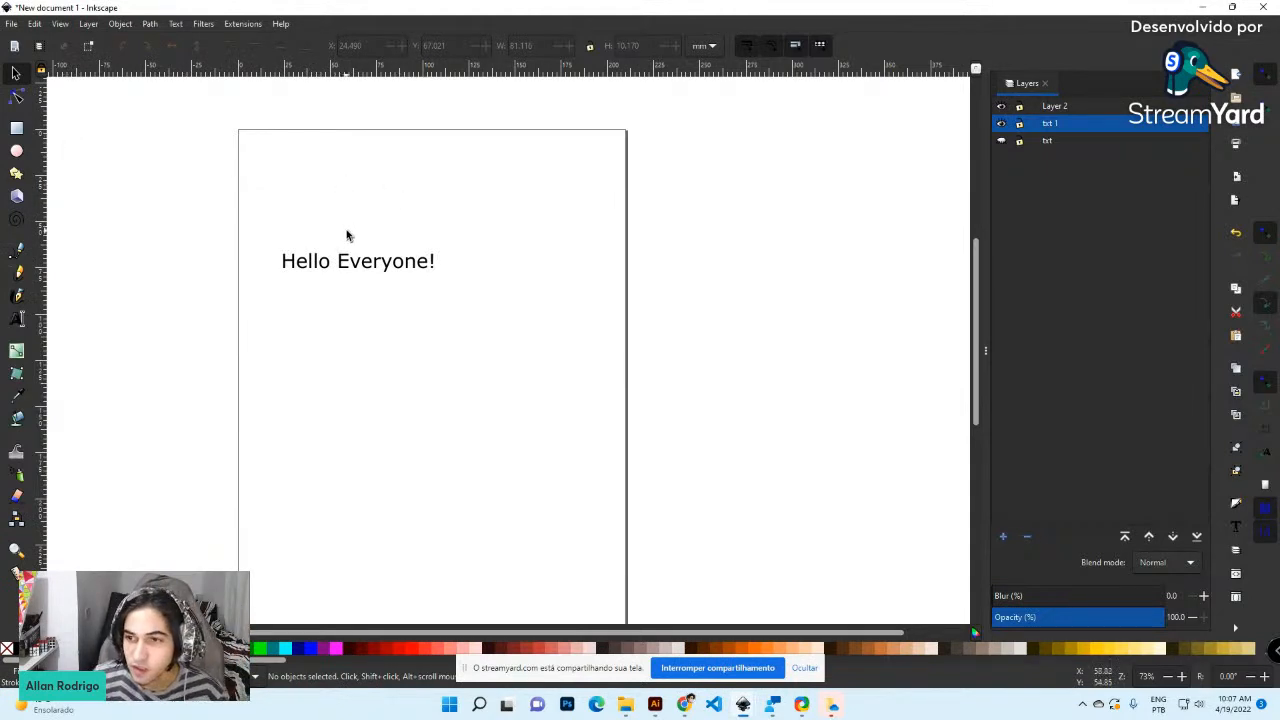
Move the "Hello Everyone!" text off the page to about X 264 mm, Y 69 mm
left_click_drag(239, 206, 468, 293)
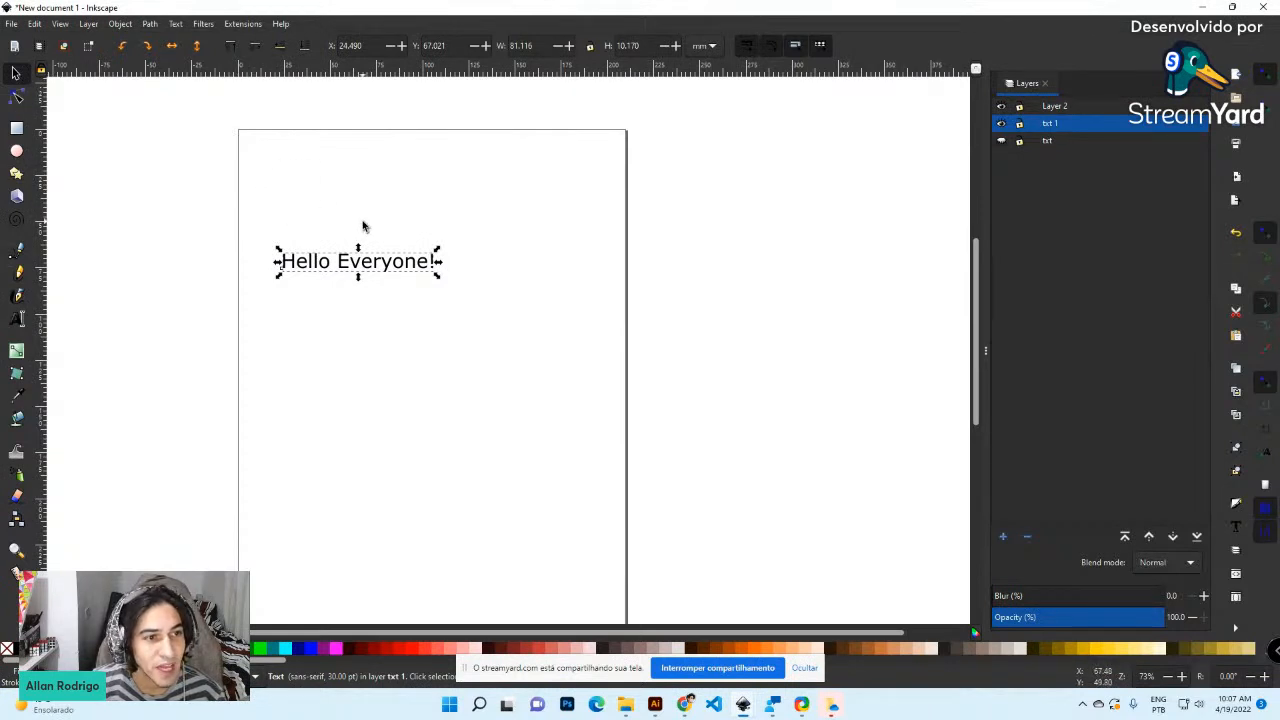
left_click(300, 220)
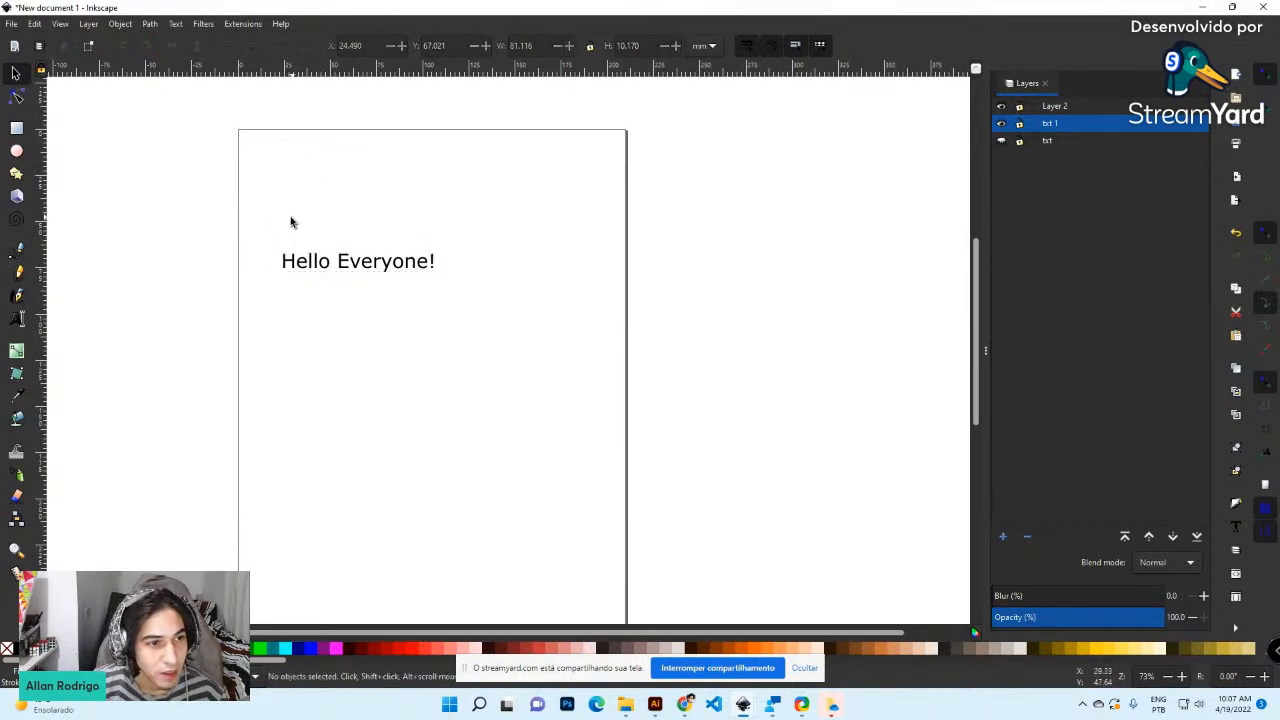
left_click_drag(257, 210, 468, 313)
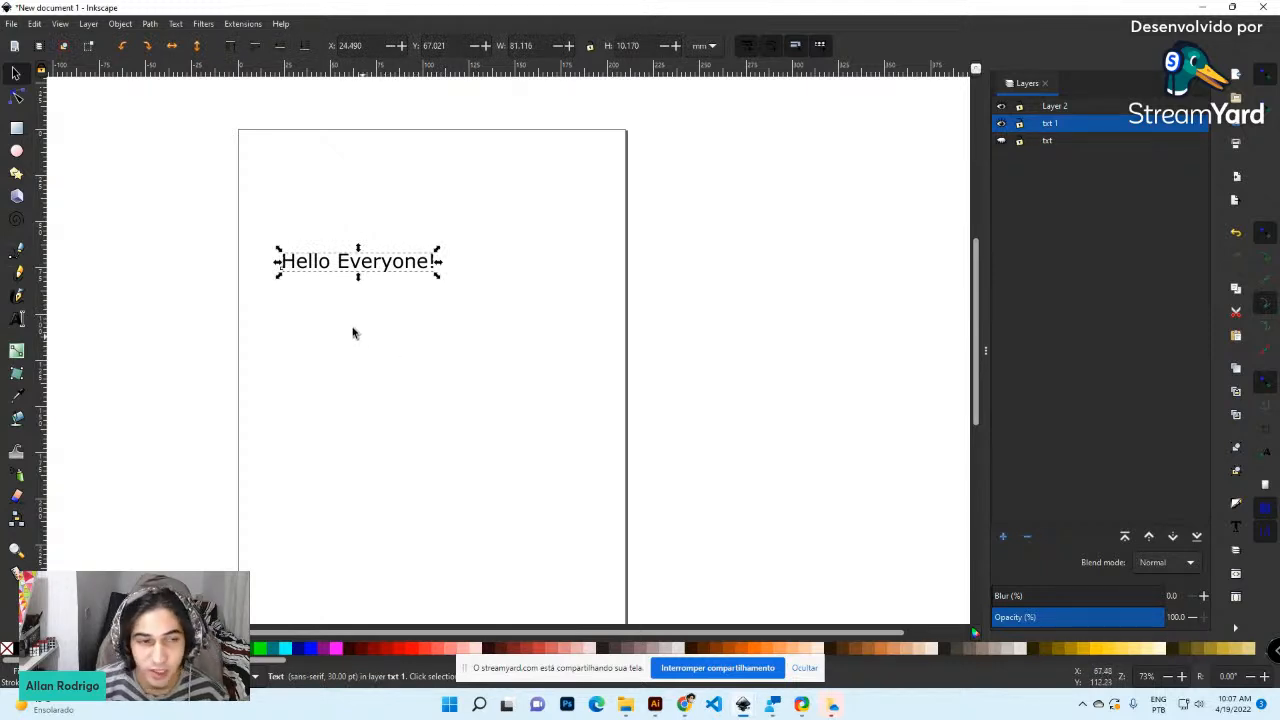
left_click_drag(358, 256, 818, 272)
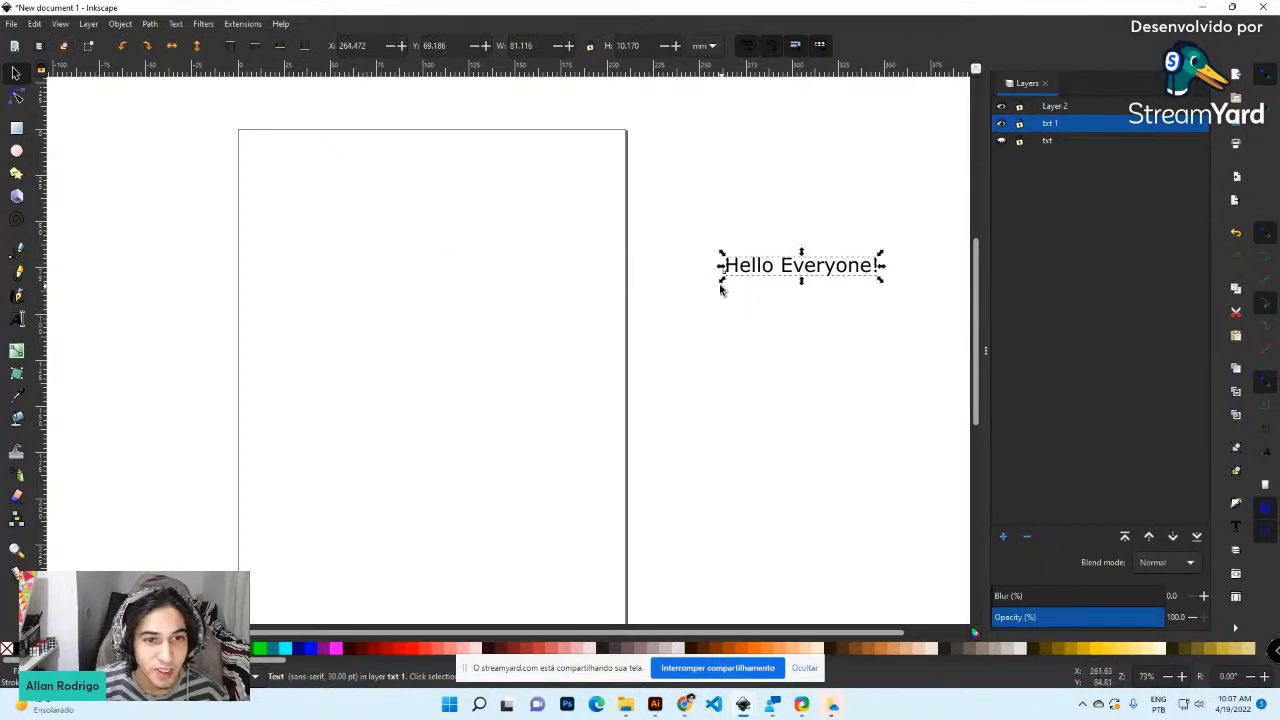
Try resizing and rotating the text beside the page from its corners, undoing each change
left_click_drag(724, 283, 674, 306)
key("ctrl+z")
key("ctrl+z")
left_click(748, 272)
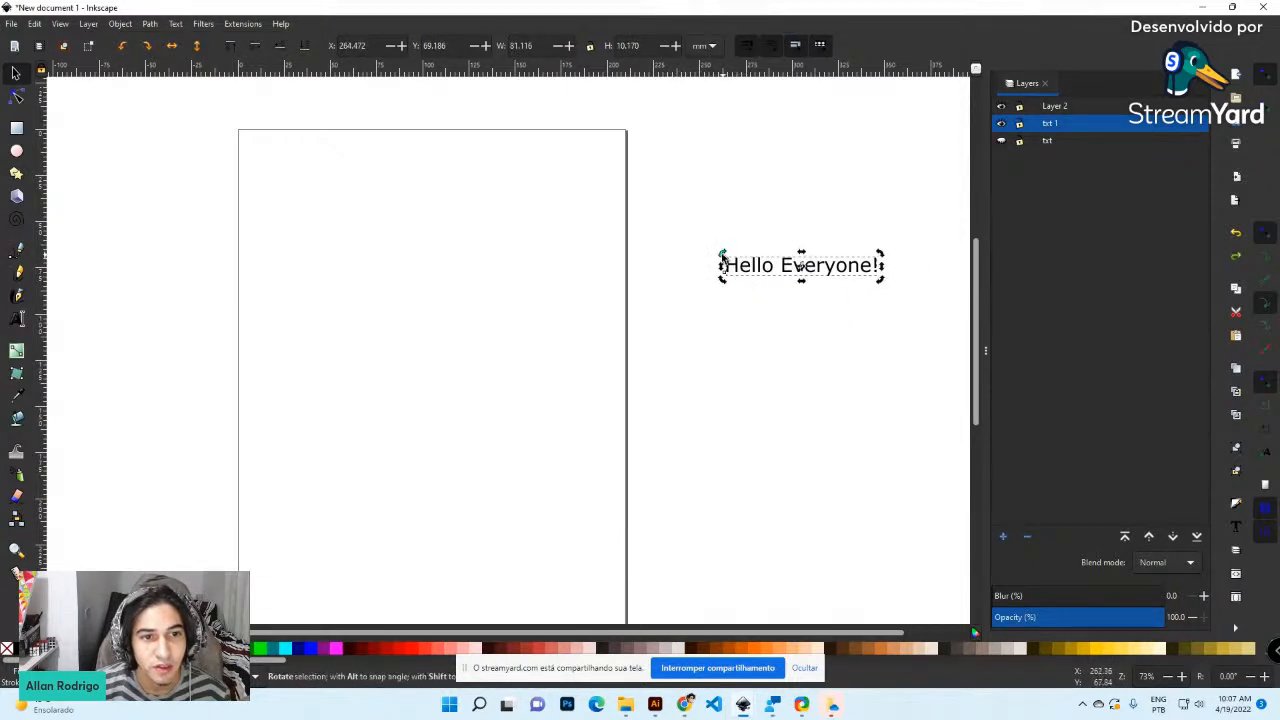
left_click_drag(722, 254, 680, 269)
key("ctrl+z")
Move the greeting text back onto the page near its upper-left corner, at about X 19 mm, Y 31 mm
left_click_drag(770, 275, 446, 339)
left_click_drag(560, 320, 526, 272)
key("ctrl+z")
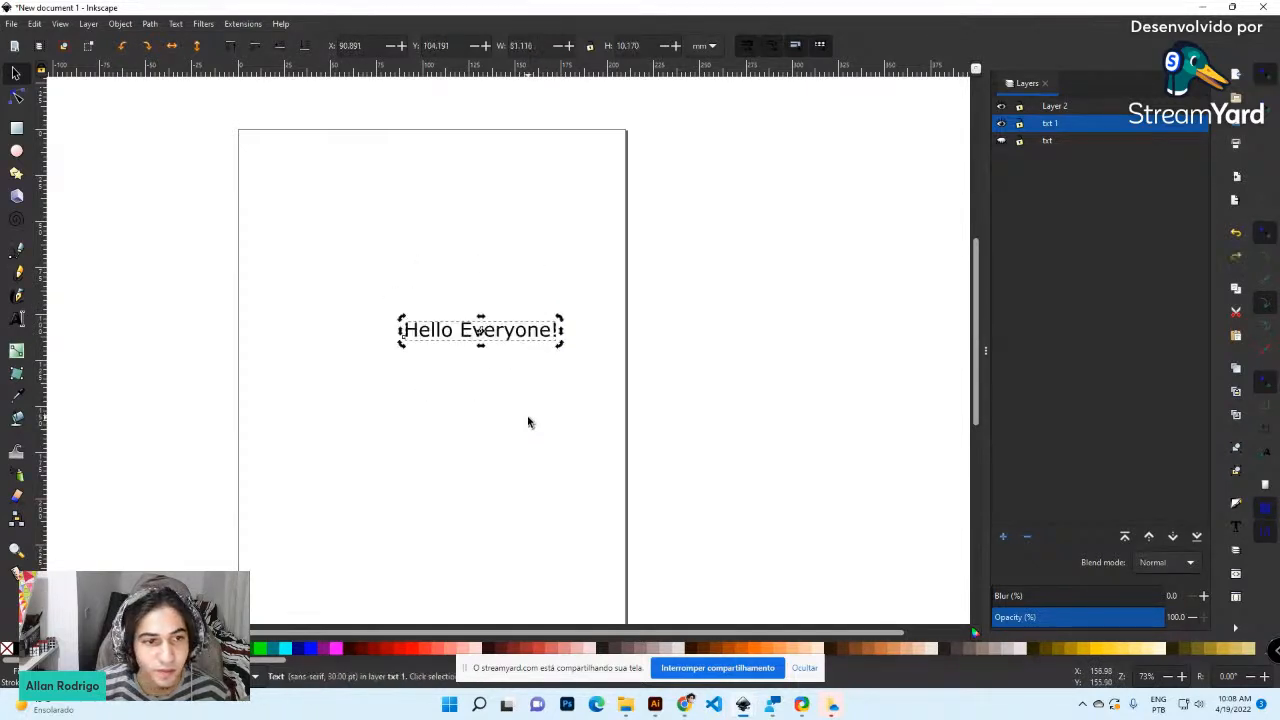
left_click_drag(435, 337, 304, 202)
left_click(357, 271)
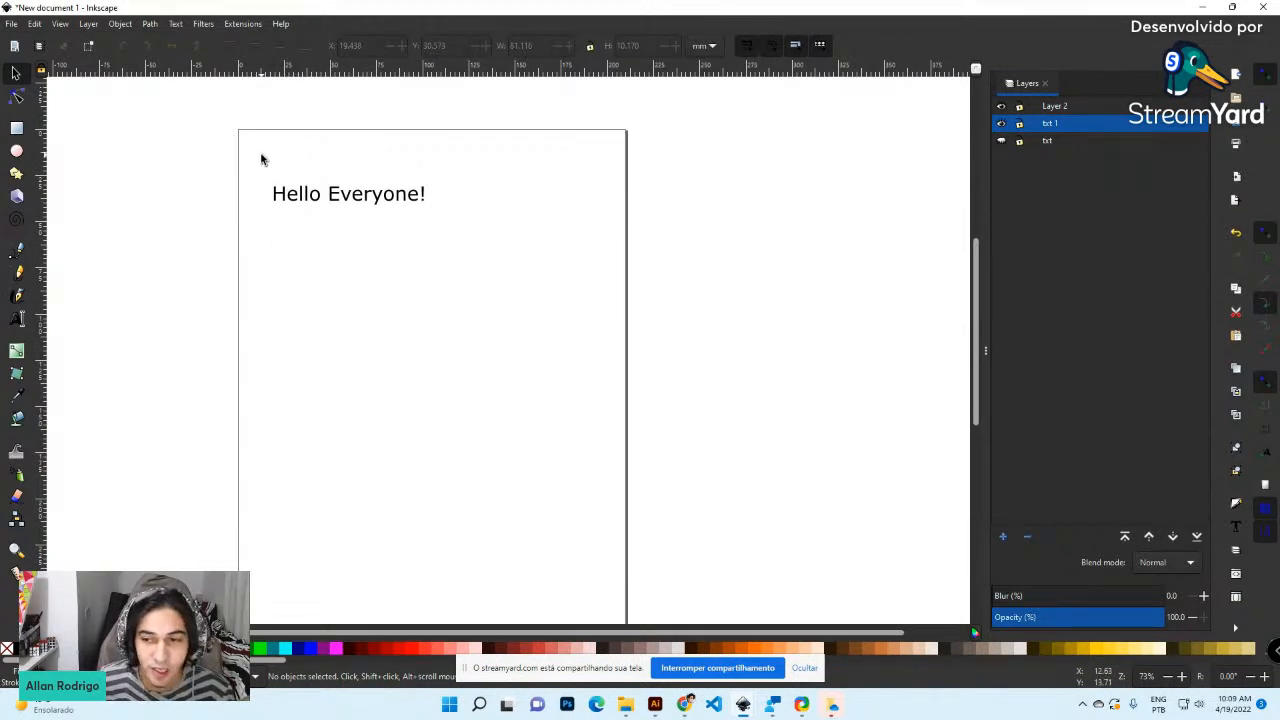
Duplicate the greeting text and place the copy directly below the original, at about Y 57 mm
left_click(378, 207)
left_click_drag(385, 200, 393, 229)
key("ctrl+z")
key("ctrl+c")
key("ctrl+v")
key("shift+Down")
key("shift+Down")
key("shift+Down")
key("shift+Down")
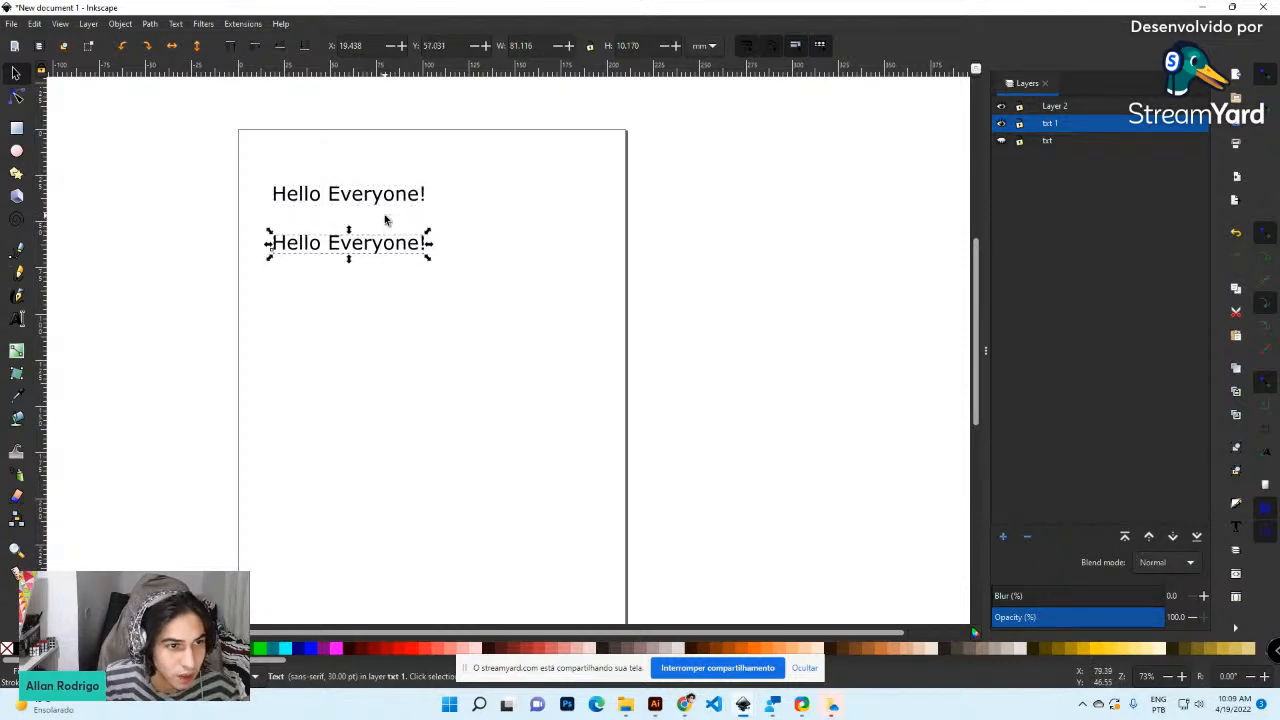
Replace the wording of the lower text copy with "(S) select tool" and deselect it
scroll(386, 217, "up", 2)
double_click(333, 305)
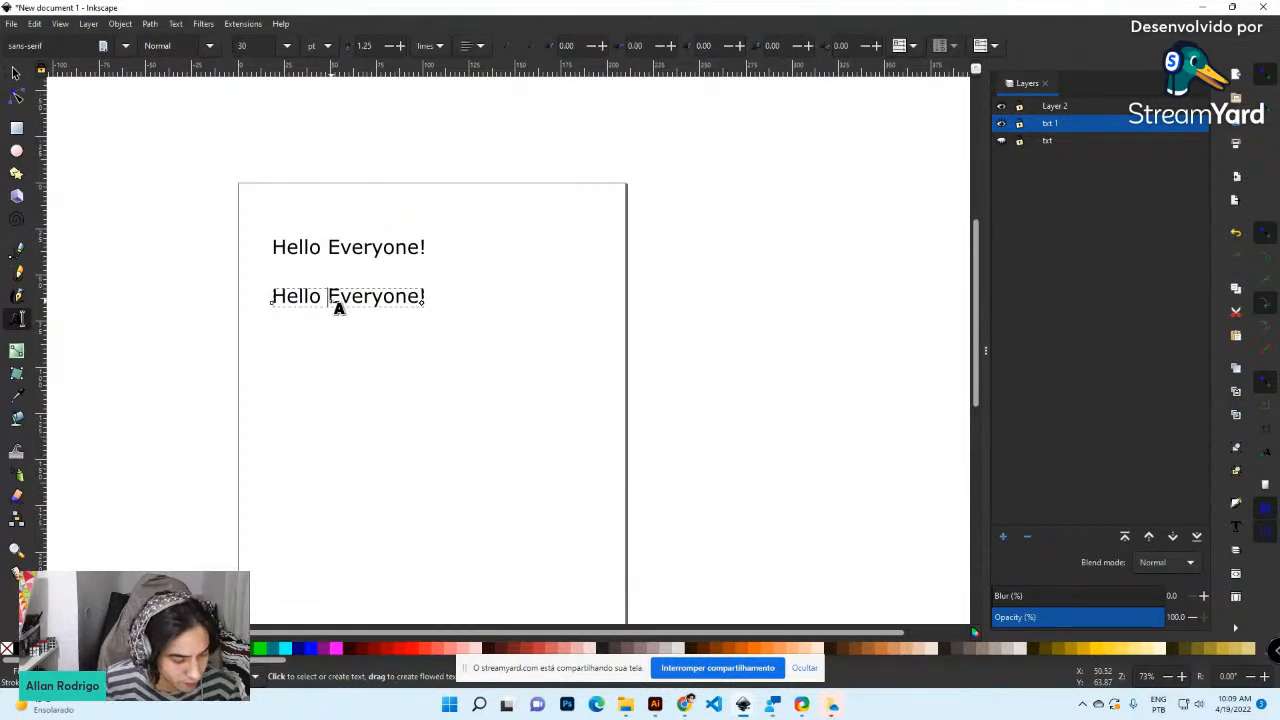
key("ctrl+a")
type("(S) s")
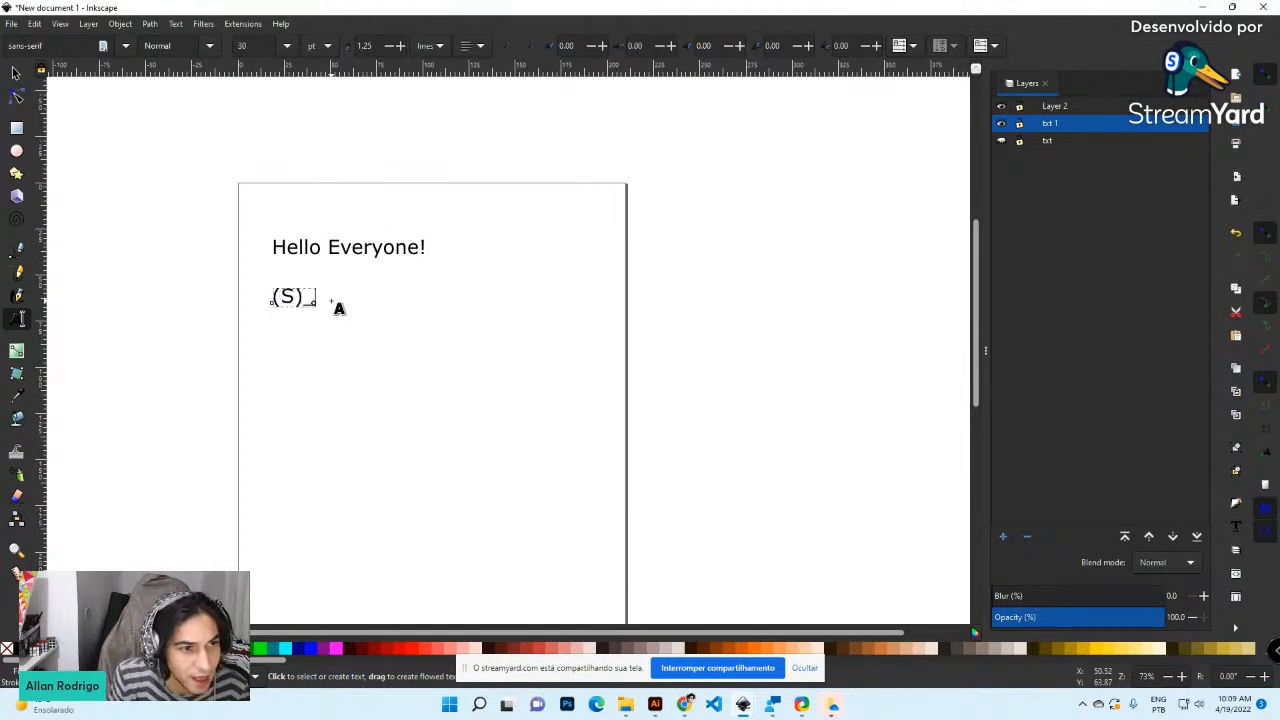
type("elect tool")
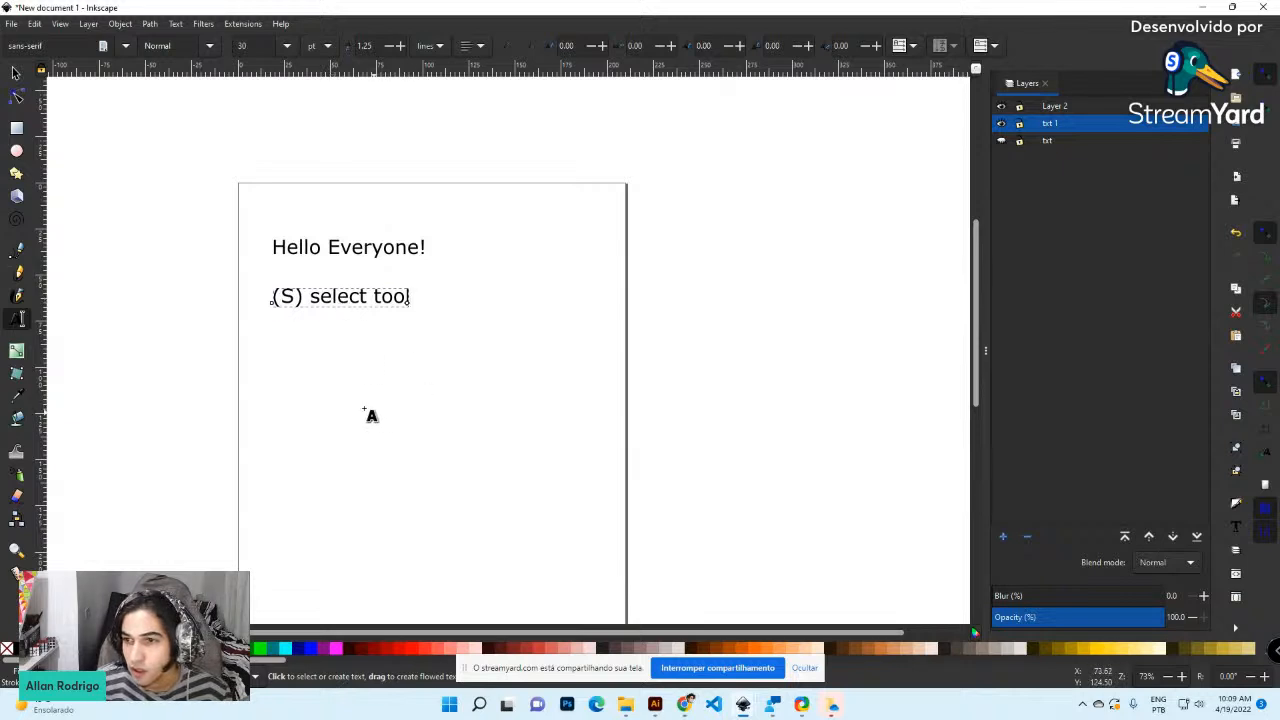
left_click(20, 72)
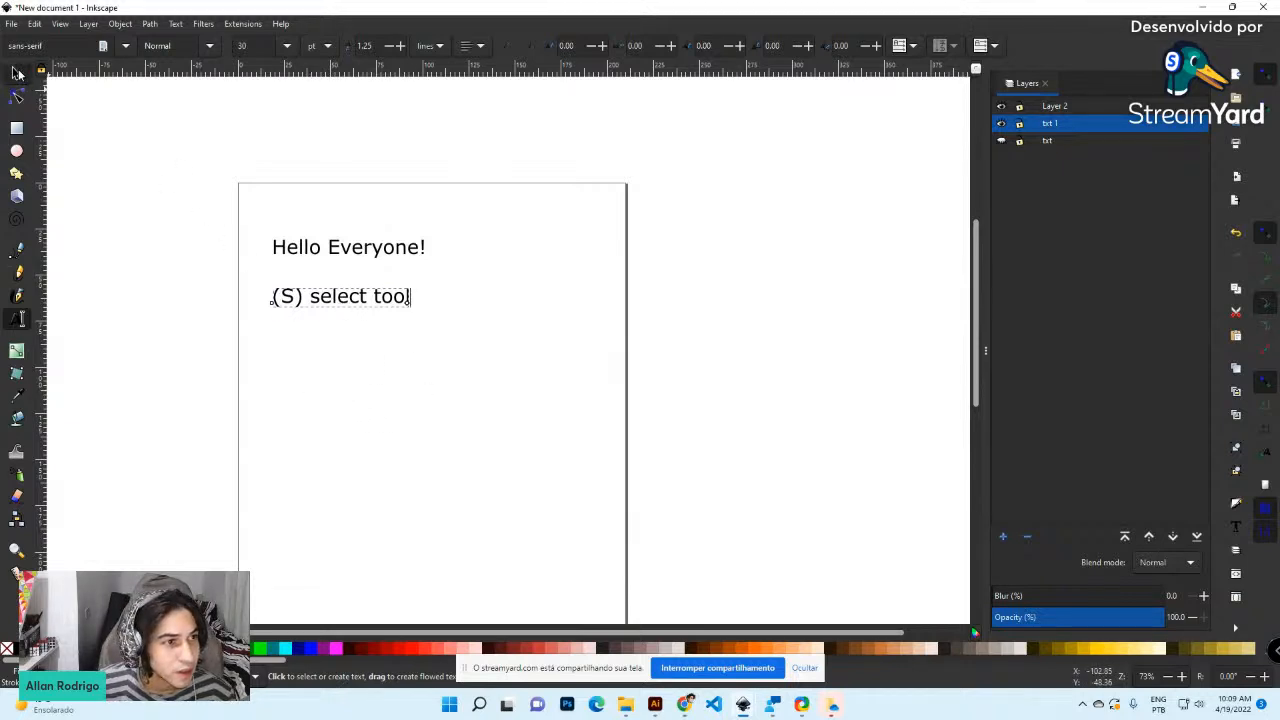
left_click(537, 328)
Draw three trial rectangles beside the page, undo all of them and return to the Select tool
key("space")
left_click_drag(608, 324, 589, 323)
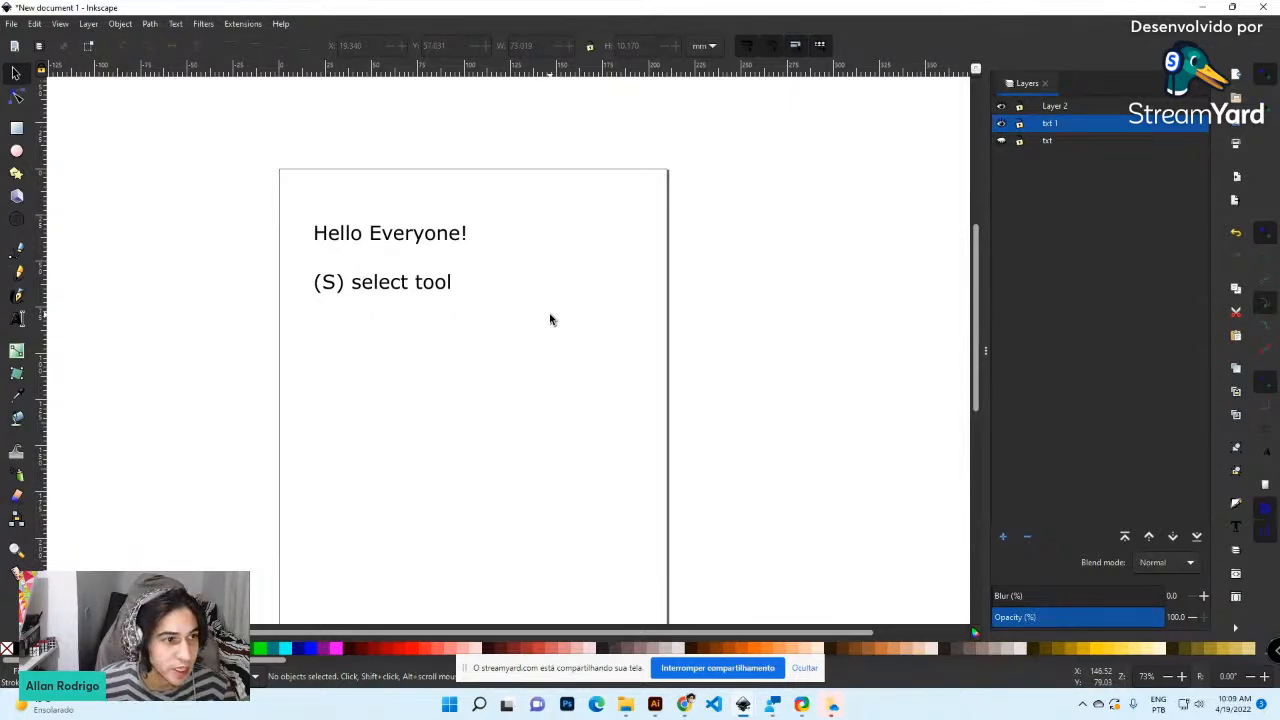
left_click(16, 128)
mouse_move(716, 229)
left_mouse_down()
mouse_move(808, 318)
mouse_move(875, 424)
left_mouse_up()
left_click_drag(820, 460, 888, 517)
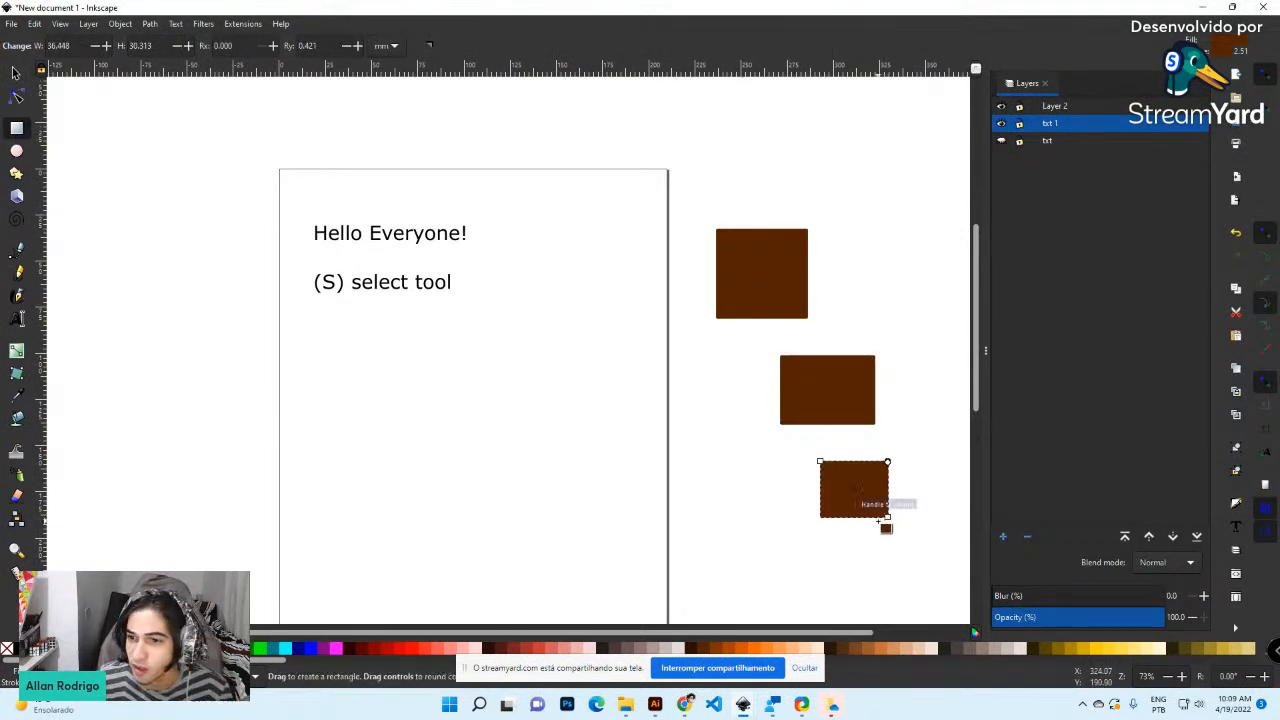
key("ctrl+z")
key("ctrl+z")
key("ctrl+z")
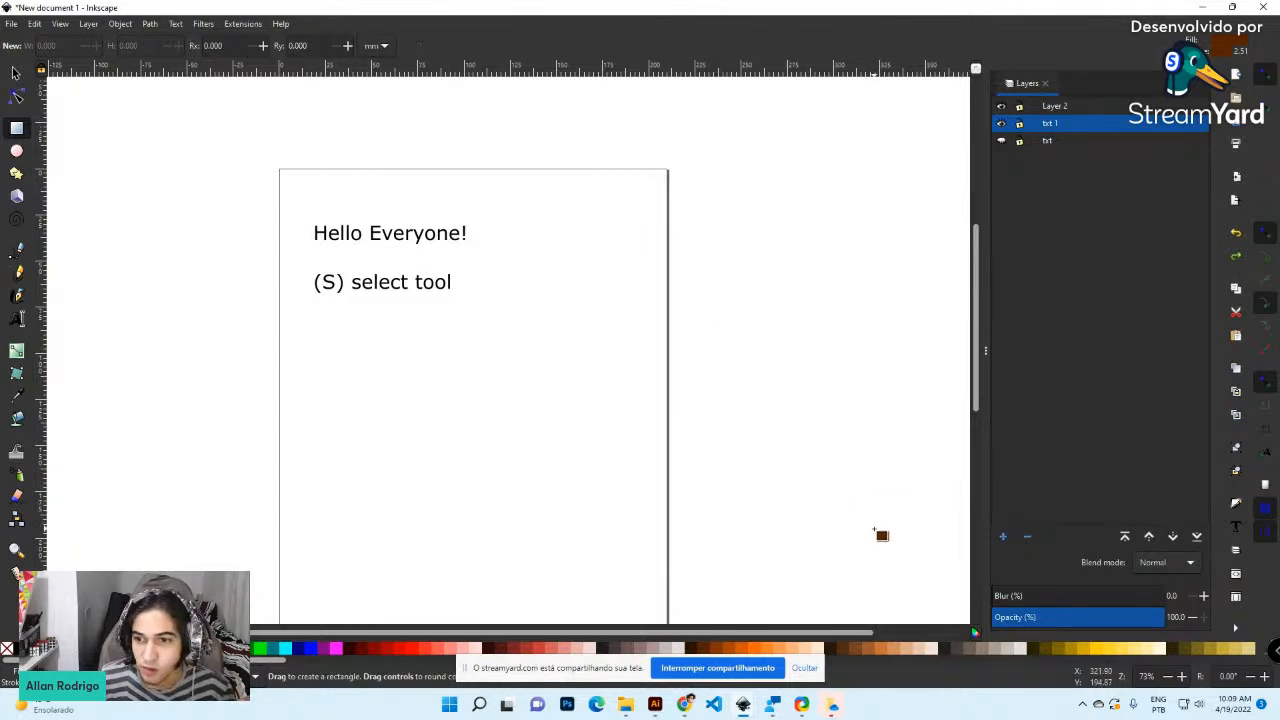
key("s")
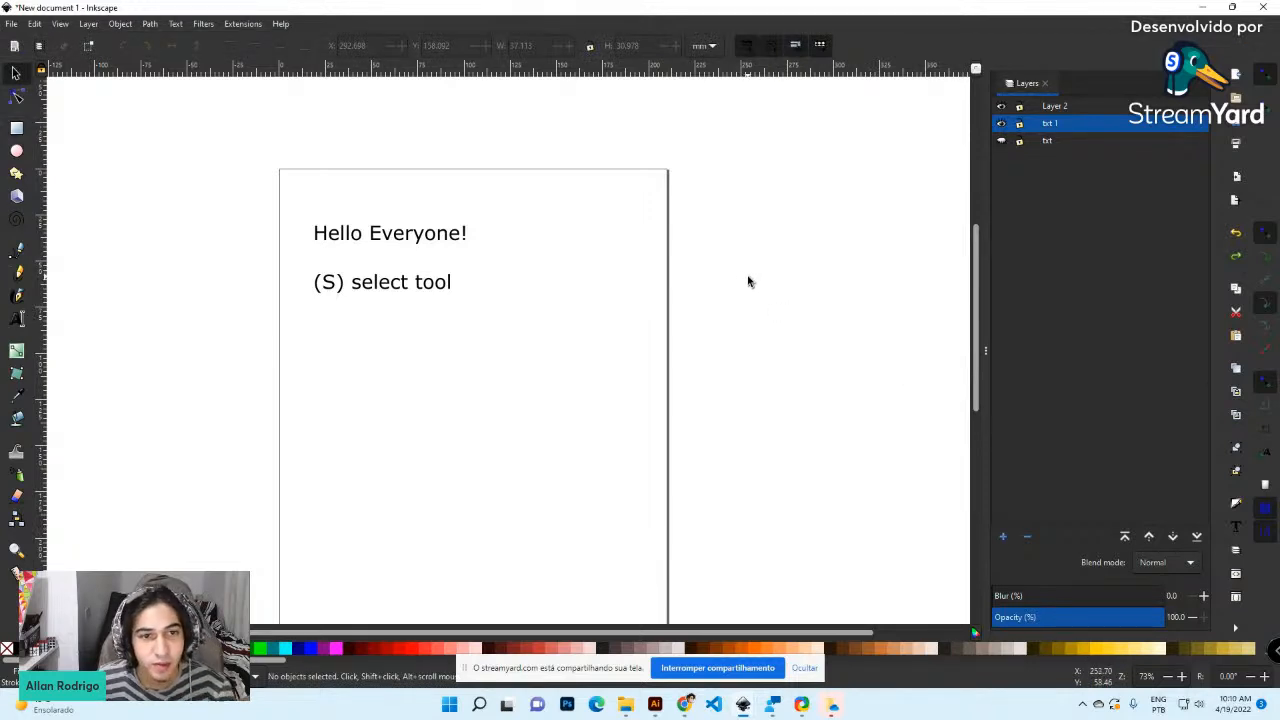
left_click_drag(748, 220, 782, 298)
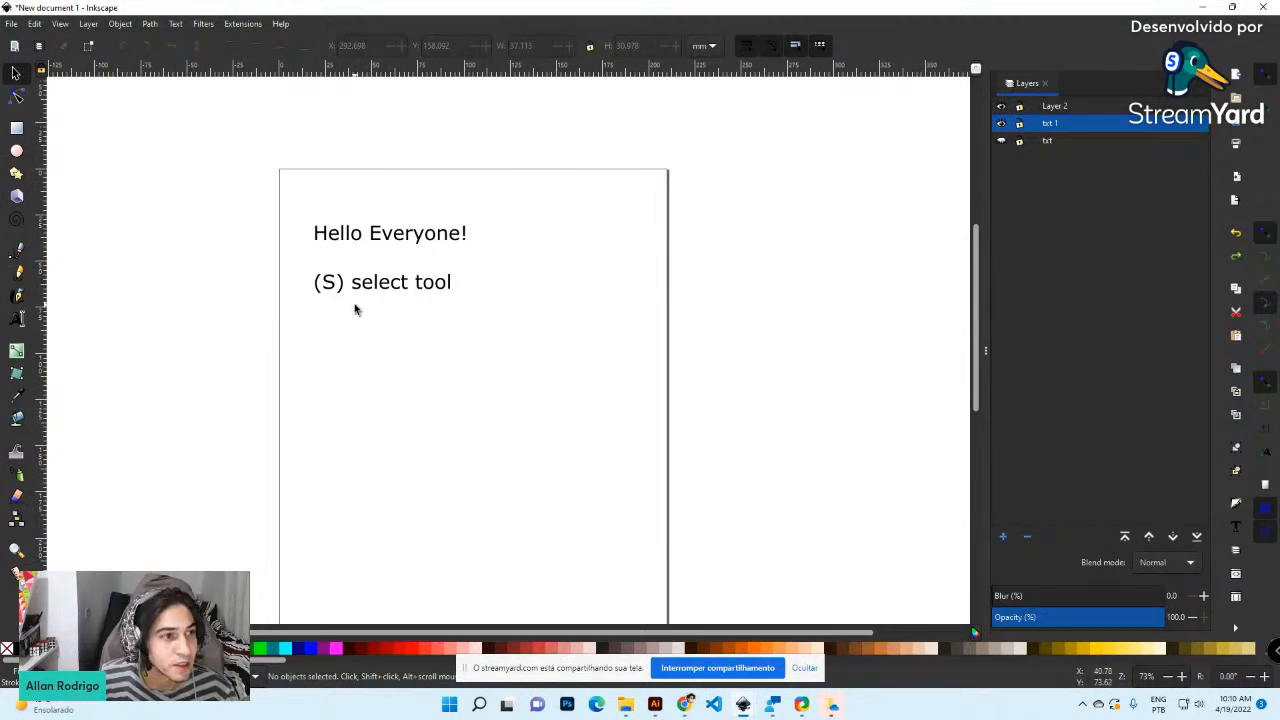
Draw a rectangle about 79 by 72 mm on the page and move it outside the page's right edge
left_click(17, 128)
left_click_drag(431, 356, 574, 486)
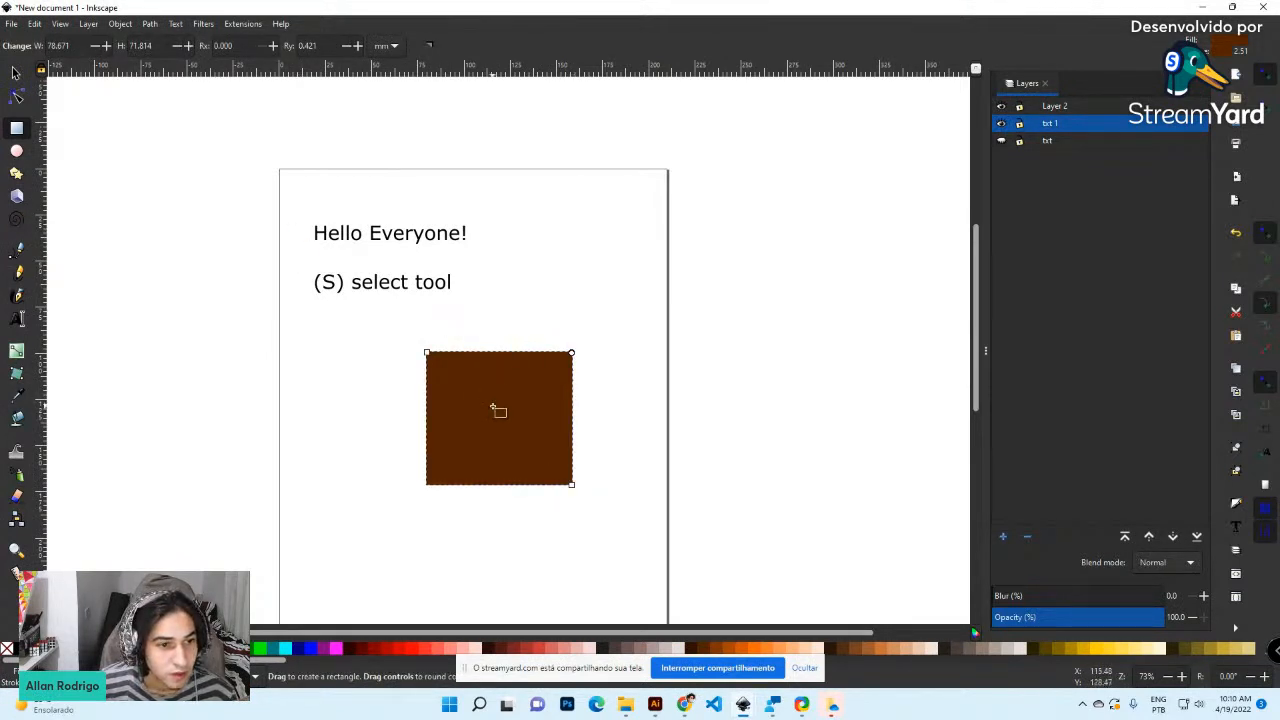
key("s")
left_click_drag(527, 410, 797, 278)
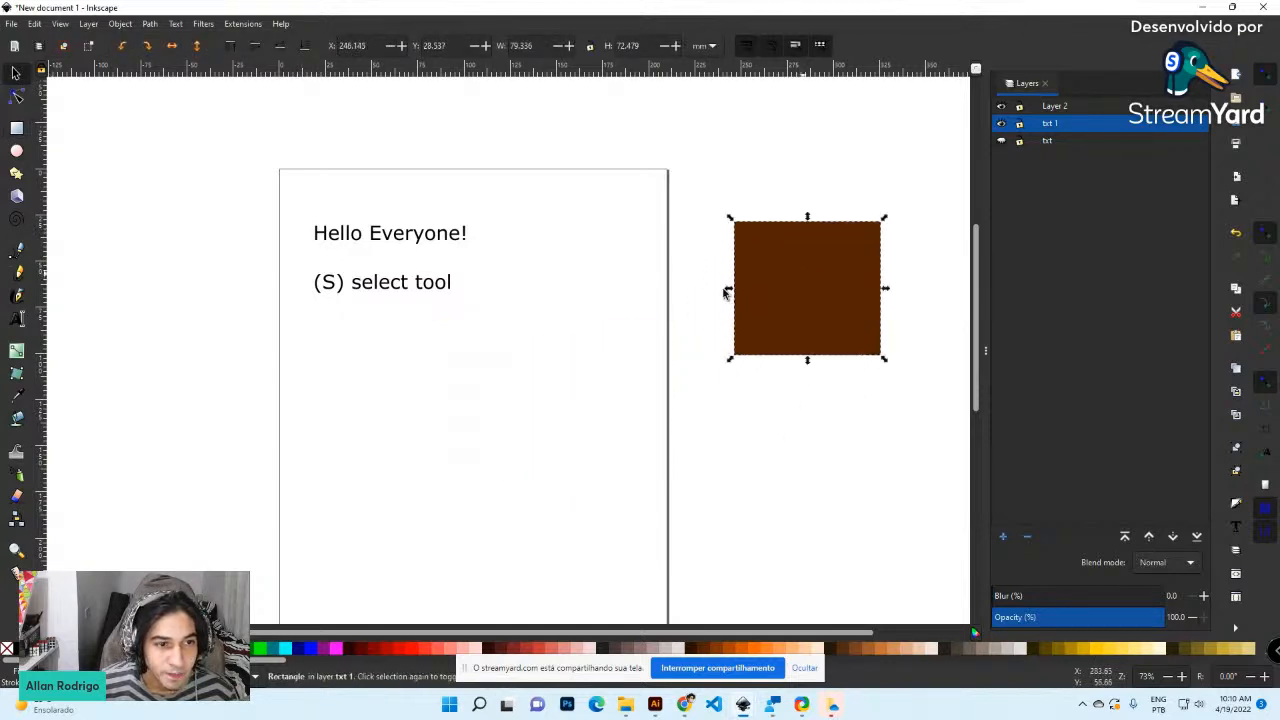
Add a second line reading "(R) square tool" below the "(S) select tool" text
key("t")
left_click(449, 284)
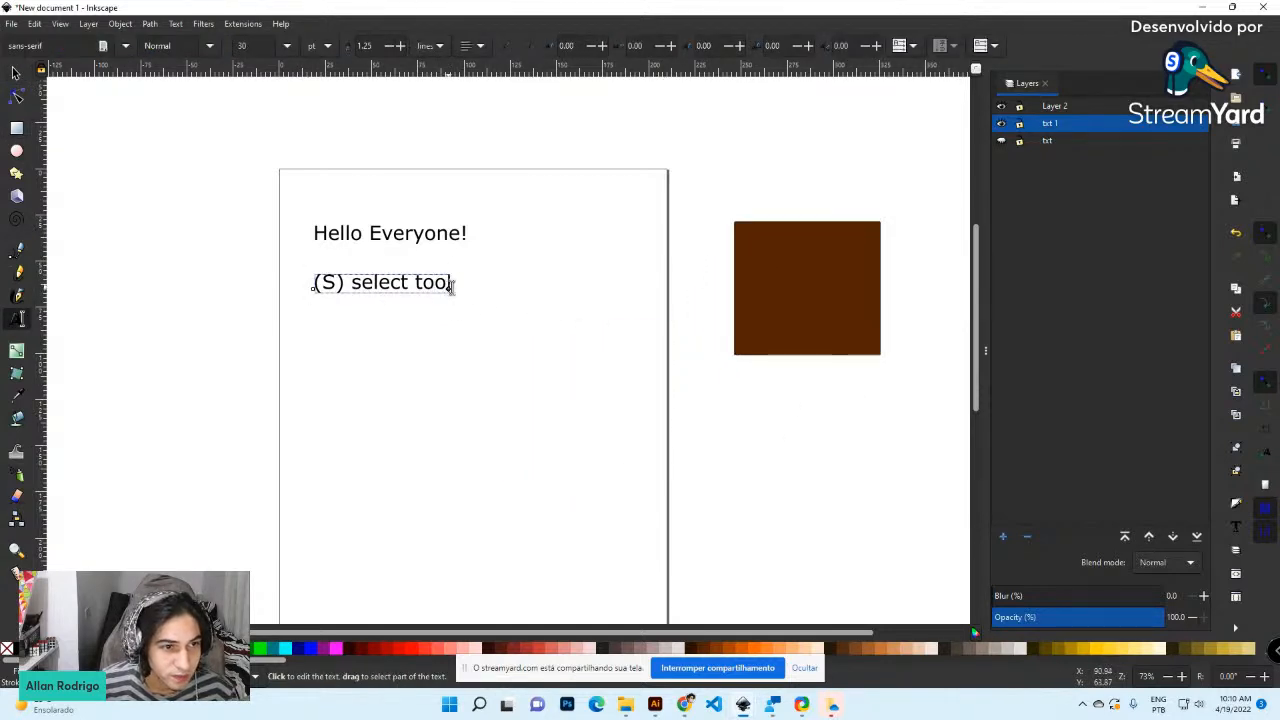
key("Left")
key("Return")
key("BackSpace")
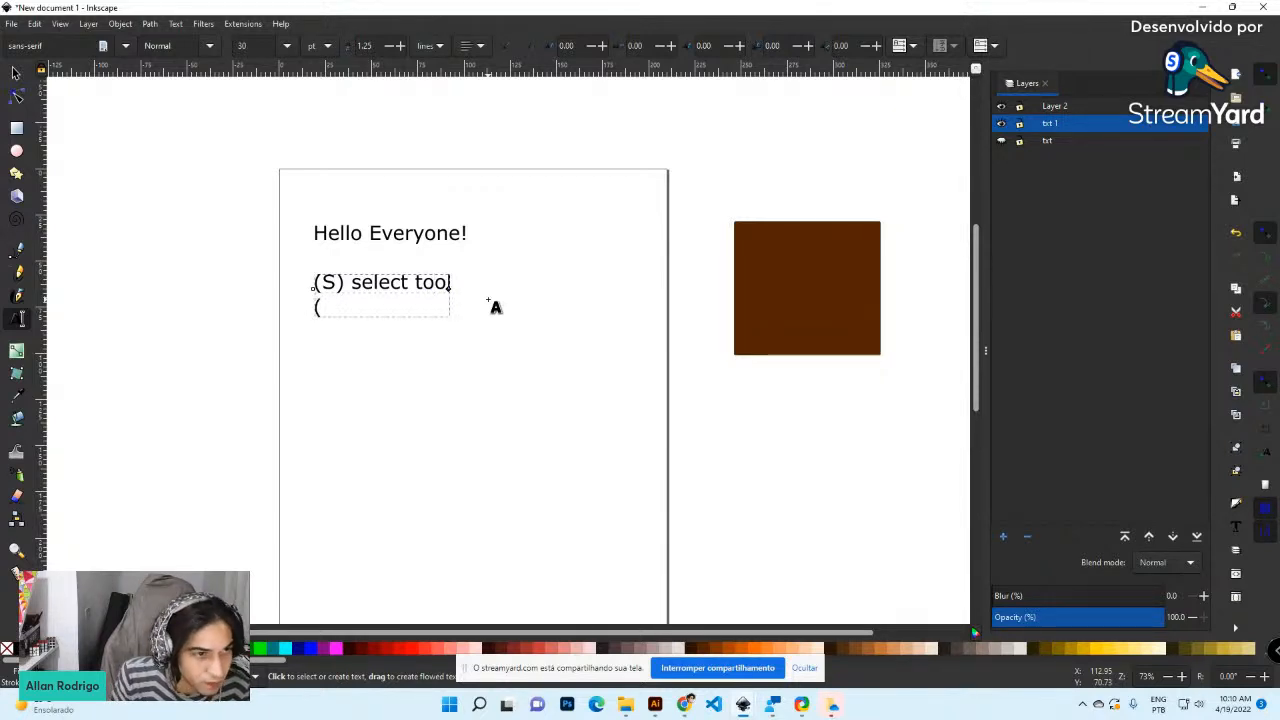
left_click(16, 75)
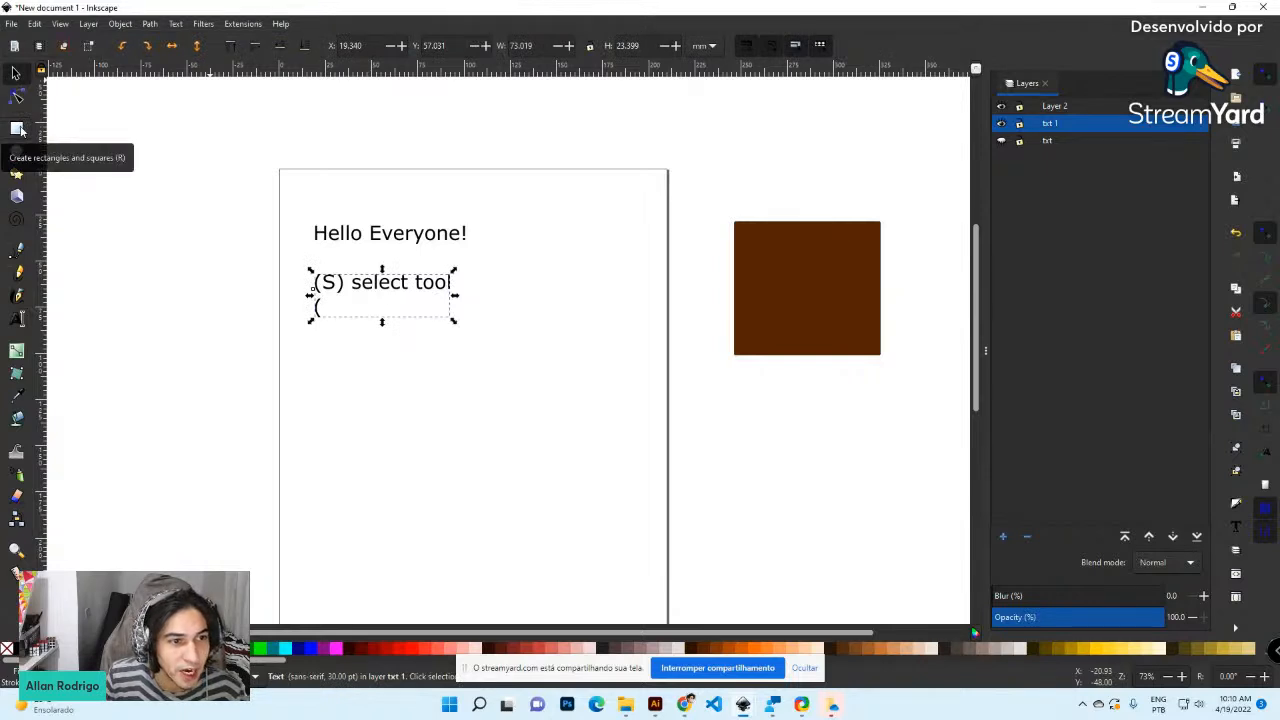
left_click(333, 307)
left_click(320, 309)
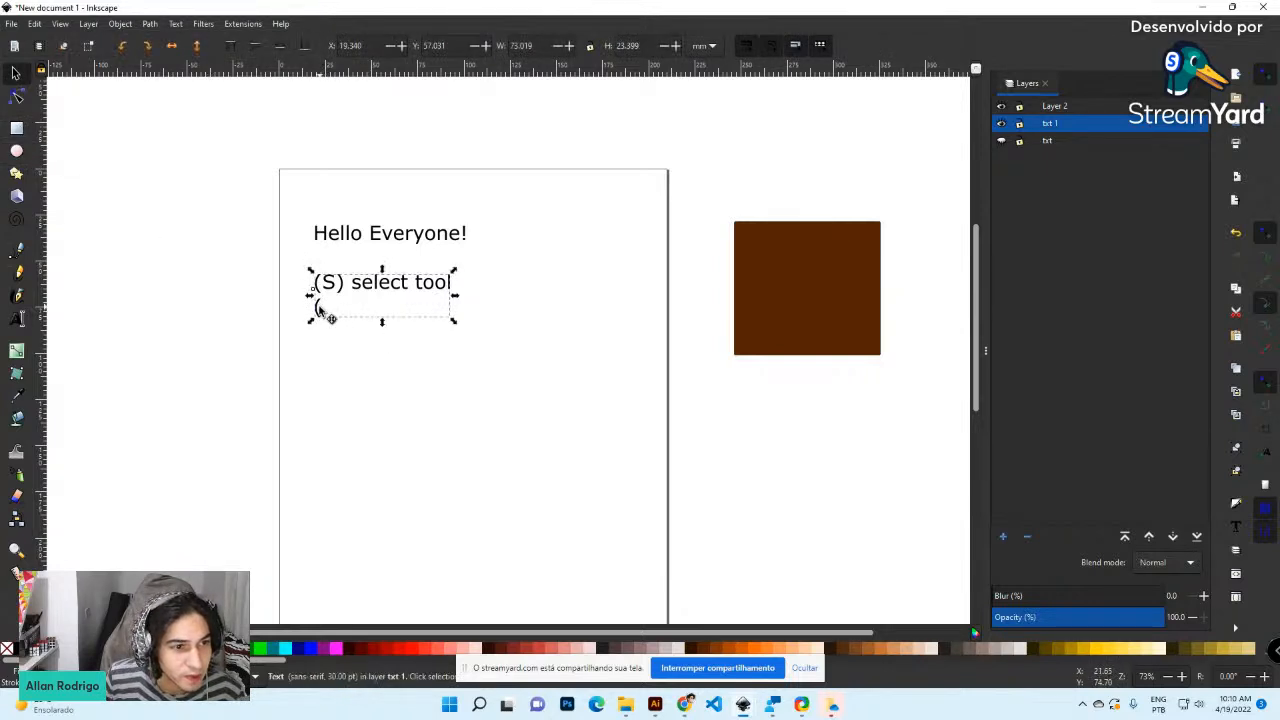
key("t")
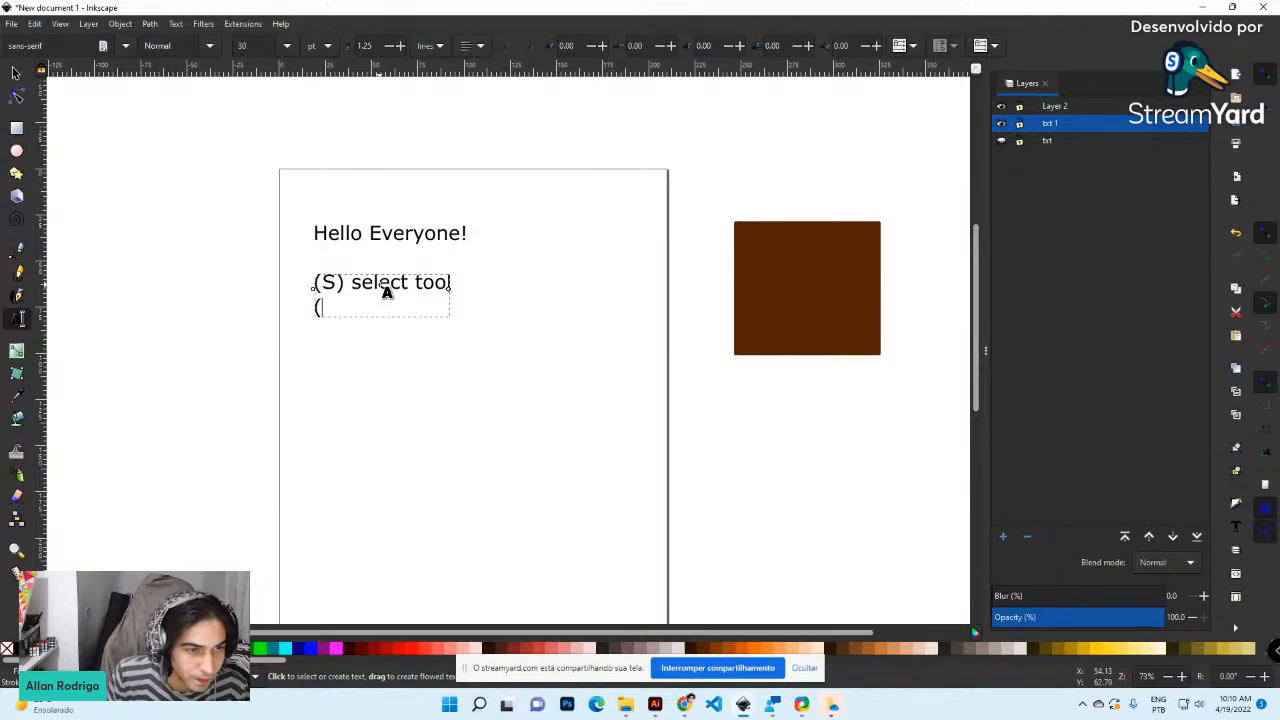
type("s")
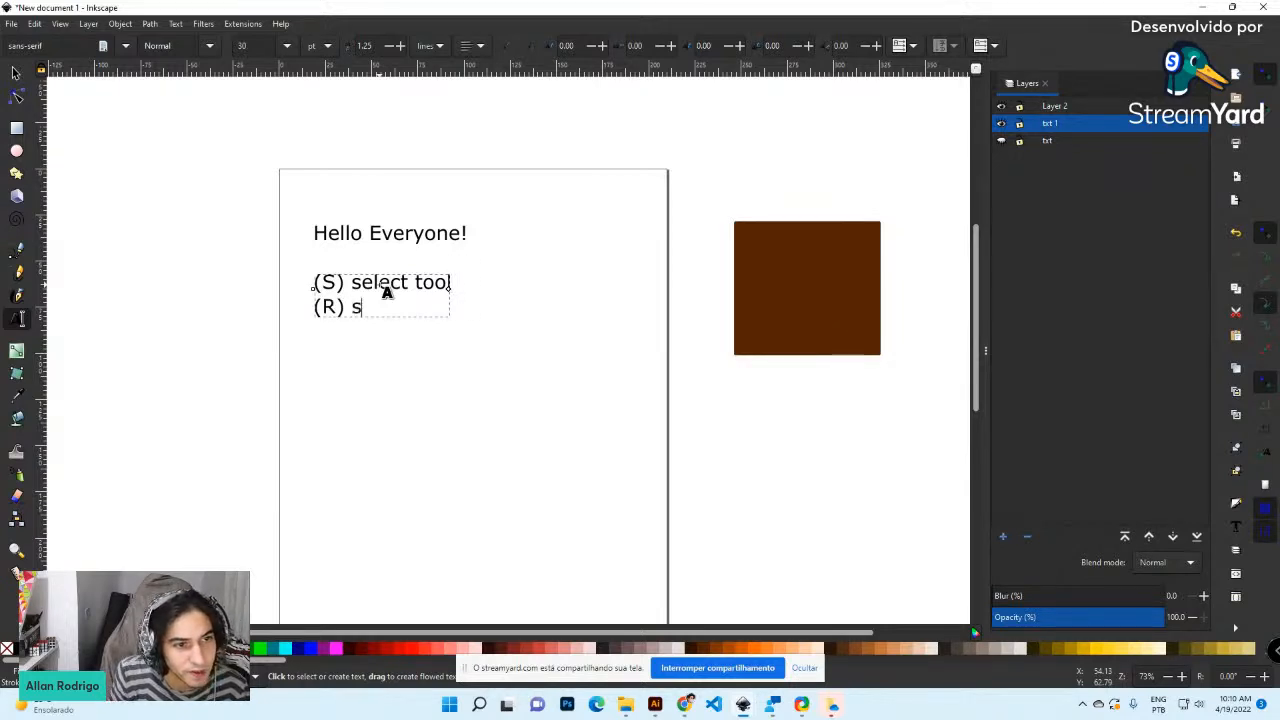
type("quare tool")
left_click(15, 73)
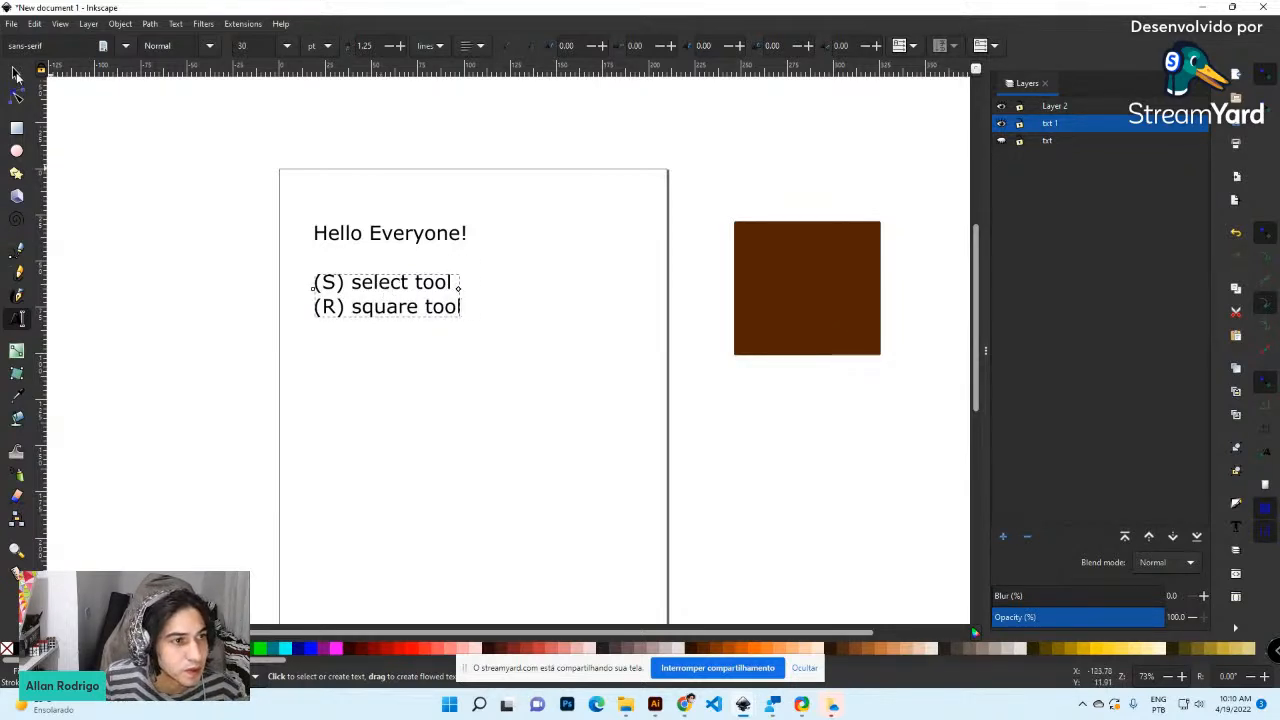
Draw a rectangle about 53 by 48 mm across the page's left edge, overlapping the start of the shortcut text
left_click(16, 128)
left_click_drag(307, 339, 358, 385)
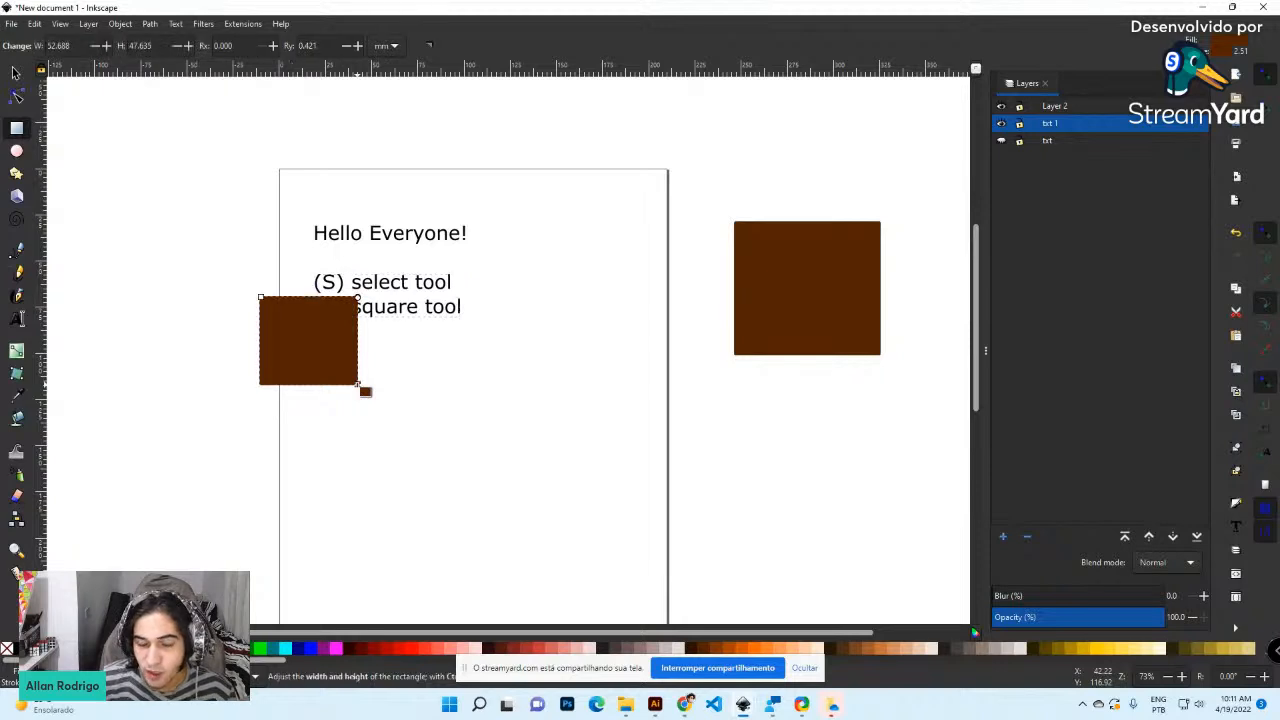
left_click(15, 73)
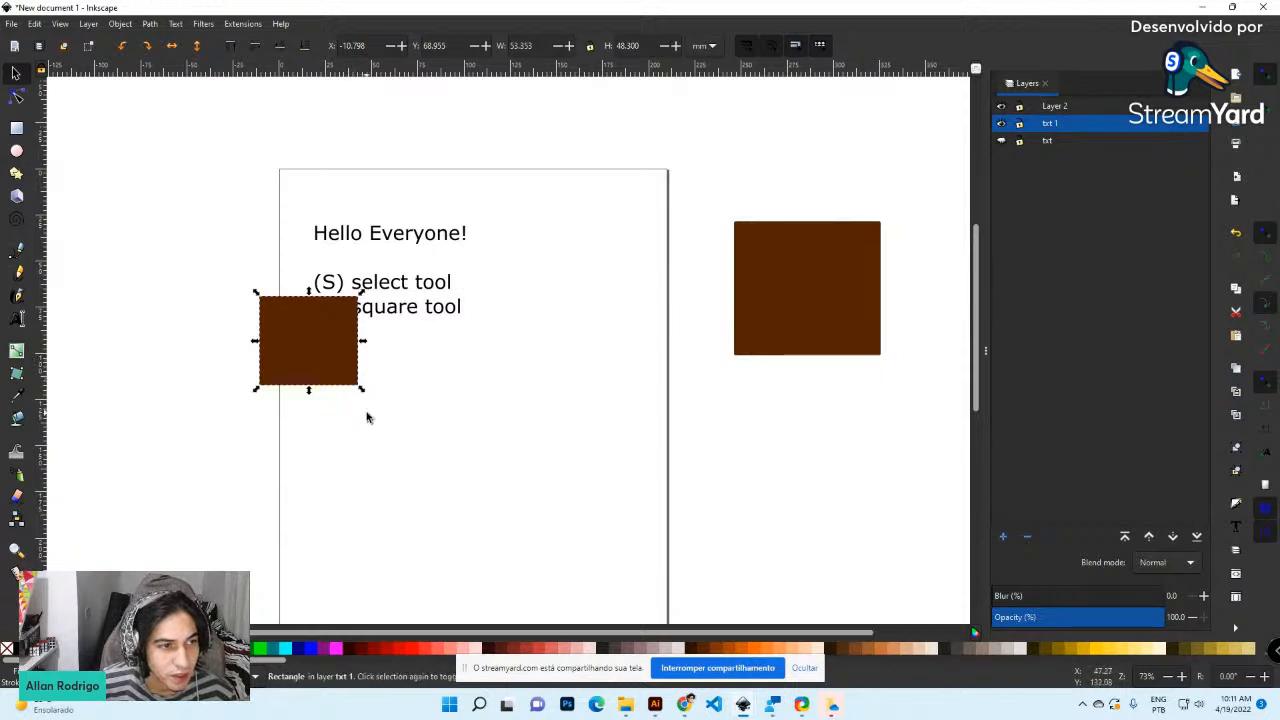
Draw another rectangle below the text and adjust its upper-left corner so it is about 86 by 79 mm
key("r")
left_click_drag(416, 395, 586, 545)
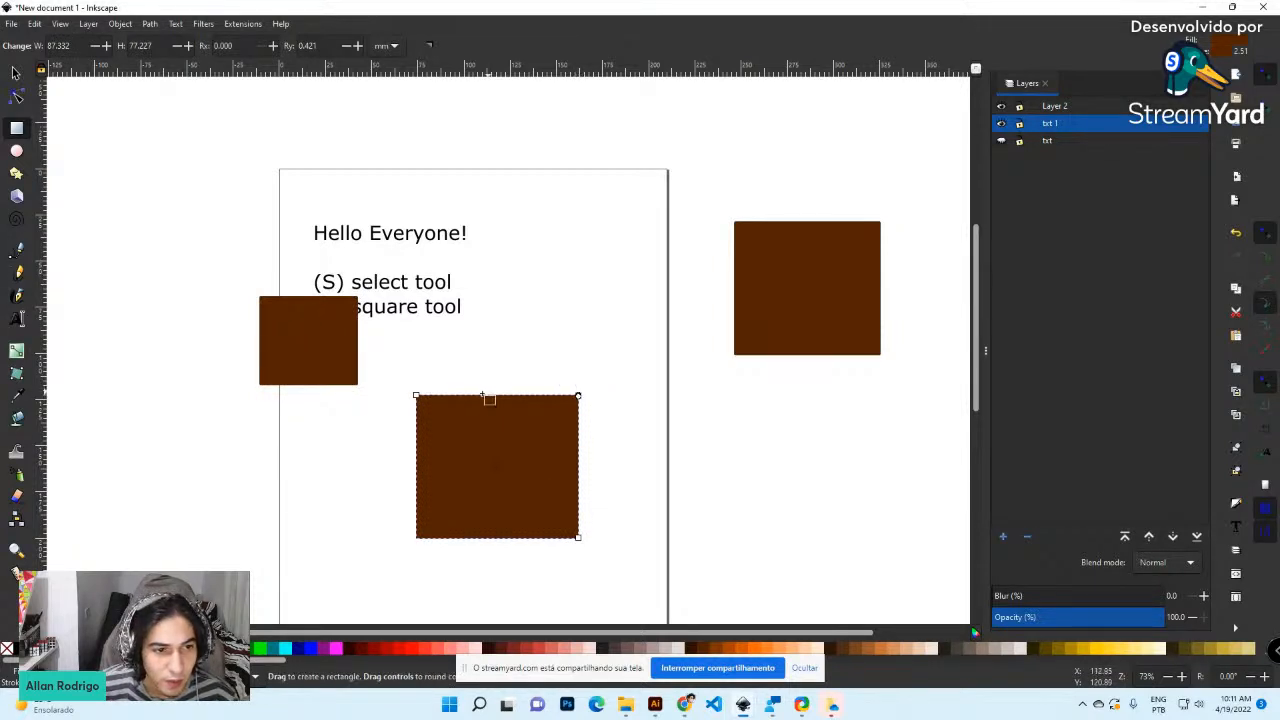
mouse_move(420, 398)
left_mouse_down()
mouse_move(434, 406)
mouse_move(424, 398)
left_mouse_up()
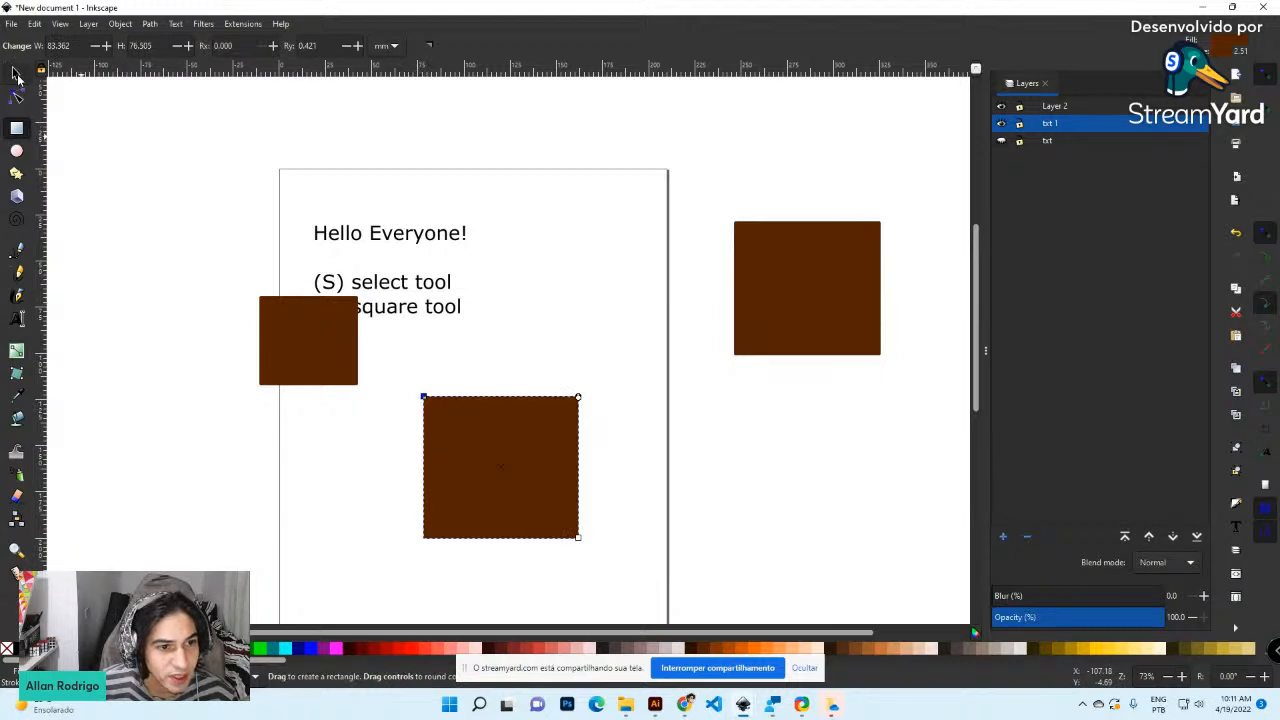
left_click(15, 73)
key("r")
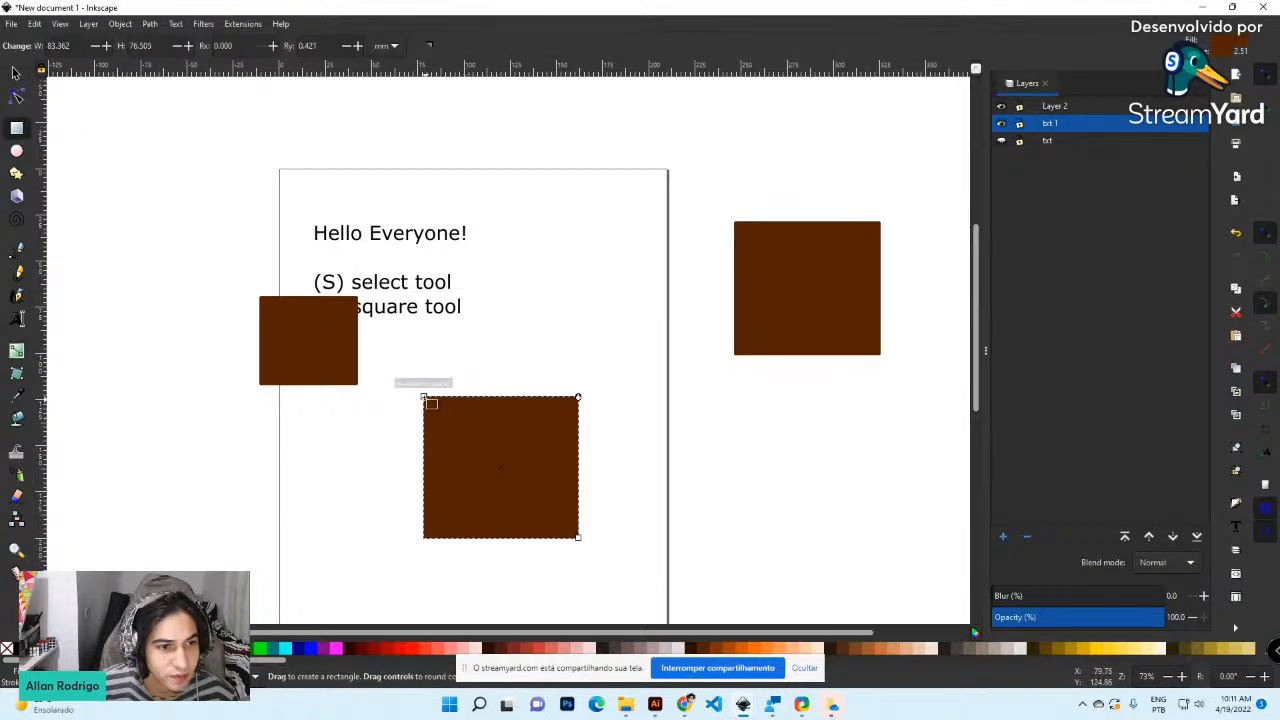
left_click_drag(425, 398, 420, 392)
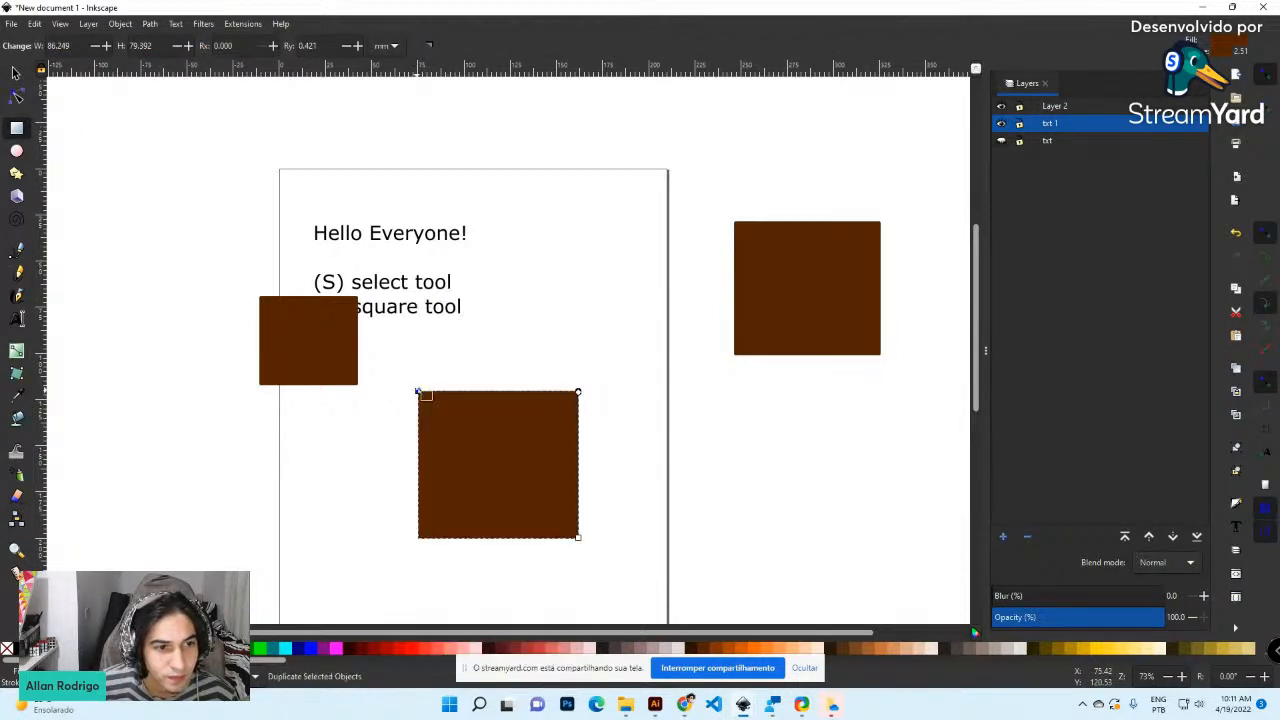
Set the large rectangle's vertical corner radius to about 36 mm and draw a rectangle about 25 by 18 mm over its upper-right corner
key("Escape")
left_click(577, 398)
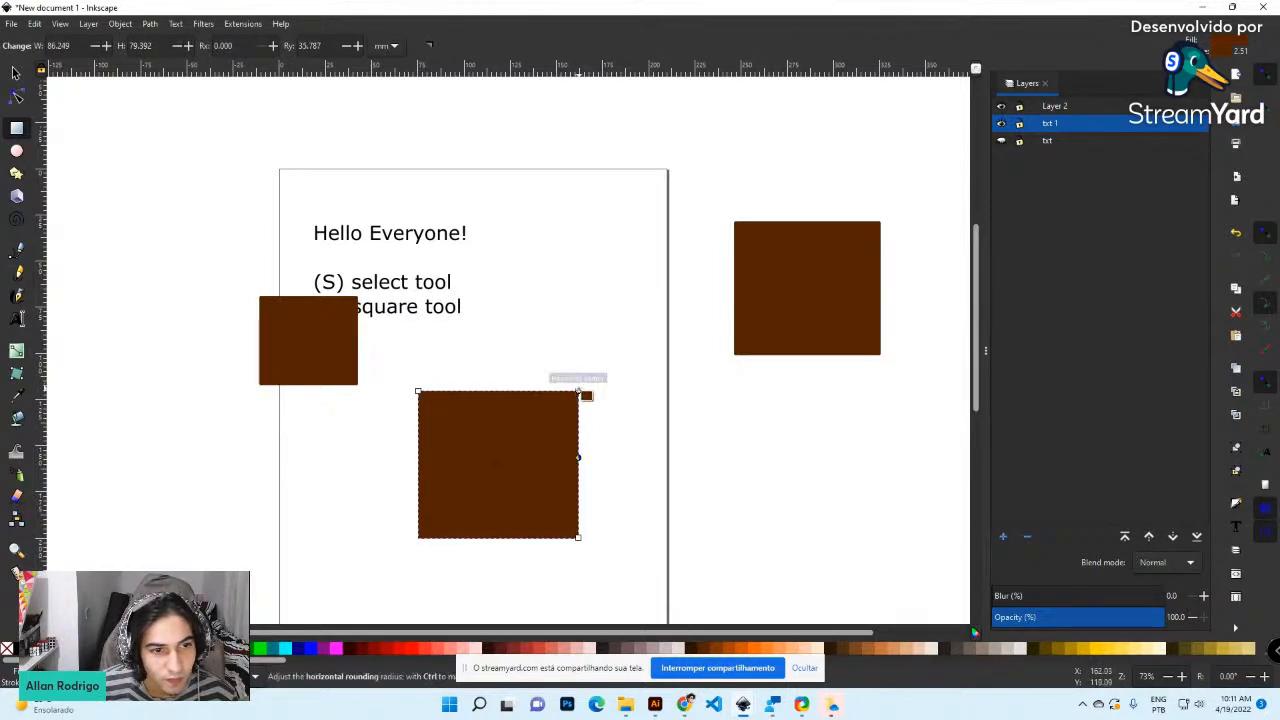
mouse_move(577, 392)
left_mouse_down()
mouse_move(528, 400)
mouse_move(551, 416)
mouse_move(531, 424)
left_mouse_up()
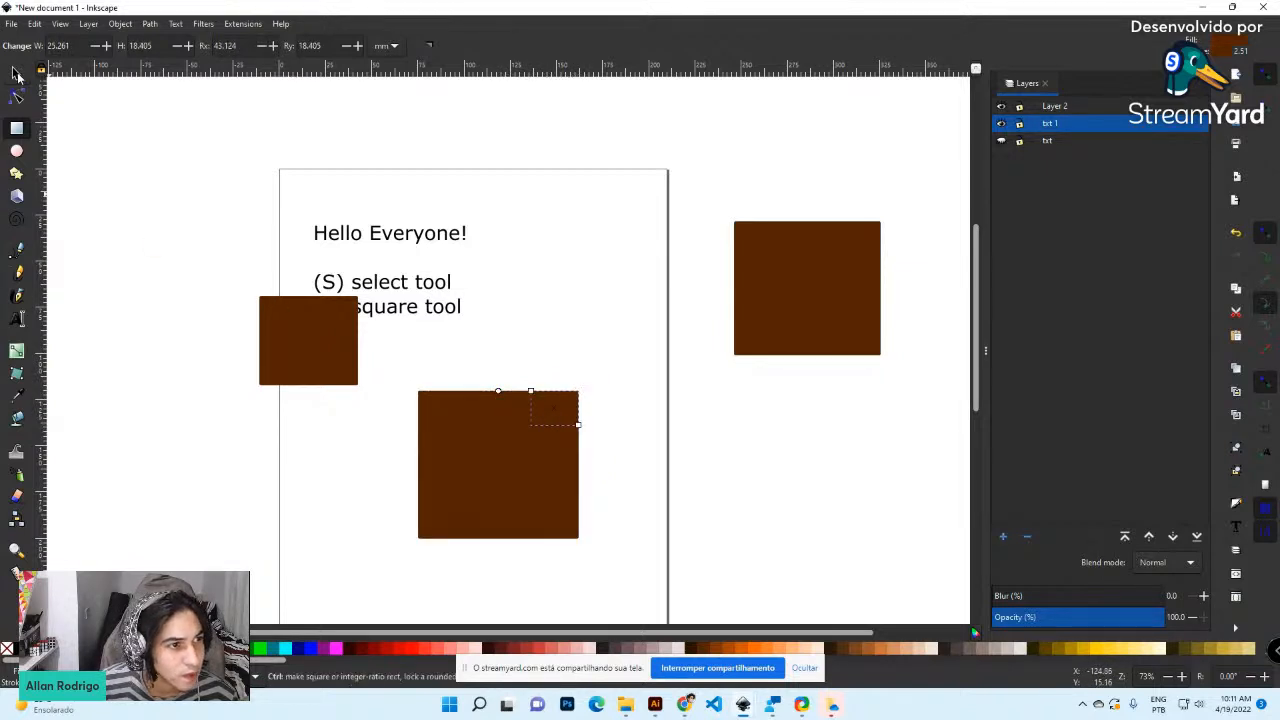
left_click(16, 74)
left_click(530, 474)
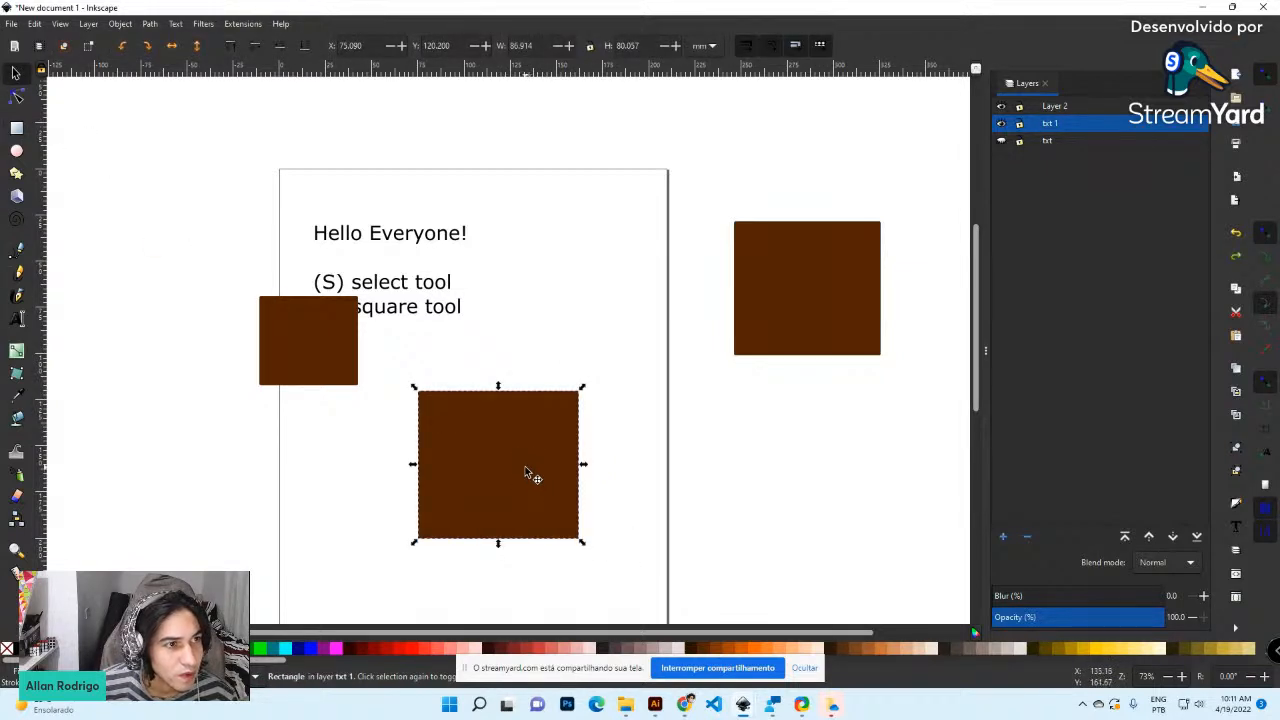
Make the corners of the large rectangle below the text sharp and try adjusting its corner rounding on the canvas
key("r")
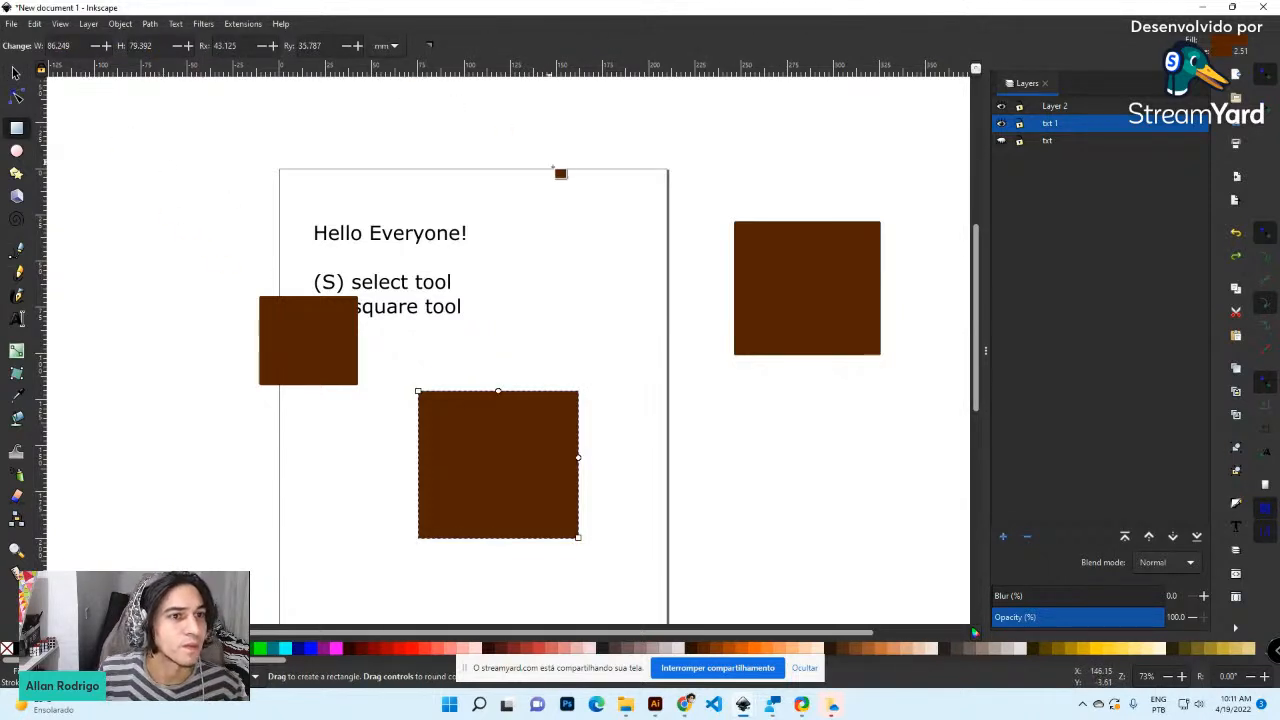
left_click(431, 47)
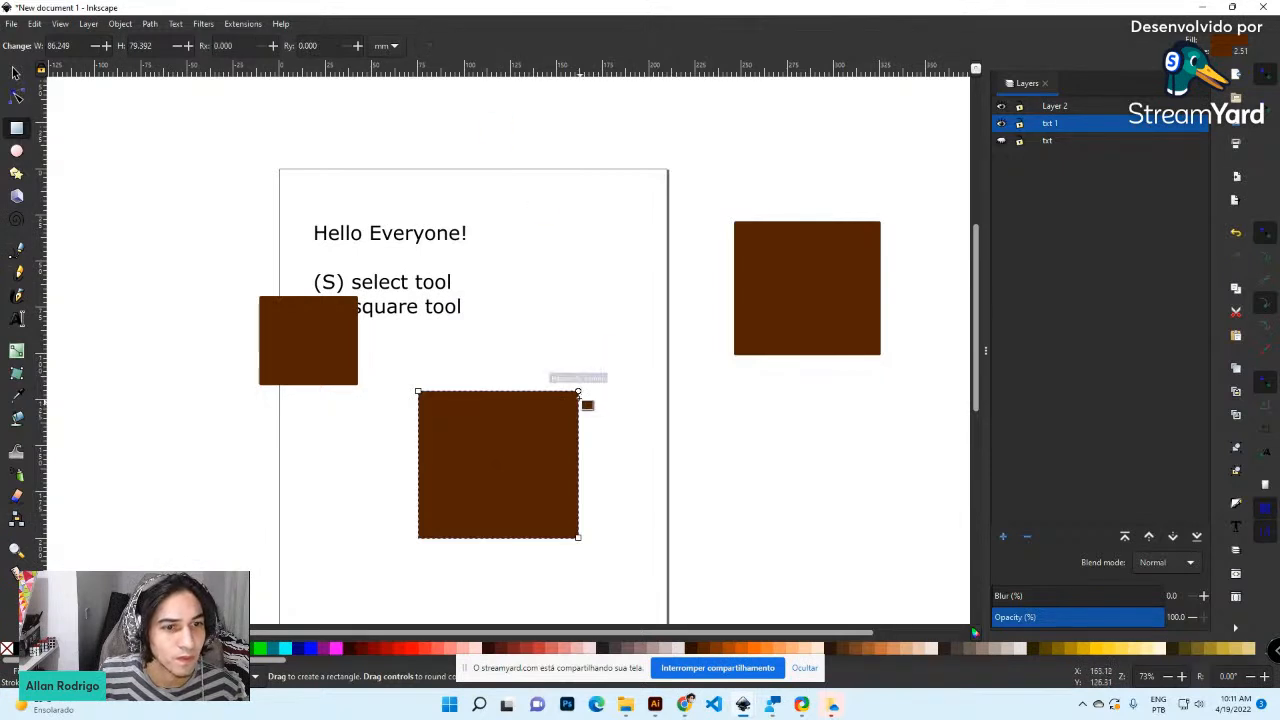
left_click_drag(579, 392, 470, 496)
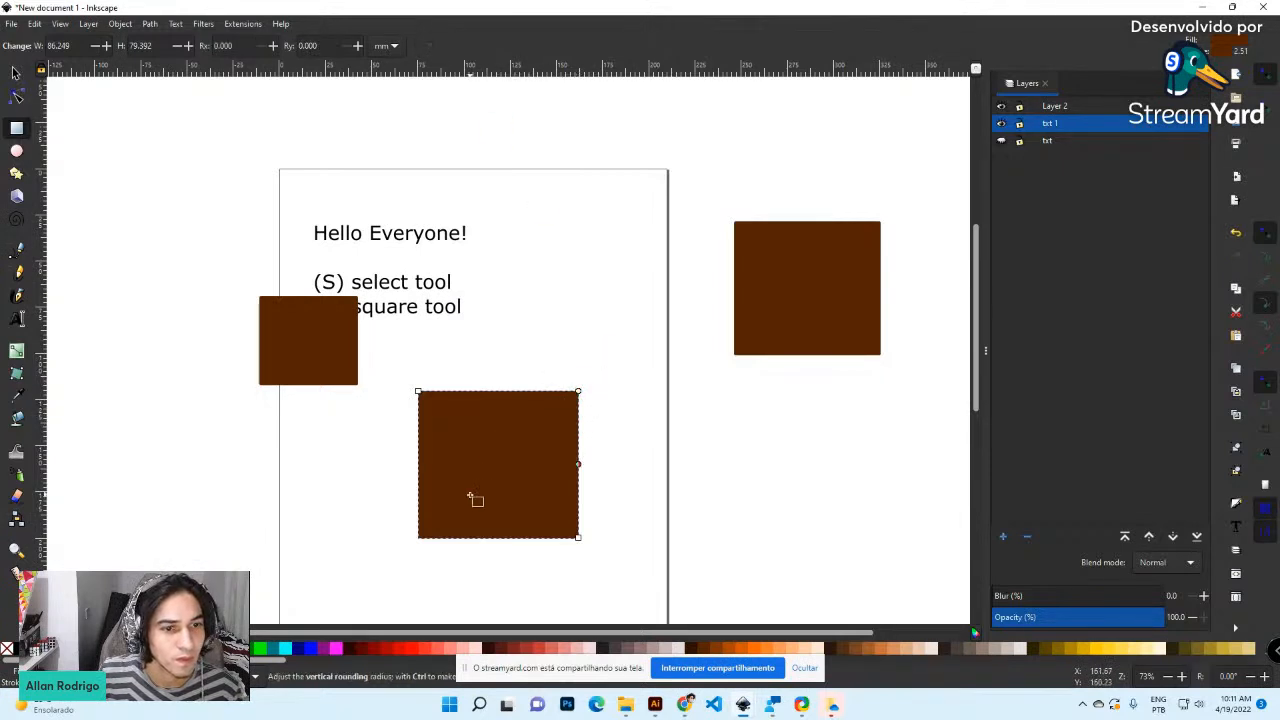
right_click(579, 397)
left_click(538, 411)
left_click_drag(579, 392, 498, 391)
left_click(15, 73)
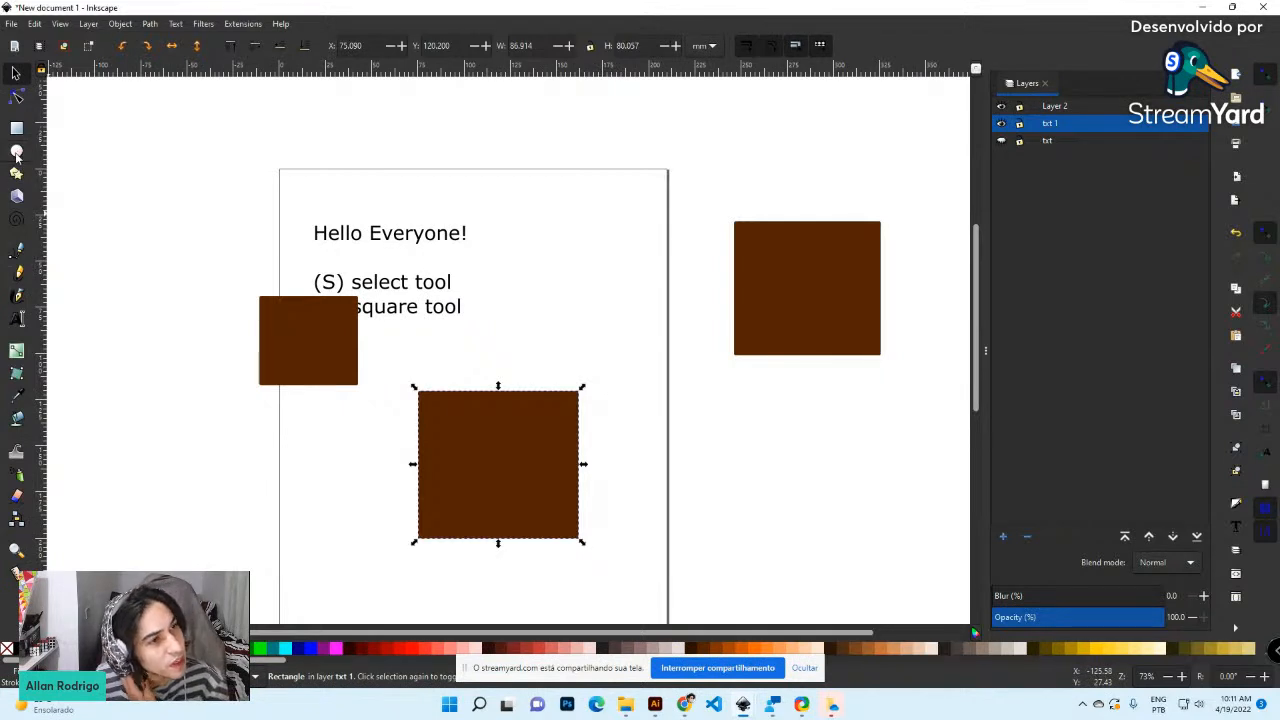
Delete the small rectangle across the page's left edge and the large rectangle below the text
left_click(621, 309)
left_click(486, 480)
left_click(388, 402)
left_click_drag(287, 340, 837, 506)
key("Delete")
left_click(477, 457)
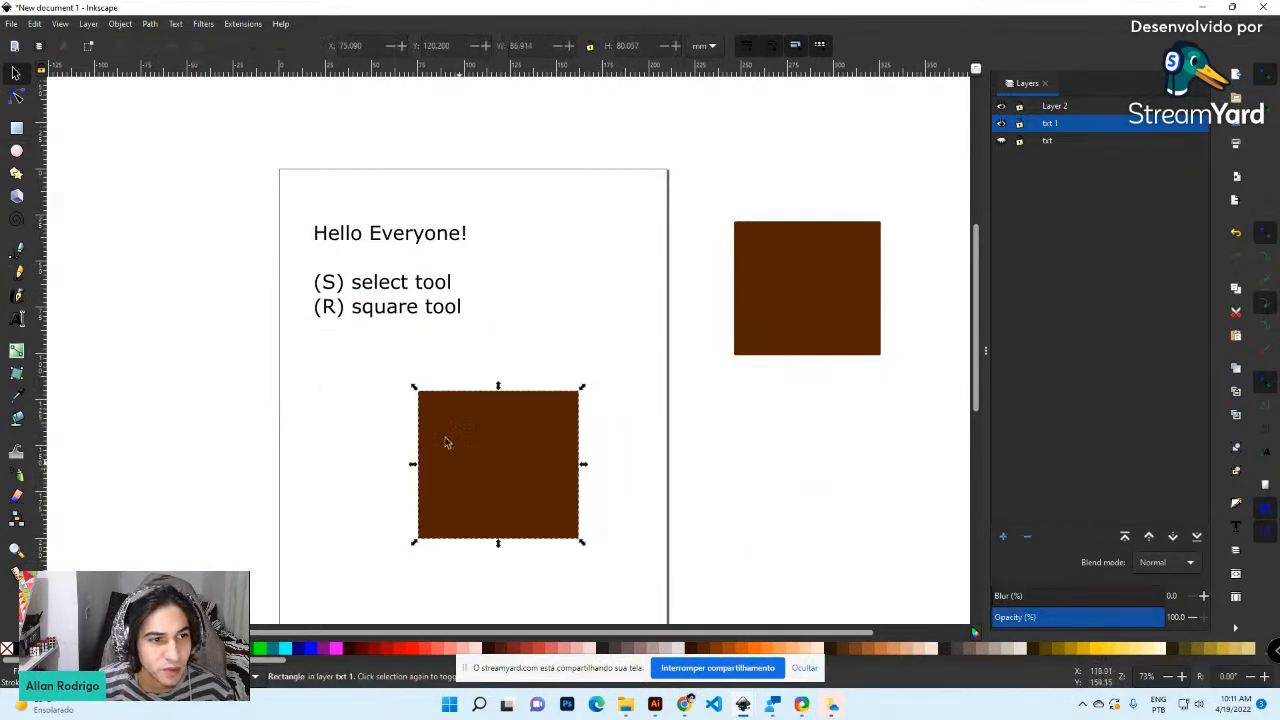
key("Delete")
key("t")
left_click(434, 307)
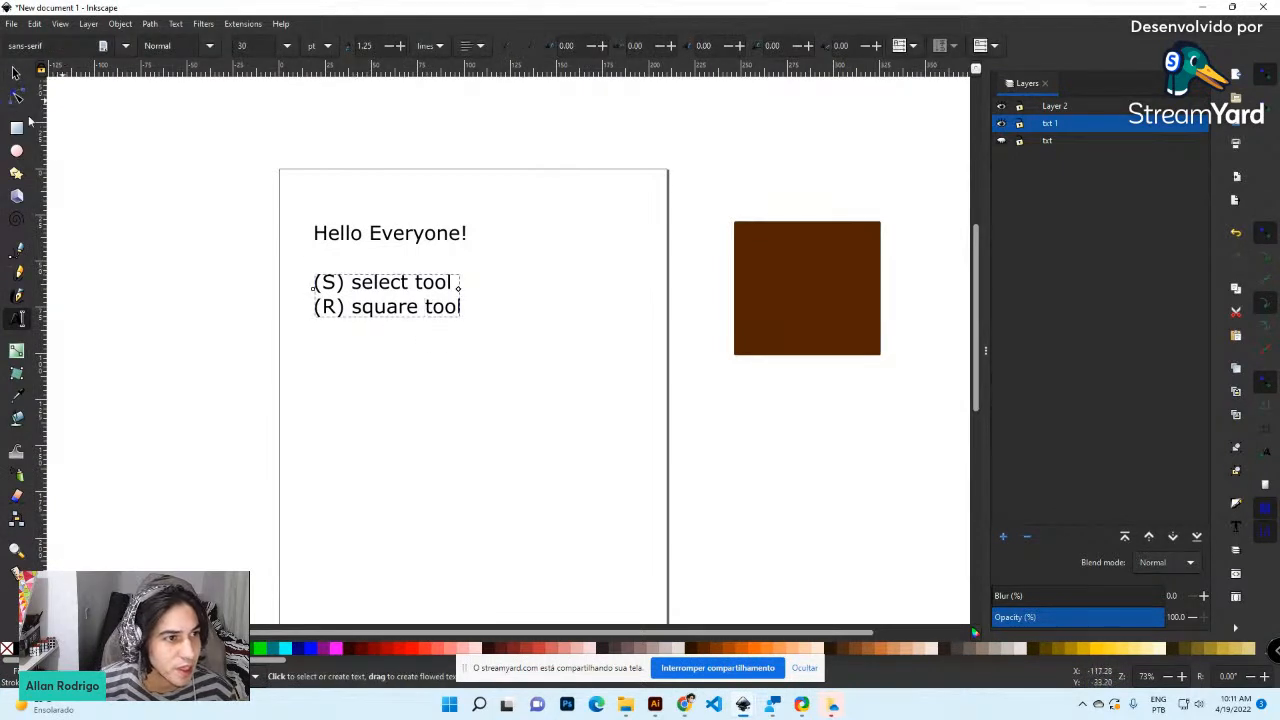
left_click(15, 74)
left_click(71, 149)
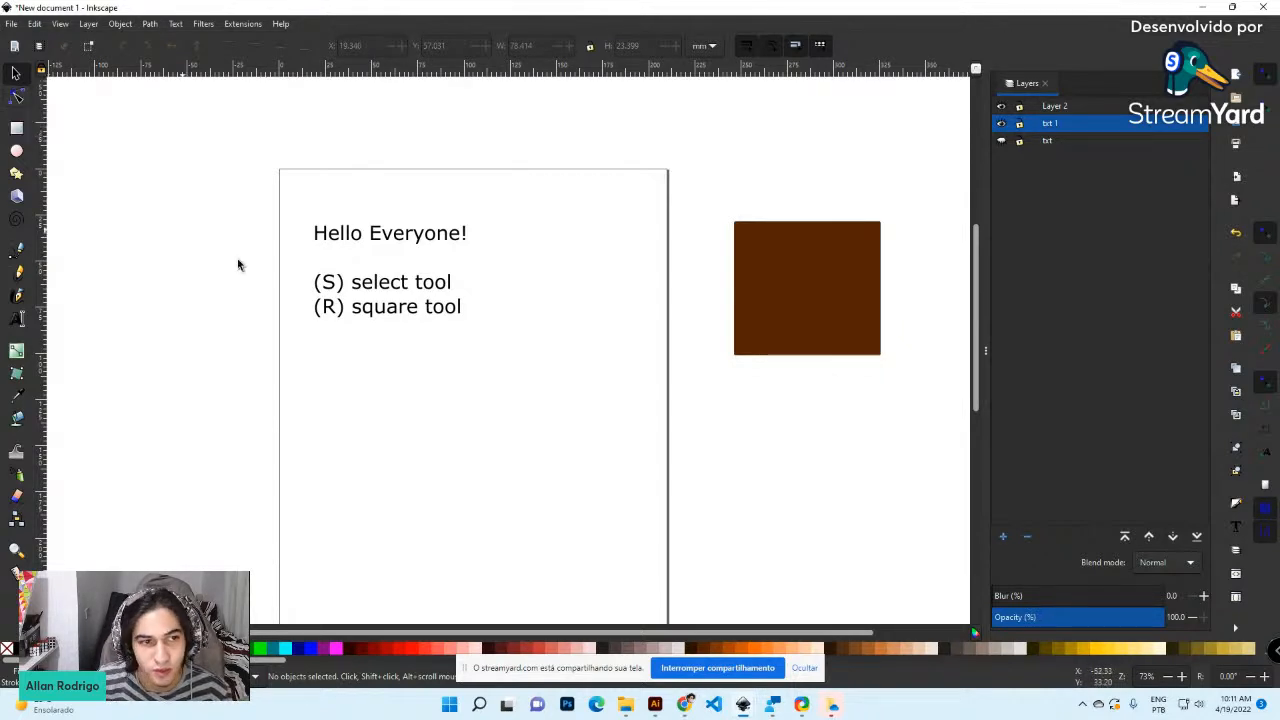
Add a line reading "(N) Edit paths" below the "(R) square tool" line
key("t")
left_click(447, 309)
key("End")
key("Return")
type("(N) Edit paths")
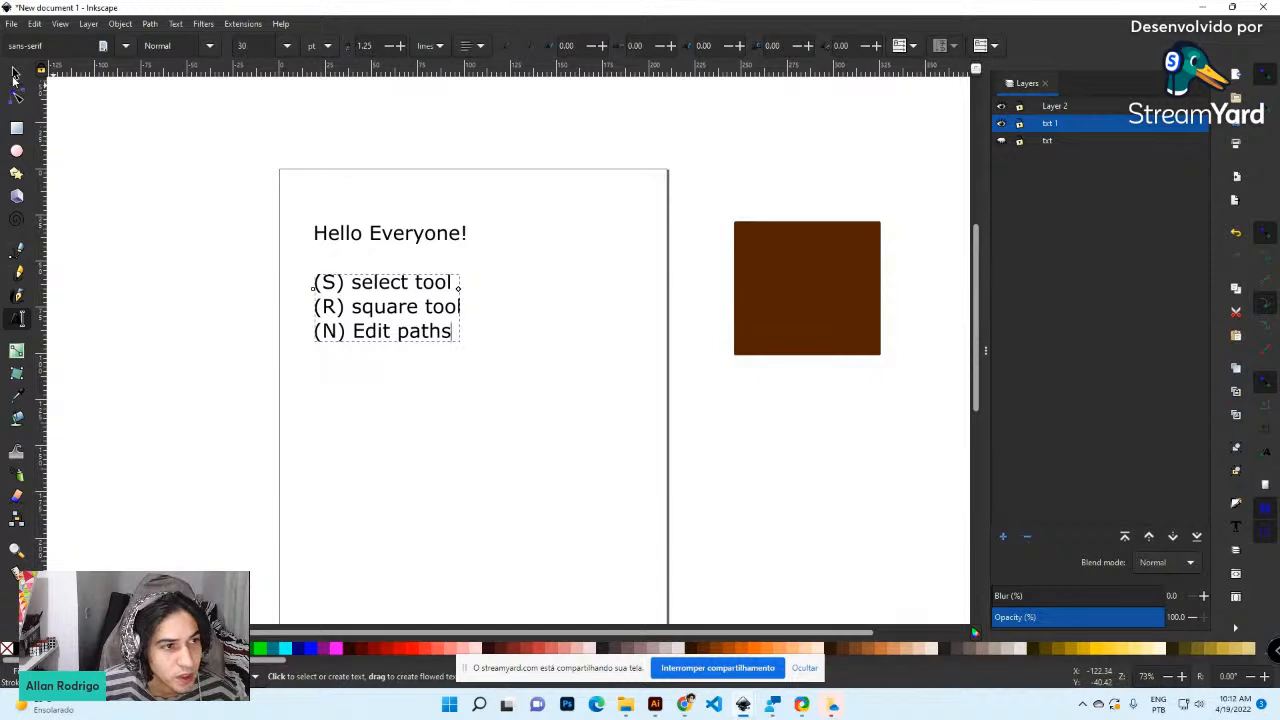
left_click(16, 73)
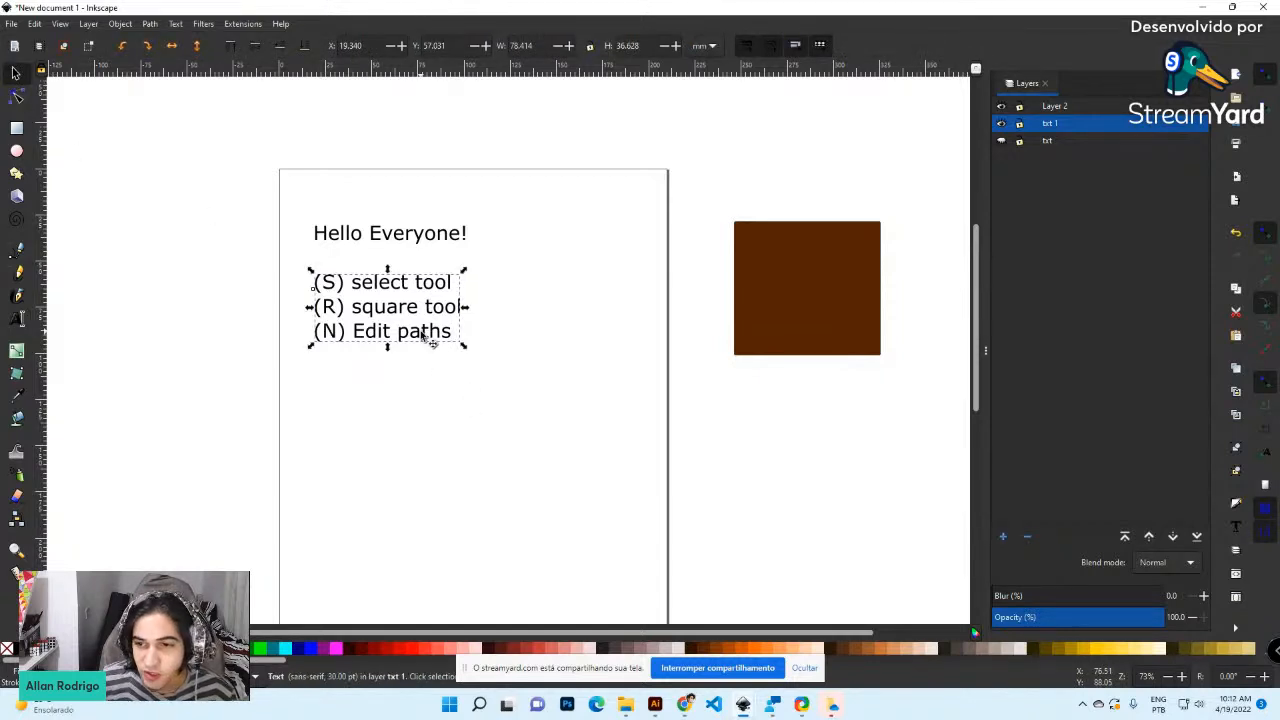
With the Node tool, enlarge the rectangle beside the page from its upper-left corner to about 141 by 89 mm and round its corners
left_click(16, 96)
left_click(773, 285)
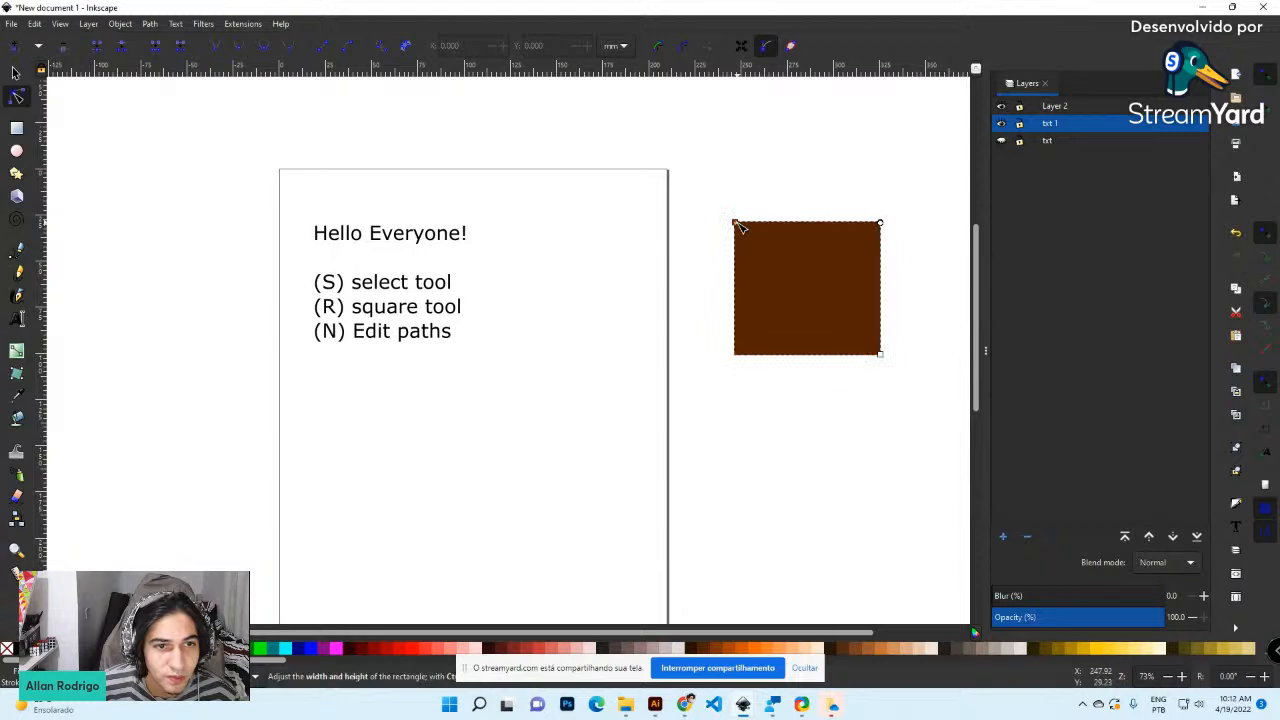
right_click(737, 227)
key("Escape")
left_click_drag(737, 227, 621, 192)
left_click_drag(883, 197, 771, 289)
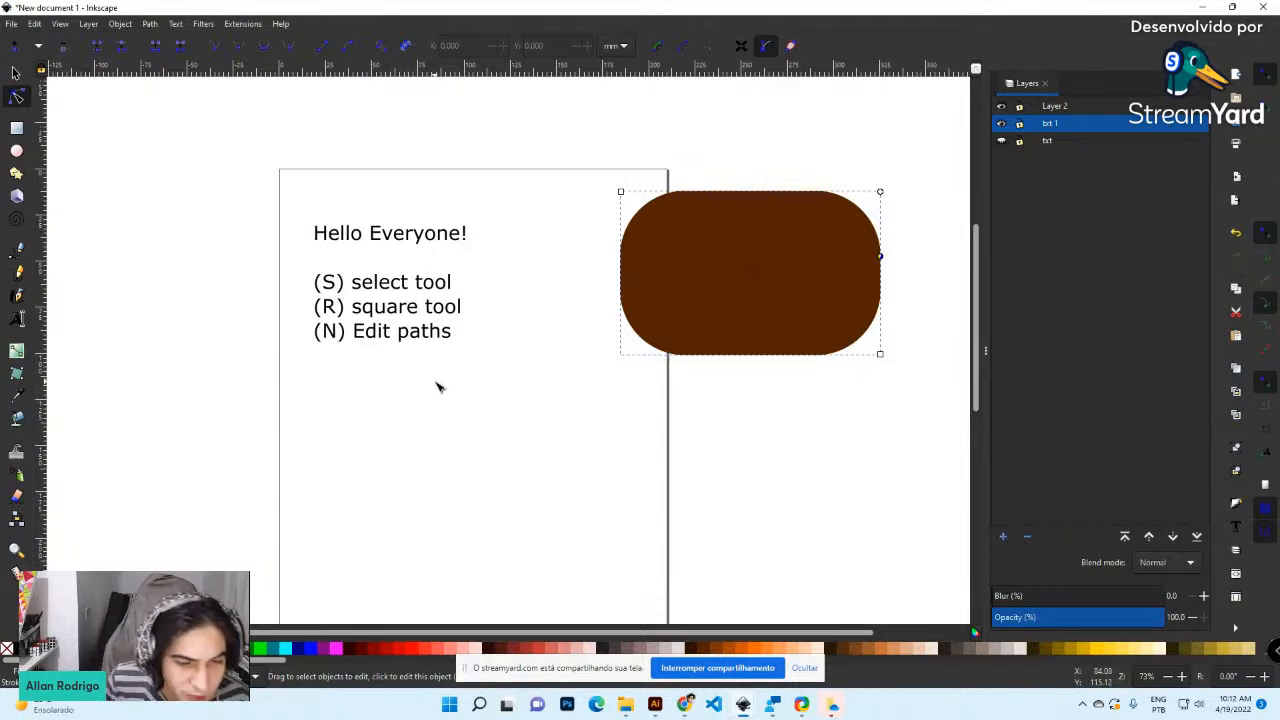
Move the rounded rectangle onto the page below the shortcut text and remove its corner rounding with the Node tool
left_click(16, 72)
left_click_drag(771, 257, 389, 434)
left_click(22, 97)
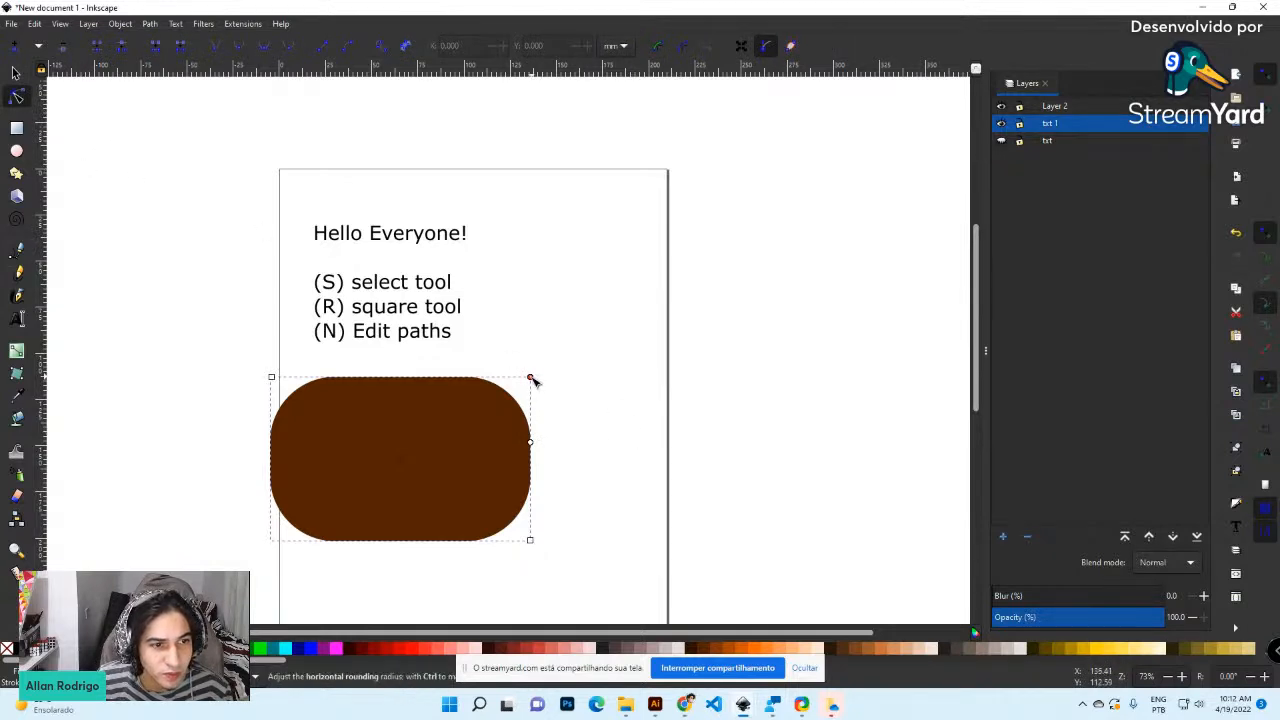
left_click_drag(532, 377, 531, 410)
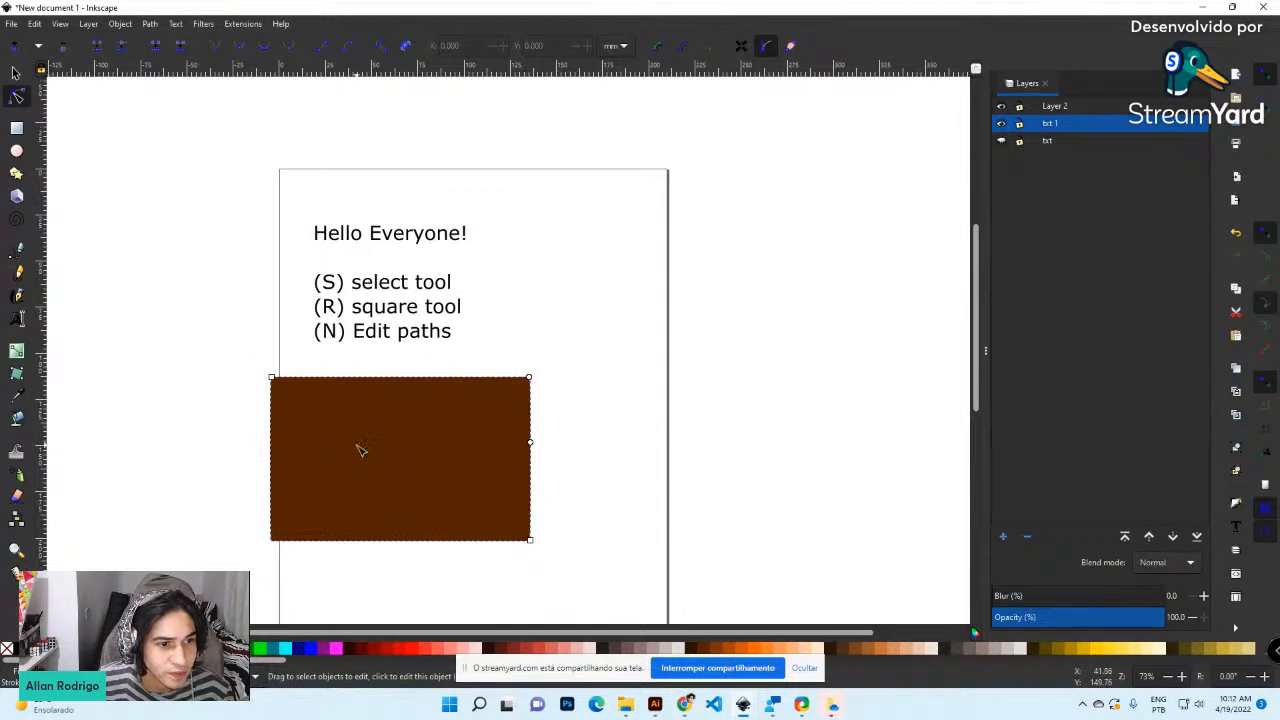
Try to select the corner nodes along the rectangle's right edge with the Node tool
left_click_drag(558, 366, 505, 580)
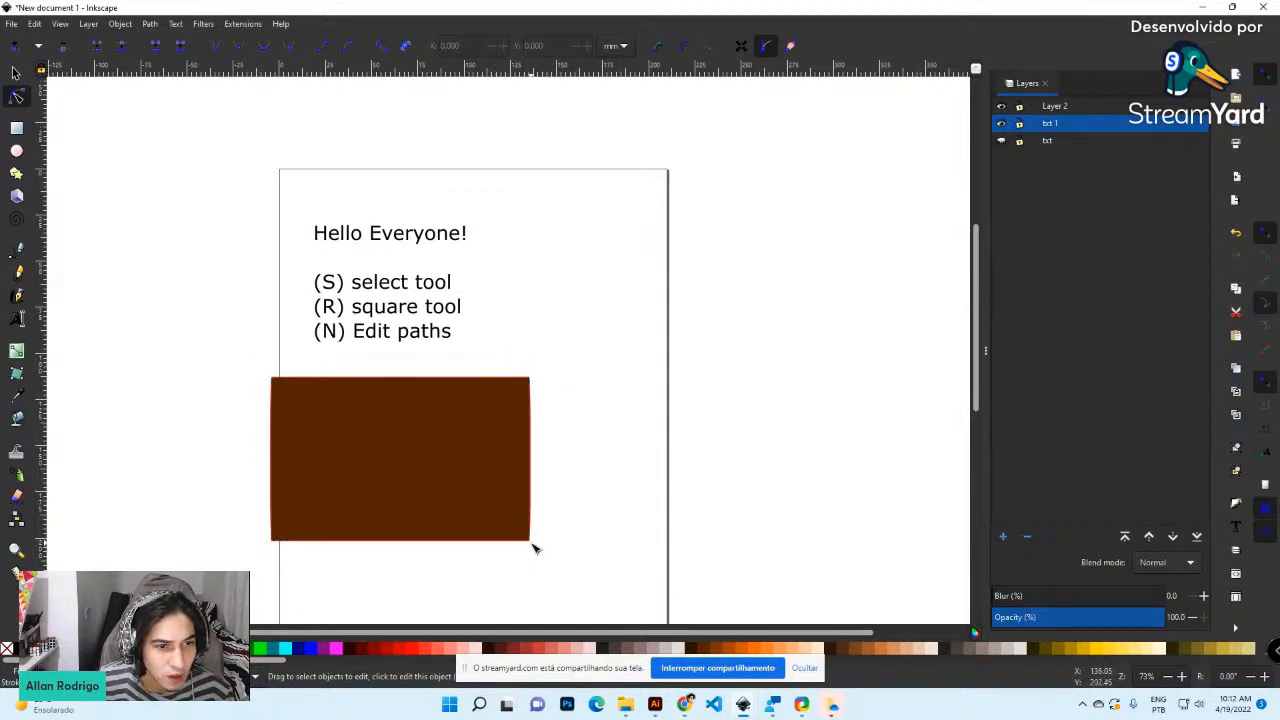
left_click(360, 437)
left_click_drag(578, 357, 509, 577)
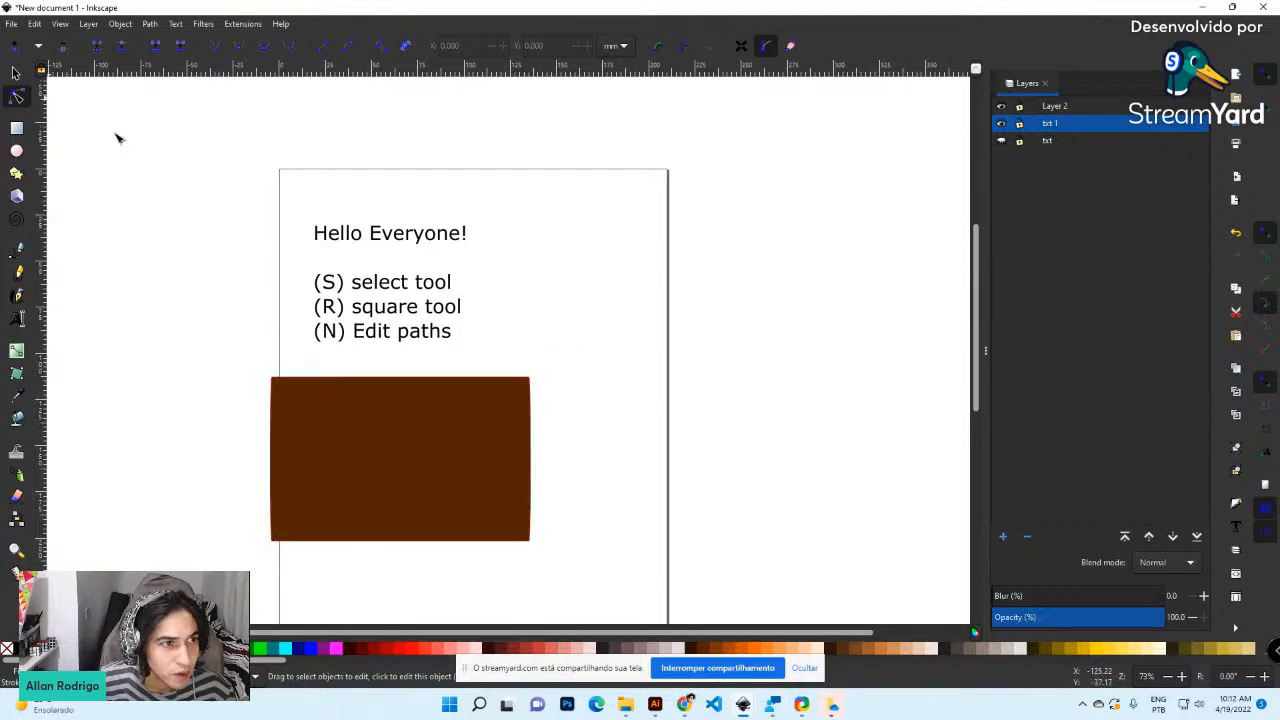
left_click_drag(545, 363, 522, 548)
left_click(530, 540)
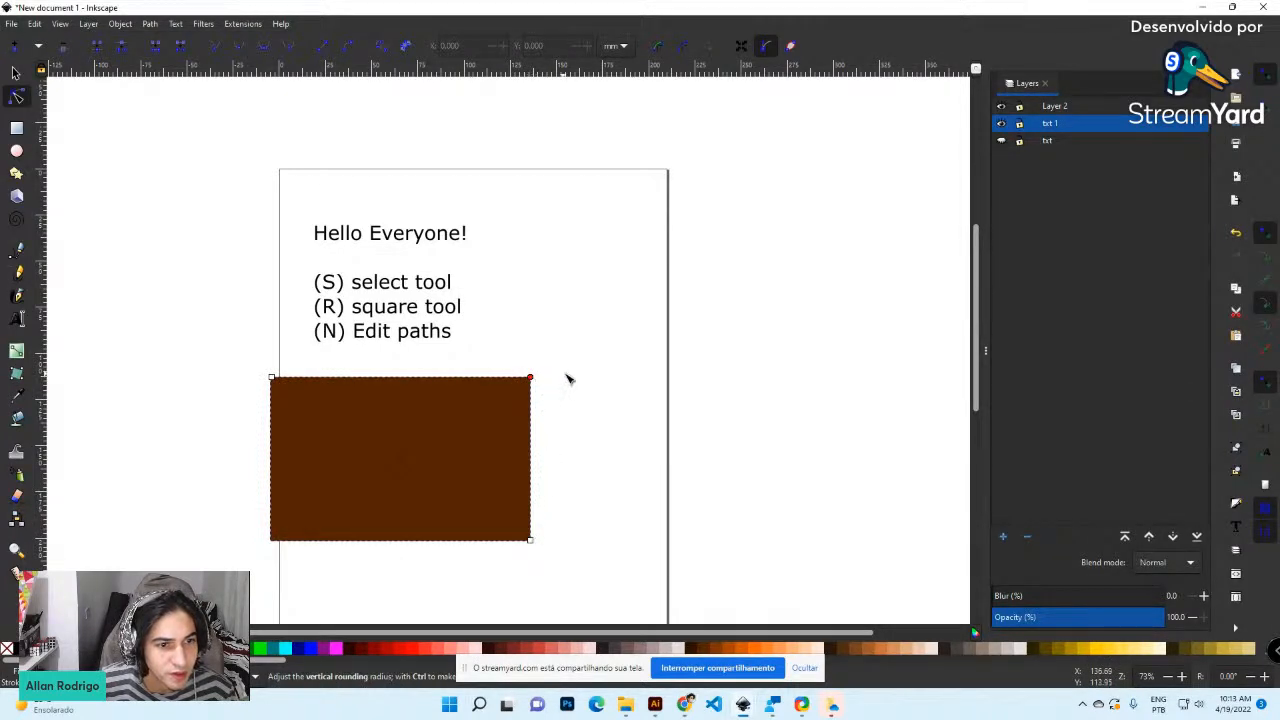
Round the rectangle's corners again, and delete the rectangle from the page
left_click_drag(530, 380, 535, 455)
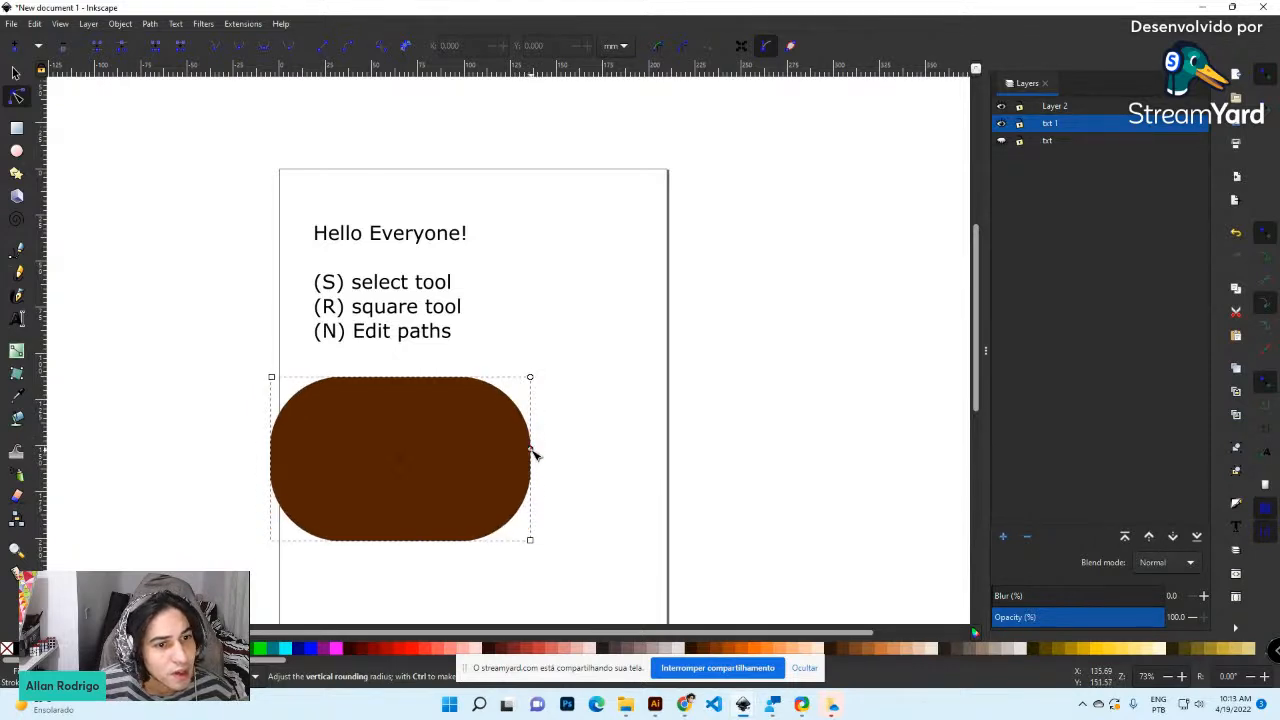
left_click(16, 73)
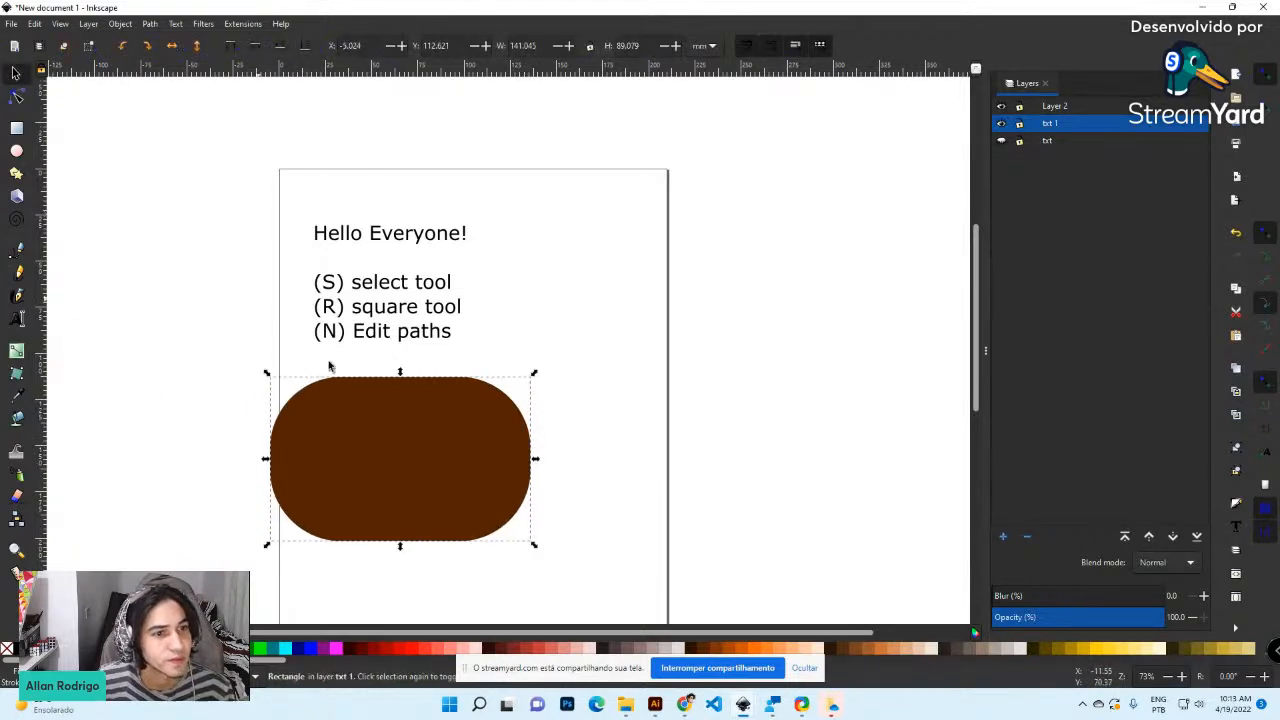
key("Delete")
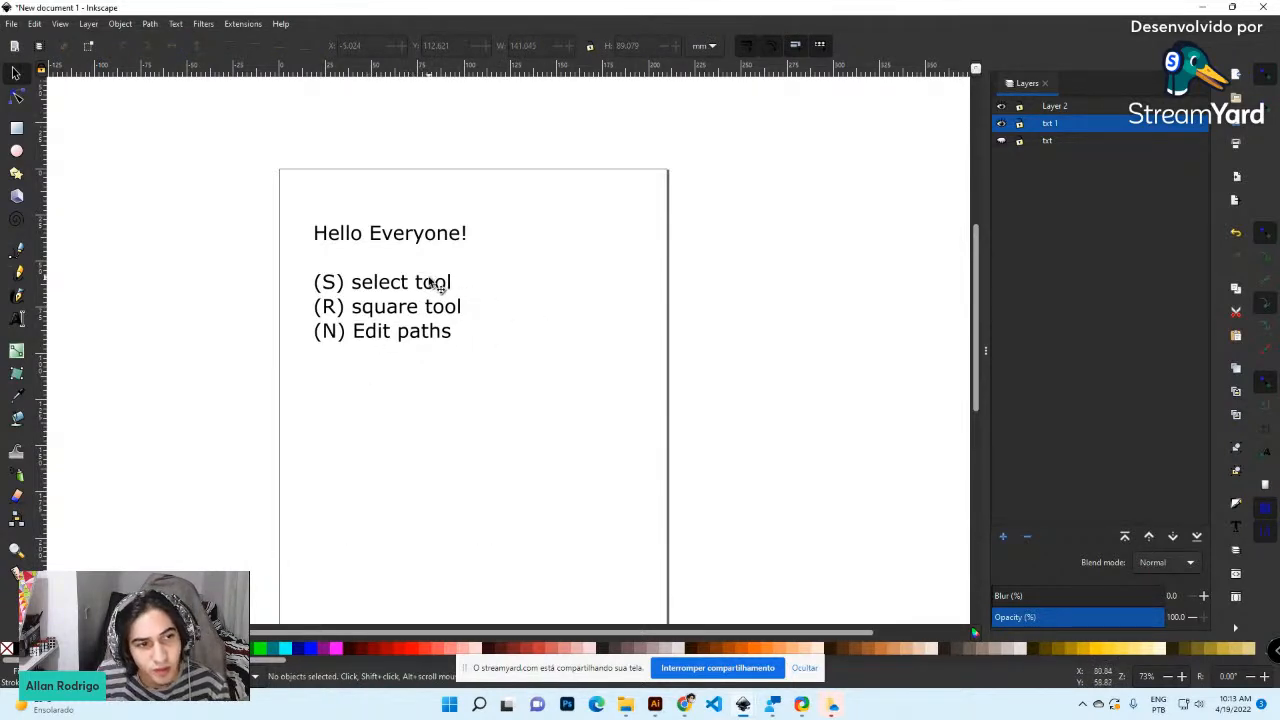
Add a line reading "(B) Belzier Tool" below the "(N) Edit paths" line
left_click(19, 252)
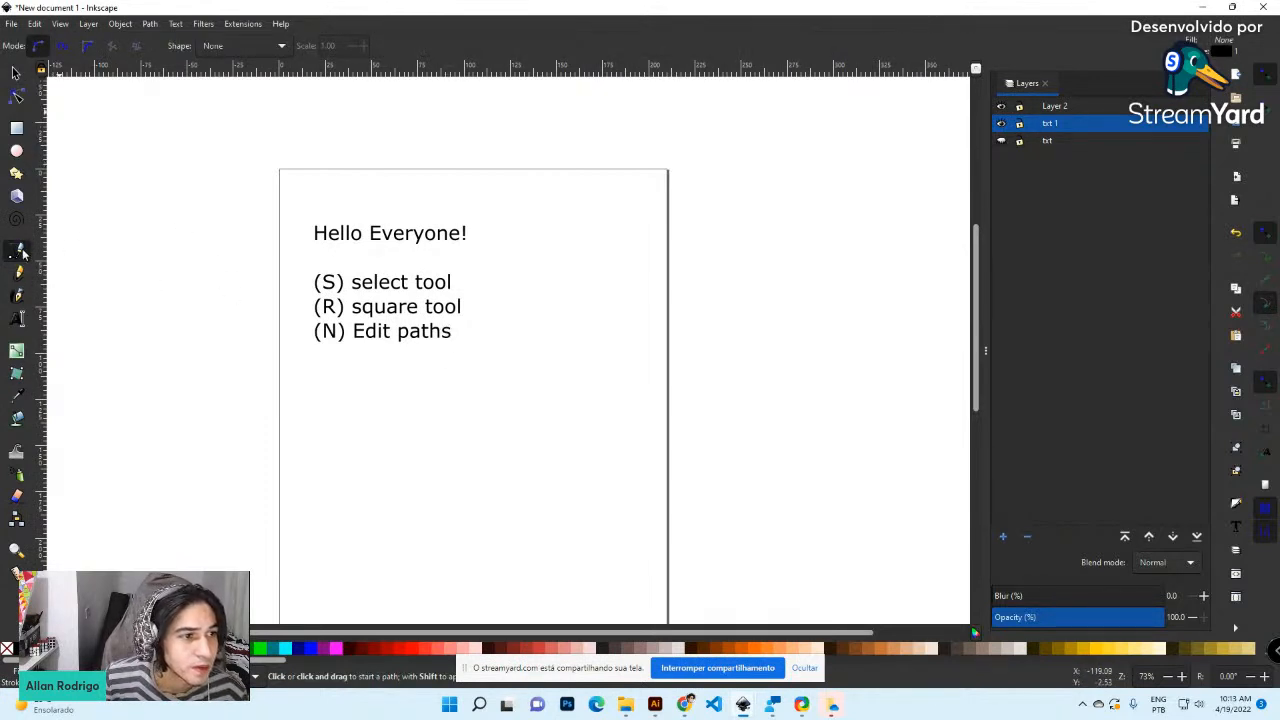
left_click(16, 319)
left_click(460, 340)
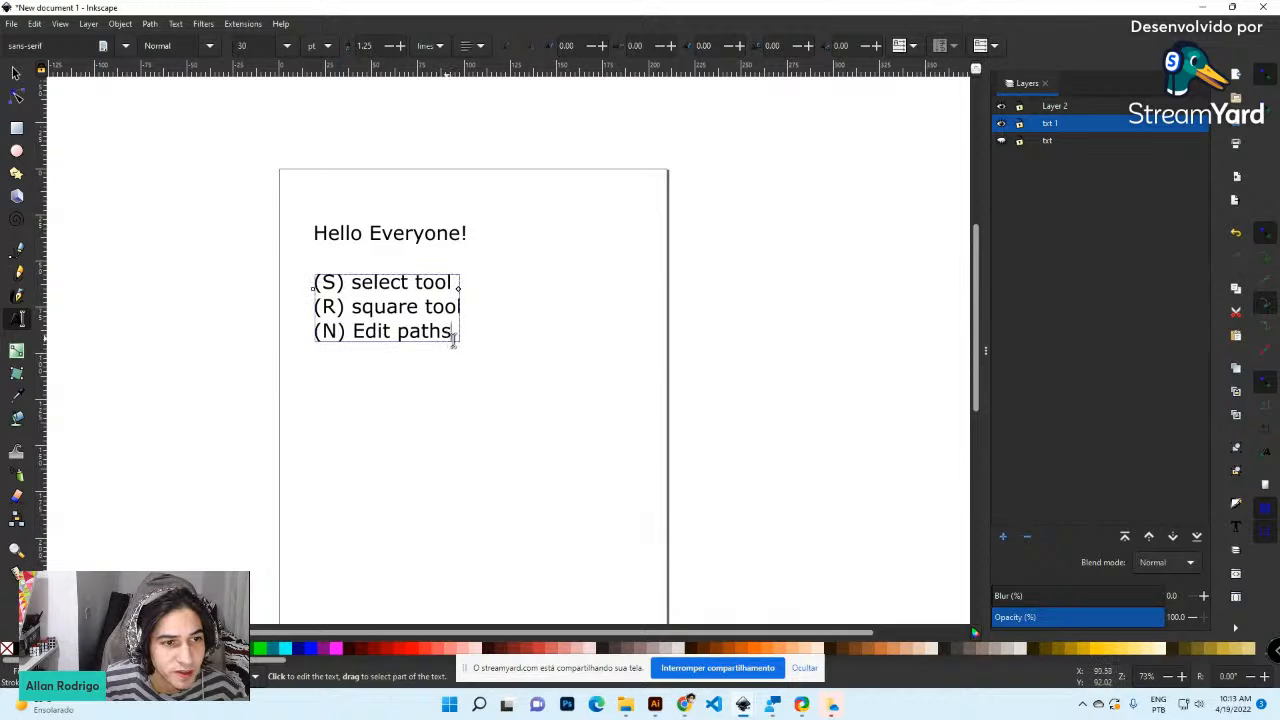
type("(")
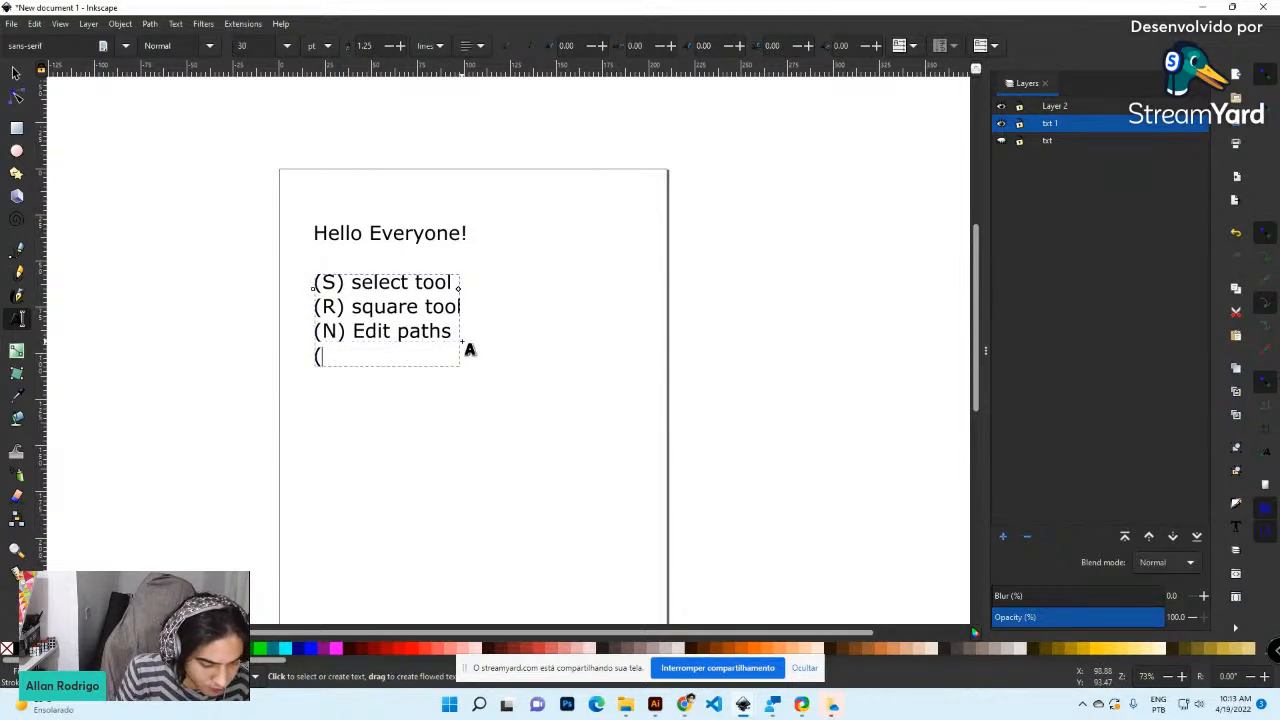
type("B) Belzier tOO")
key("BackSpace")
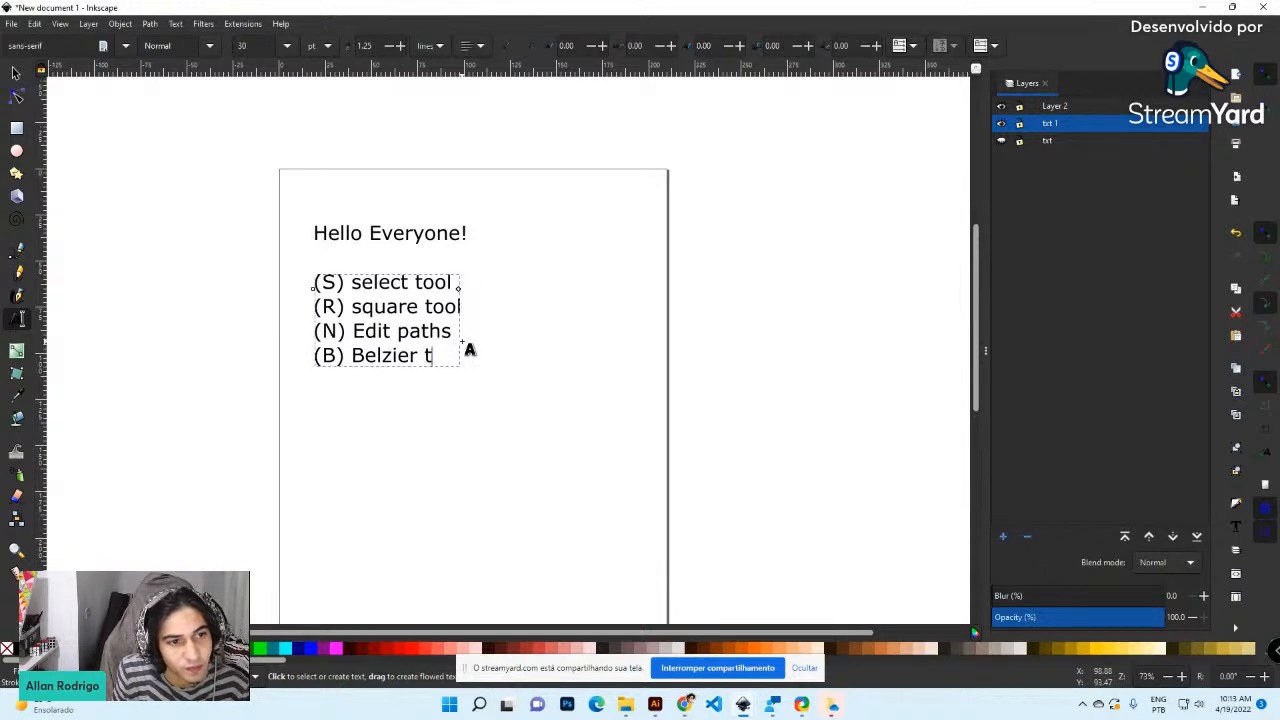
type("ool")
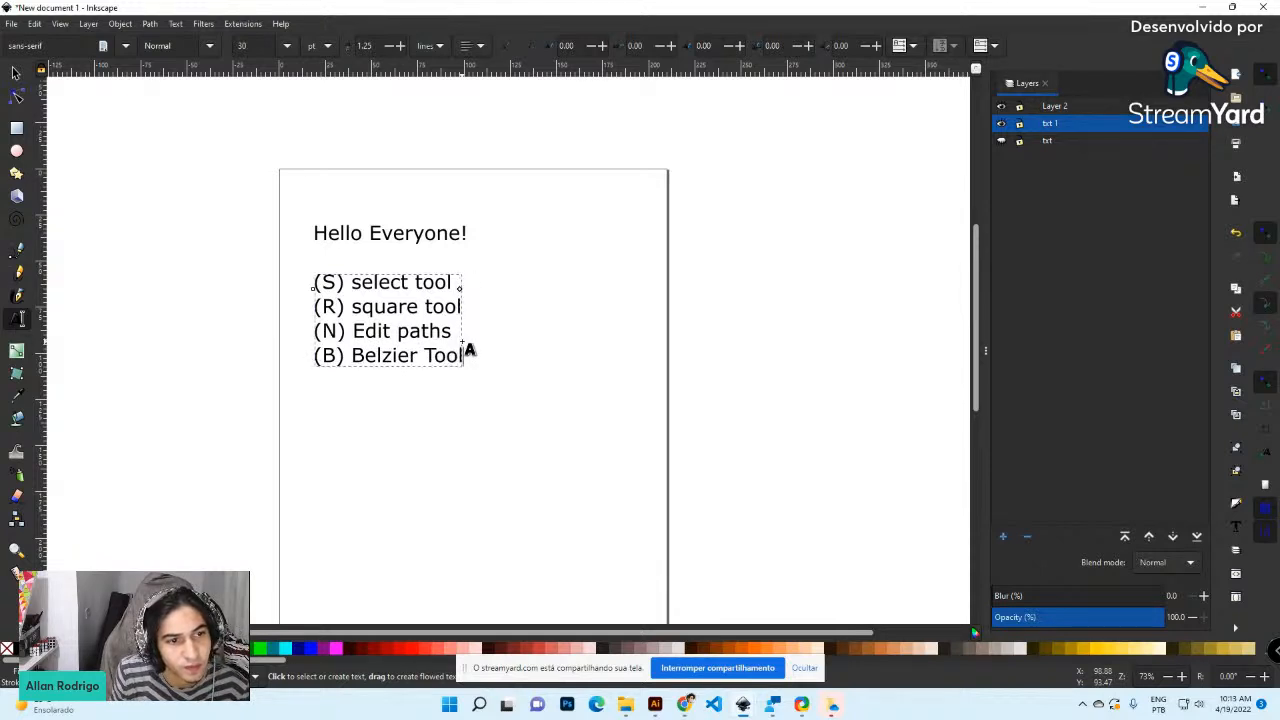
left_click(16, 72)
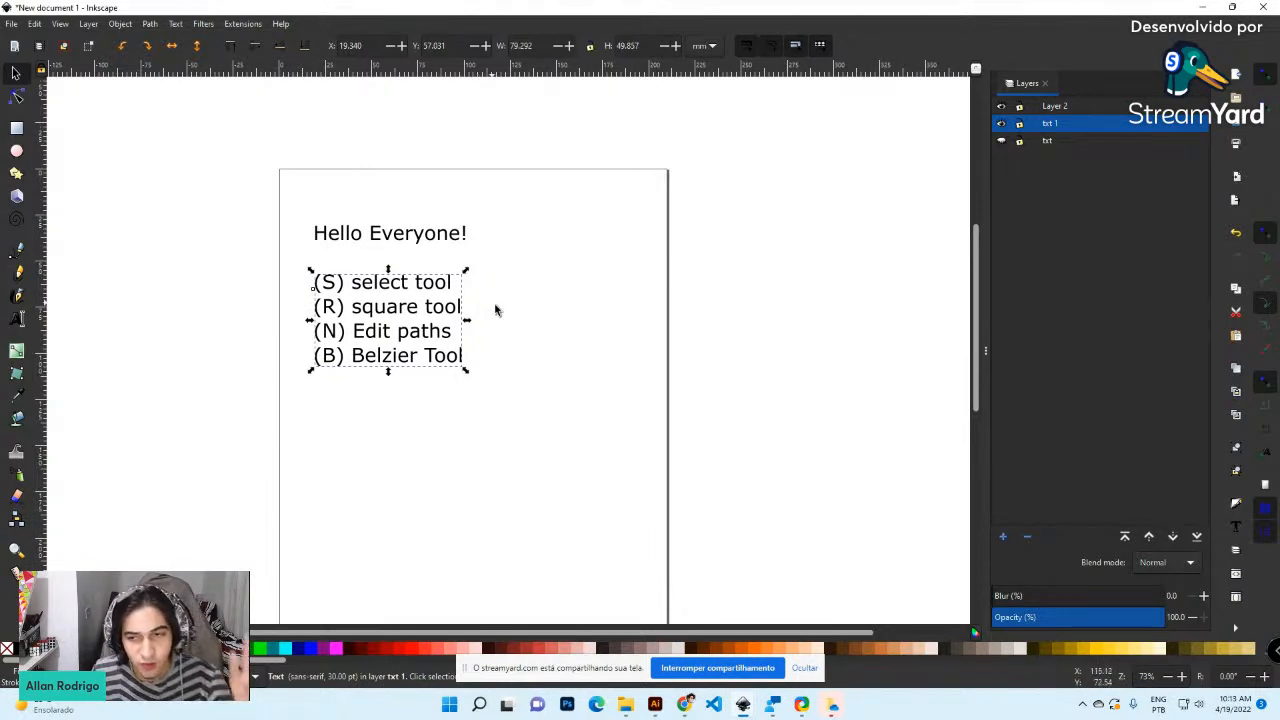
Draw a closed seven-point straight-segment path with two peaks below the text, about 233 by 112 mm, using the Bezier tool
left_click(20, 248)
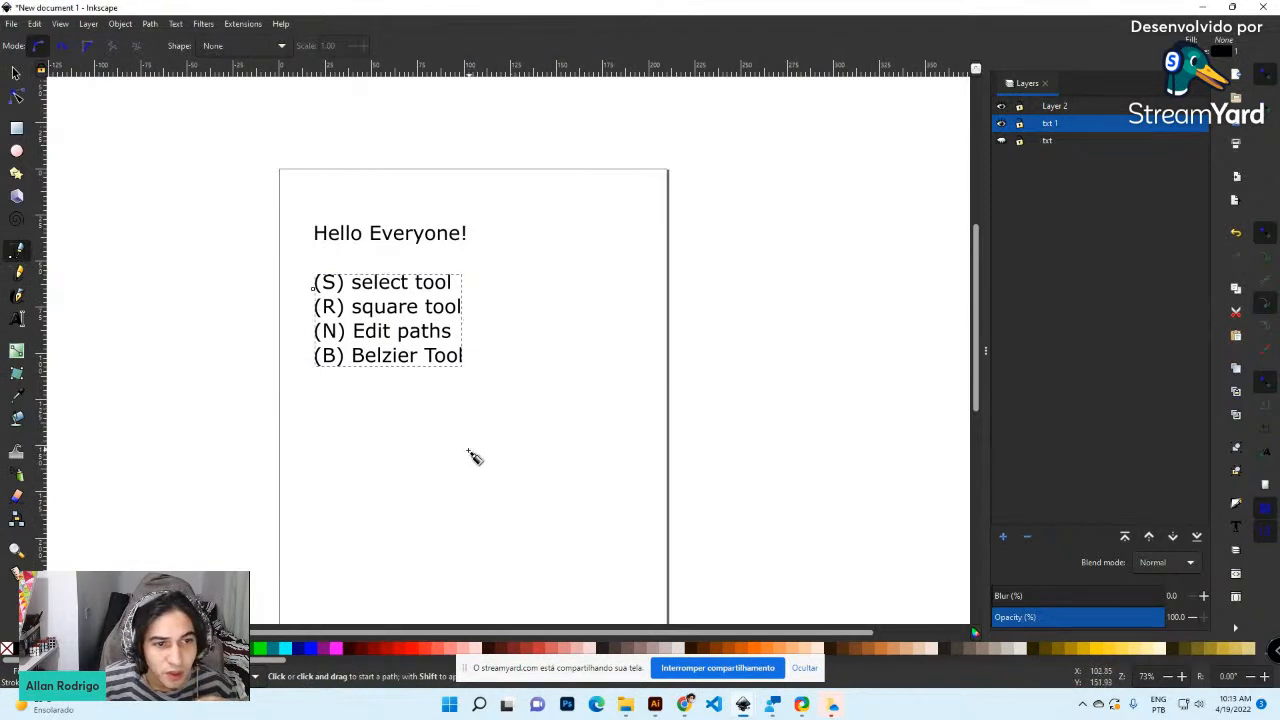
left_click(394, 518)
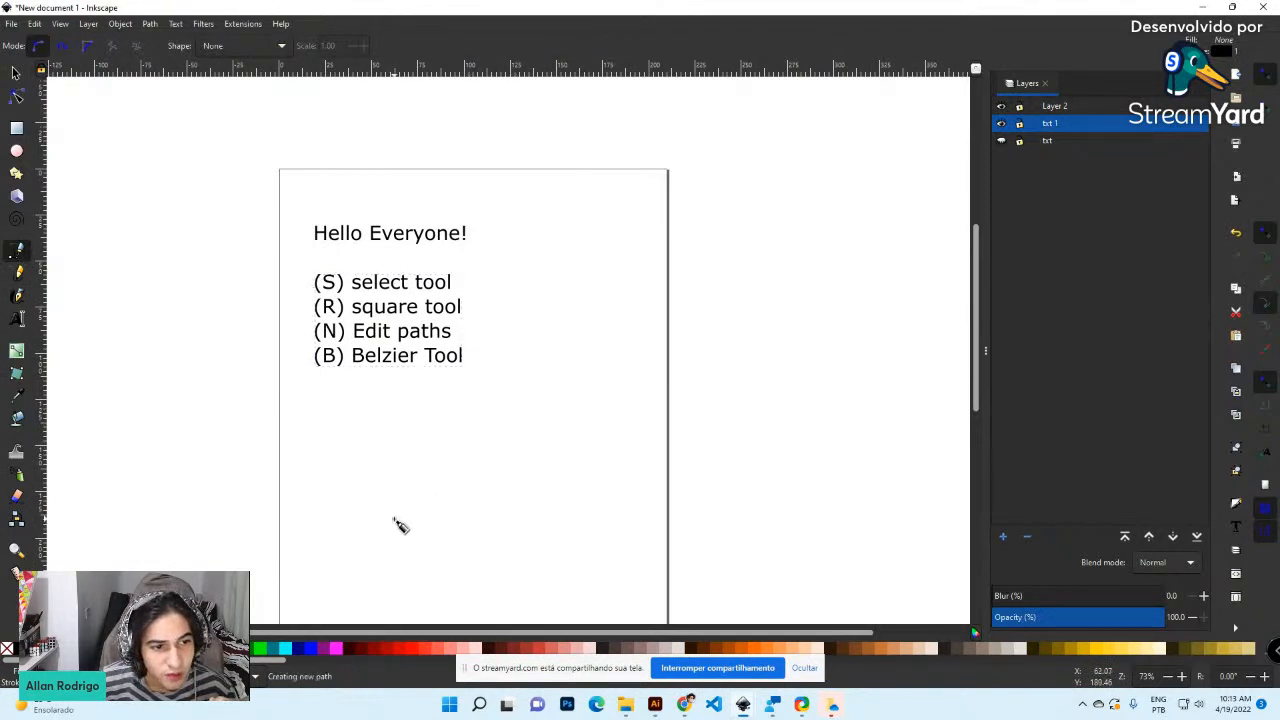
left_click(494, 403)
left_click(564, 507)
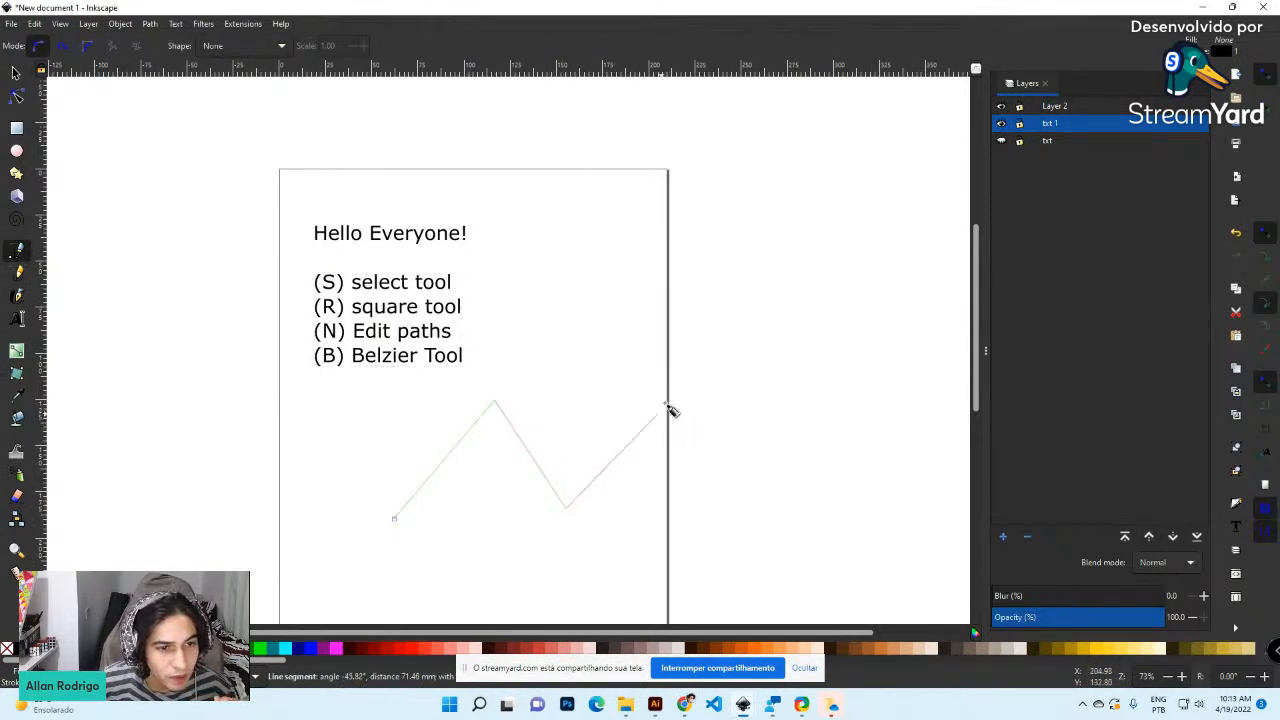
left_click(718, 381)
left_click(822, 528)
left_click(750, 583)
left_click(404, 577)
left_click(395, 519)
Make the path's two peak nodes symmetric and the valley node between them smooth, and deselect the path
left_click(16, 96)
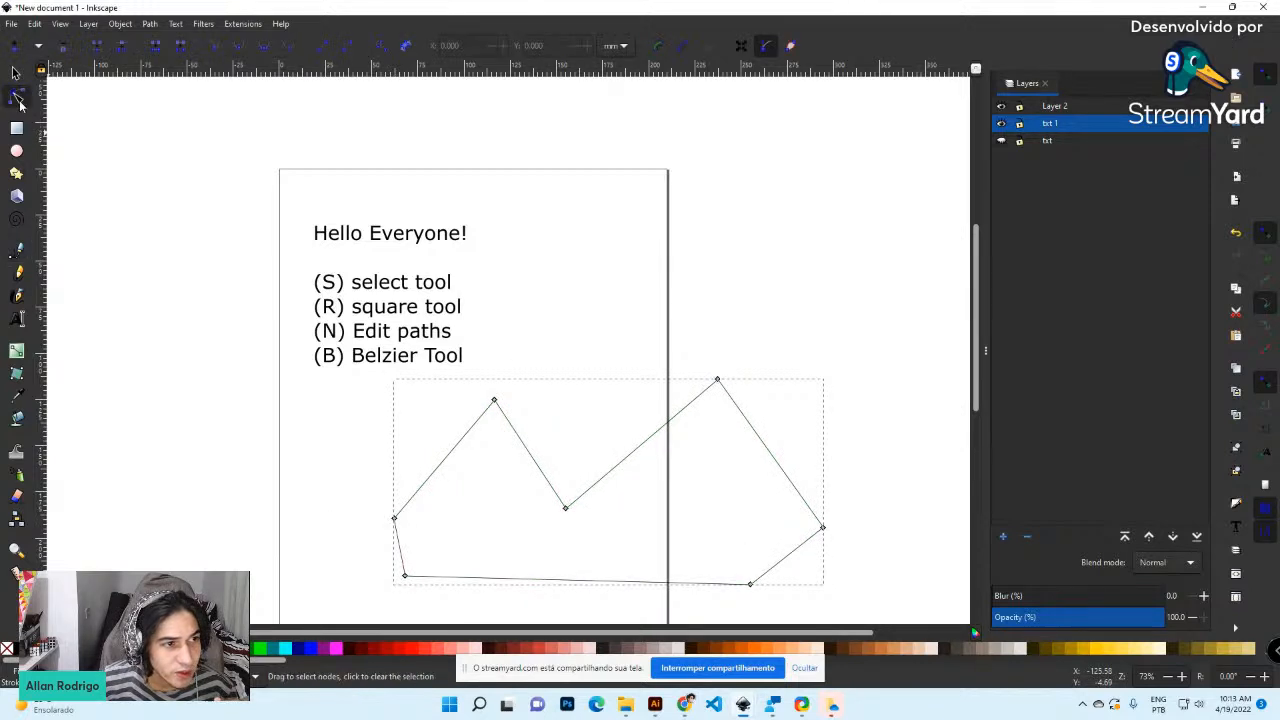
left_click(494, 400)
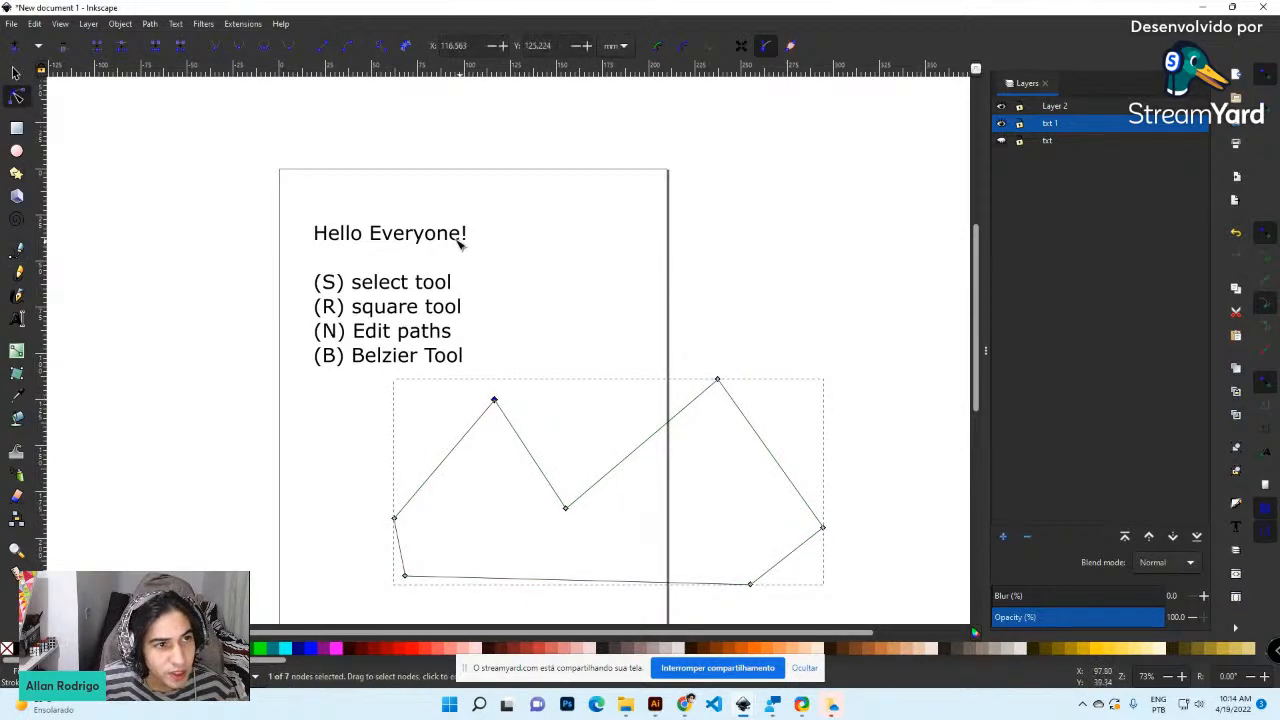
left_click(268, 47)
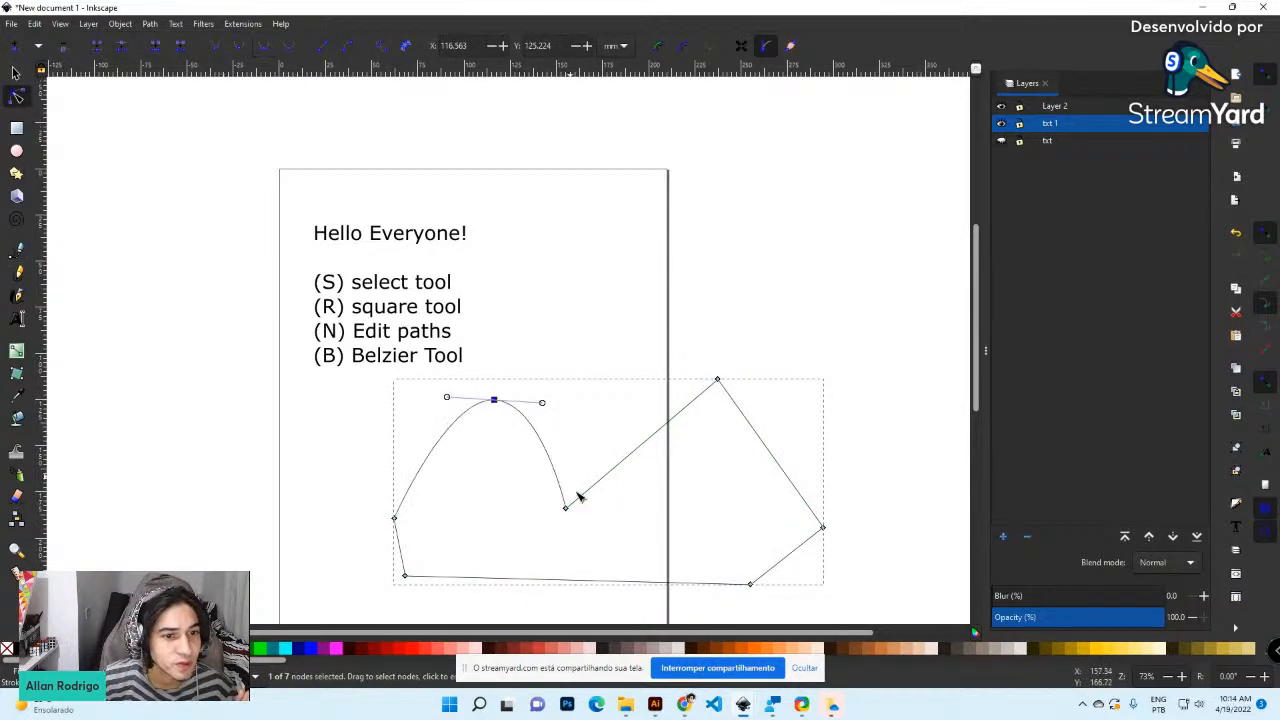
left_click(565, 508)
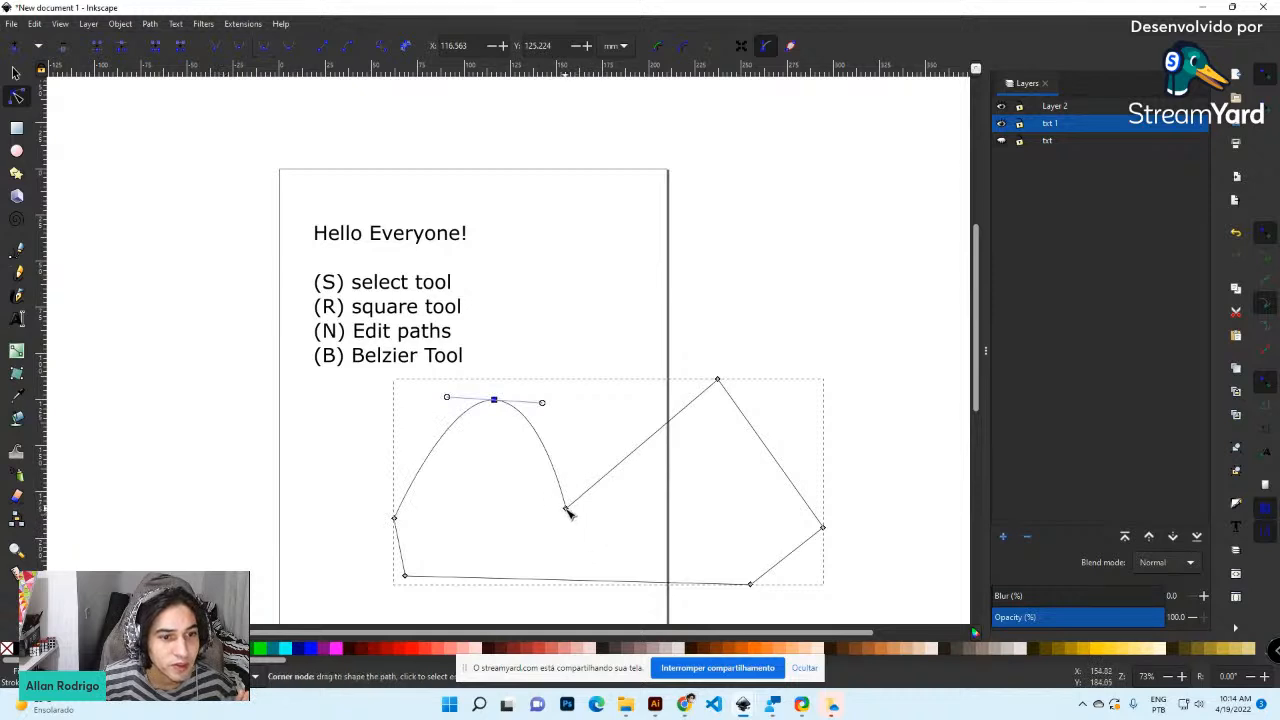
left_click(238, 48)
left_click(716, 382)
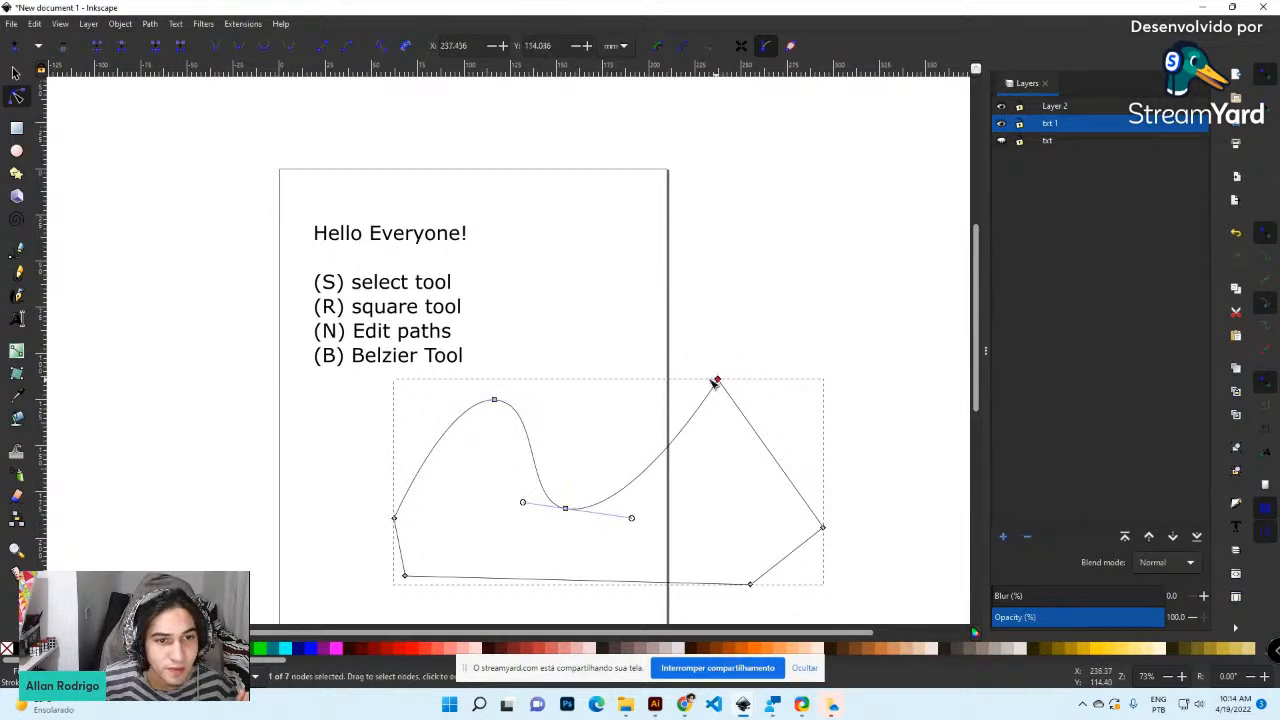
left_click(262, 48)
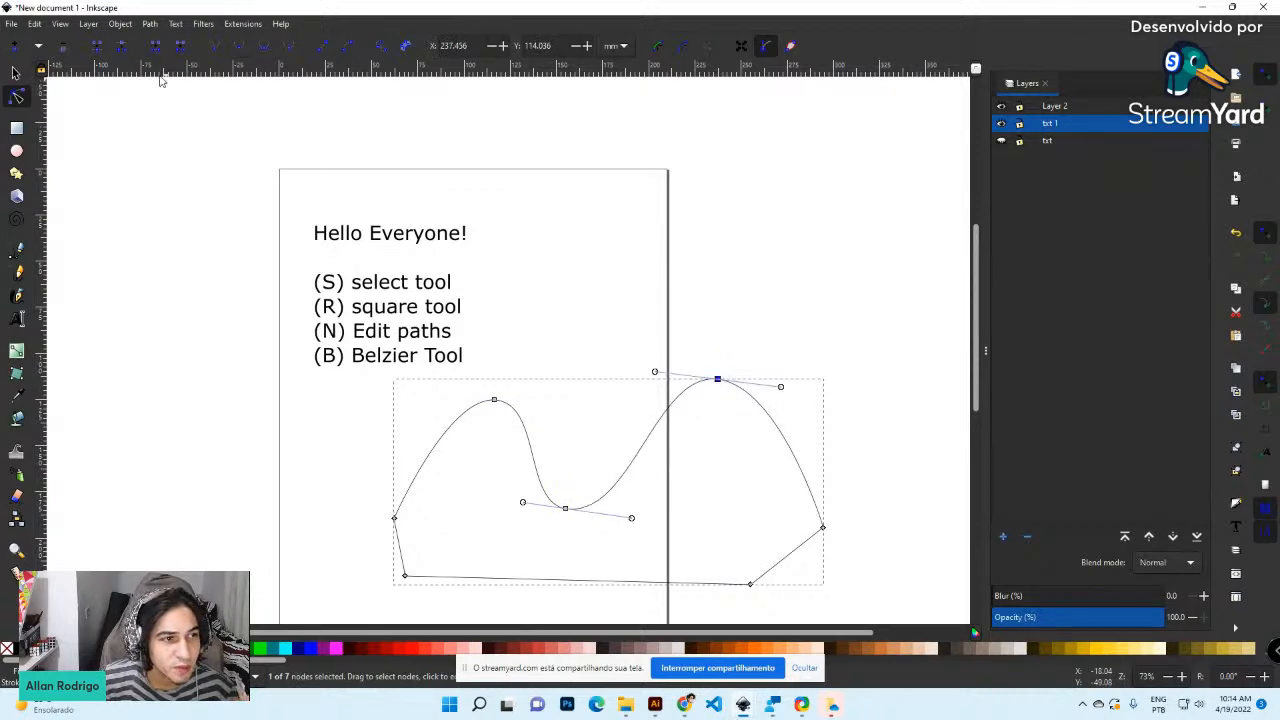
left_click(14, 72)
left_click(557, 302)
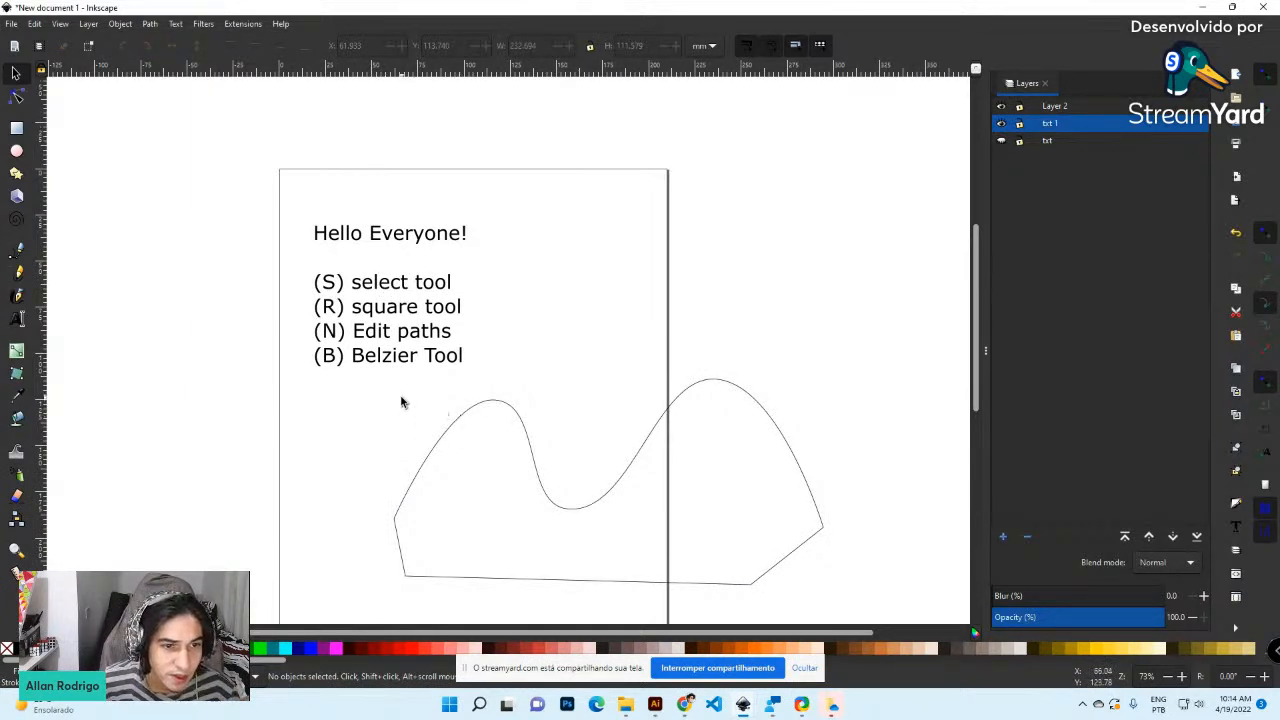
Move the curved path's left peak and adjacent lower corner node outward and down, and raise the valley node about 17 mm
left_click(472, 409)
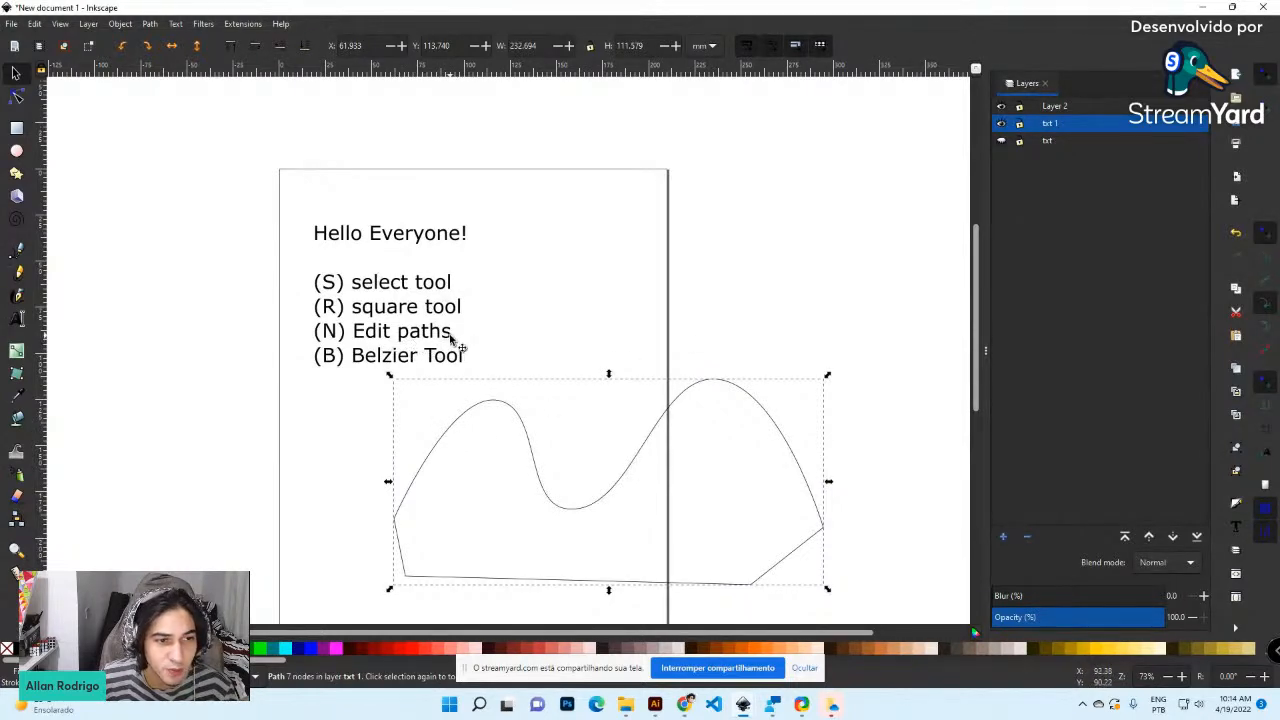
key("n")
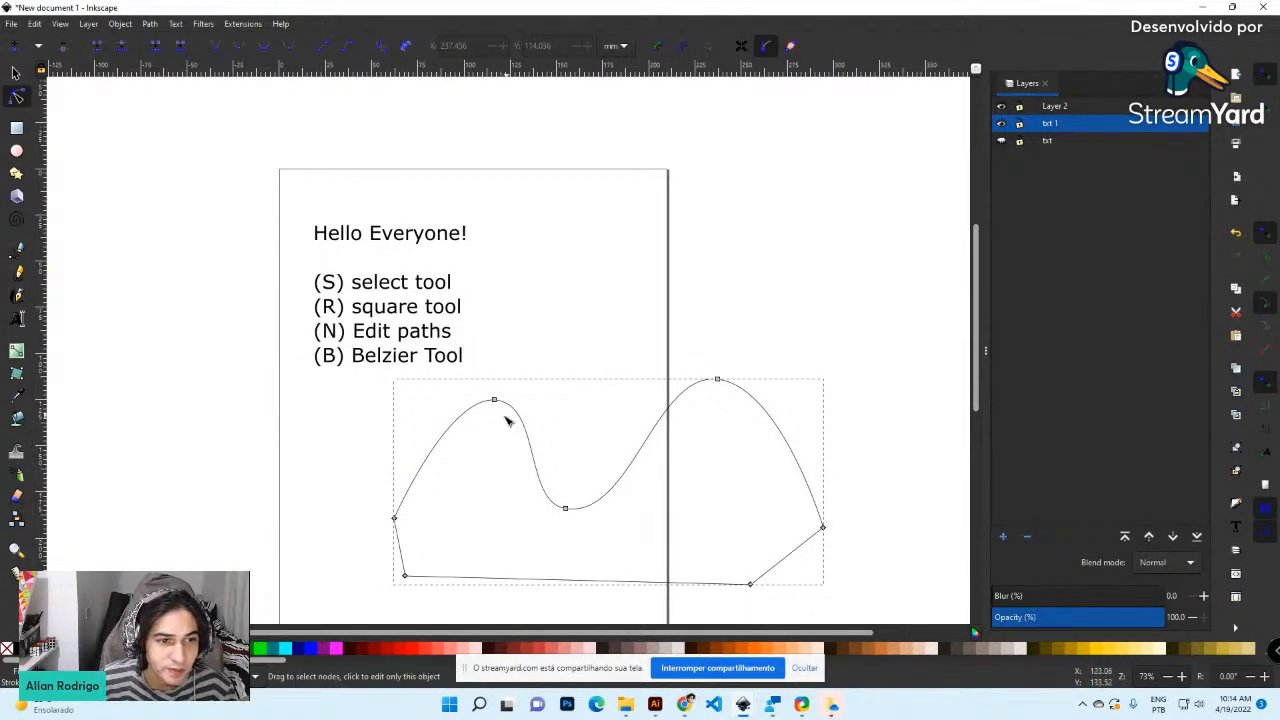
left_click_drag(494, 401, 425, 428)
left_click_drag(568, 510, 558, 478)
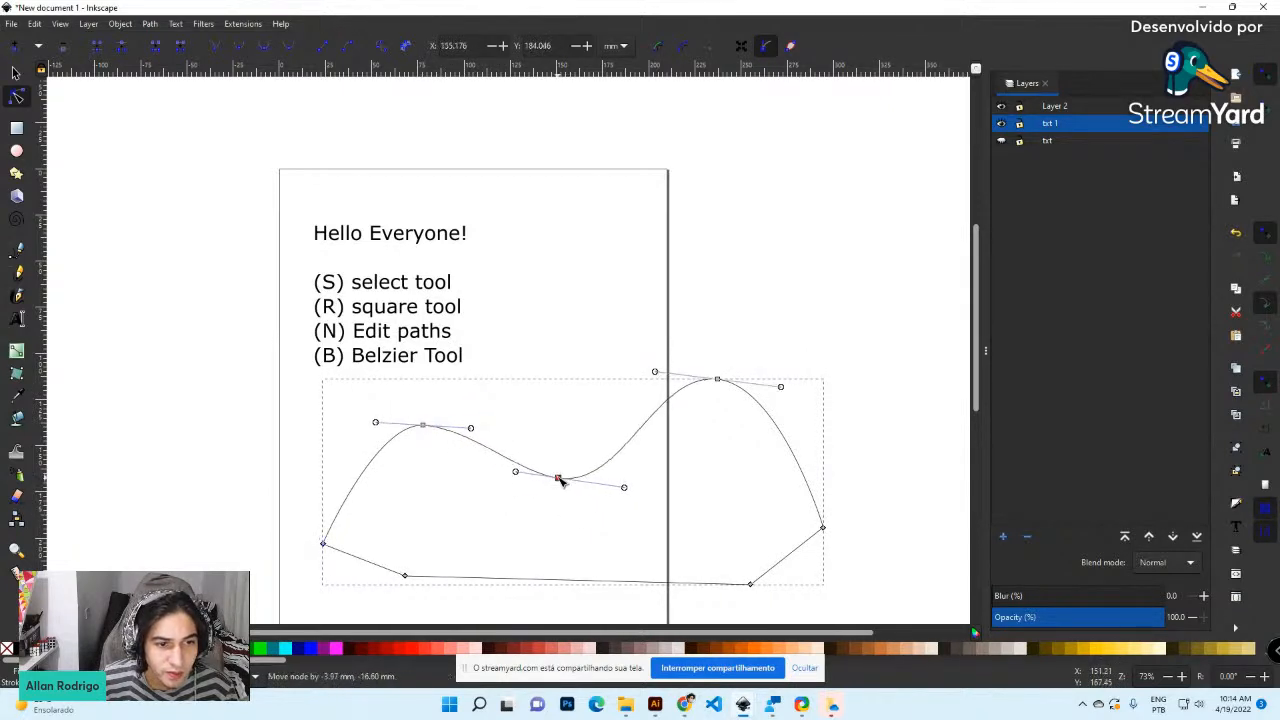
Level the valley node's handles, and shift the valley and left peak nodes together about 6.5 mm to the left
left_click(630, 487)
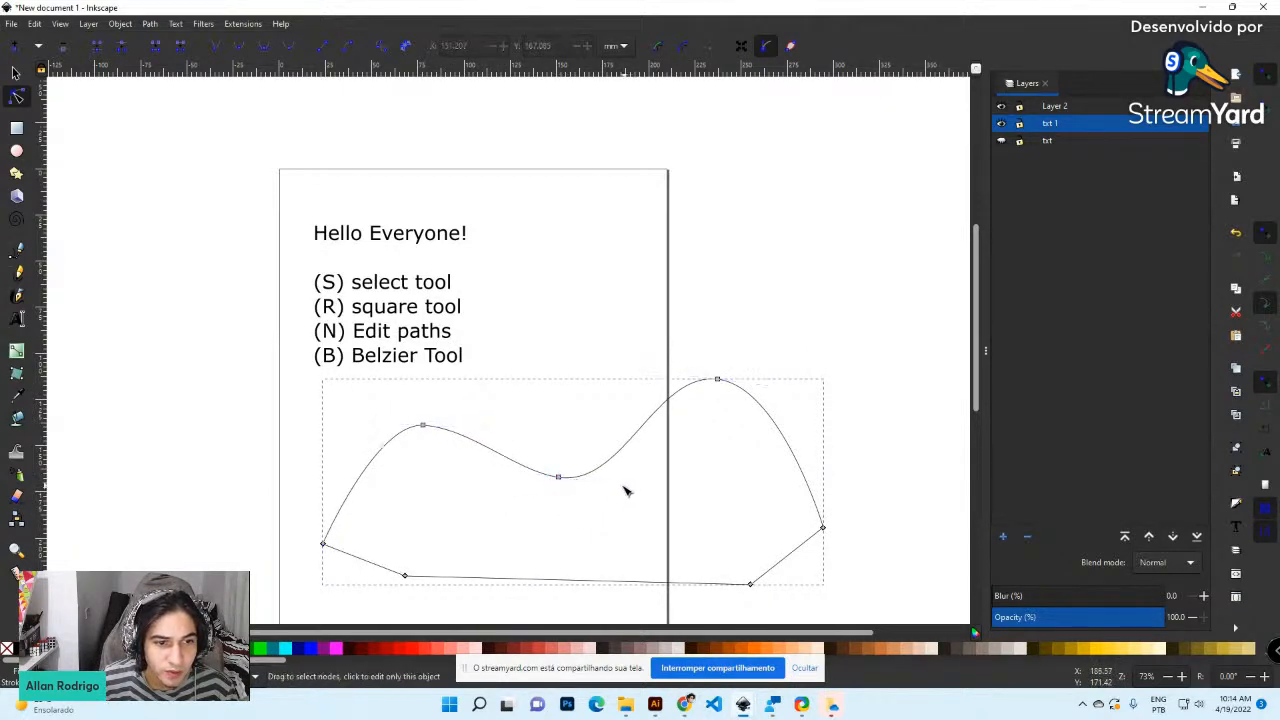
left_click(556, 478)
mouse_move(625, 488)
left_mouse_down()
mouse_move(663, 471)
mouse_move(623, 480)
mouse_move(660, 477)
mouse_move(640, 480)
left_mouse_up()
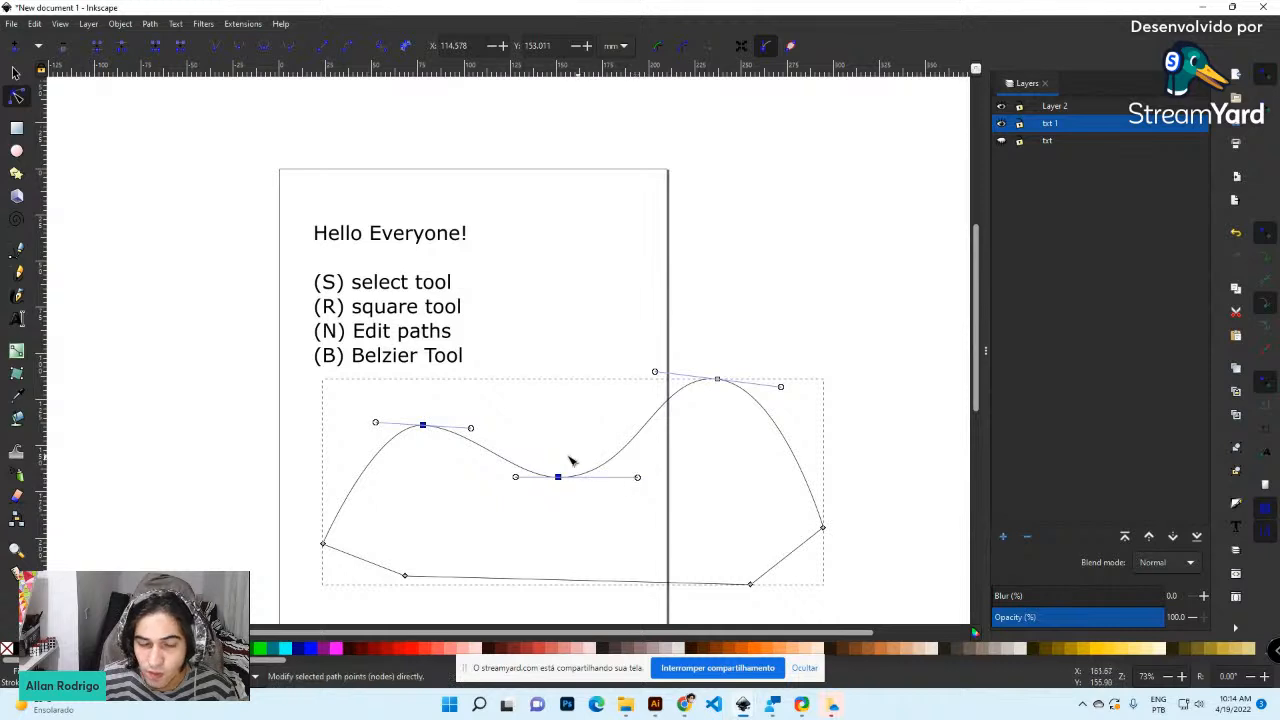
mouse_move(421, 427)
left_mouse_down()
mouse_move(372, 430)
mouse_move(410, 430)
left_mouse_up()
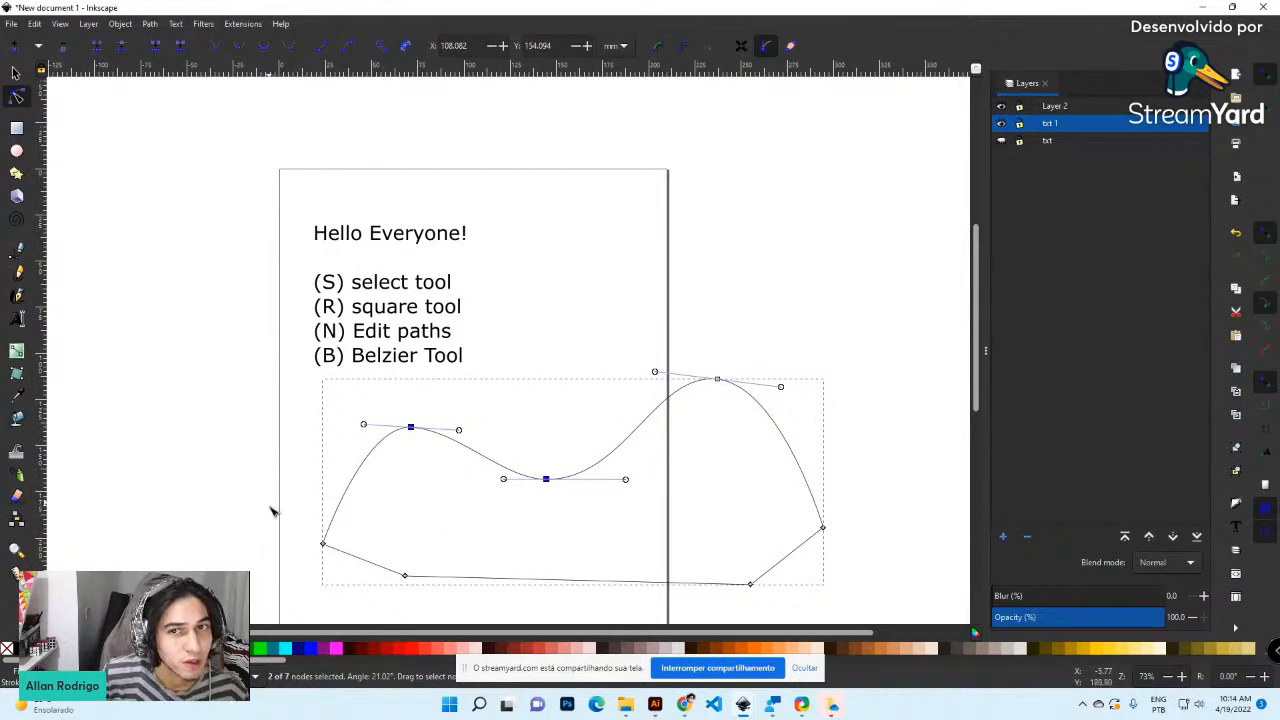
Switch to the Inkscape window with the inkscape horse.svg document
left_click(1204, 8)
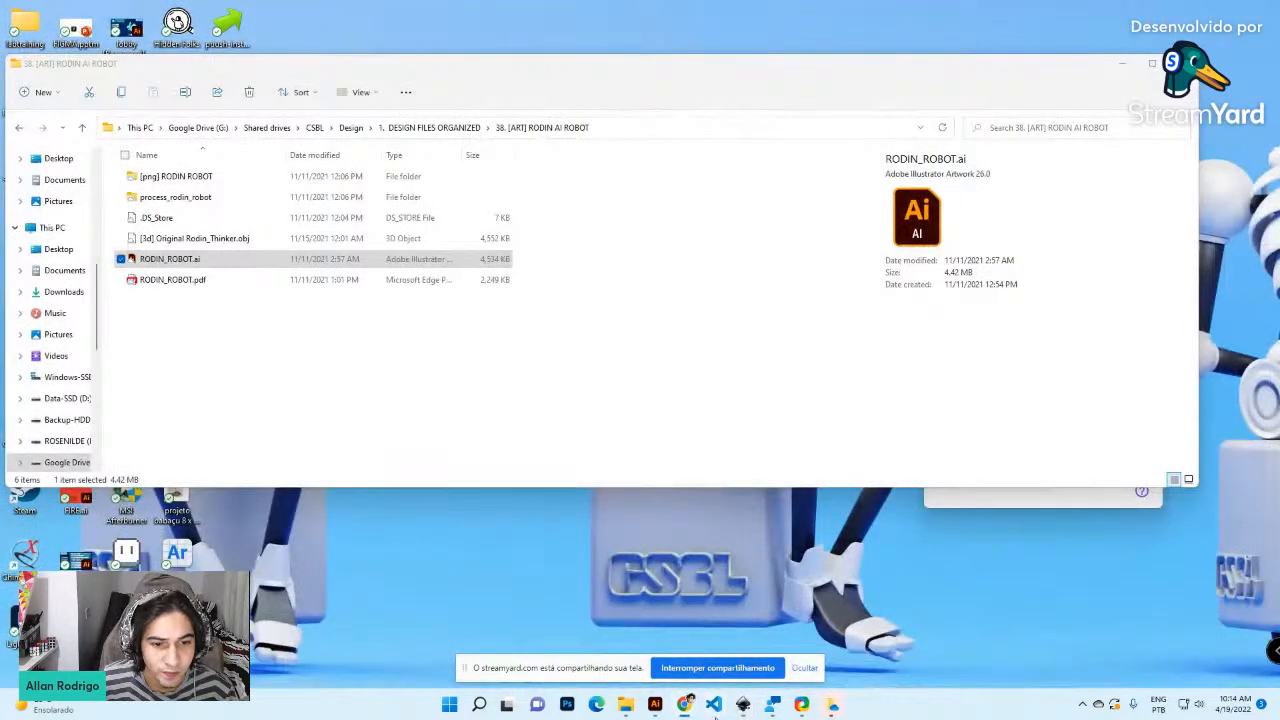
mouse_move(772, 705)
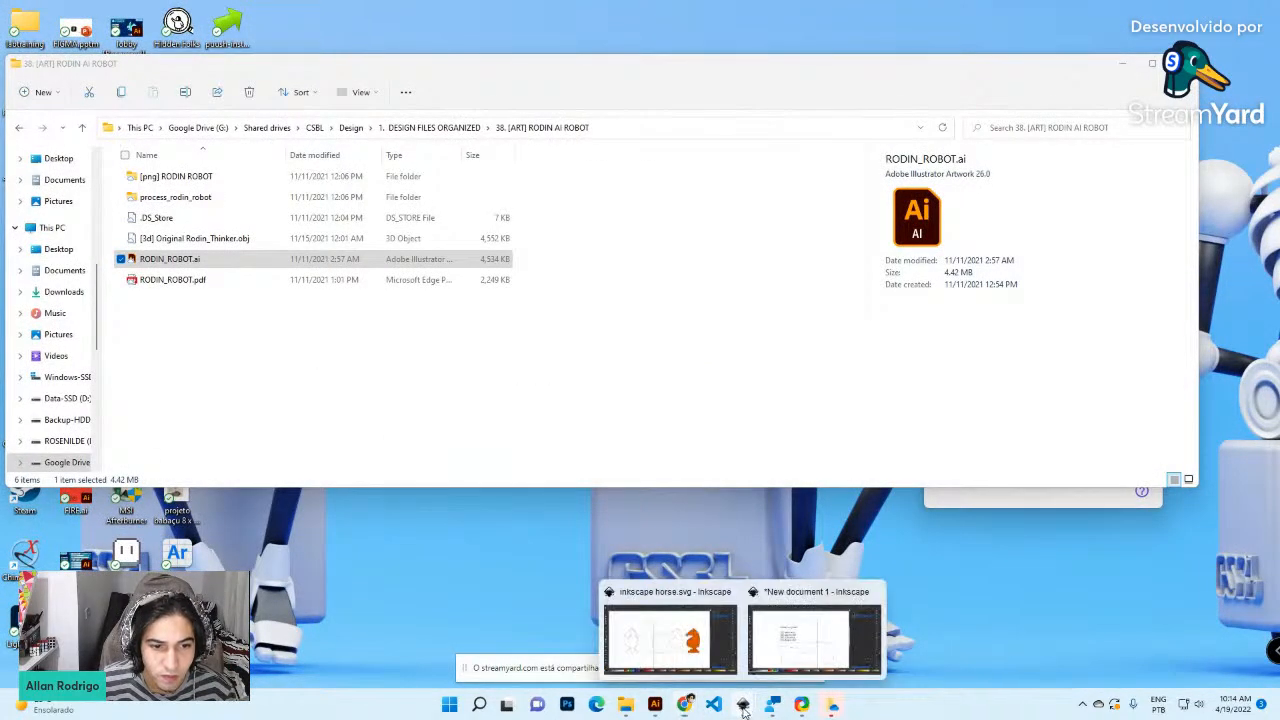
left_click(693, 638)
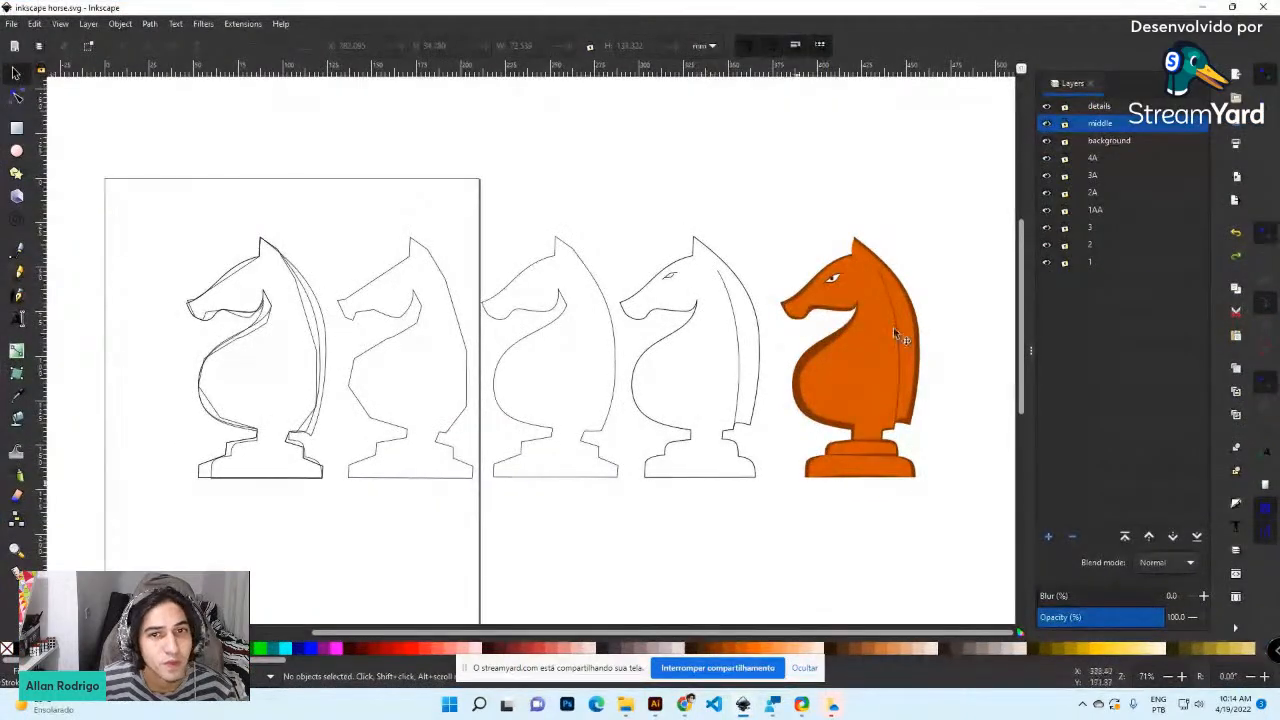
Hide every layer except layer 1, and briefly select its straight-segment horse outline
mouse_move(1047, 106)
left_mouse_down()
mouse_move(1050, 170)
mouse_move(1050, 112)
left_mouse_up()
key("ctrl+z")
left_click(1048, 108)
left_click_drag(1048, 252, 1049, 123)
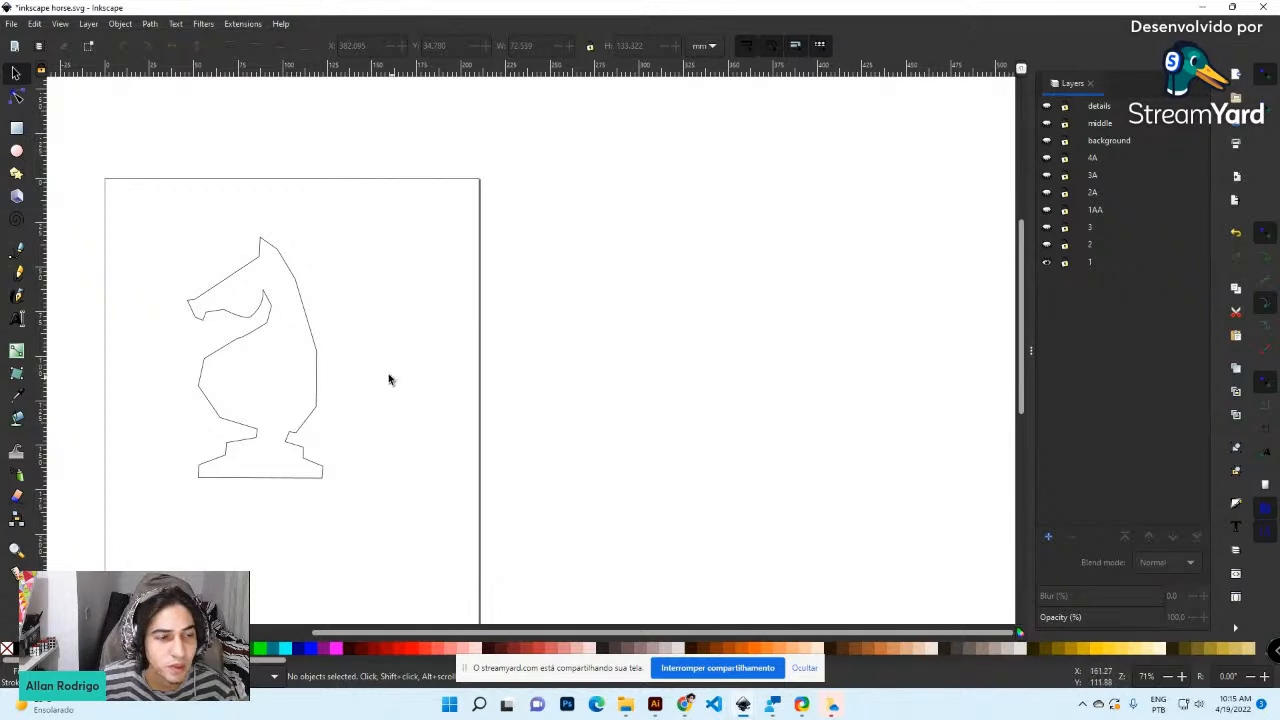
left_click_drag(116, 226, 353, 511)
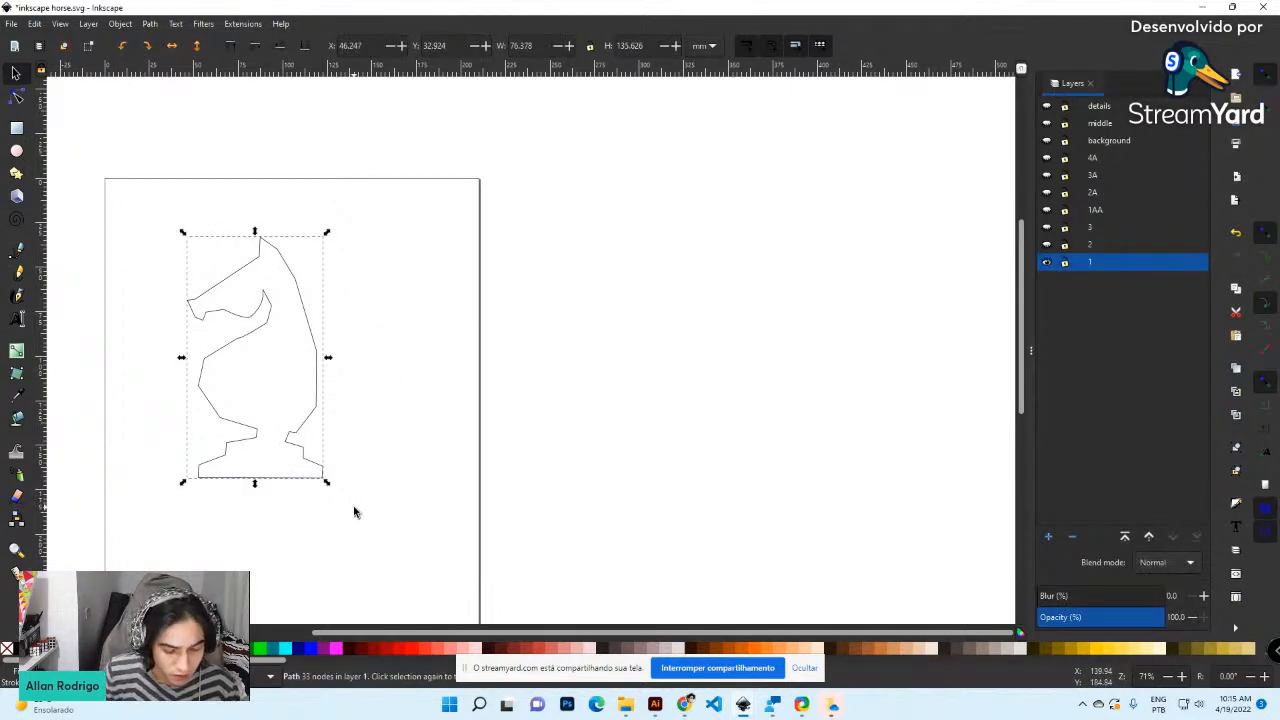
left_click(440, 414)
Start a straight-segment copy of the horse beside the original with the Bezier tool, tracing the forehead, muzzle, mouth and jaw
scroll(441, 414, "up", 2)
left_click_drag(440, 414, 744, 452)
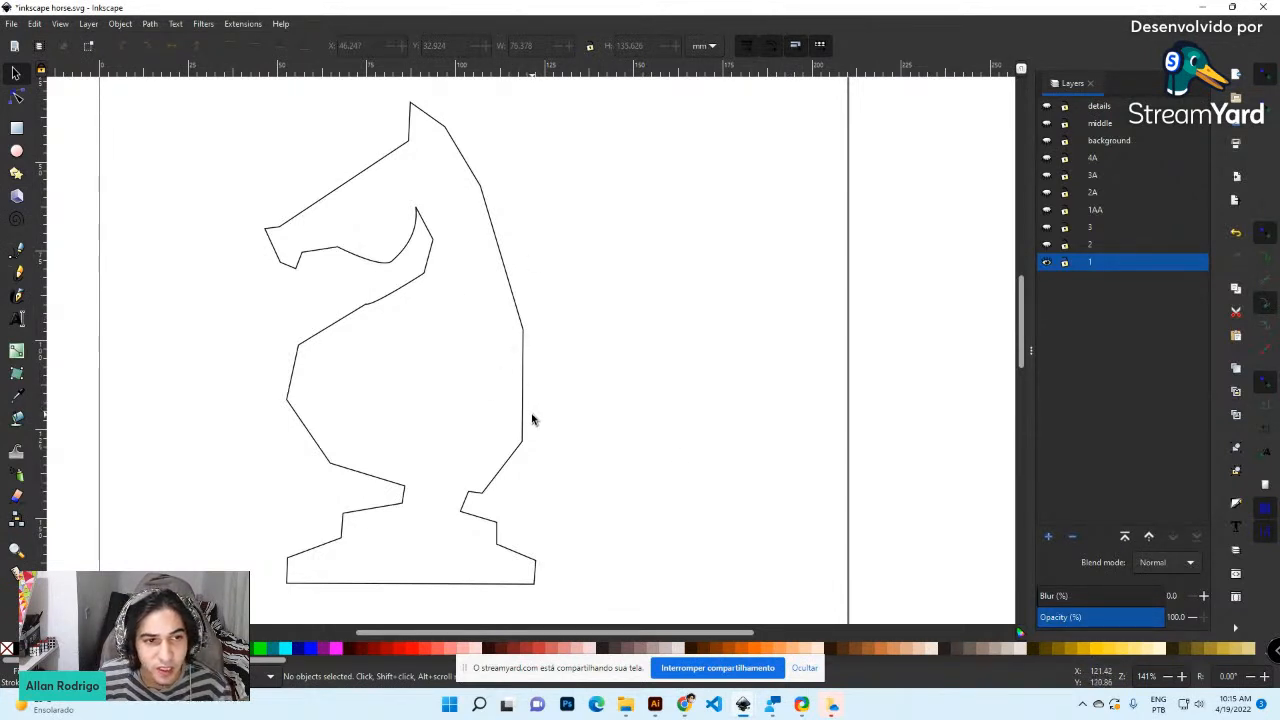
left_click(16, 254)
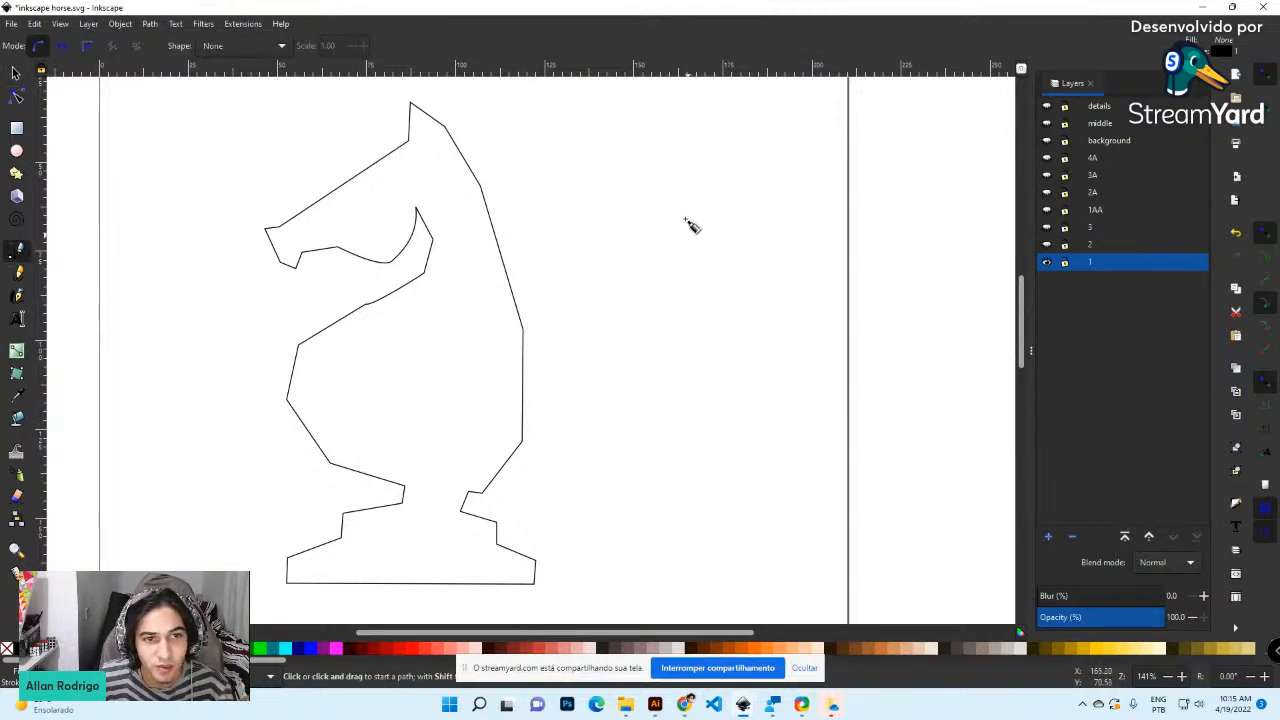
left_click(801, 118)
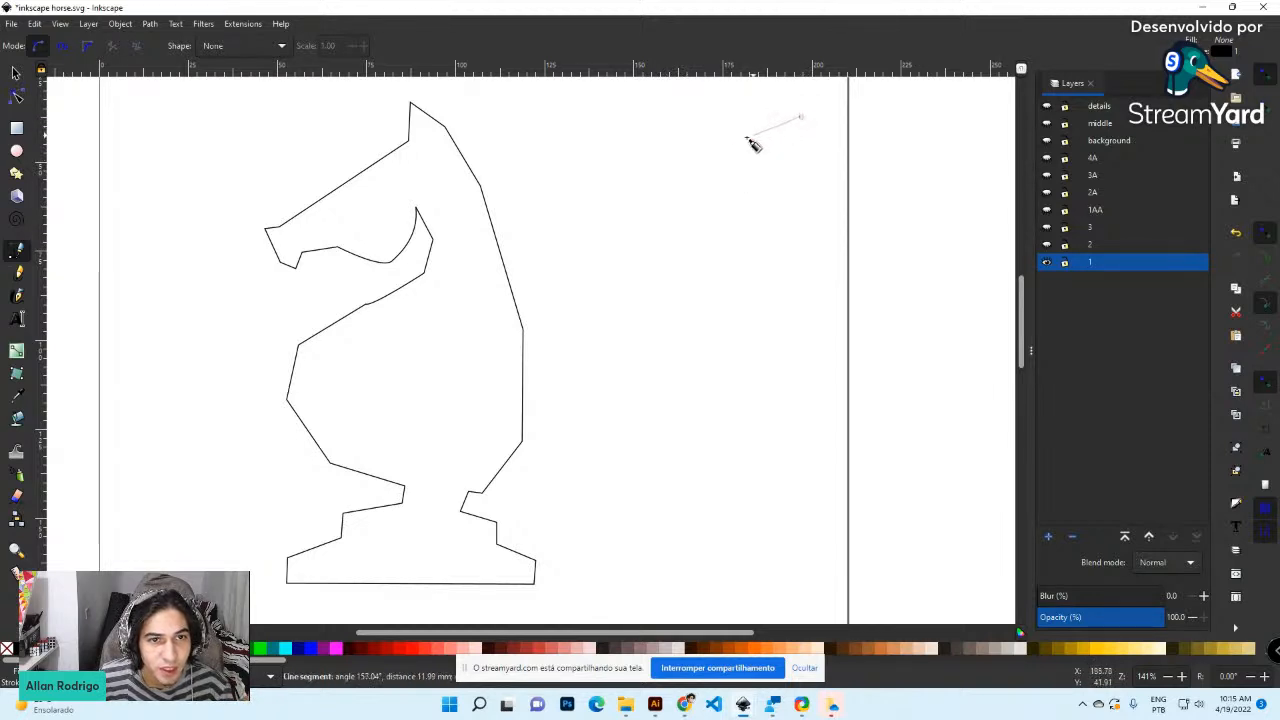
left_click(688, 163)
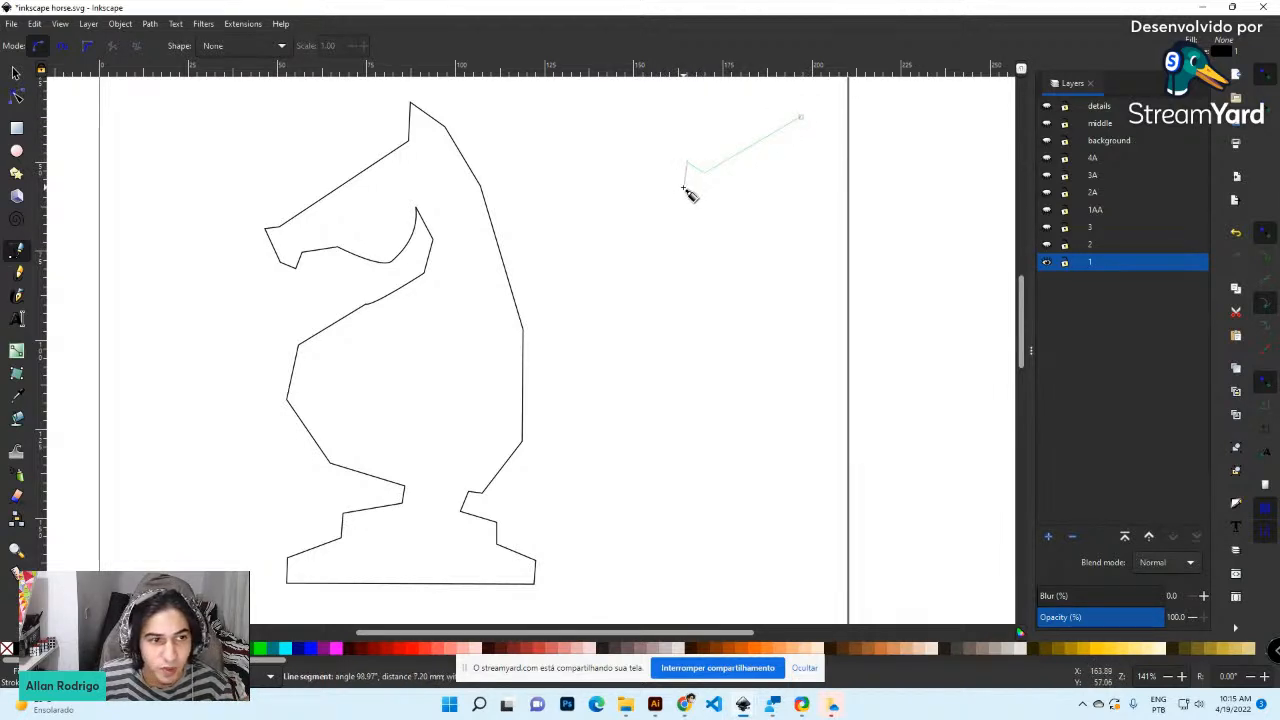
left_click(726, 219)
left_click(729, 207)
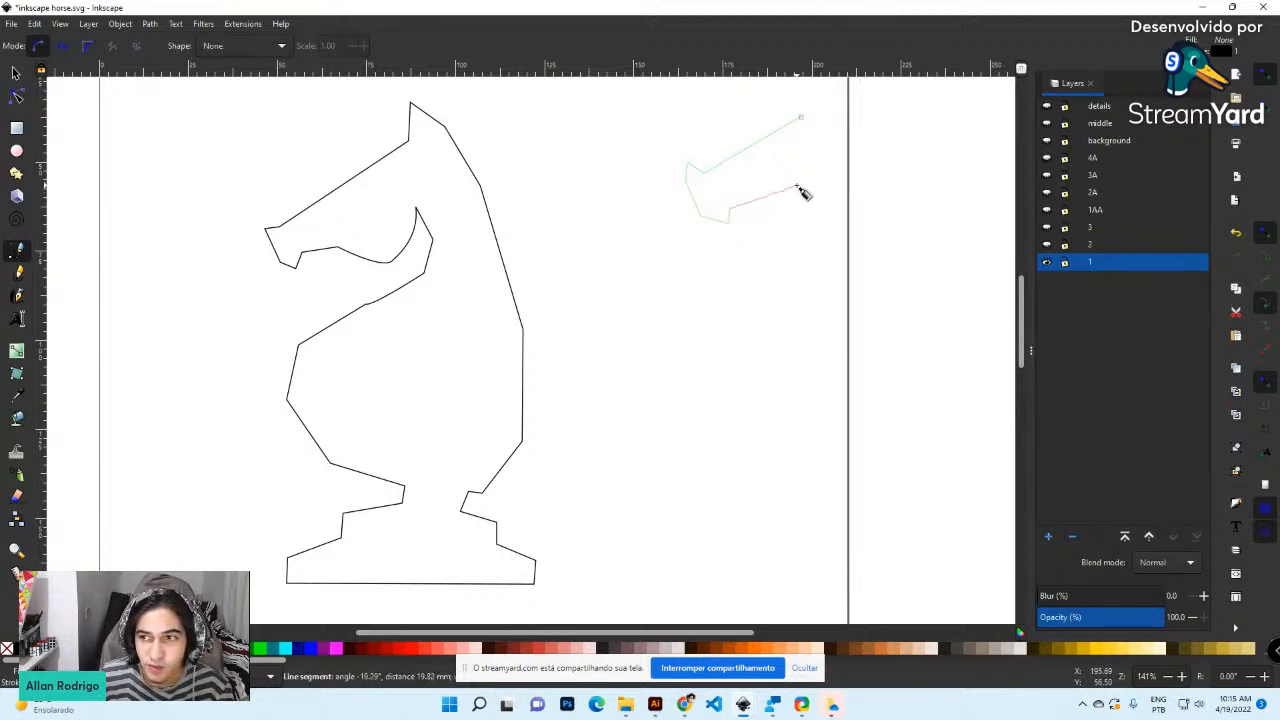
left_click(840, 191)
left_click(845, 146)
left_click(864, 185)
left_click(858, 219)
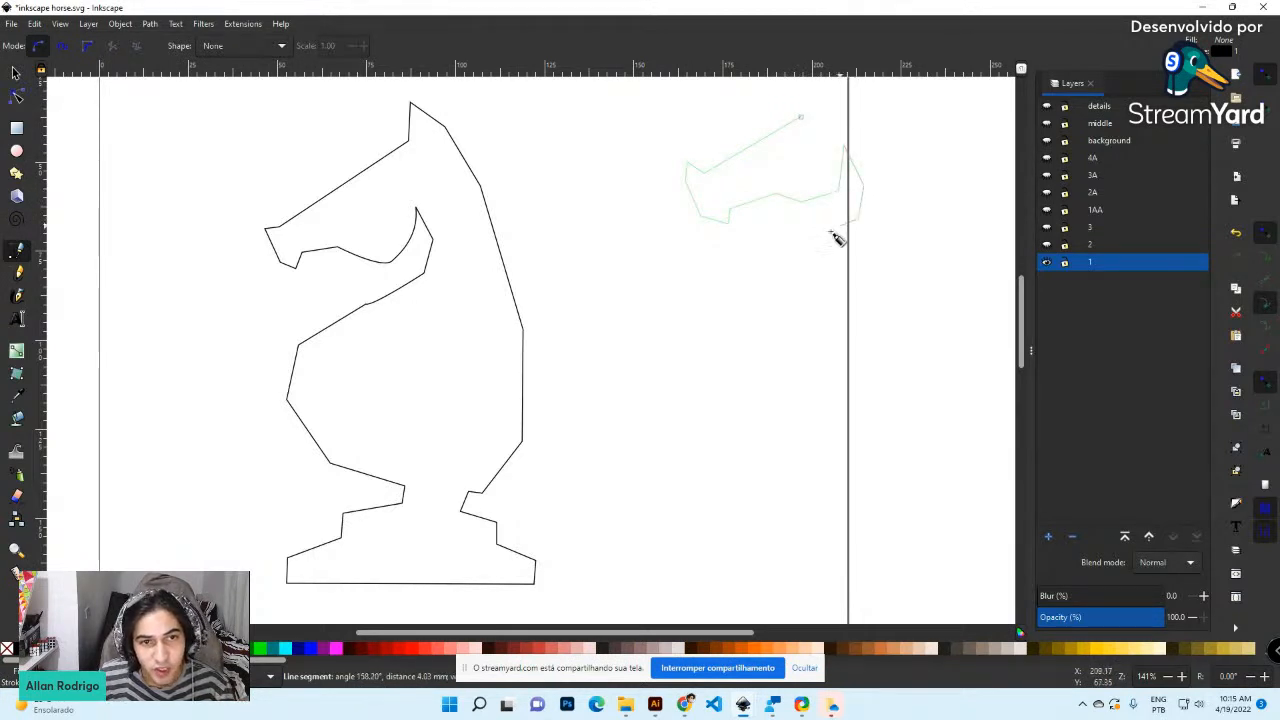
Continue the horse copy with straight segments down the chest, around the neck and along the stepped front of the base
left_click(711, 349)
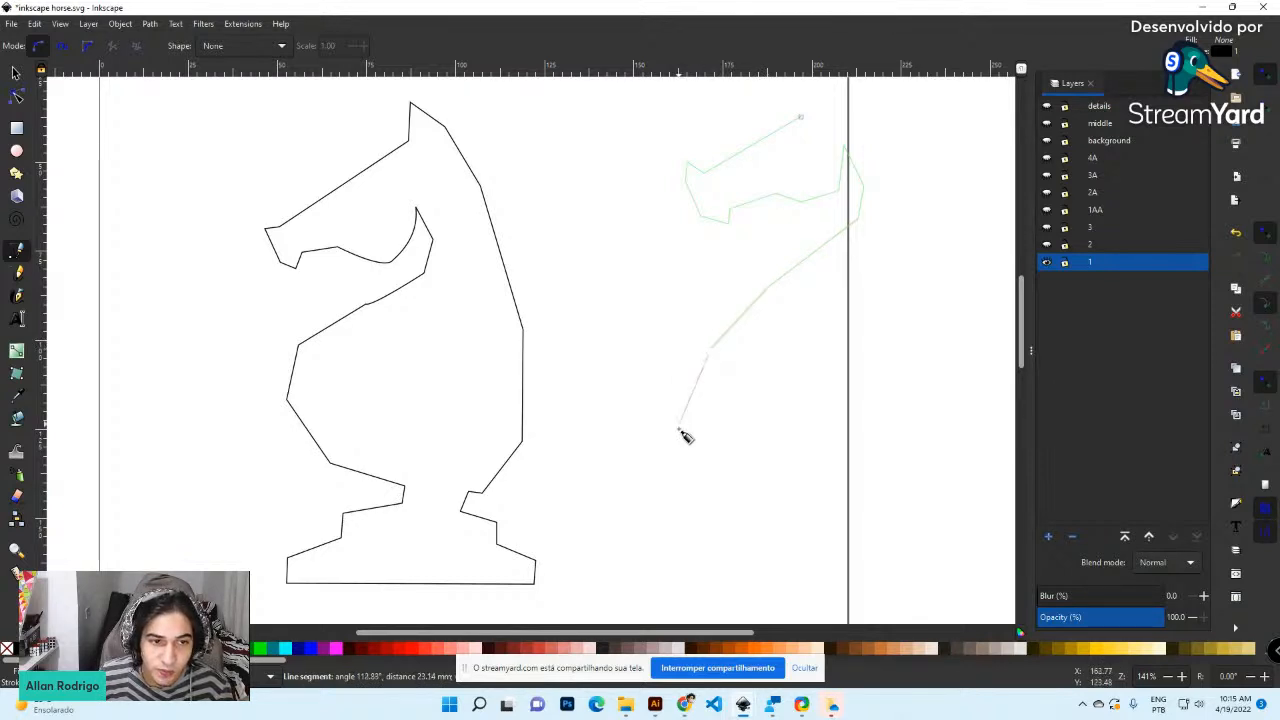
left_click(684, 415)
left_click(698, 477)
left_click(778, 514)
left_click(779, 530)
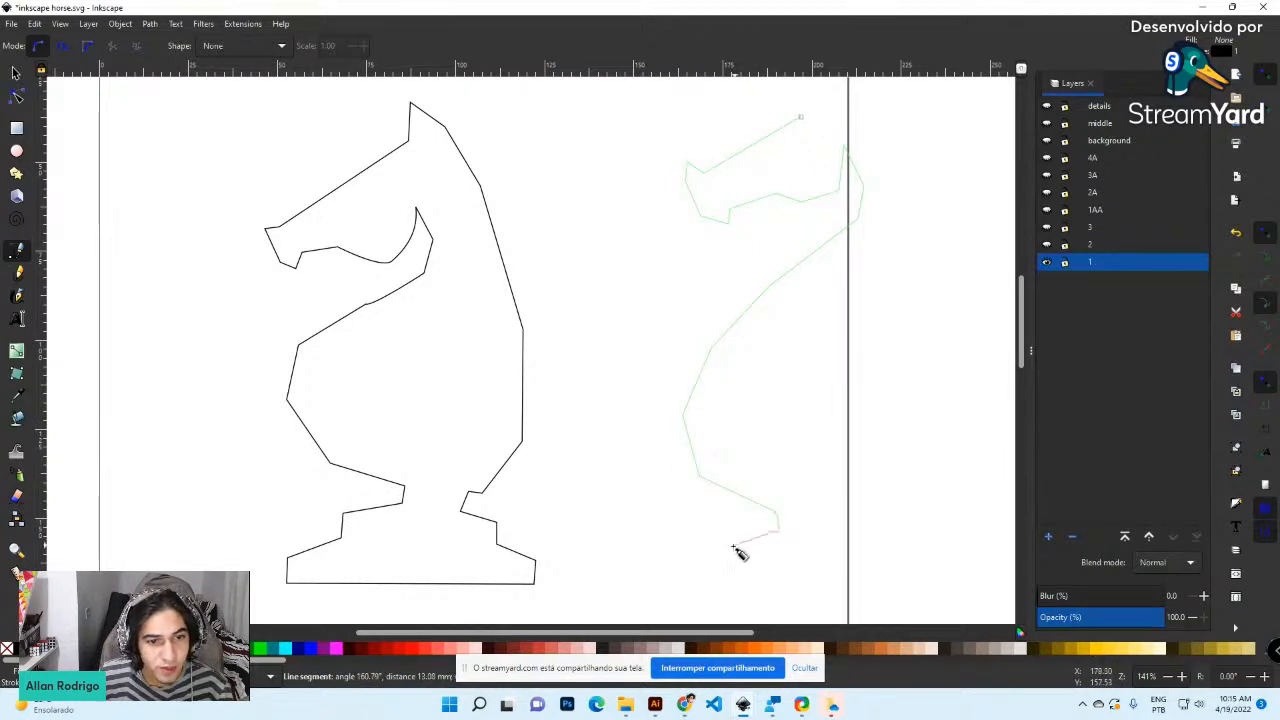
left_click(717, 543)
left_click(713, 565)
left_click(665, 590)
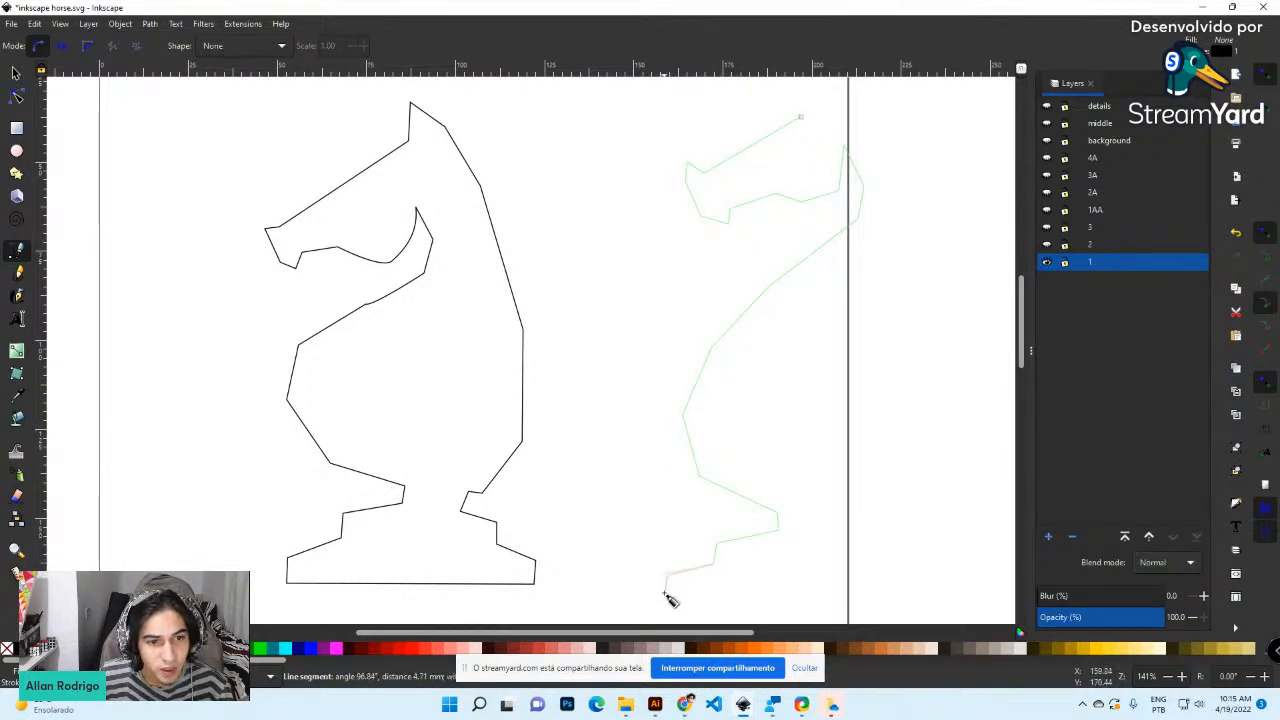
Close the horse copy through the base, back and ear to its starting point, and delete the finished path
left_click(960, 594)
left_click(960, 574)
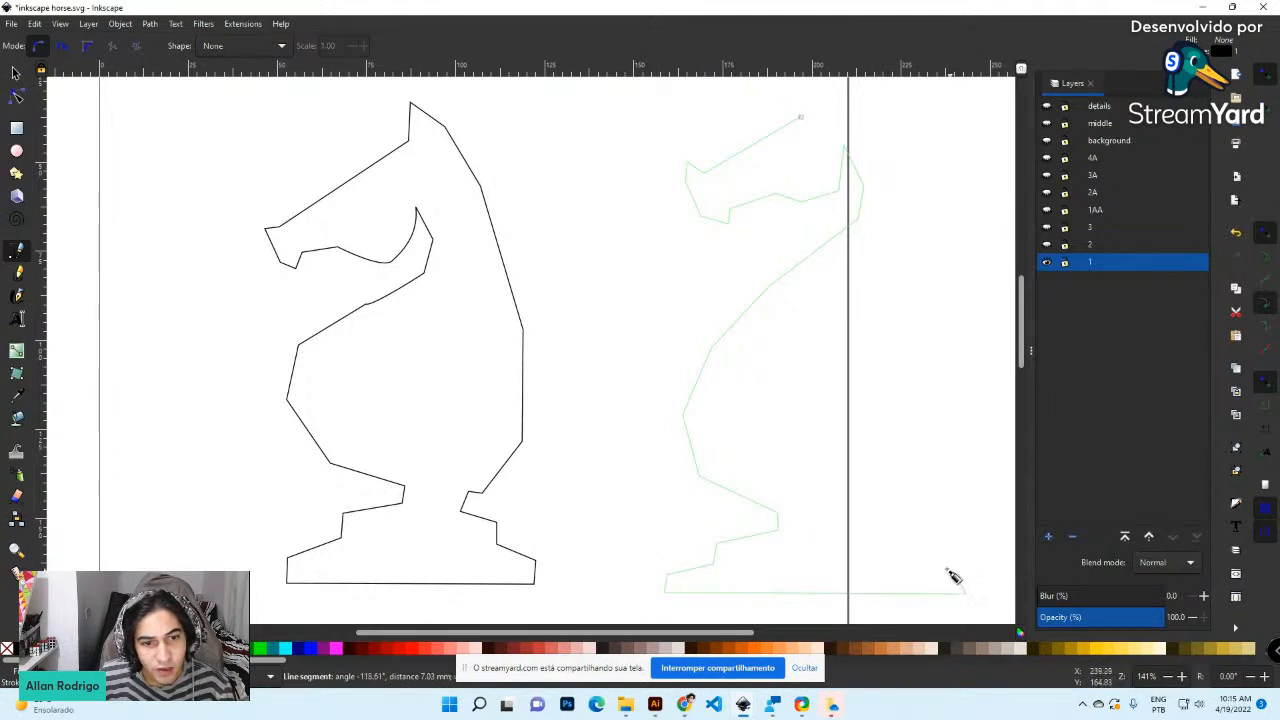
left_click(901, 546)
left_click(859, 530)
left_click(859, 517)
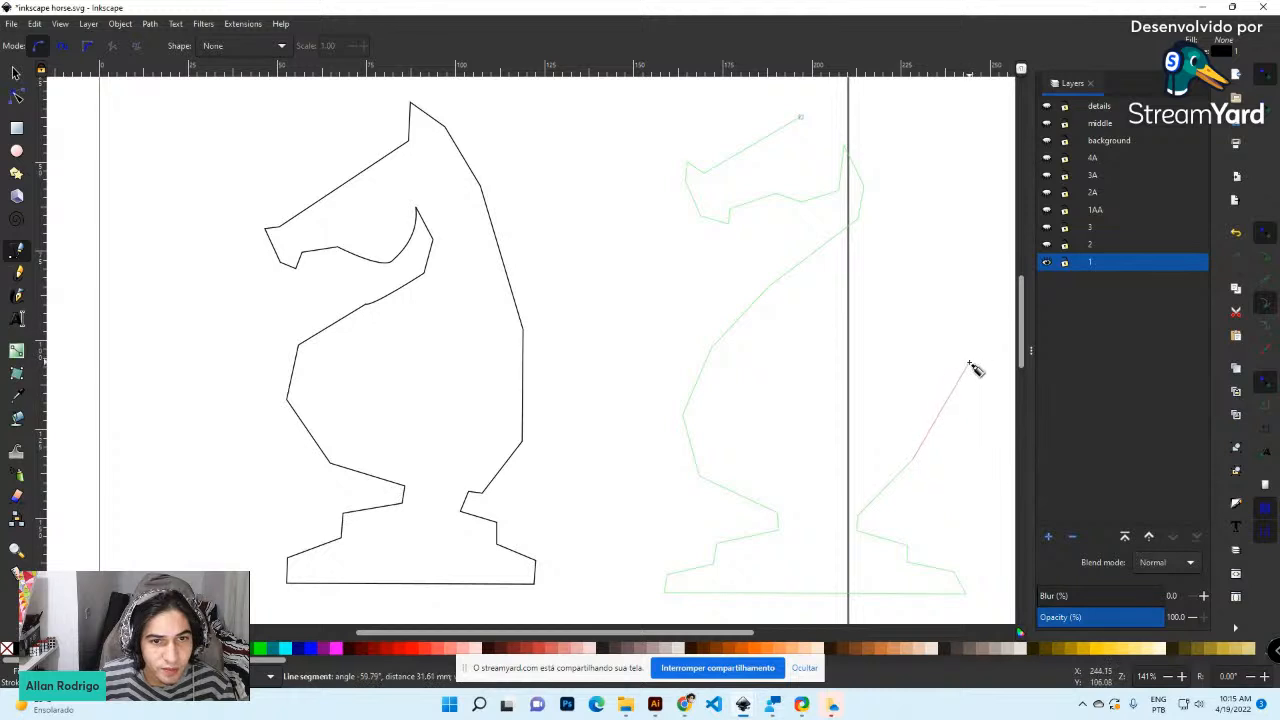
left_click(961, 231)
left_click(899, 130)
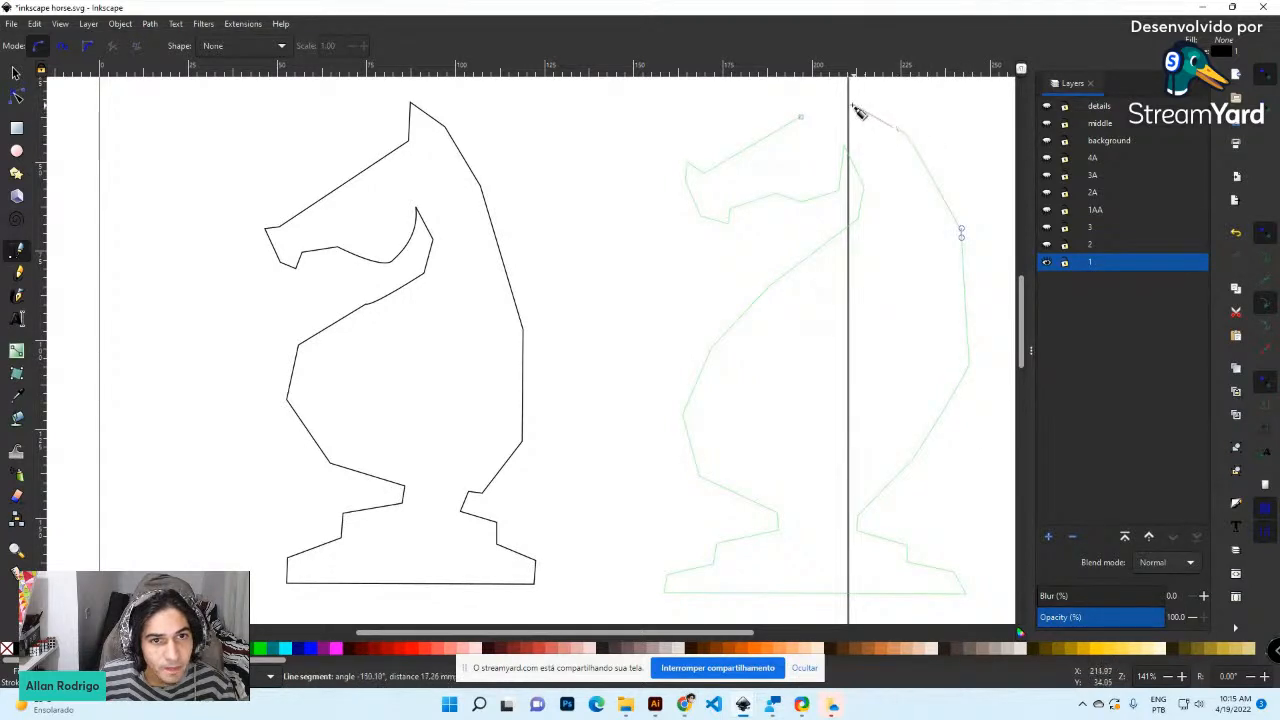
left_click(815, 80)
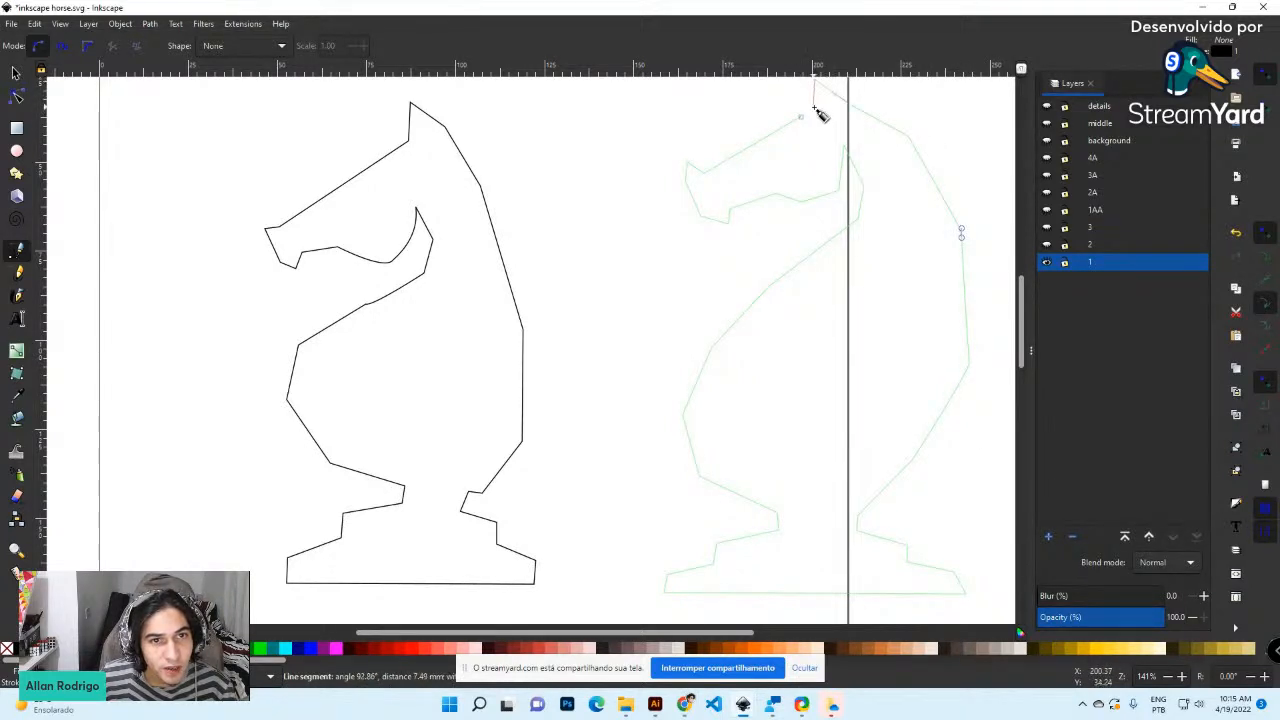
left_click(801, 117)
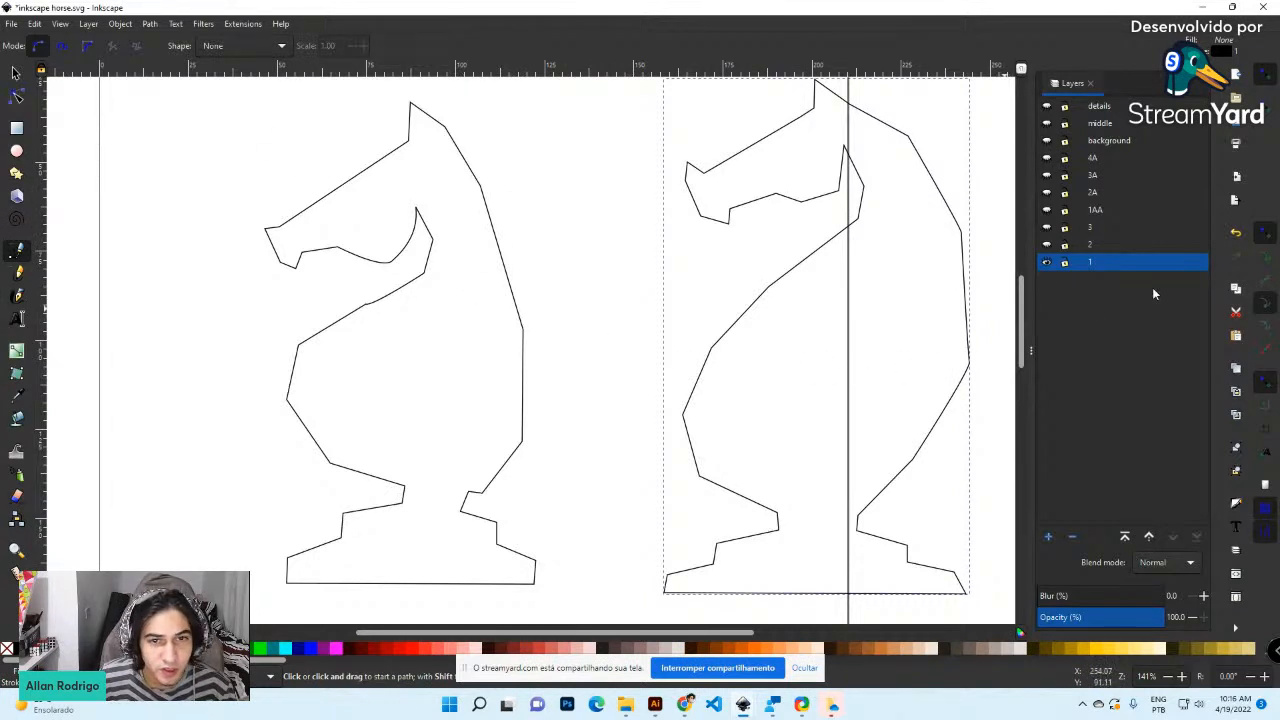
key("Delete")
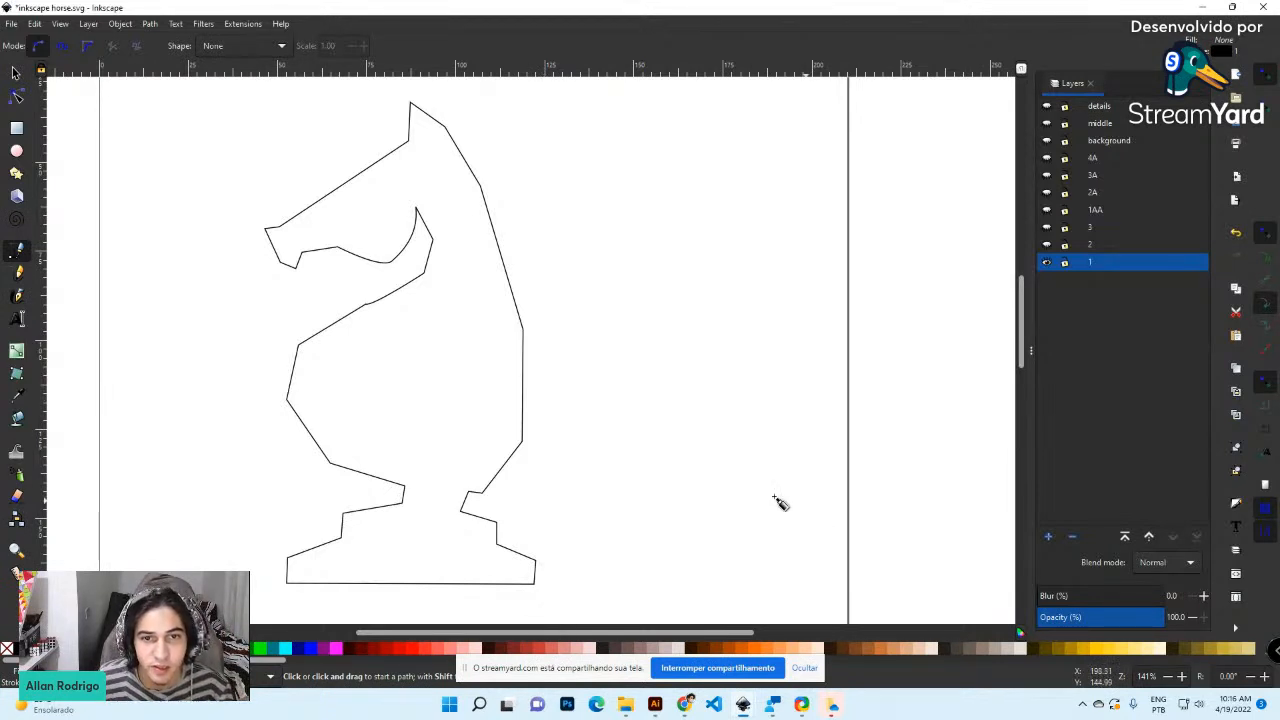
Show layer 2 instead of layer 1, and delete the node just behind the ear on the horse's back curve
left_click(1046, 245)
left_click(1047, 262)
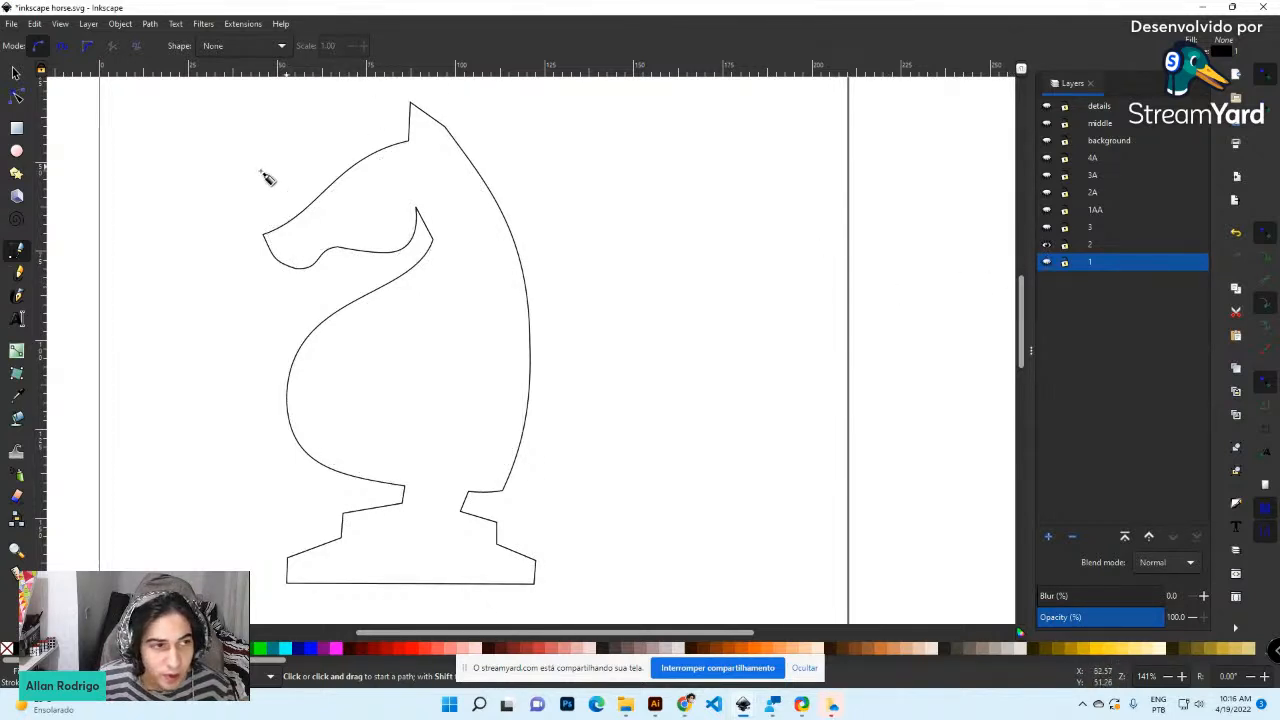
left_click(16, 95)
left_click(265, 236)
left_click(265, 236)
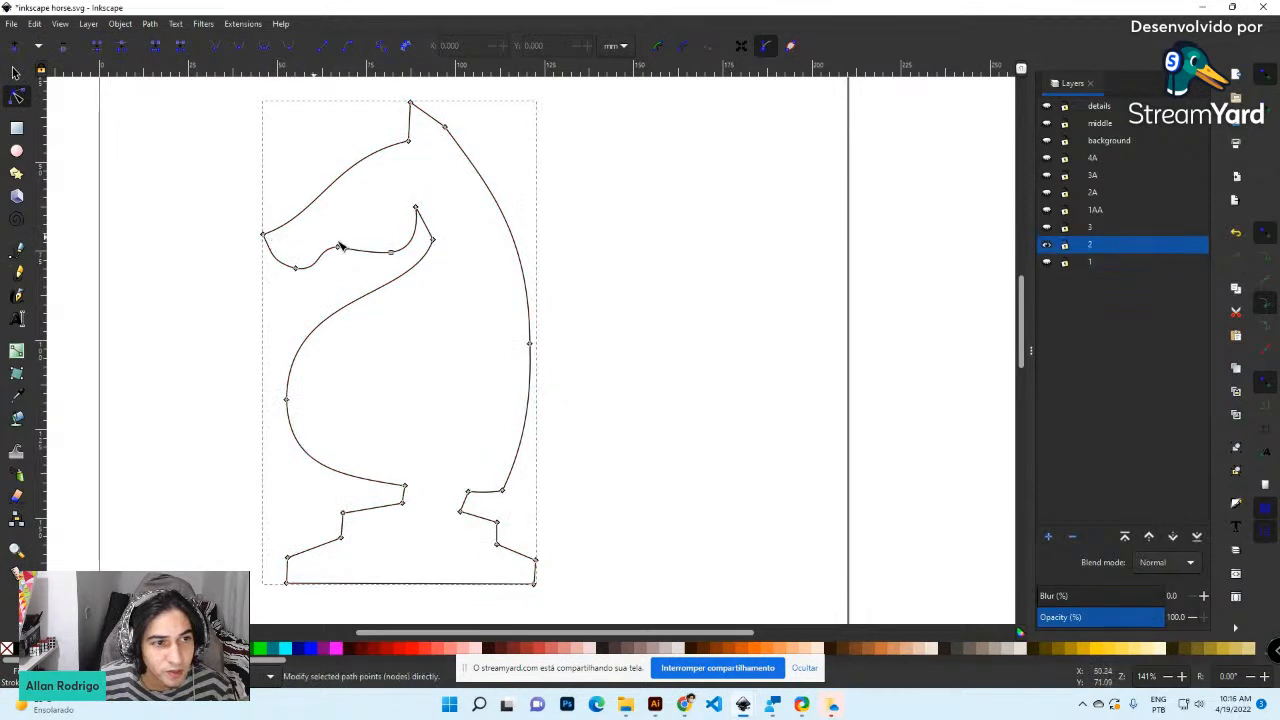
left_click(452, 138)
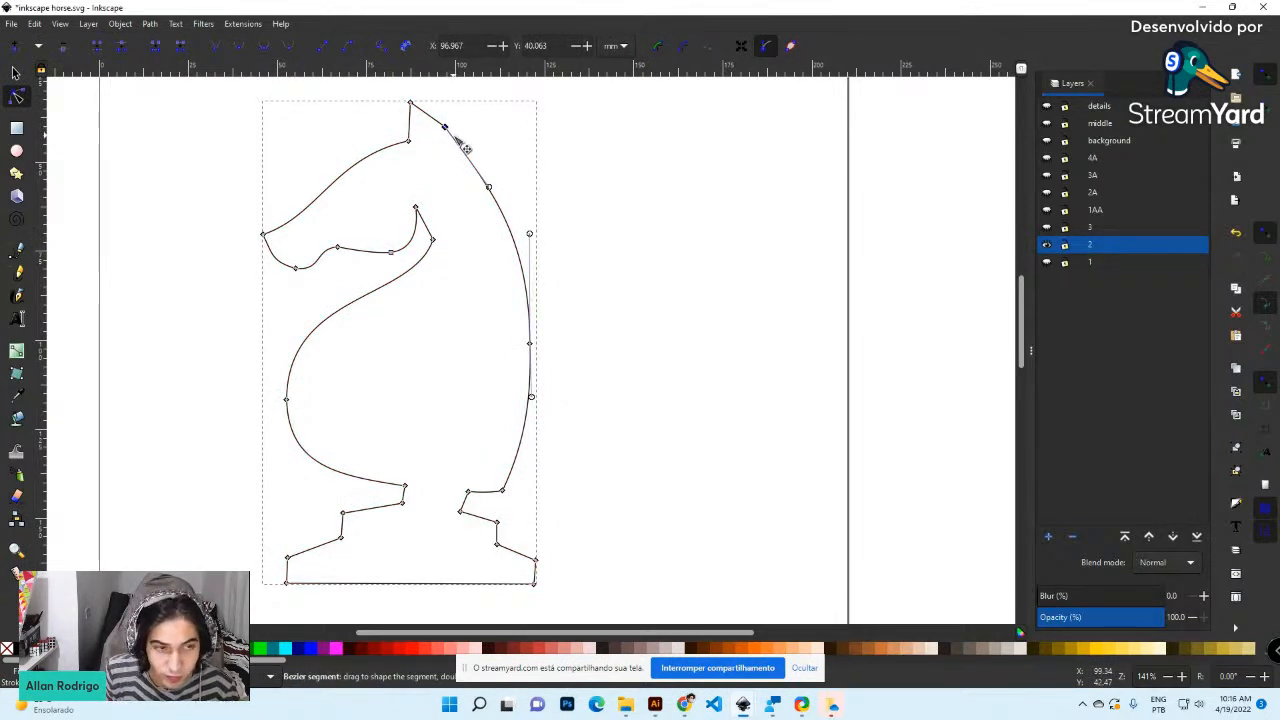
key("Delete")
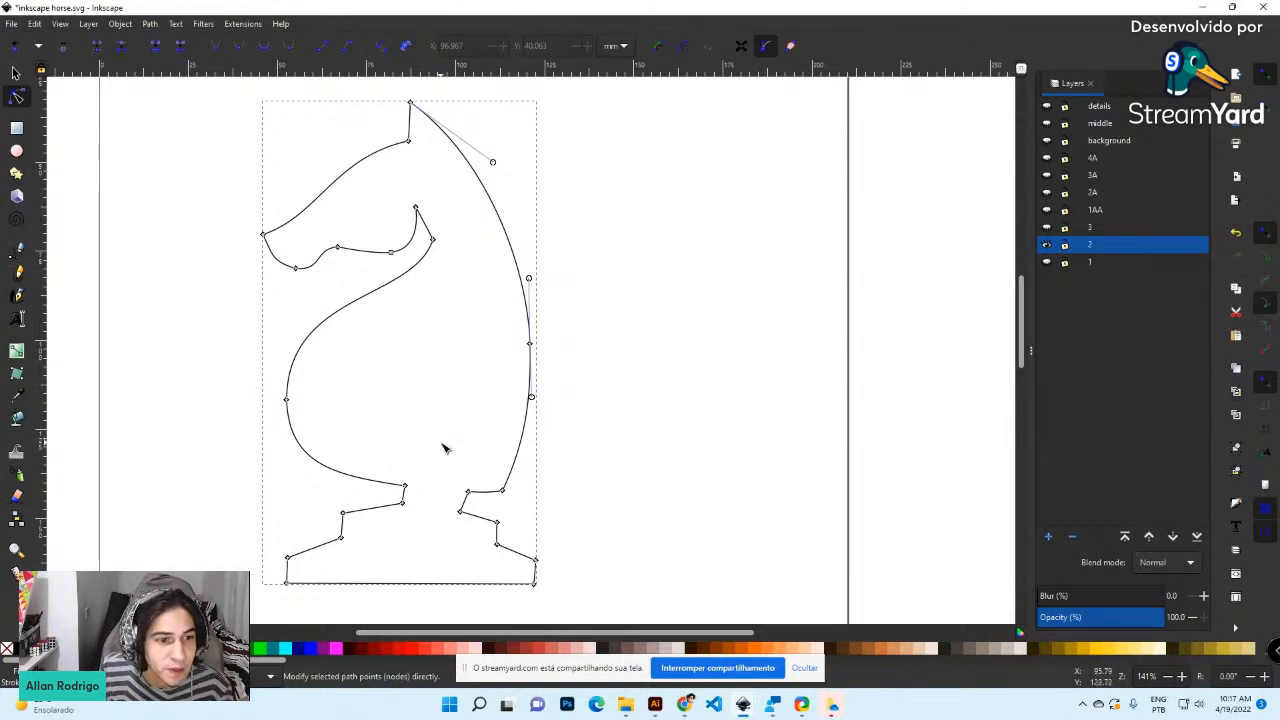
Show layer 3 instead of layer 2, and adjust the handles of the pointed node at the mane's lower end
left_click(1047, 229)
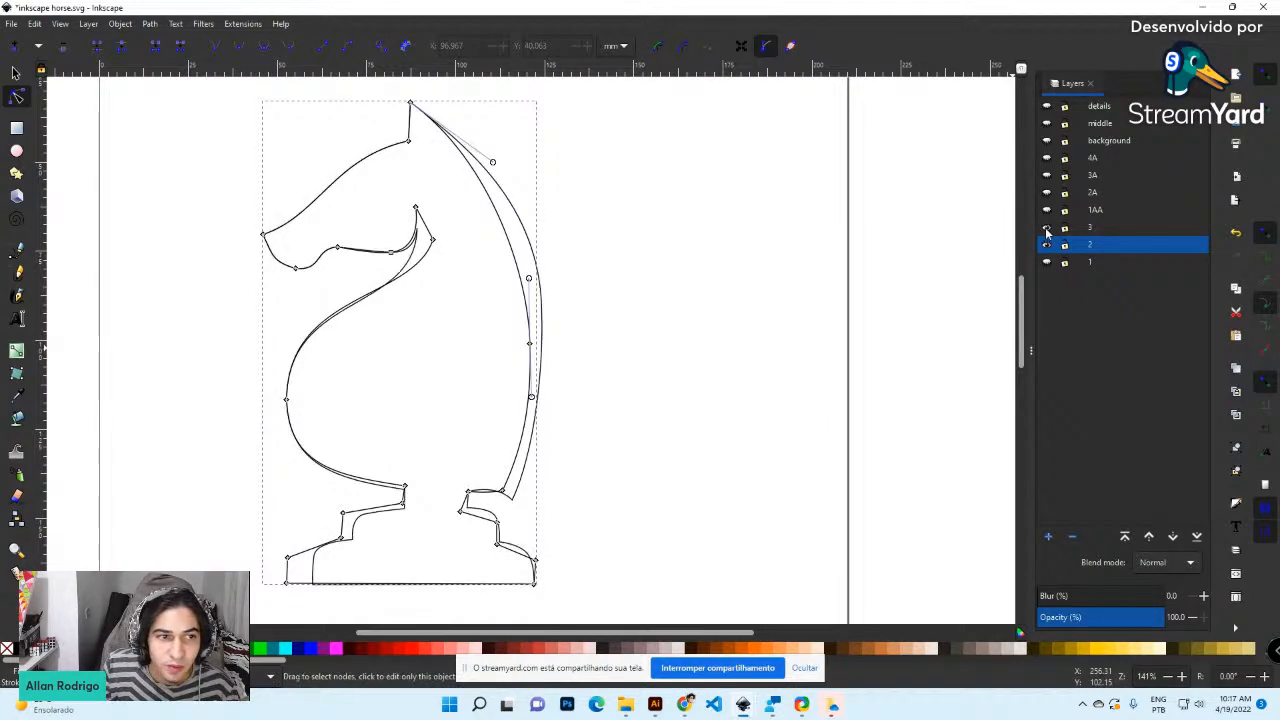
left_click(1047, 247)
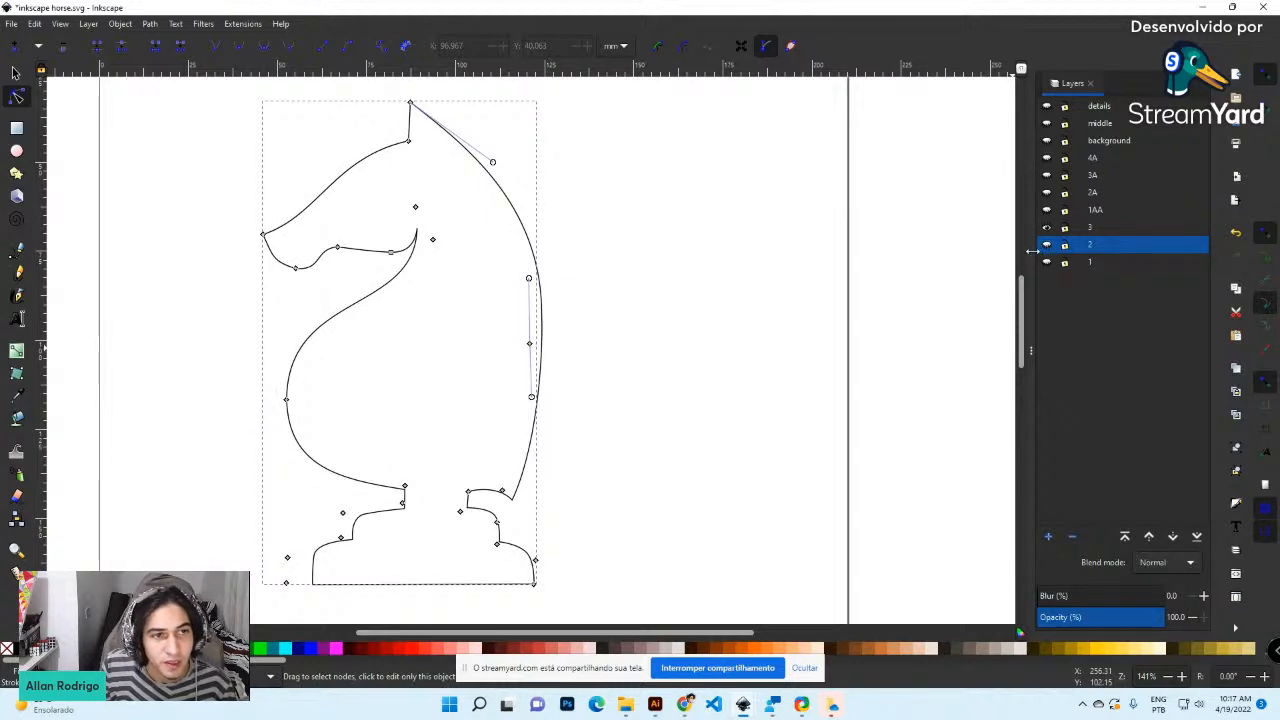
left_click(517, 508)
left_click(512, 499)
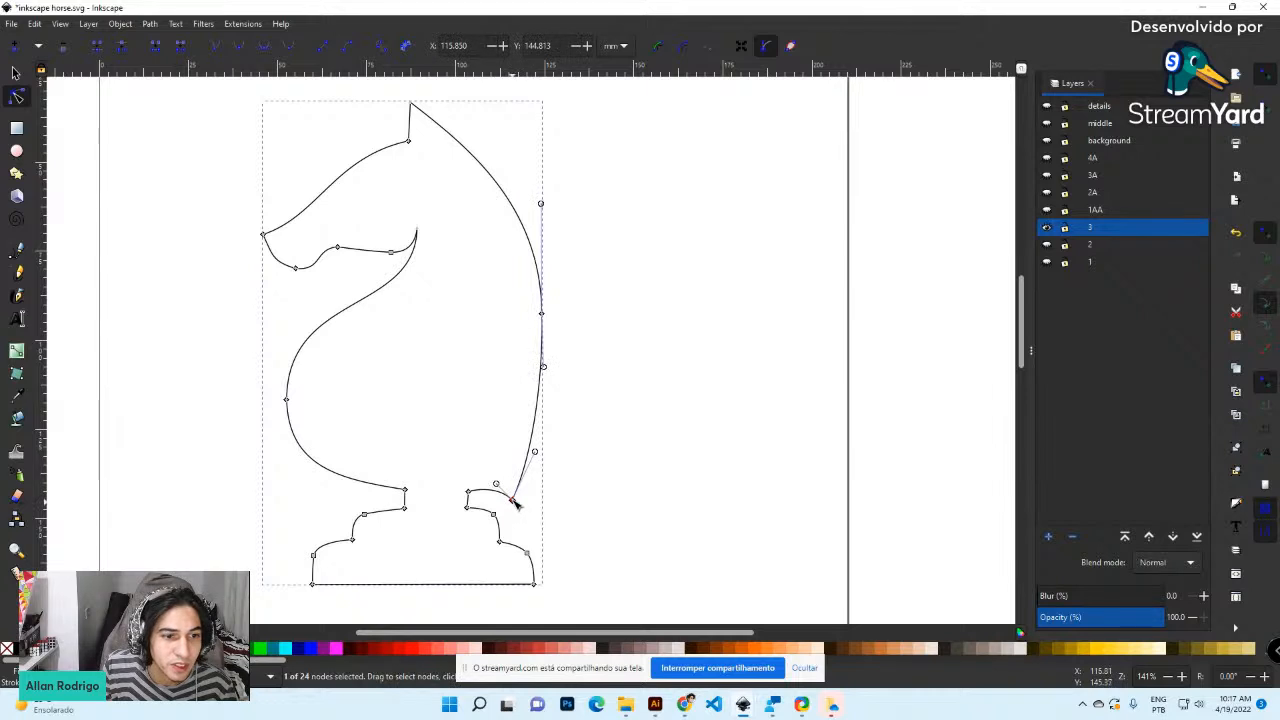
left_click_drag(501, 487, 539, 471)
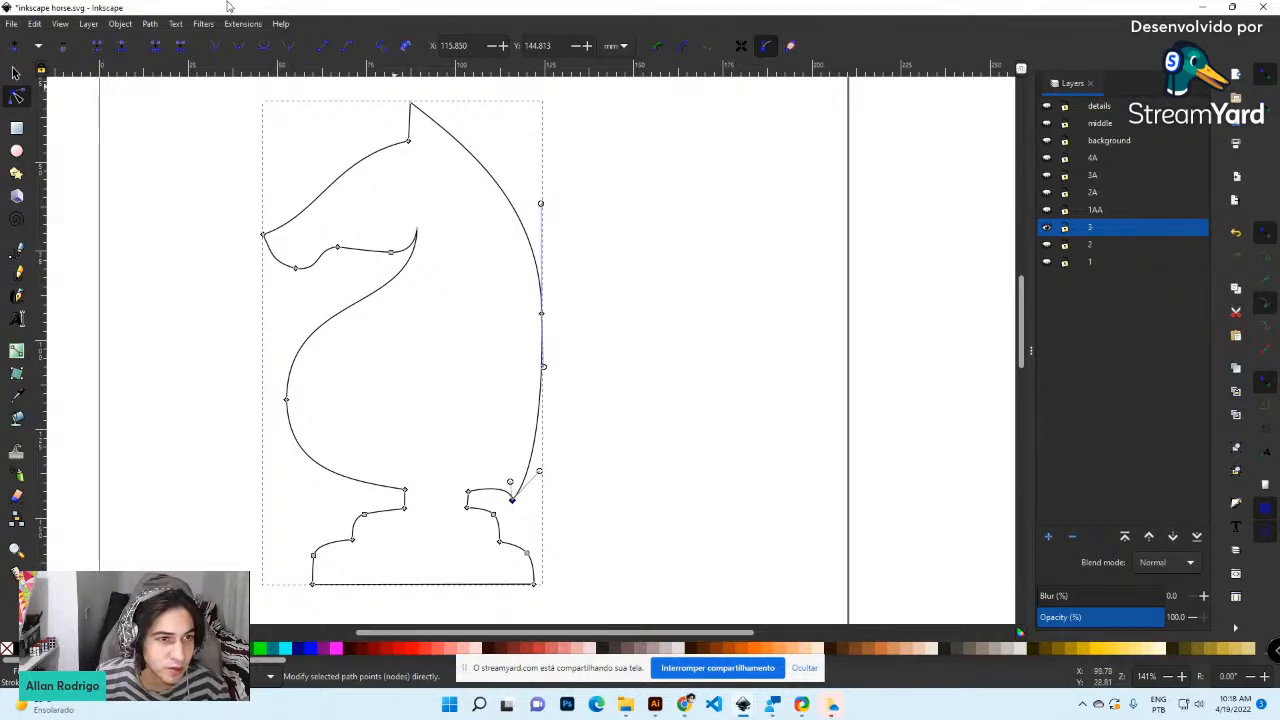
Try moving the ear-tip node of the layer 3 horse upward, and undo the move
left_click(410, 105)
left_click_drag(411, 103, 411, 80)
key("space")
key("ctrl+z")
key("space")
key("space")
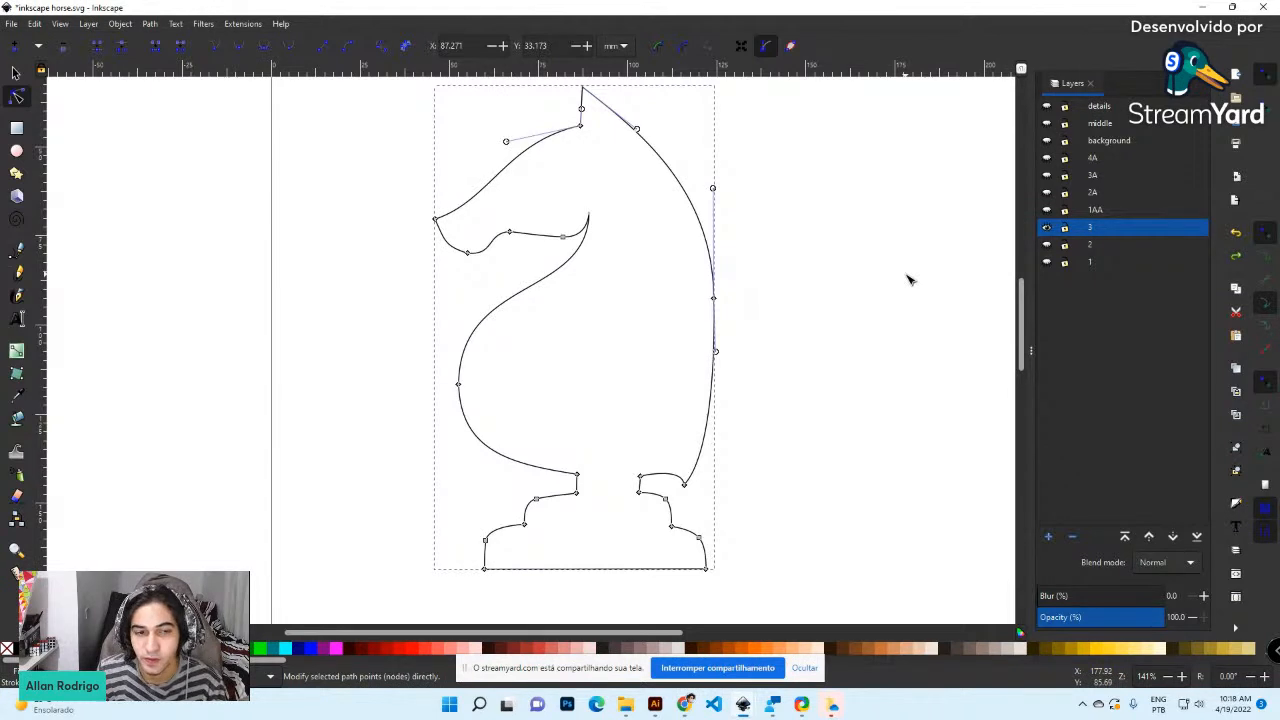
Hide layer 3, show layer 3A instead, and clear the selection with the Selector tool
left_click(1047, 228)
left_click(1047, 211)
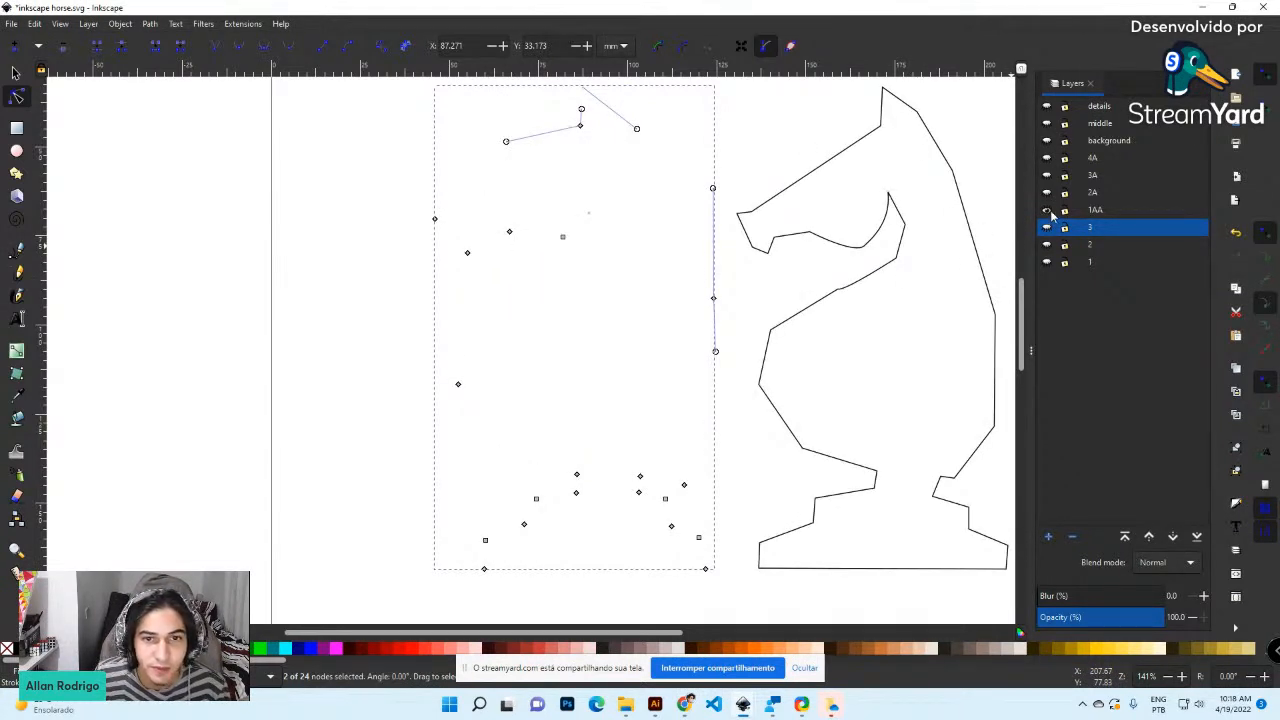
left_click(1047, 209)
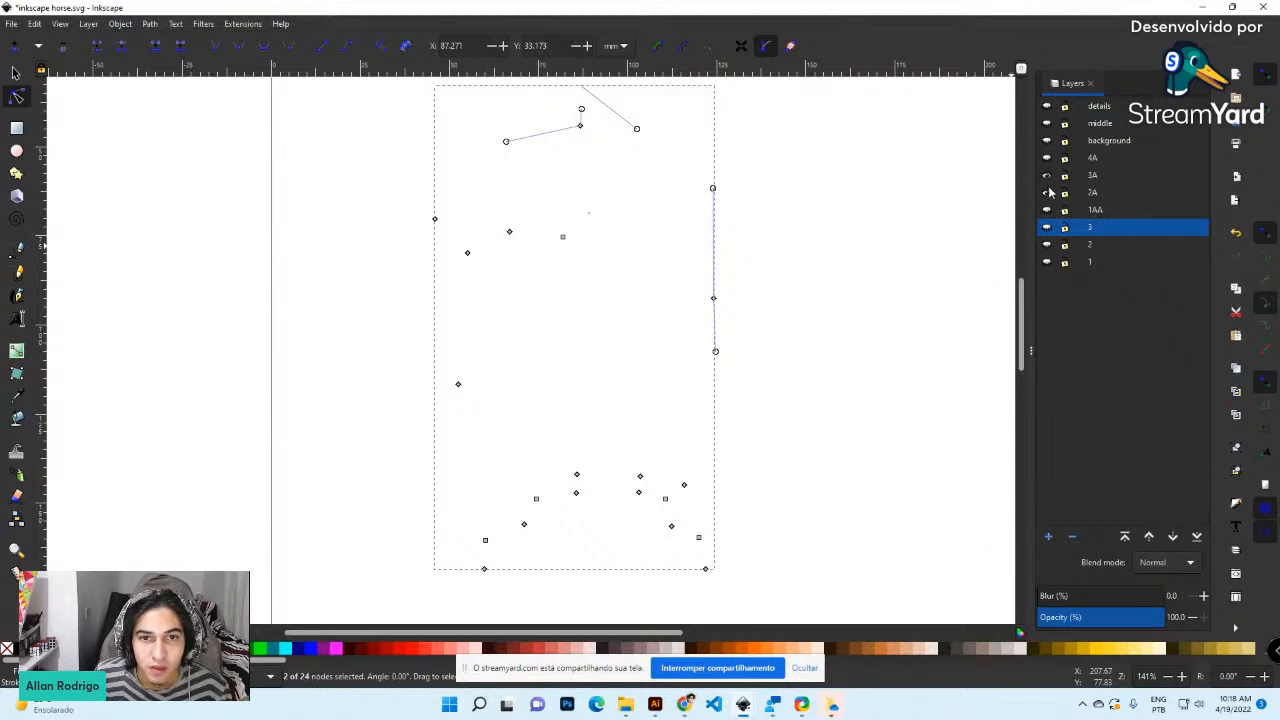
left_click(785, 338)
key("ctrl+minus")
scroll(723, 334, "down", 4, "ctrl")
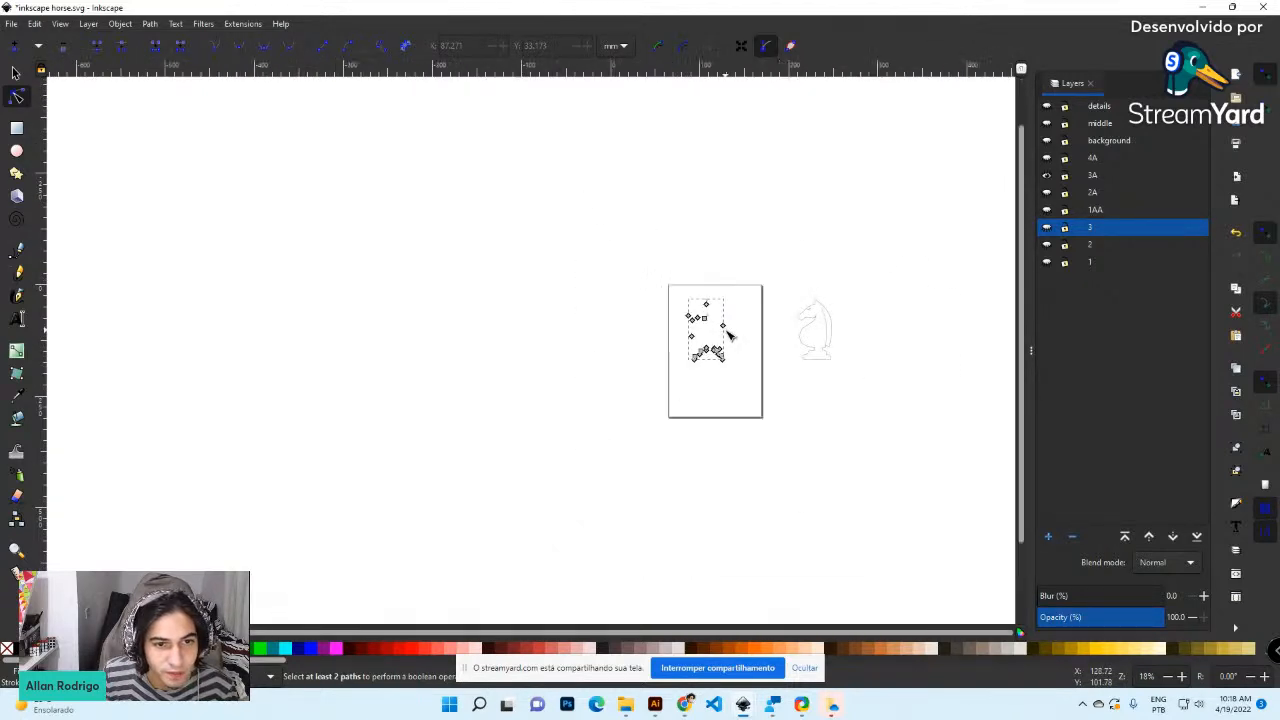
scroll(734, 337, "up", 4, "ctrl")
scroll(743, 343, "up", 1, "ctrl")
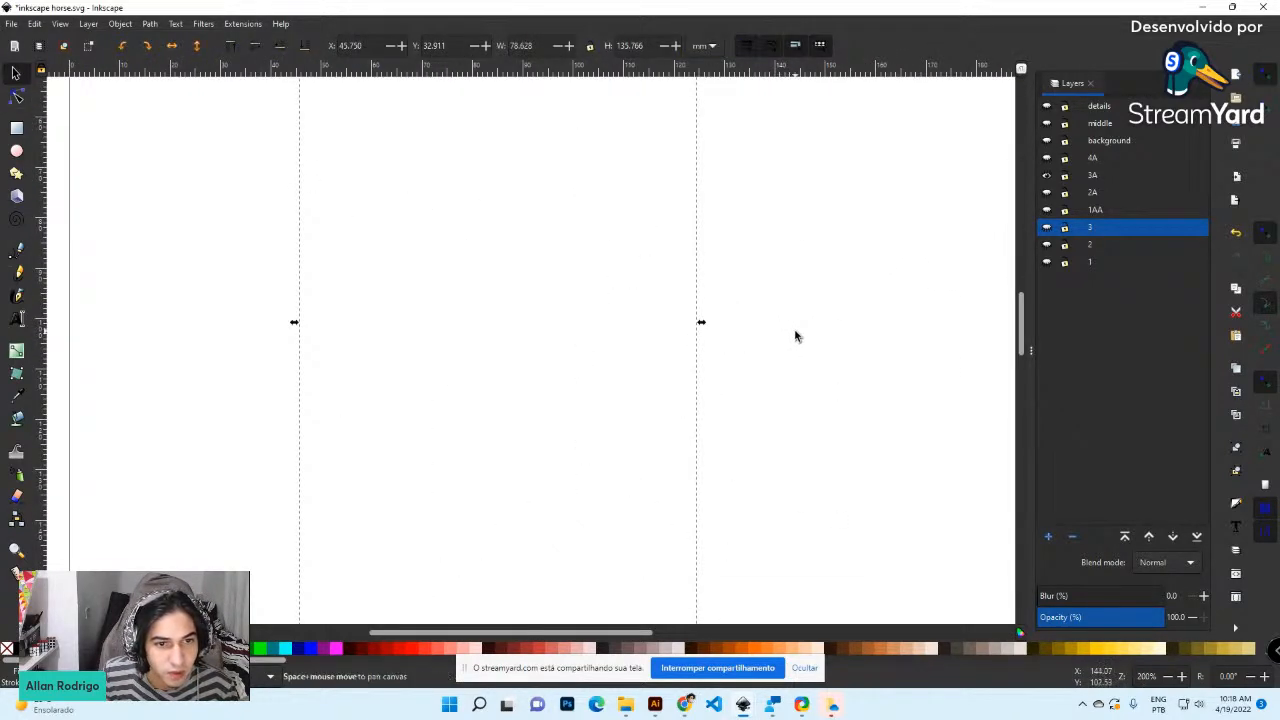
left_click(15, 74)
left_click(126, 139)
left_click_drag(785, 276, 969, 256)
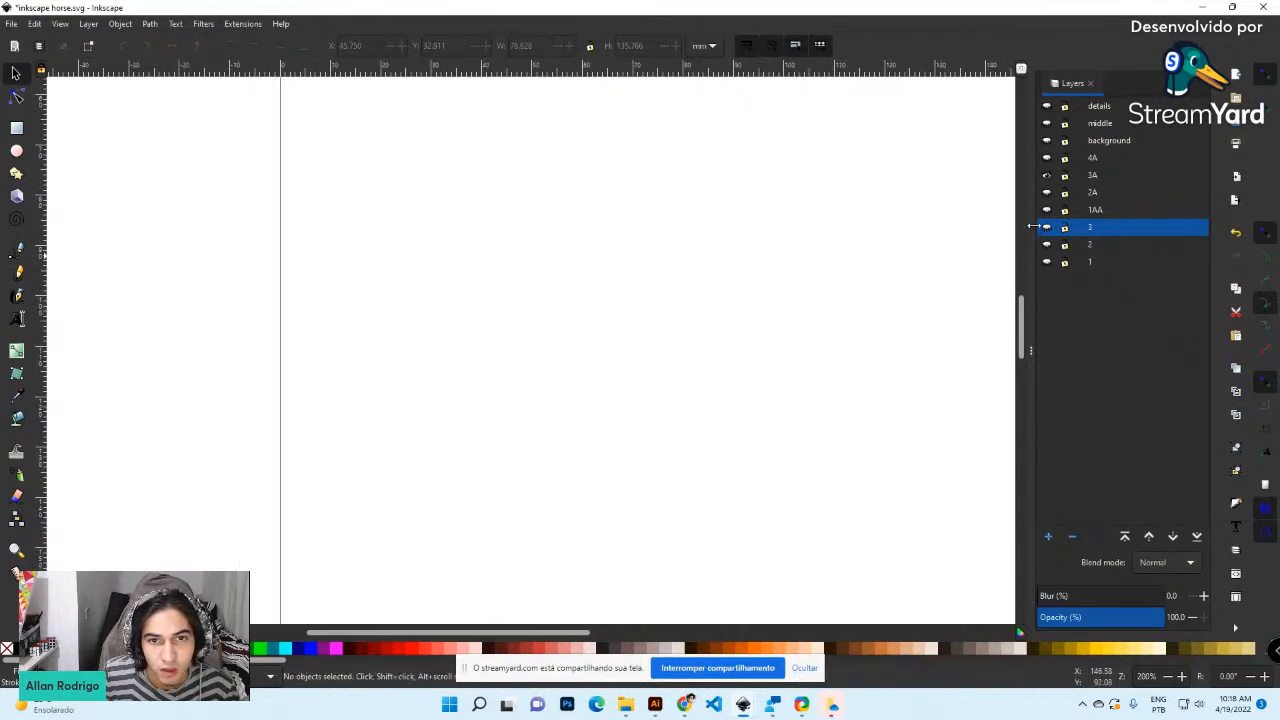
Show layers 1AA and 2A alongside layer 3A to compare the horse outlines, and select the inner mane line of the layer 3A horse
left_click(1047, 195)
left_click(1047, 209)
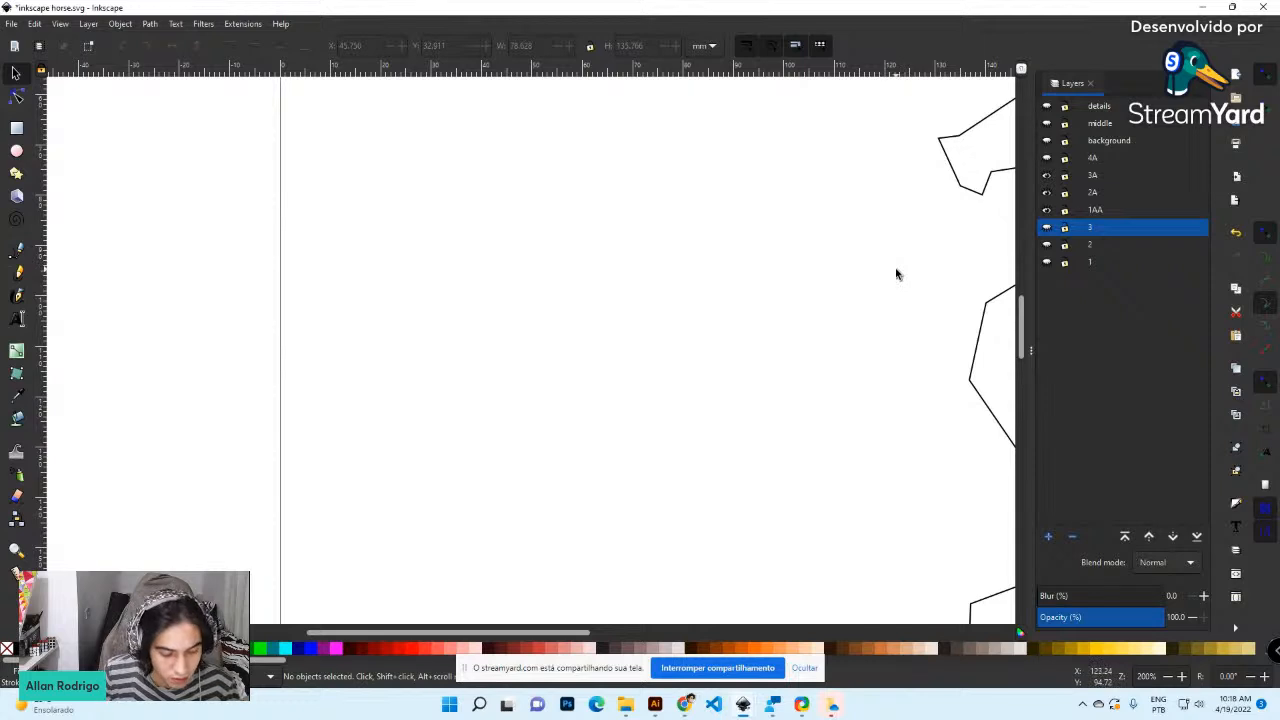
scroll(789, 300, "down", 4)
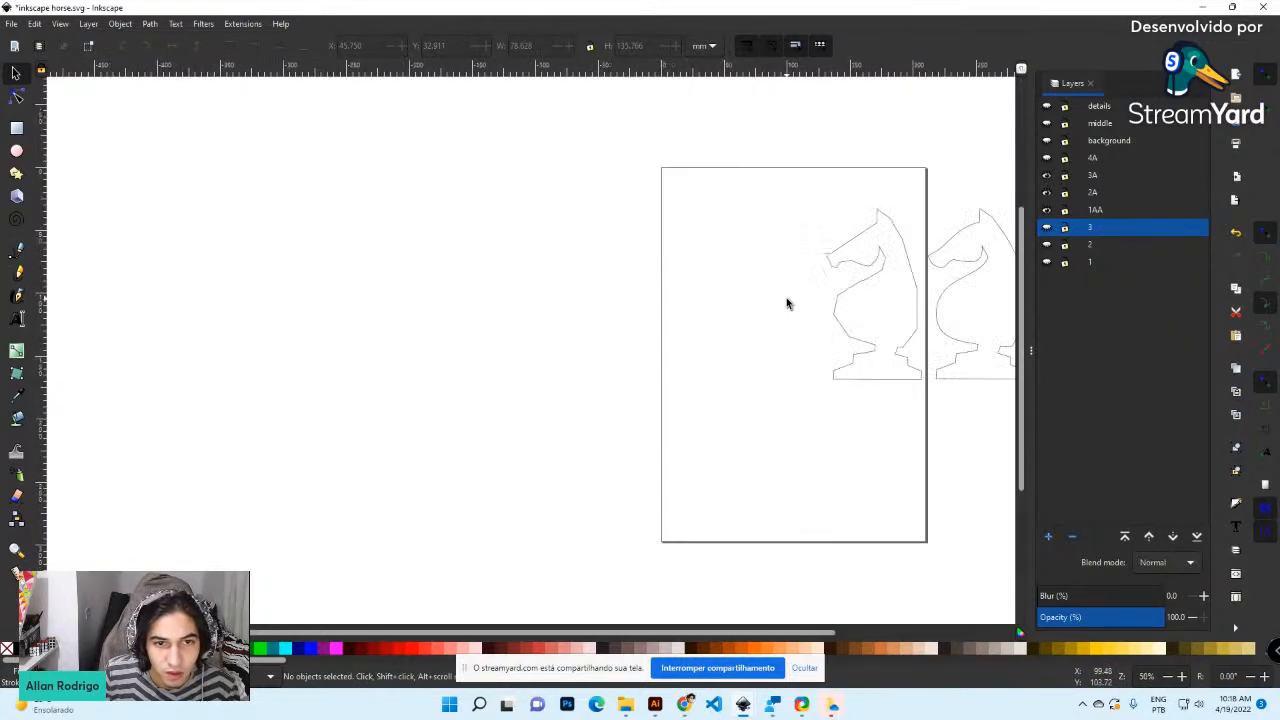
key("ctrl+z")
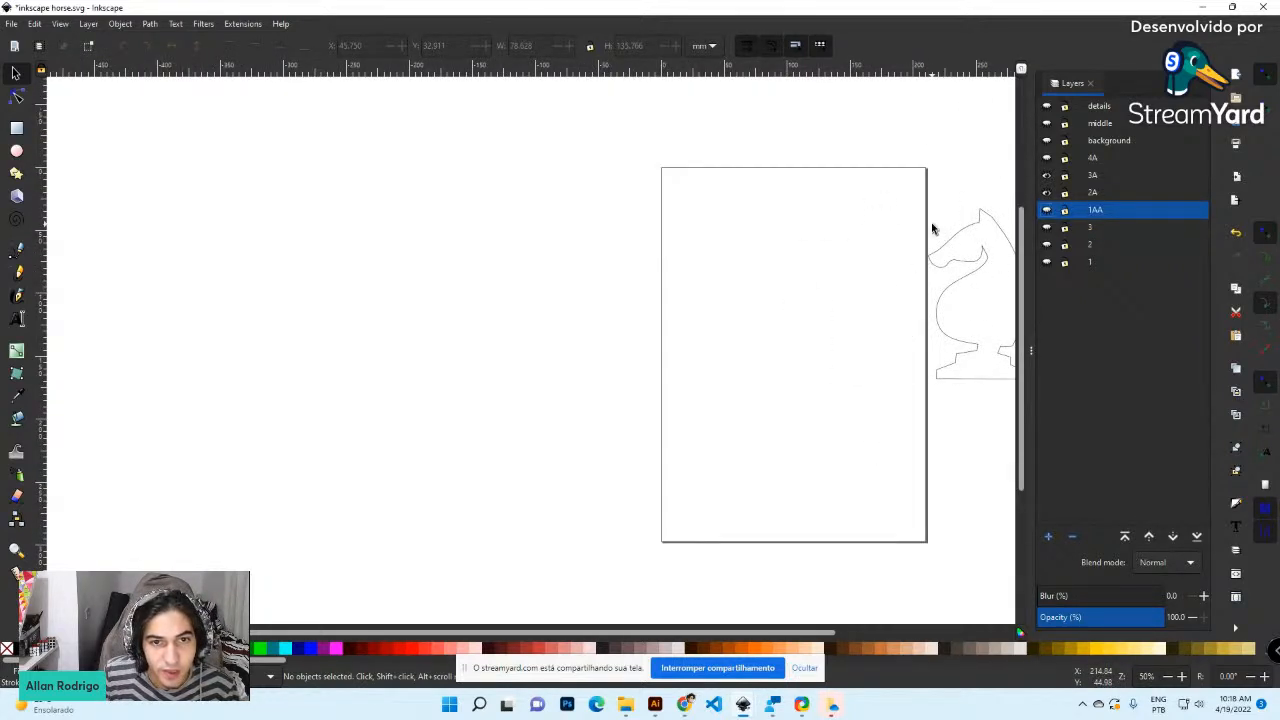
left_click(1047, 210)
key("space")
left_click_drag(940, 171, 811, 223)
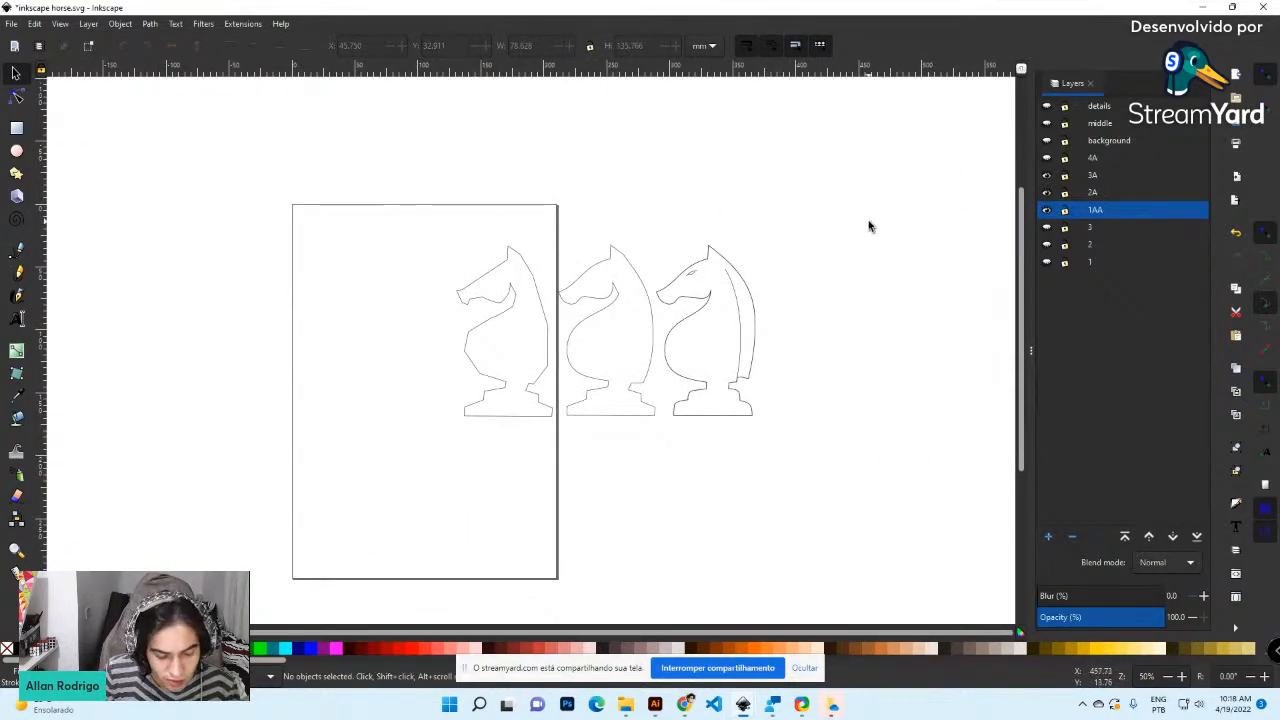
scroll(763, 300, "up", 4)
scroll(763, 300, "down", 2)
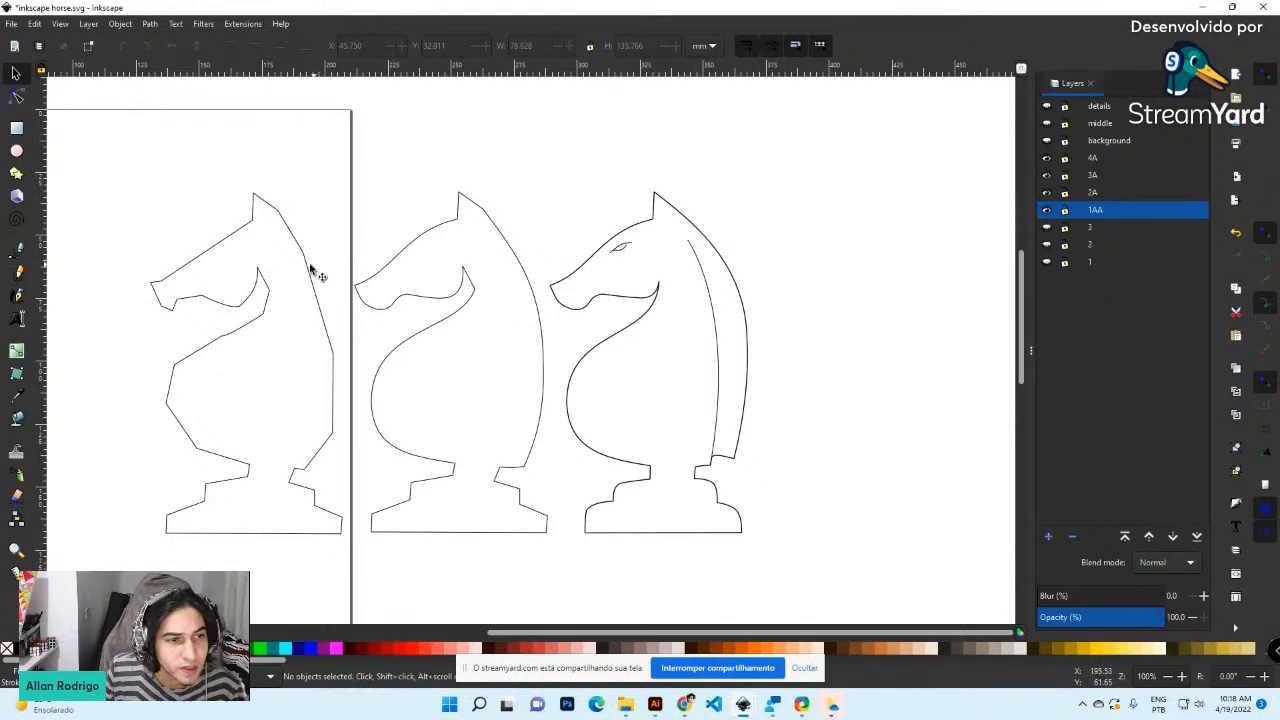
left_click(694, 252)
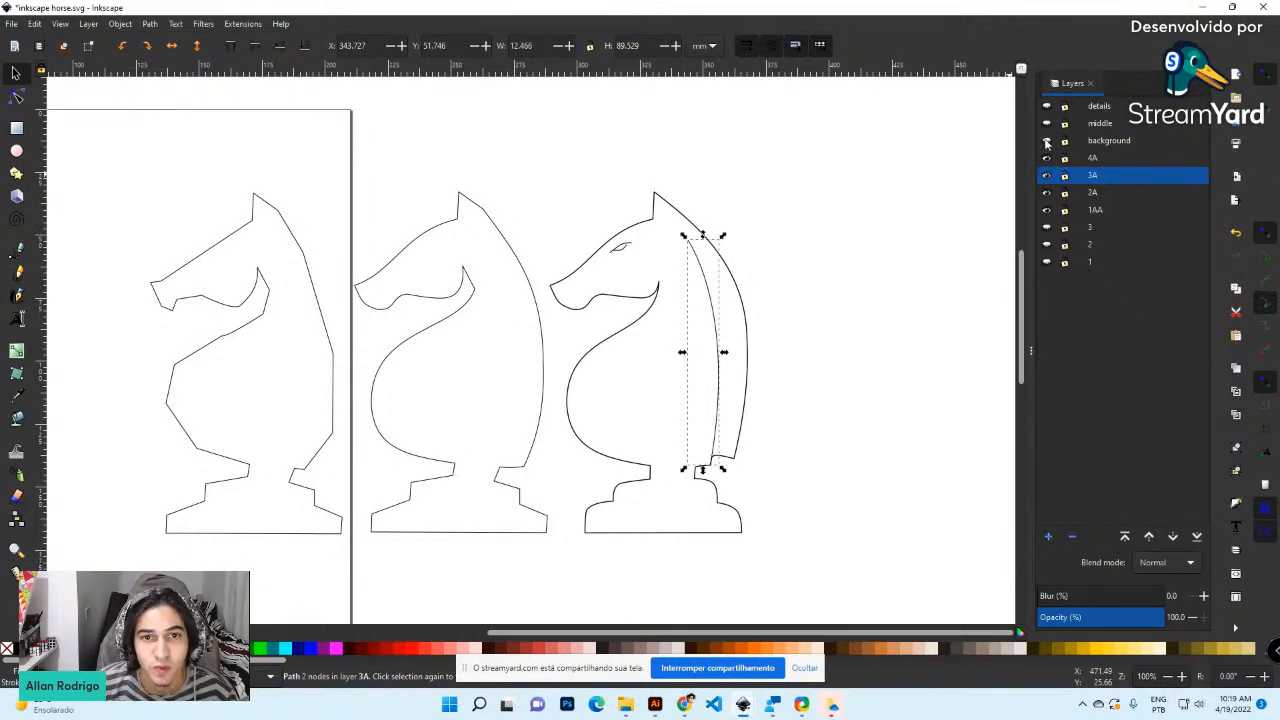
Hide layers 1AA, 2A, 3A and 4A, show the background layer, and select its brown horse silhouette
left_click(1047, 210)
left_click(1047, 192)
left_click(1047, 175)
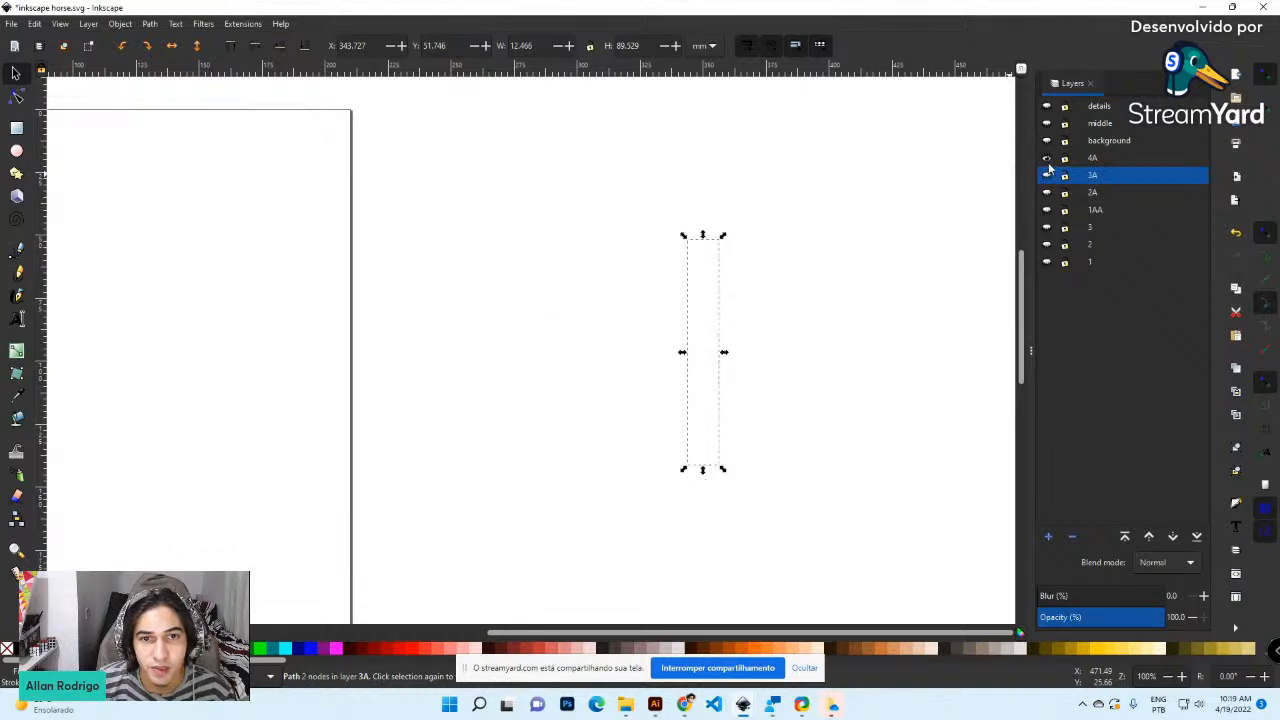
left_click(1047, 141)
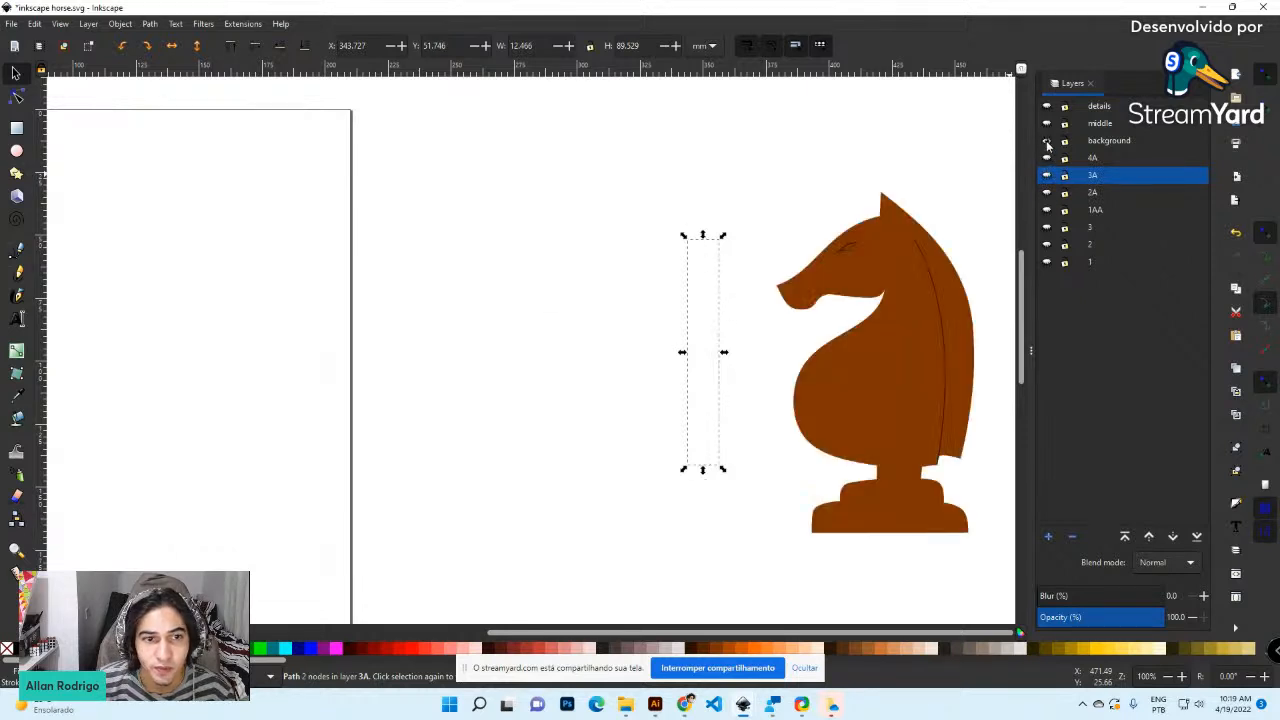
left_click(877, 251)
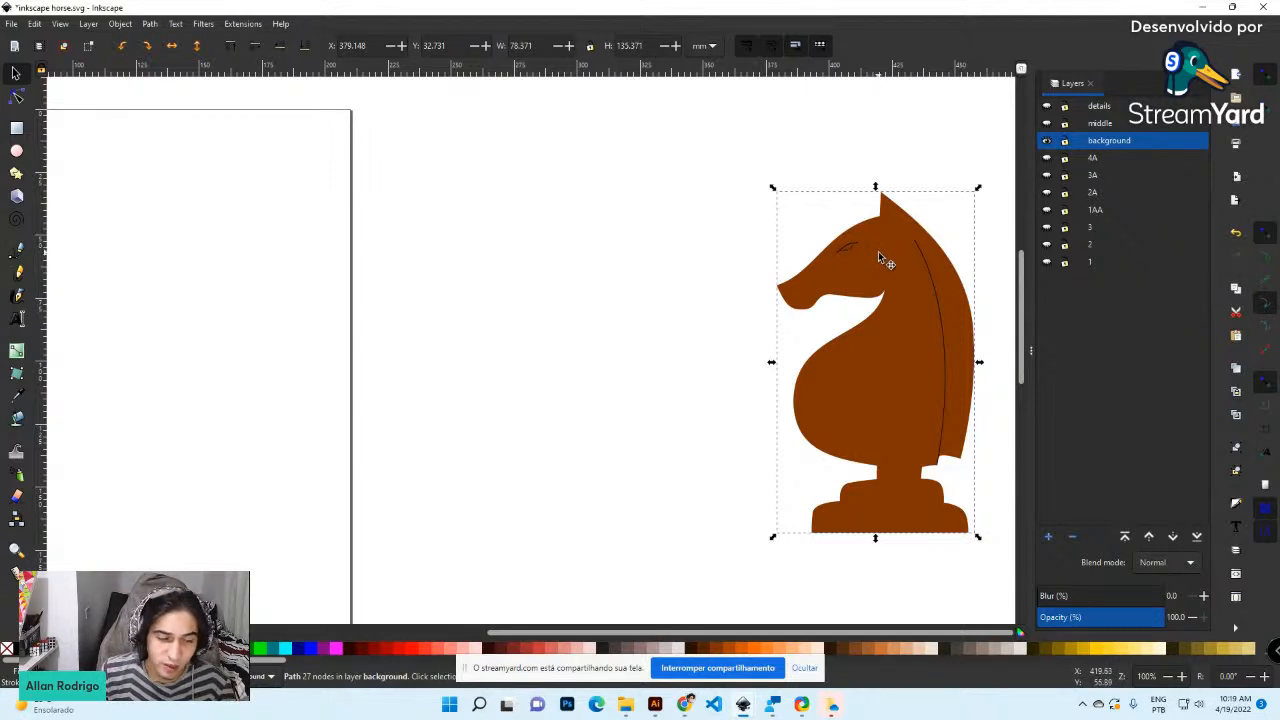
Show the middle and details layers over the background layer, and make details the active layer
left_click(1048, 124)
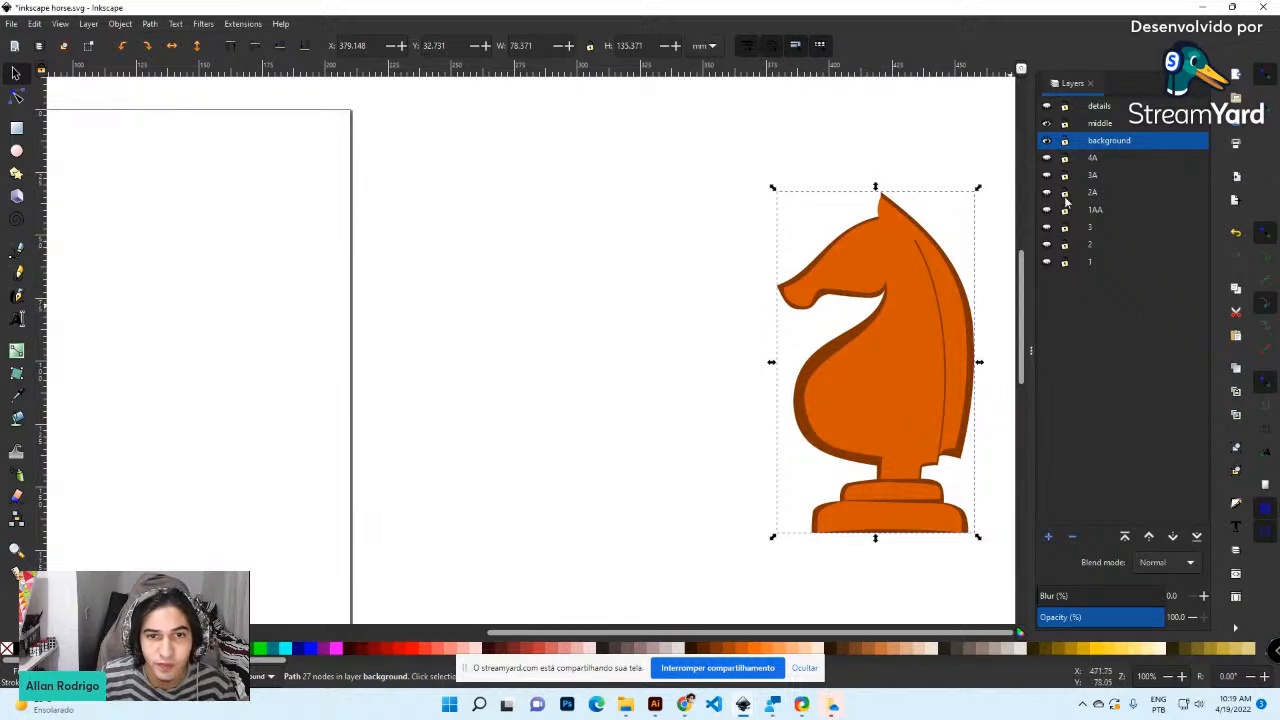
left_click(1047, 106)
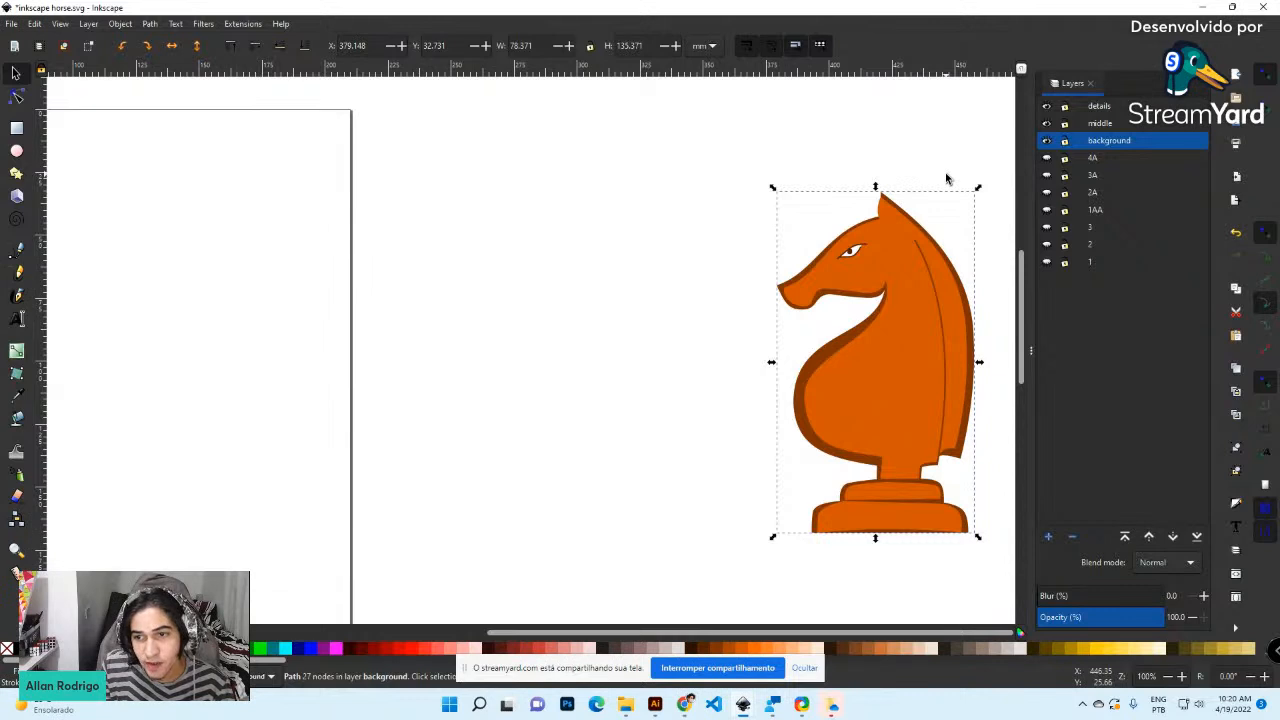
scroll(946, 178, "up", 1)
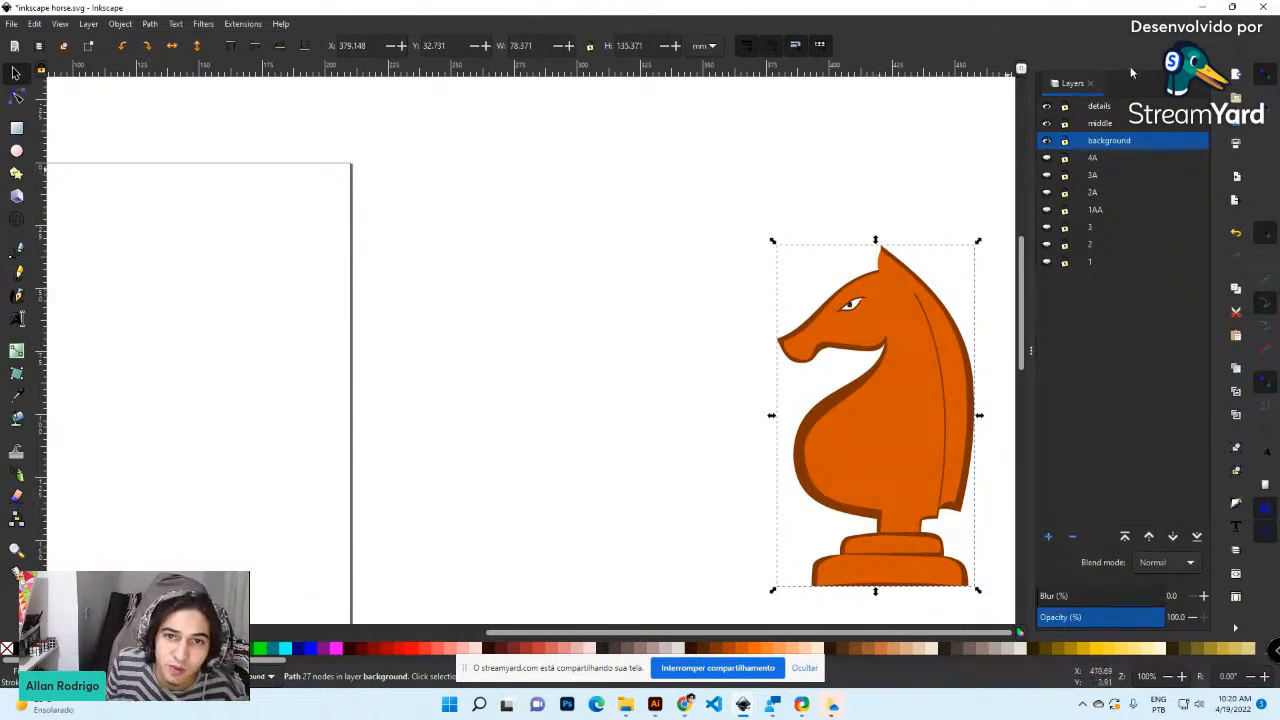
left_click(1110, 107)
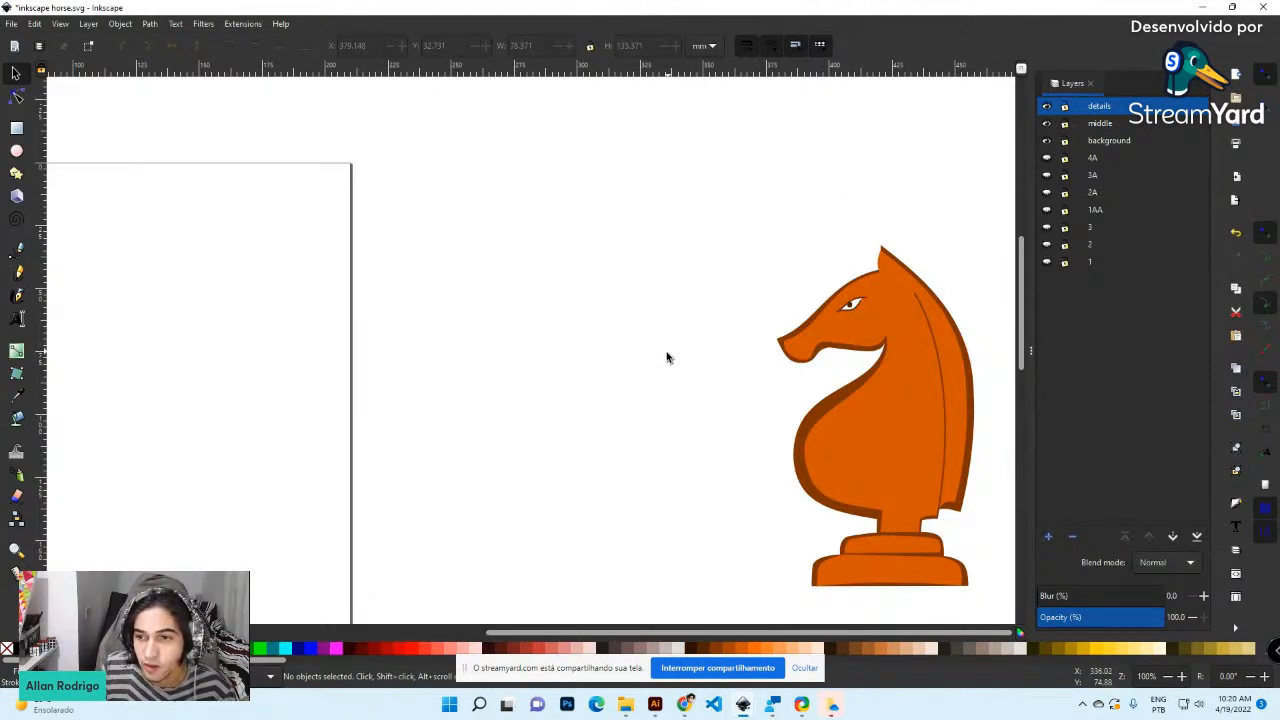
key("ctrl")
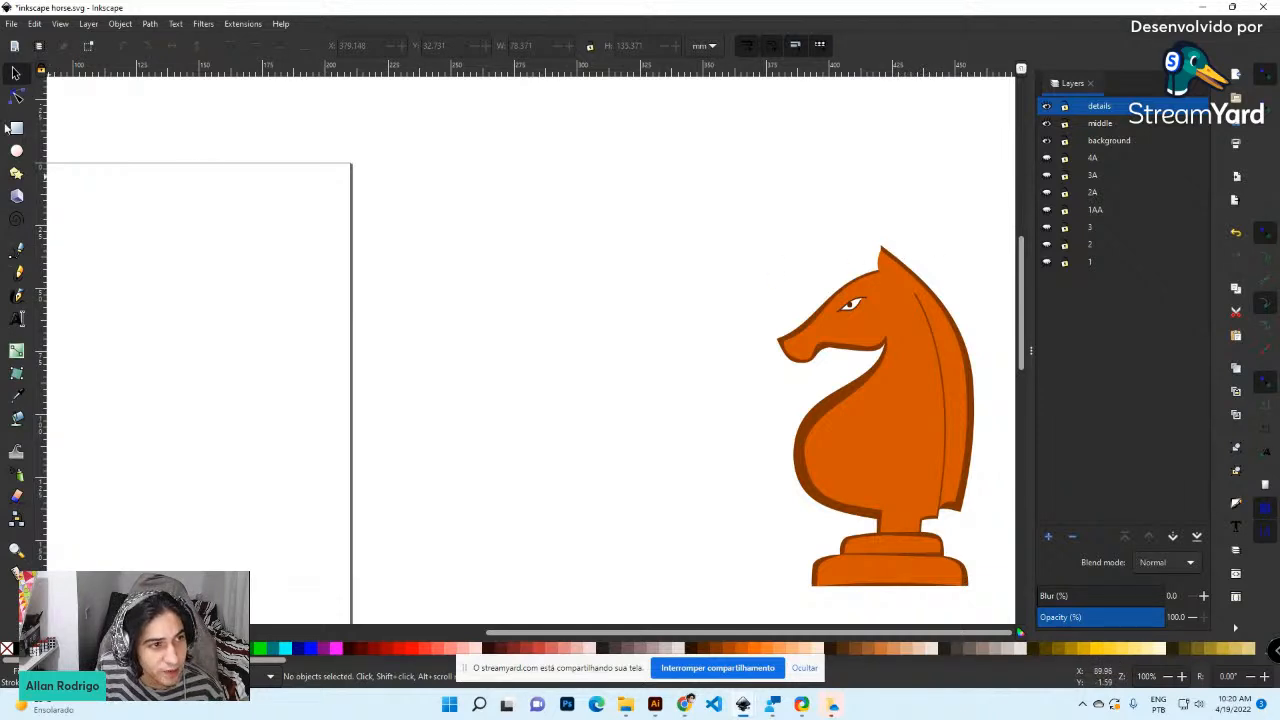
left_click(18, 297)
left_click(516, 249)
left_click(418, 317)
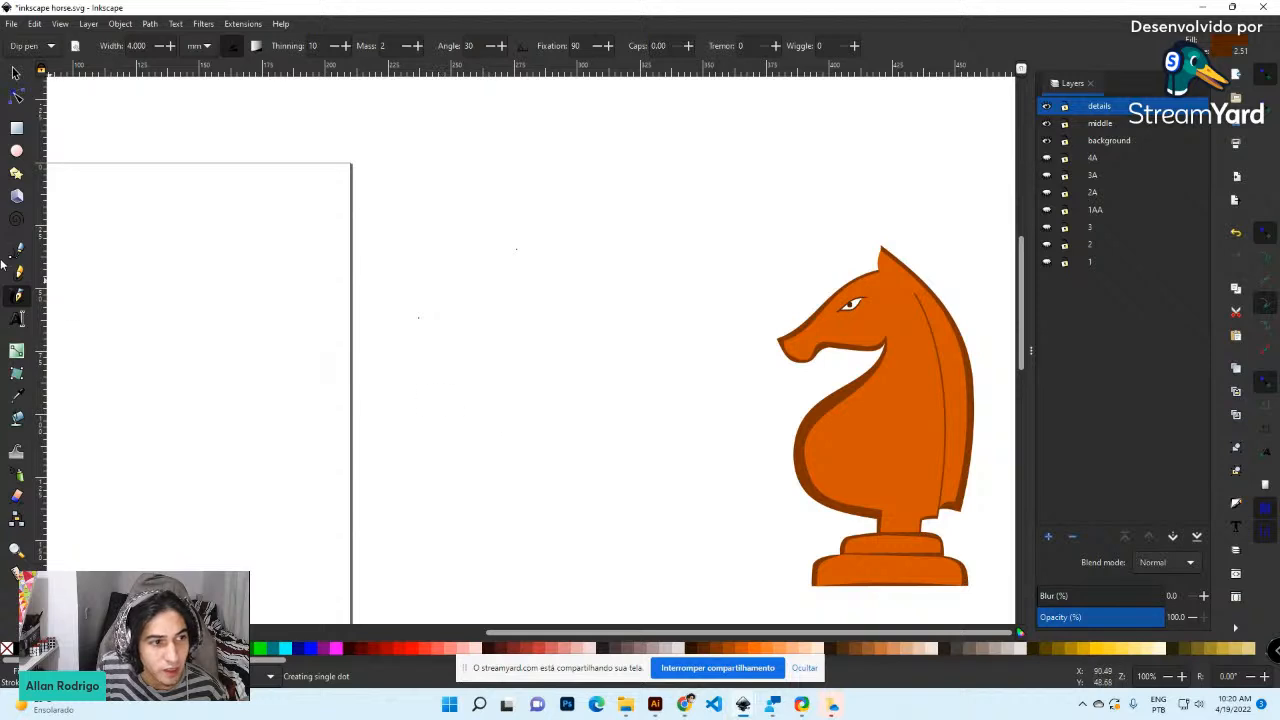
key("ctrl+z")
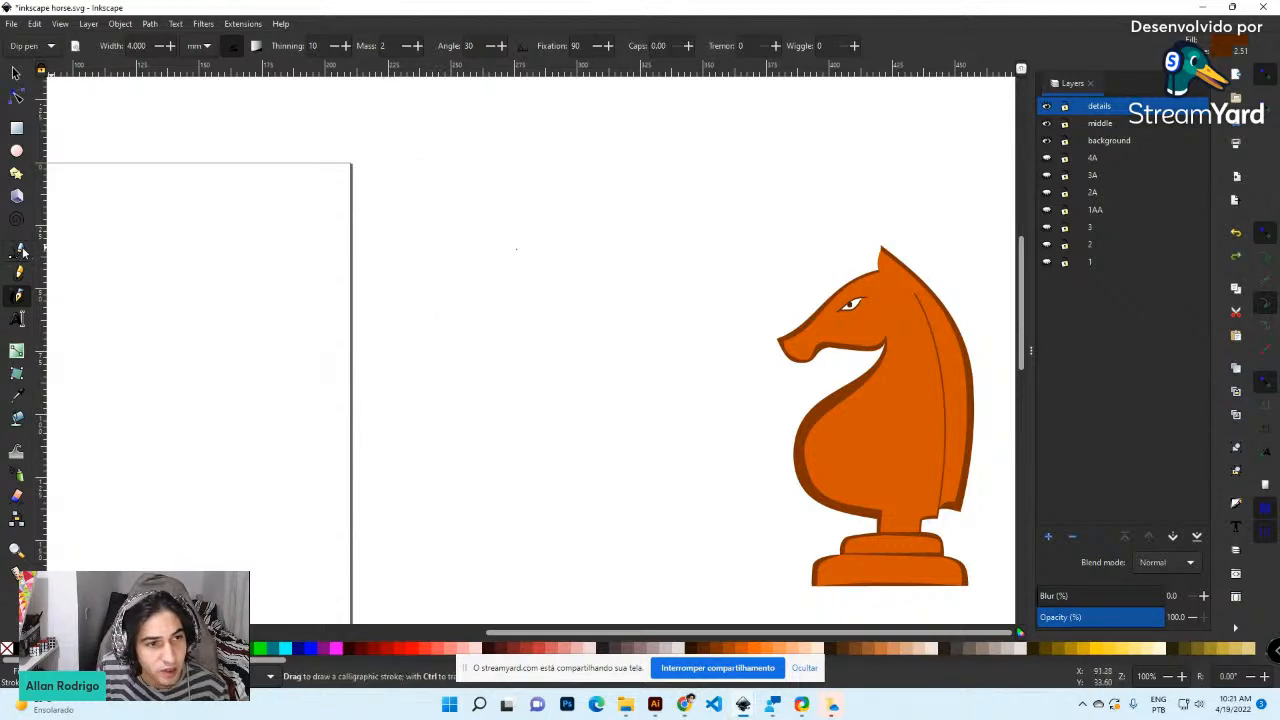
Draw a closed four-sided path with straight Pen tool segments in the empty area beside the horse
left_click(14, 251)
left_click(500, 262)
left_click(396, 327)
left_click(500, 414)
left_click(622, 293)
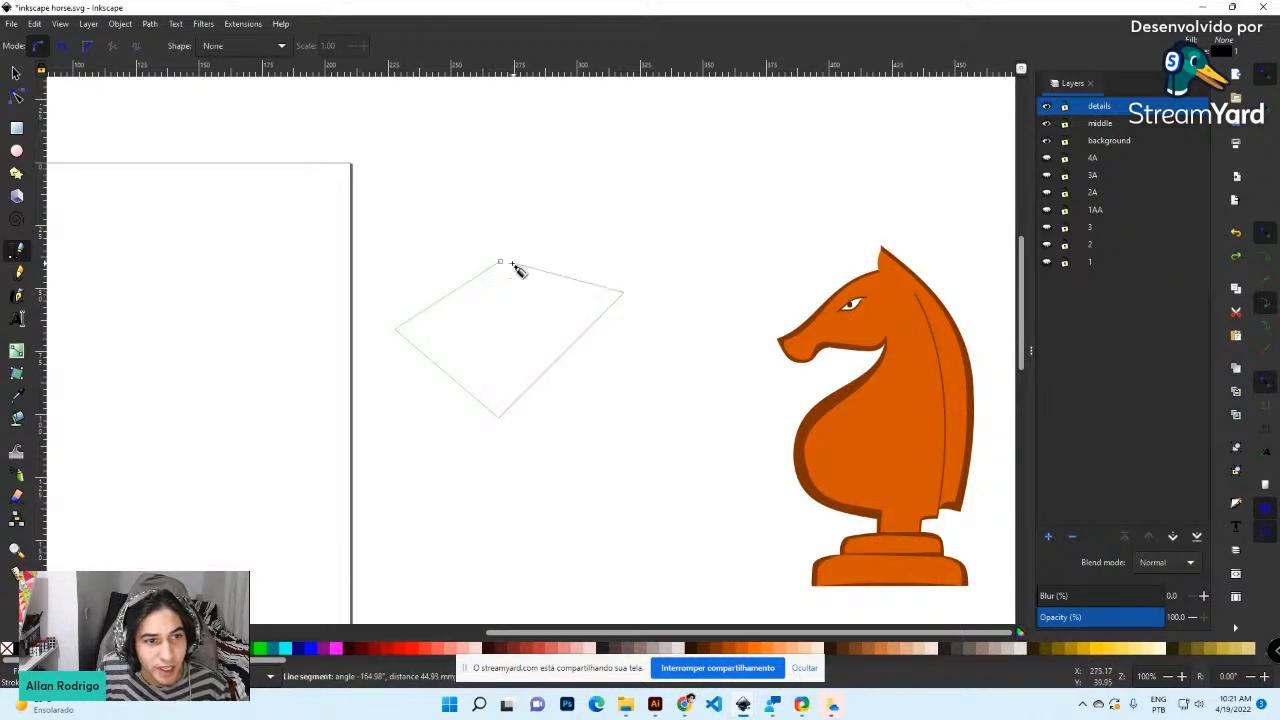
left_click(501, 264)
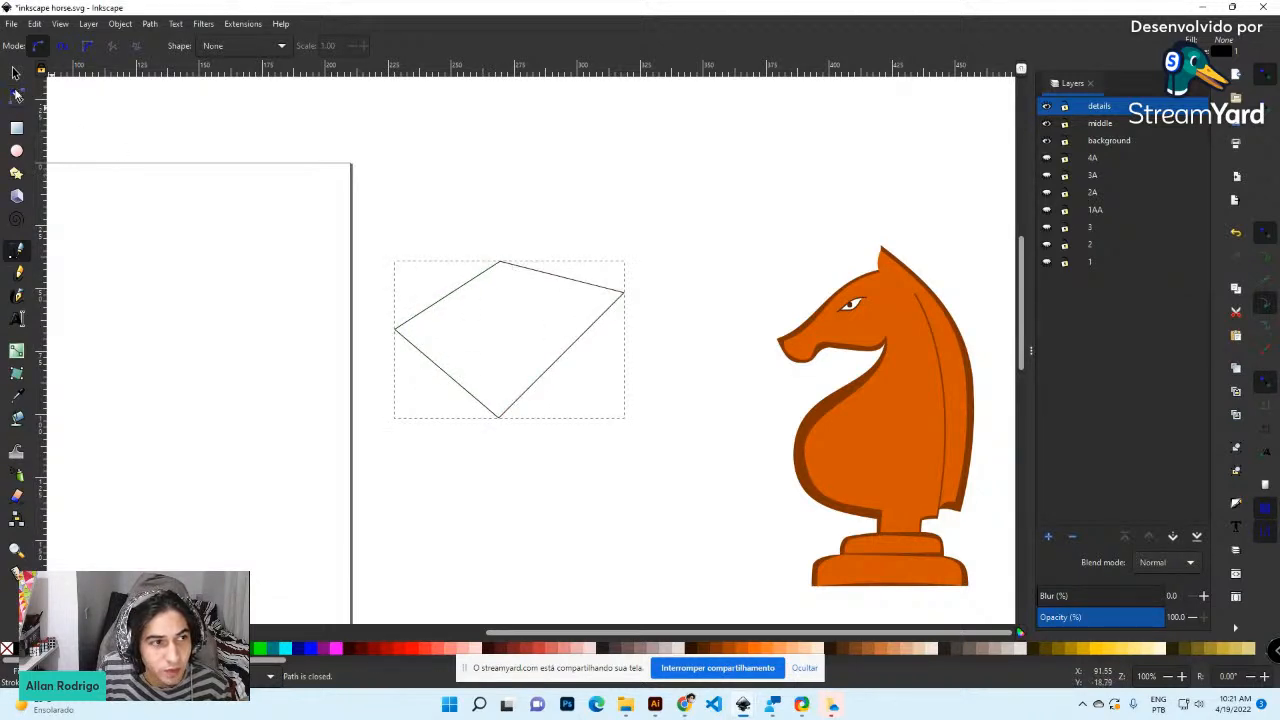
Make the four-sided path's top node smooth, and lengthen both of its handles to round the upper edge
left_click(15, 96)
left_click(501, 263)
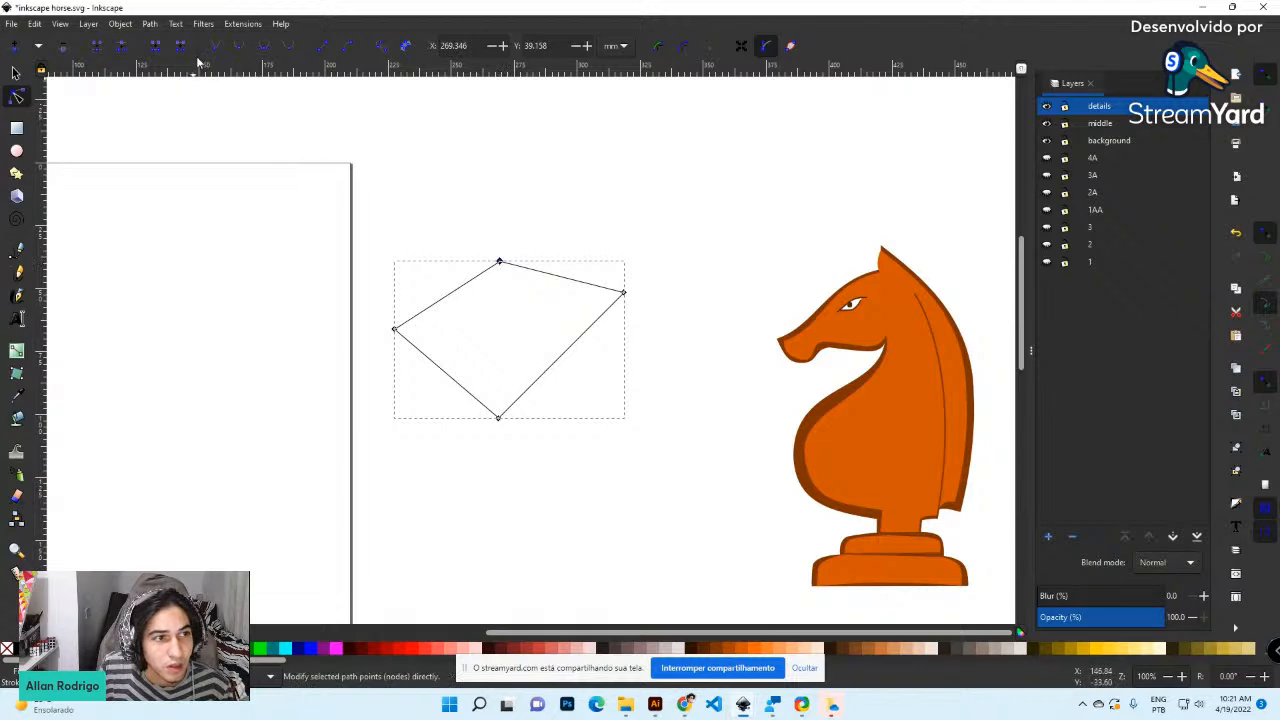
left_click(241, 46)
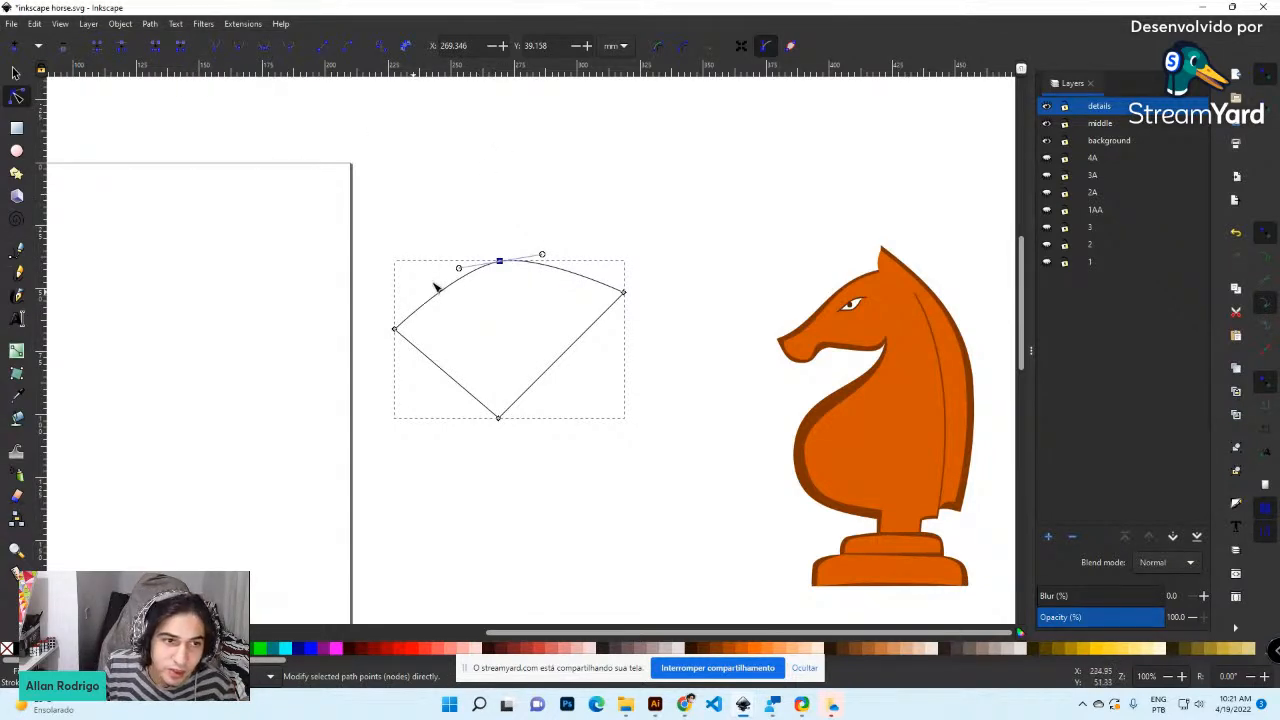
left_click_drag(459, 269, 424, 270)
left_click_drag(547, 260, 594, 254)
left_click(679, 242)
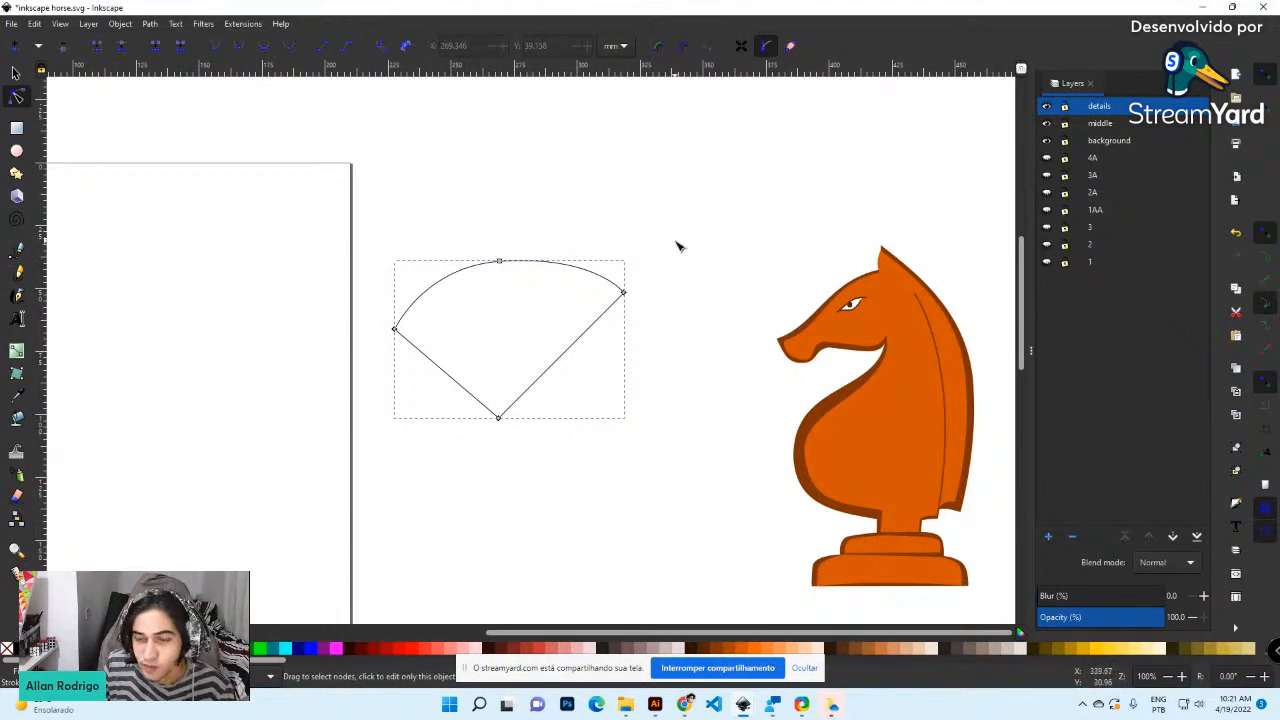
Select all four nodes of the rounded-top path and delete them
left_click_drag(435, 204, 606, 437)
left_click_drag(358, 222, 688, 509)
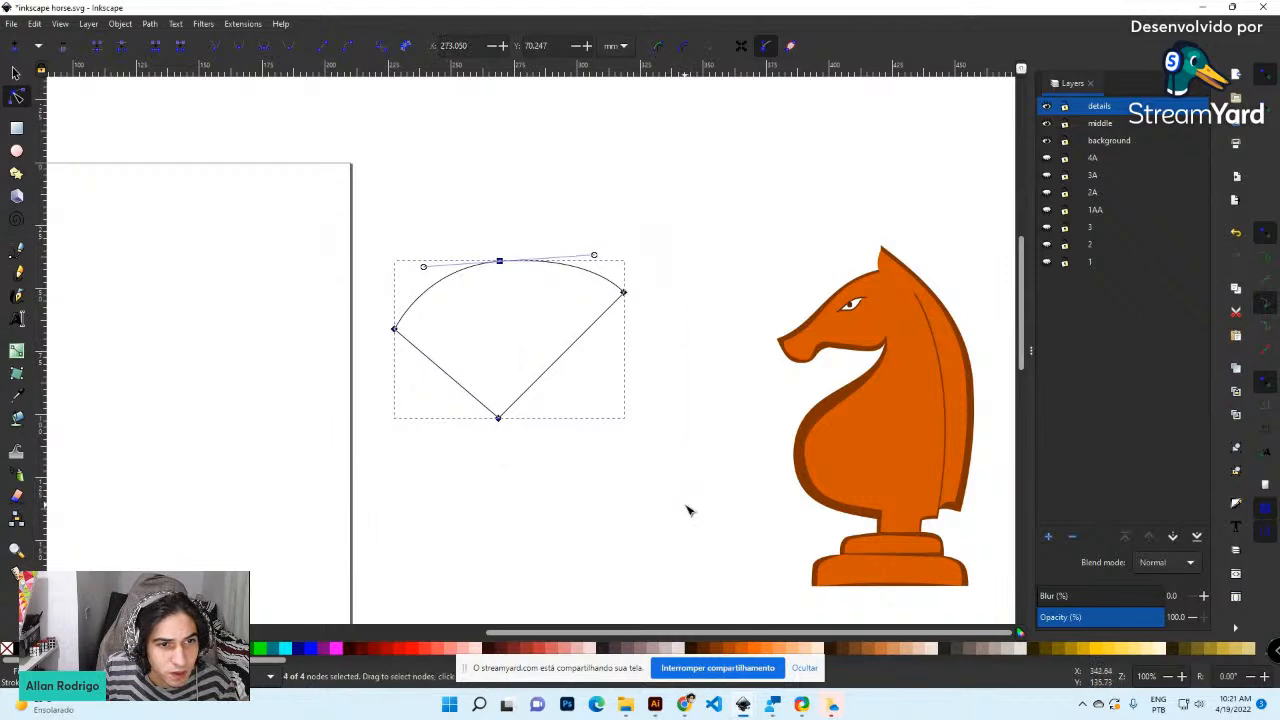
key("Delete")
Draw a closed triangle with the Pen tool in the empty area beside the horse
left_click(16, 130)
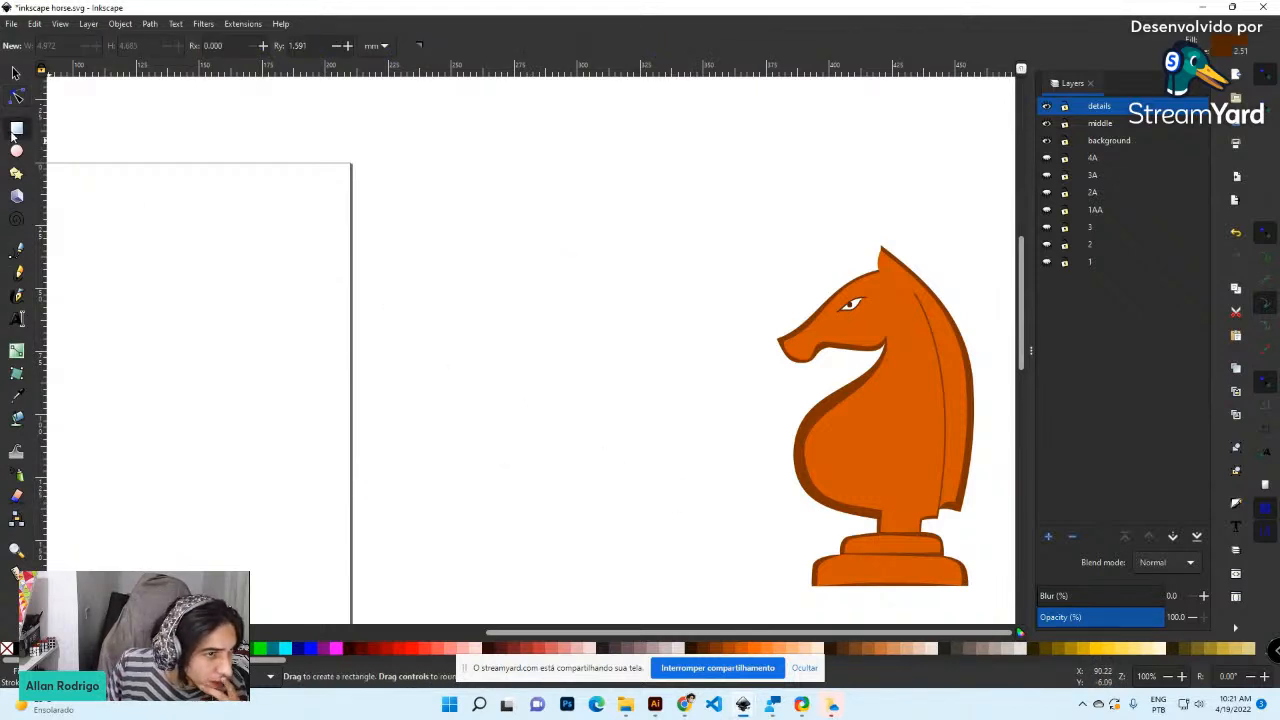
left_click(18, 252)
left_click(417, 477)
left_click(516, 347)
left_click(632, 480)
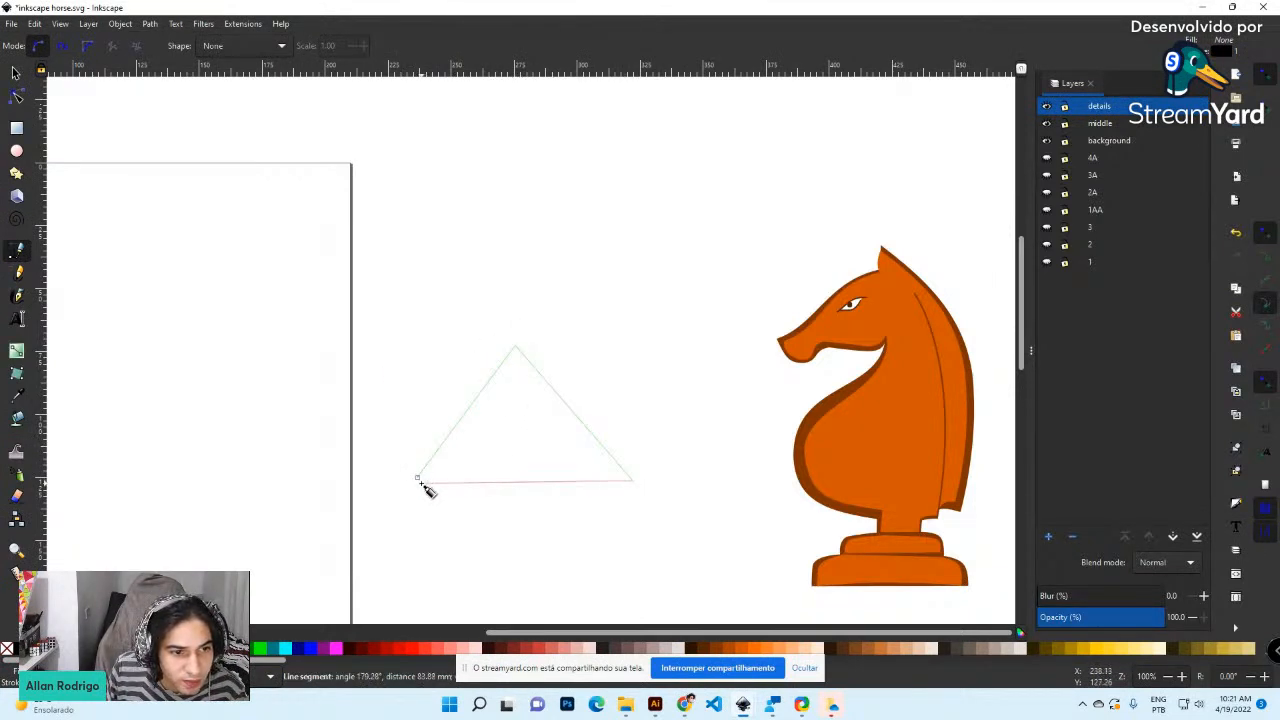
left_click(419, 480)
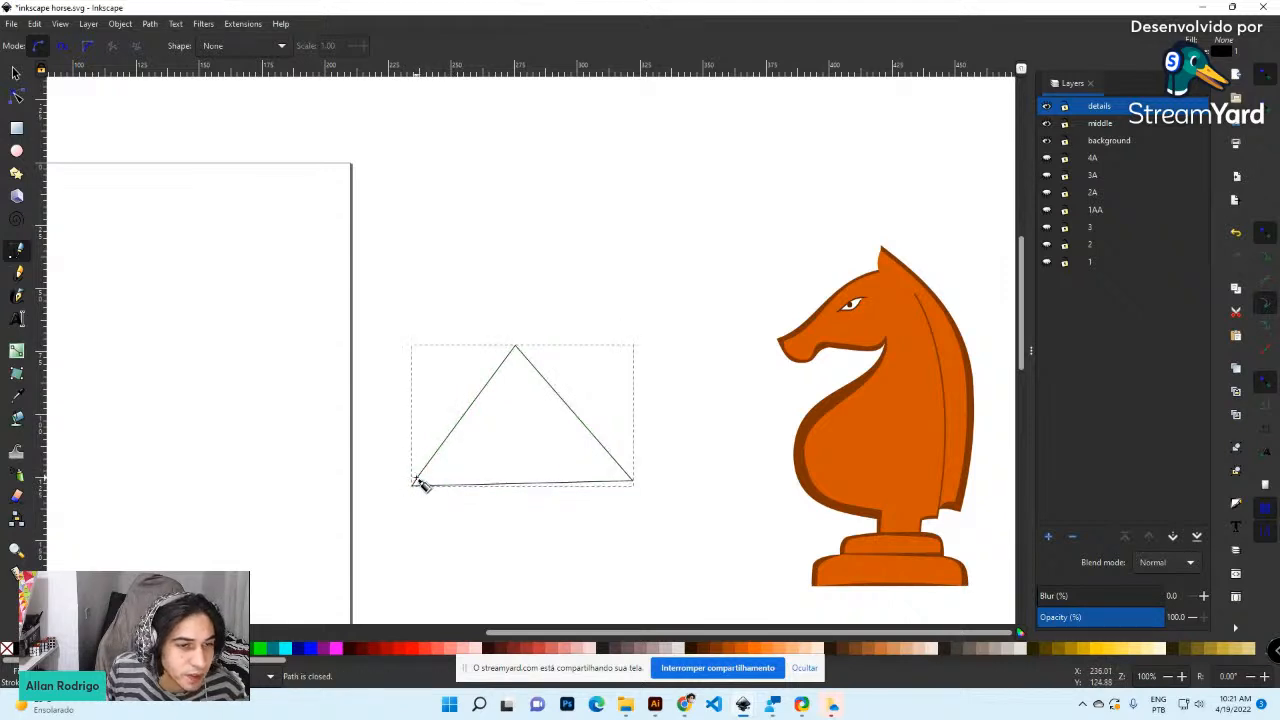
Draw a dark brown rounded rectangle about 37 mm wide and 89 mm high overlapping the triangle's apex
key("r")
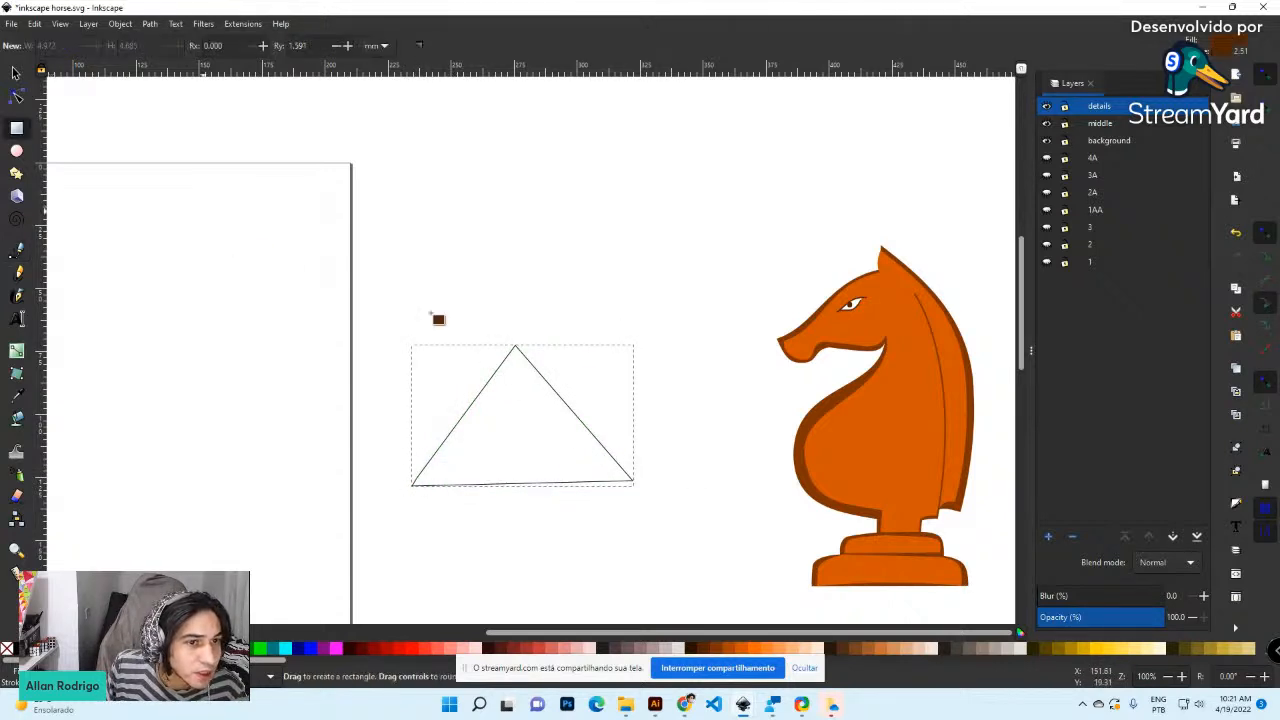
left_click_drag(465, 256, 555, 425)
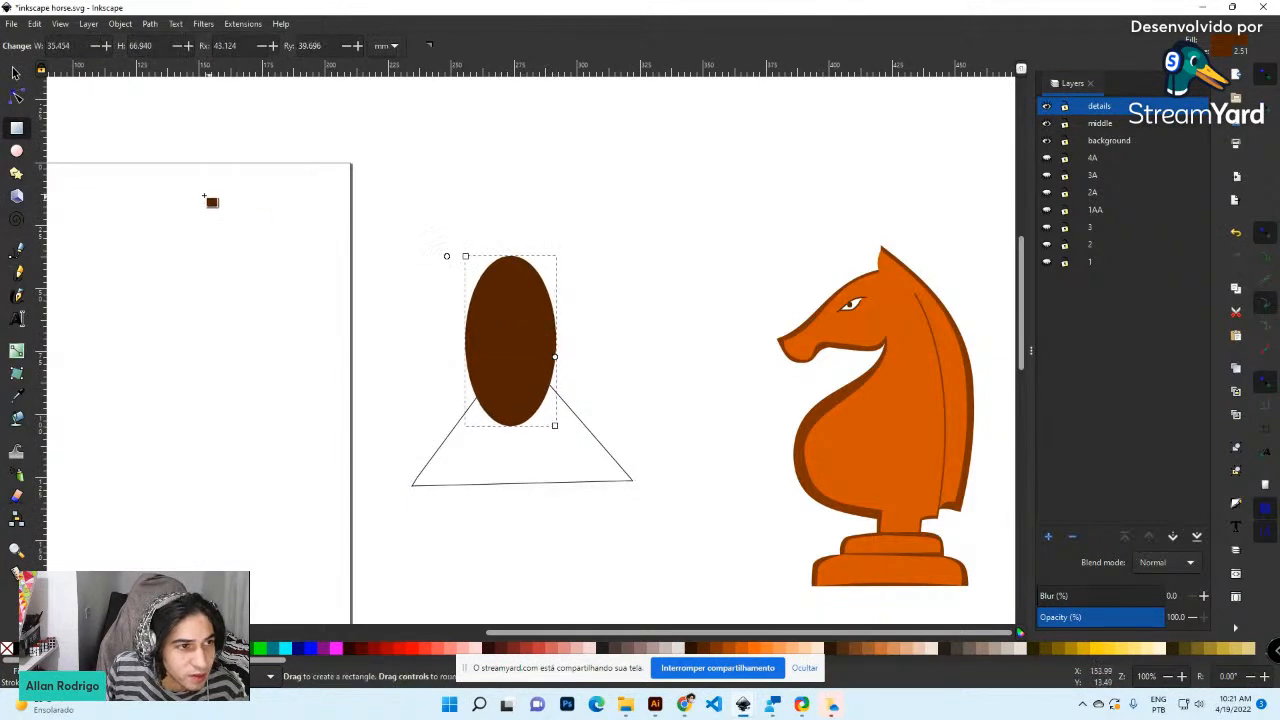
key("ctrl+z")
left_click_drag(468, 216, 562, 439)
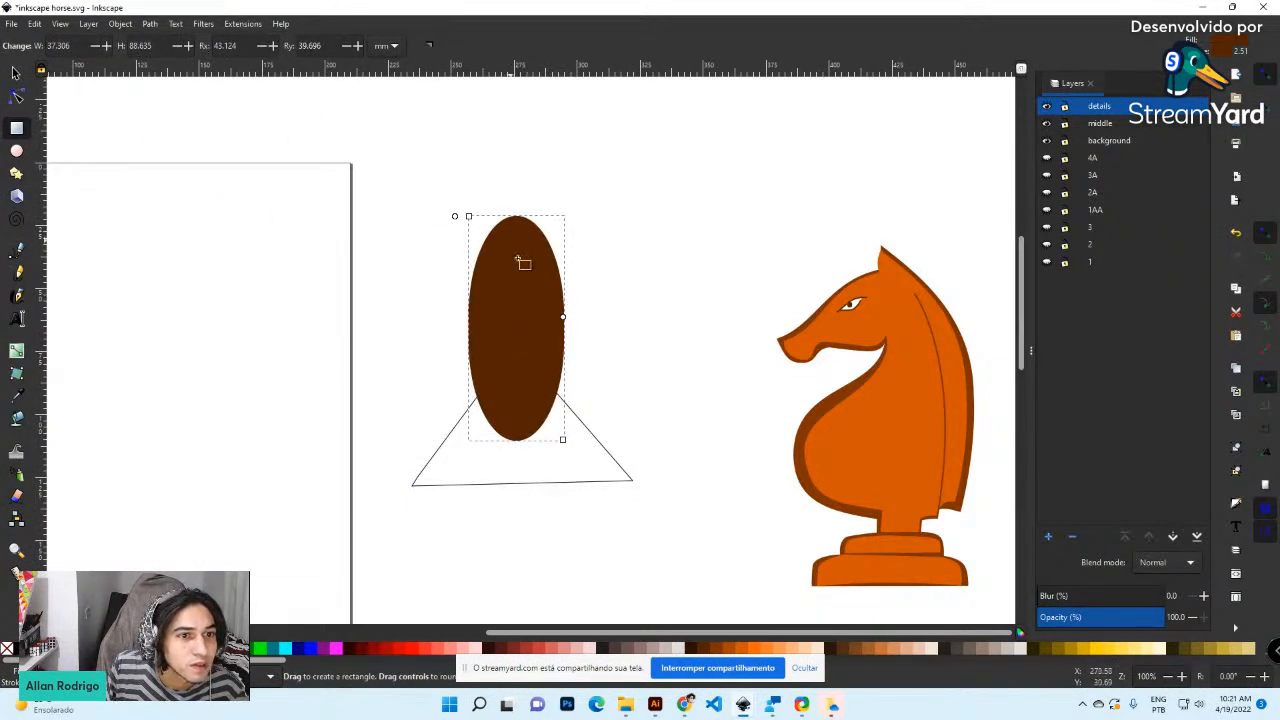
Remove the corner rounding from the dark brown shape so it is a square-cornered rectangle
right_click(564, 319)
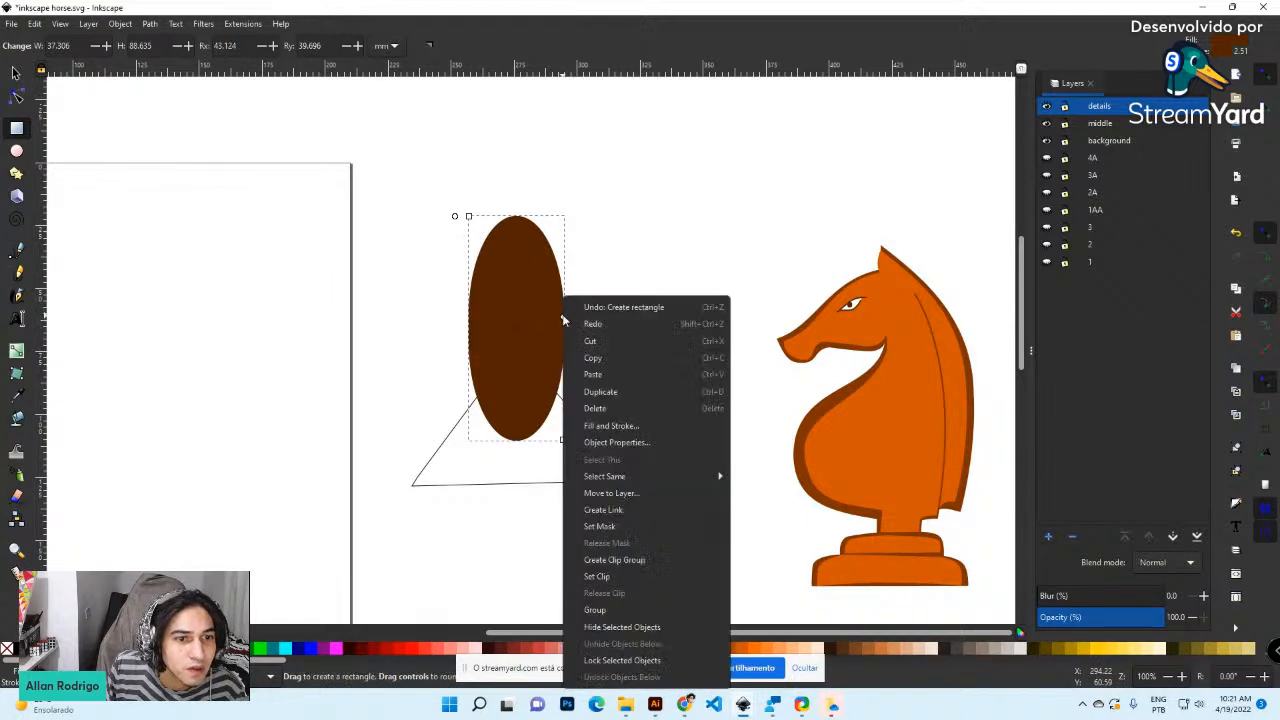
key("Escape")
key("n")
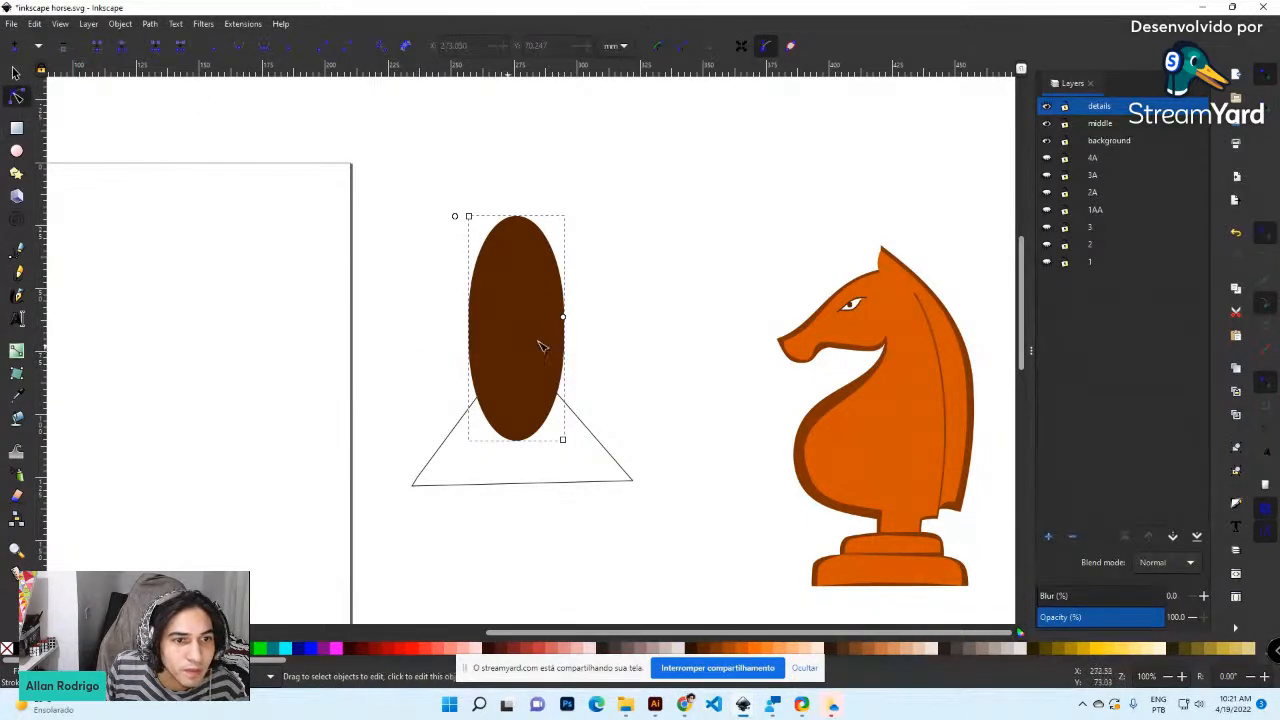
left_click_drag(564, 322, 565, 218)
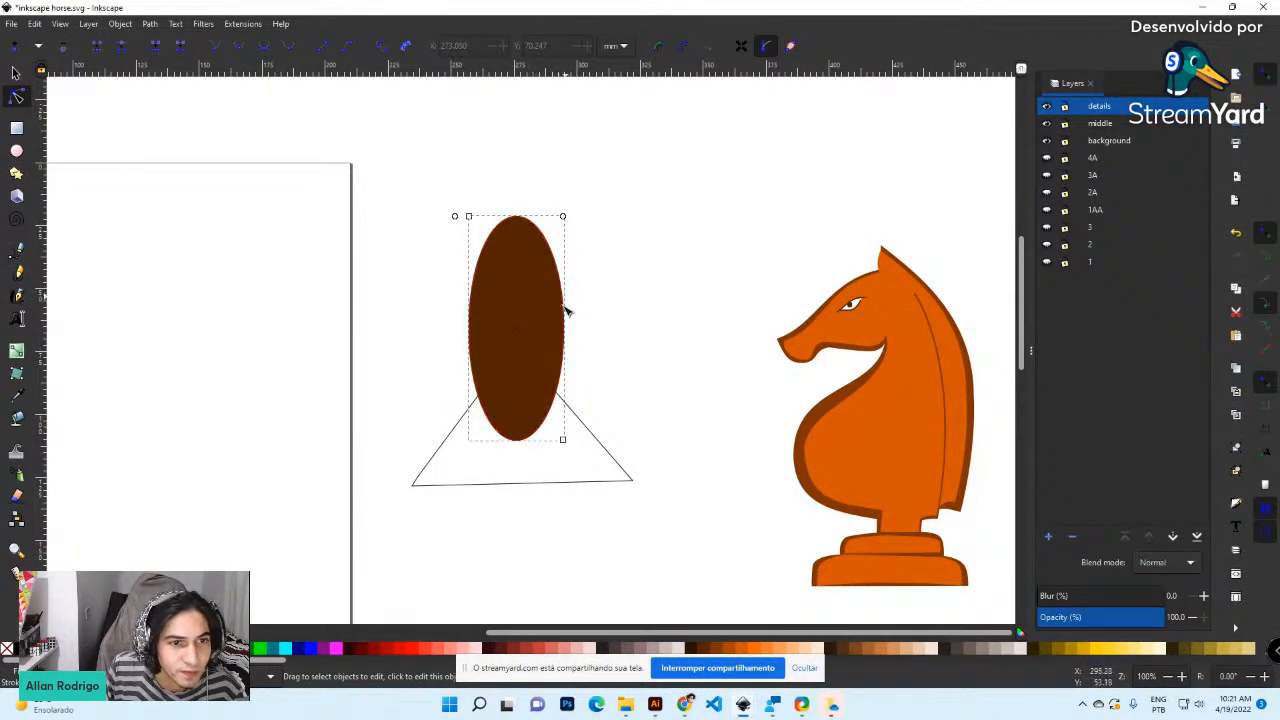
mouse_move(563, 218)
left_mouse_down()
mouse_move(564, 250)
mouse_move(574, 214)
left_mouse_up()
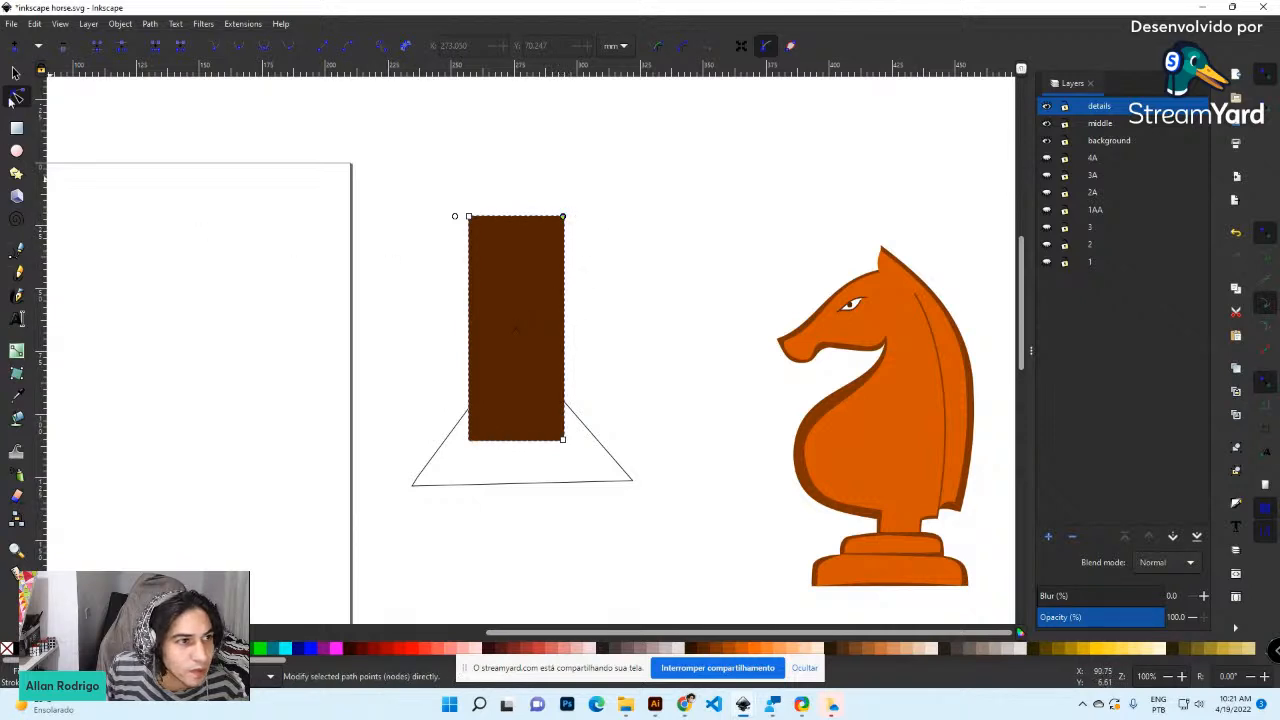
Narrow the brown rectangle to about 20 mm wide and move it down over the triangle's centre
left_click(15, 72)
left_click_drag(572, 330, 521, 334)
left_click_drag(495, 375, 523, 409)
left_click(95, 155)
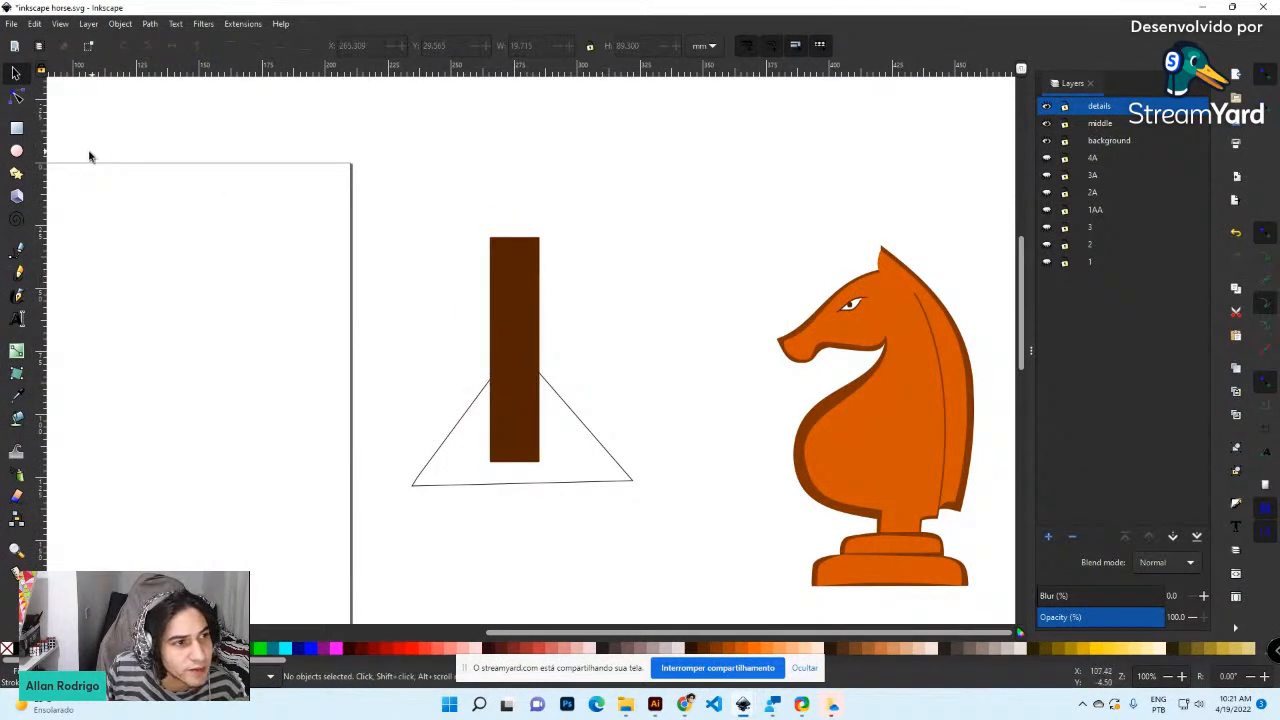
Draw a rectangle about 49 mm wide and 13 mm high across the stem's upper end, and square its rounded corners
key("r")
left_click_drag(461, 221, 592, 255)
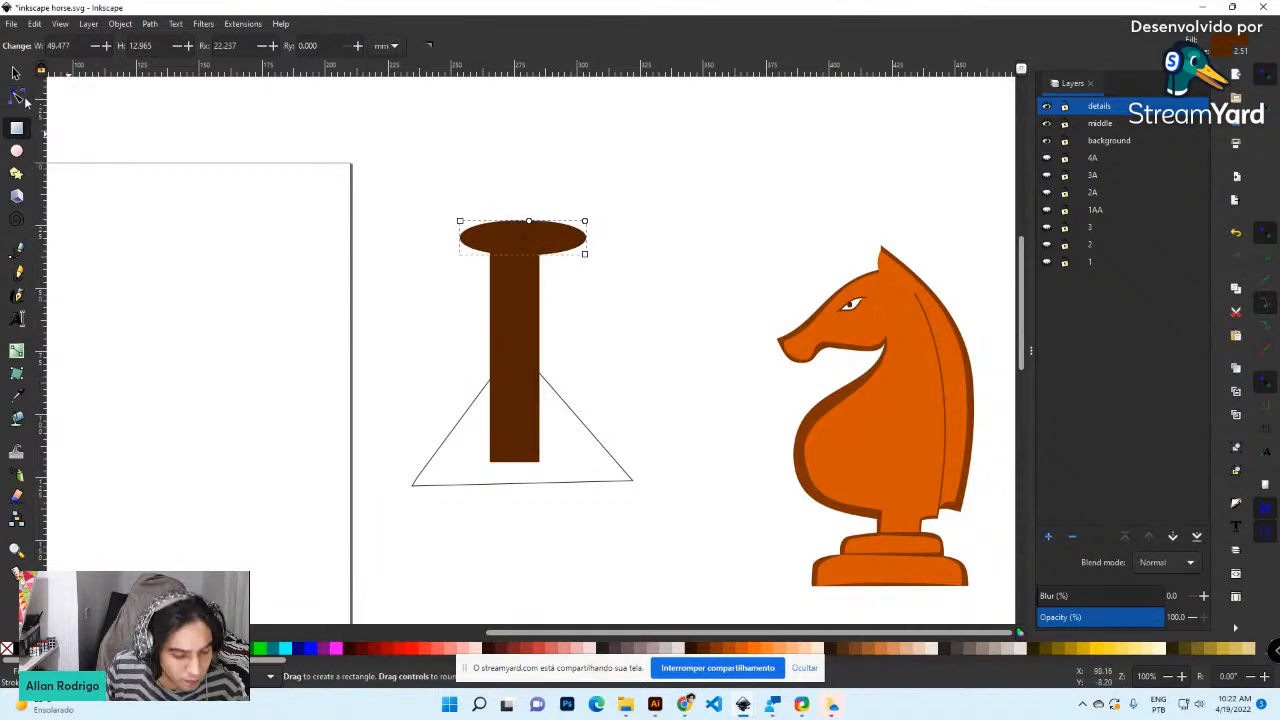
left_click(19, 96)
left_click_drag(587, 234, 587, 215)
key("Escape")
Flatten the cap rectangle to about 9 mm high and widen the stem to about 26 mm, centring both above the triangle
left_click(15, 73)
left_click(561, 243)
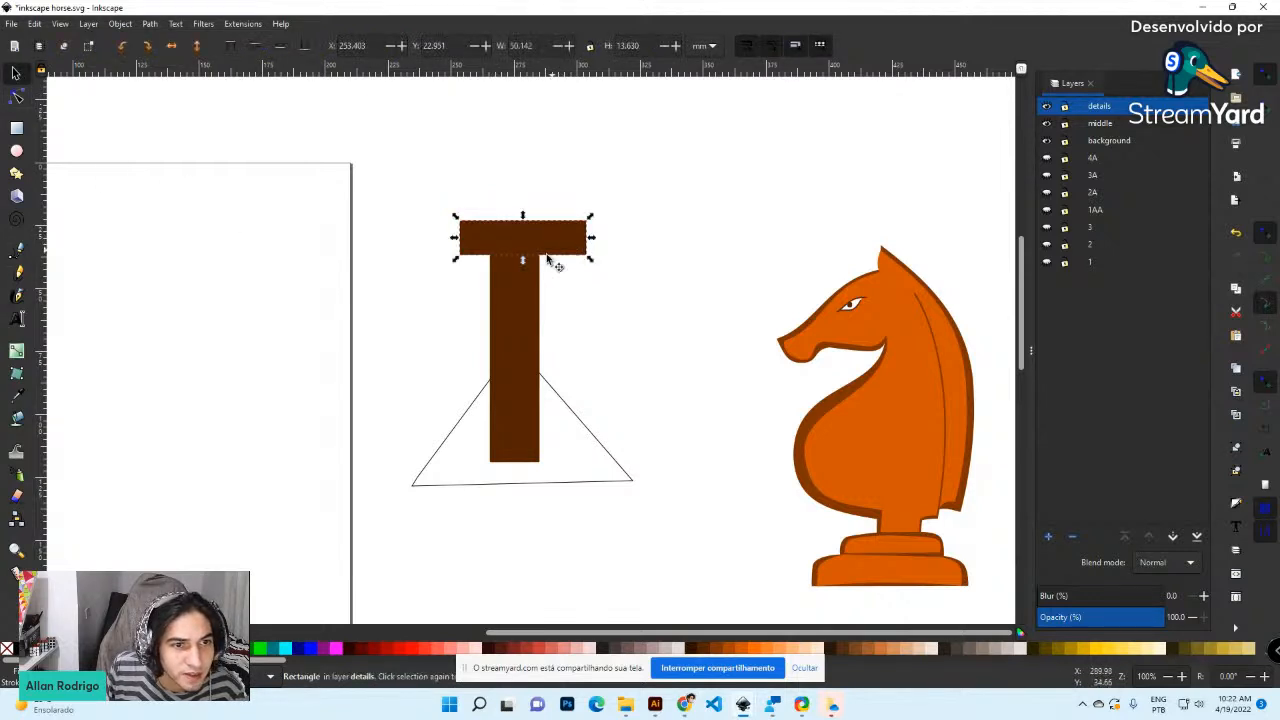
left_click(560, 246)
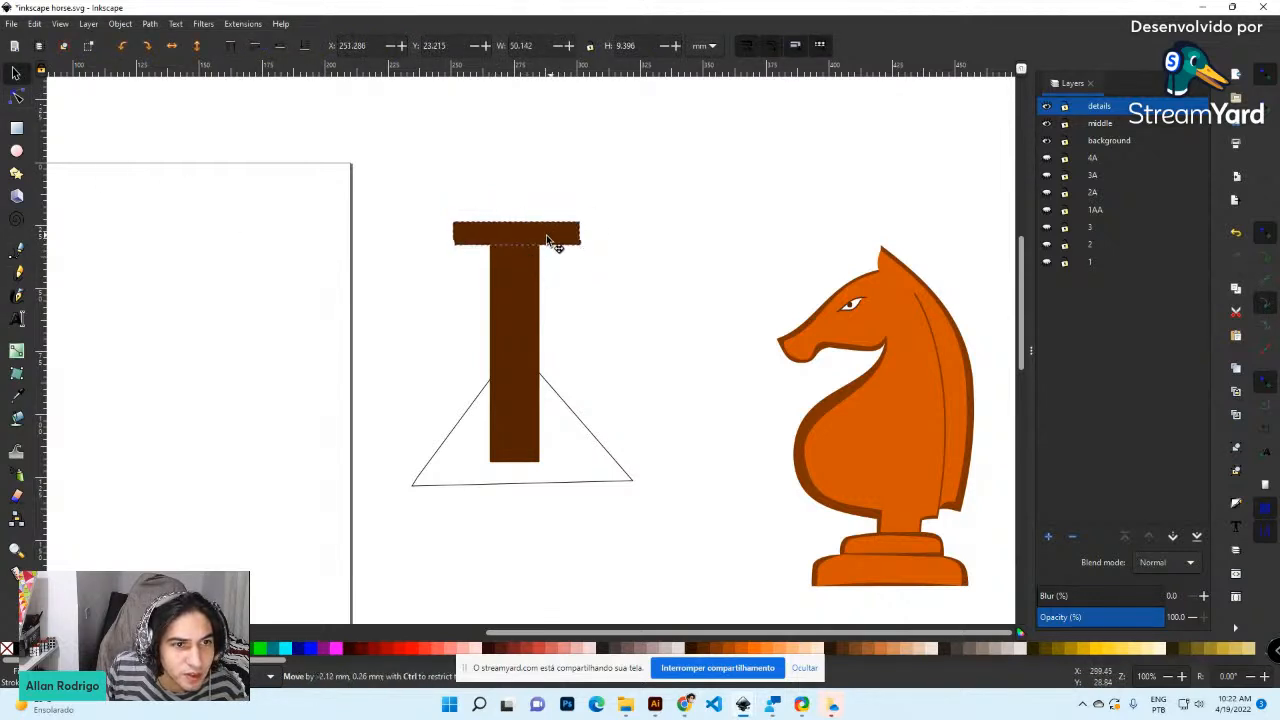
left_click(543, 352)
left_click_drag(543, 352, 517, 349)
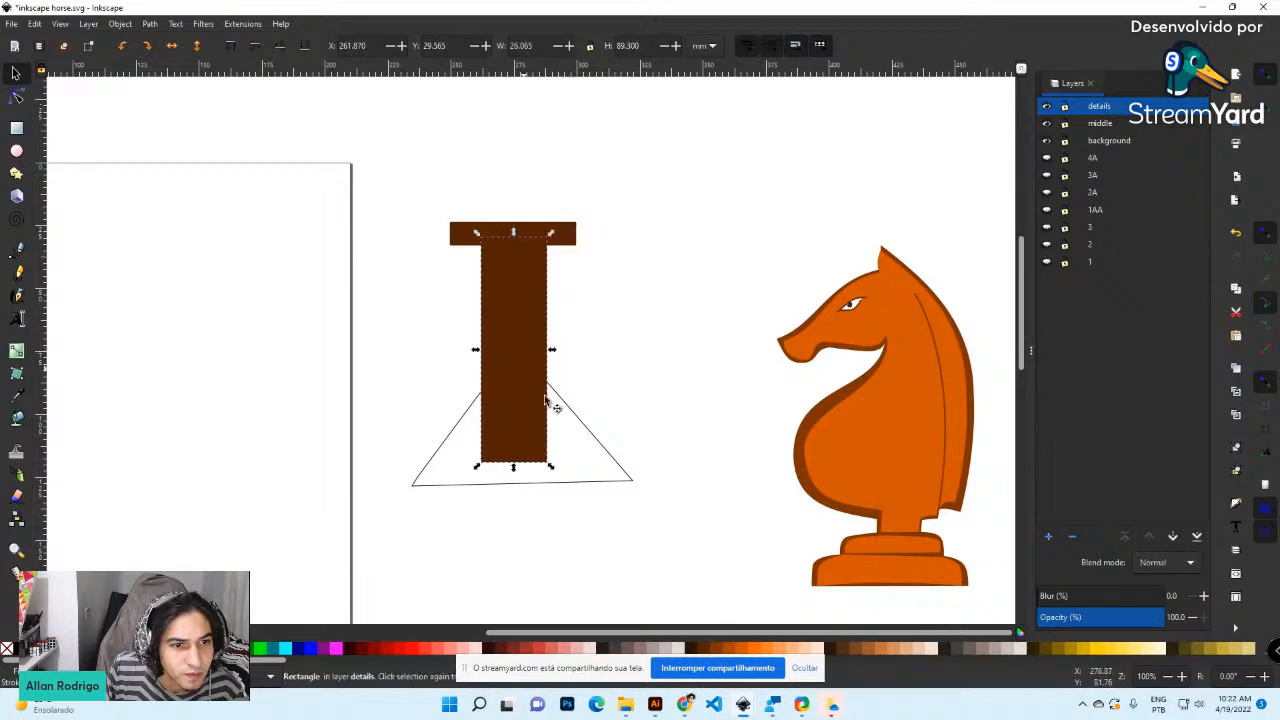
Delete the triangle's extra lower-left node and pull both base handles downward to curve its lower edge
left_click(583, 487)
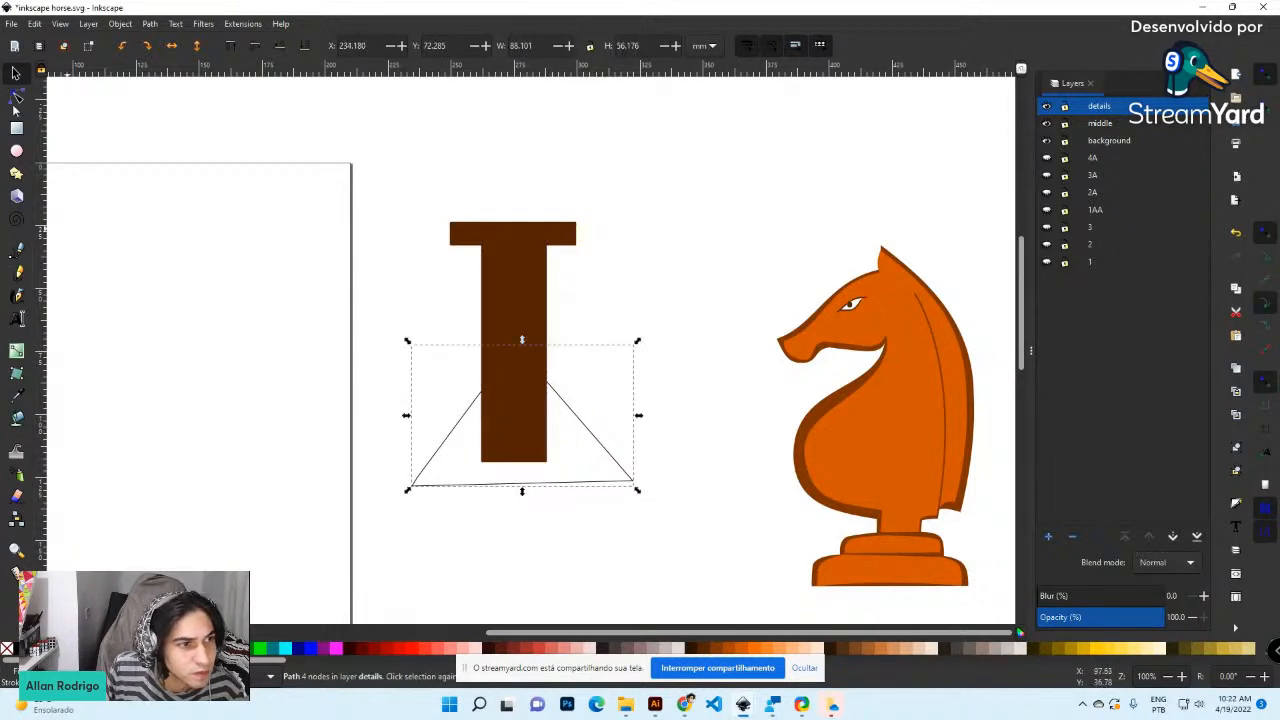
left_click(15, 97)
left_click_drag(366, 546, 668, 475)
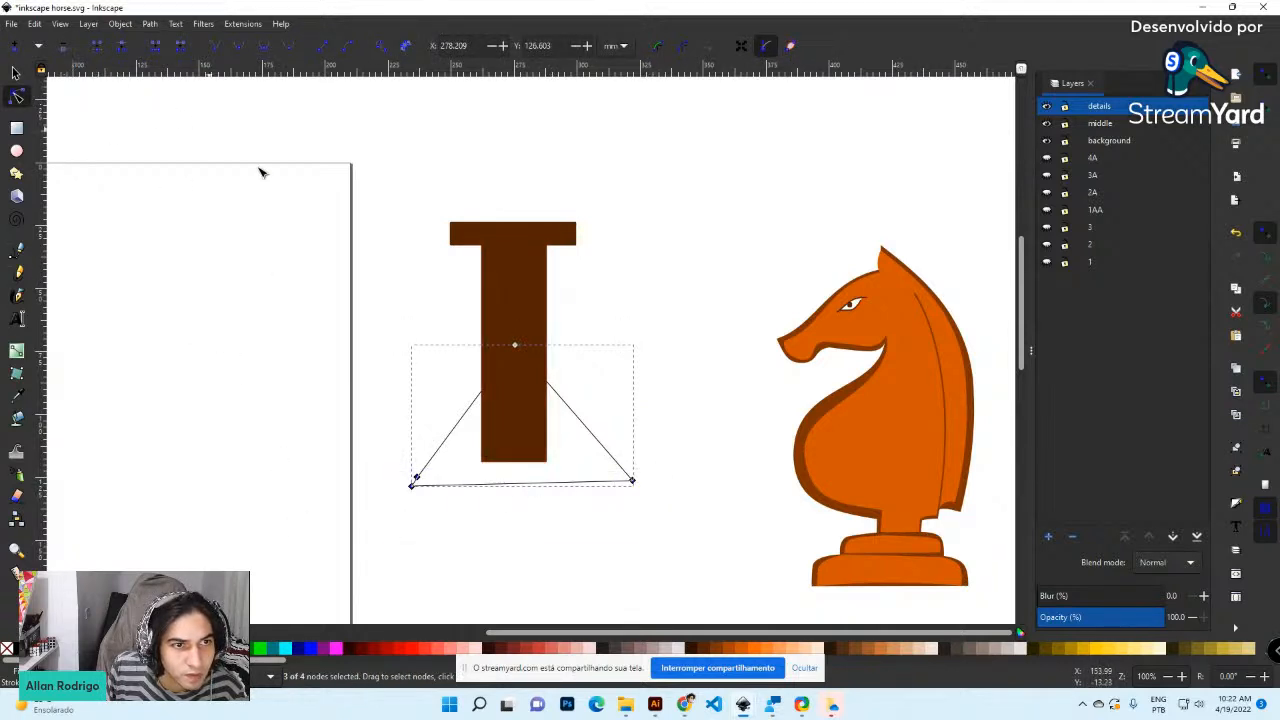
left_click(442, 498)
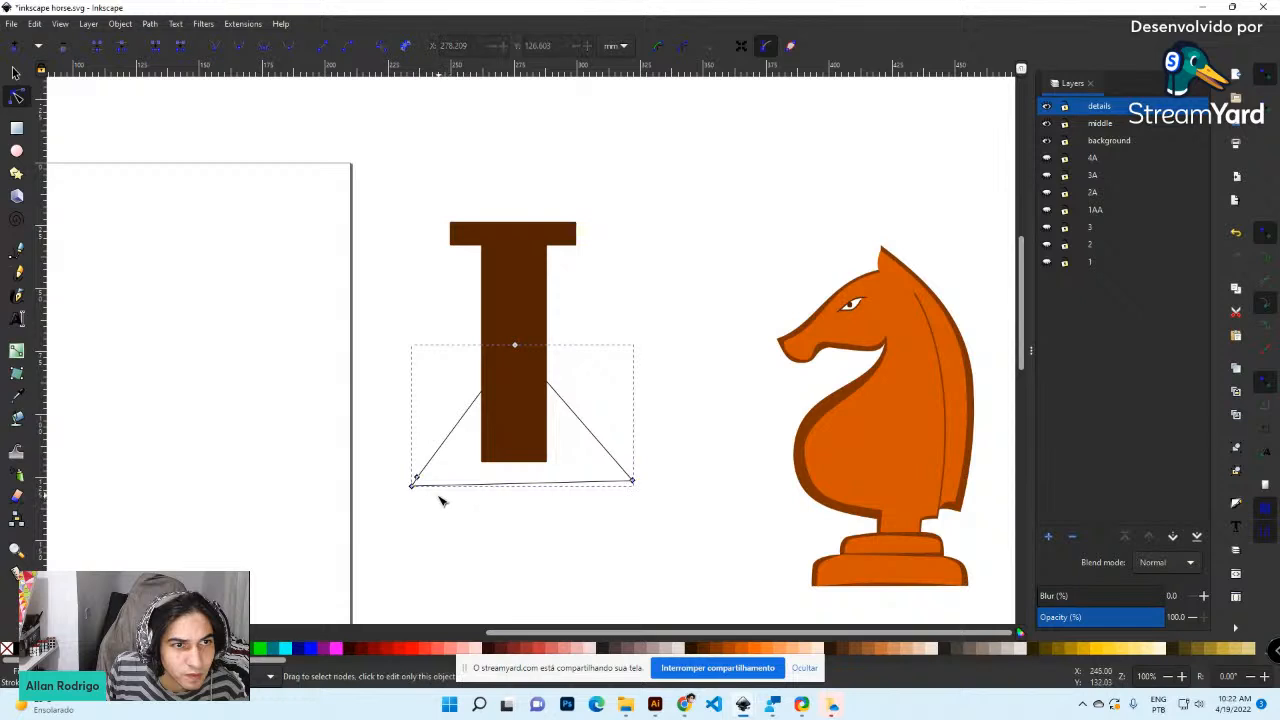
left_click(414, 489)
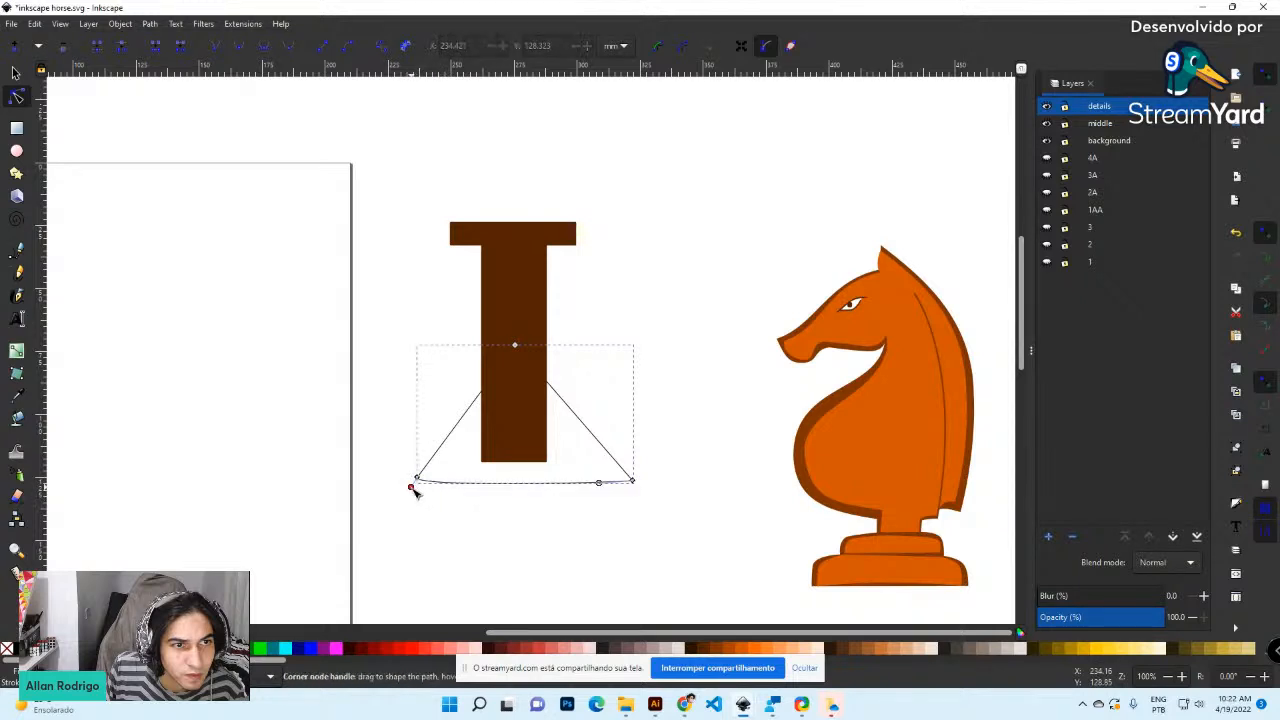
left_click_drag(598, 484, 633, 499)
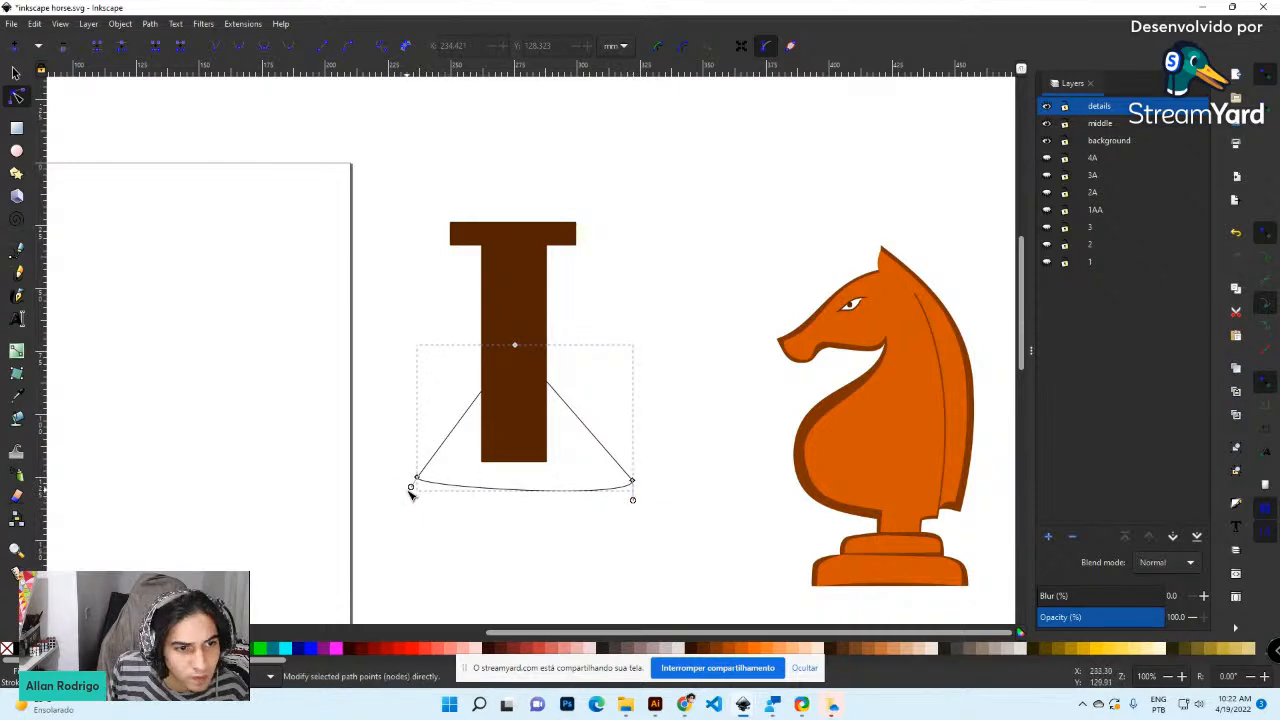
left_click_drag(412, 490, 408, 505)
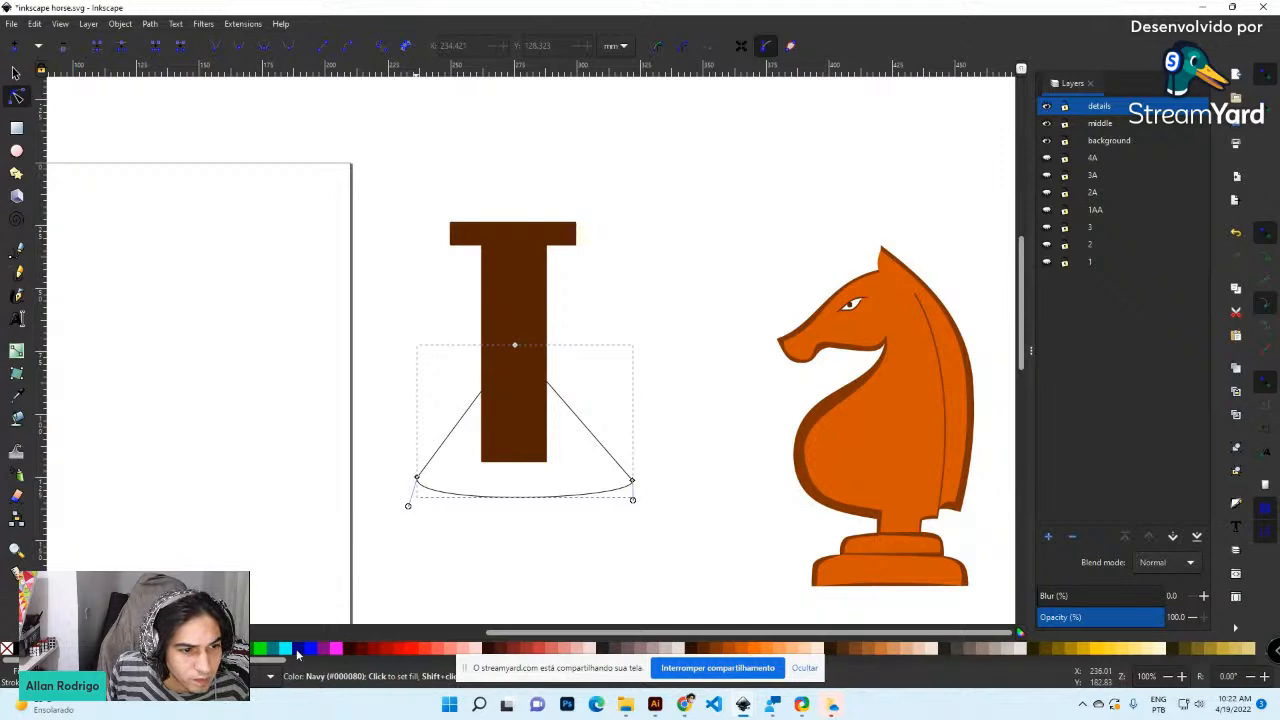
Fill the curved-base triangle with light blue #00CCFF
scroll(1076, 656, "down", 10)
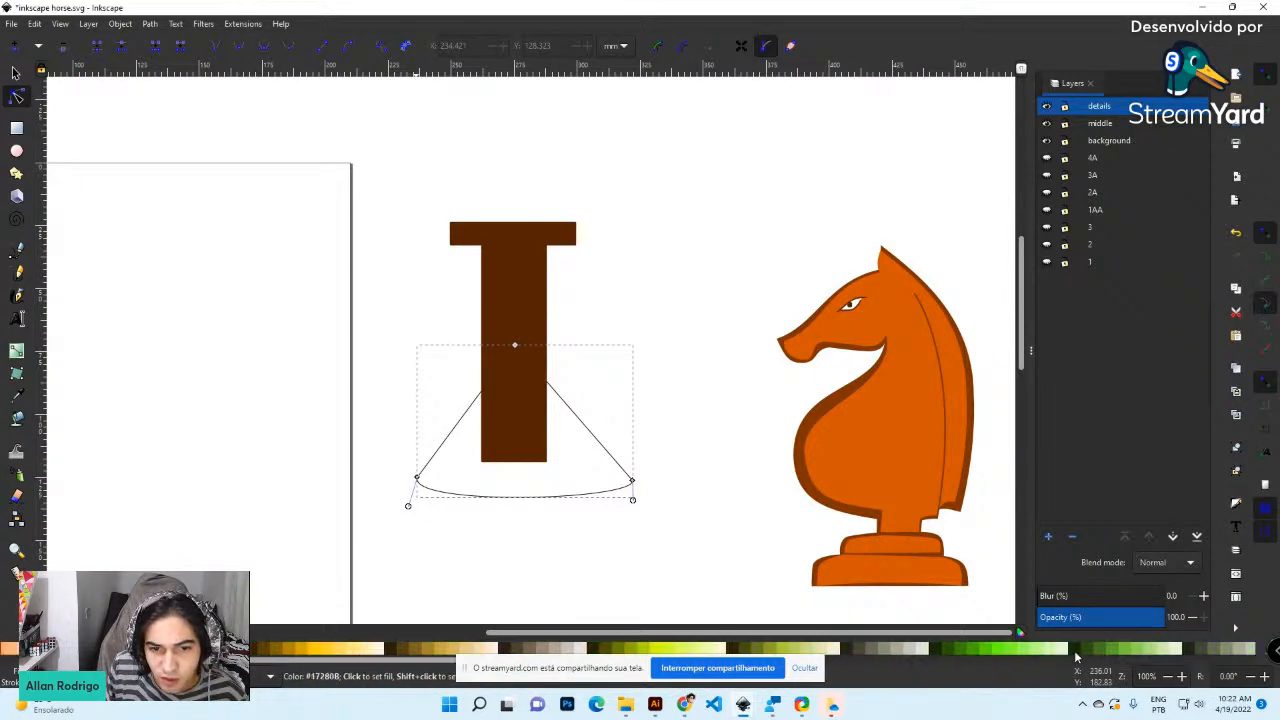
left_click(948, 656)
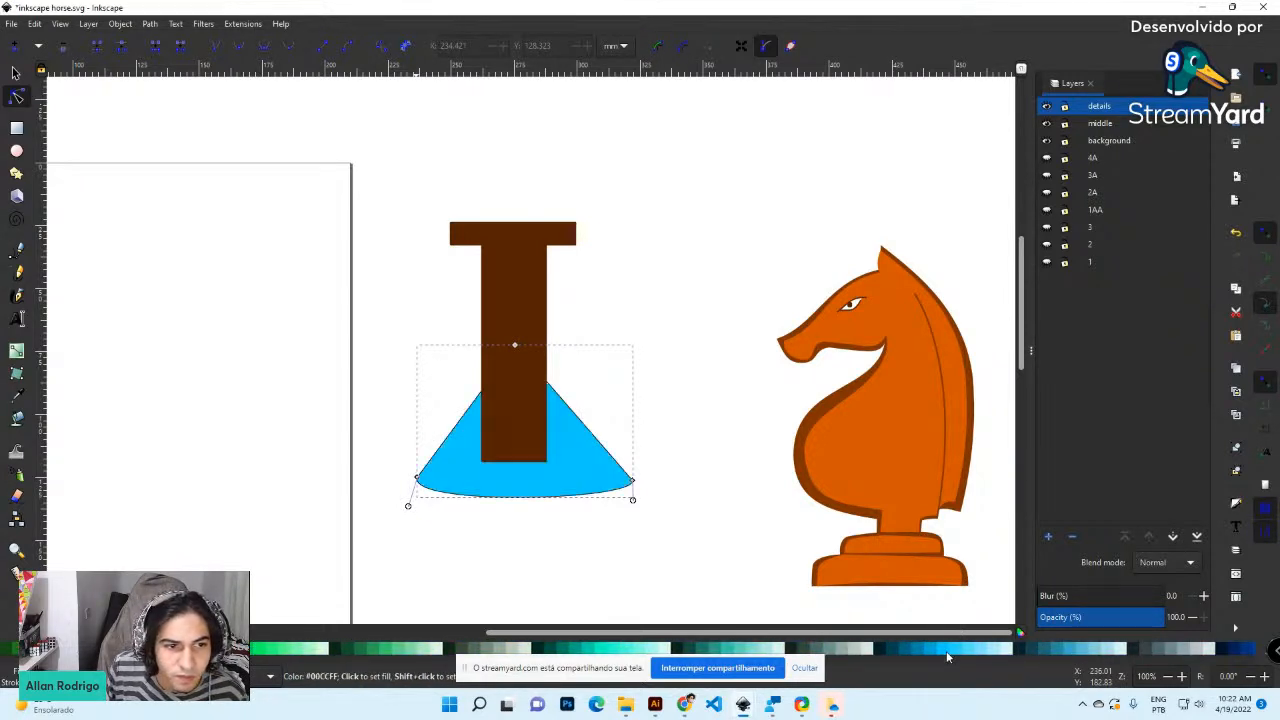
left_click(532, 338)
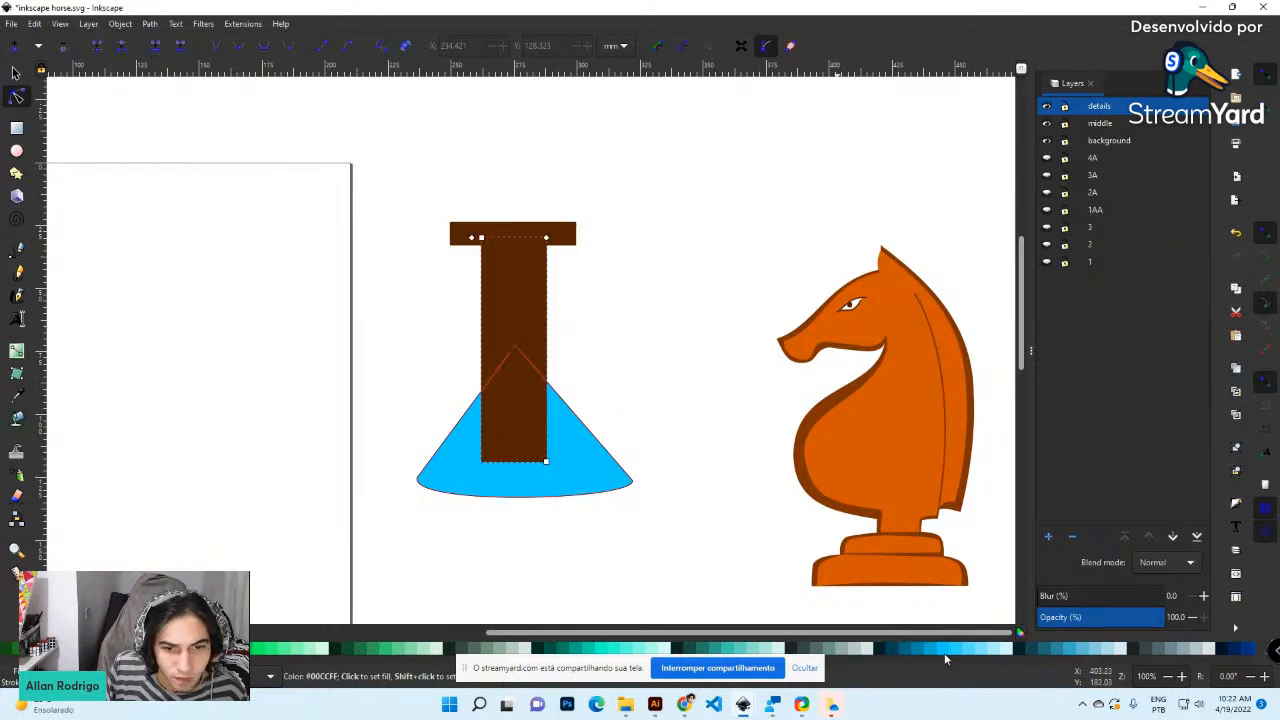
key("i")
left_click(510, 488)
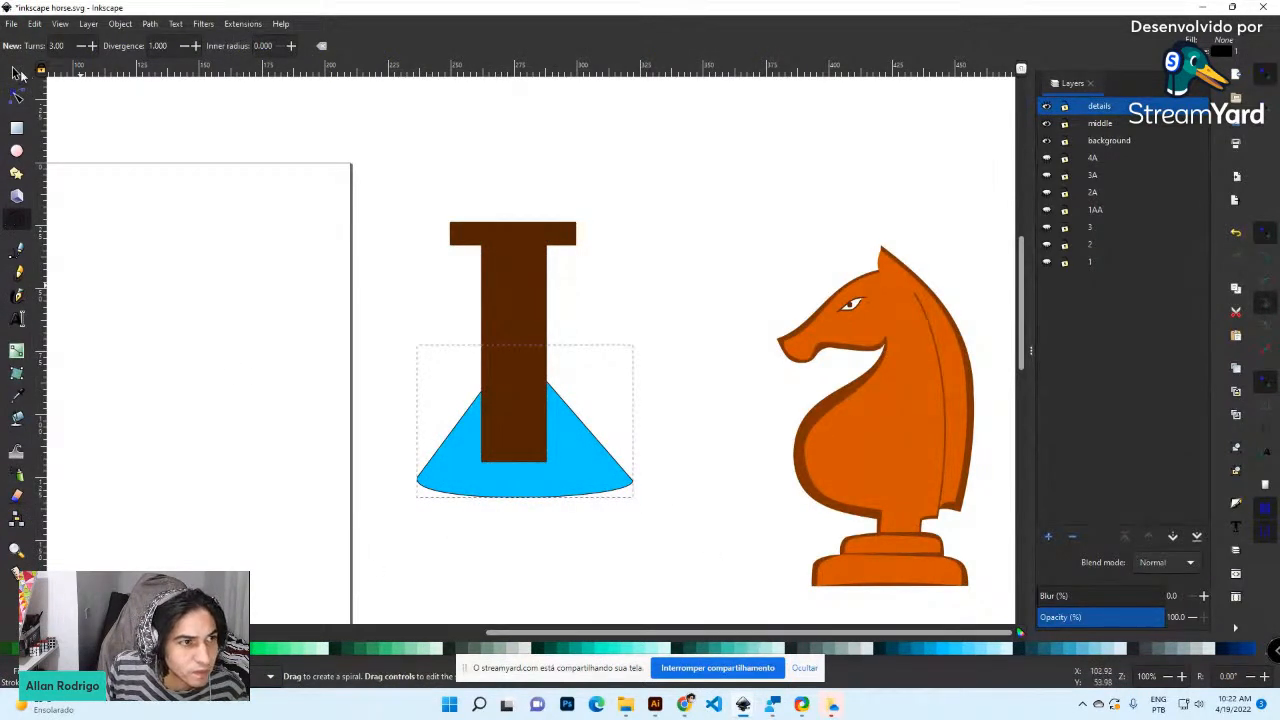
Copy the triangle's light blue fill to the brown stem and cap rectangles with the colour picker
left_click(16, 73)
left_click(540, 325)
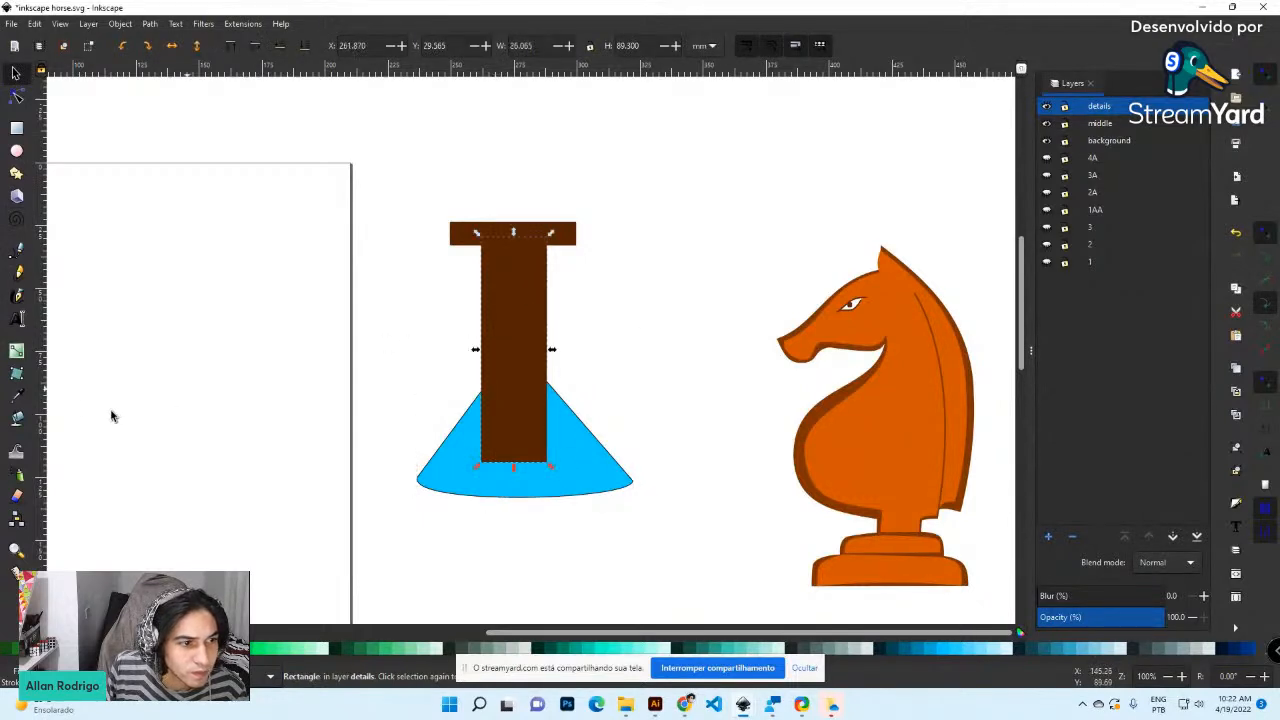
left_click(16, 396)
left_click(569, 474)
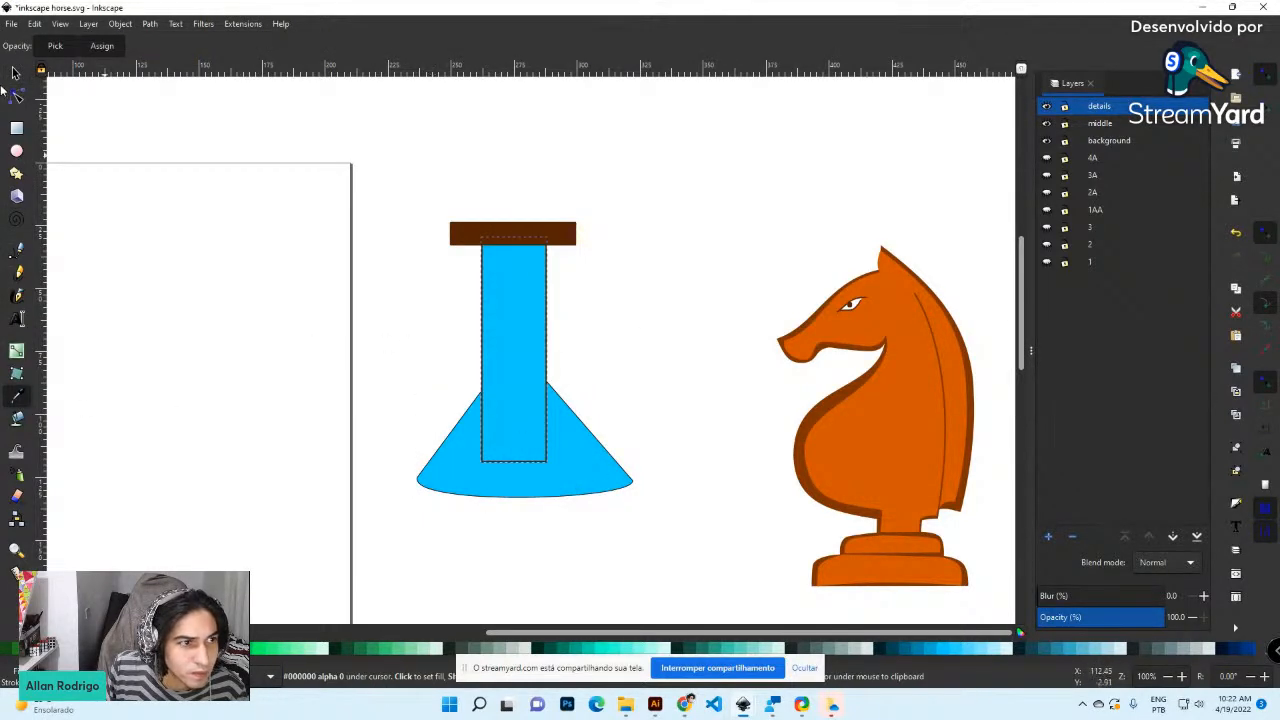
left_click(16, 73)
left_click(466, 234)
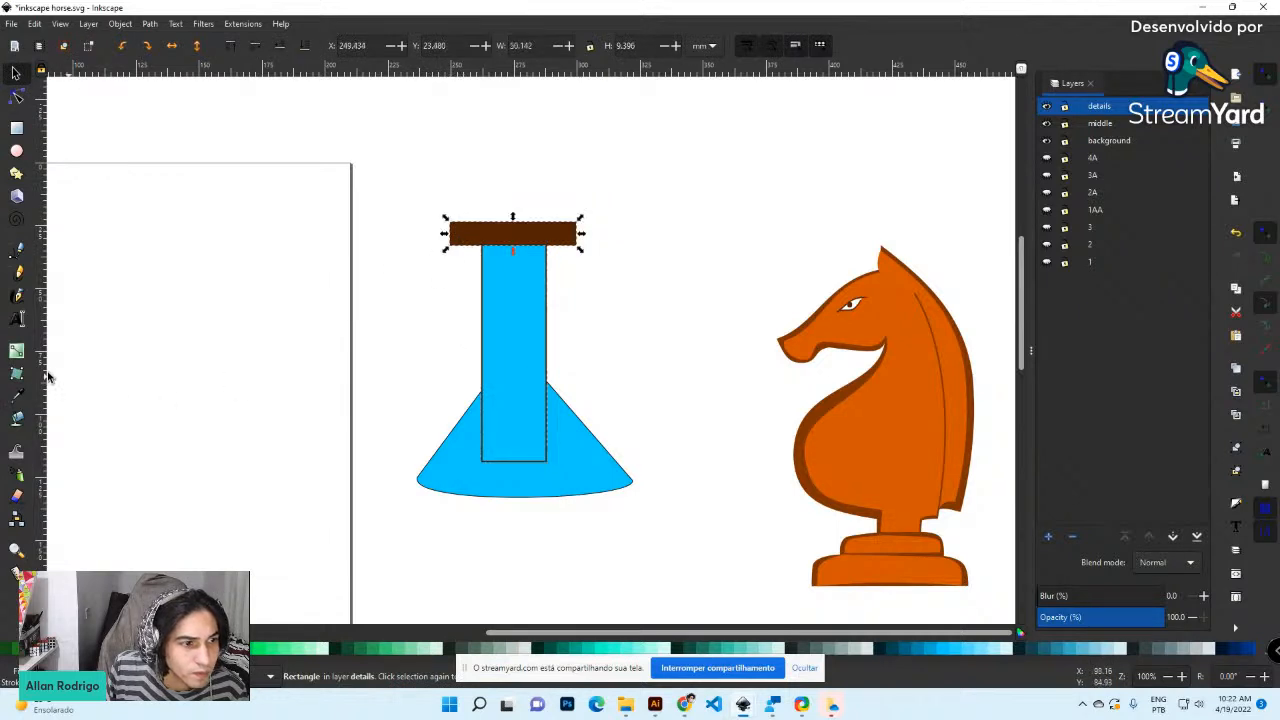
left_click(16, 398)
left_click(556, 482)
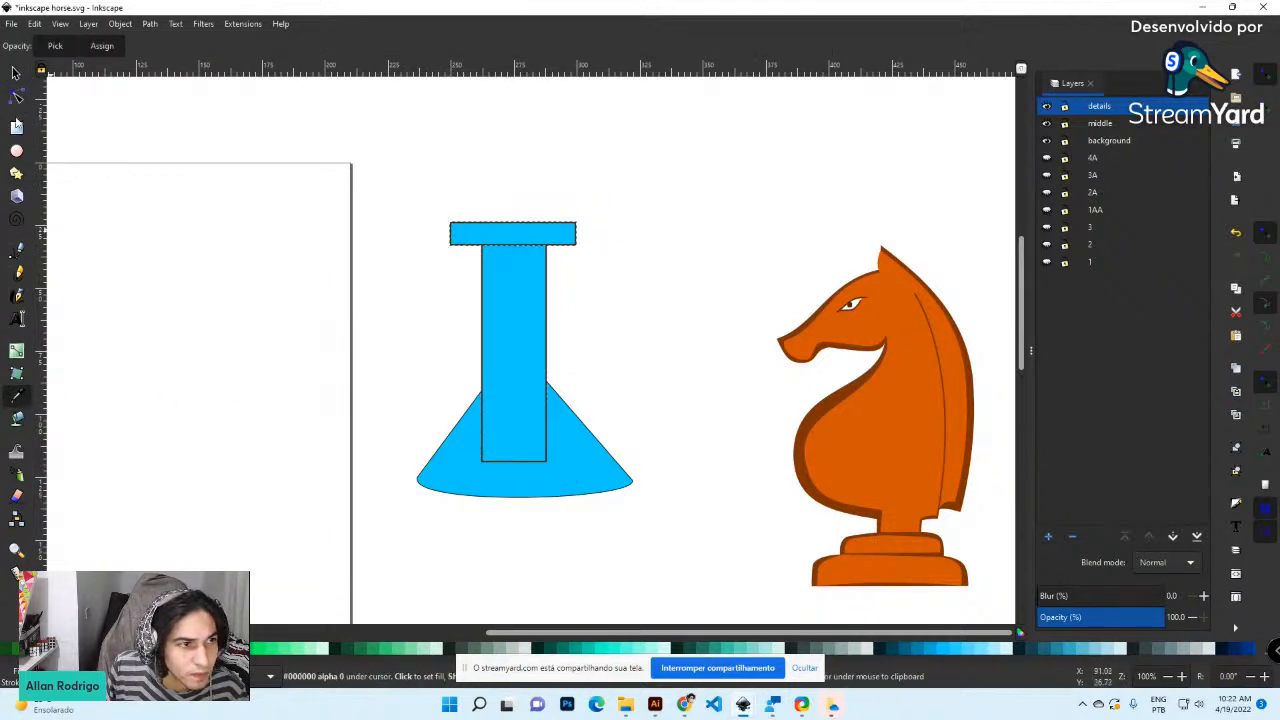
Nudge the flask's base down slightly and remove the outlines from its cap, stem and base
left_click(16, 73)
left_click_drag(600, 482, 598, 491)
left_click(617, 290)
left_click_drag(425, 205, 677, 571)
scroll(53, 632, "up", 11)
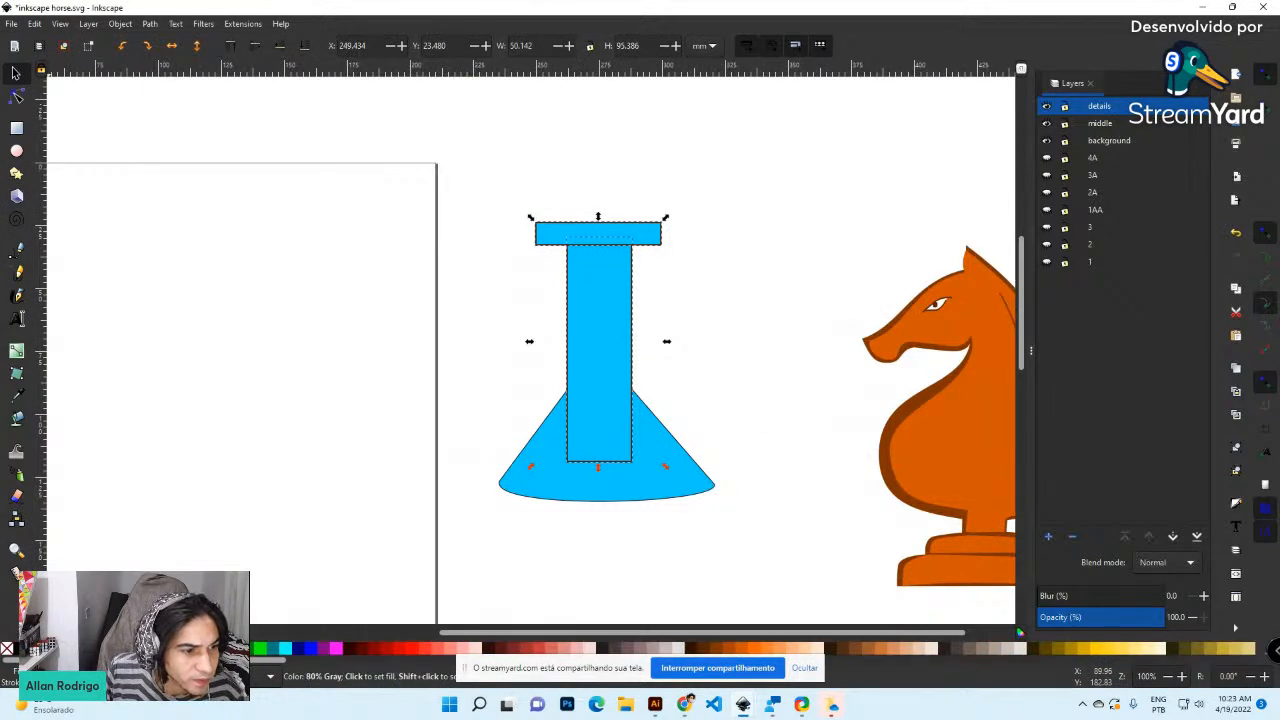
left_click(8, 648, "shift")
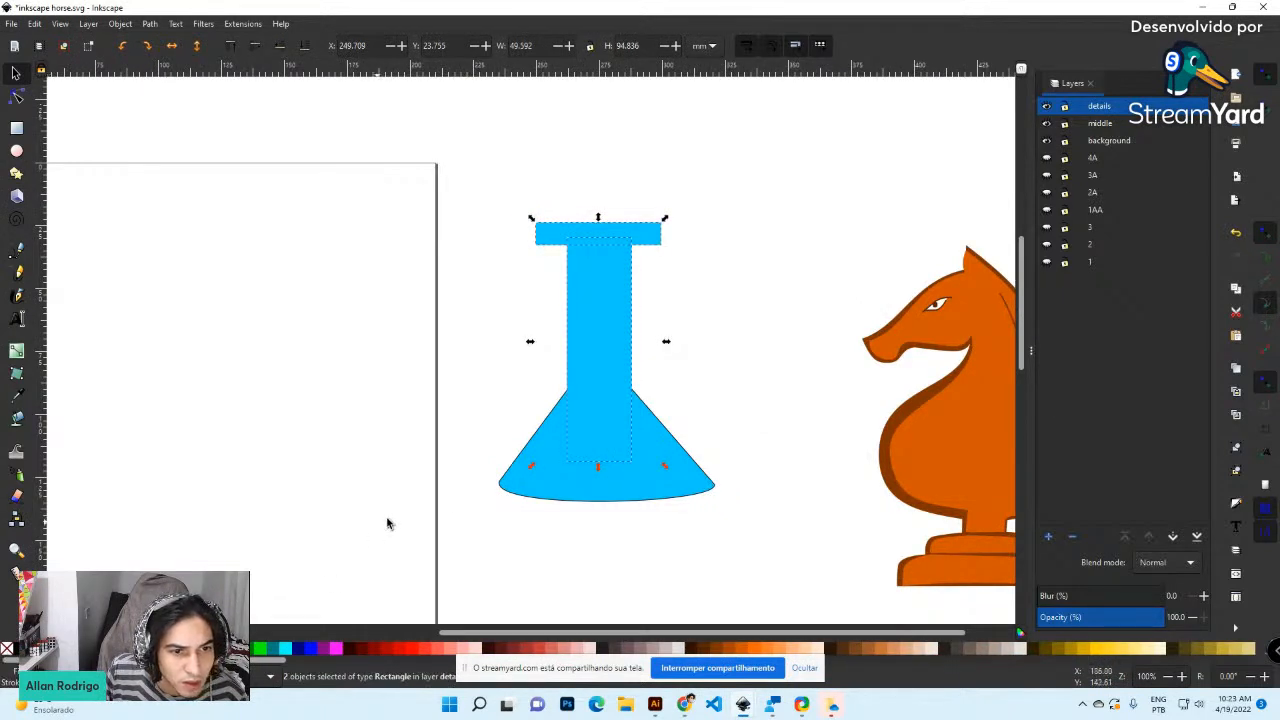
left_click(549, 495)
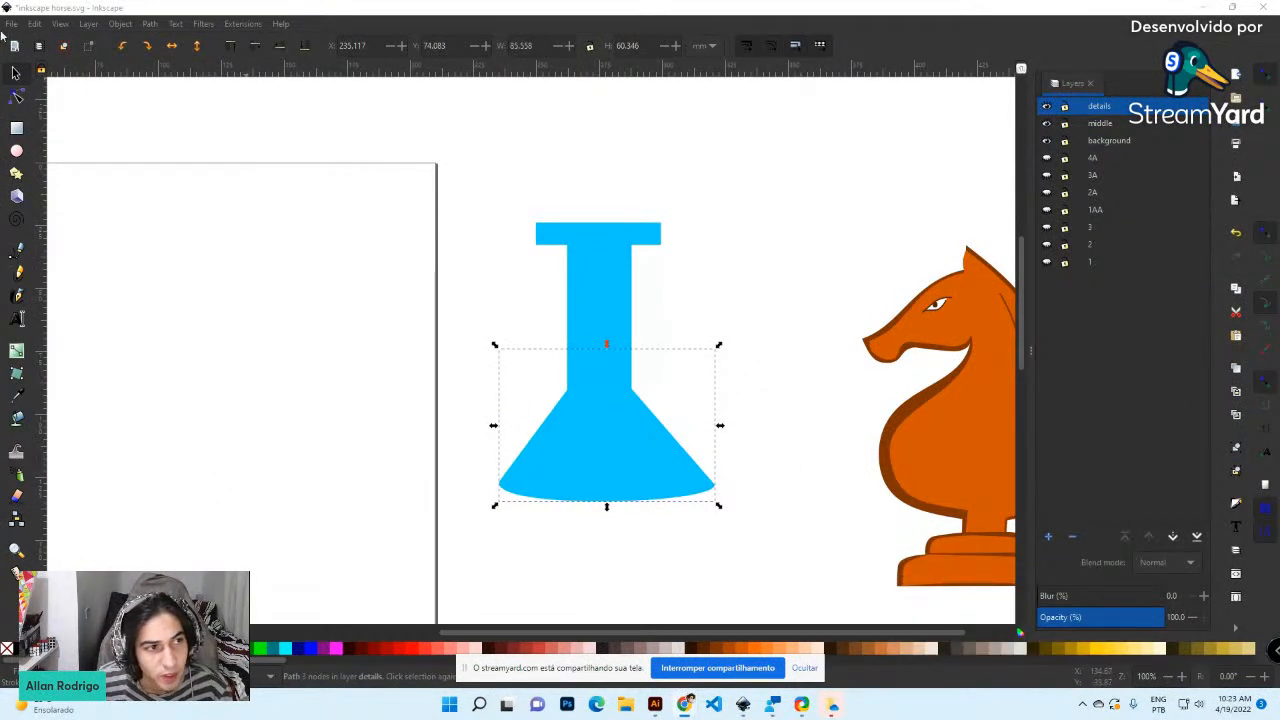
Place a duplicate of the flask's stem on the page beside the flask
left_click(651, 318)
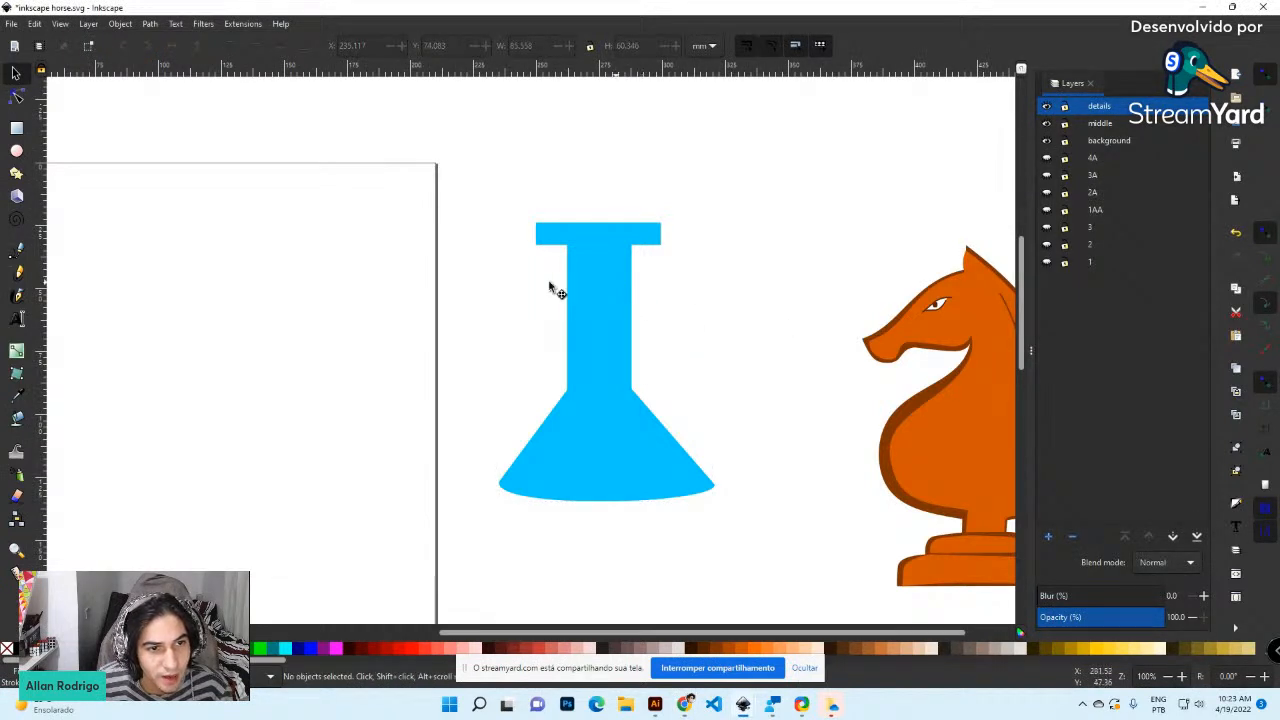
left_click_drag(614, 281, 431, 280)
key("ctrl+z")
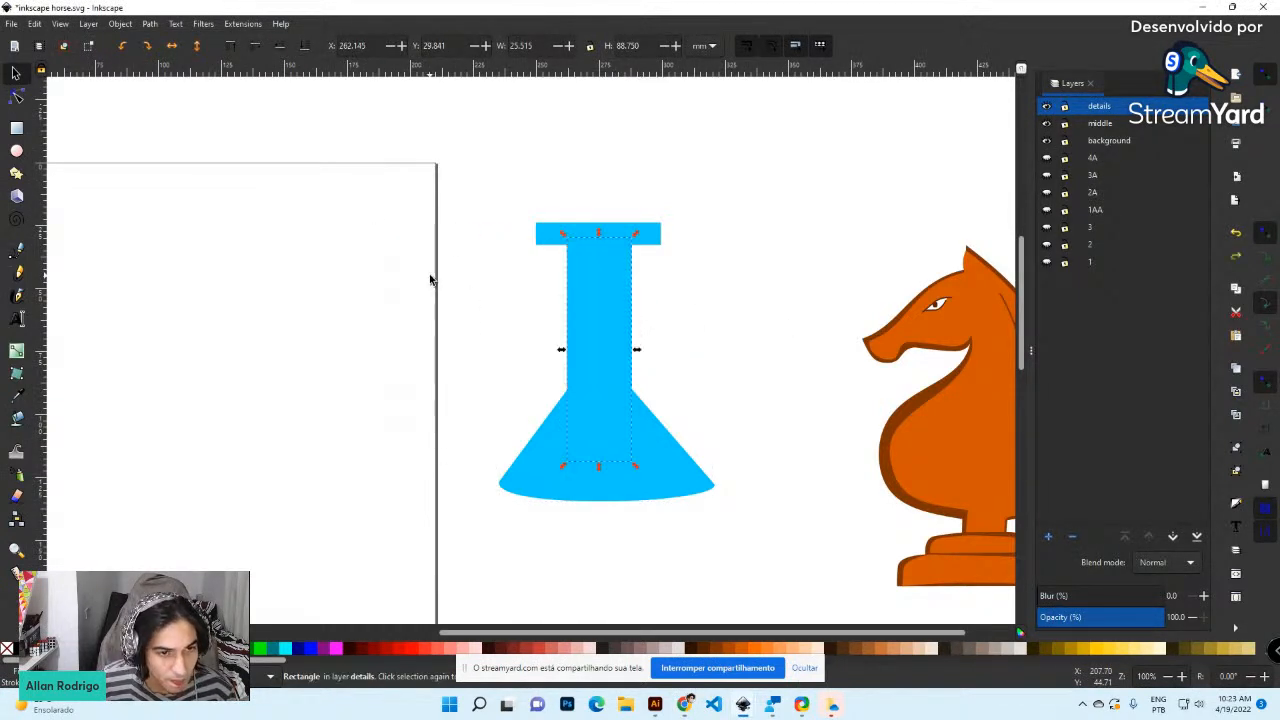
key("ctrl+shift+z")
left_click_drag(428, 277, 279, 307)
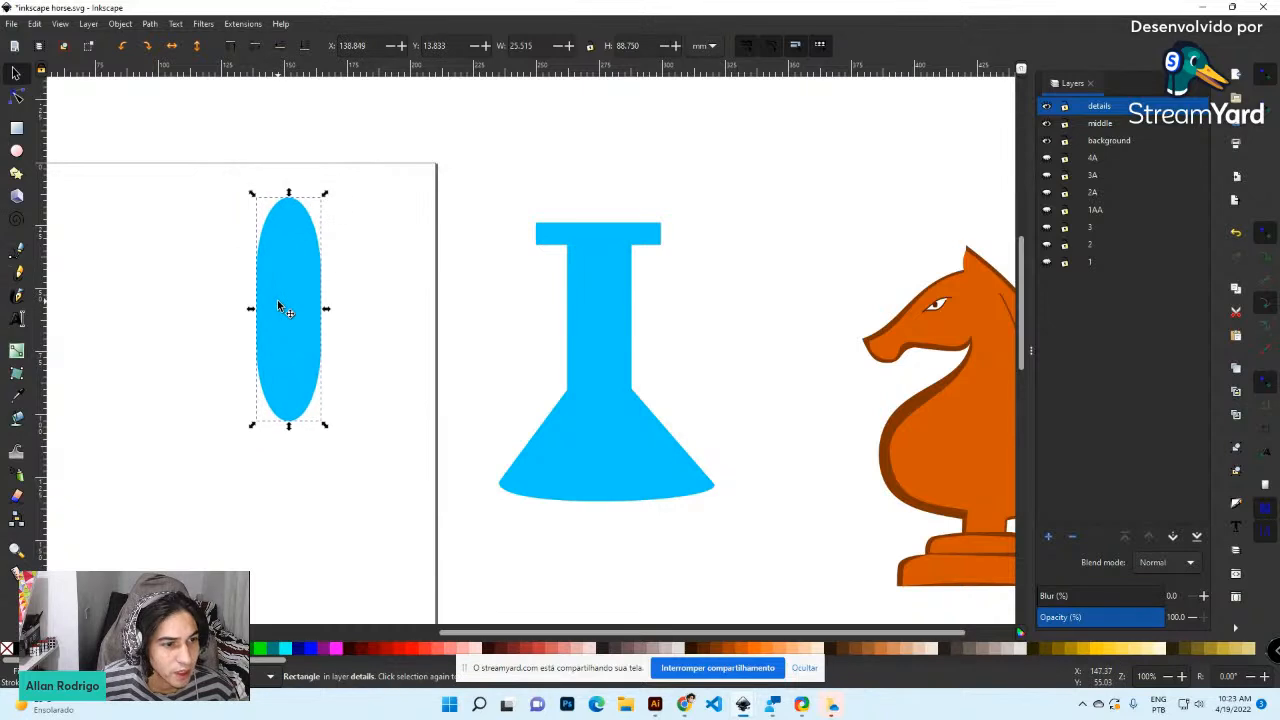
Fill the rounded stem copy on the page with green and give it a red outline
left_click(20, 648)
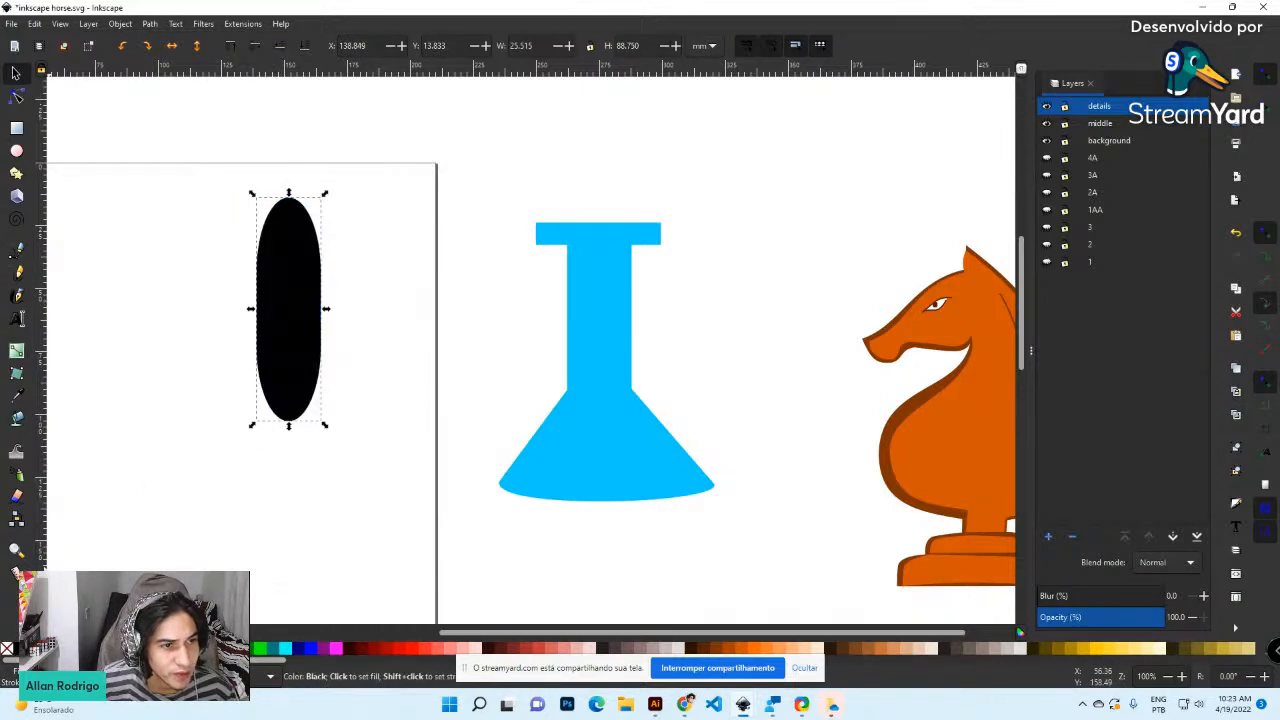
left_click(95, 648)
left_click(140, 648)
left_click(262, 648)
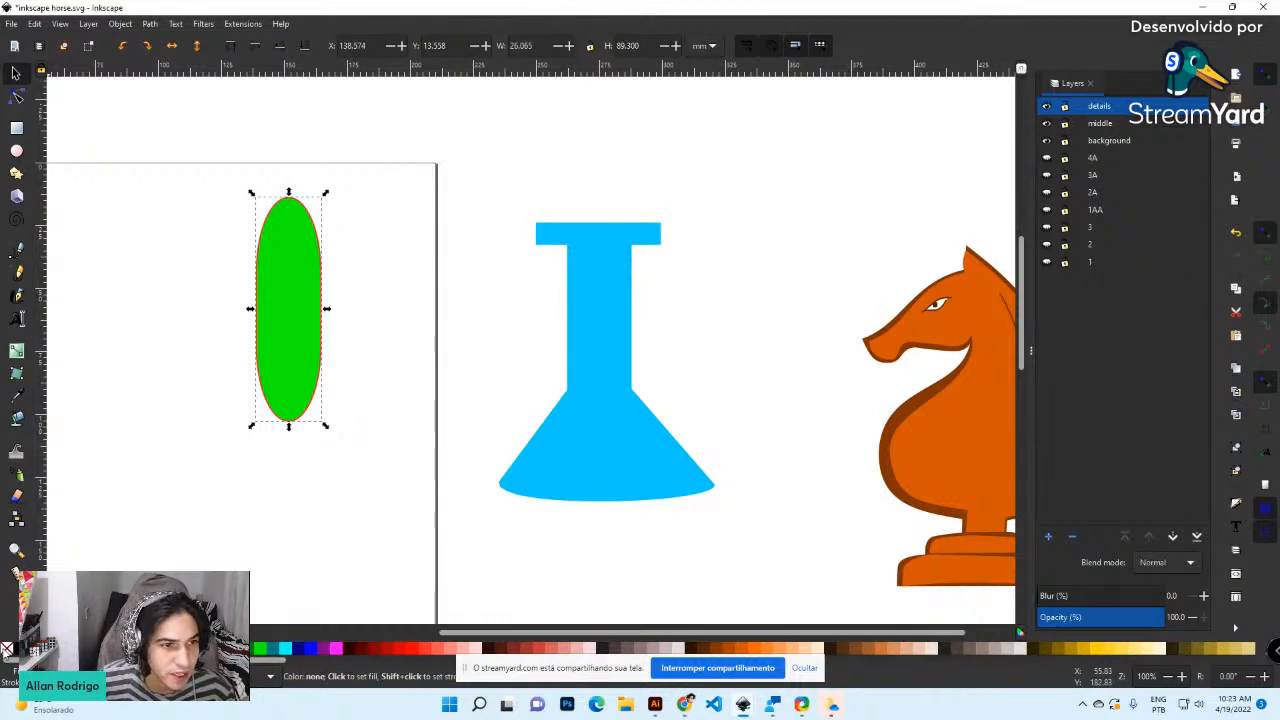
Remove the rounded copy's fill and outline, and delete it from the page
left_click(8, 650)
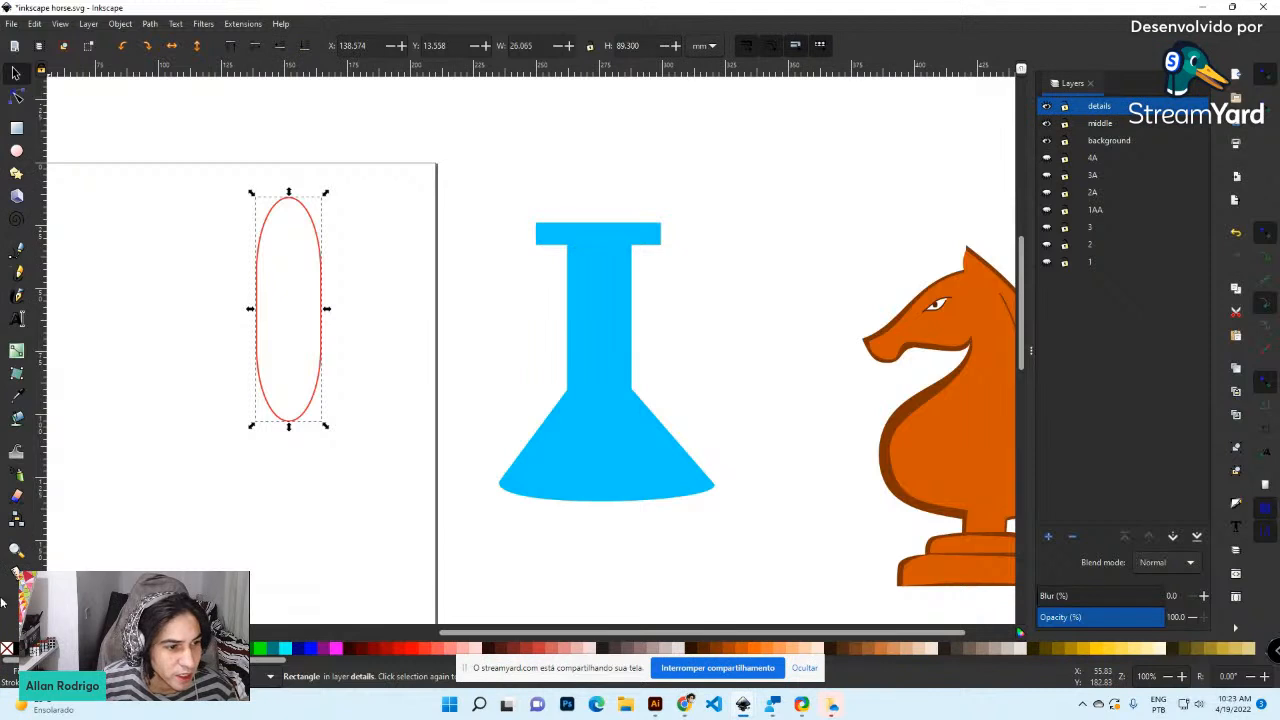
left_click(8, 650, "shift")
mouse_move(208, 170)
left_mouse_down()
mouse_move(263, 246)
mouse_move(381, 486)
left_mouse_up()
key("Delete")
Select the flask's cap, stem and base together and merge them with Union
left_click_drag(481, 193, 740, 521)
left_click(648, 463)
left_click_drag(455, 172, 767, 534)
left_click_drag(383, 134, 772, 558)
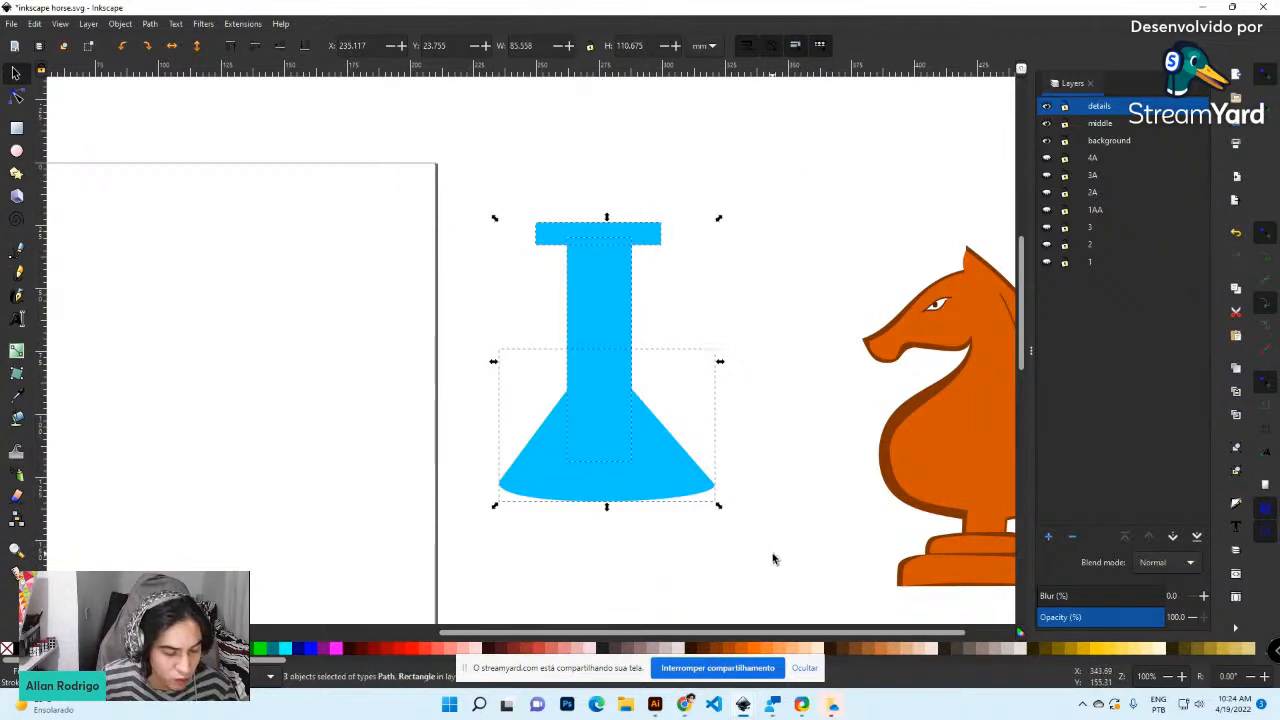
key("ctrl+plus")
key("Escape")
Undo the flask union and the rounded copy's deletion, restoring its red outline and green fill
key("ctrl+z")
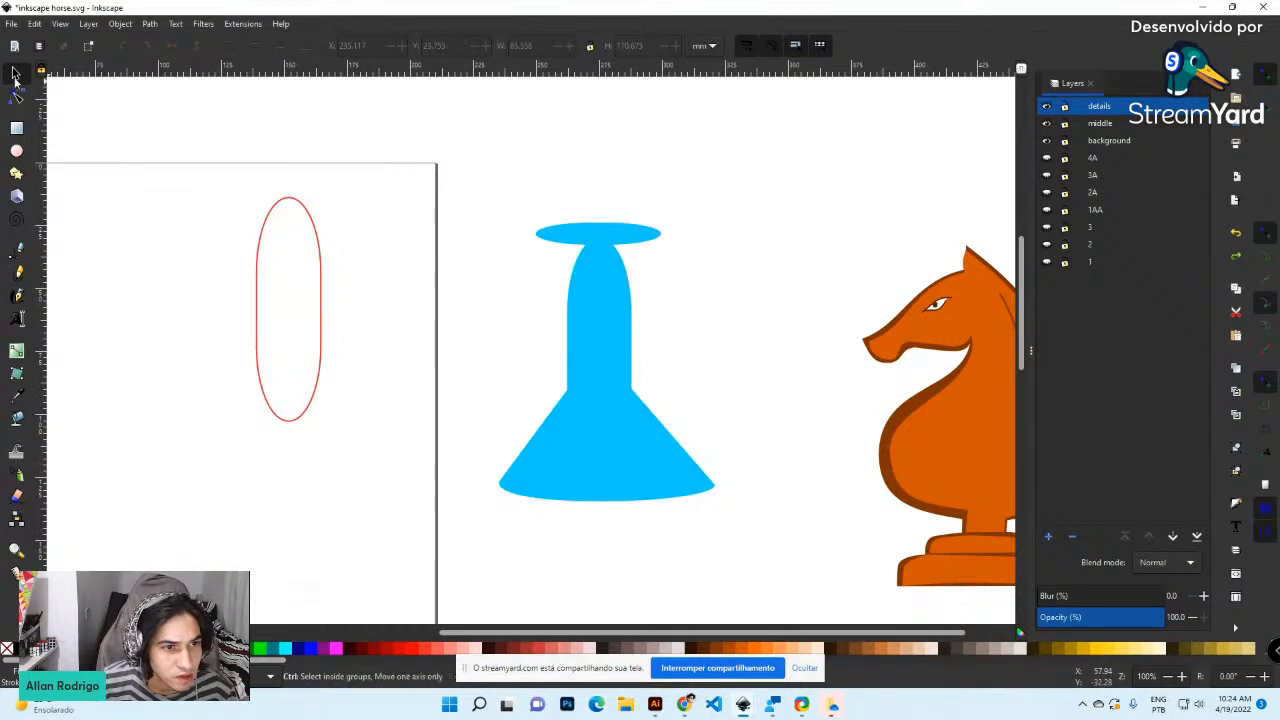
key("ctrl+z")
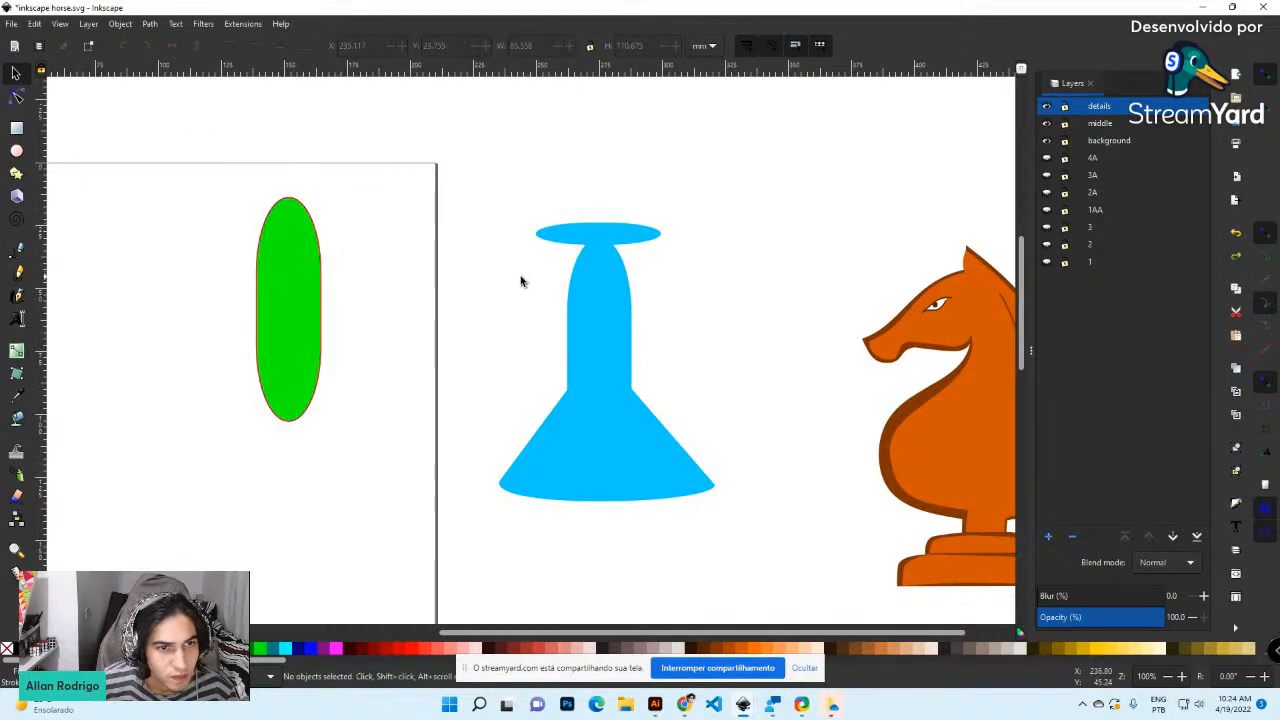
Undo back to the grouped blue flask without the green rounded copy, and ungroup the flask
key("ctrl+z")
left_click(594, 263)
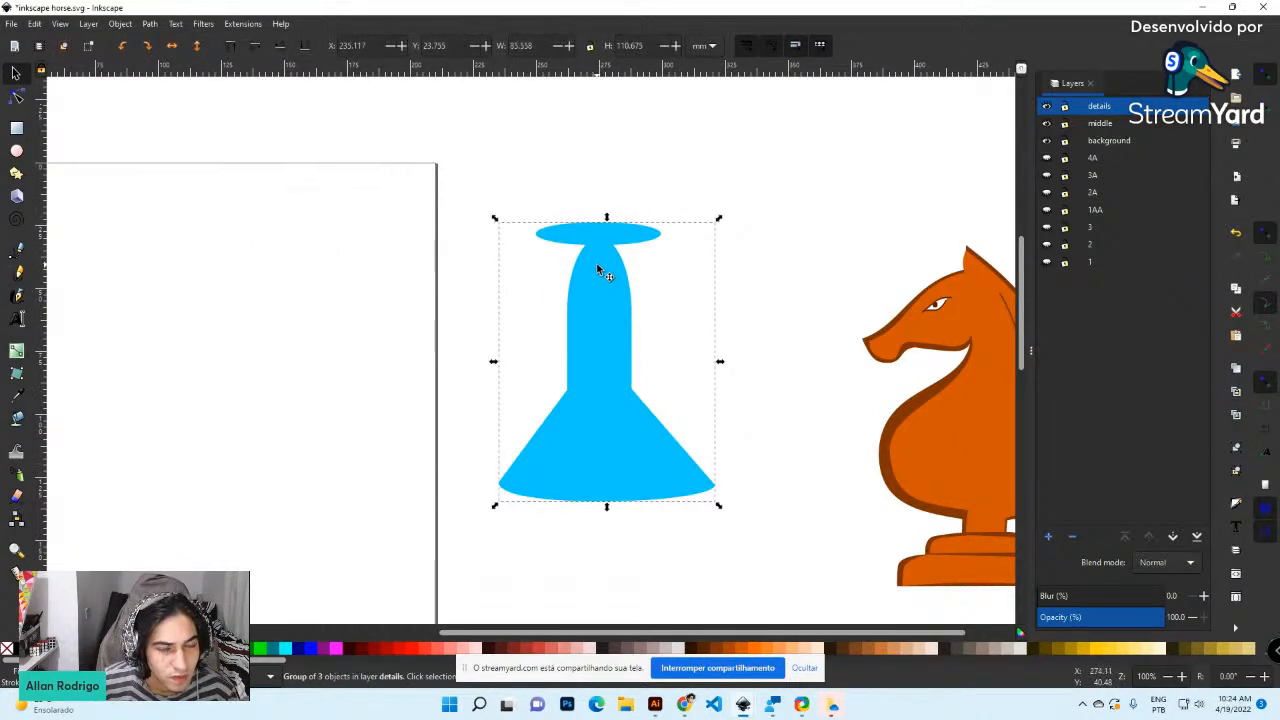
right_click(598, 268)
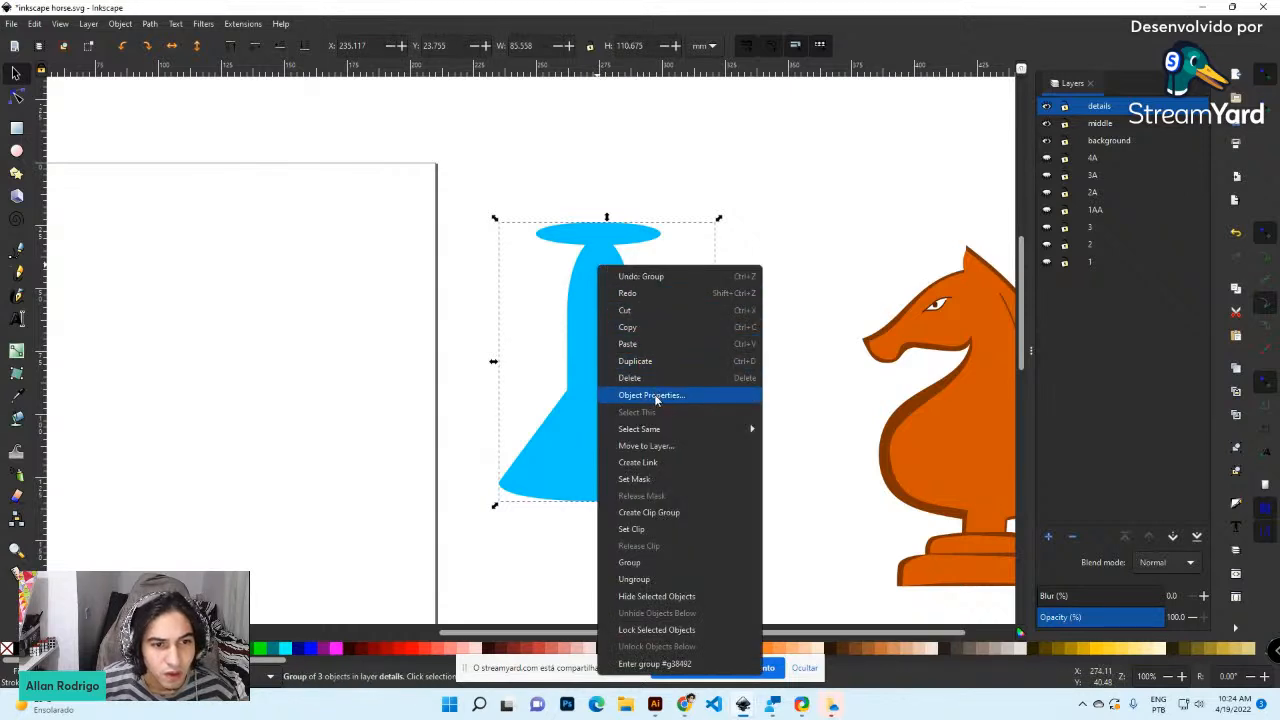
left_click(675, 579)
Remove the corner rounding from the blue flask's stem rectangle so its corners are square
left_click(706, 297)
left_click(609, 295)
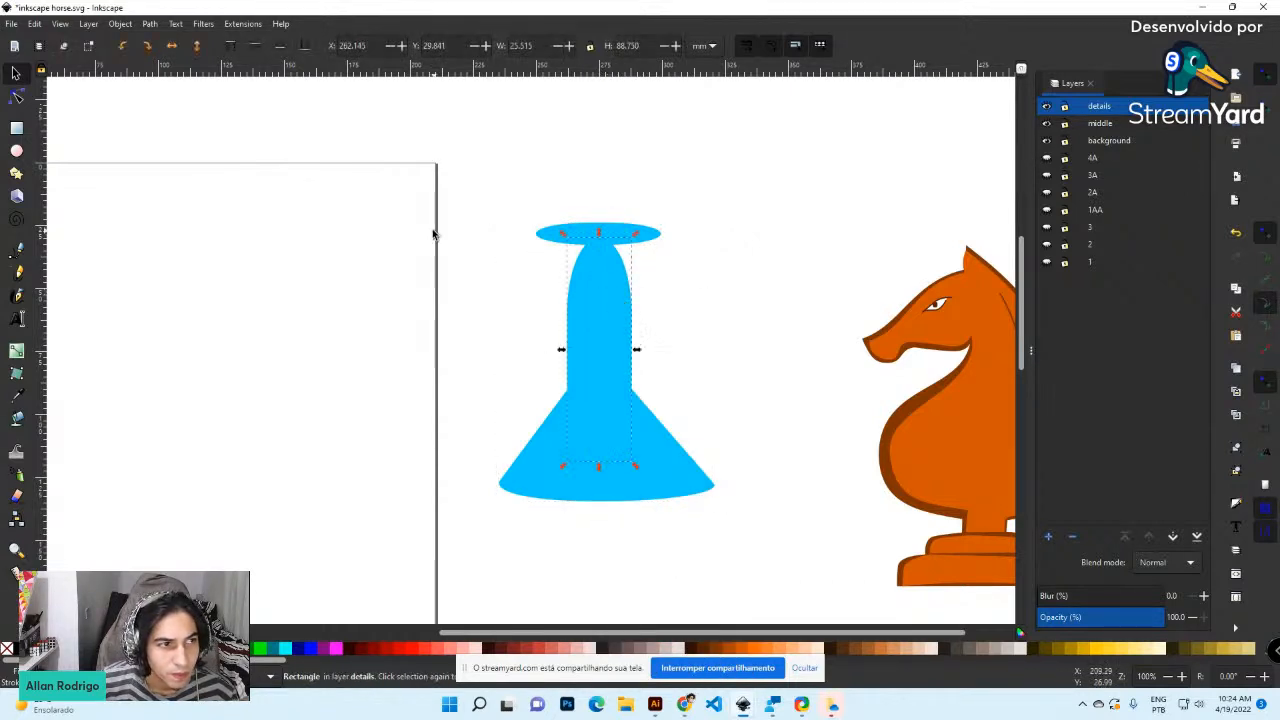
left_click(17, 97)
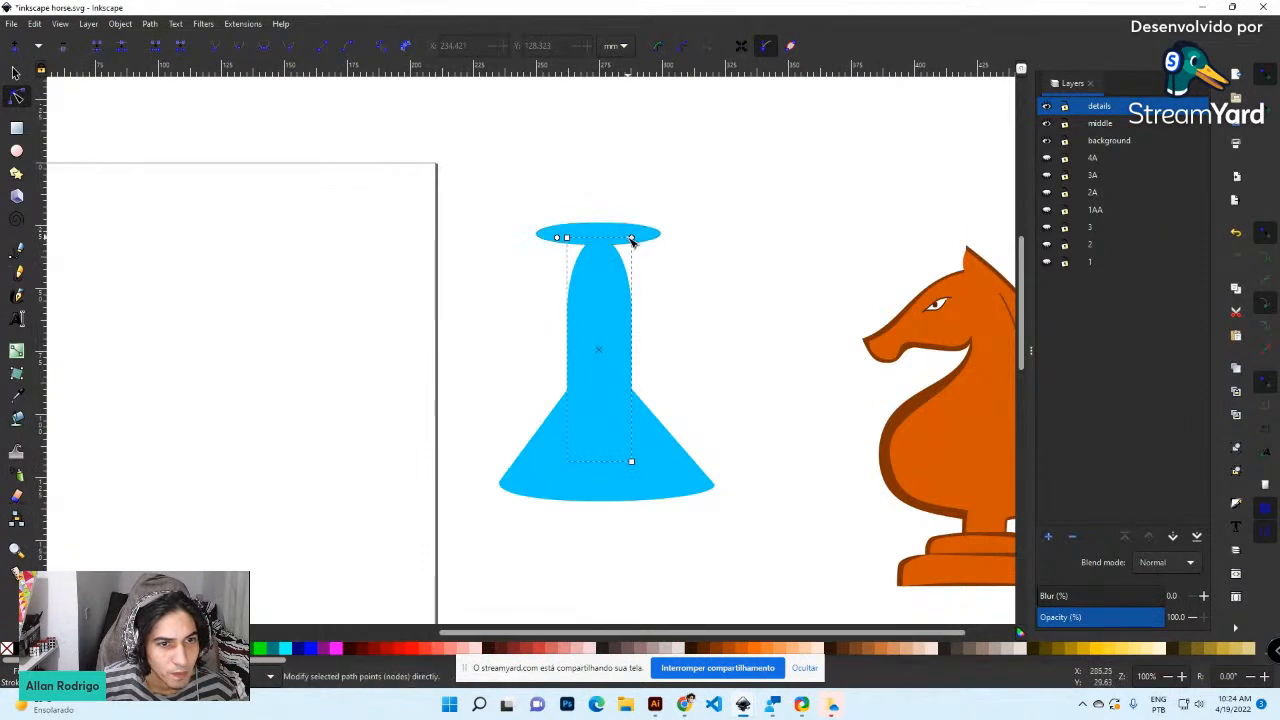
left_click_drag(632, 239, 647, 227)
left_click(323, 194)
Select the flask's cap, stem and base, and copy and paste them
key("s")
left_click_drag(492, 195, 755, 548)
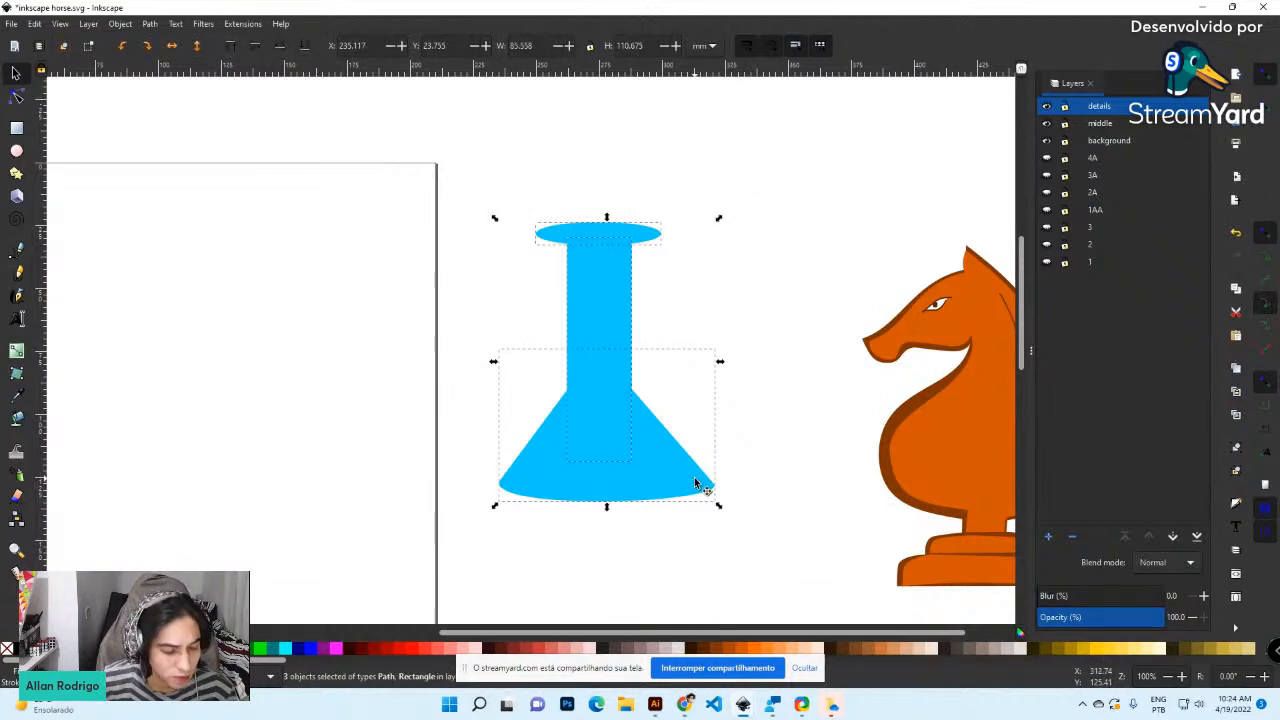
key("ctrl+c")
key("ctrl+v")
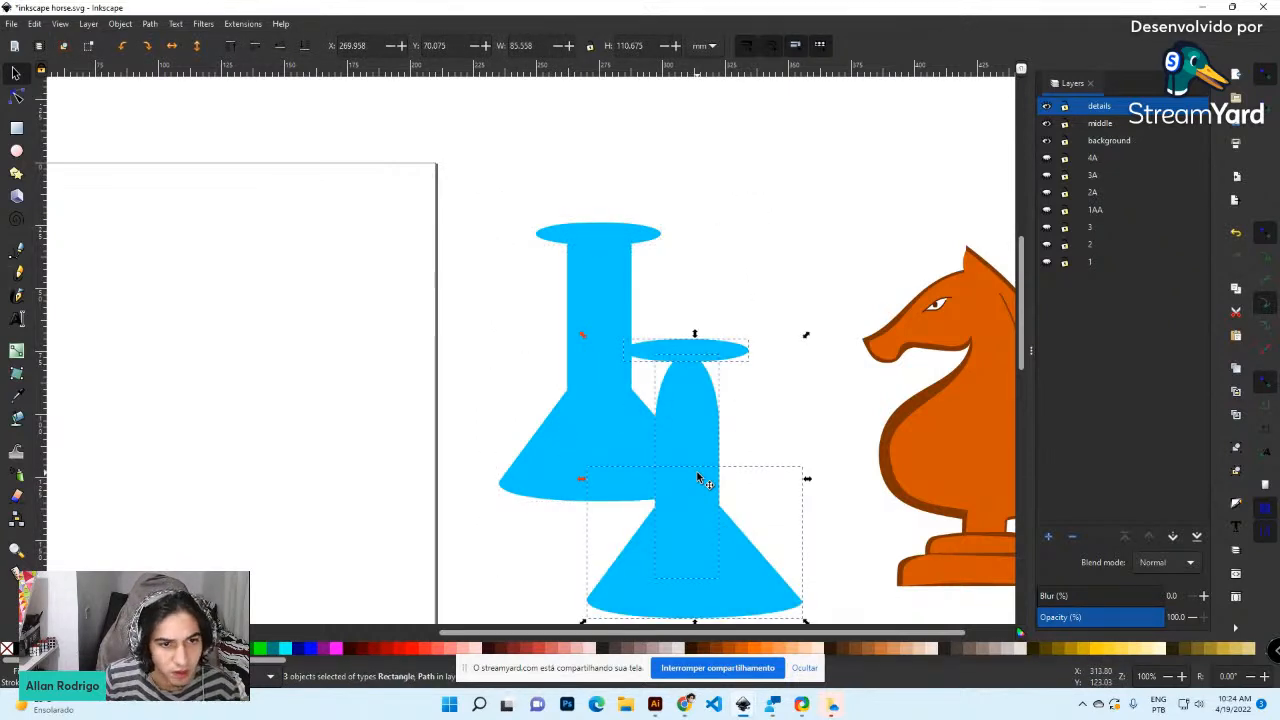
Move the pasted flask beside the original, across the page's edge, at about X 138 mm, Y 17 mm
key("shift+Left")
key("shift+Left")
key("shift+Left")
key("shift+Left")
key("shift+Left")
key("shift+Left")
key("shift+Left")
key("shift+Left")
key("shift+Left")
key("shift+Left")
key("shift+Left")
key("shift+Left")
key("shift+Left")
key("shift+Left")
key("shift+Left")
key("shift+Left")
key("shift+Left")
key("shift+Left")
key("shift+Left")
key("shift+Left")
key("shift+Left")
key("shift+Left")
key("shift+Left")
key("shift+Left")
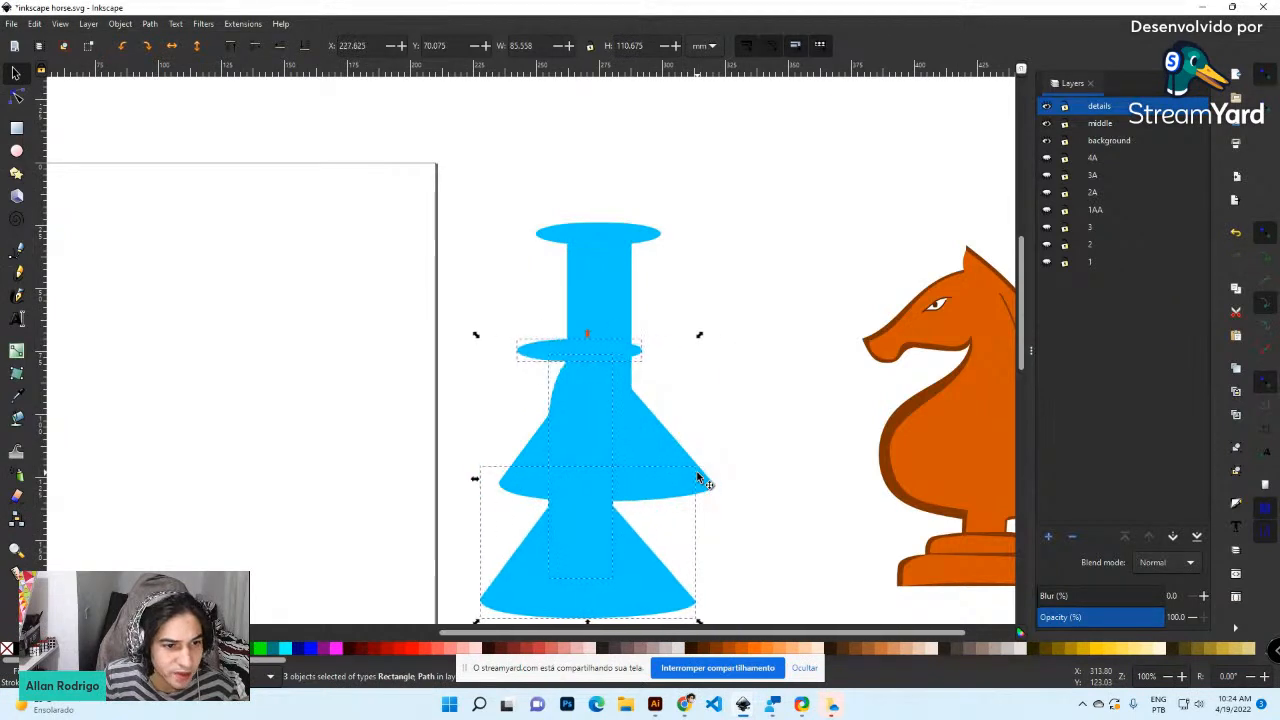
key("shift+Up")
key("shift+Up")
key("shift+Up")
key("shift+Up")
key("shift+Up")
key("shift+Up")
key("shift+Up")
key("shift+Up")
key("shift+Up")
key("shift+Up")
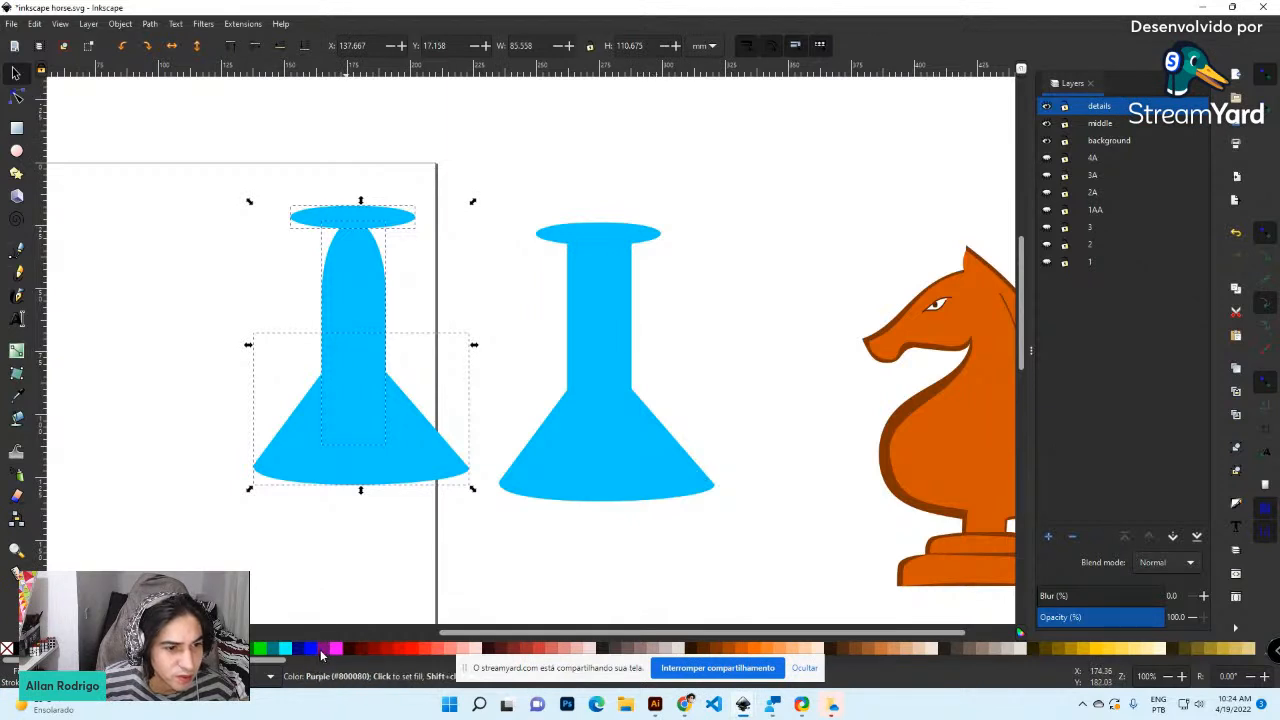
Recolour the flask copy with a gold #D4AA00 fill and no outline
left_click(1077, 651, "shift")
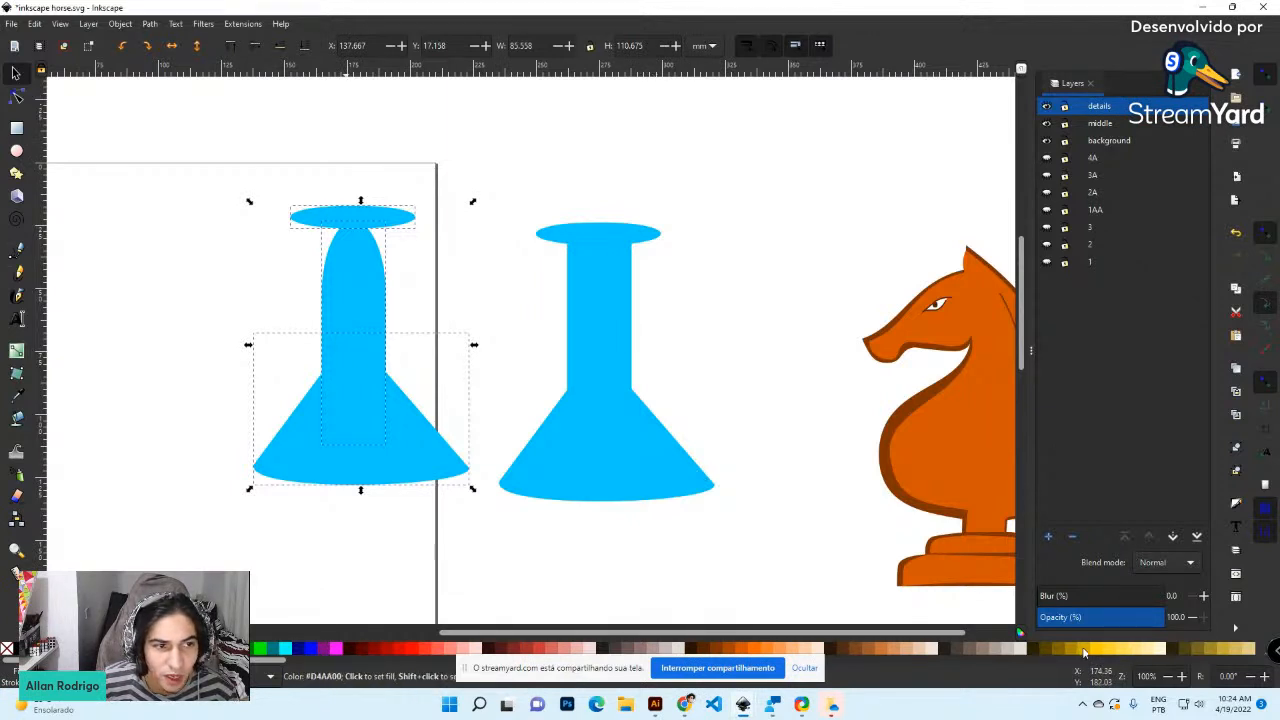
right_click(1083, 651)
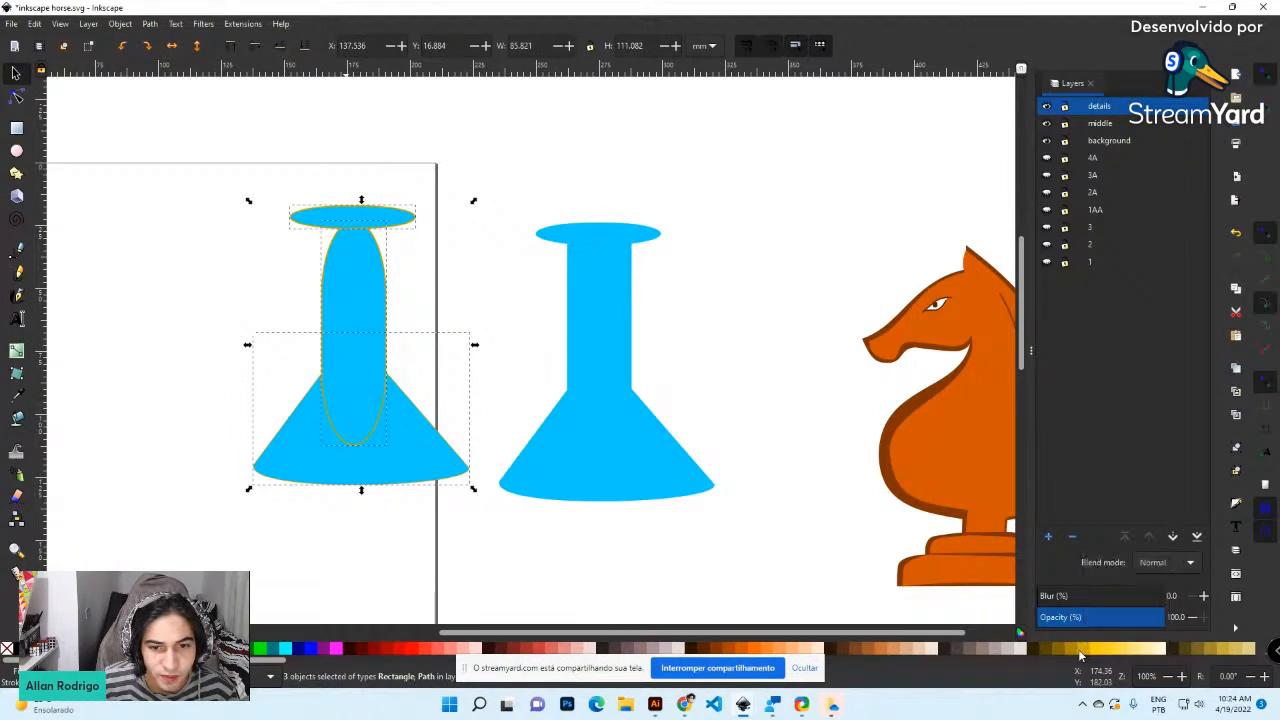
left_click(1114, 568)
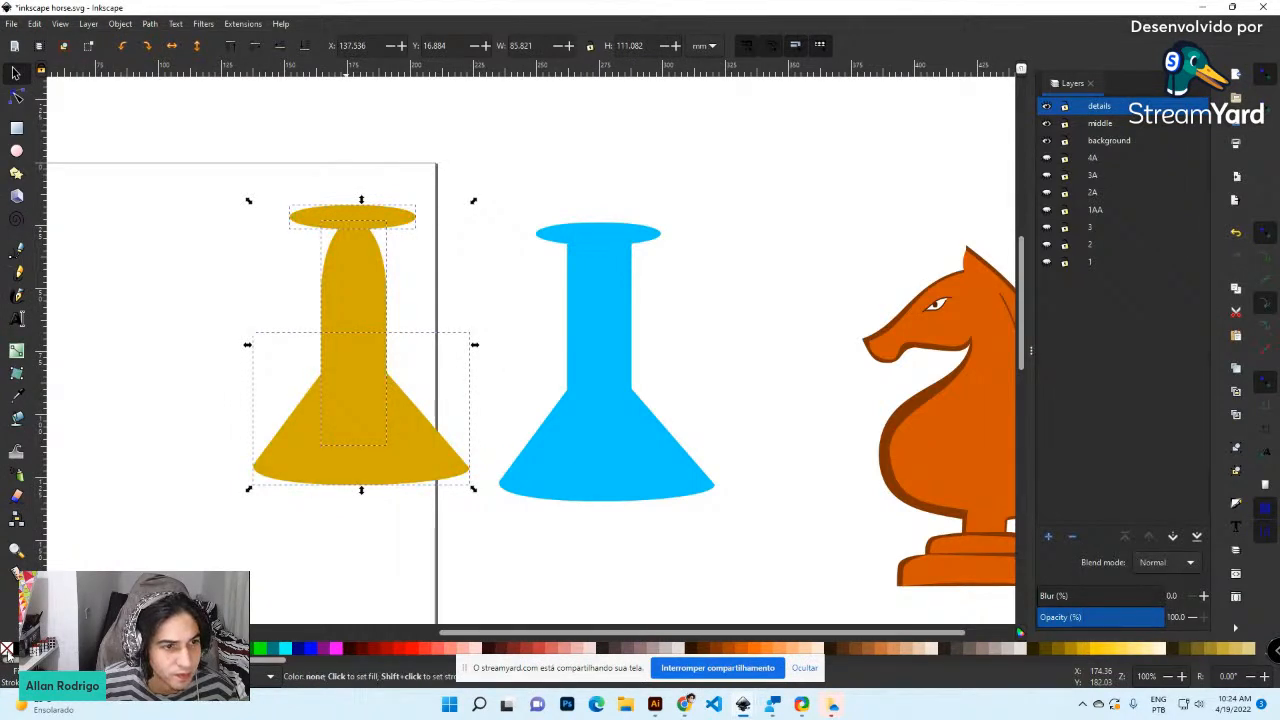
key("Escape")
Remove the corner rounding from the gold flask's stem so it matches the blue flask's square stem
left_click(362, 296)
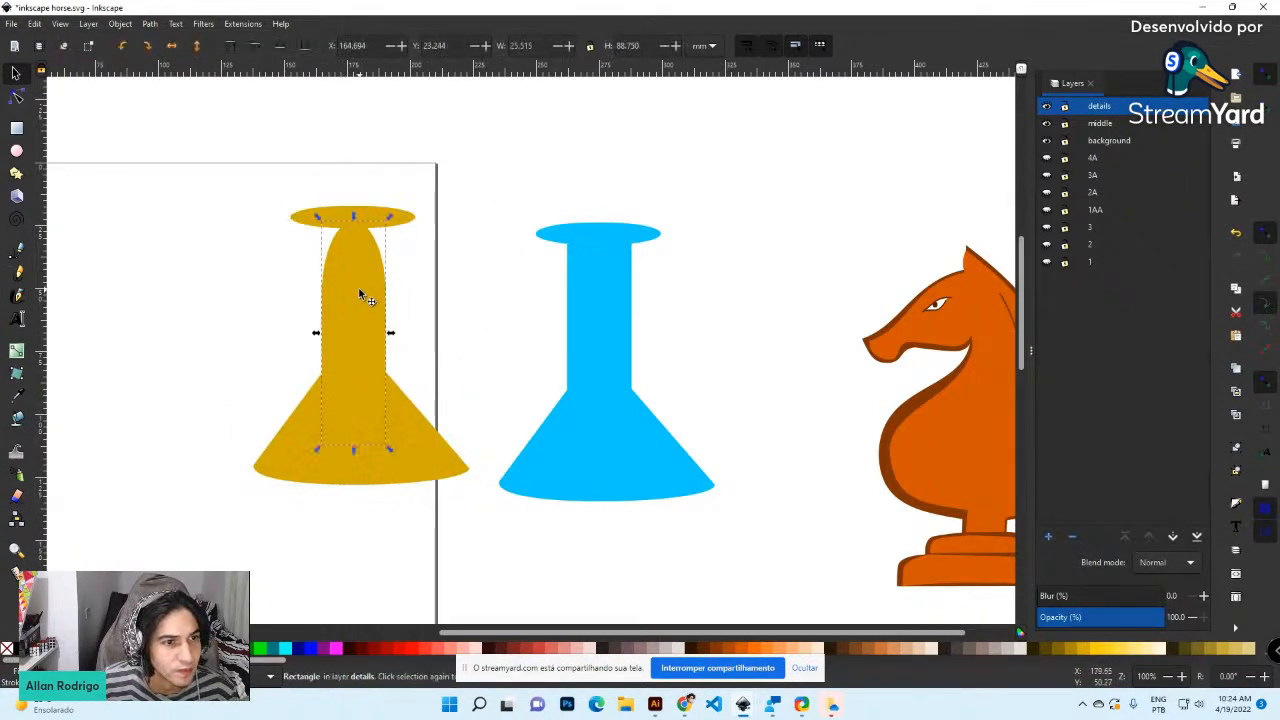
left_click(16, 97)
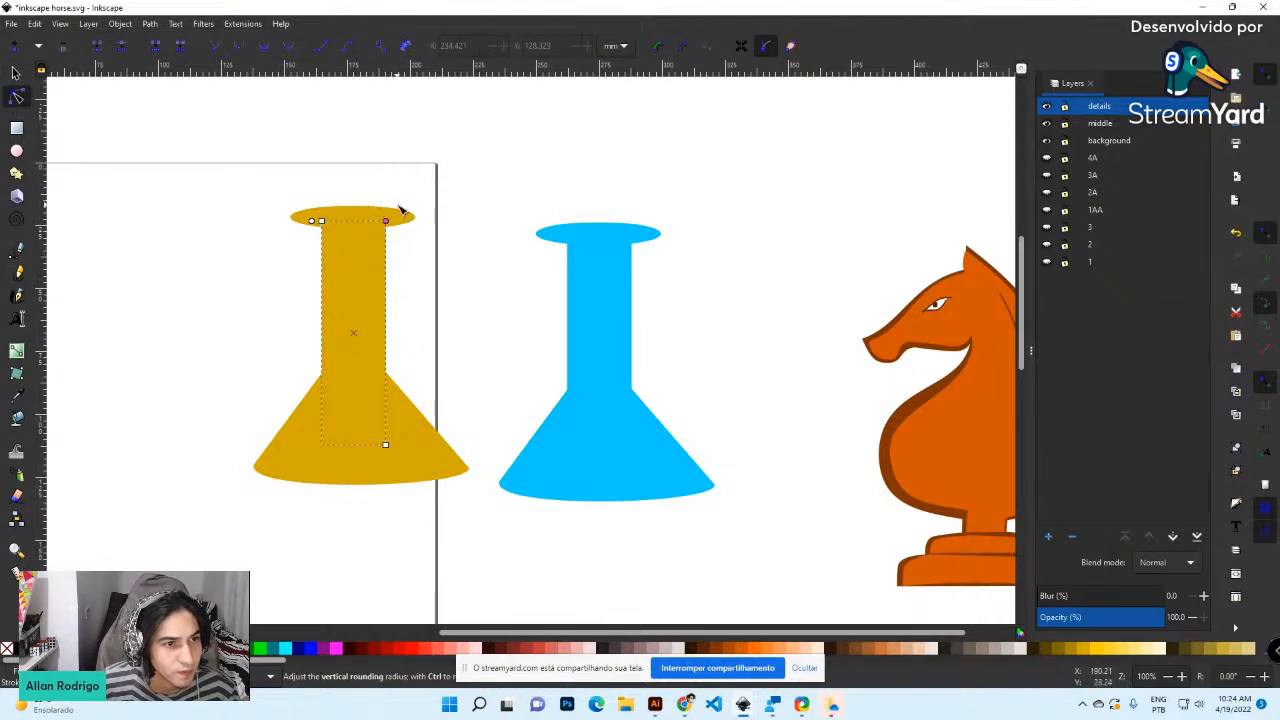
left_click(16, 74)
left_click(168, 170)
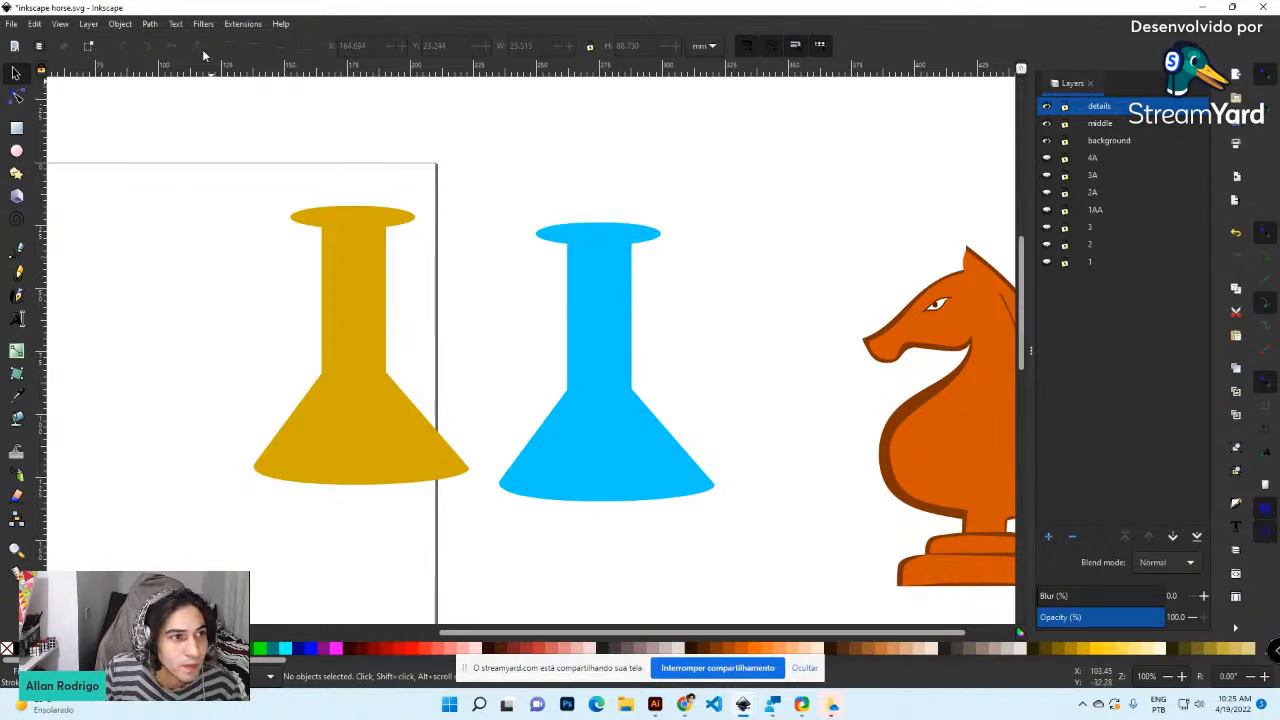
Create a new blank document
left_click(12, 24)
left_click(30, 44)
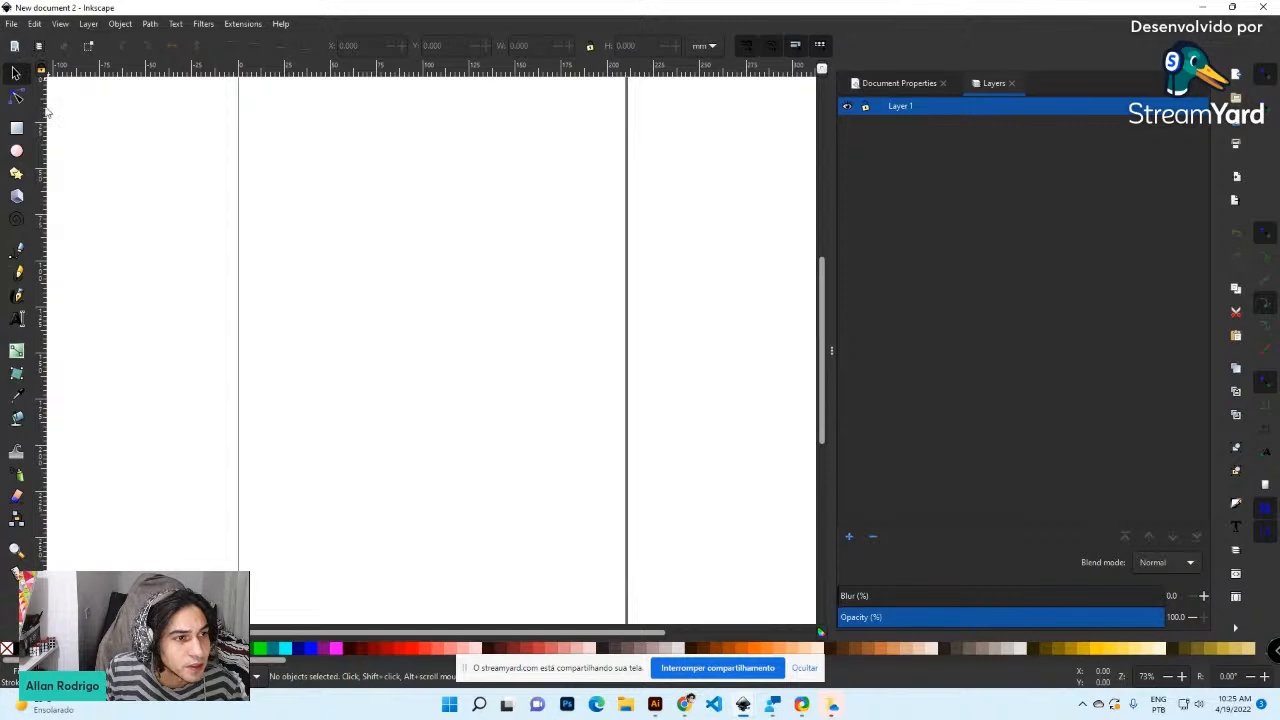
scroll(374, 263, "up", 3)
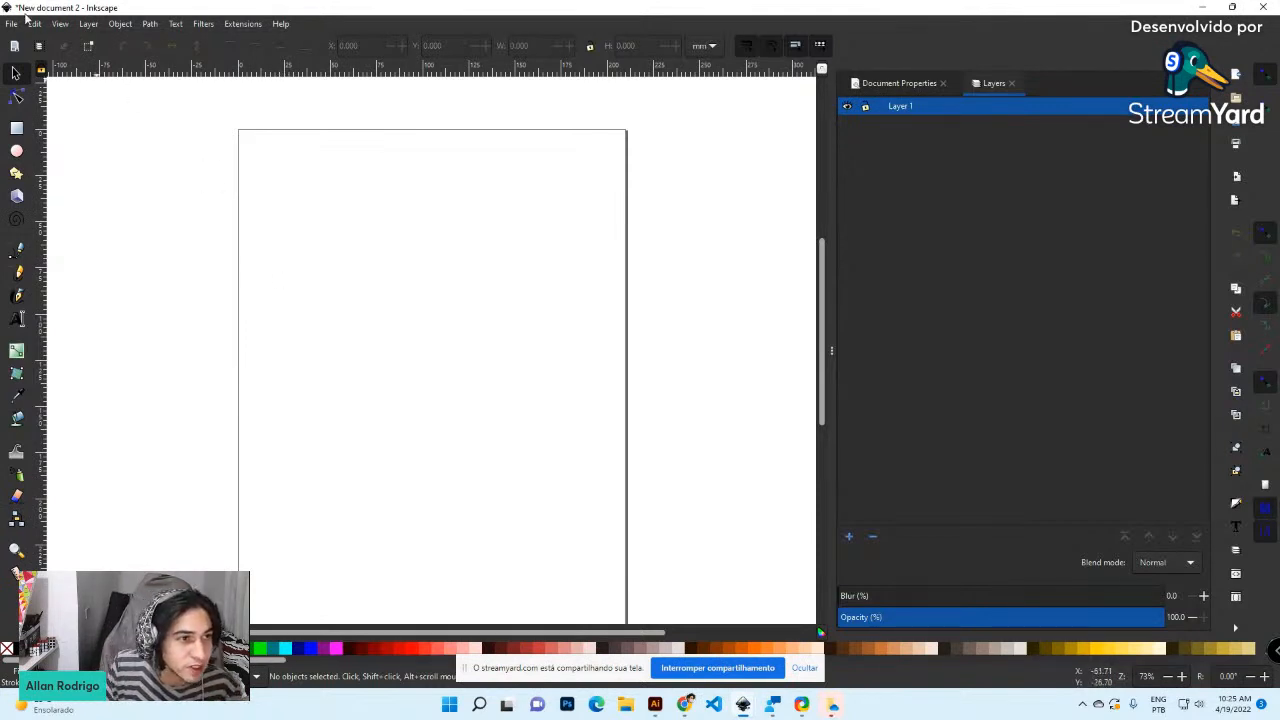
Turn on the page grid in the new document
left_click(36, 23)
mouse_move(57, 24)
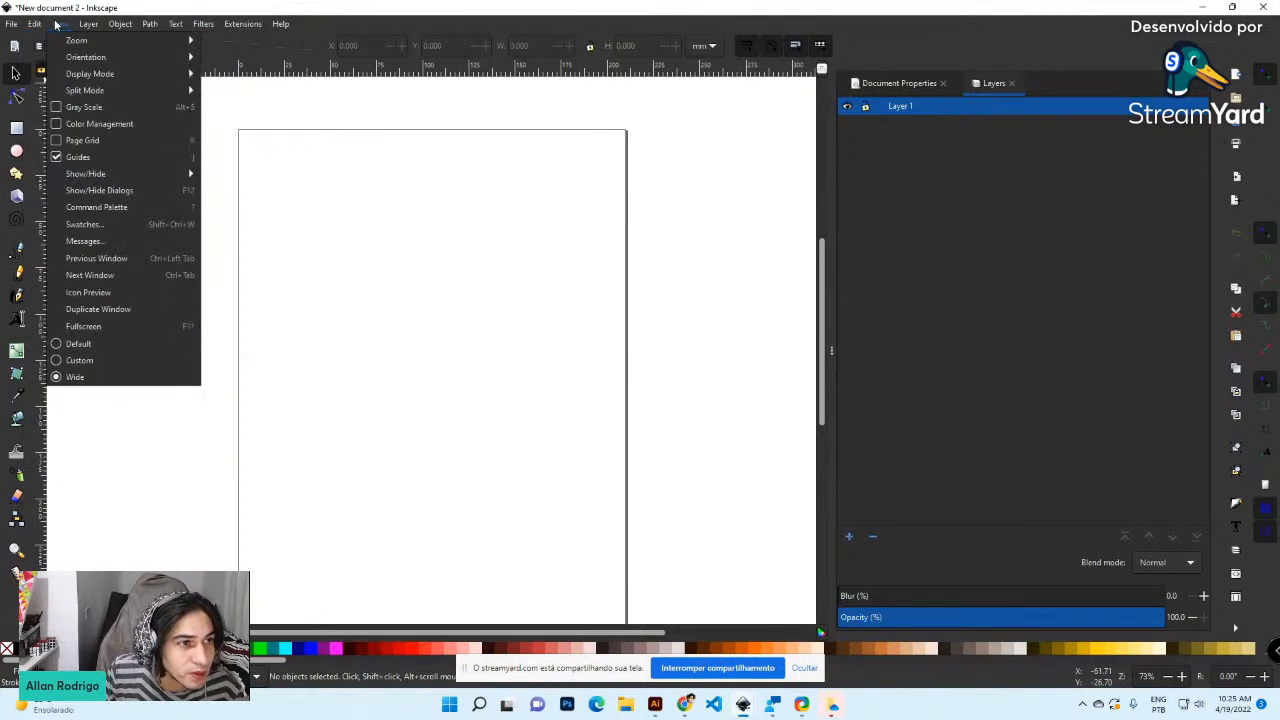
left_click(93, 143)
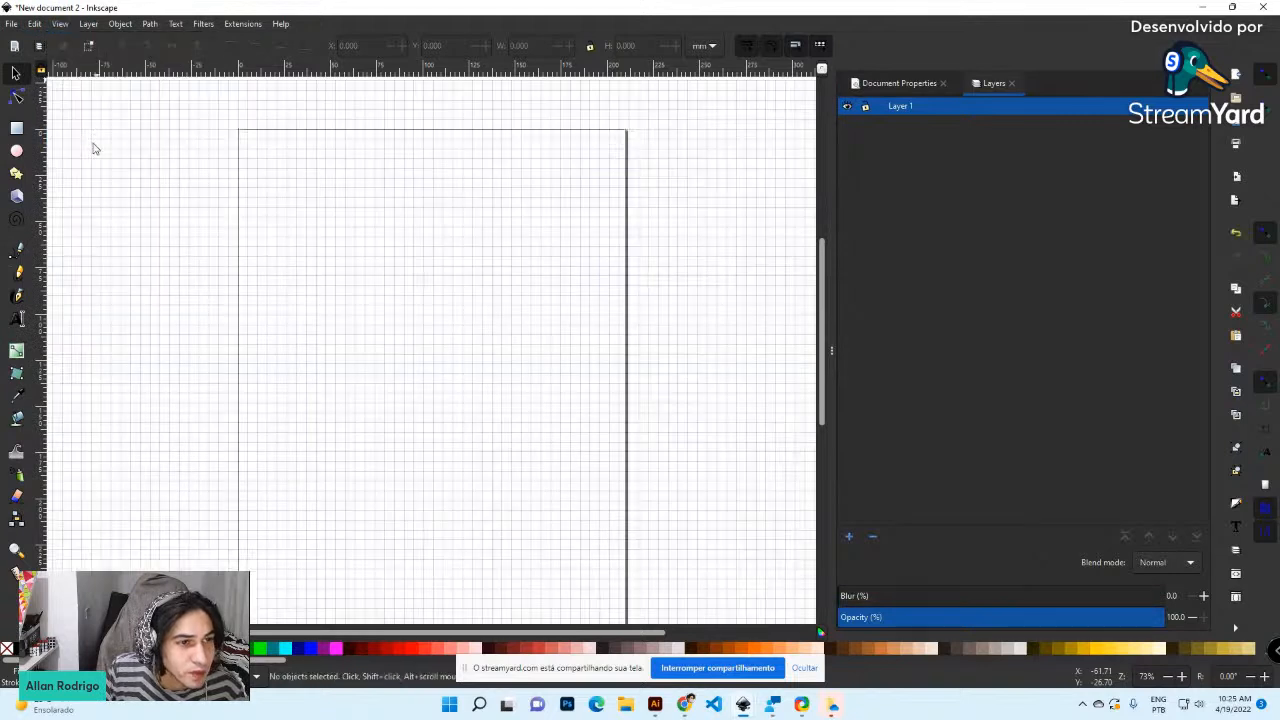
left_click(60, 24)
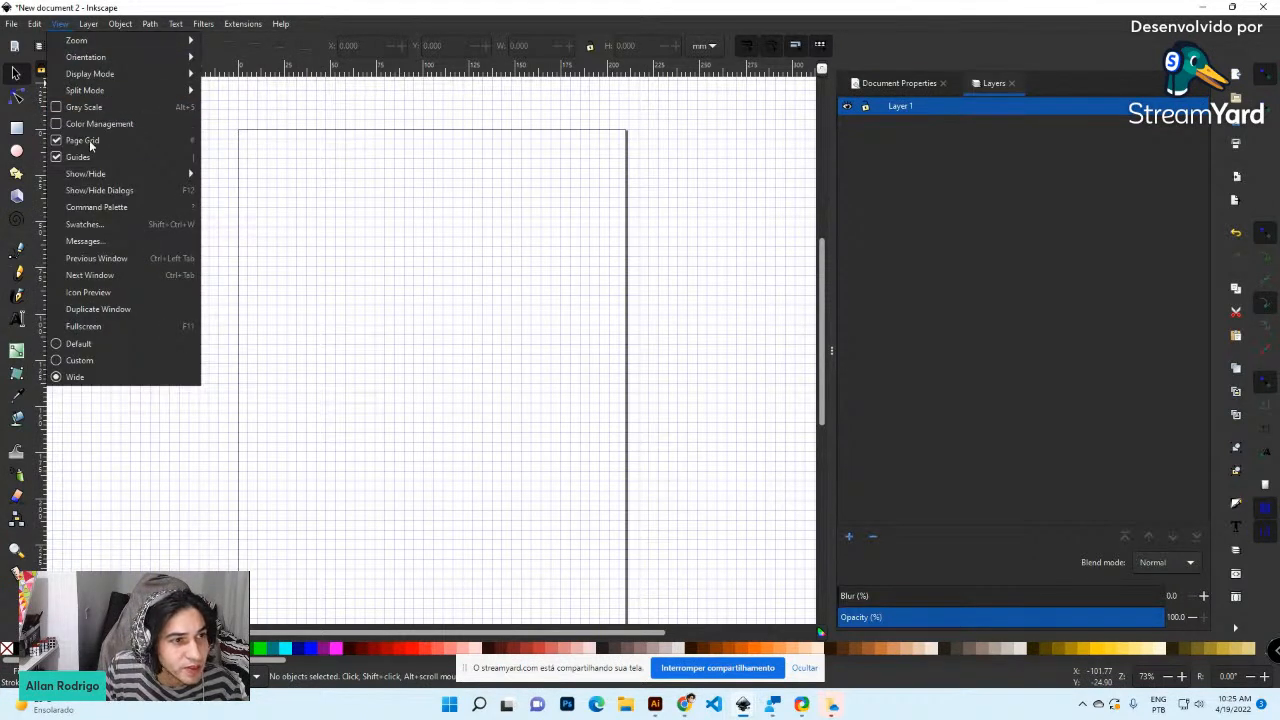
left_click(360, 223)
Draw a closed parallelogram about 21.6 mm wide and 24.1 mm high with the Pen tool, starting at the grid intersection near X 50, Y 50
scroll(352, 240, "up", 4)
scroll(352, 240, "up", 4)
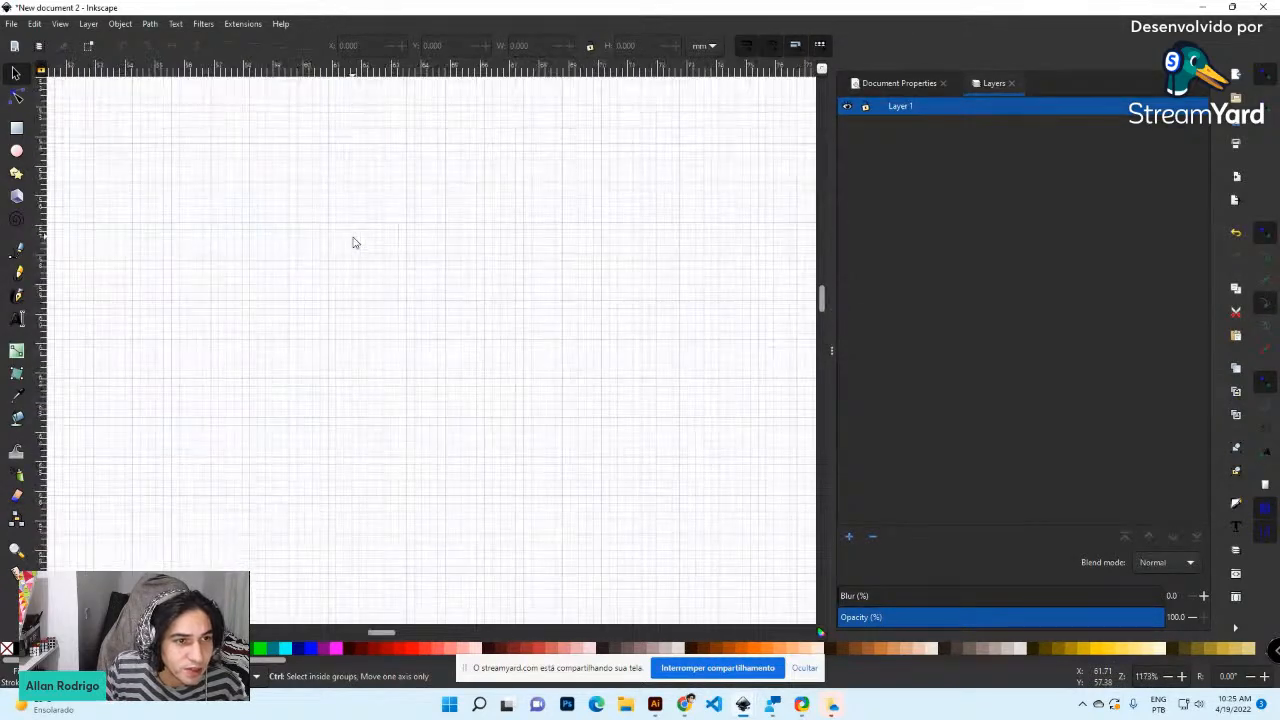
scroll(352, 242, "down", 8)
scroll(352, 242, "up", 4)
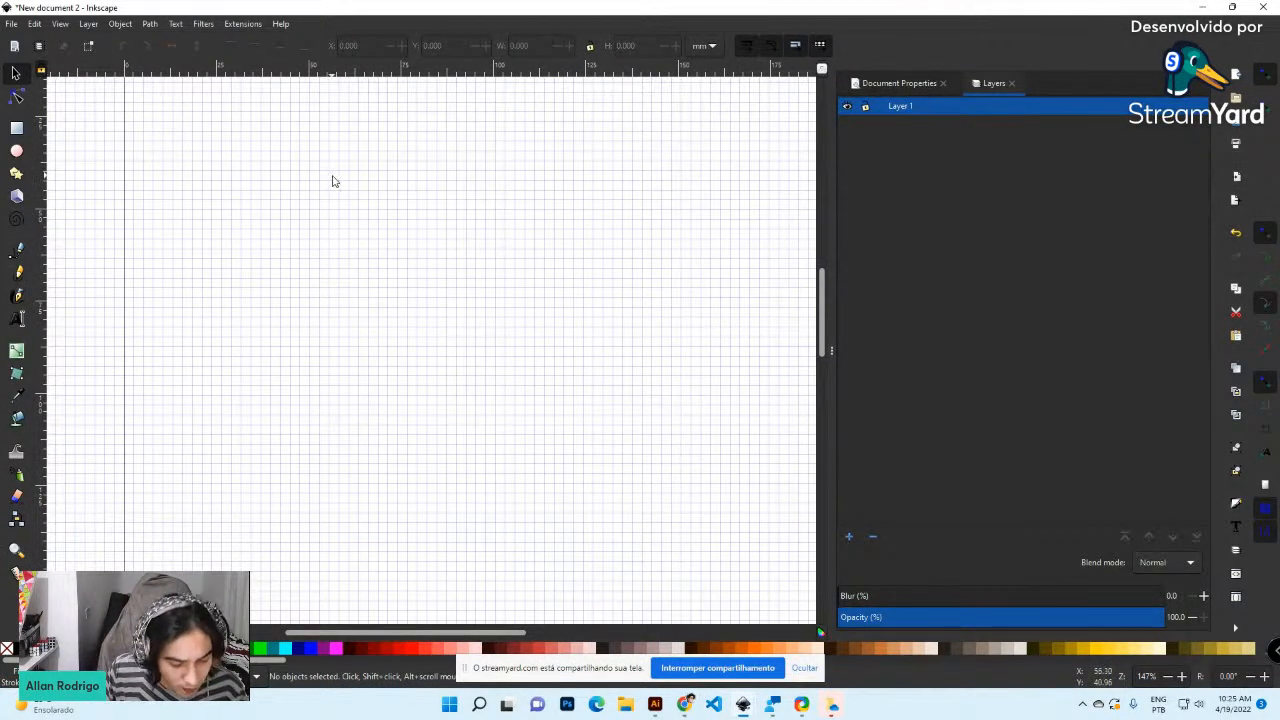
left_click(18, 252)
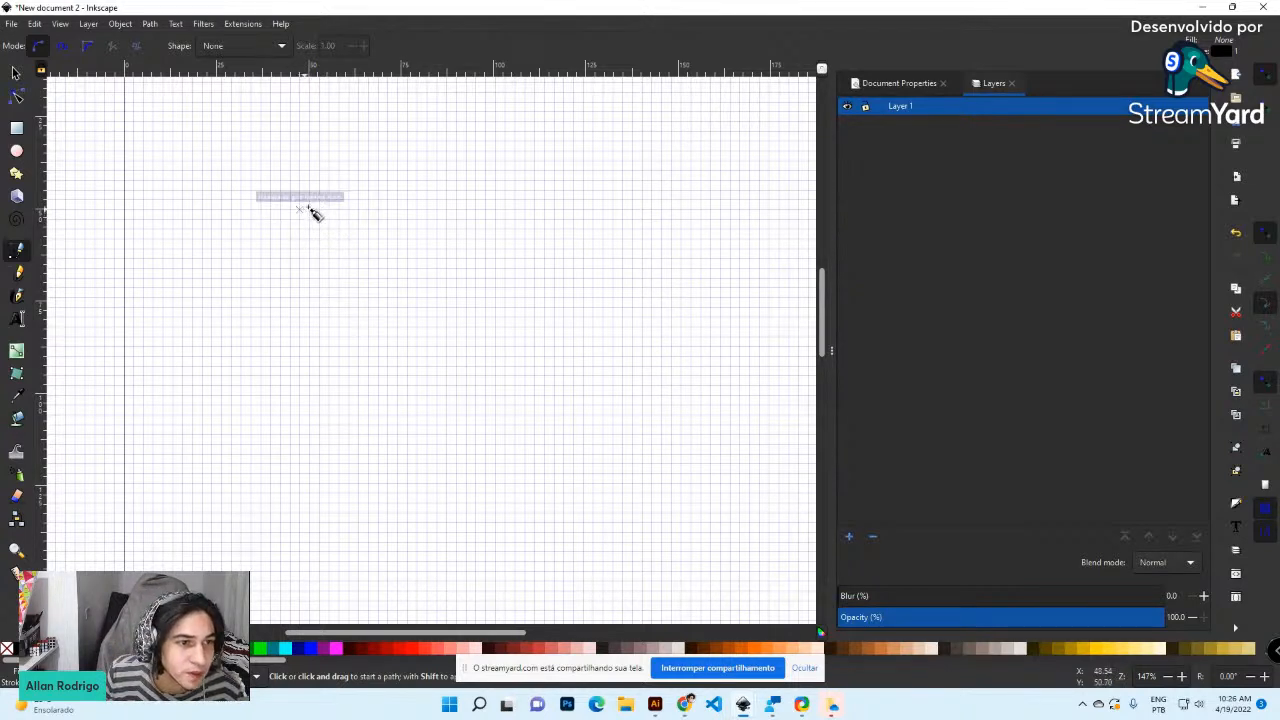
left_click(311, 209)
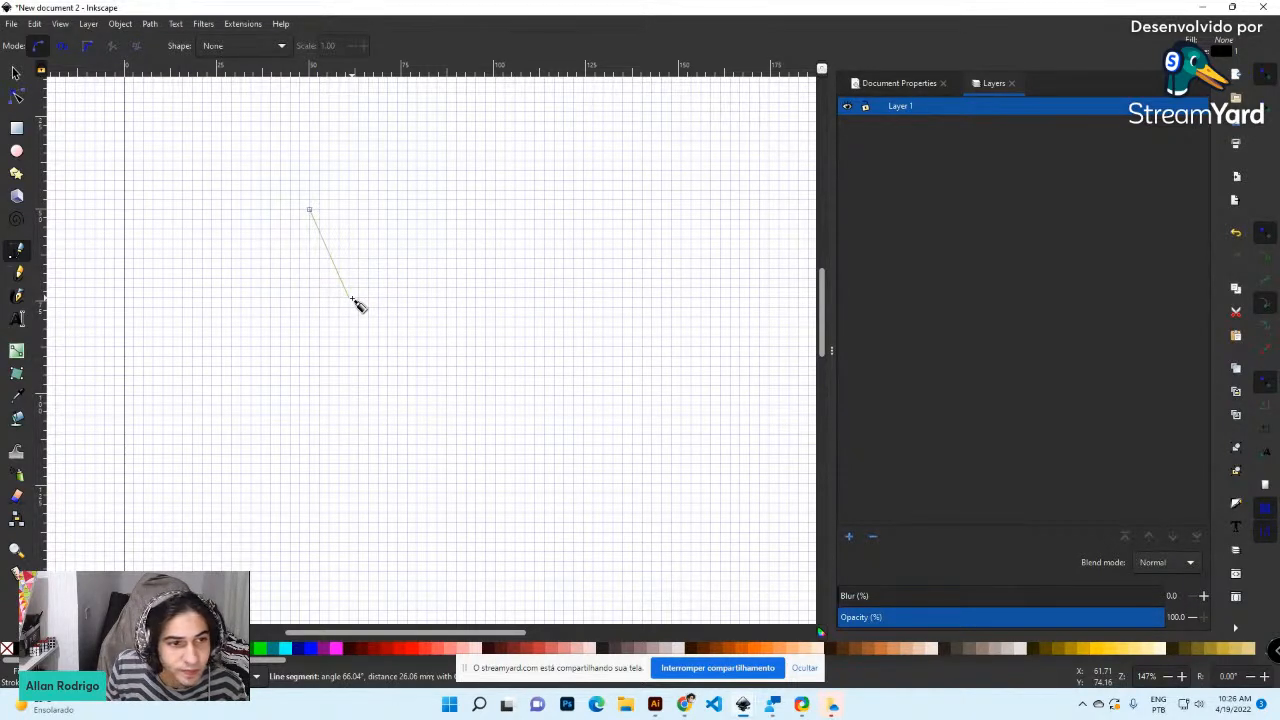
left_click(352, 298)
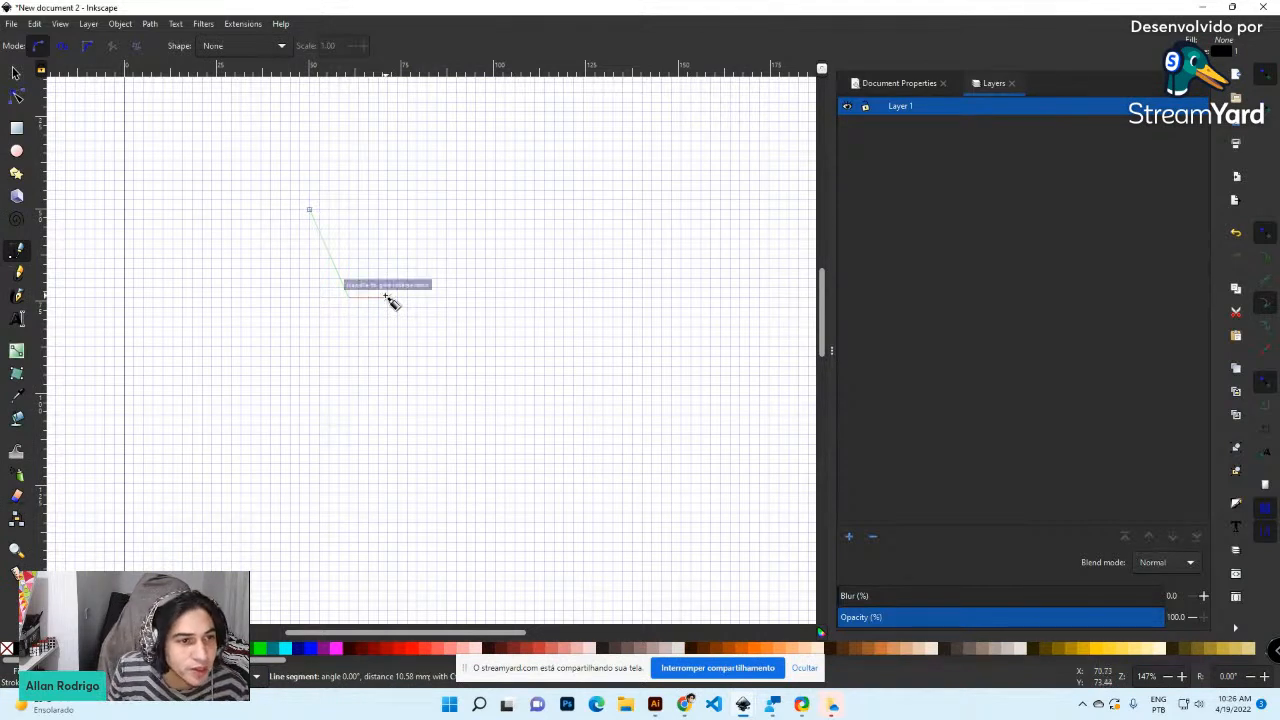
left_click(386, 297)
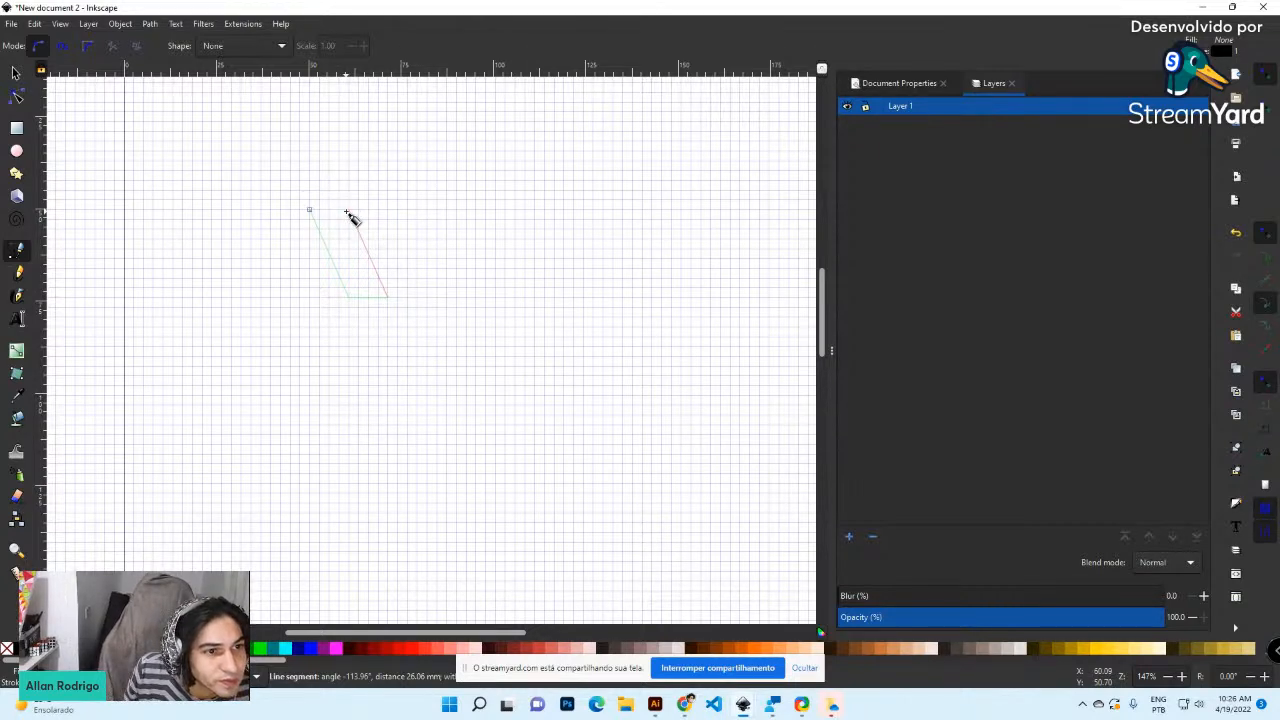
left_click(347, 210)
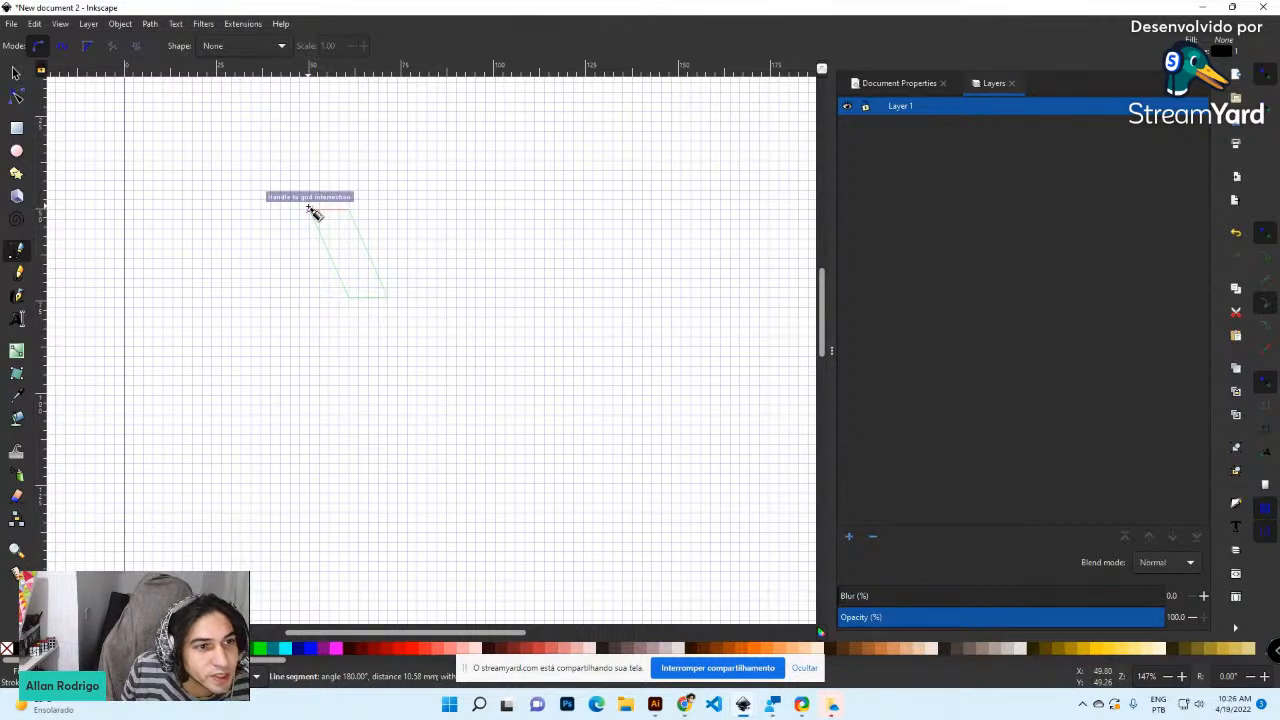
left_click(311, 211)
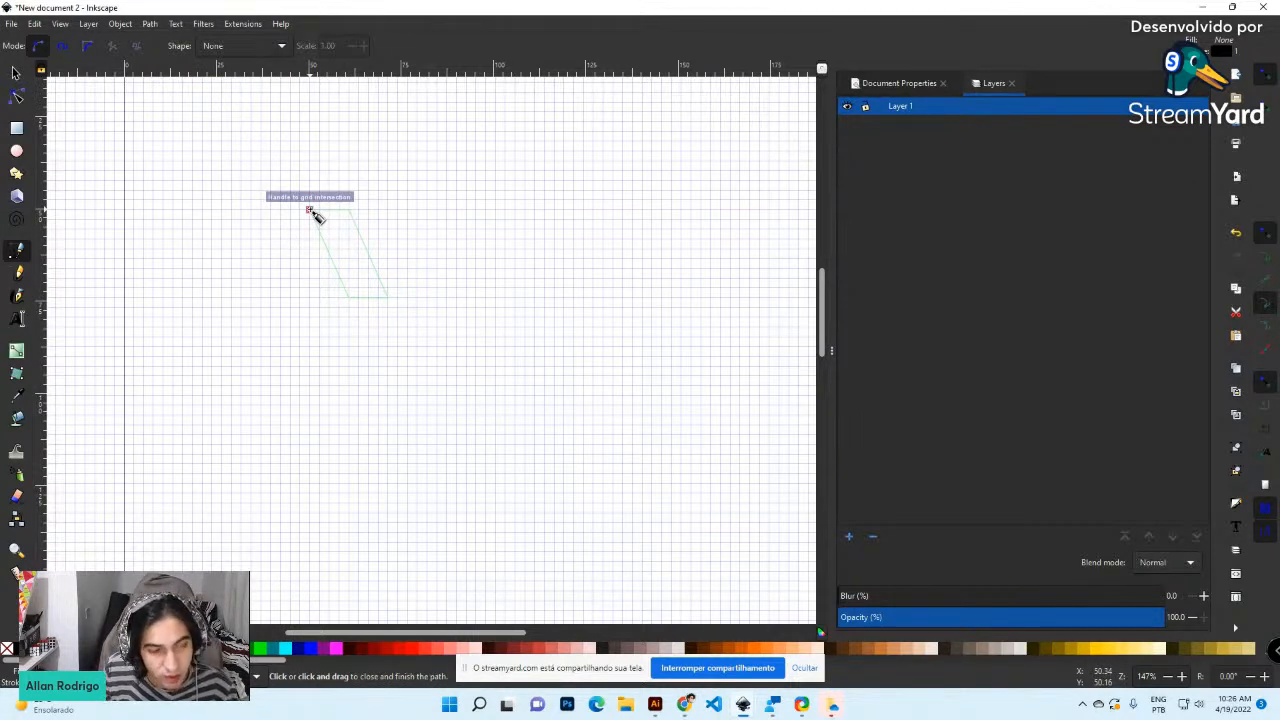
left_click(309, 209)
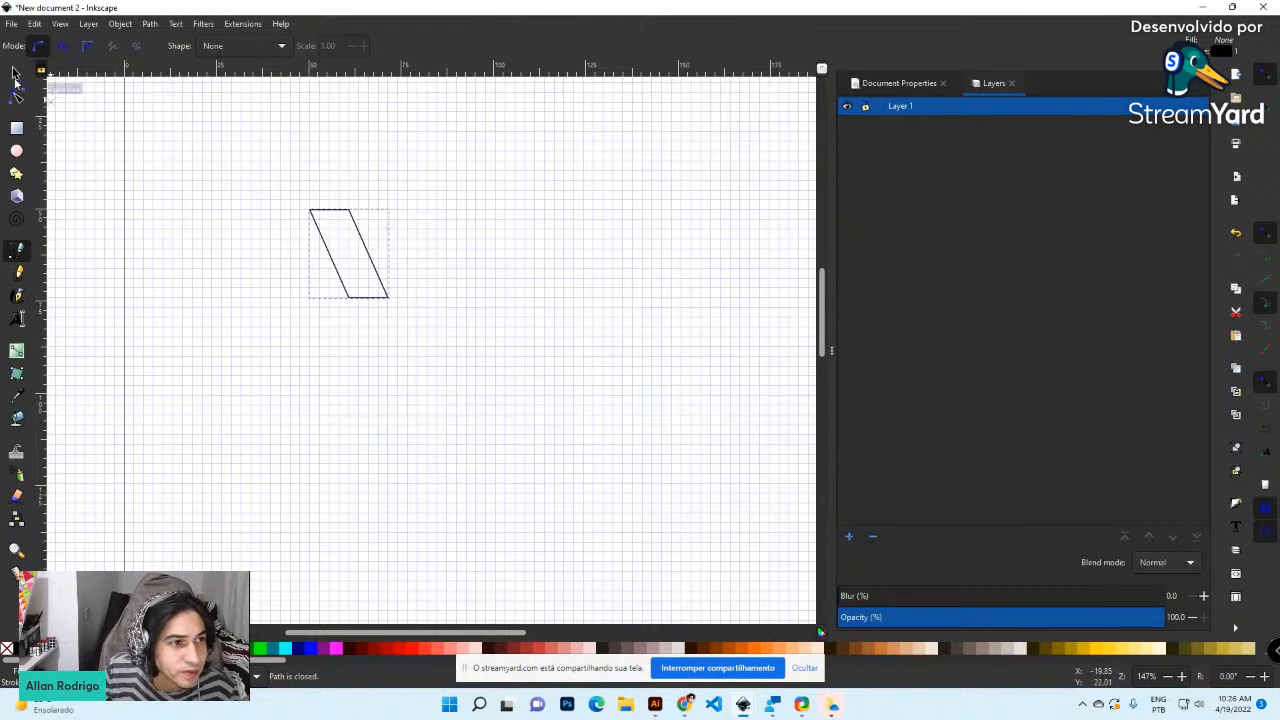
left_click(563, 297)
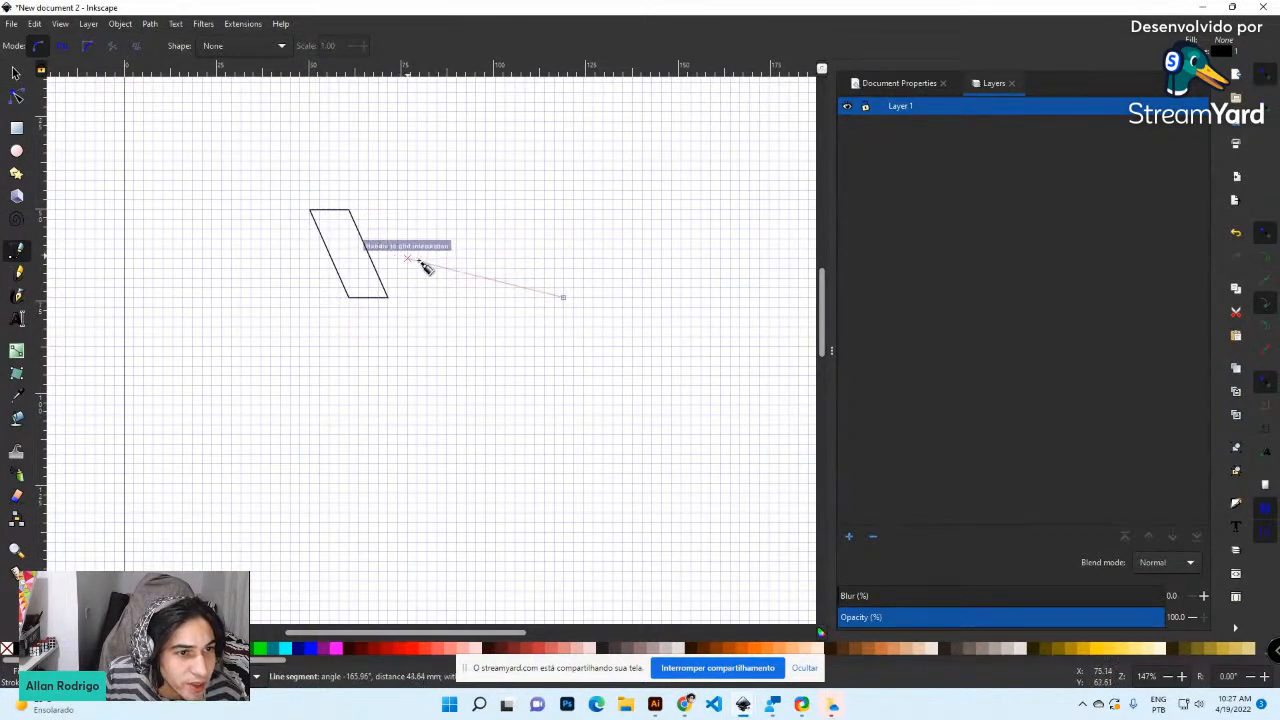
key("Escape")
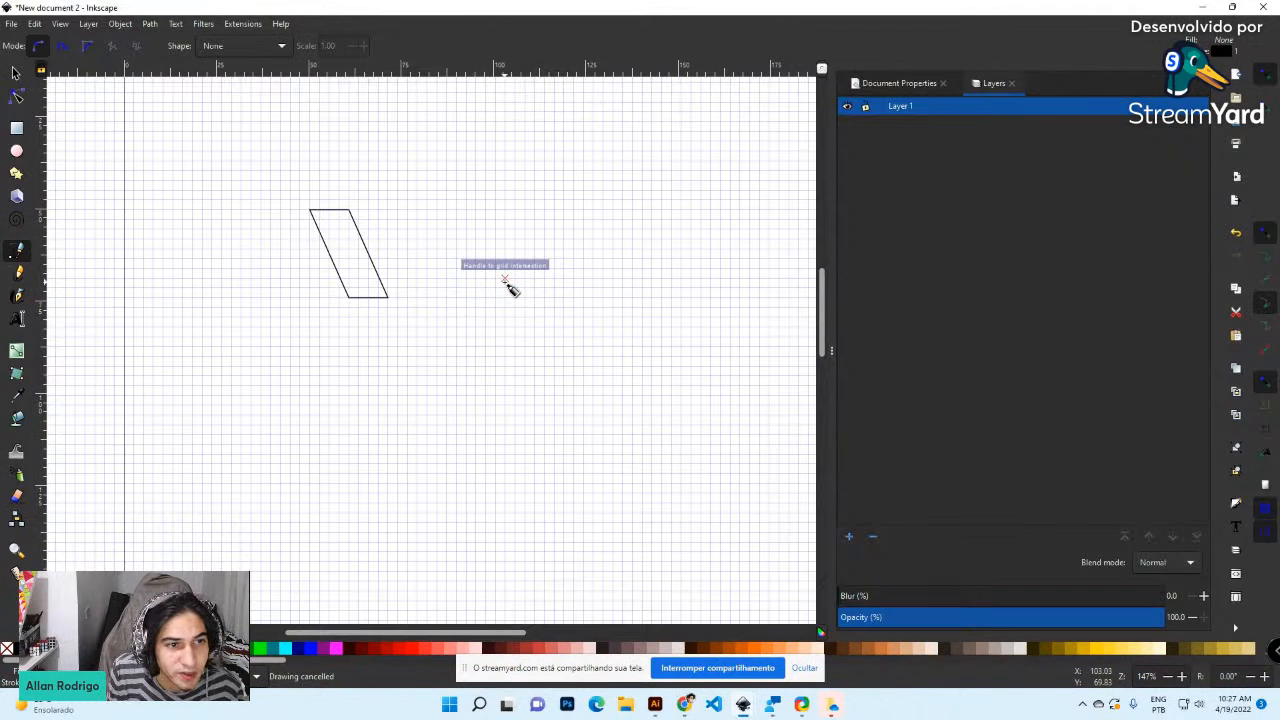
Select the whole parallelogram with a selection box around it and show its nodes with the Node tool
left_click(16, 73)
left_click_drag(270, 190, 421, 345)
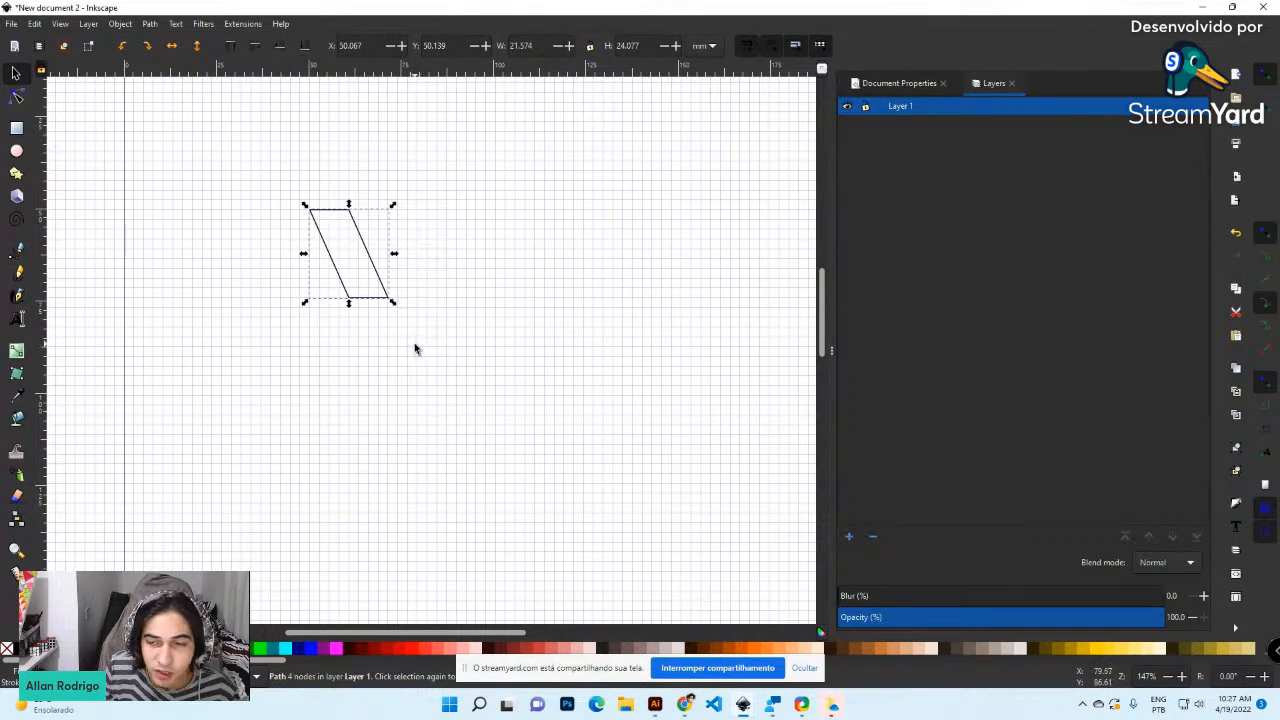
scroll(419, 347, "up", 4)
scroll(419, 347, "down", 2)
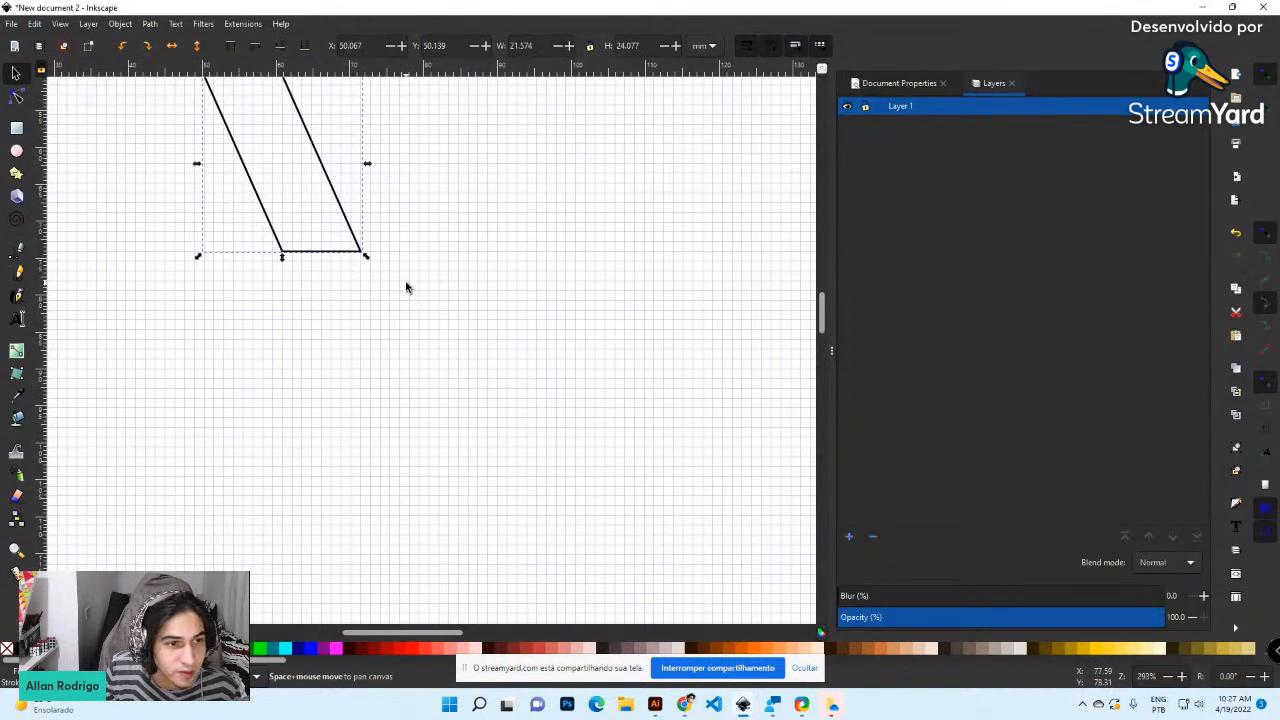
left_click(304, 257)
left_click_drag(337, 214, 500, 370)
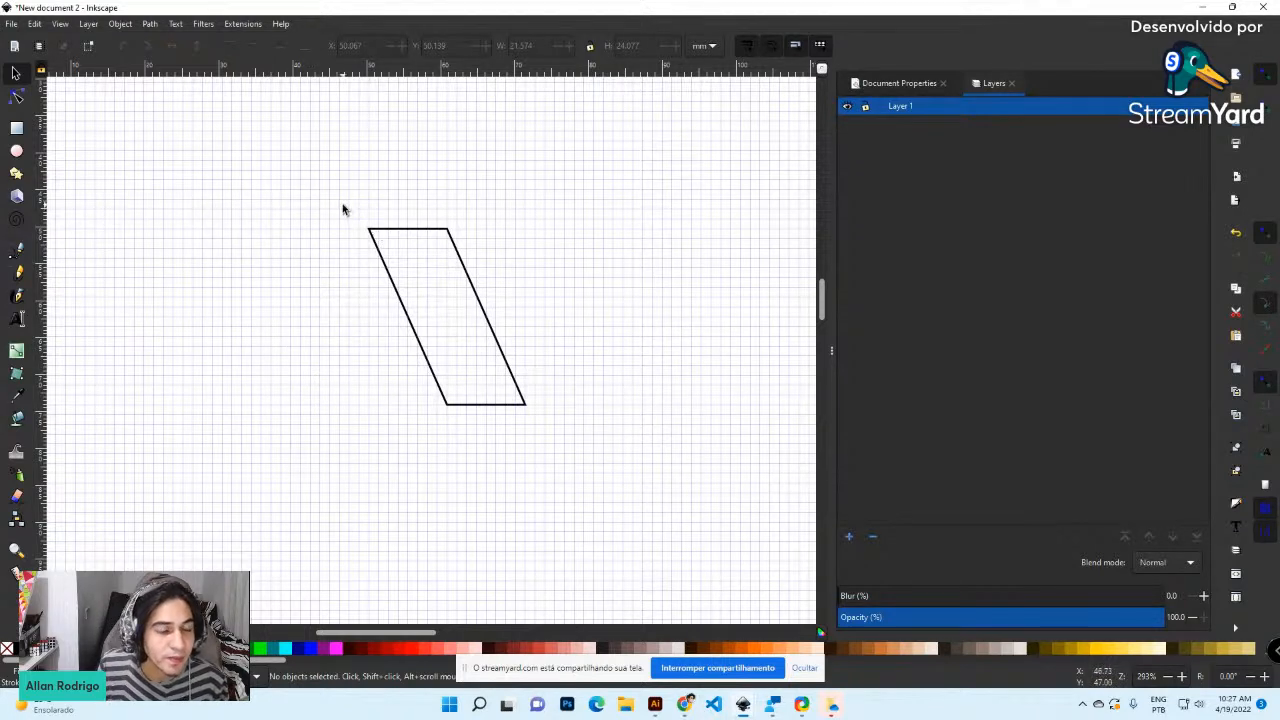
left_click_drag(297, 154, 589, 483)
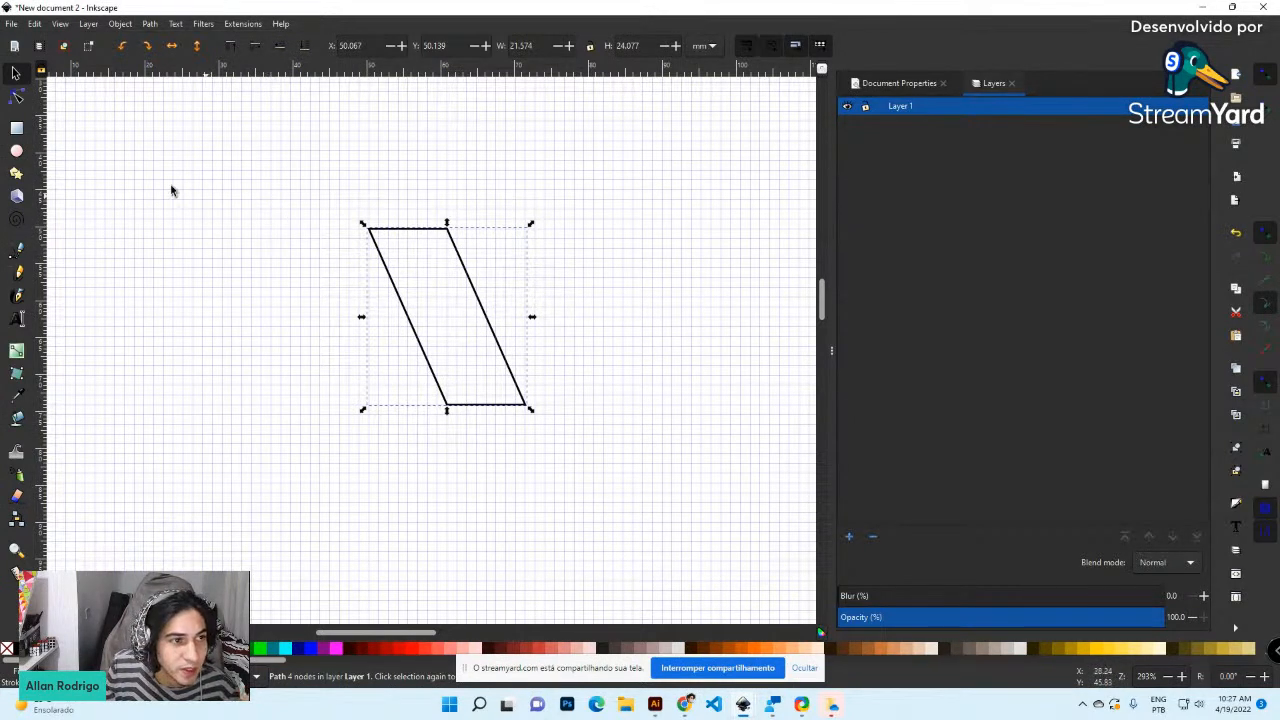
key("n")
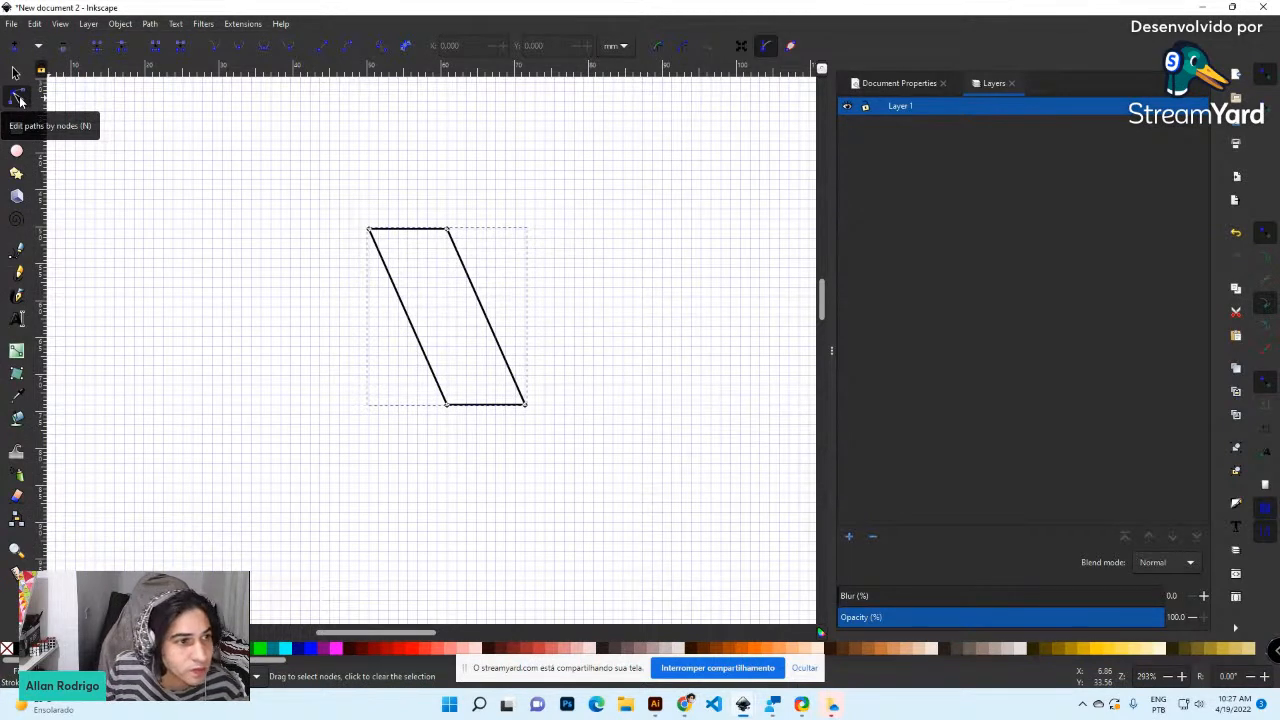
Place the text "n tool" above the parallelogram and delete it
left_click(17, 318)
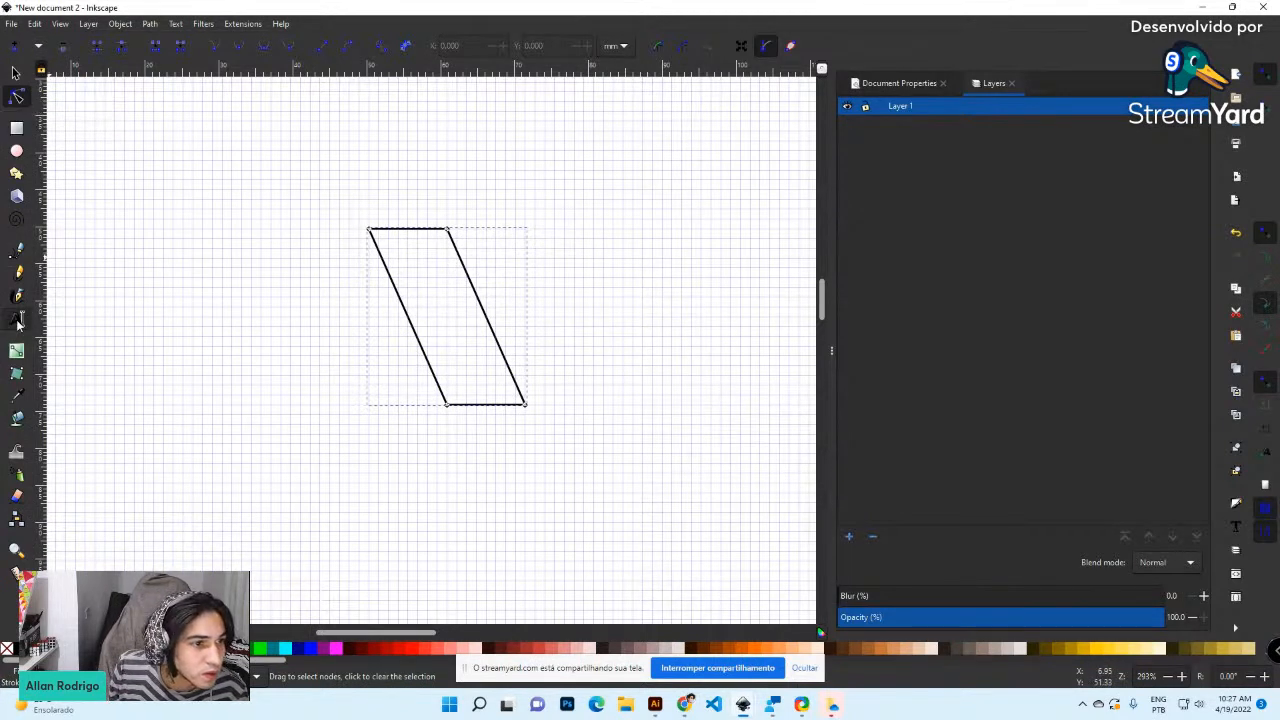
left_click(172, 189)
type("n")
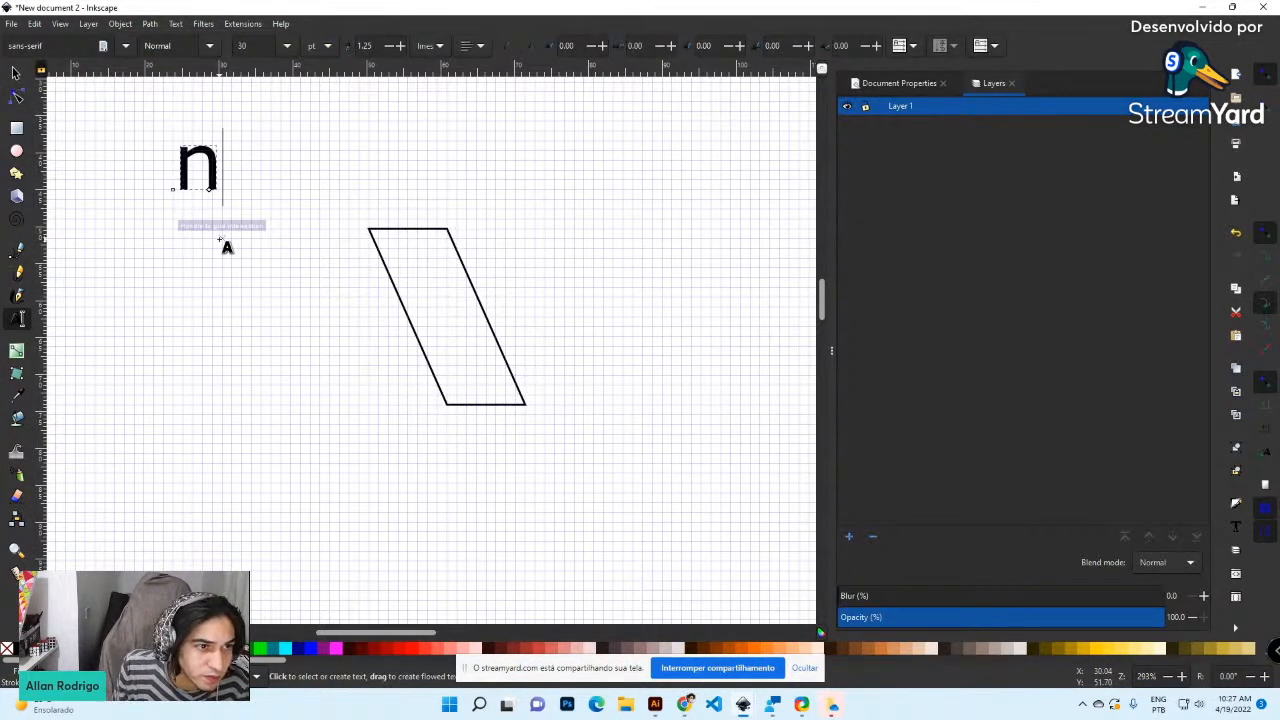
type(" tool")
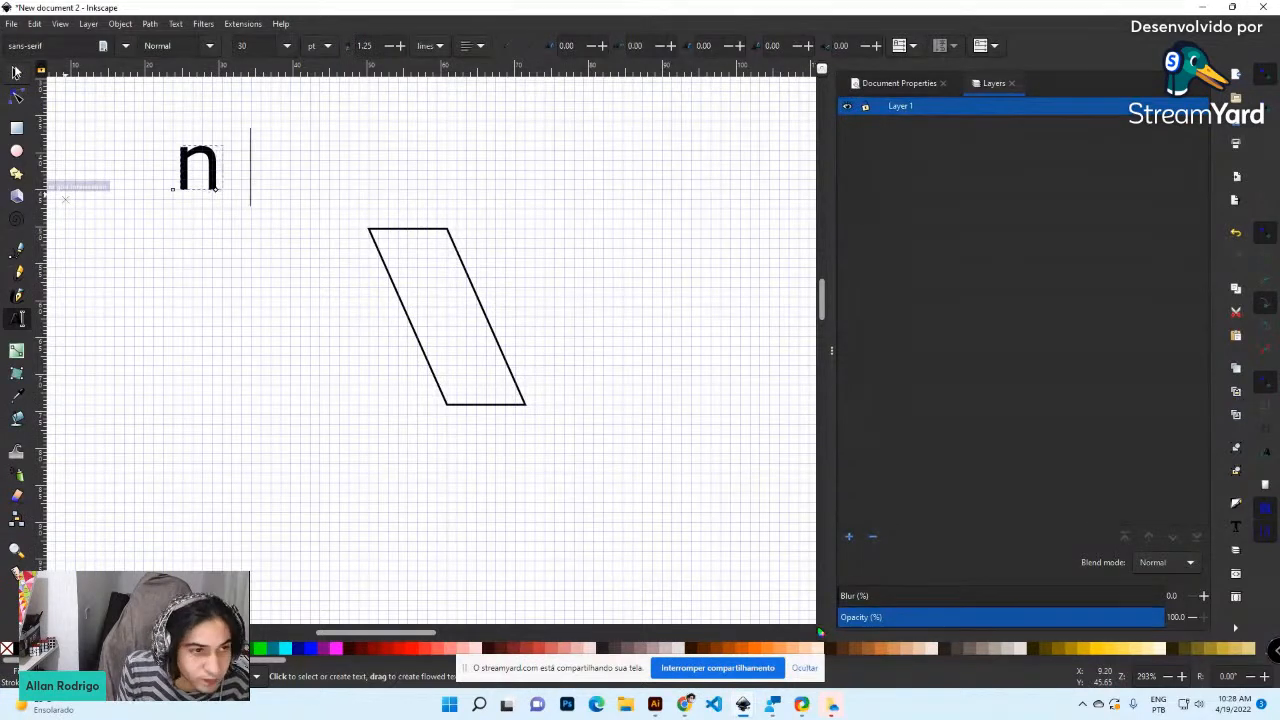
left_click(15, 73)
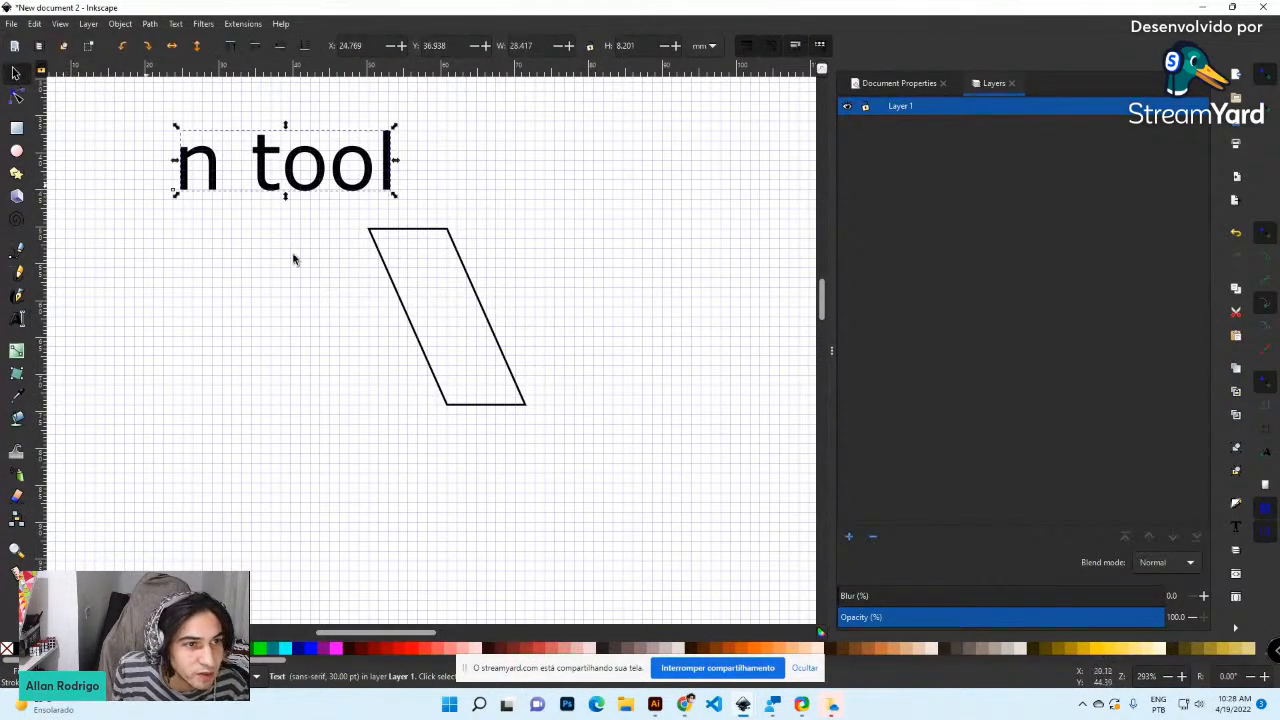
key("Delete")
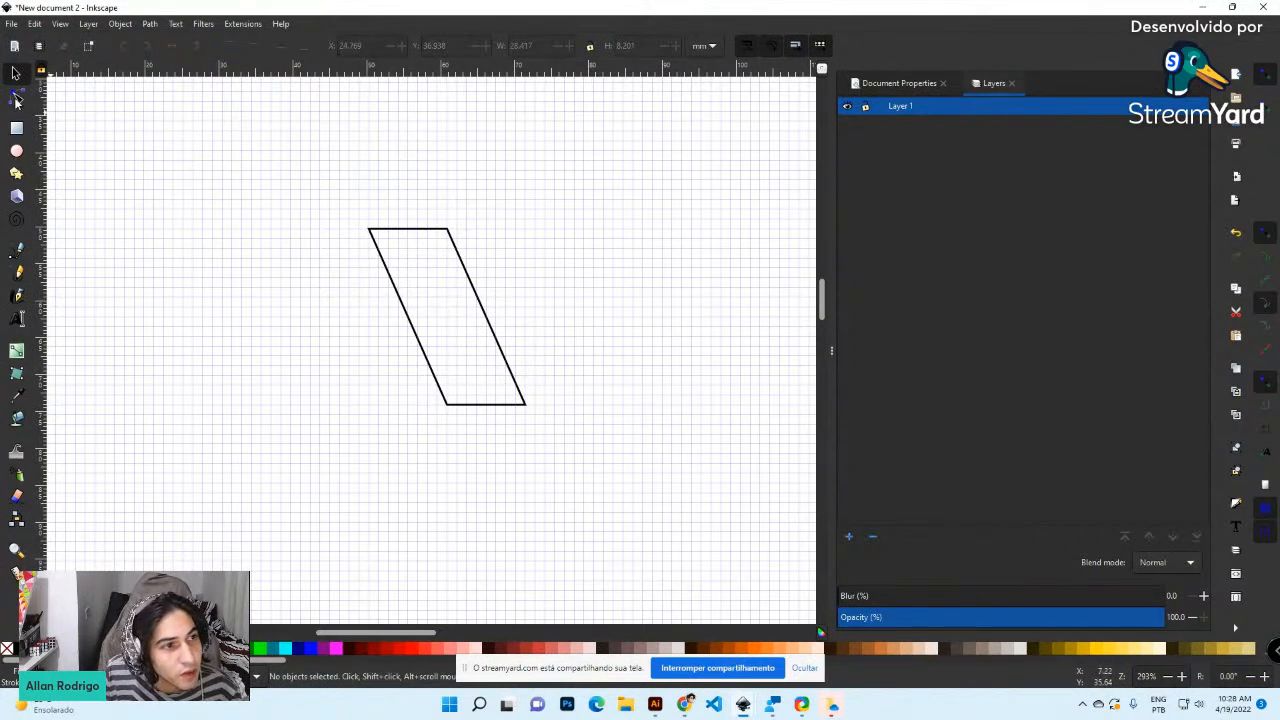
Select the parallelogram's upper-right and lower-left nodes in turn with the Node tool
left_click(16, 96)
left_click(380, 232)
left_click(373, 233)
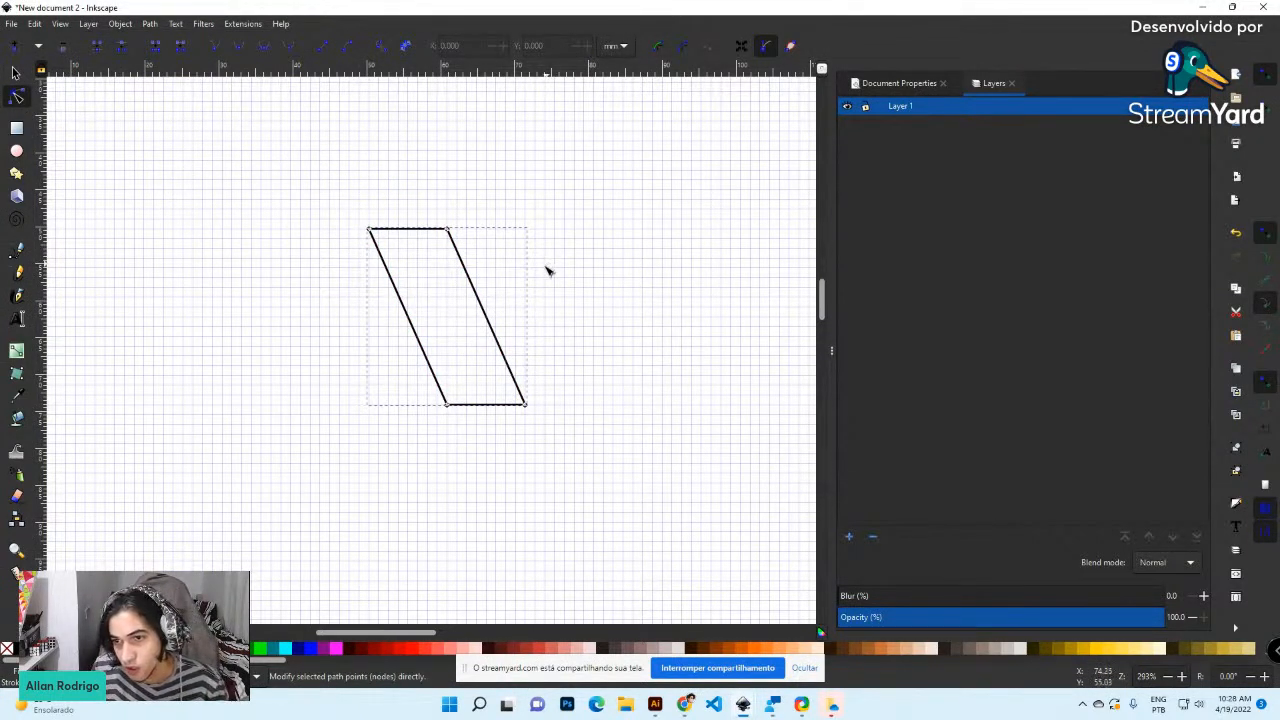
left_click(449, 231)
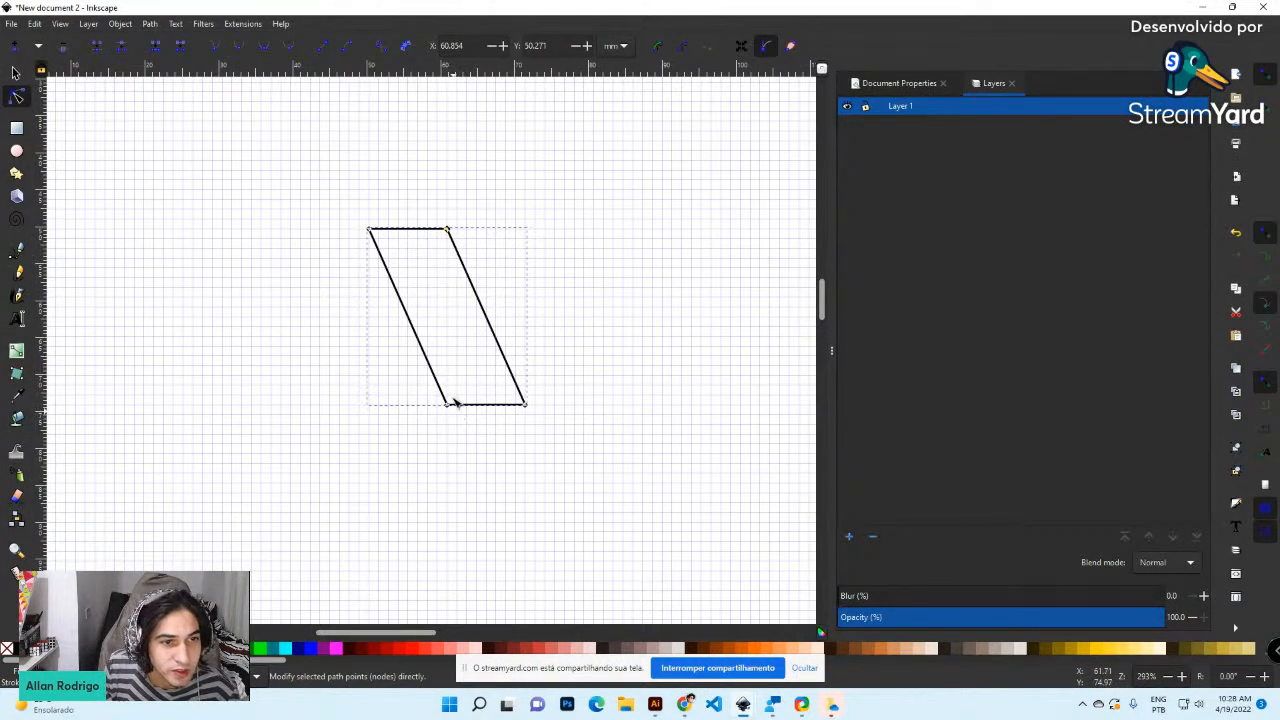
left_click_drag(429, 201, 472, 262)
left_click_drag(420, 440, 469, 388)
left_click_drag(430, 206, 468, 247)
left_click_drag(403, 451, 492, 401)
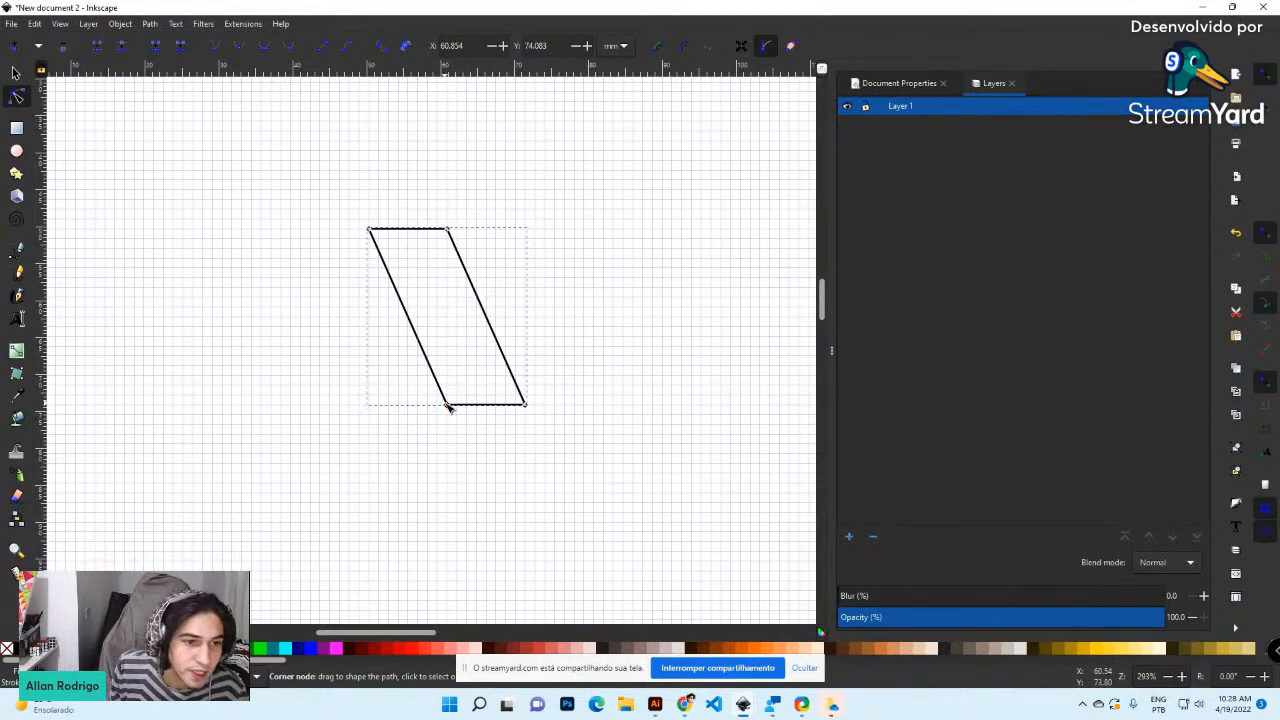
Try moving the parallelogram's lower-left and upper-left nodes, undoing each move
left_click_drag(448, 406, 435, 404)
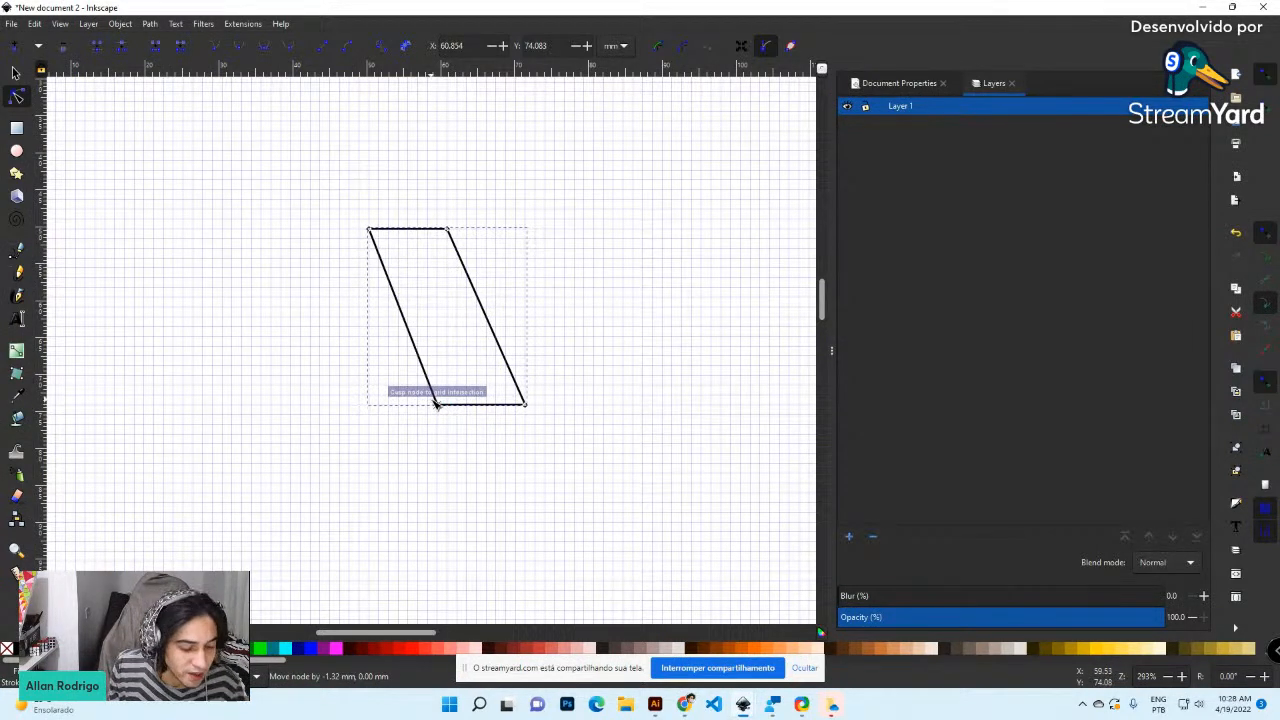
key("ctrl+z")
key("a")
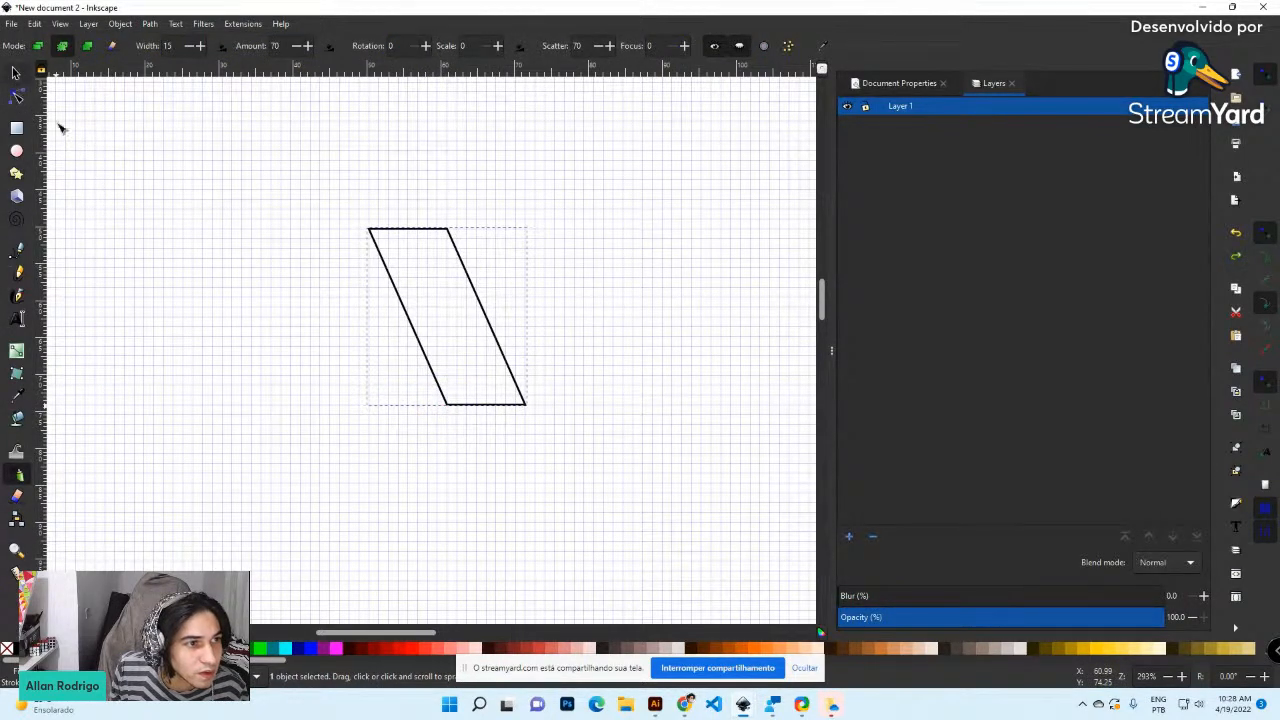
left_click(17, 96)
mouse_move(447, 405)
left_mouse_down()
mouse_move(402, 398)
mouse_move(439, 399)
left_mouse_up()
key("ctrl+z")
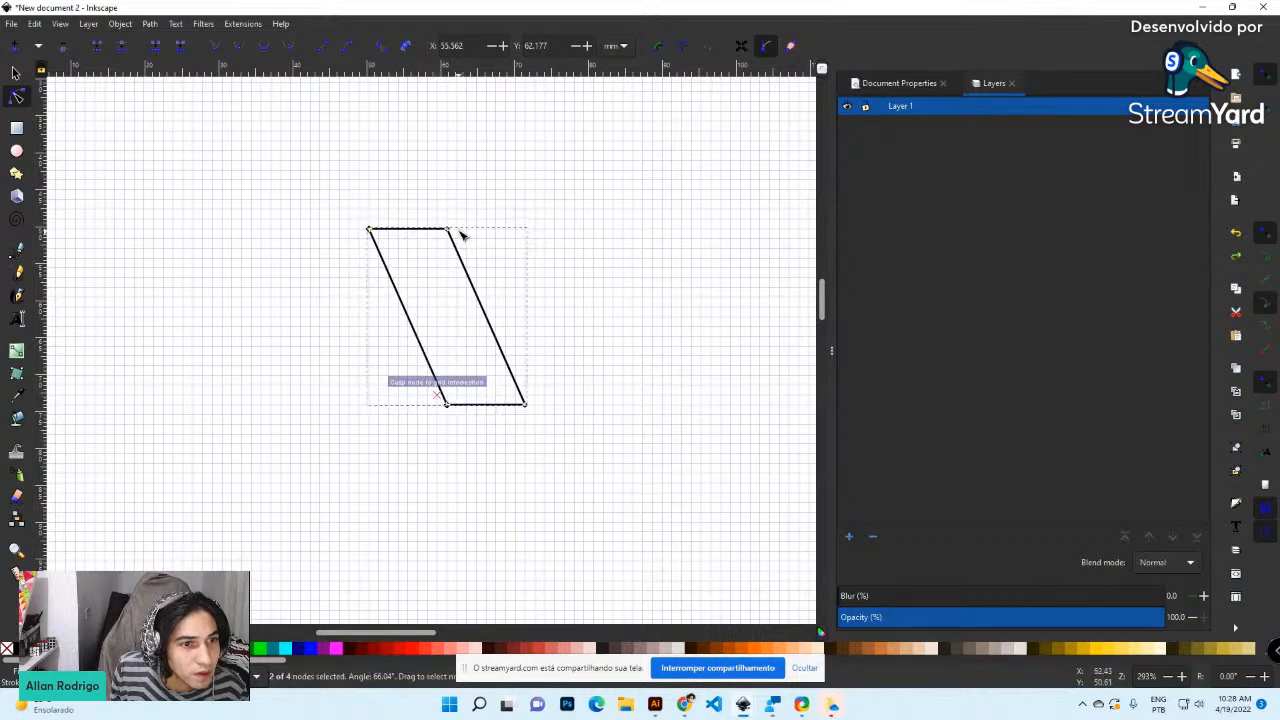
left_click_drag(370, 230, 616, 485)
key("ctrl+z")
left_click(16, 73)
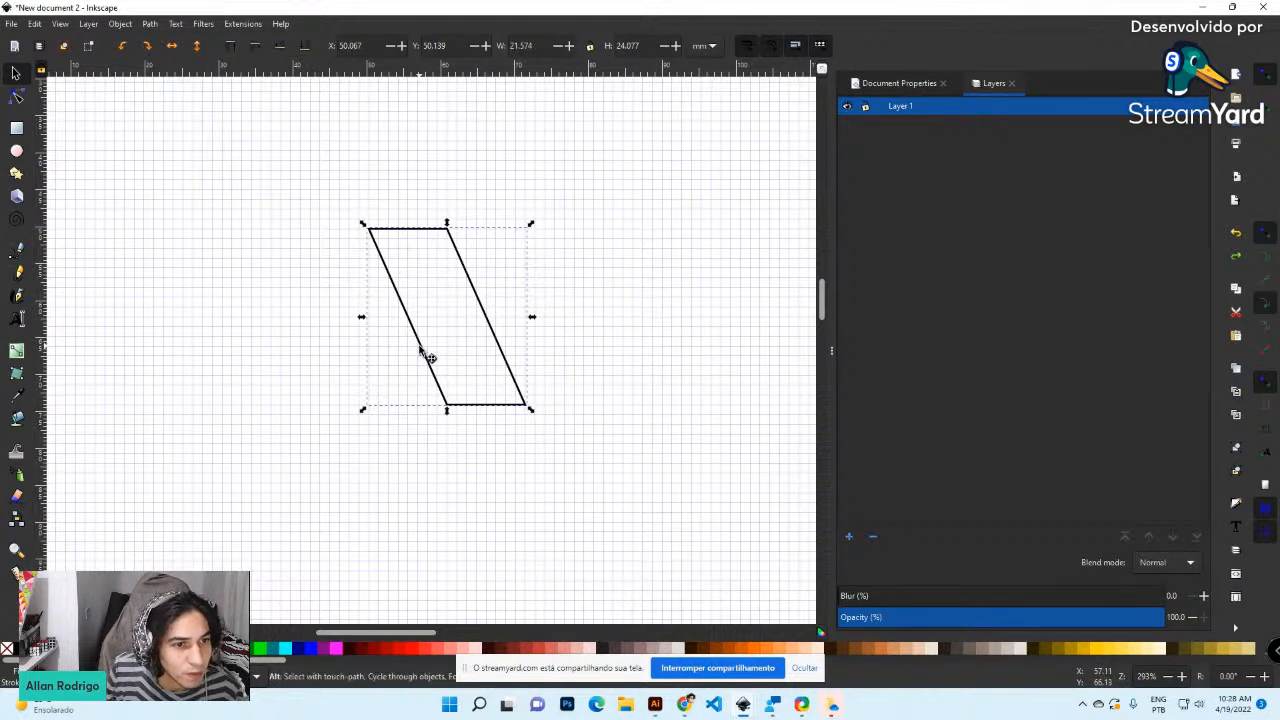
Try making the parallelogram's upper-right node symmetric and undo the change
left_click(16, 96)
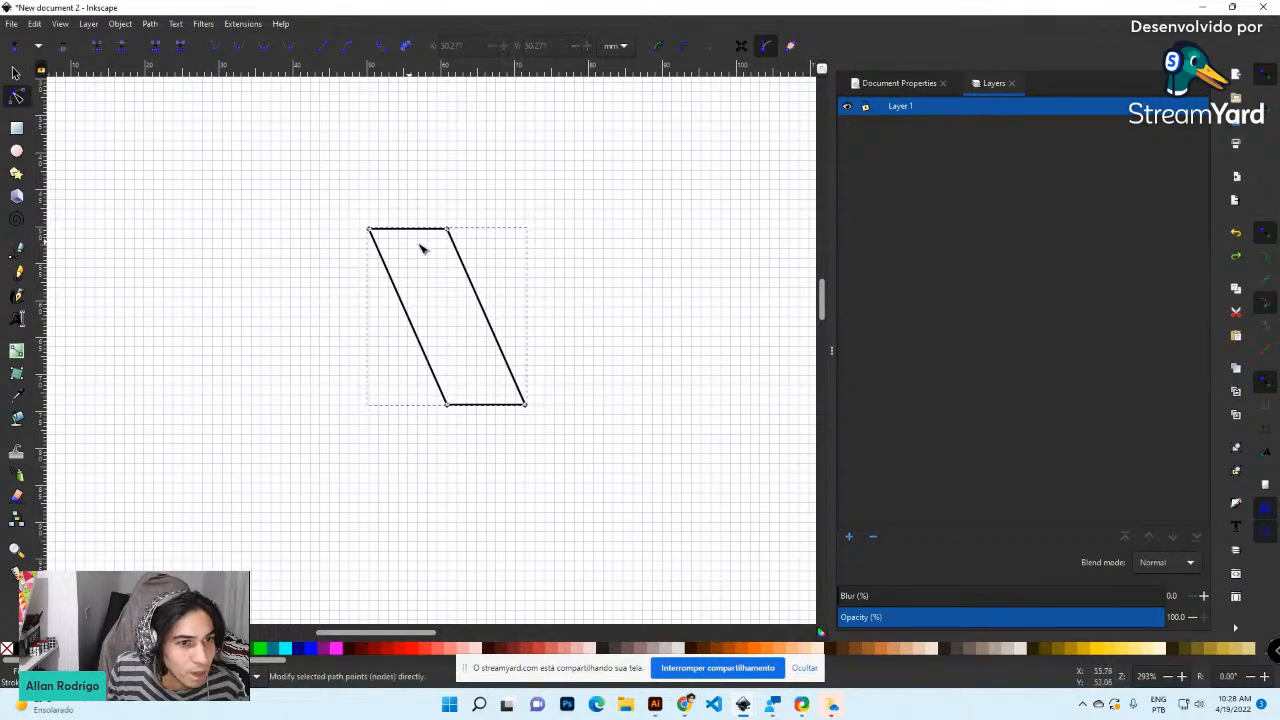
left_click(447, 229)
right_click(453, 231)
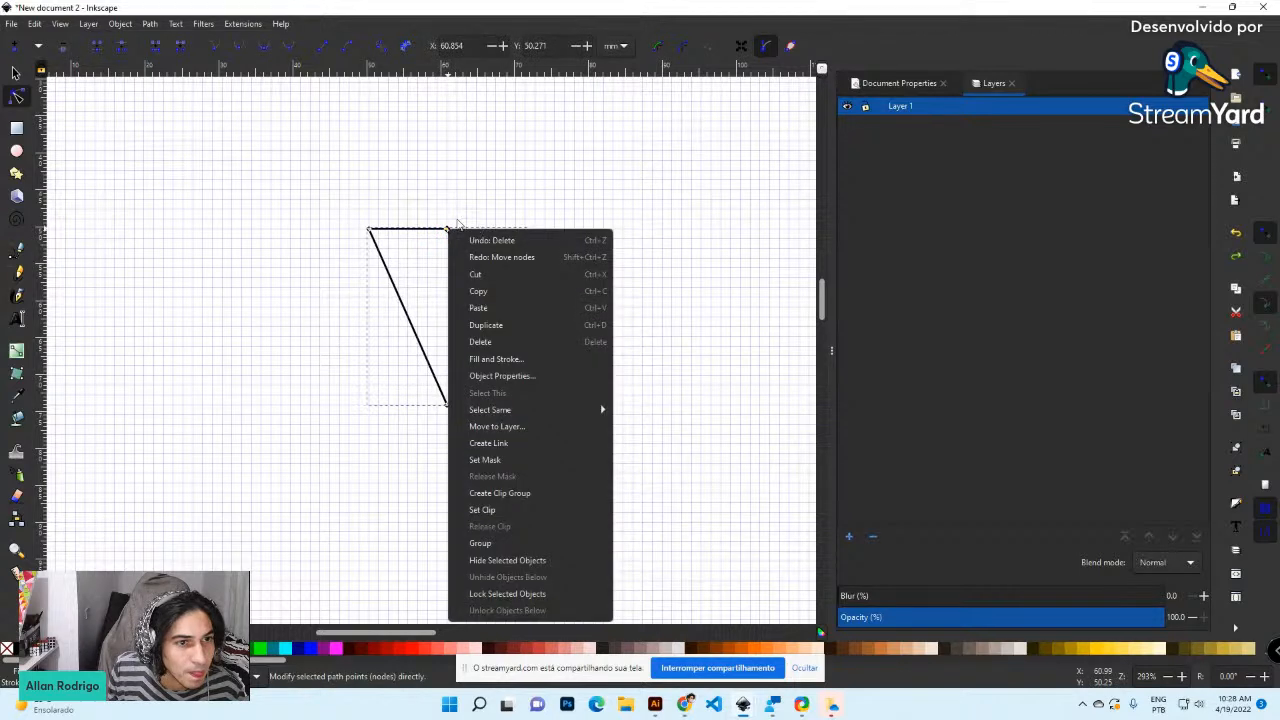
left_click(447, 230)
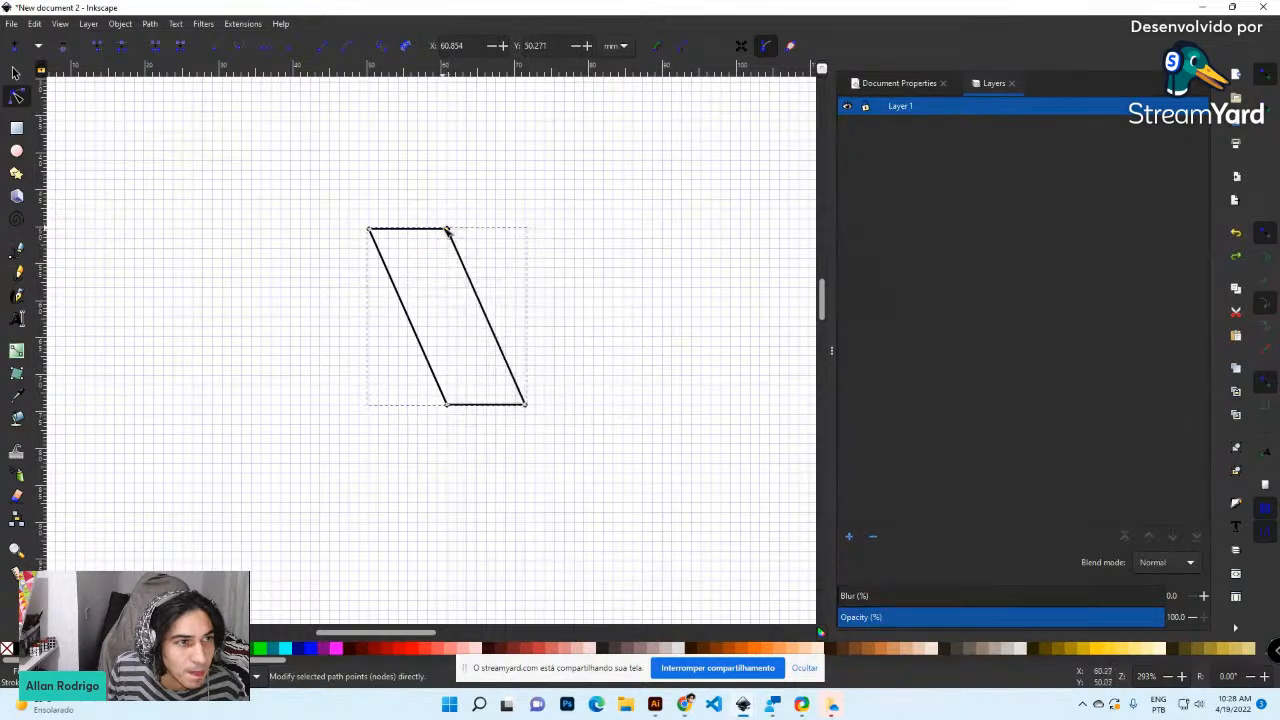
left_click(268, 47)
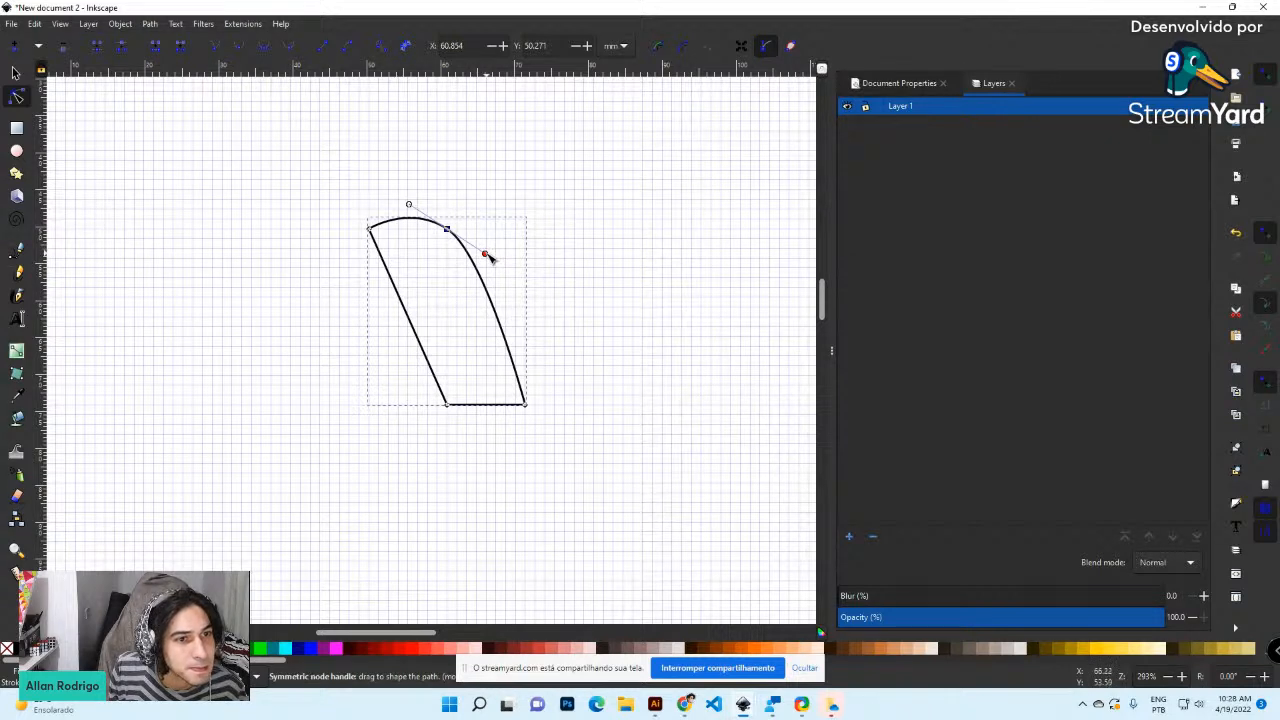
key("ctrl+z")
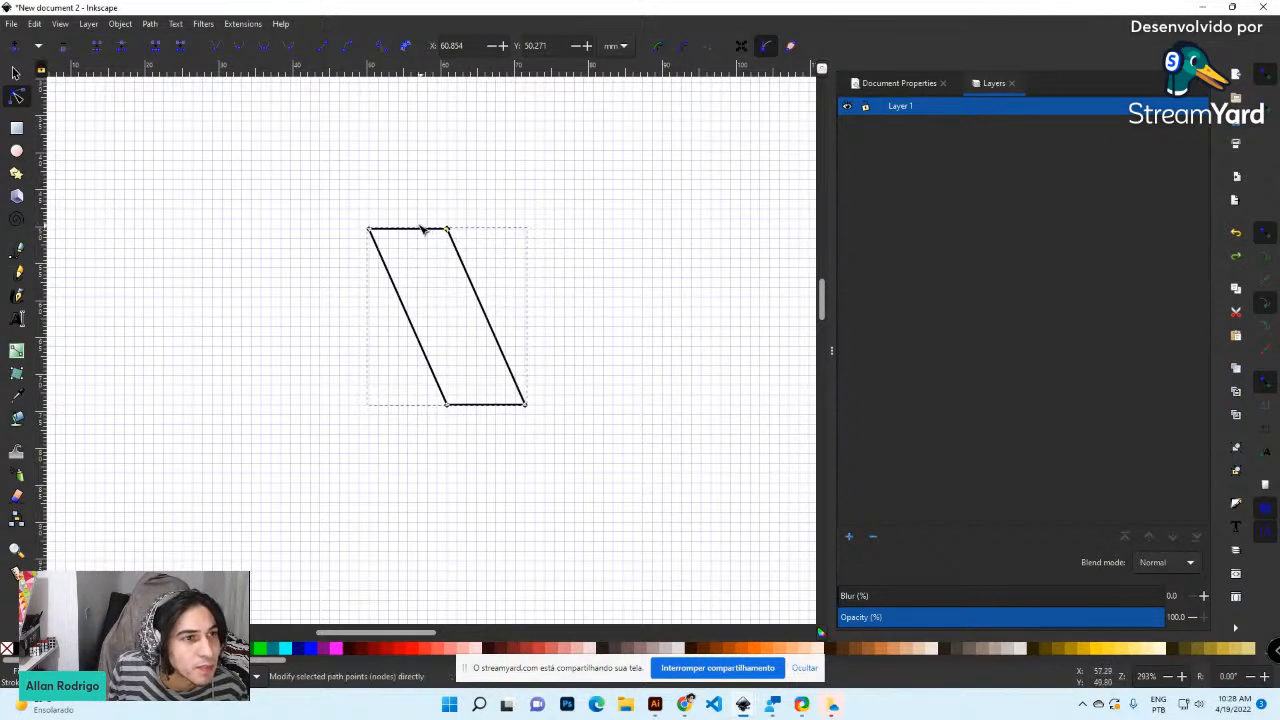
Make the upper-right node symmetric and pull its outer handle level with the top edge to curve the shape's right side
left_click_drag(431, 200, 475, 246)
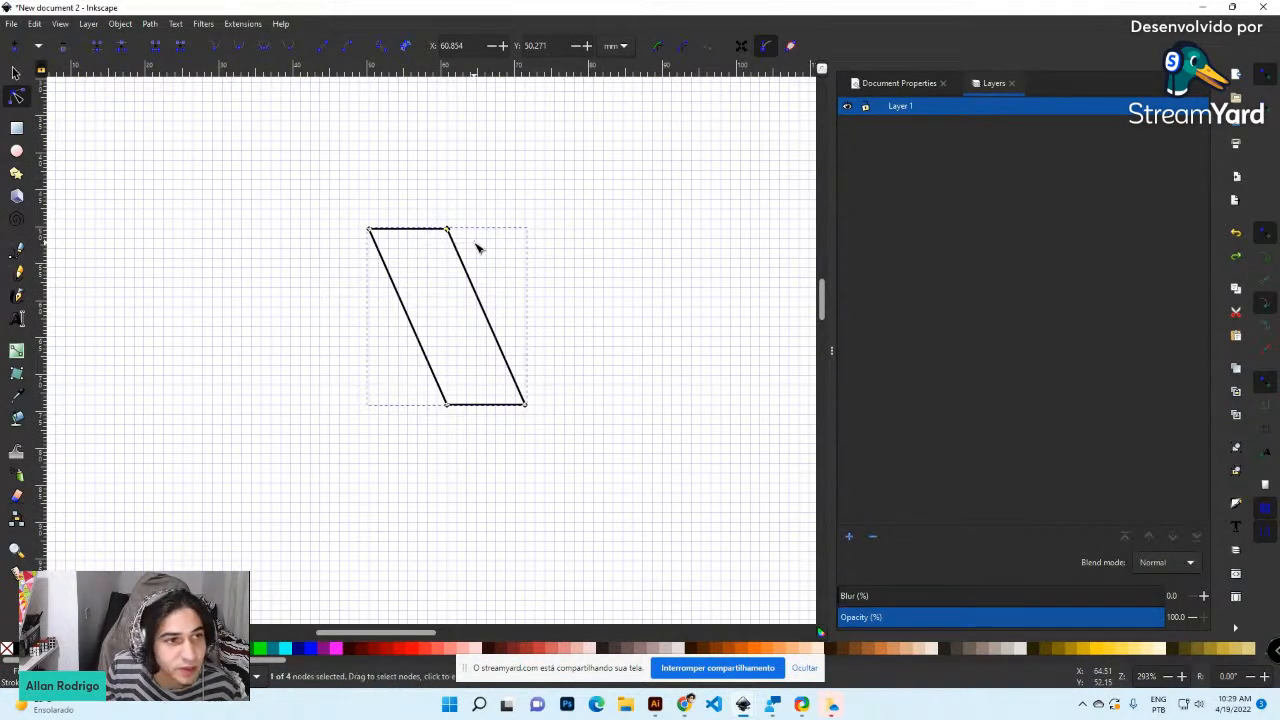
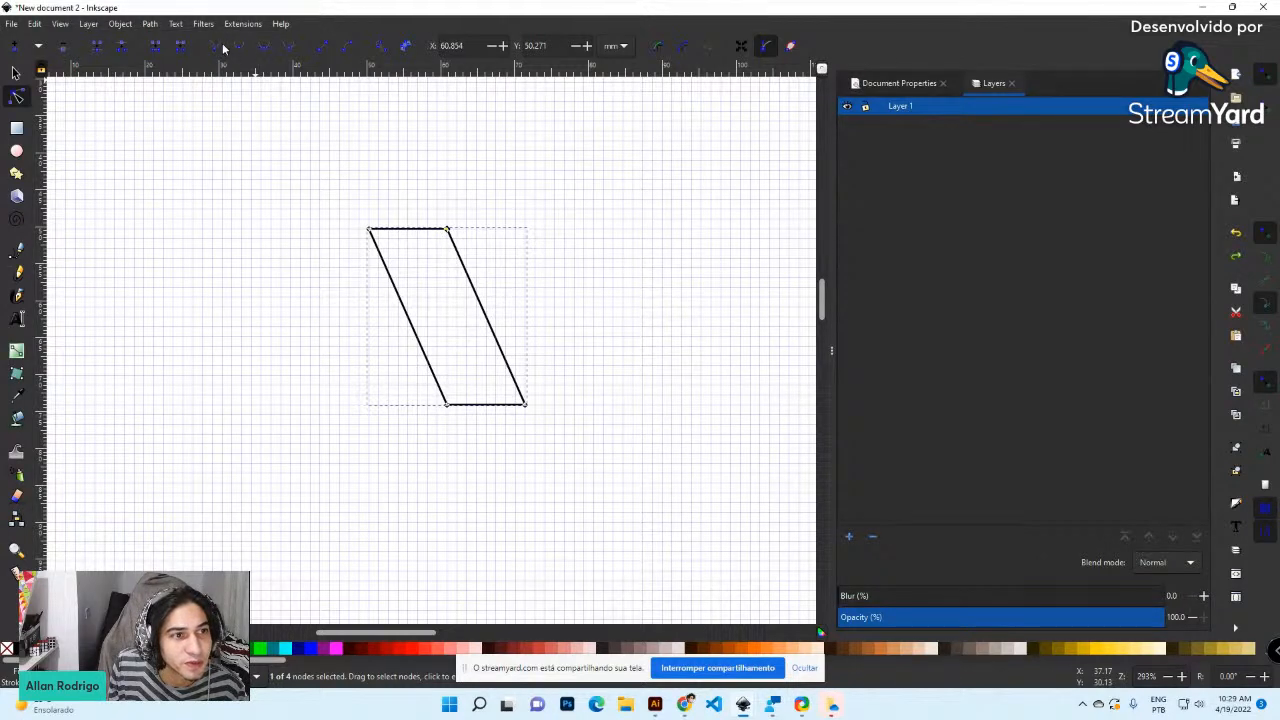
left_click(216, 46)
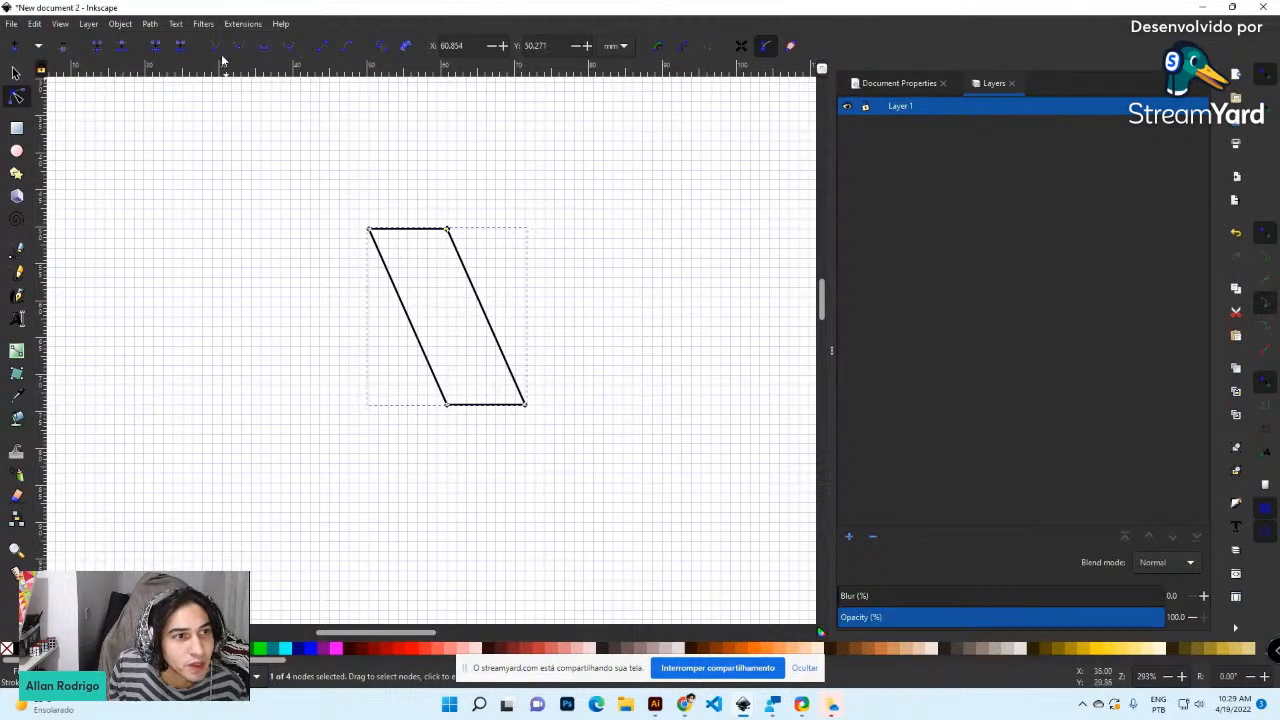
left_click(259, 46)
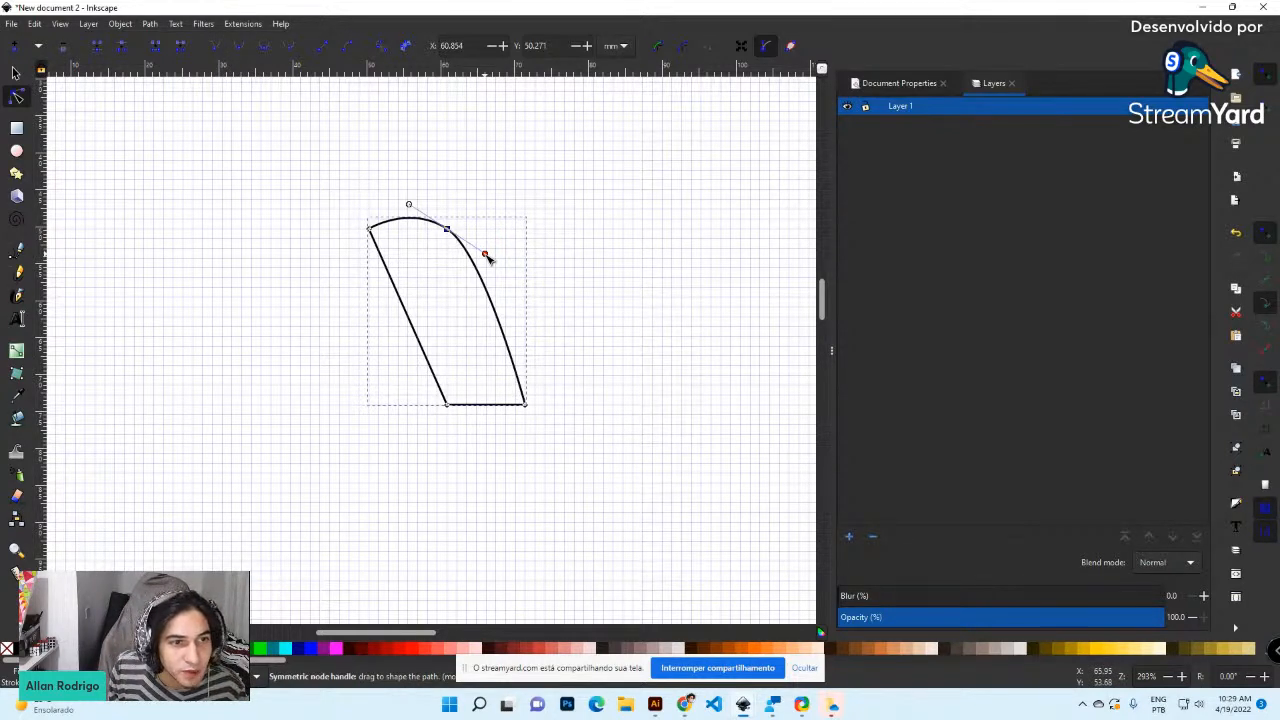
left_click_drag(488, 257, 504, 232)
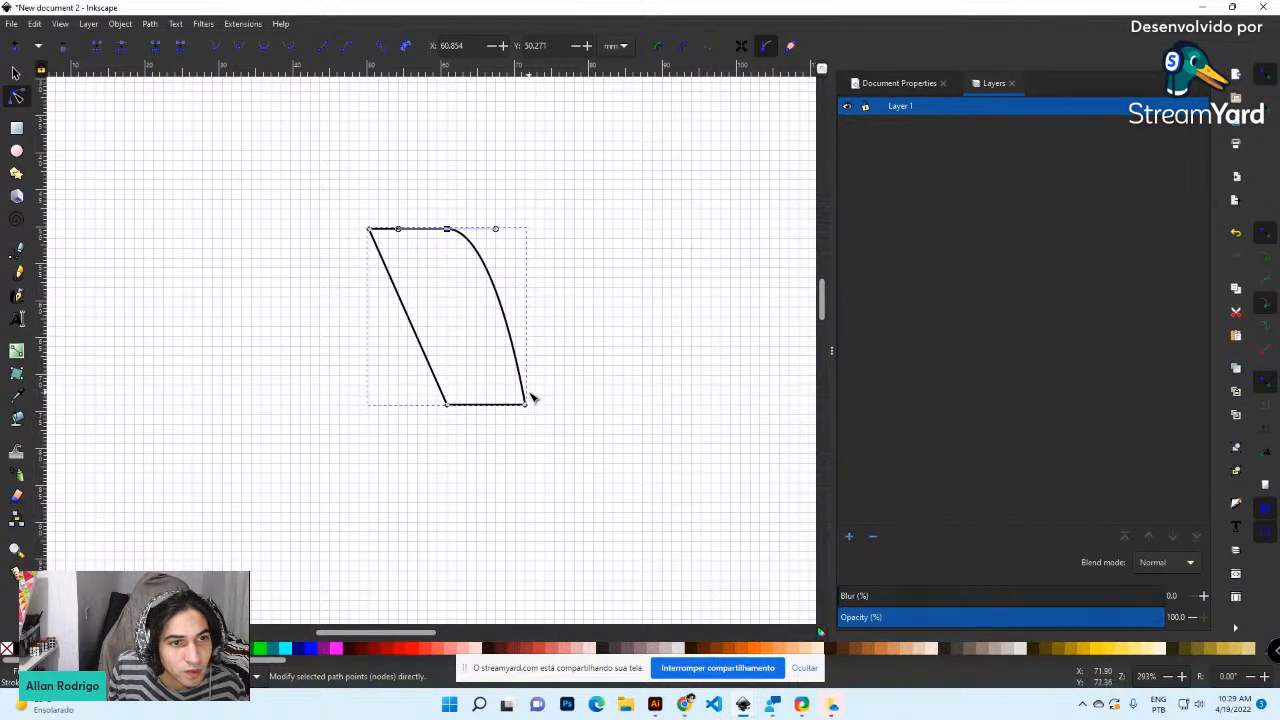
Make the lower-left node smooth and pull its outer handle level with the bottom edge, directly below the upper-left corner
left_click_drag(408, 450, 472, 378)
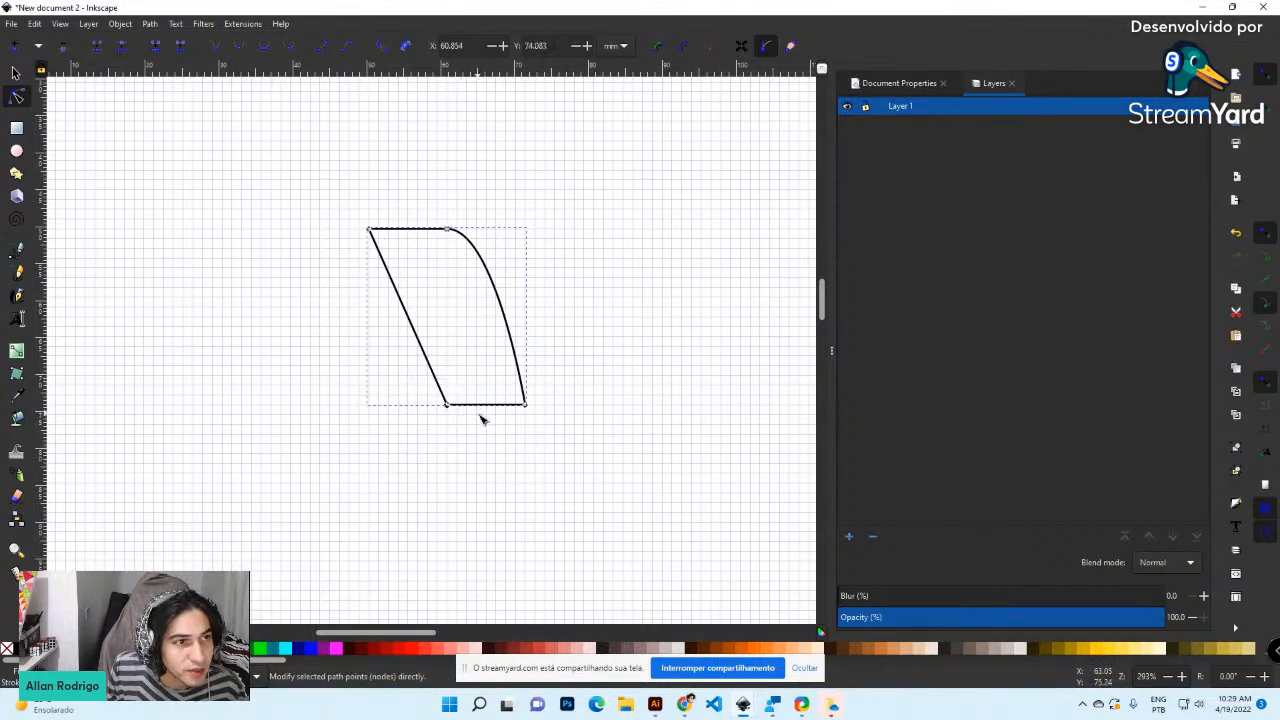
left_click(240, 47)
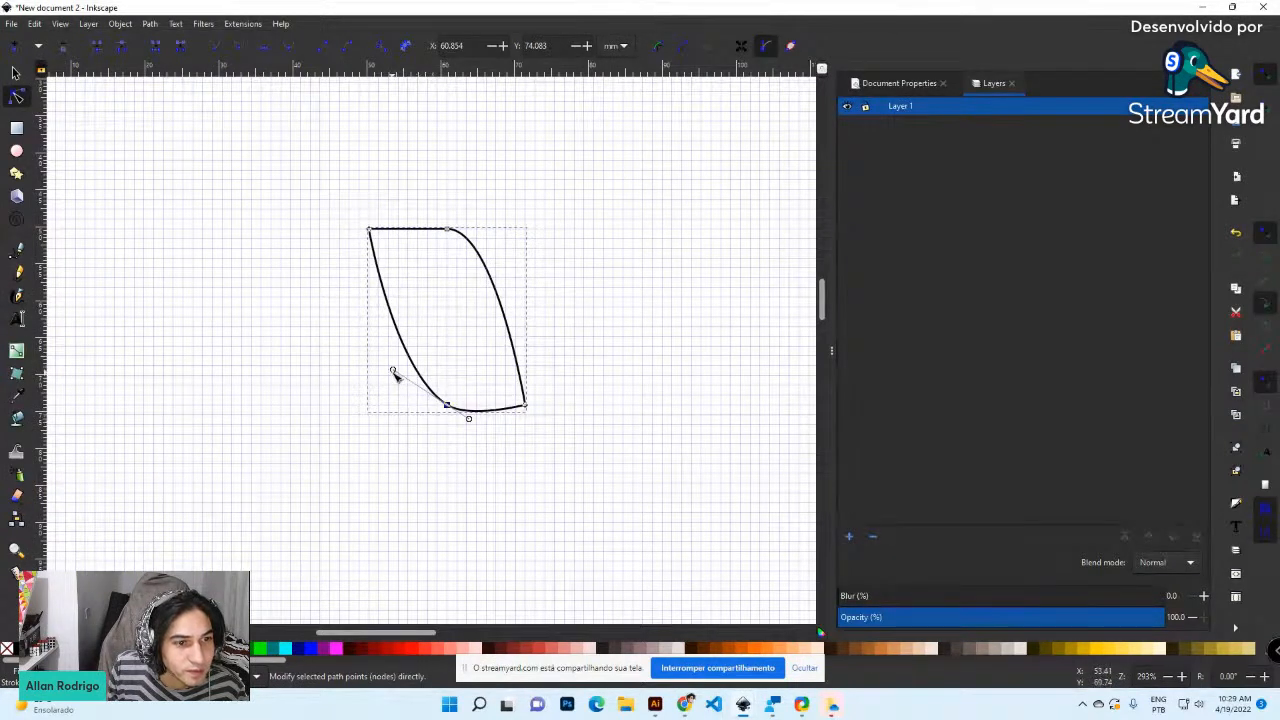
left_click_drag(390, 377, 374, 401)
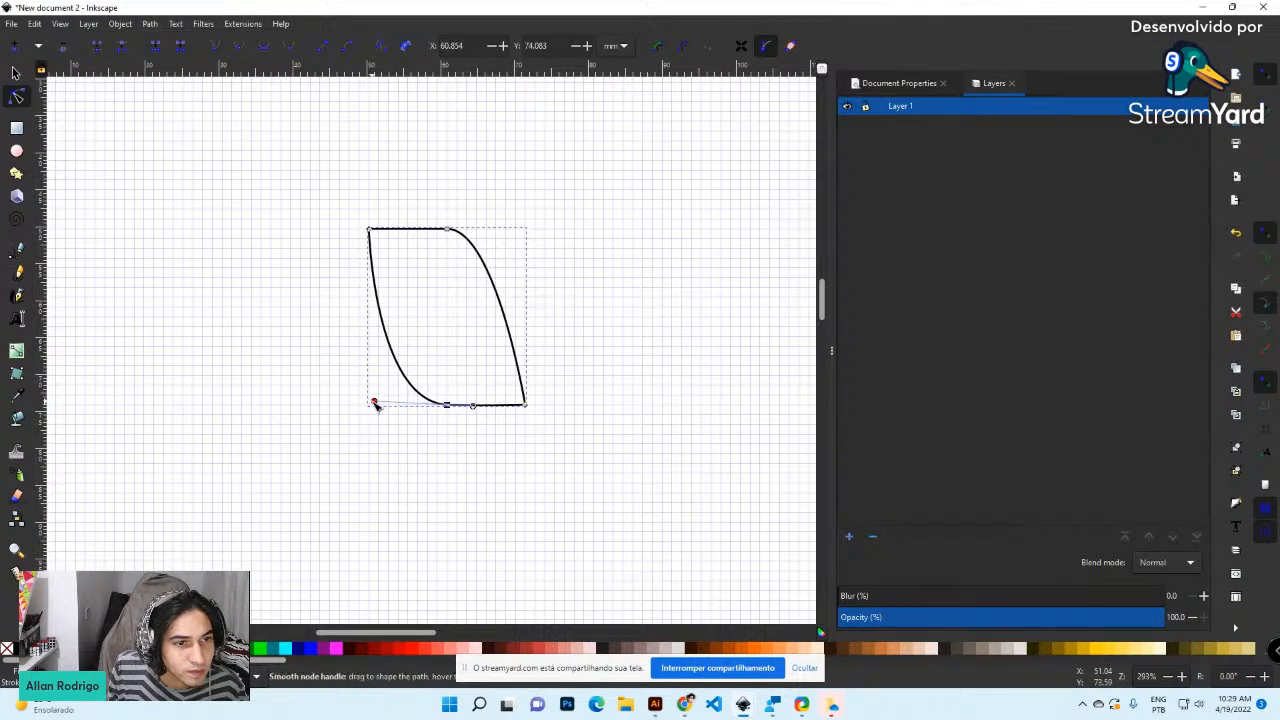
left_click_drag(560, 440, 510, 394)
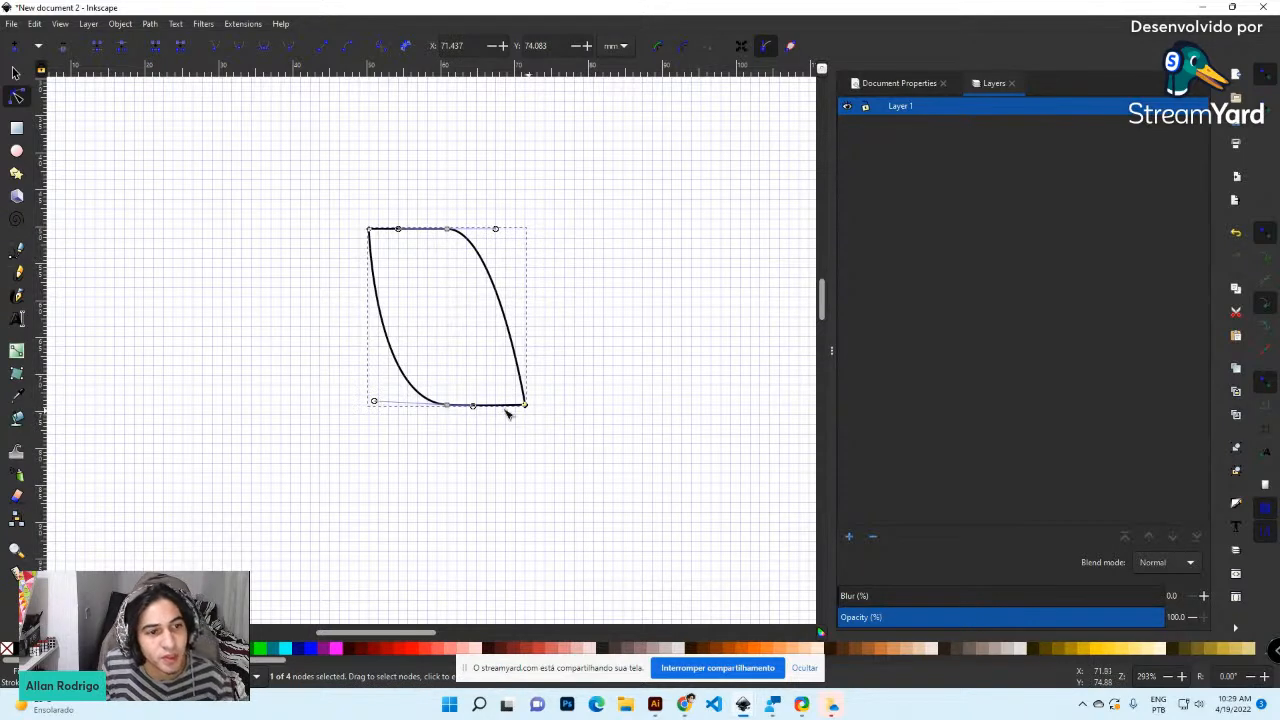
left_click_drag(374, 402, 369, 407)
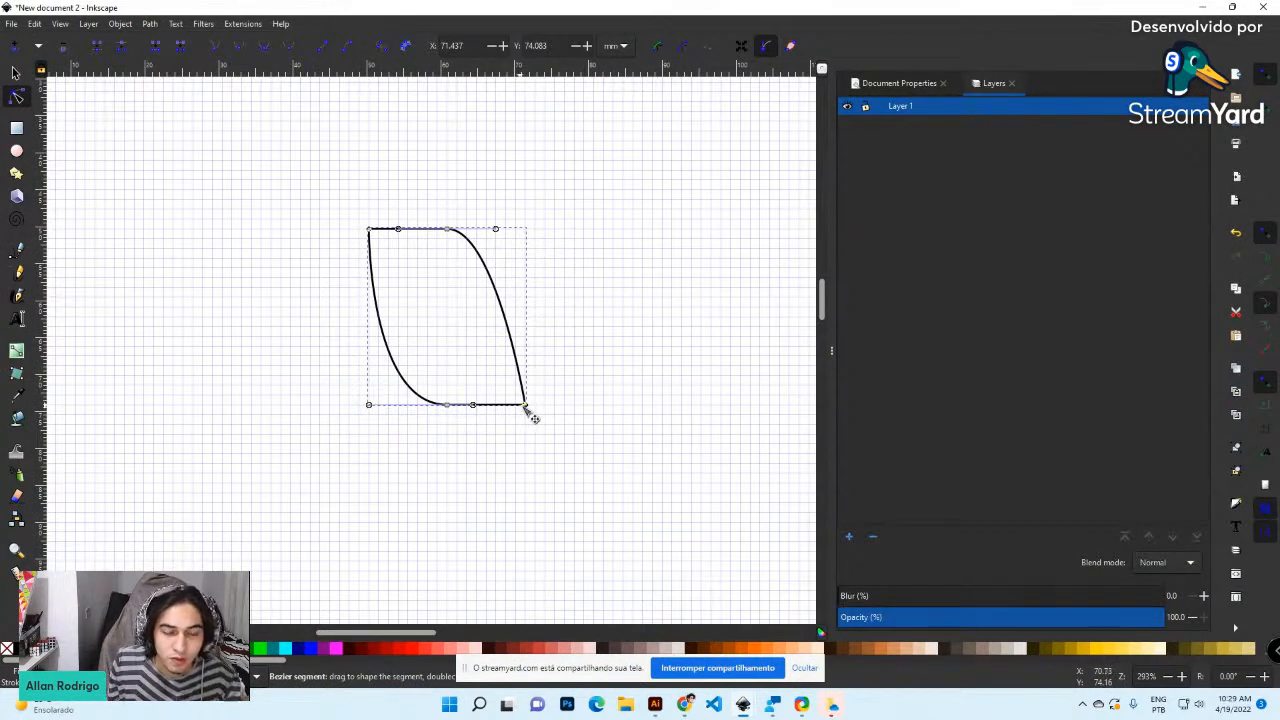
Try making the lower-right node symmetric, and shift the lower-left node's inner handle slightly along the bottom edge
left_click(264, 47)
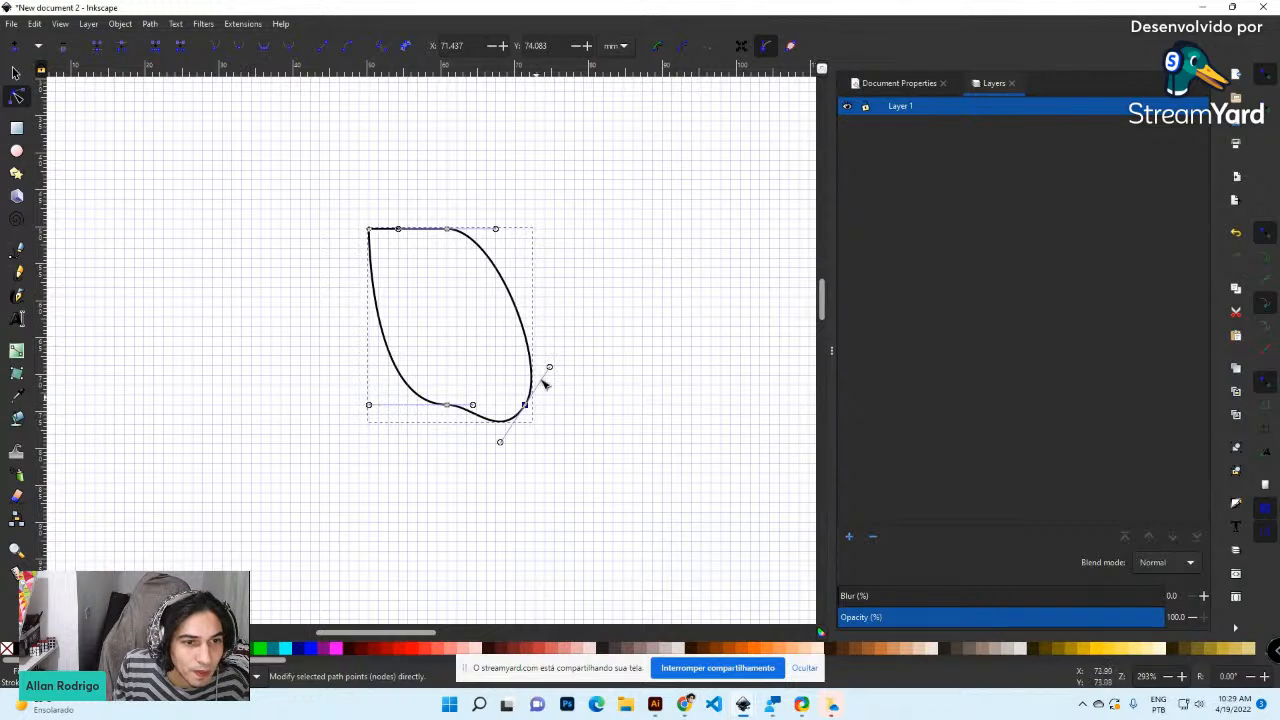
left_click_drag(551, 371, 530, 418)
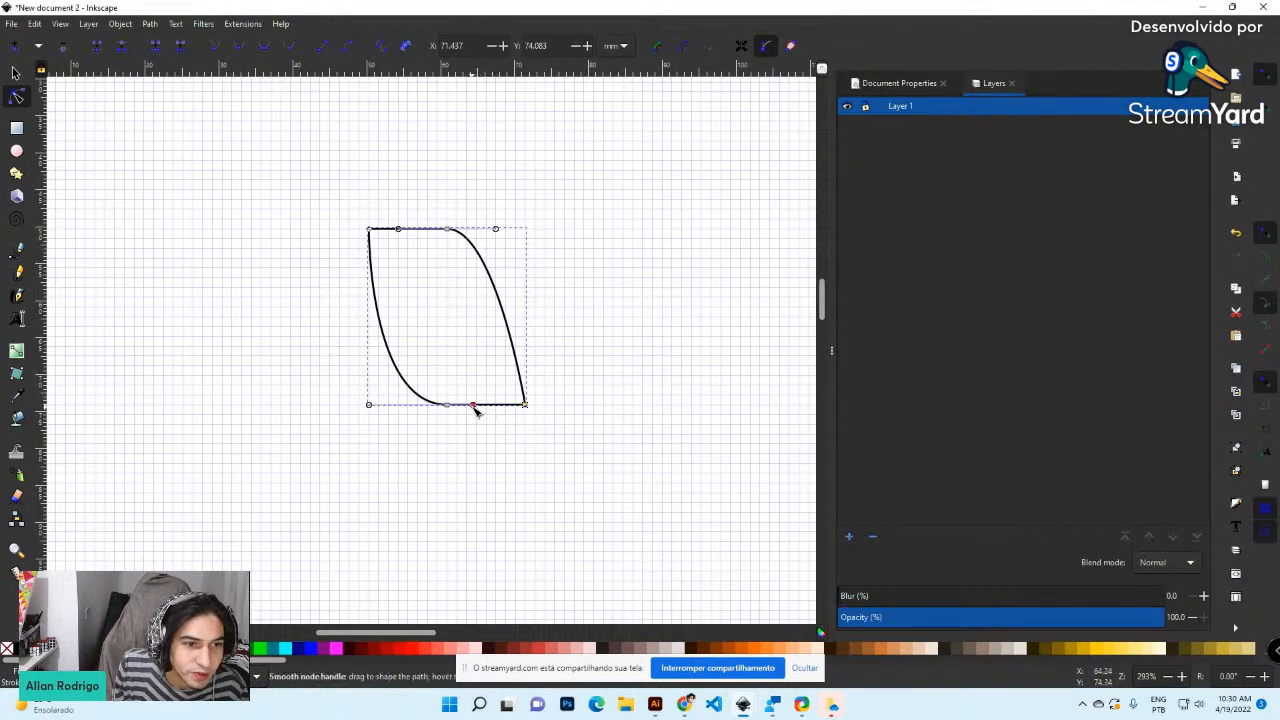
mouse_move(473, 404)
left_mouse_down()
mouse_move(472, 391)
mouse_move(477, 409)
left_mouse_up()
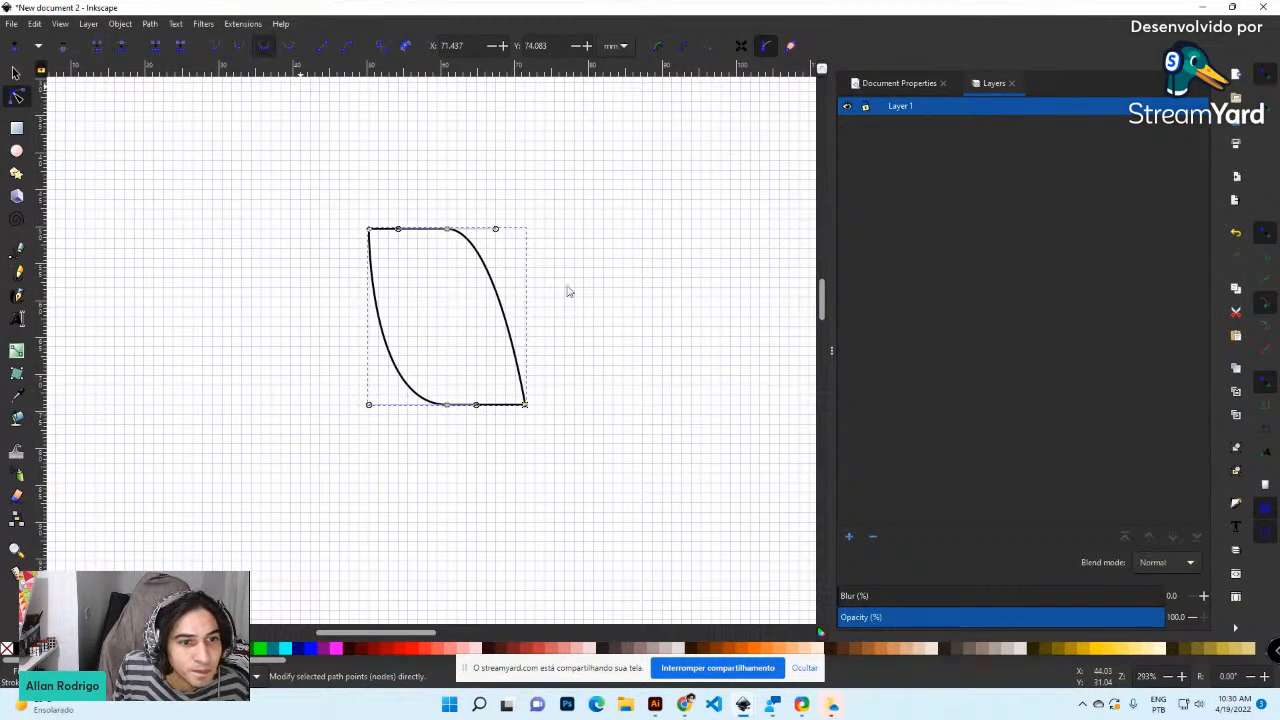
Try pulling the upper-right node's inner handle down off the top edge, and undo the change
mouse_move(477, 407)
left_mouse_down()
mouse_move(477, 392)
mouse_move(481, 407)
left_mouse_up()
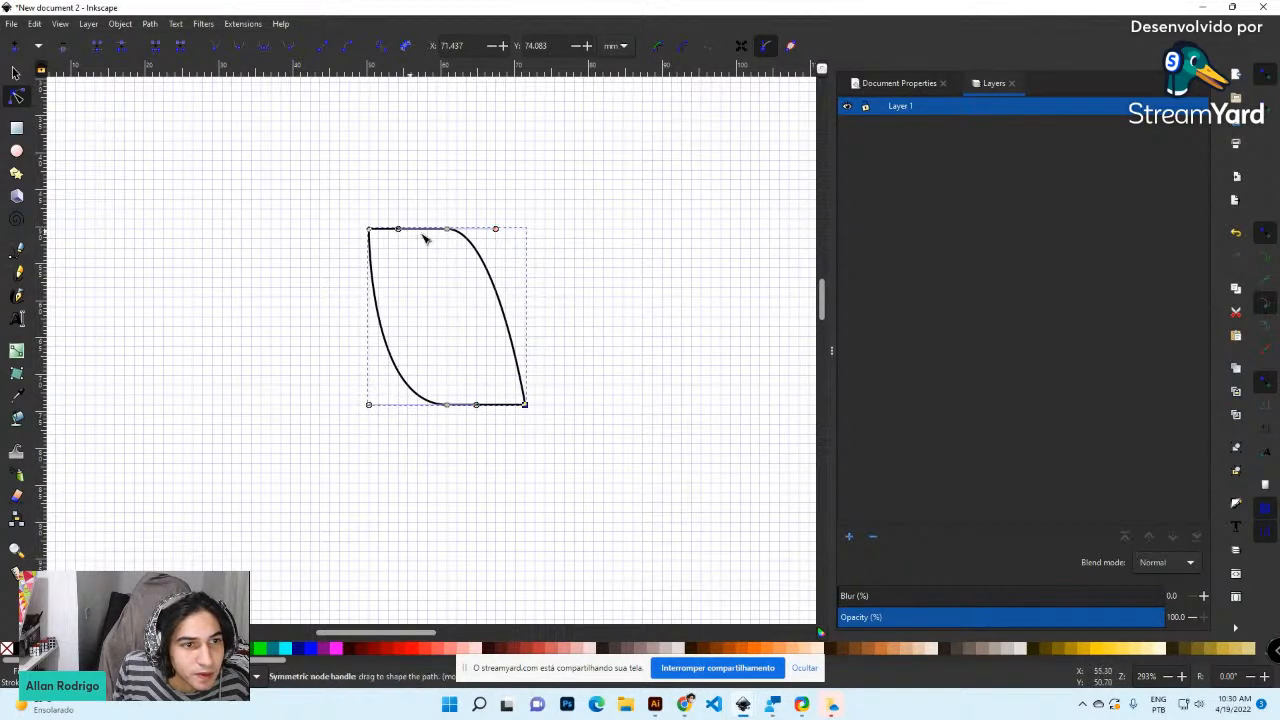
left_click_drag(401, 233, 400, 259)
key("ctrl+z")
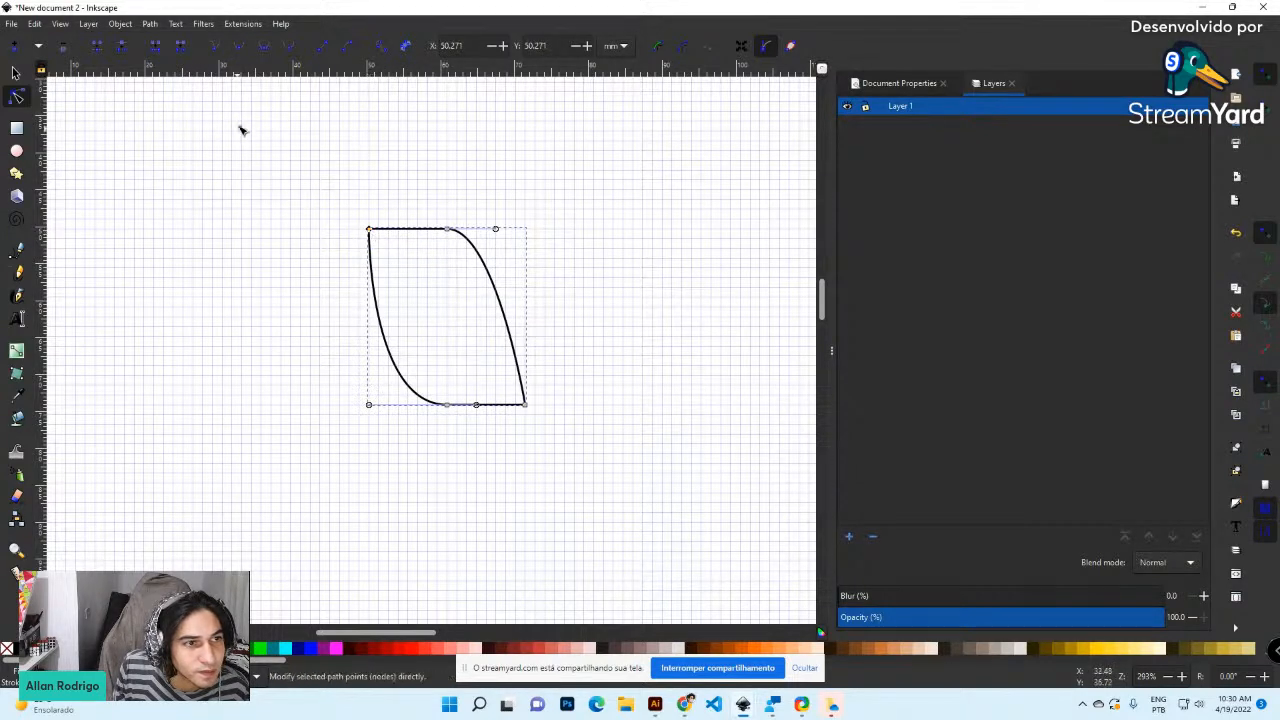
Make the upper-left node symmetric and pull its handles level with the top edge, bending the shape's left side into an S-curve
left_click(263, 46)
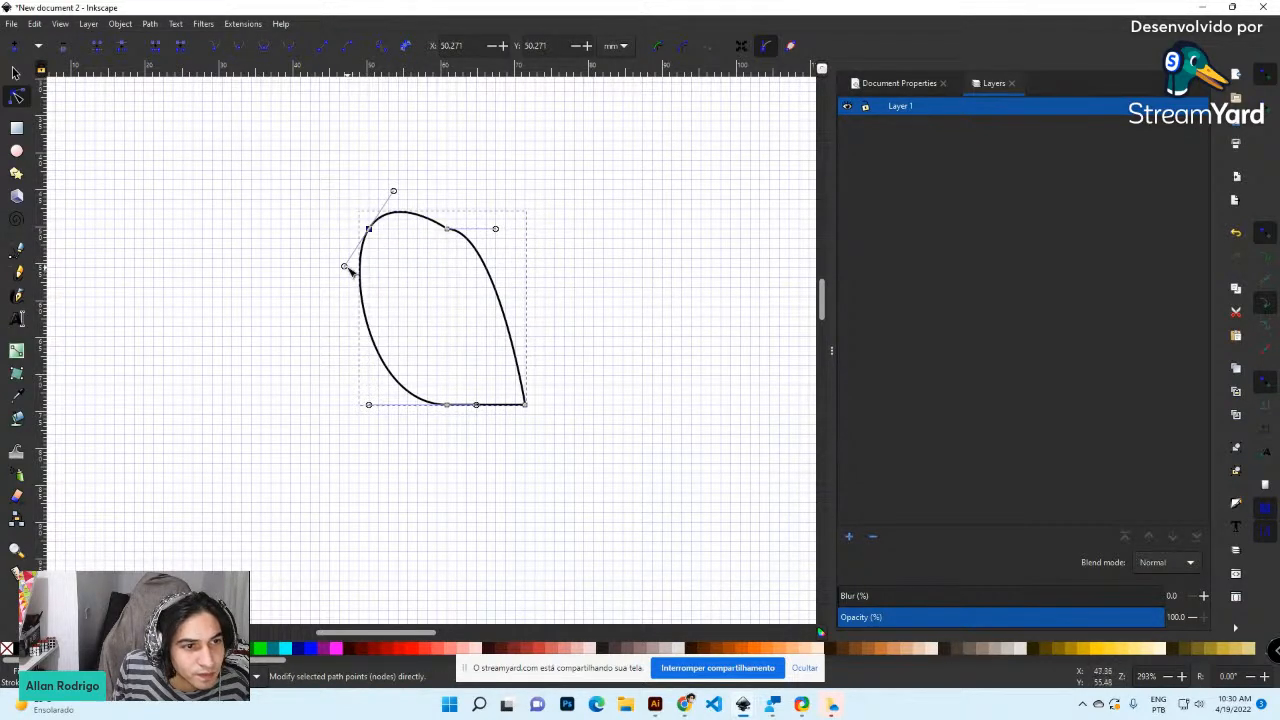
left_click_drag(358, 270, 431, 234)
mouse_move(327, 233)
left_mouse_down()
mouse_move(346, 232)
mouse_move(322, 232)
left_mouse_up()
Try deleting the upper-left node and undo the deletion
key("Delete")
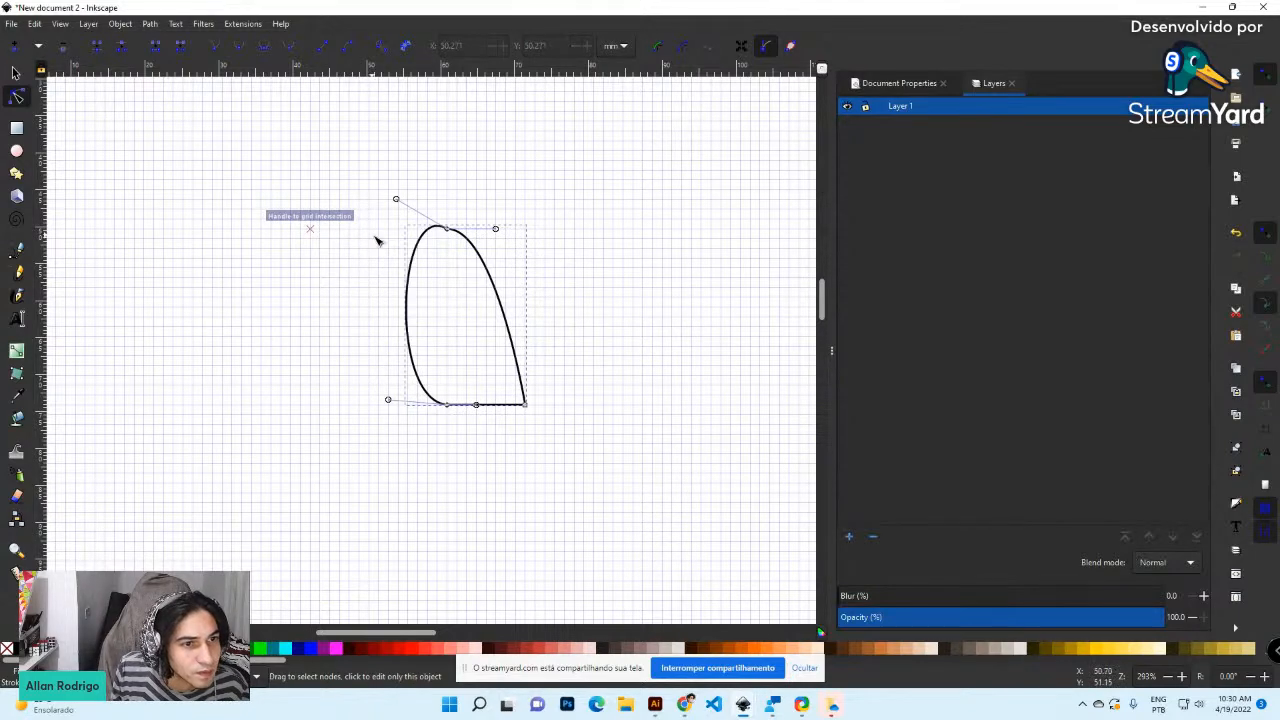
key("ctrl+z")
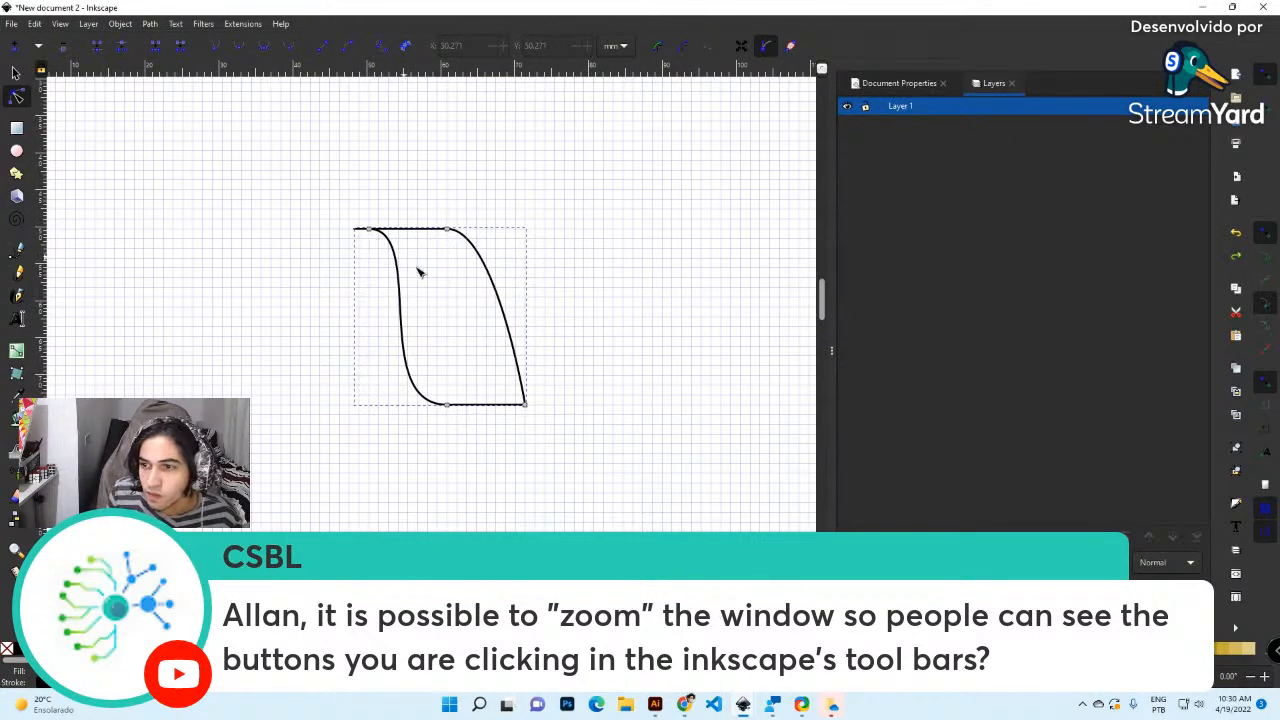
scroll(438, 290, "up", 4)
scroll(438, 290, "down", 2)
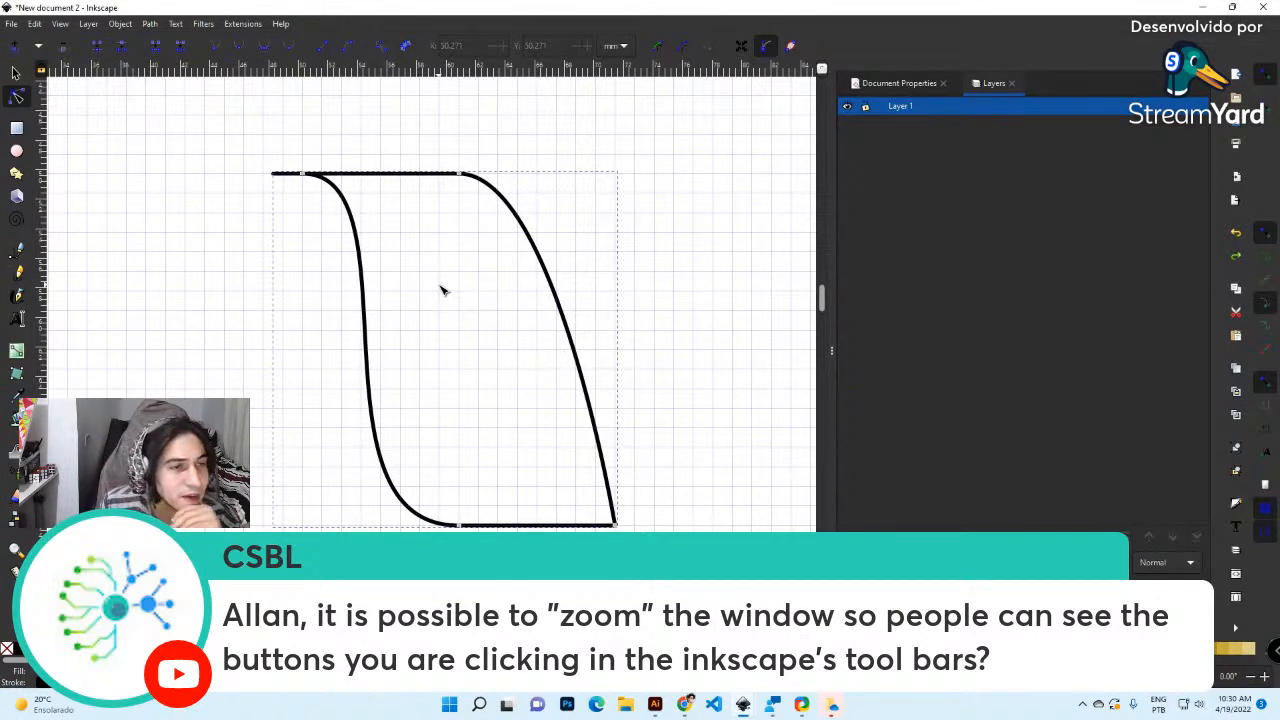
Open the document properties to look through the page and display settings
left_click(11, 23)
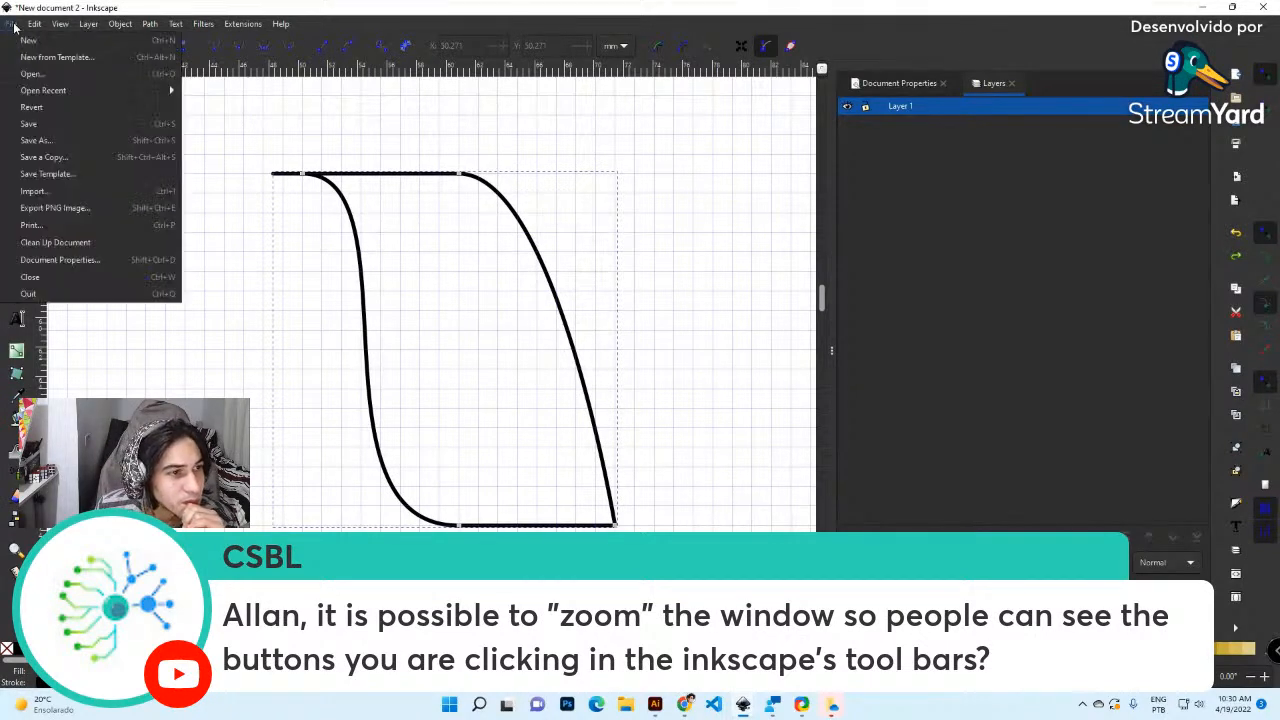
left_click(60, 260)
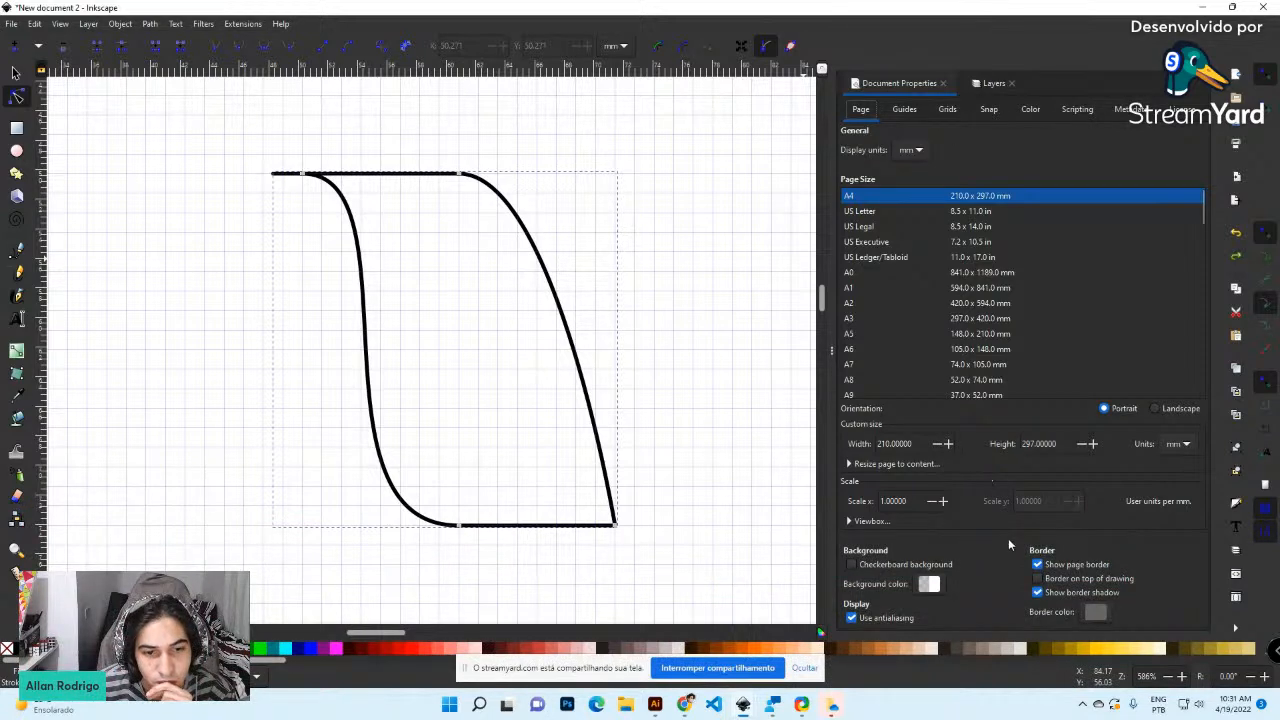
scroll(548, 322, "up", 1)
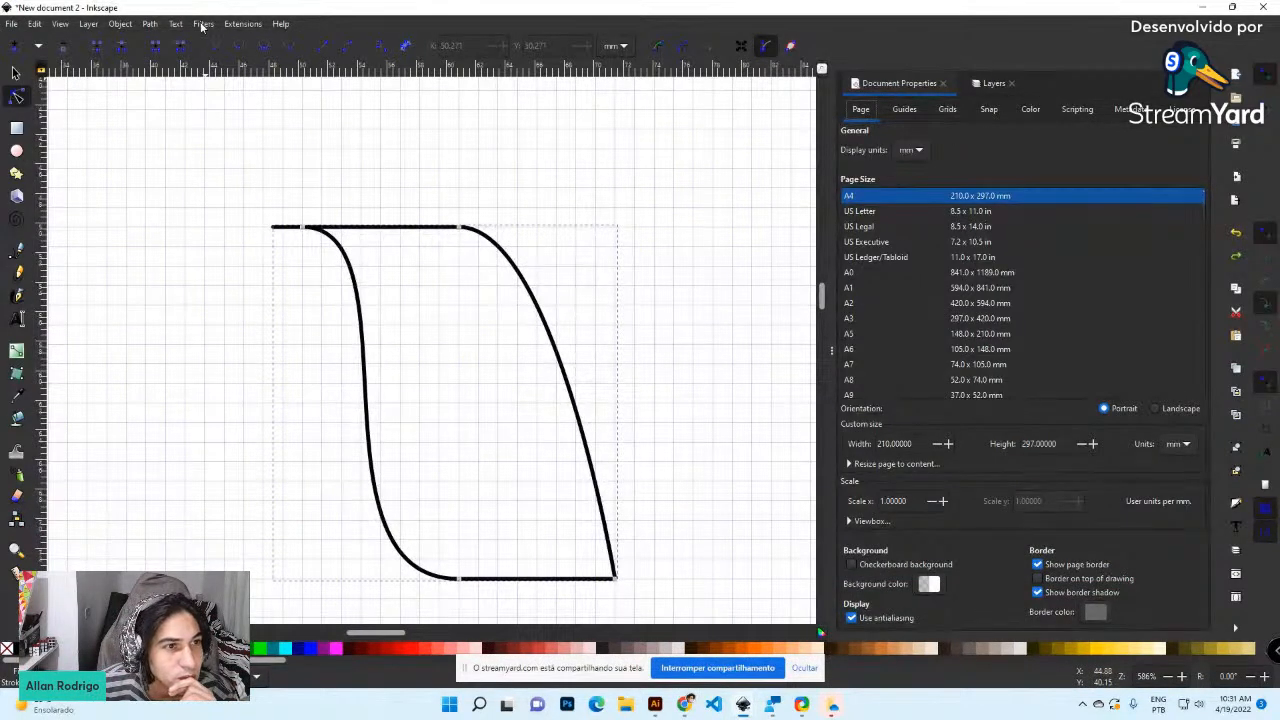
Raise the zoom correction factor to 132.39% in the interface preferences and close them
left_click(232, 24)
mouse_move(209, 28)
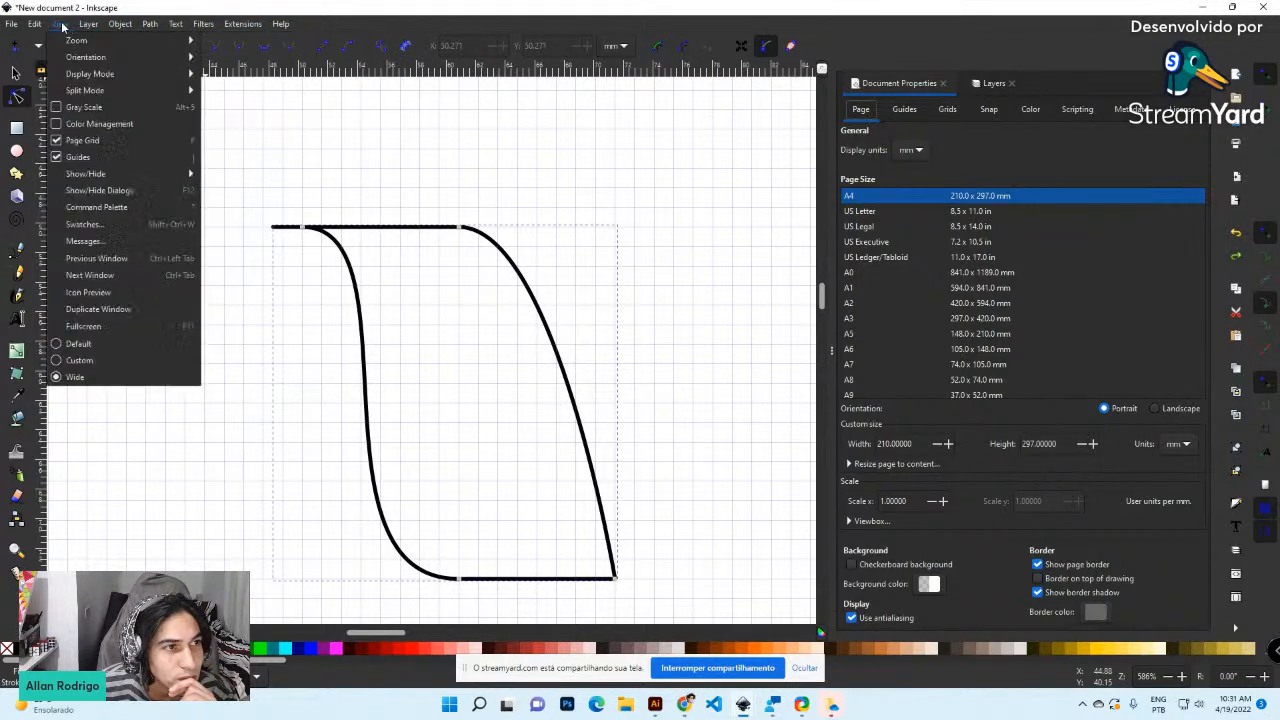
mouse_move(38, 28)
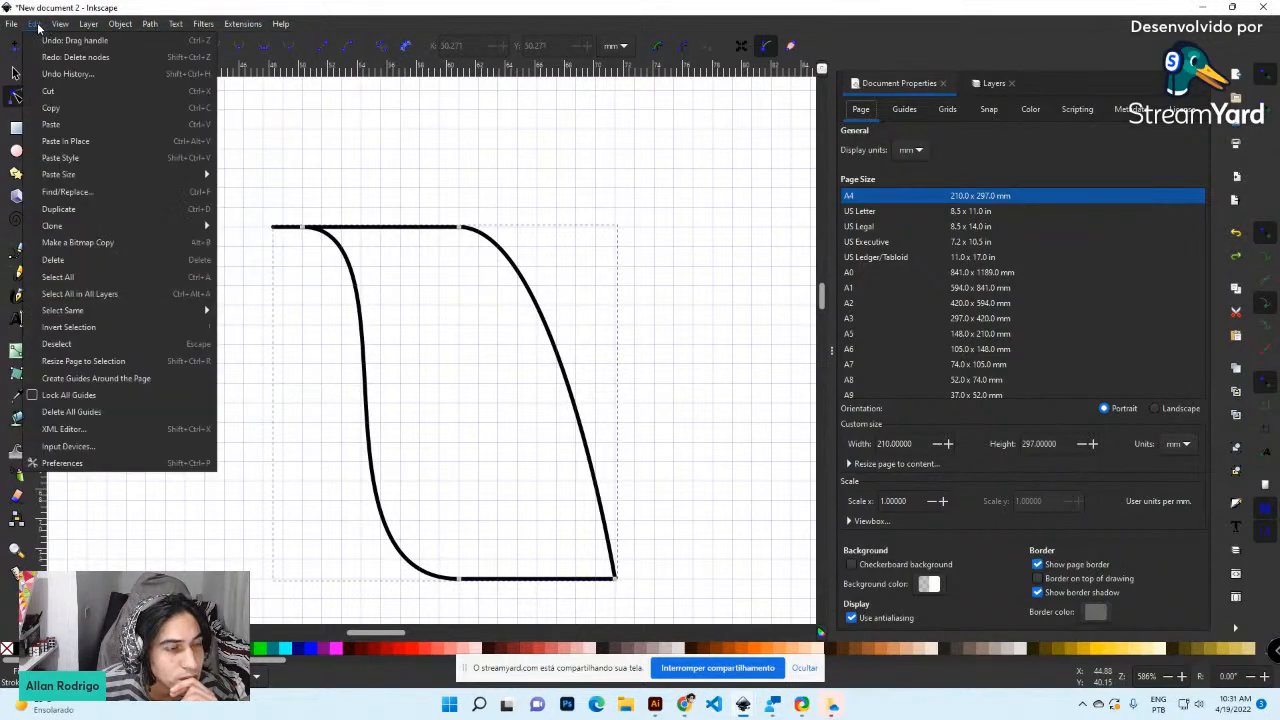
left_click(95, 463)
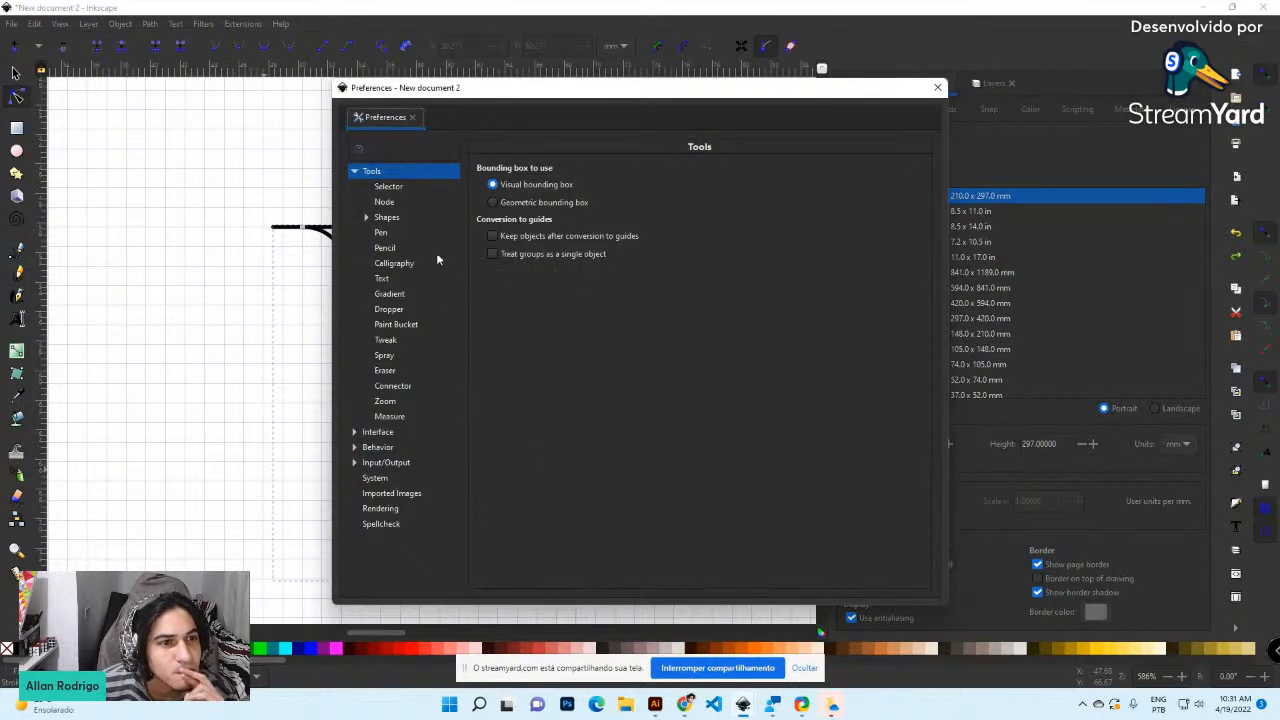
left_click(396, 434)
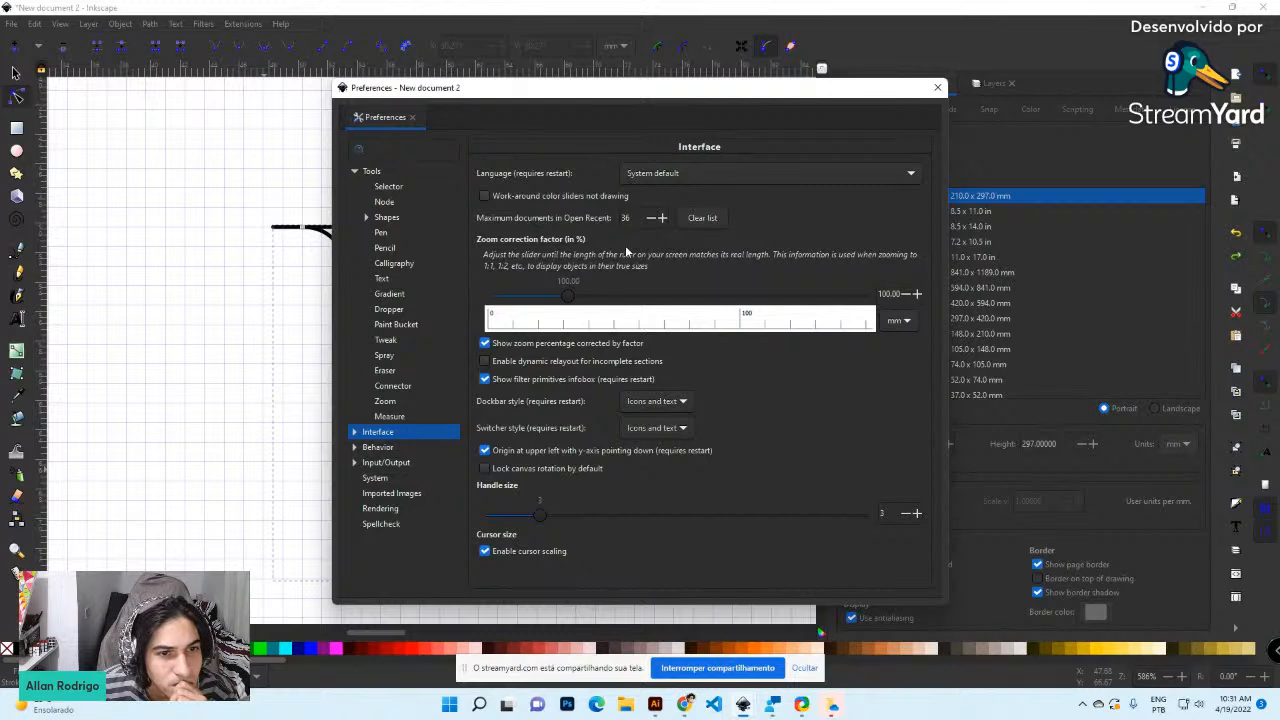
mouse_move(570, 297)
left_mouse_down()
mouse_move(626, 291)
mouse_move(595, 302)
left_mouse_up()
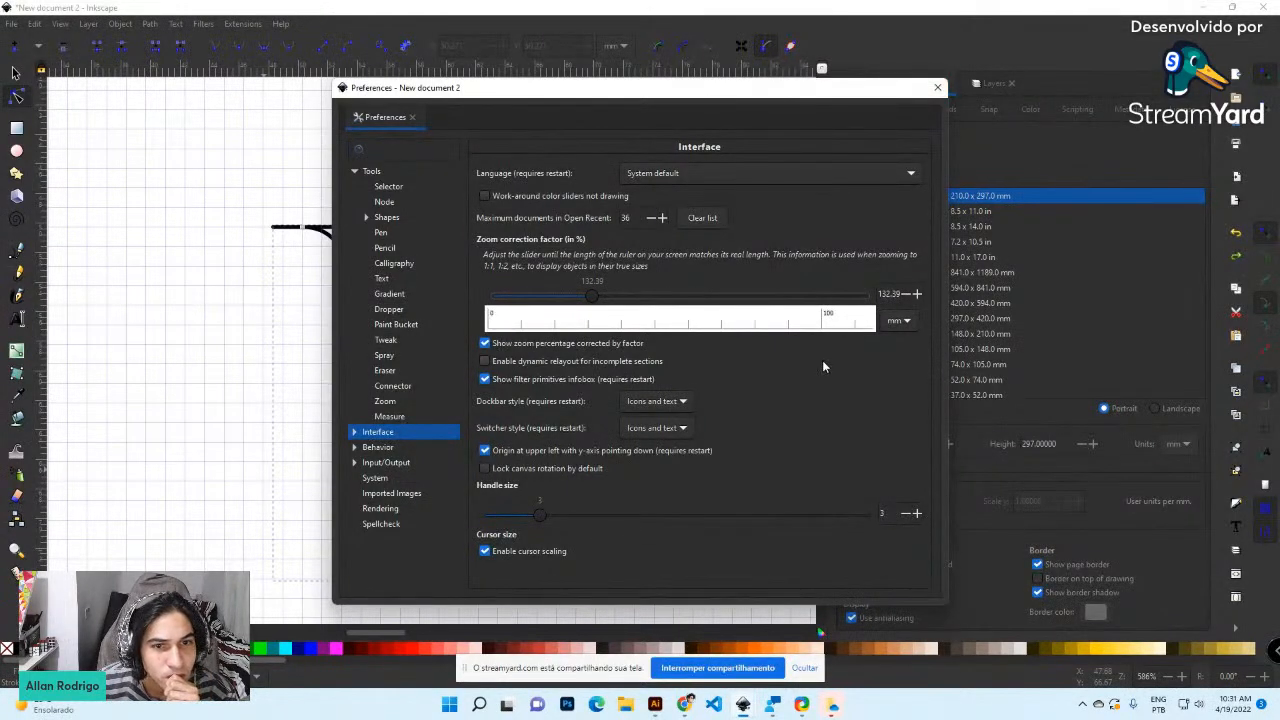
left_click(937, 87)
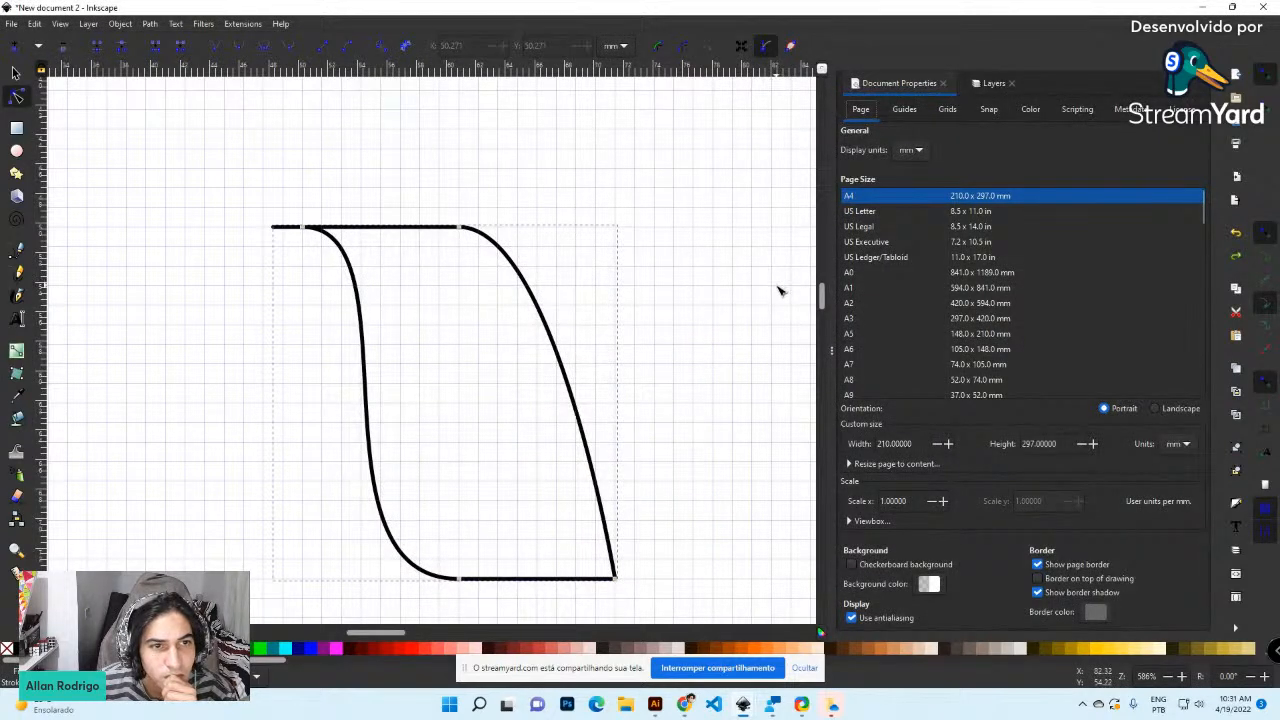
Set the zoom correction factor to 178.90% and the handle size to 7 in the interface preferences
left_click(13, 24)
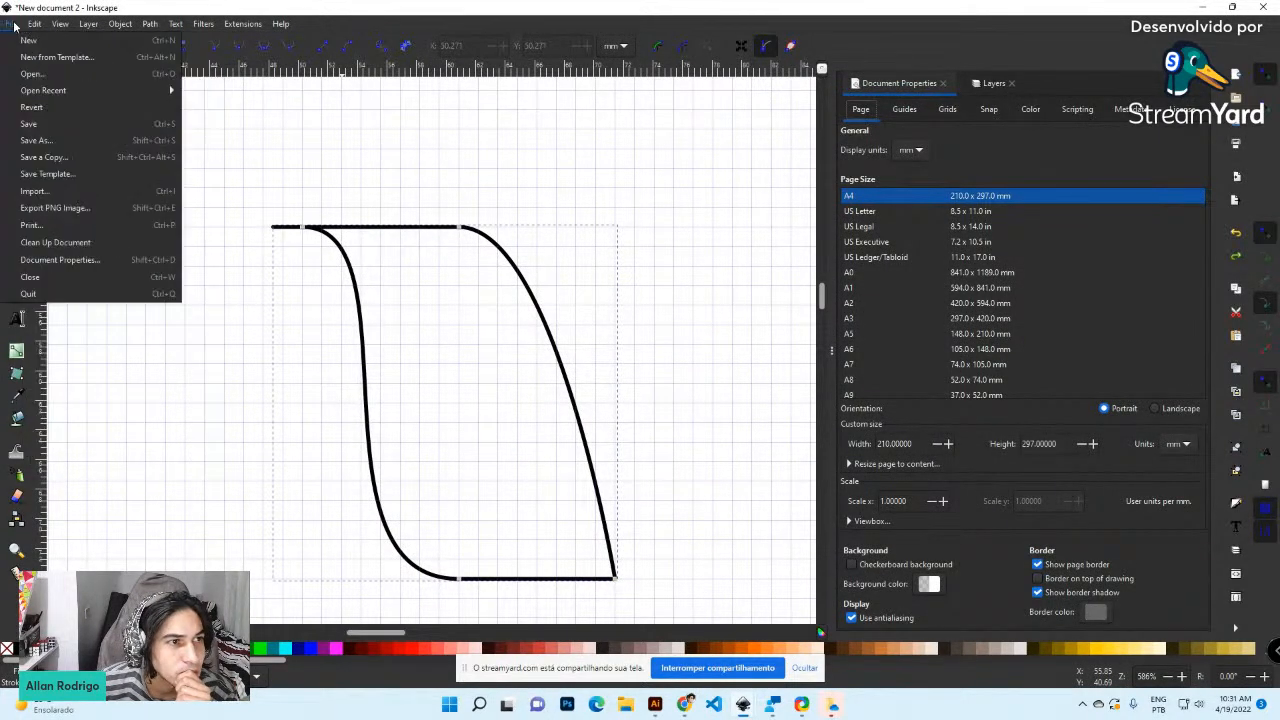
mouse_move(35, 24)
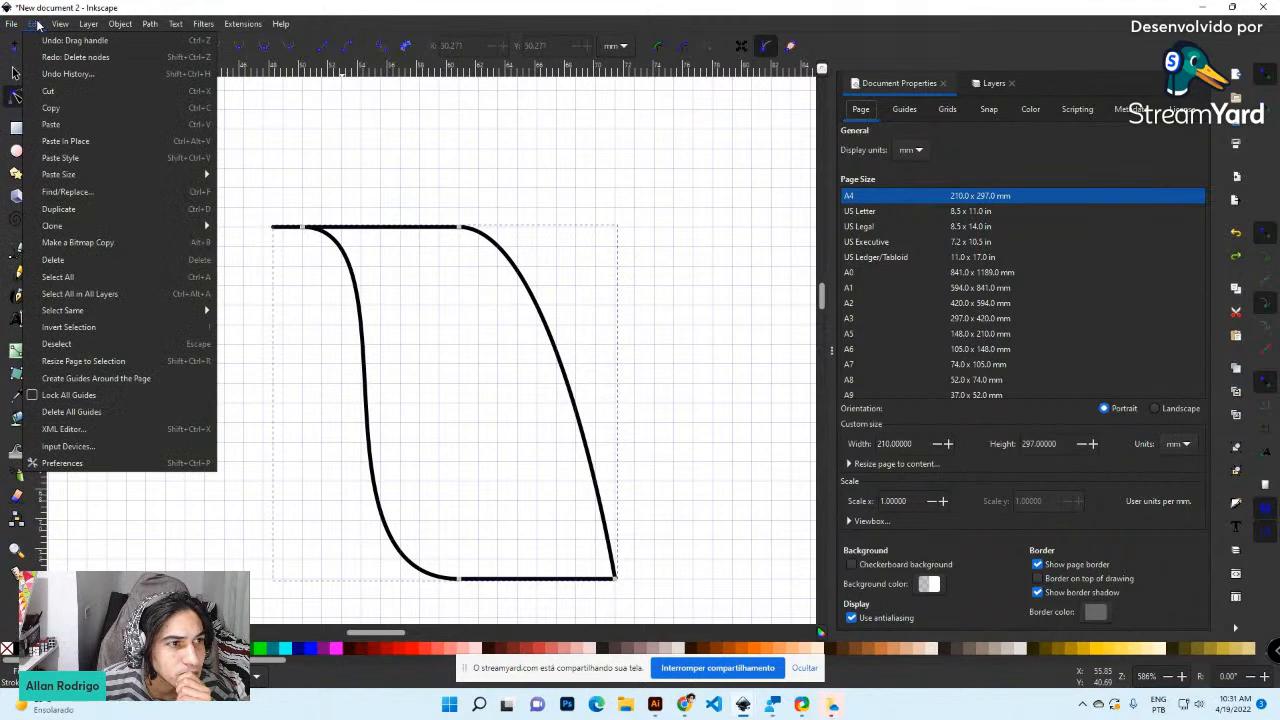
left_click(131, 464)
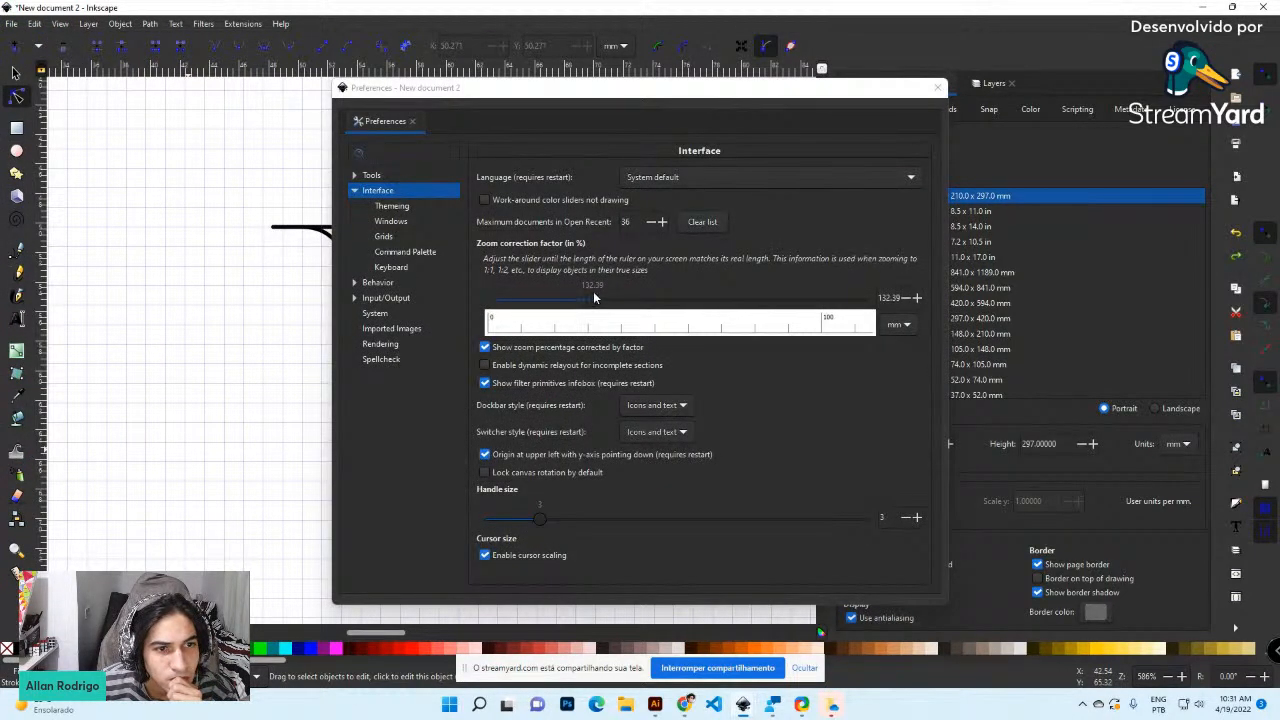
left_click_drag(597, 303, 626, 305)
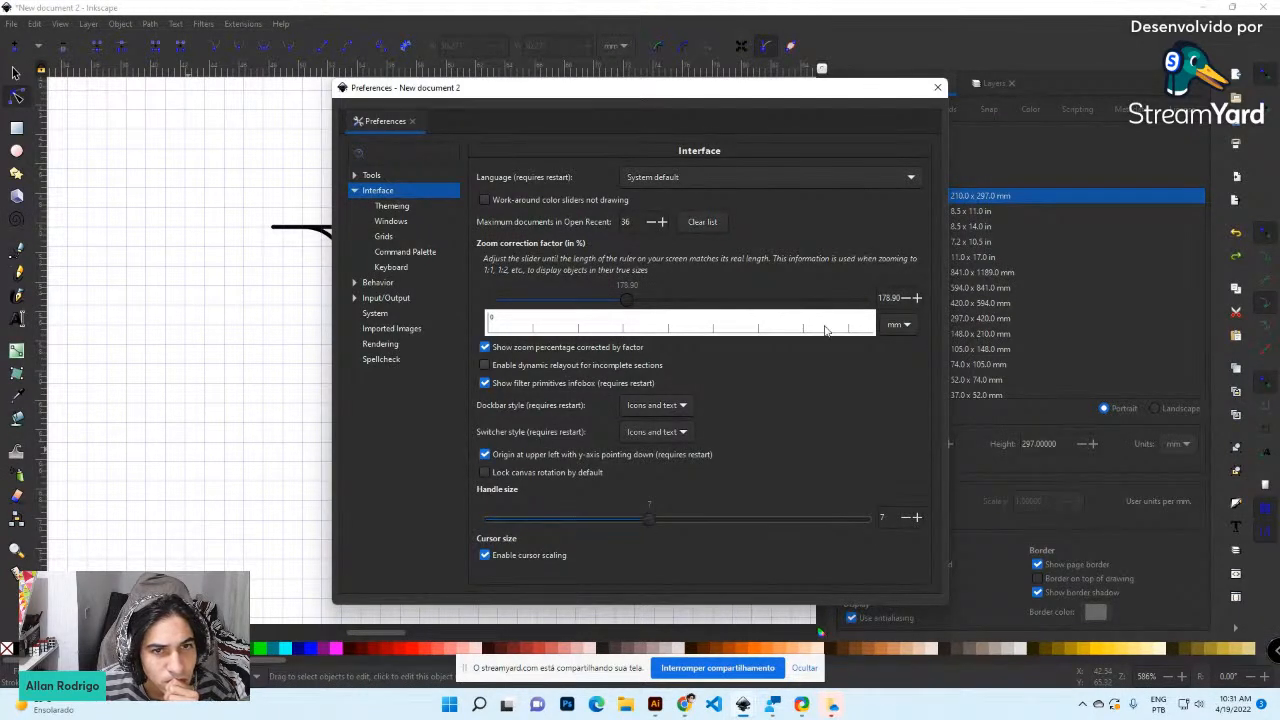
left_click(937, 87)
Retract the upper-left node's outer handle to remove the overshoot, and put the upper-right node's outer handle back level with the top edge
left_click(476, 236)
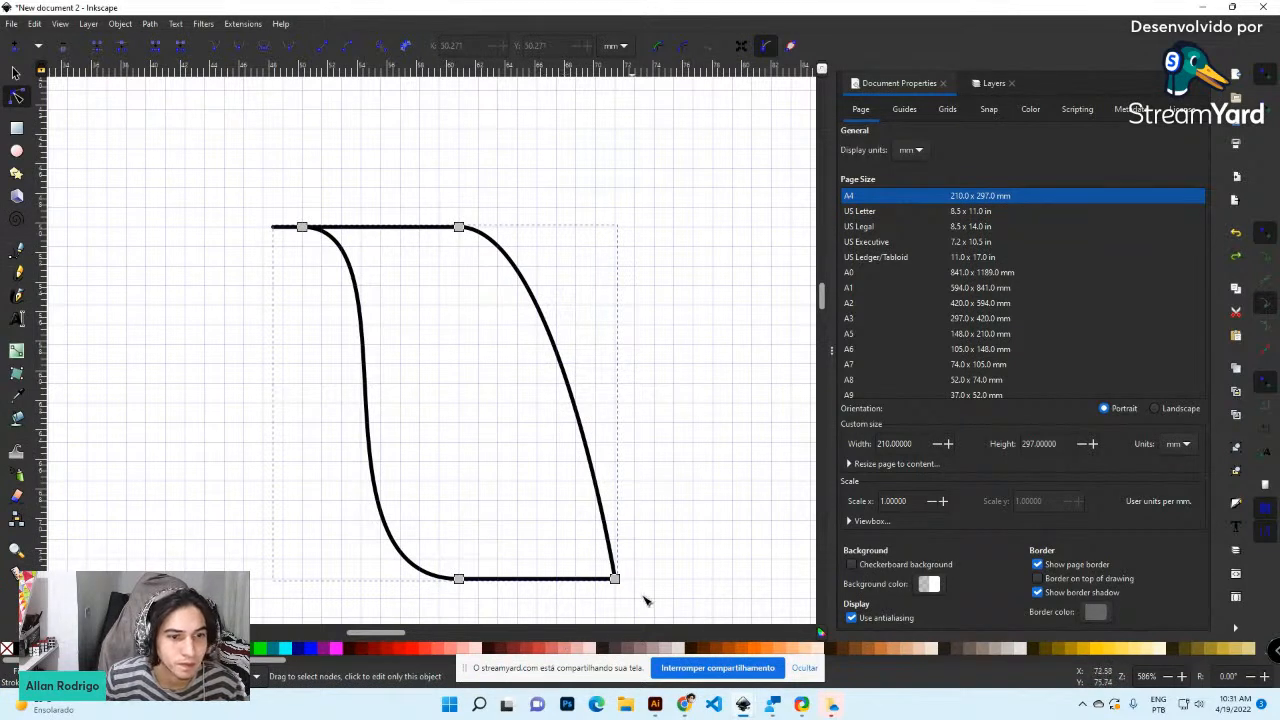
left_click(614, 578)
left_click_drag(556, 227, 498, 304)
left_click_drag(565, 273, 557, 228)
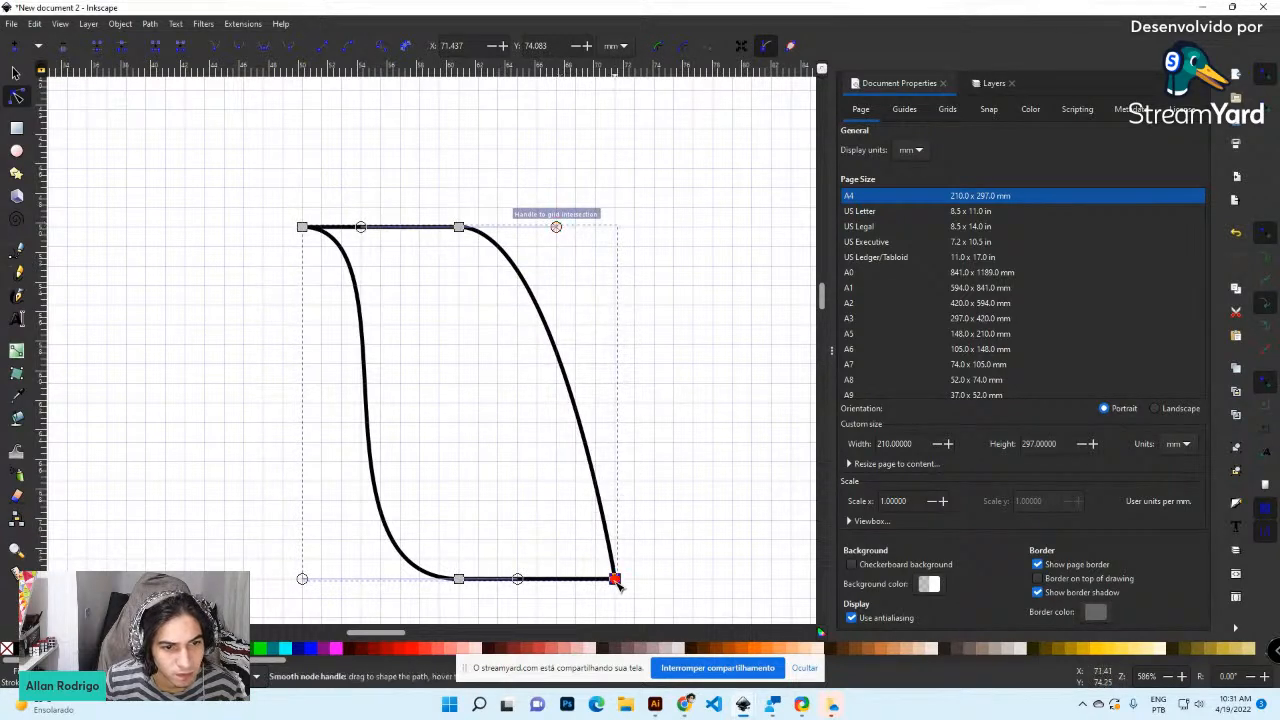
Pull the lower-right node's inner handle level with the bottom edge and retract its overshooting outer handle, bending the right side into an S-curve
left_click_drag(615, 579, 519, 586)
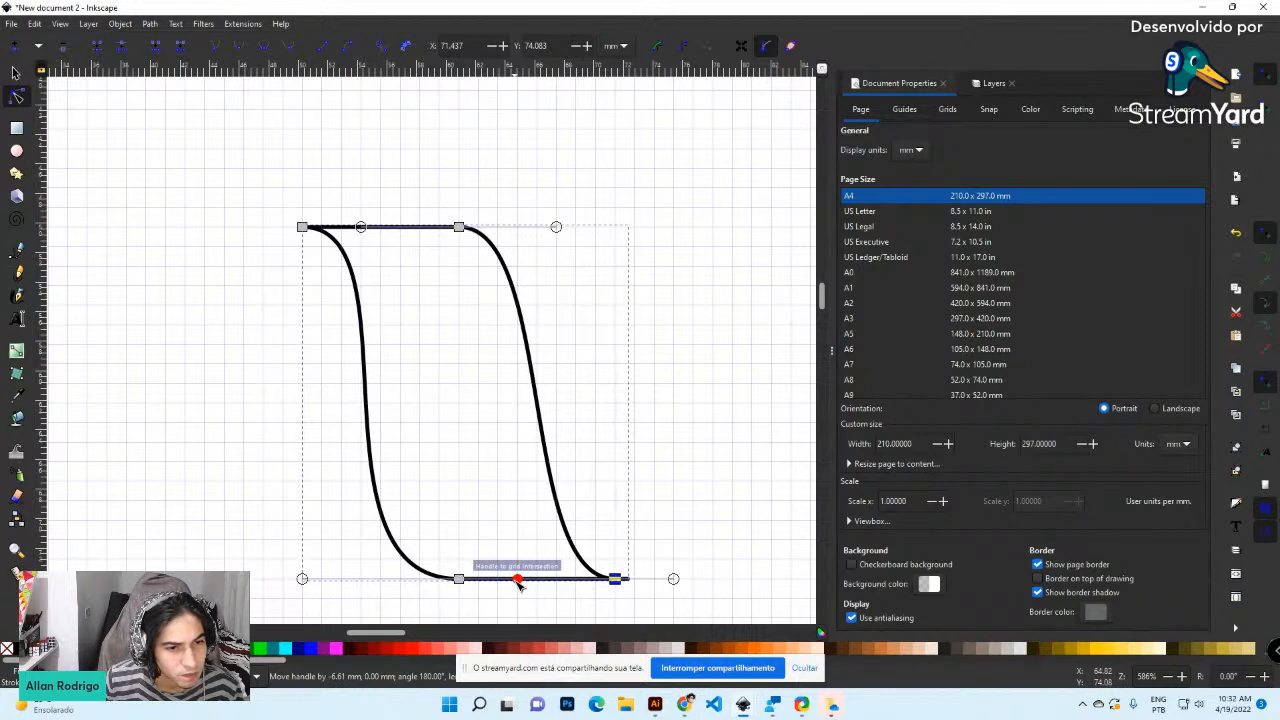
left_click_drag(522, 586, 620, 585)
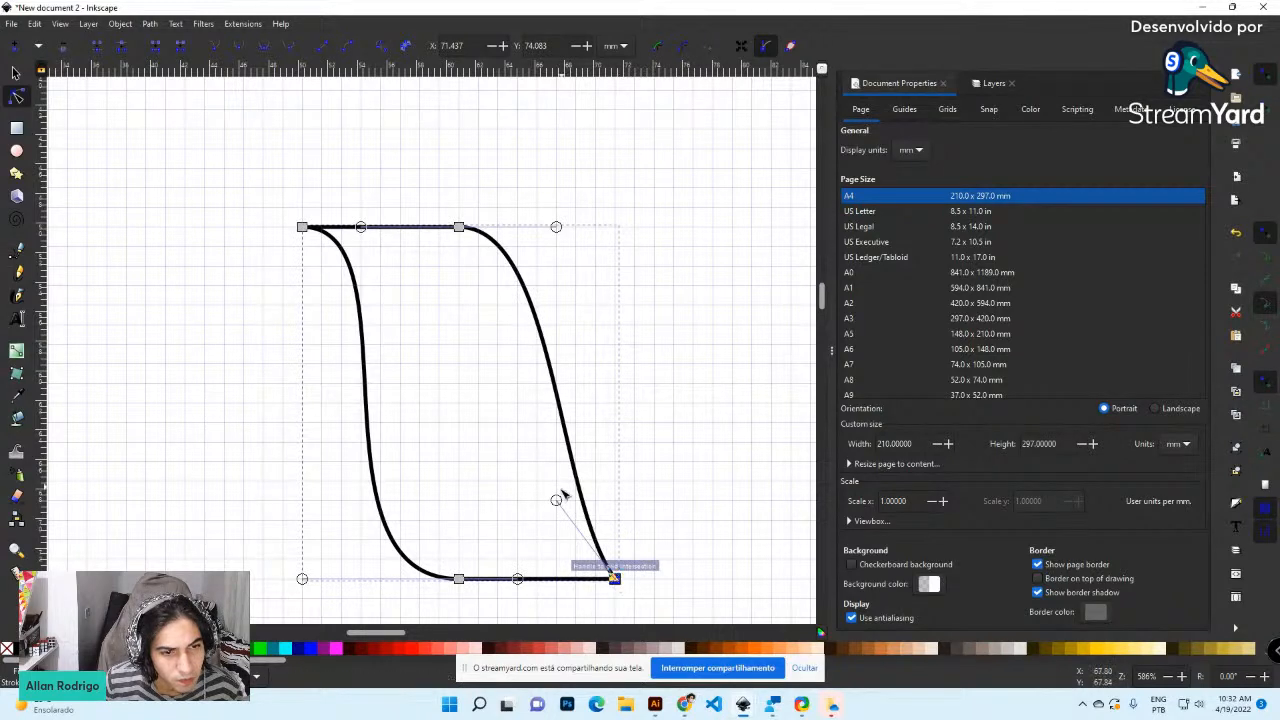
left_click_drag(556, 500, 480, 586)
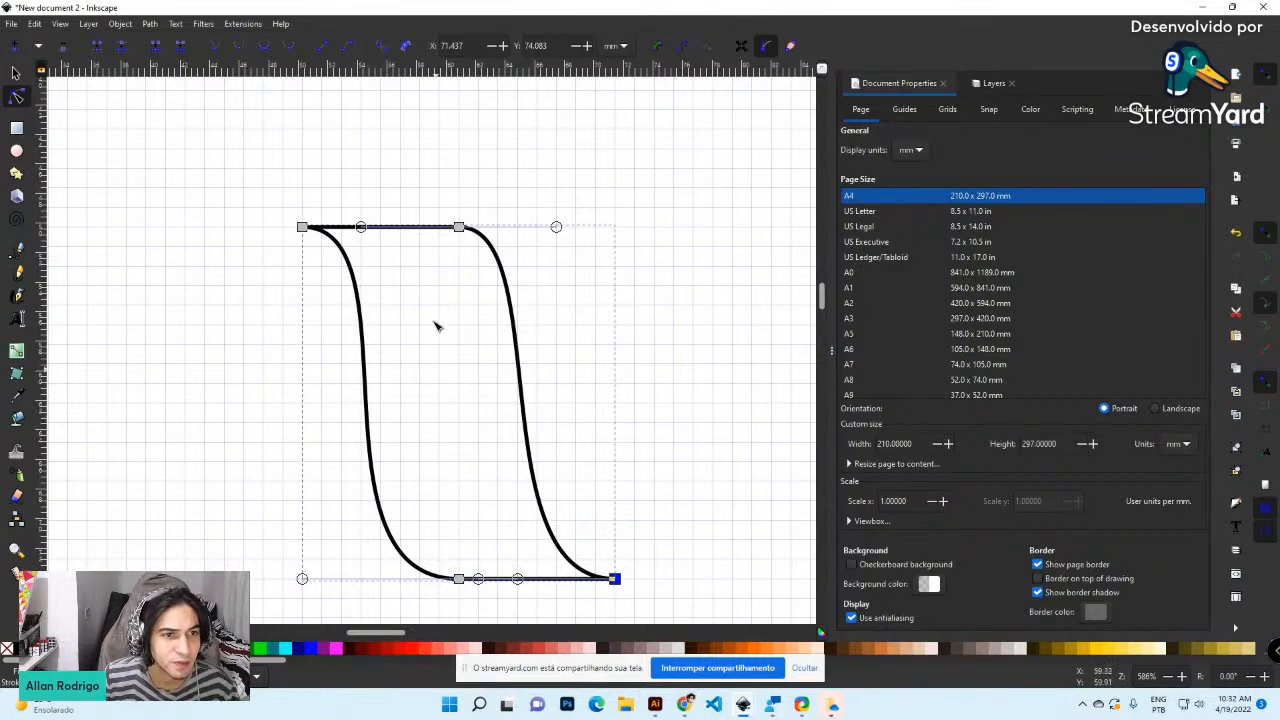
mouse_move(556, 227)
left_mouse_down()
mouse_move(535, 231)
mouse_move(556, 235)
left_mouse_up()
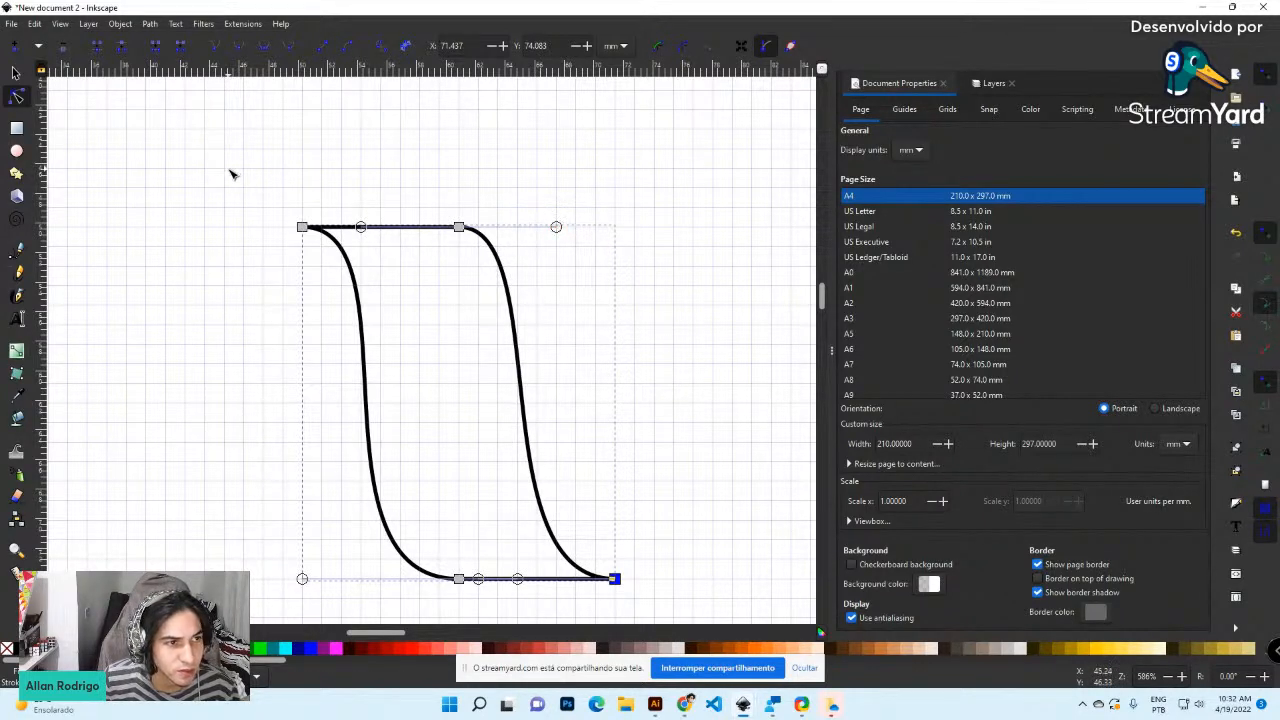
View the curved shape deselected, and examine the handles of its upper-left node
left_click(17, 74)
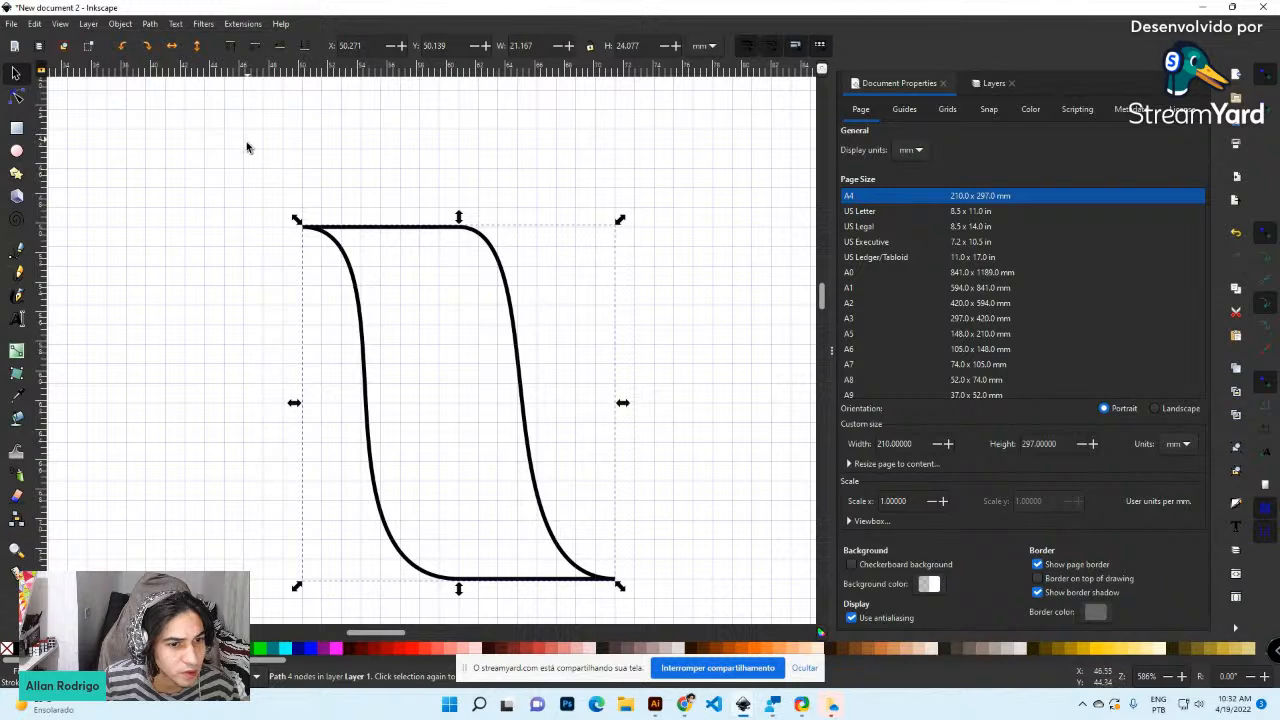
left_click(250, 148)
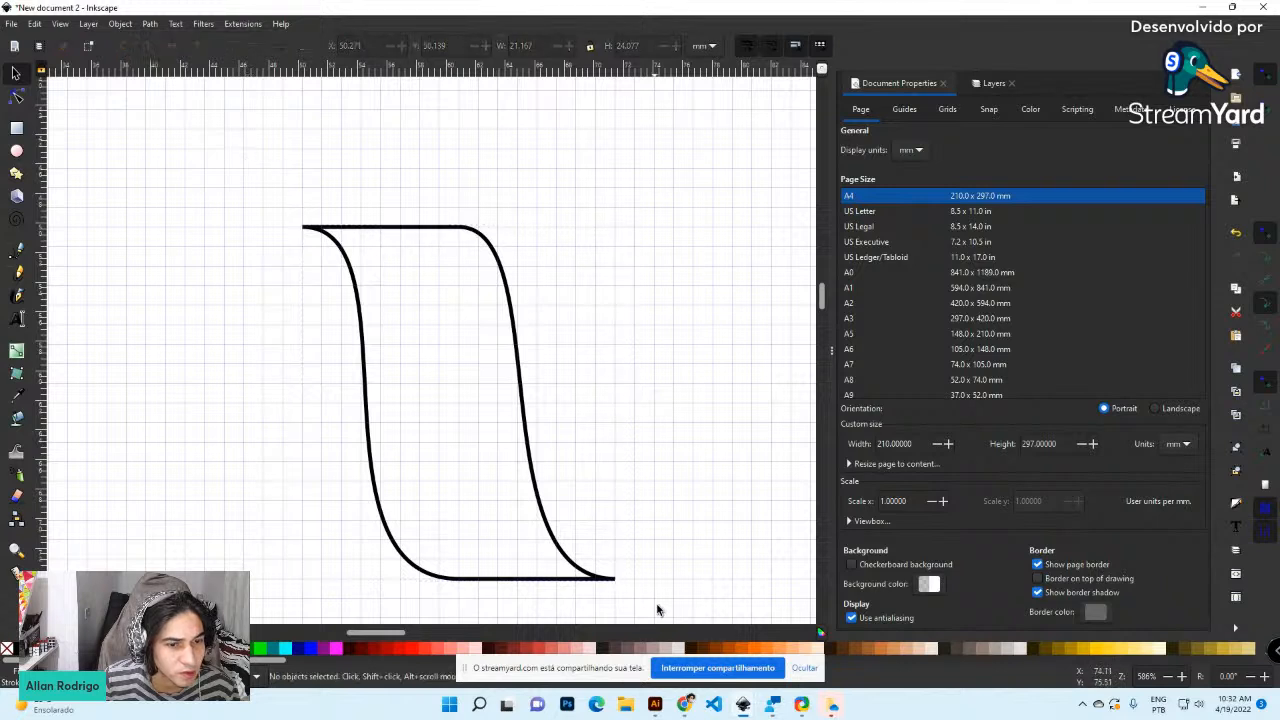
left_click(318, 232)
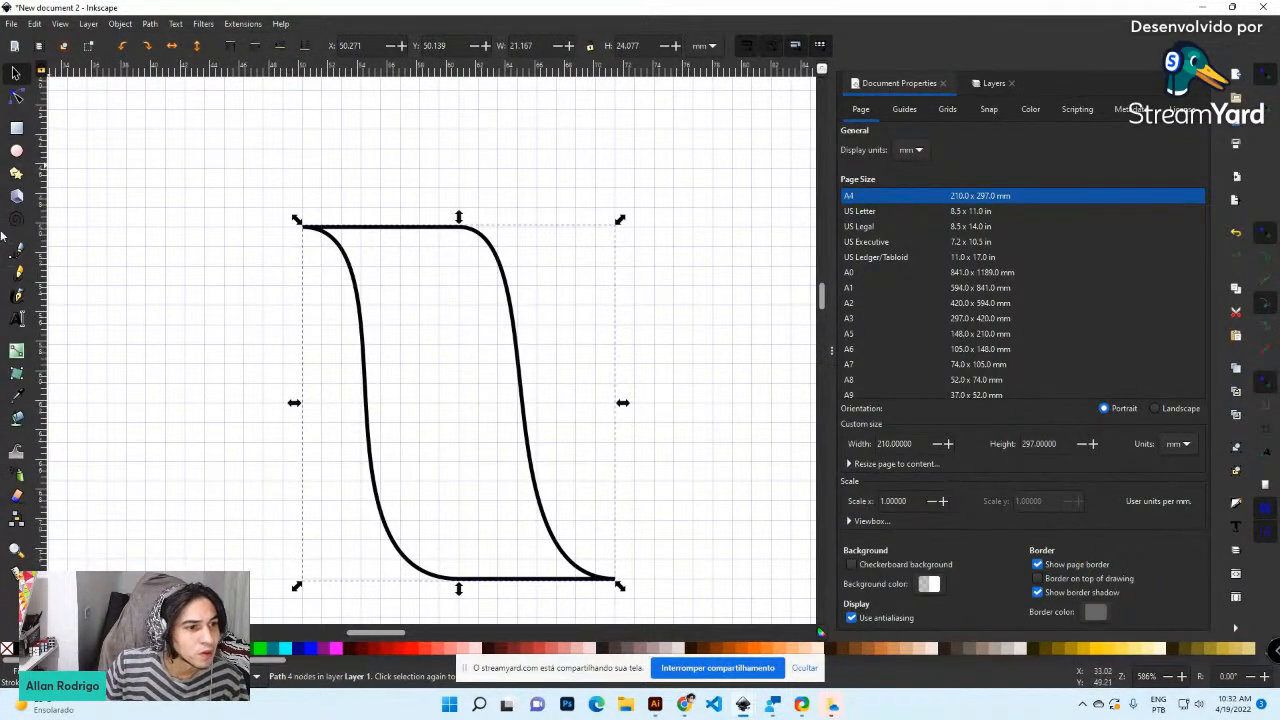
left_click(15, 100)
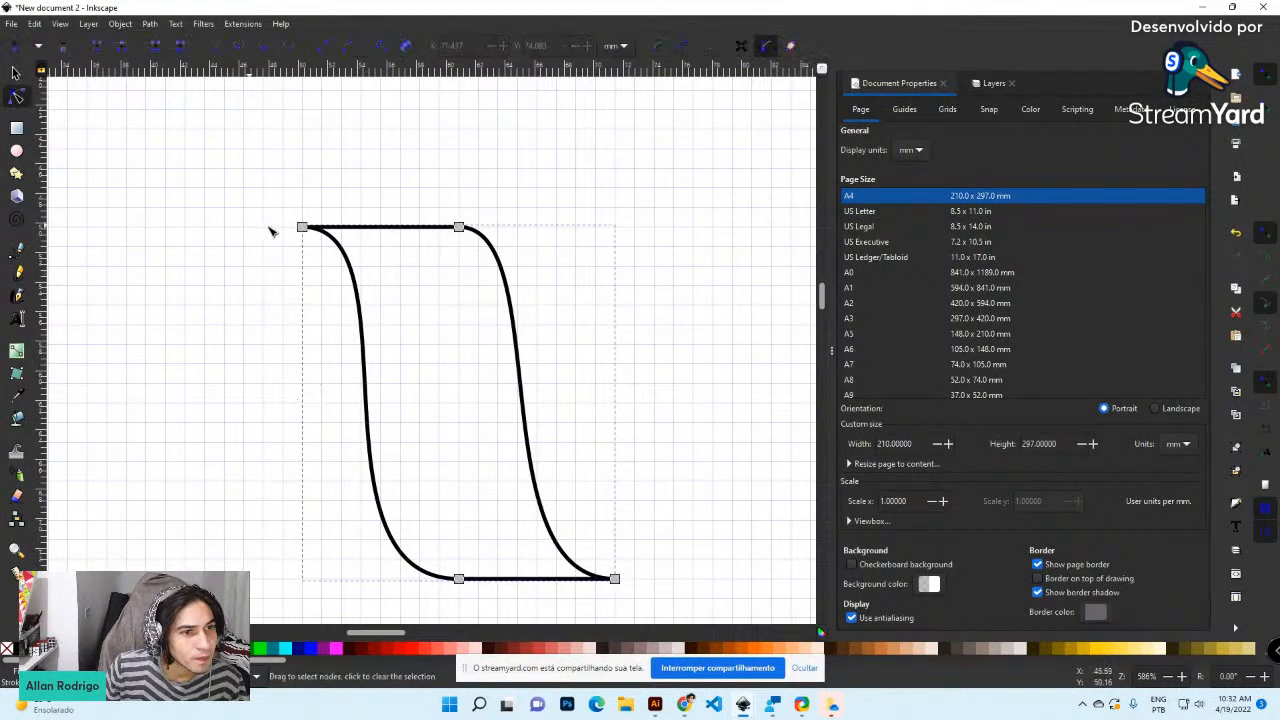
left_click(303, 227)
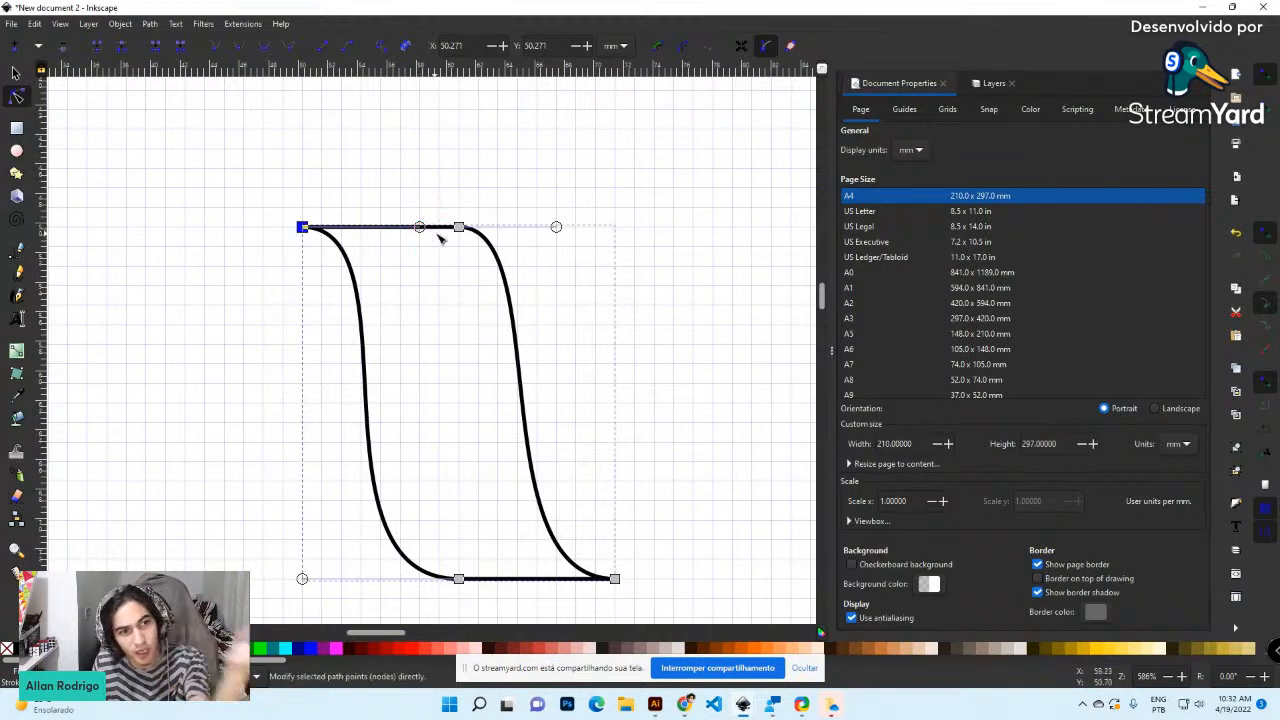
mouse_move(751, 685)
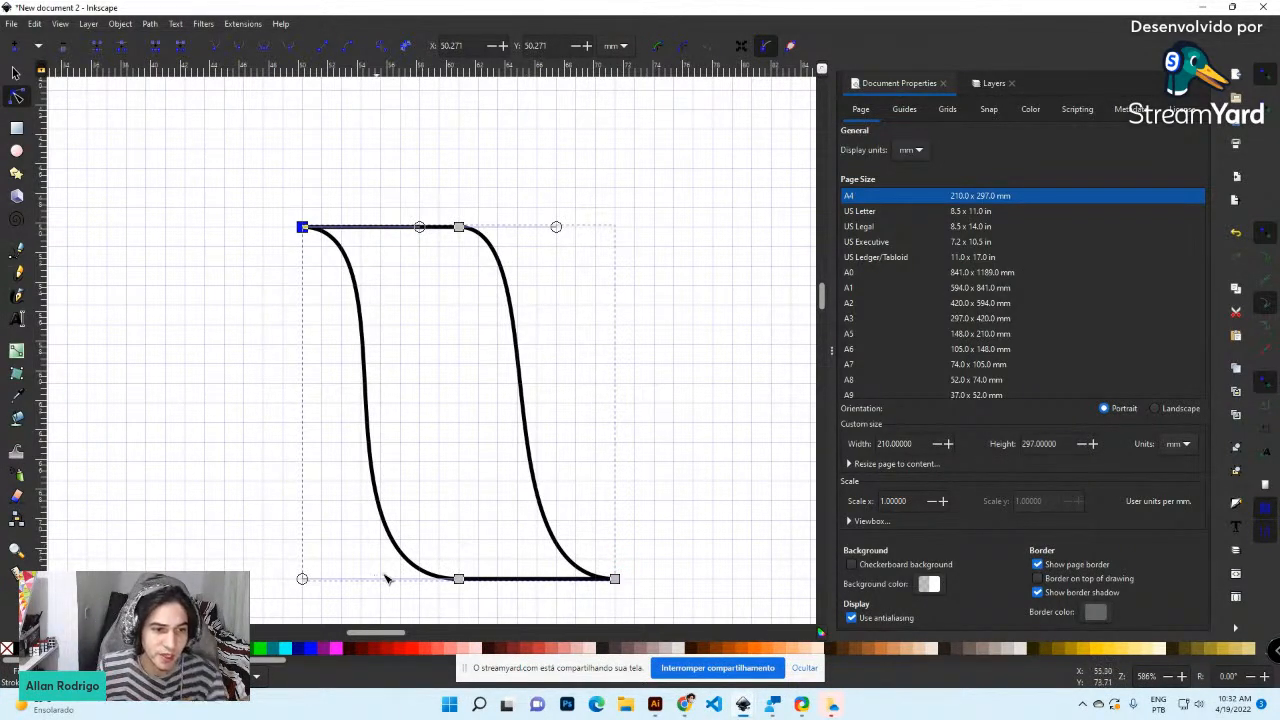
Shorten the lower-right node's inner handle slightly along the bottom edge, and return to selecting the whole shape
left_click(458, 579)
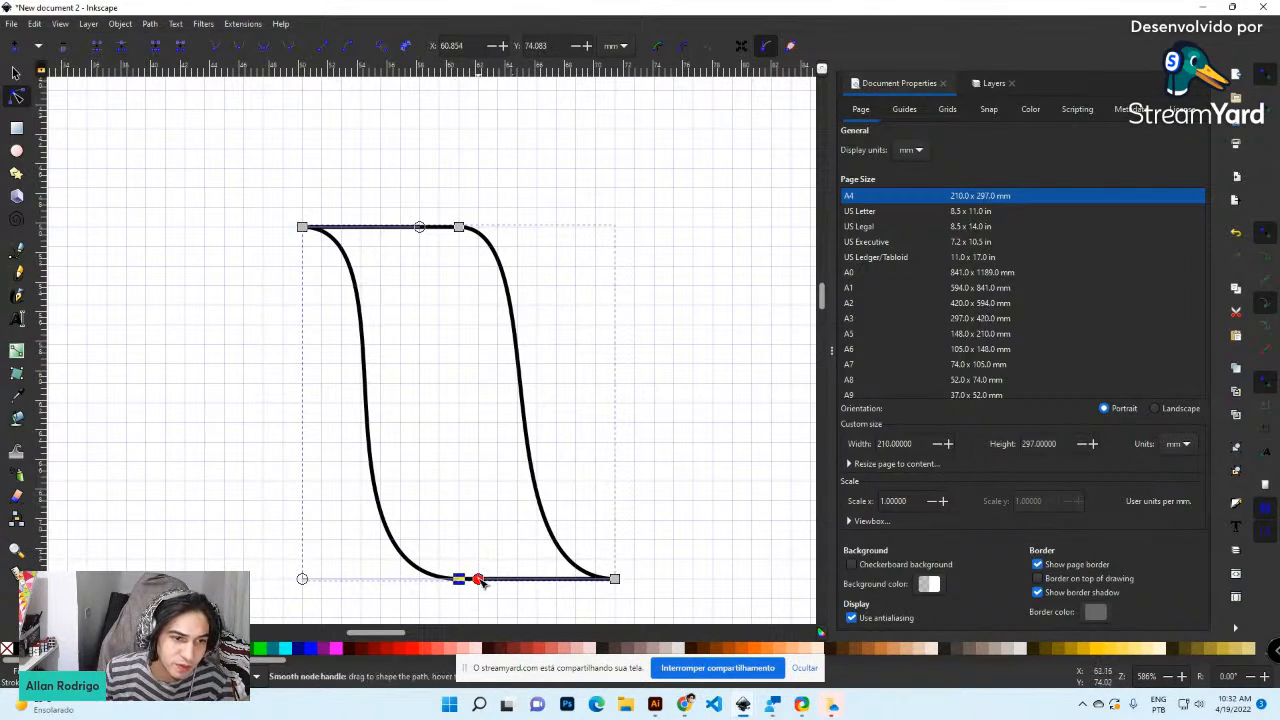
left_click_drag(479, 580, 497, 579)
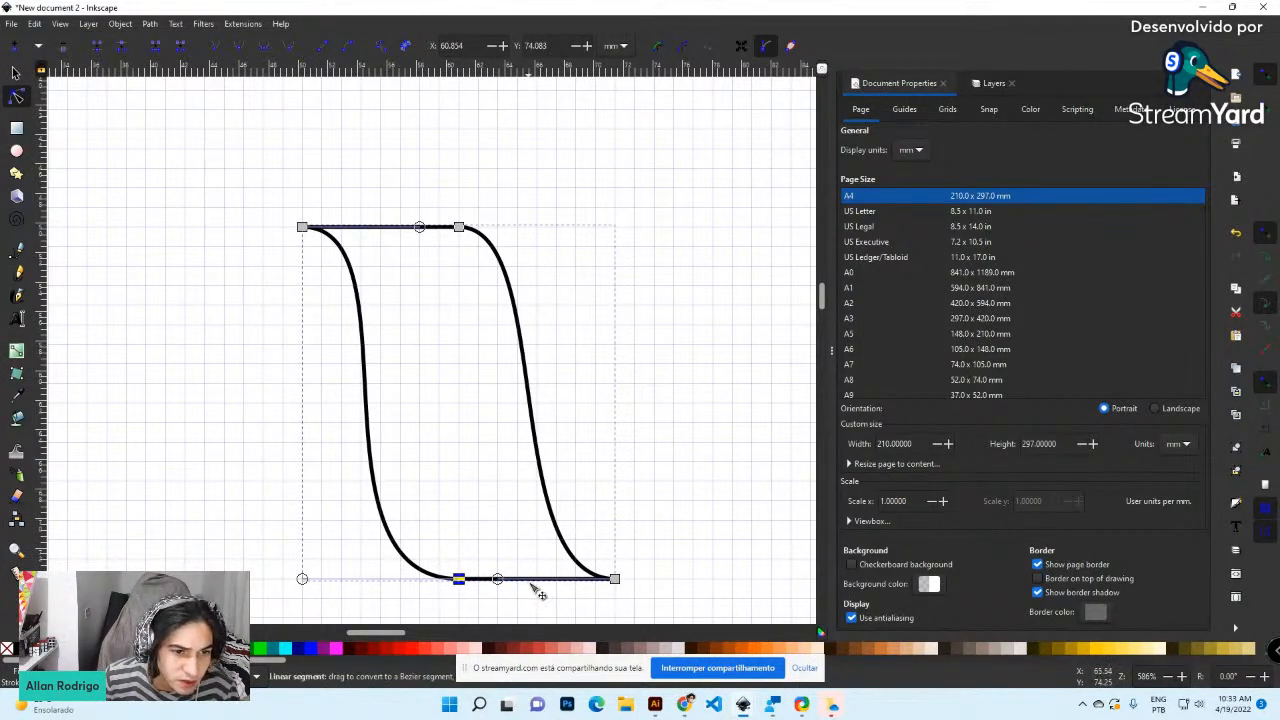
left_click(679, 508)
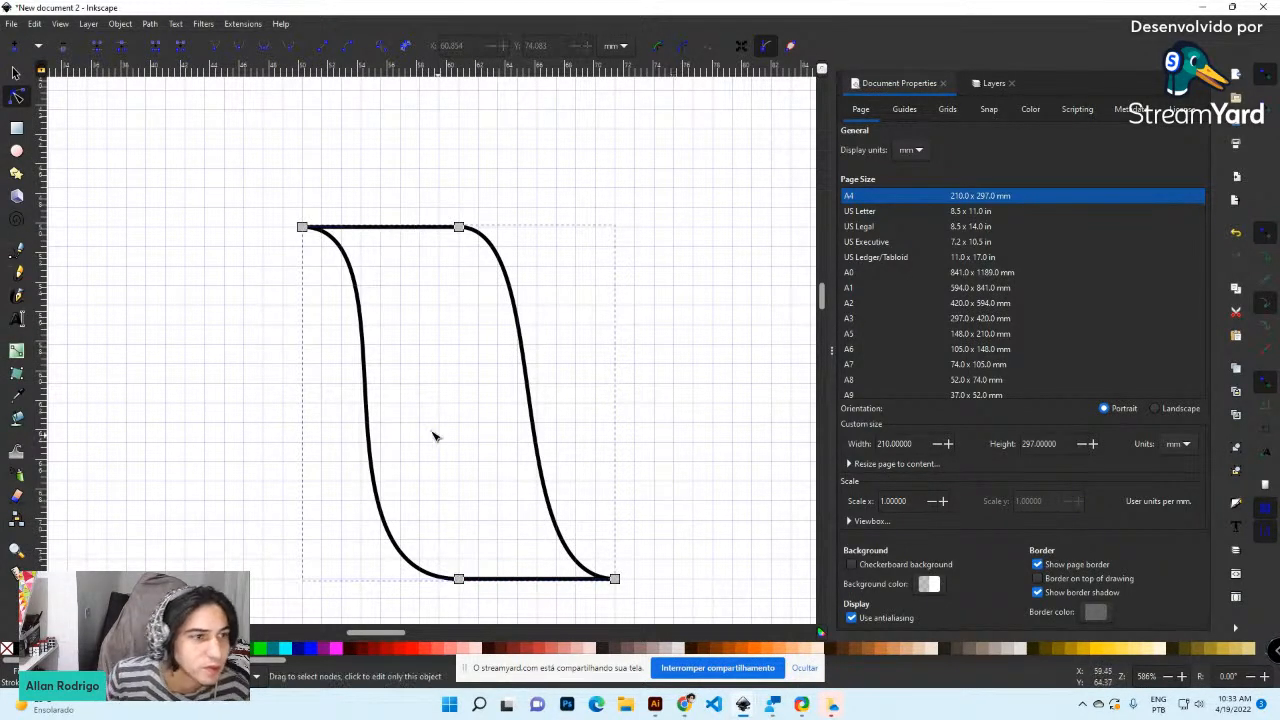
left_click(16, 74)
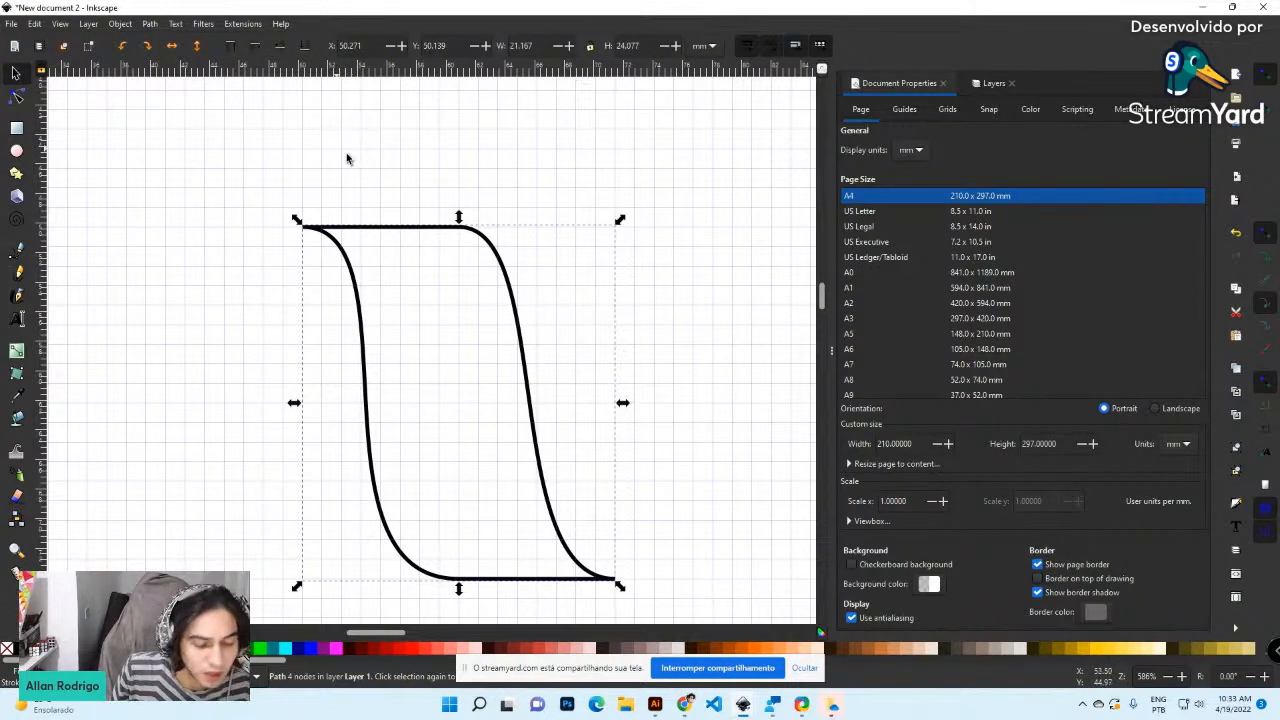
Inspect the finished S-curve outline at several zoom levels, both selected and deselected
scroll(501, 326, "up", 2)
scroll(501, 326, "down", 2)
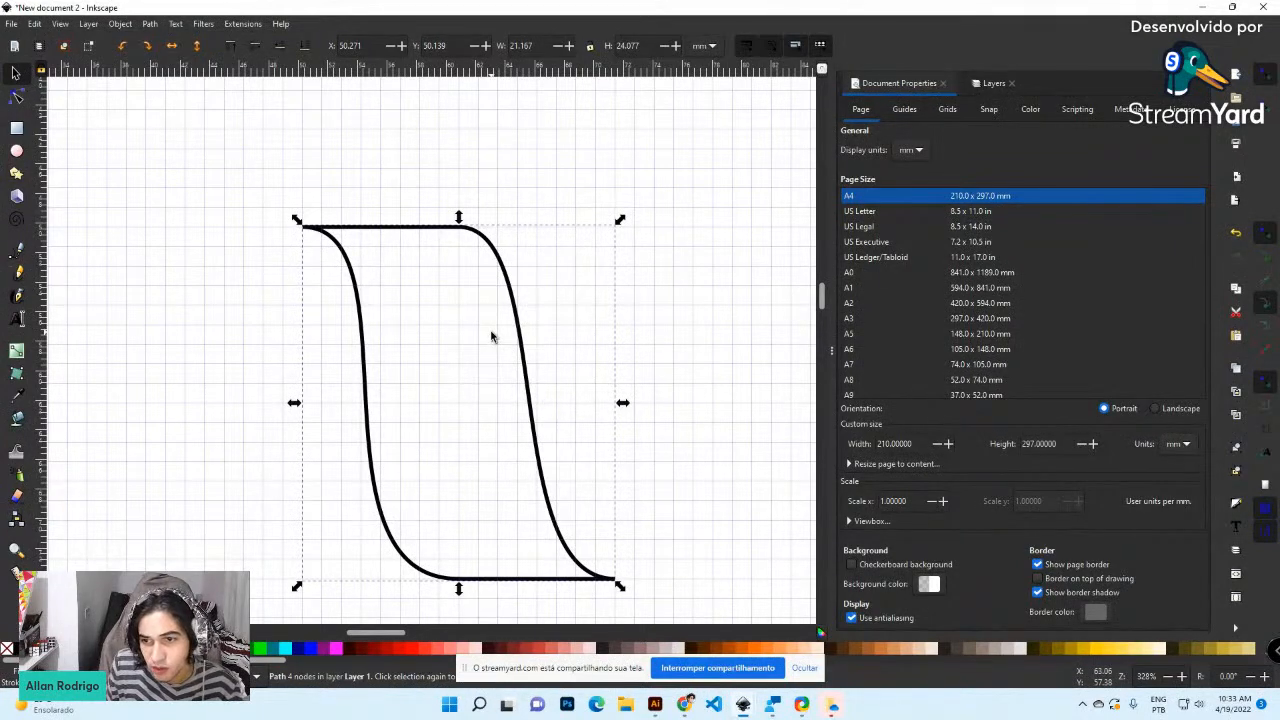
scroll(487, 340, "up", 4)
scroll(487, 340, "down", 6)
scroll(485, 342, "up", 8)
scroll(485, 343, "down", 8)
scroll(485, 343, "up", 2)
scroll(485, 343, "down", 2)
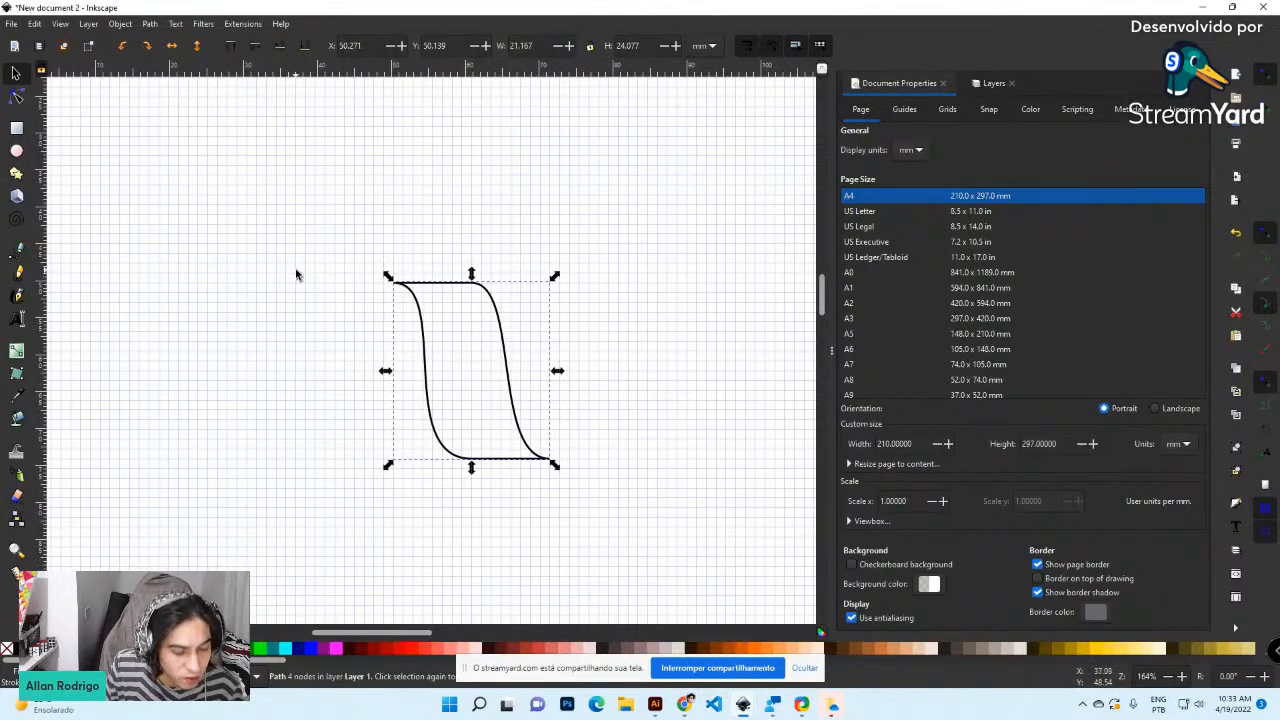
left_click(400, 226)
key("space")
left_click_drag(455, 226, 577, 195)
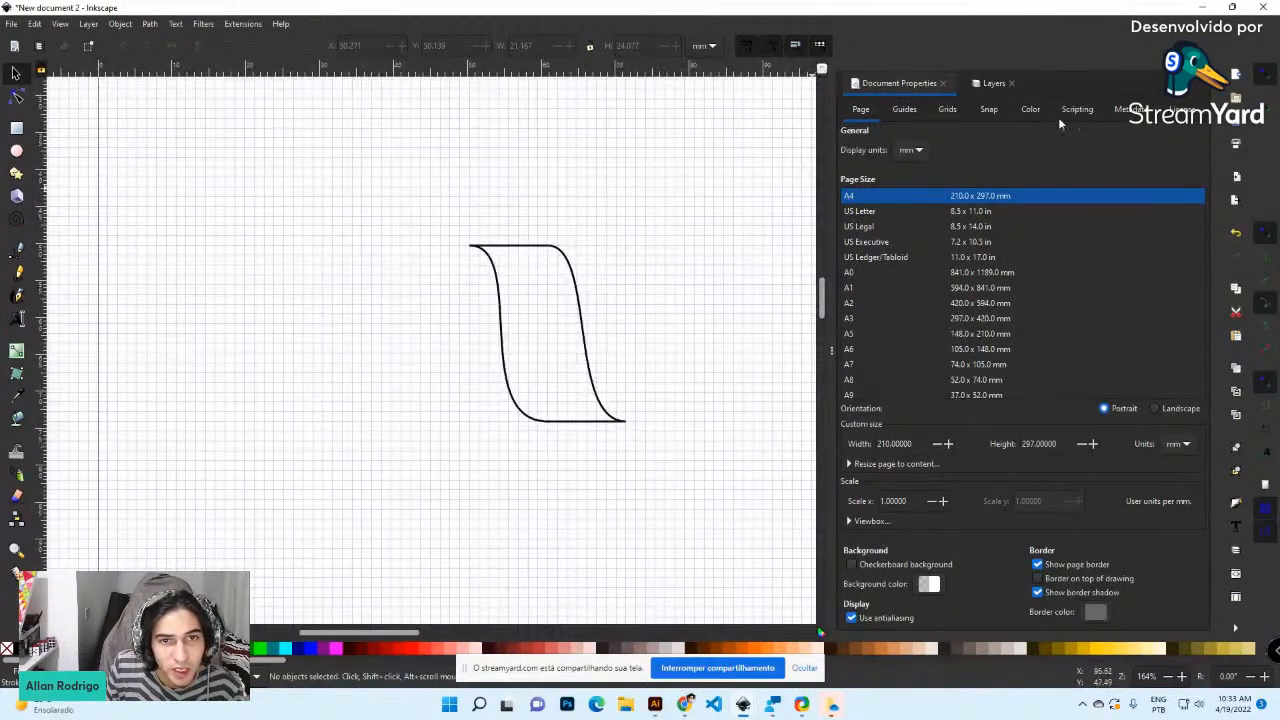
Display the document's list of layers
left_click(992, 83)
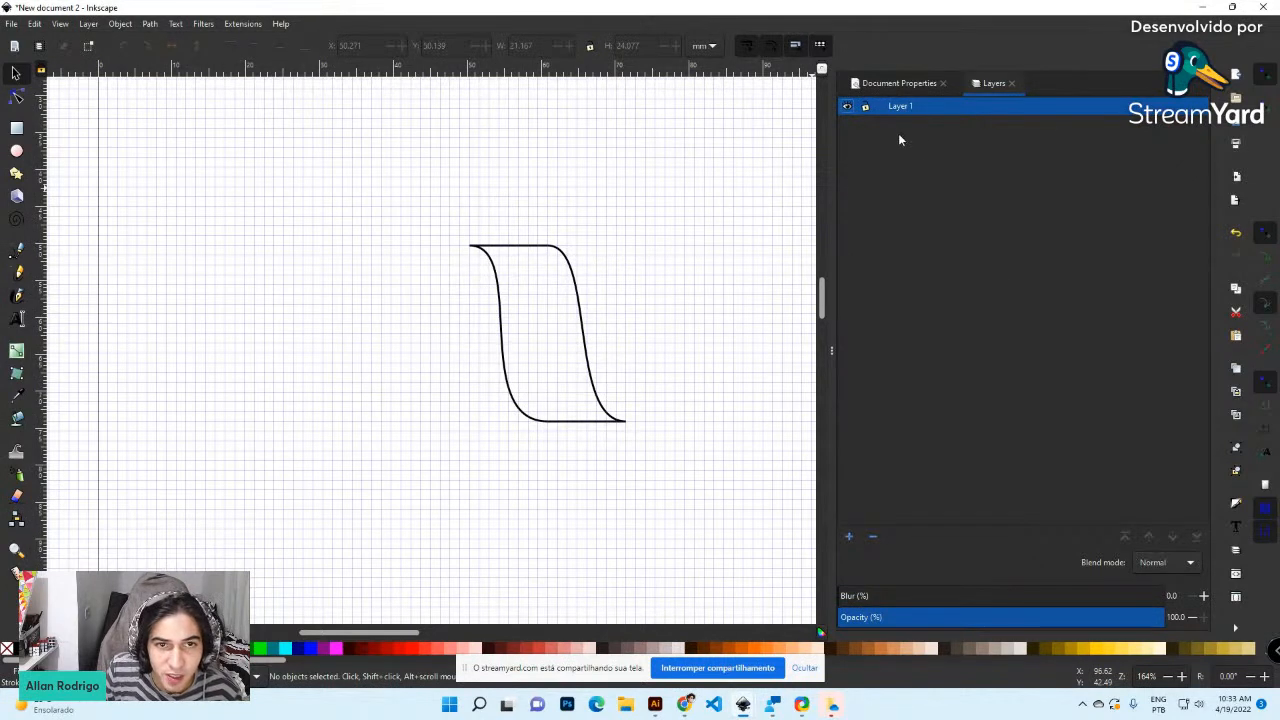
key("space")
key("space")
key("space")
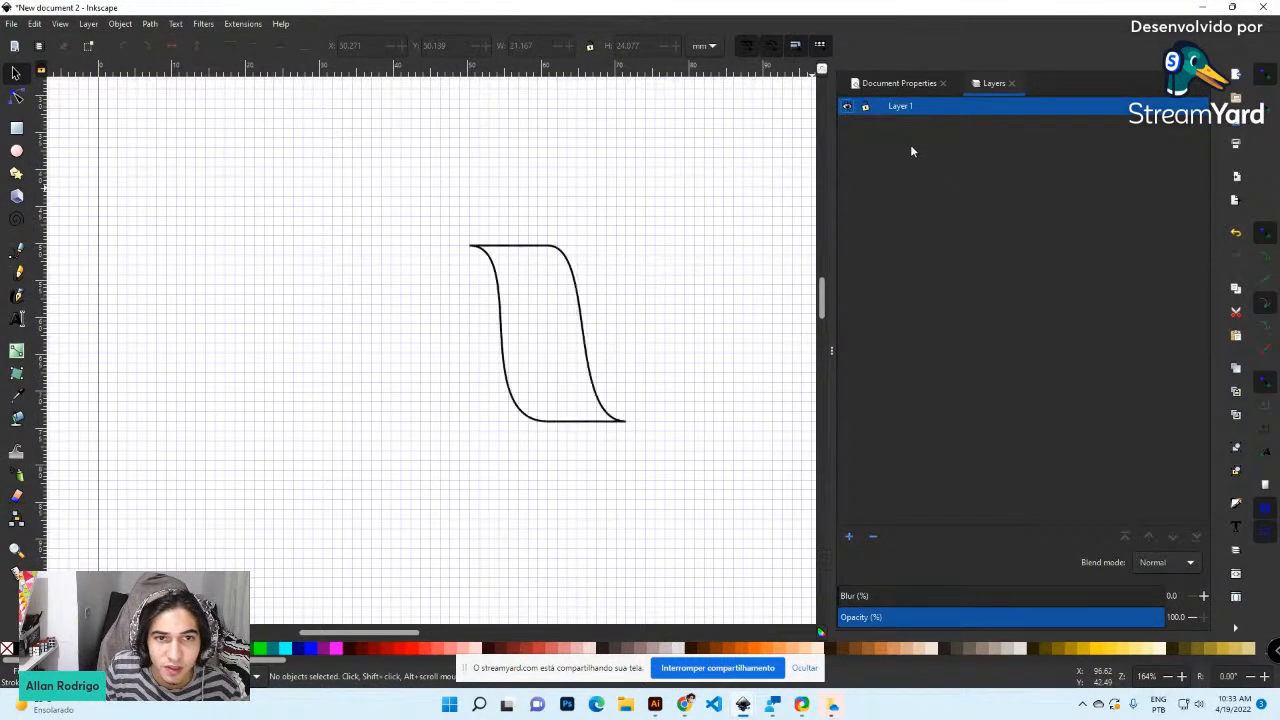
key("space")
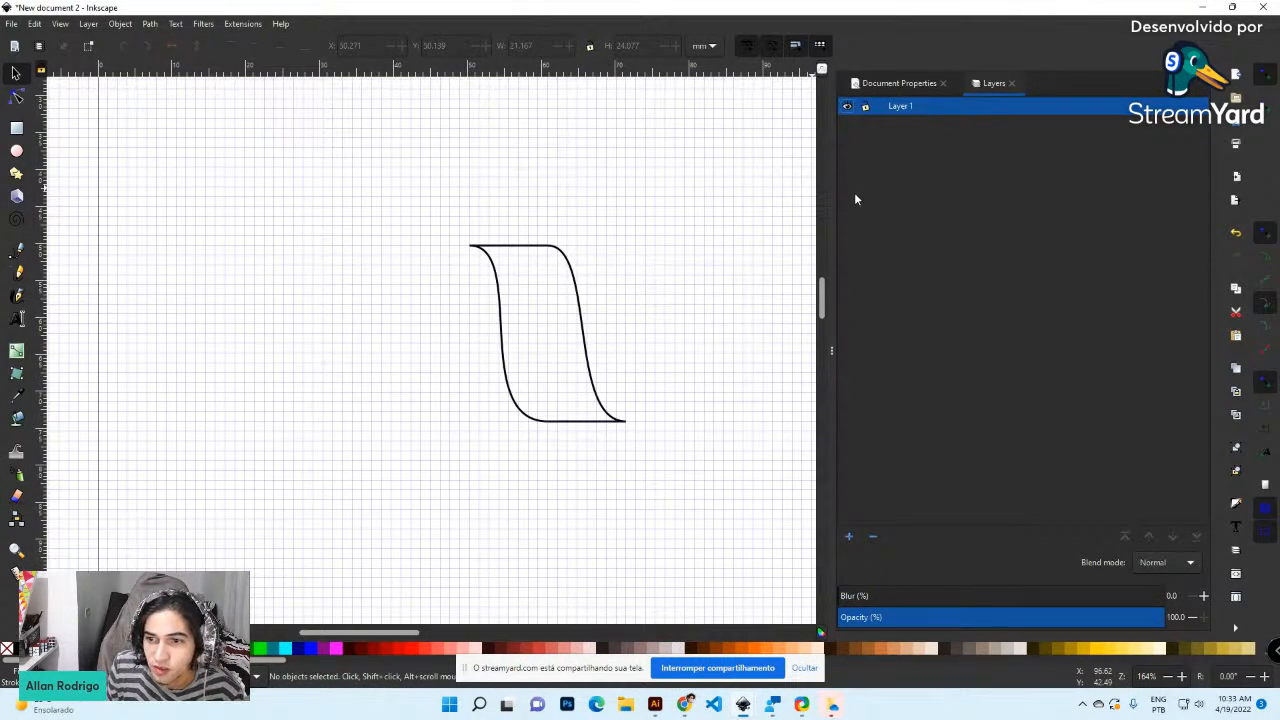
left_click_drag(357, 225, 691, 471)
left_click(328, 237)
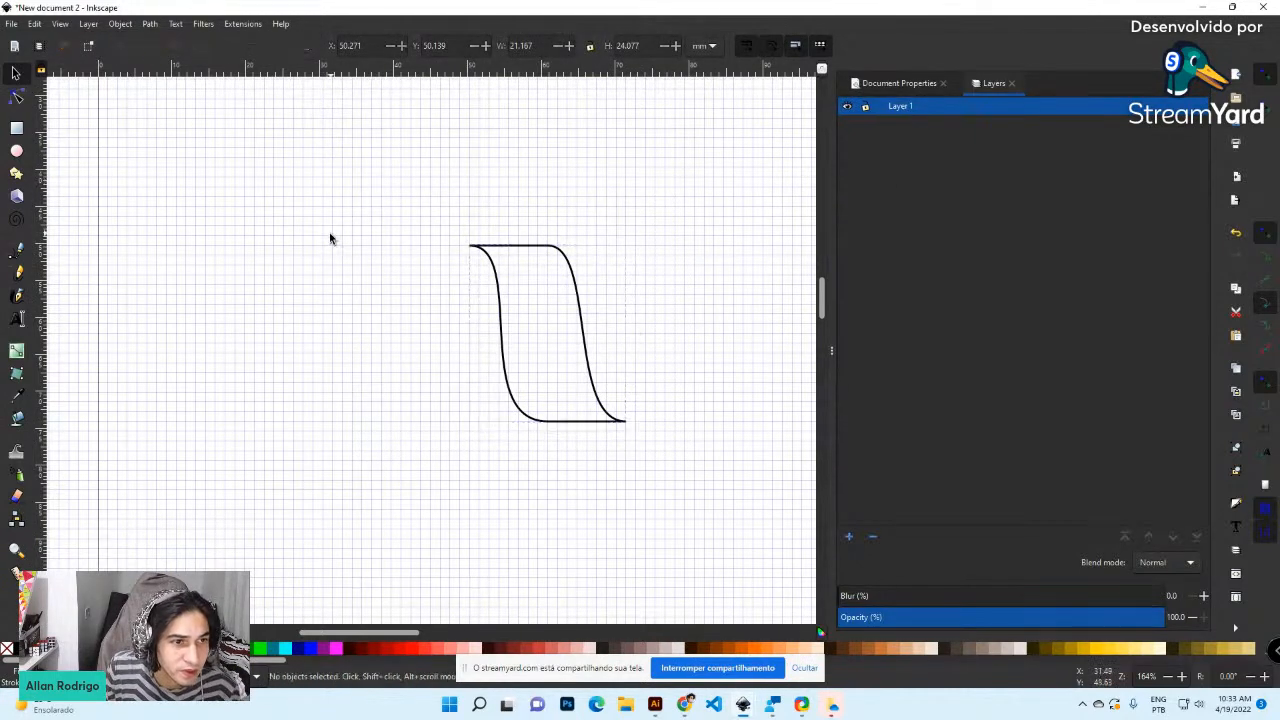
left_click_drag(395, 249, 317, 311)
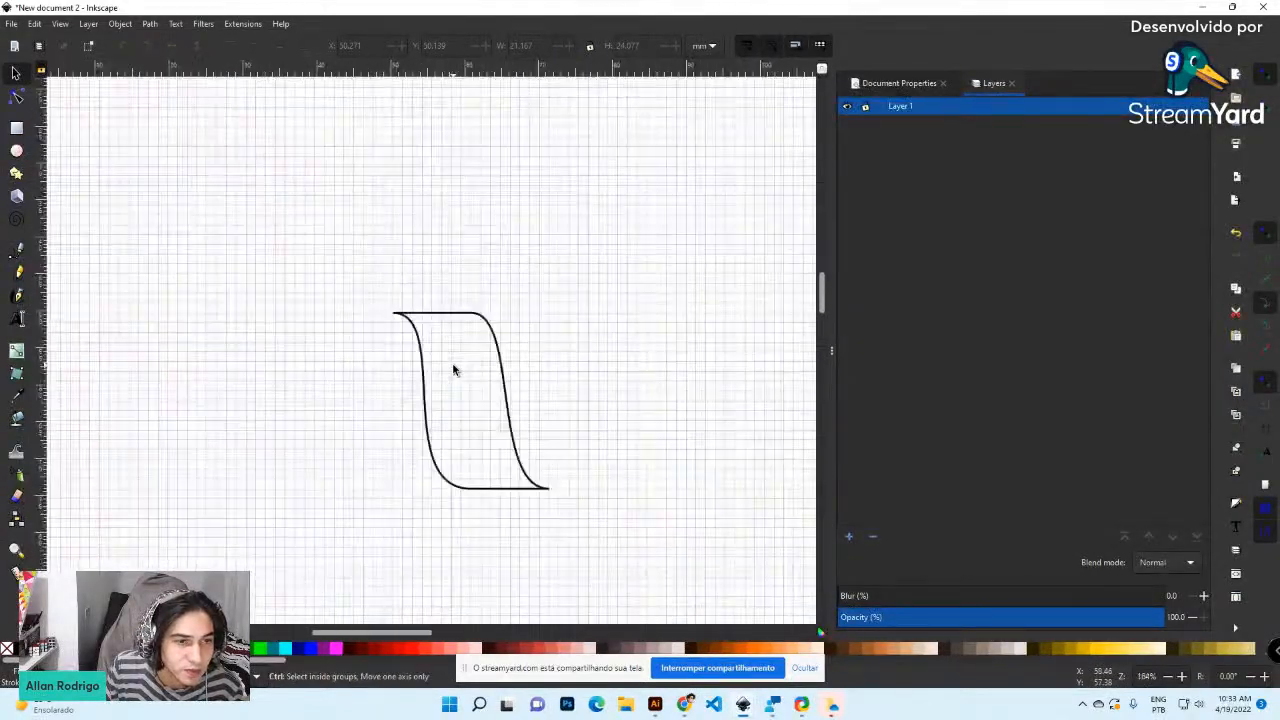
scroll(454, 369, "down", 2)
left_click_drag(486, 410, 408, 357)
Select the S-curve shape and fill it with a saturated bright blue from the colour palette
left_click_drag(250, 225, 460, 408)
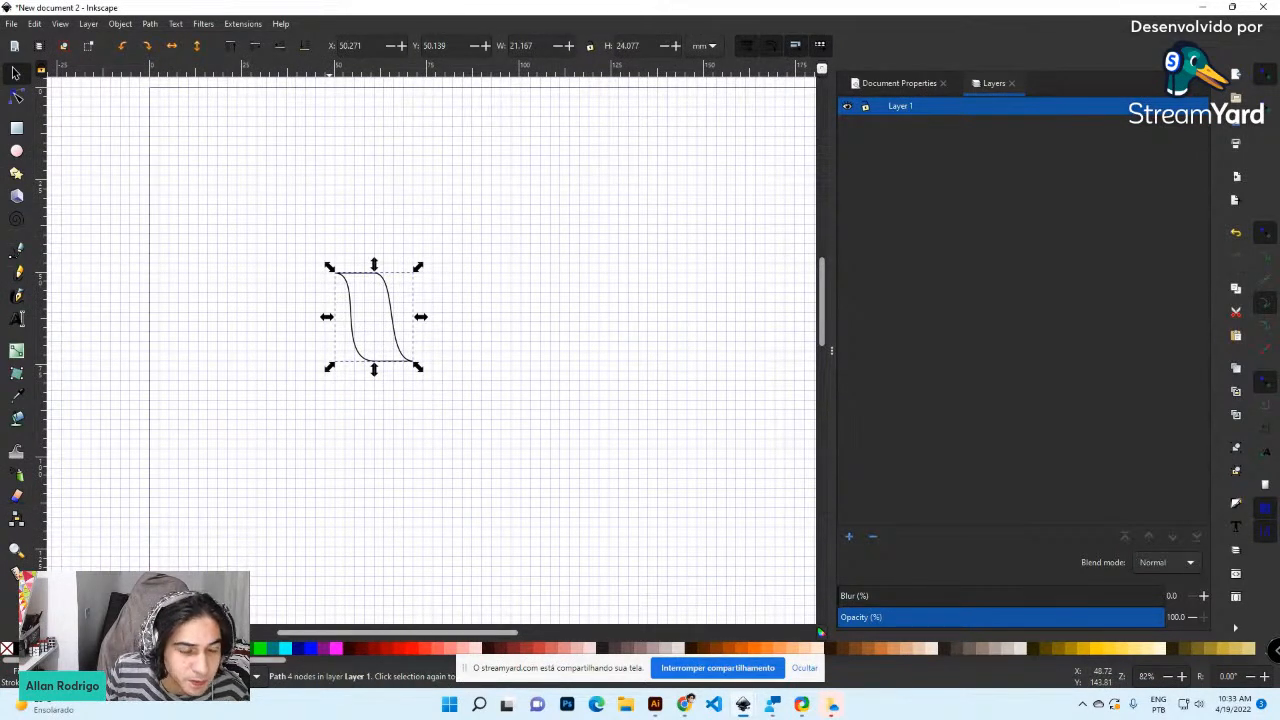
scroll(371, 650, "down", 3)
scroll(371, 650, "down", 2)
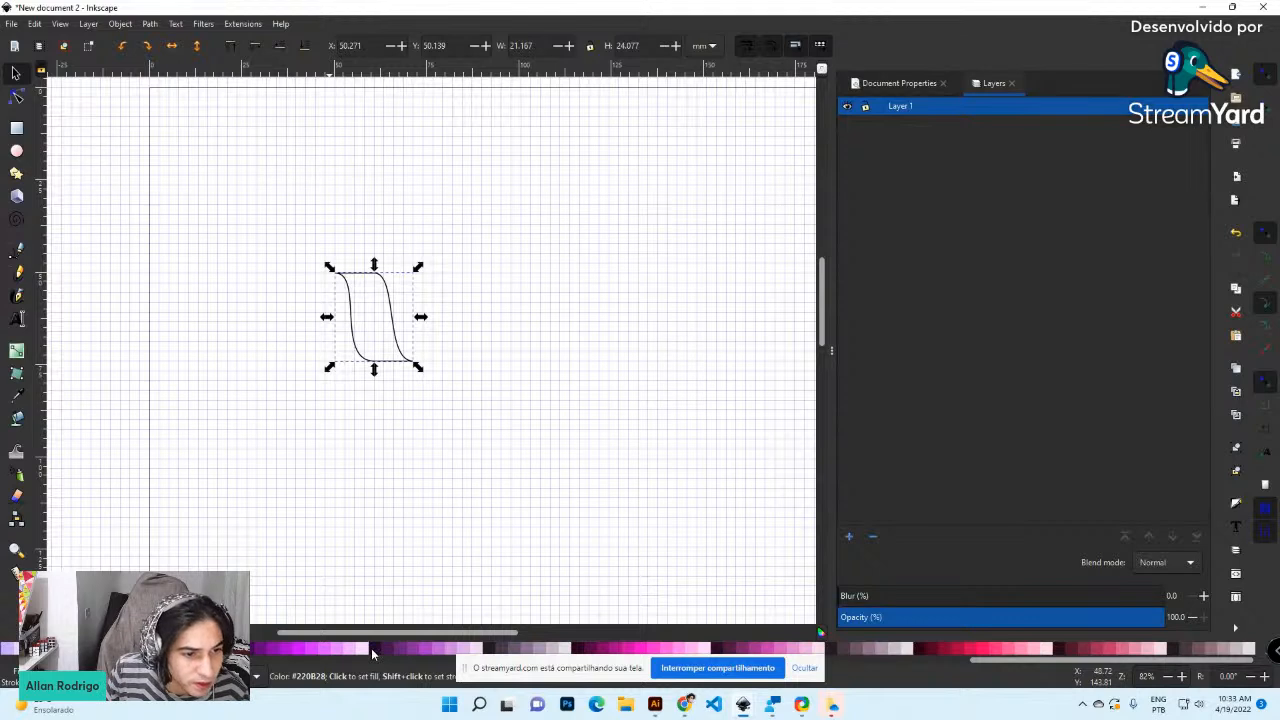
scroll(922, 650, "down", 2)
scroll(925, 650, "up", 2)
scroll(925, 650, "down", 2)
scroll(925, 650, "up", 2)
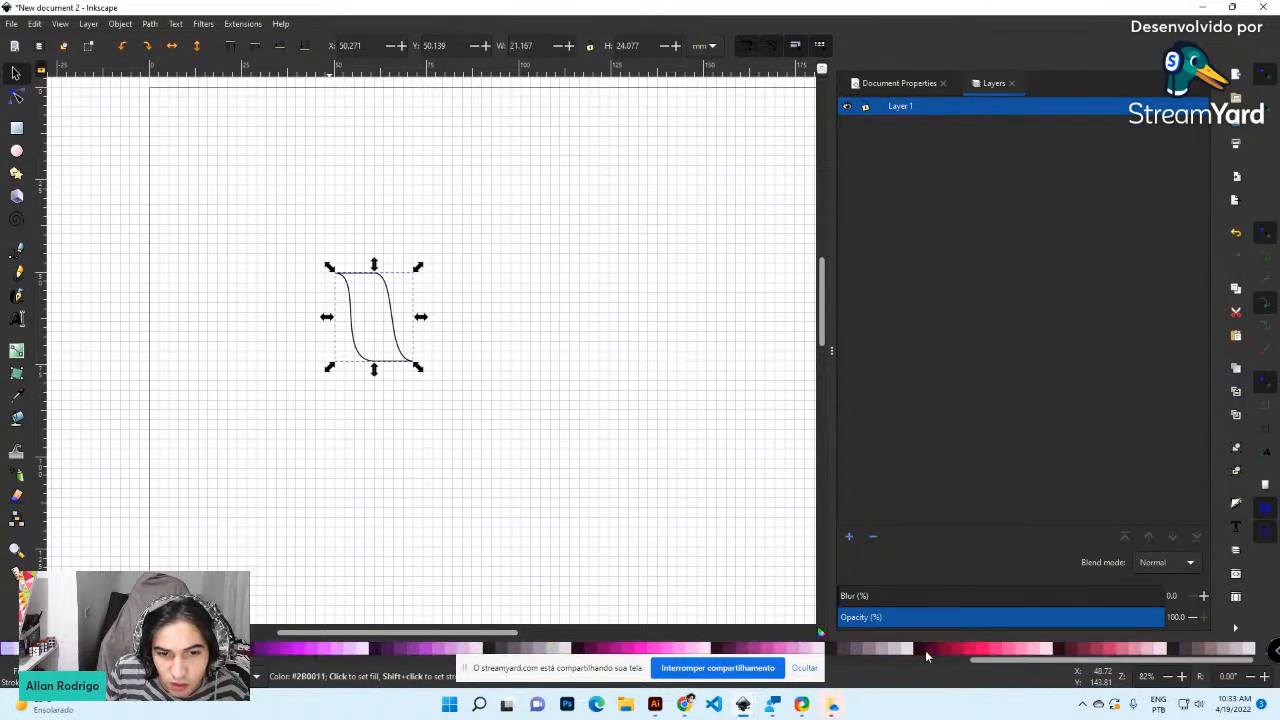
left_click_drag(993, 659, 668, 668)
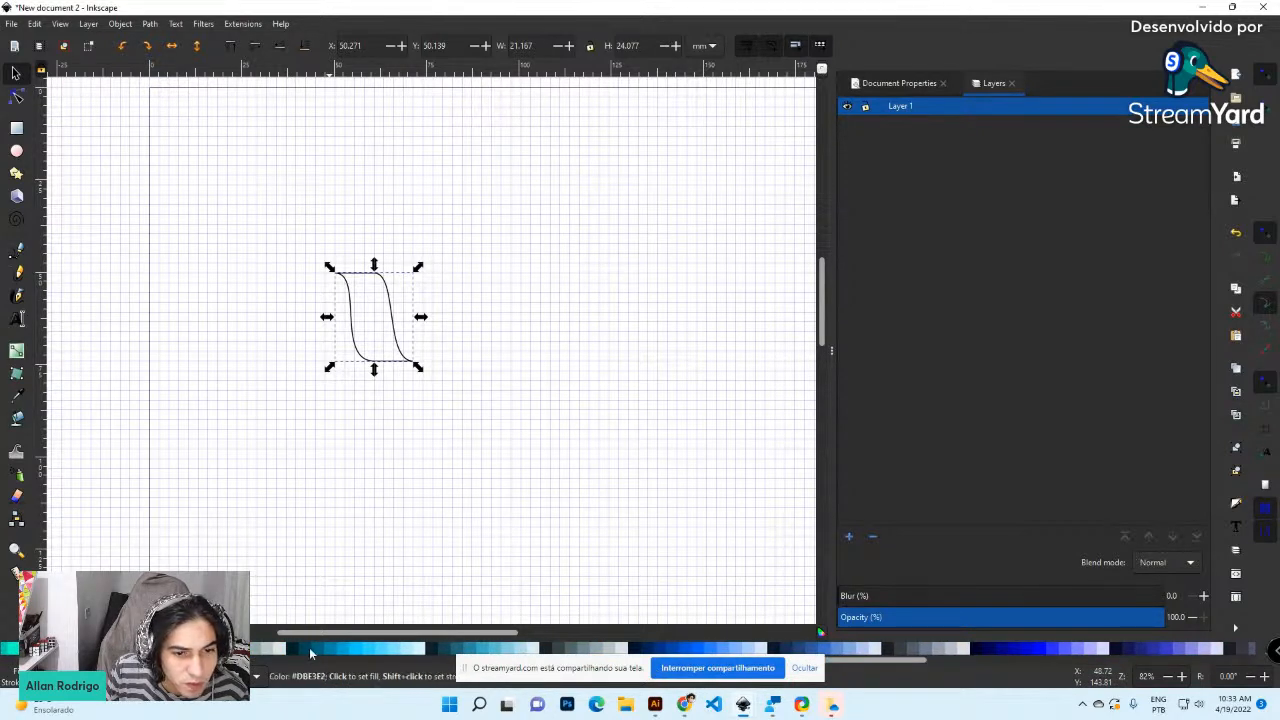
left_click(697, 648)
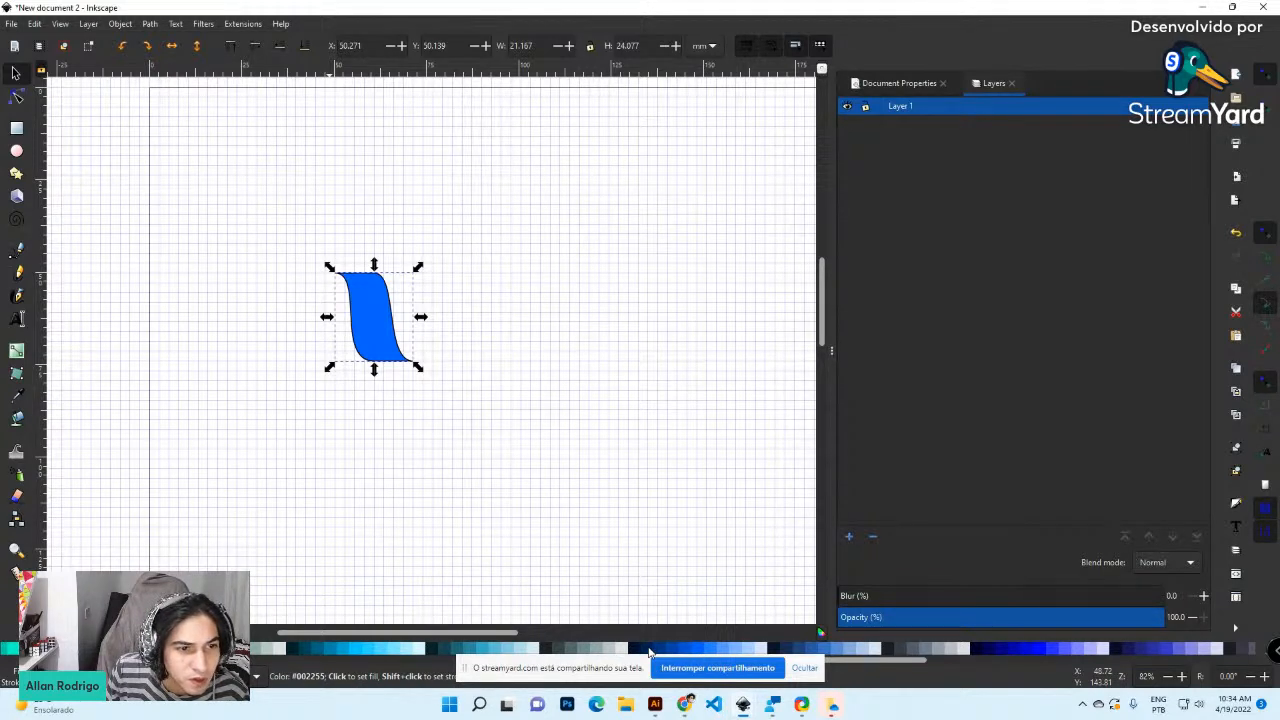
Set the S-curve shape's outline to a dark blue from the same palette range as its fill
scroll(385, 335, "up", 4)
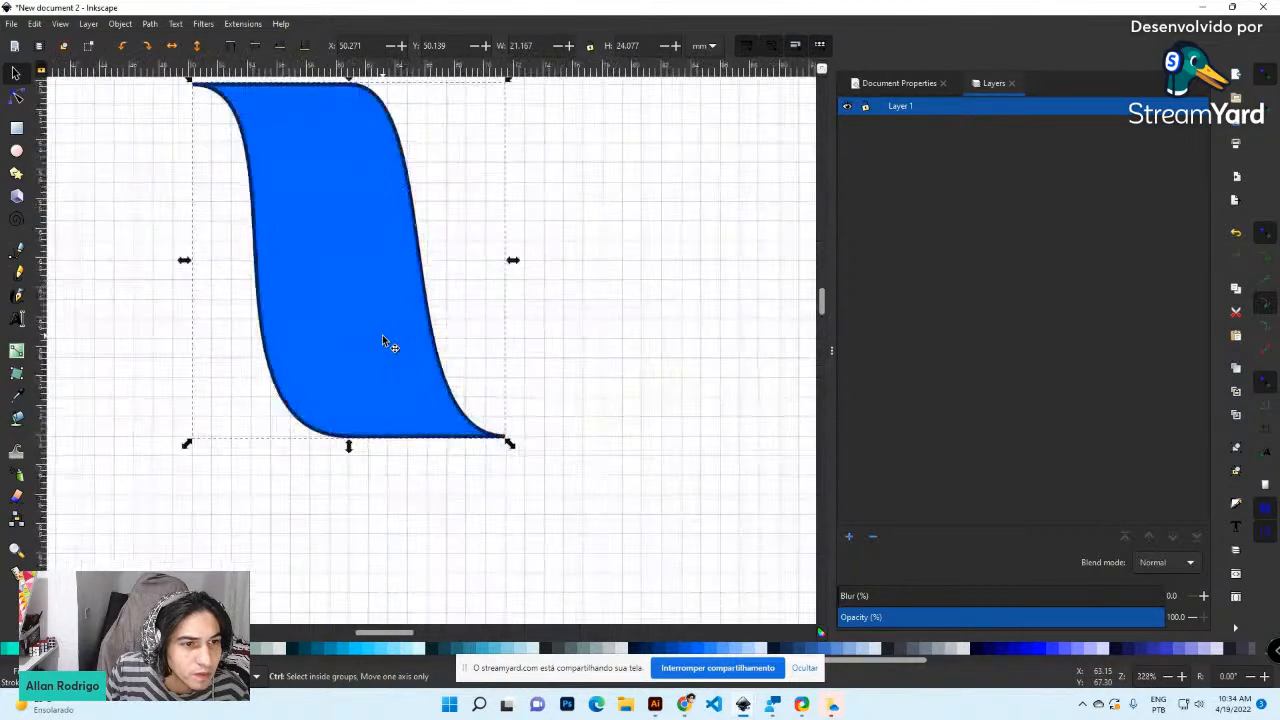
left_click(675, 652, "shift")
scroll(575, 368, "down", 2)
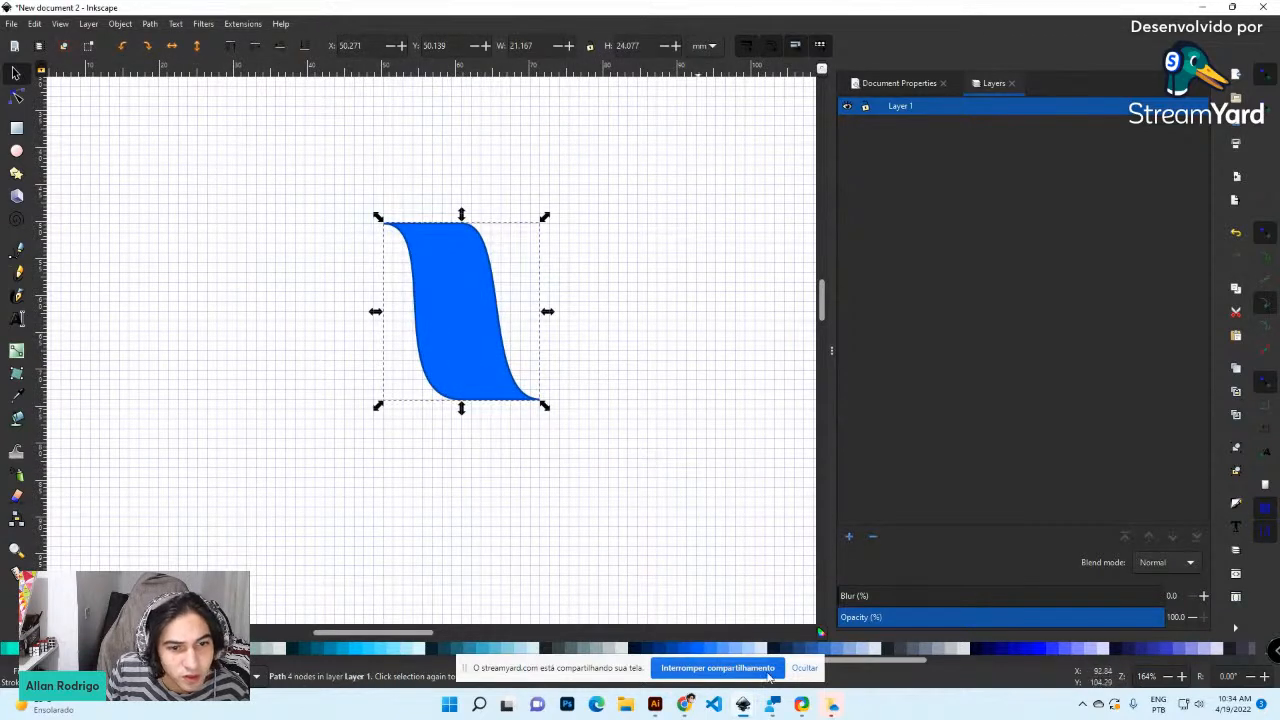
Lighten the S-curve shape's fill to the blue #5599FF
right_click(715, 653)
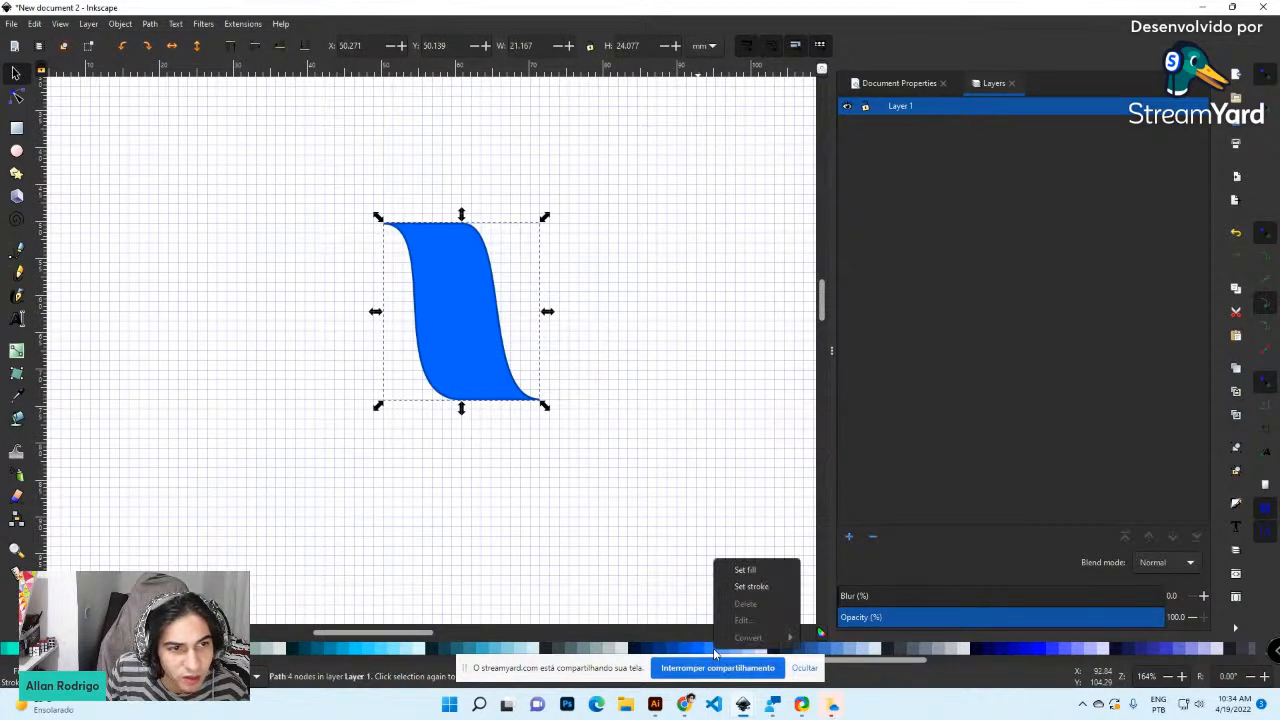
left_click(712, 653)
left_click(715, 653)
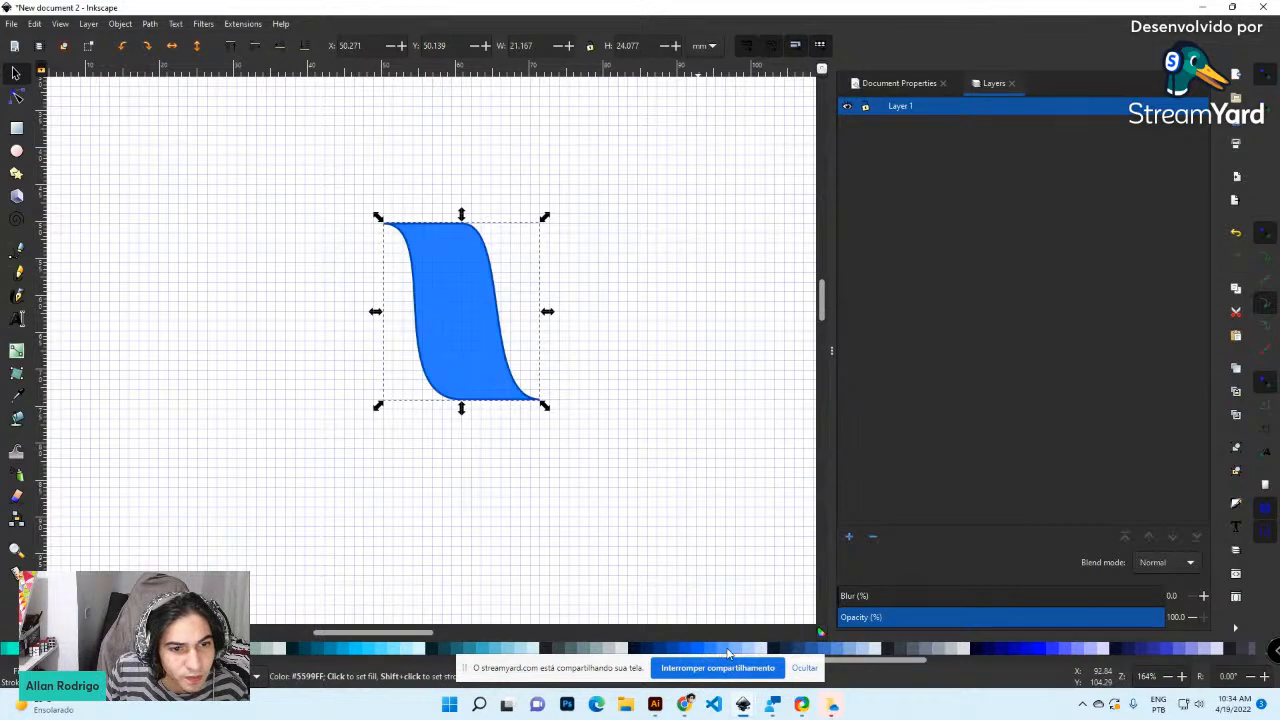
left_click(731, 652)
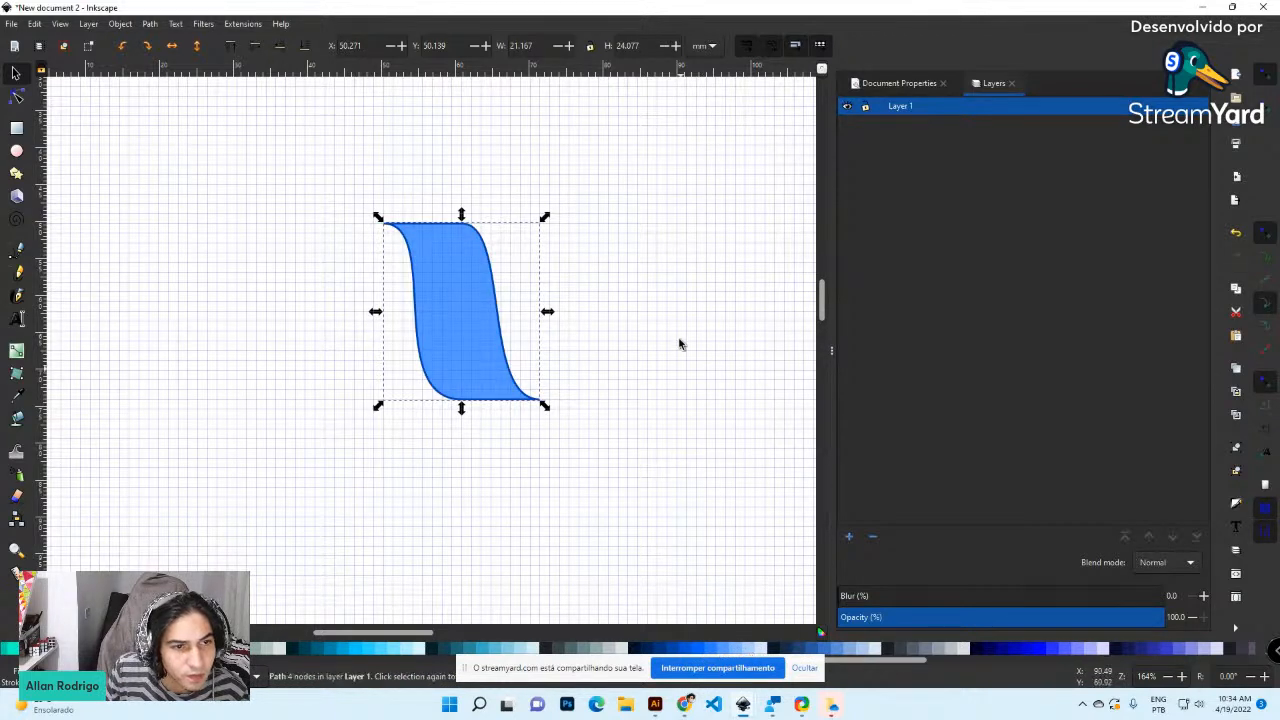
Narrow the S-curve shape from its right side to about 15.9 mm wide, and deselect it
left_click(599, 345)
left_click(480, 322)
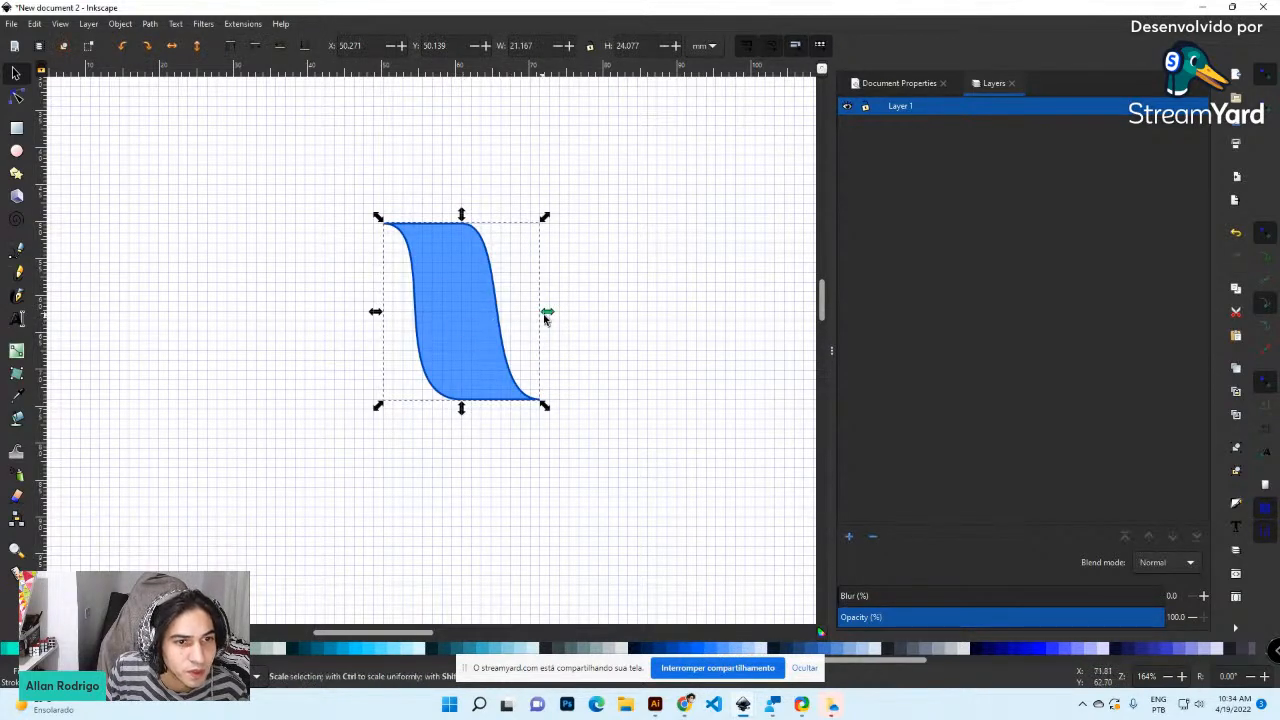
left_click_drag(545, 316, 509, 318)
left_click(559, 330)
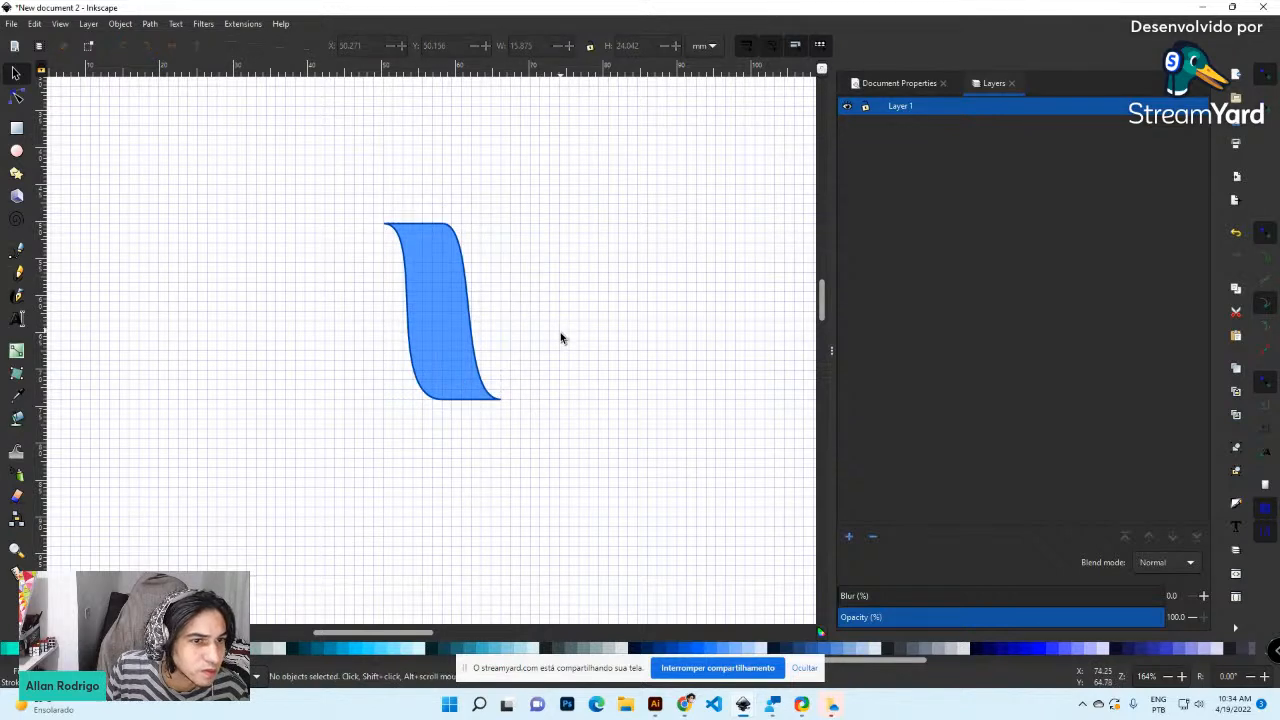
Write the note "ctrrl+D" above the shape with the Text tool, and delete it again
left_click(467, 357)
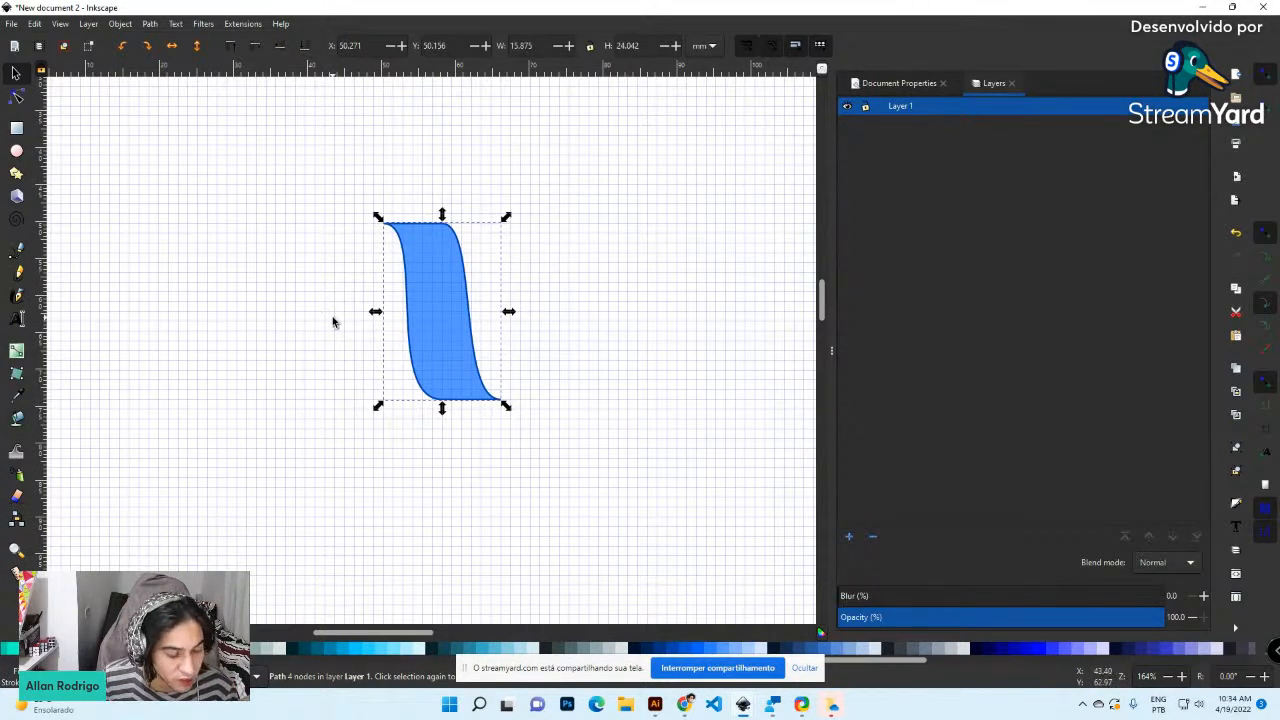
left_click(142, 238)
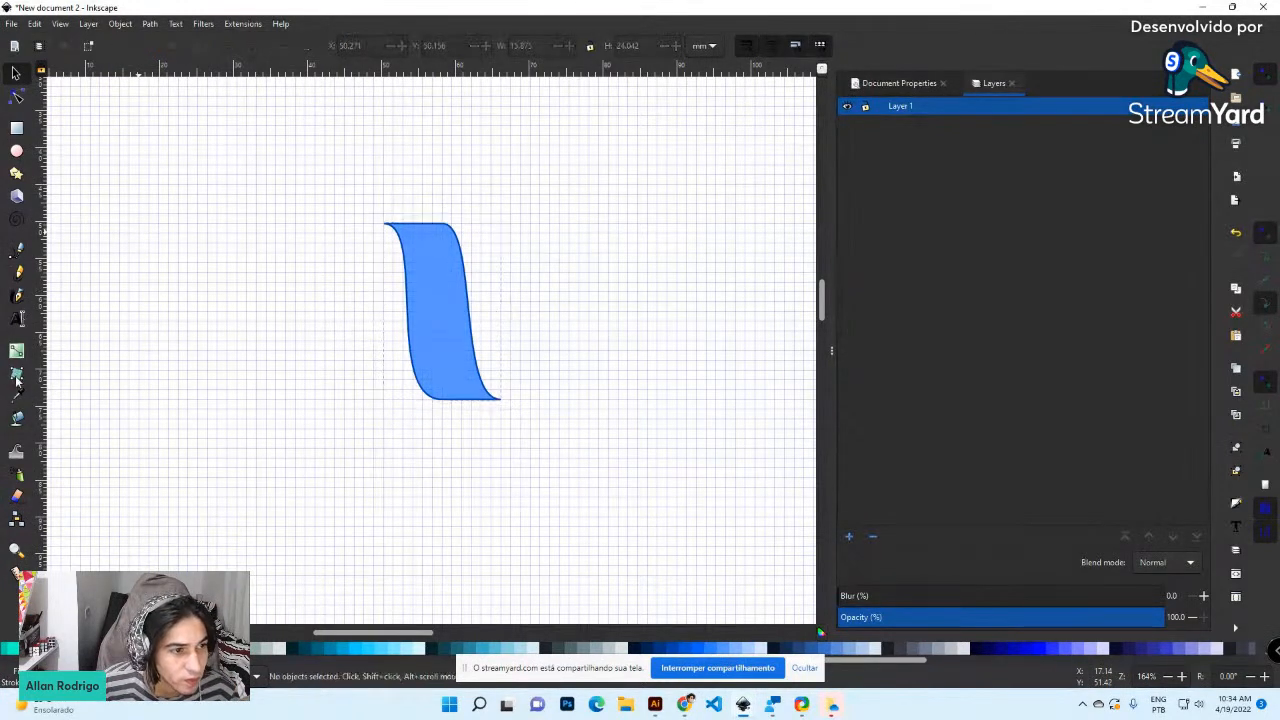
left_click(18, 318)
left_click(169, 195)
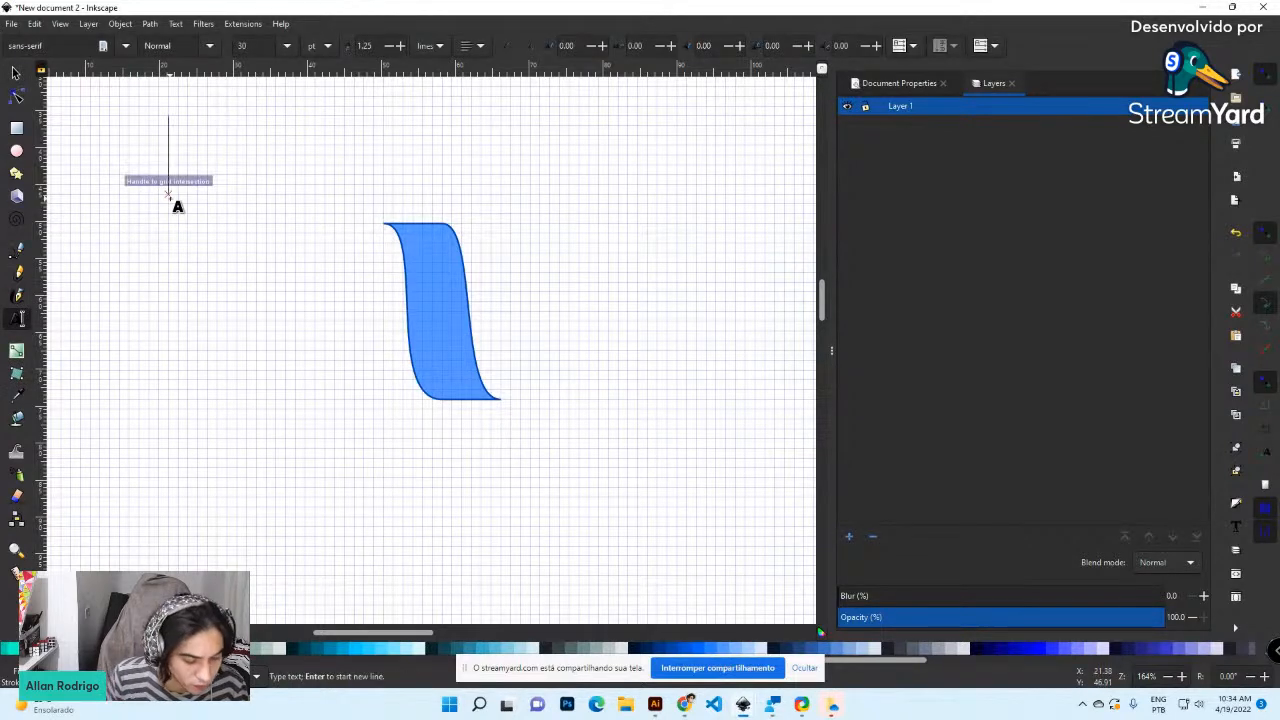
type("ctrrl+D")
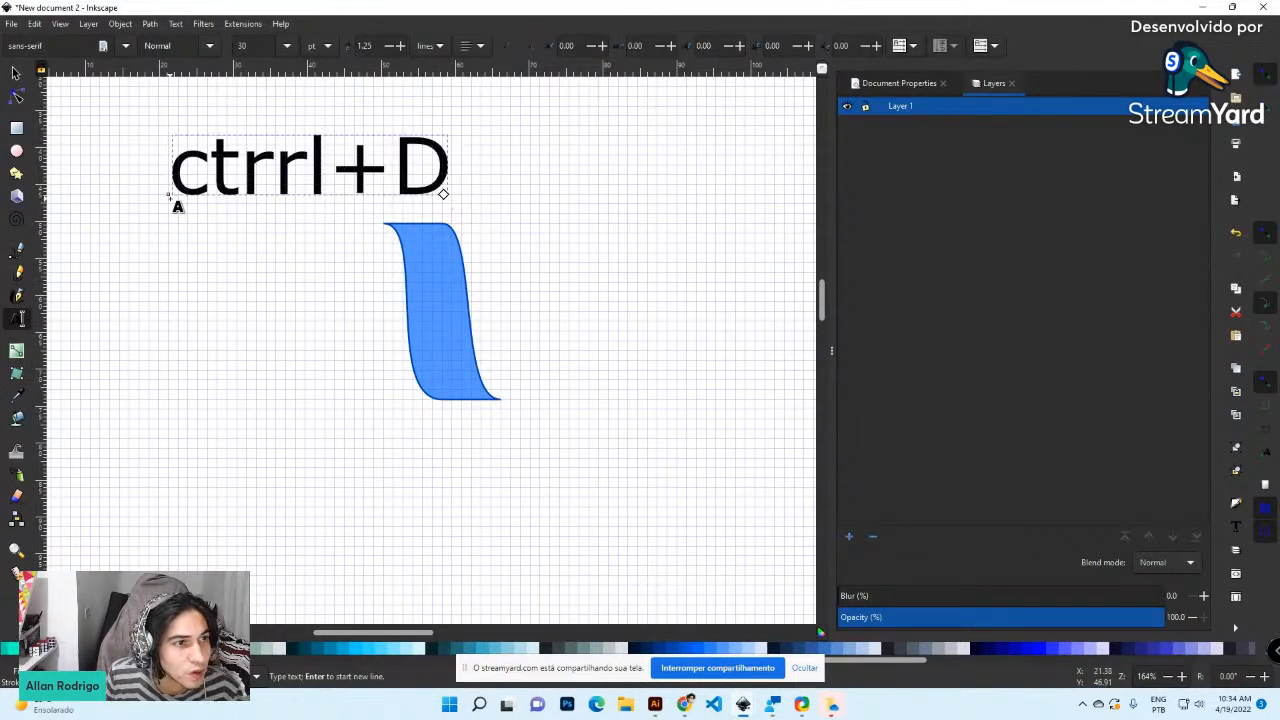
left_click(15, 73)
key("Delete")
Duplicate the blue S-curve shape and move the copy horizontally to X 66.146 mm, to the right of the original
left_click(455, 268)
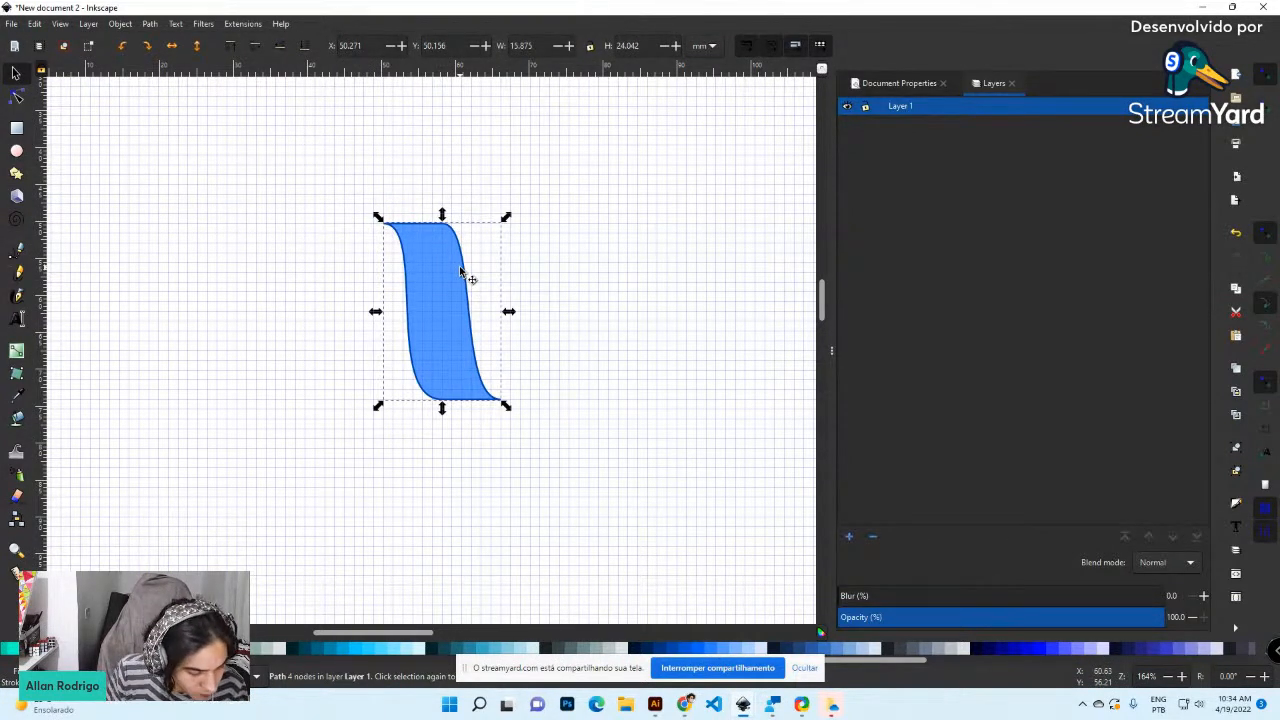
key("ctrl")
key("ctrl+d")
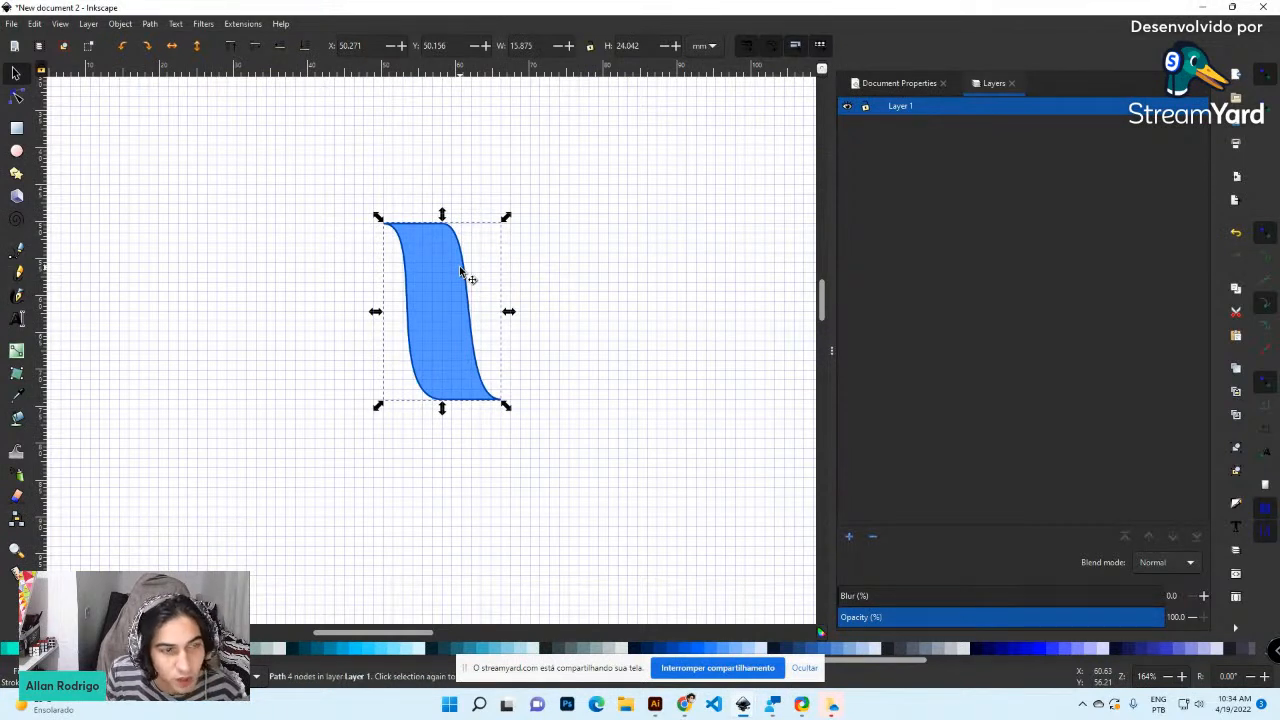
key("shift+Right")
key("shift+Right")
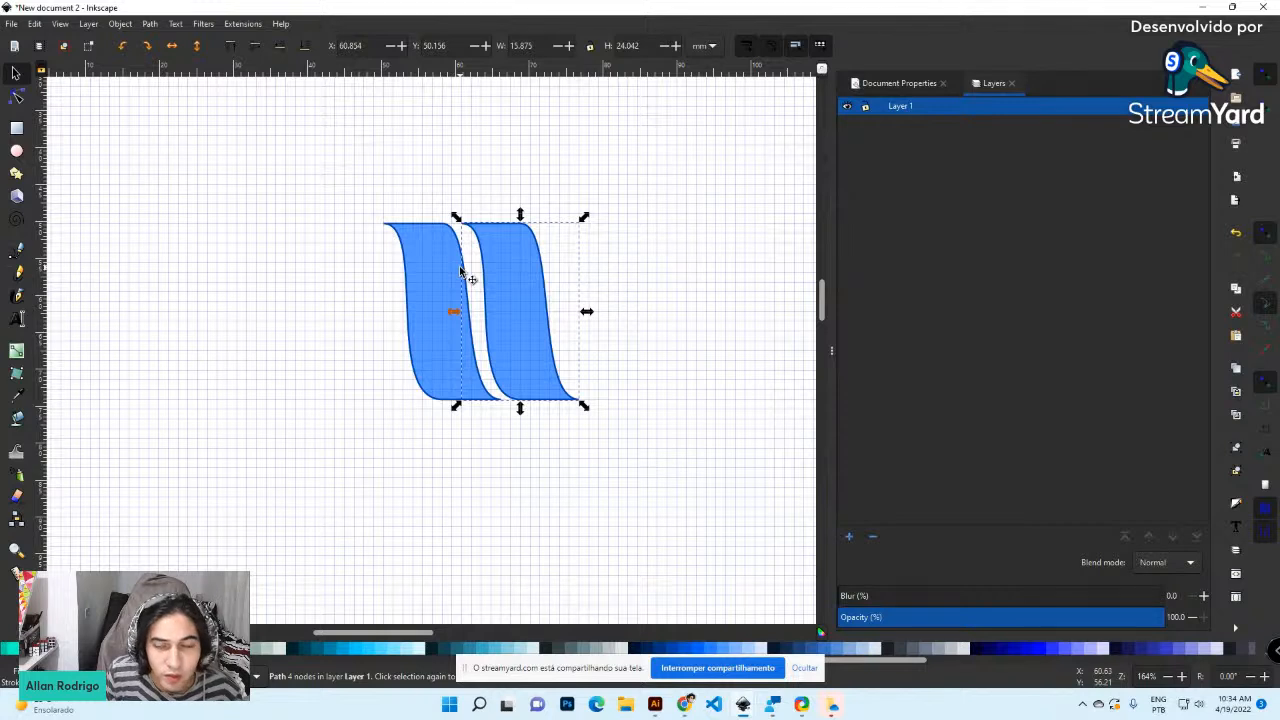
key("shift+Right")
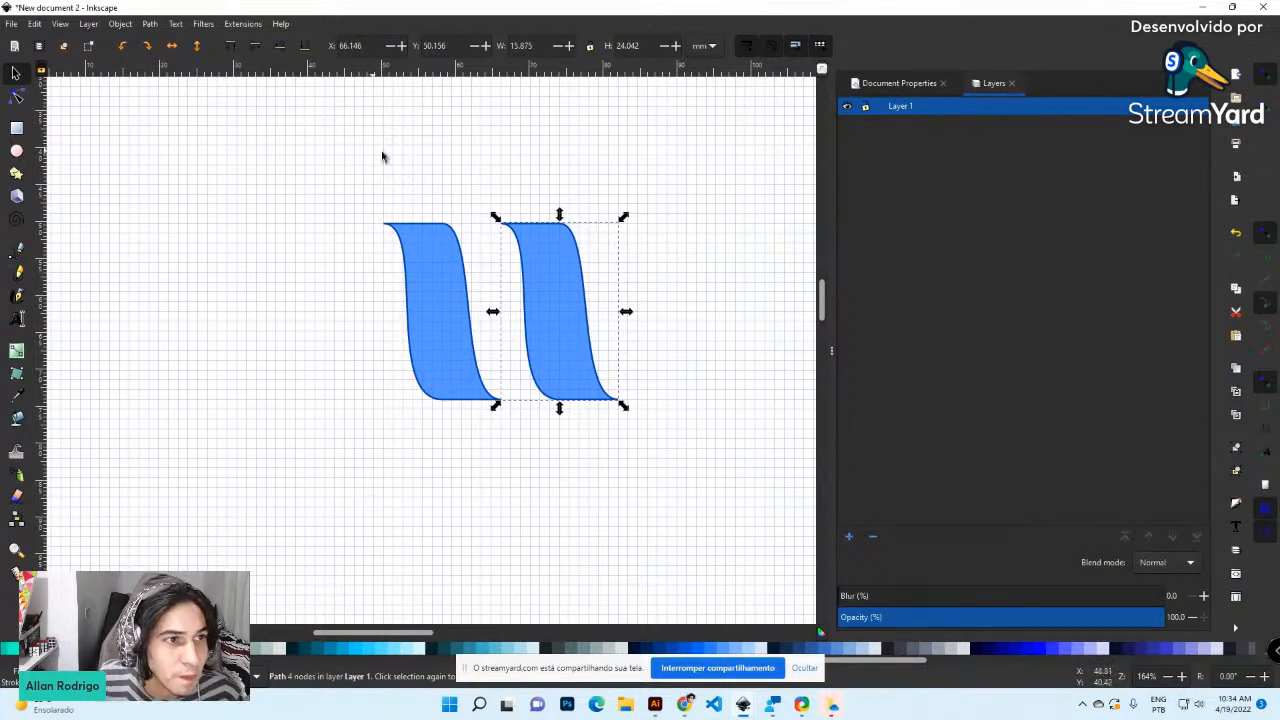
Try 90° counter-clockwise and clockwise rotations on the copied shape, as well as horizontal and vertical flips
left_click(123, 46)
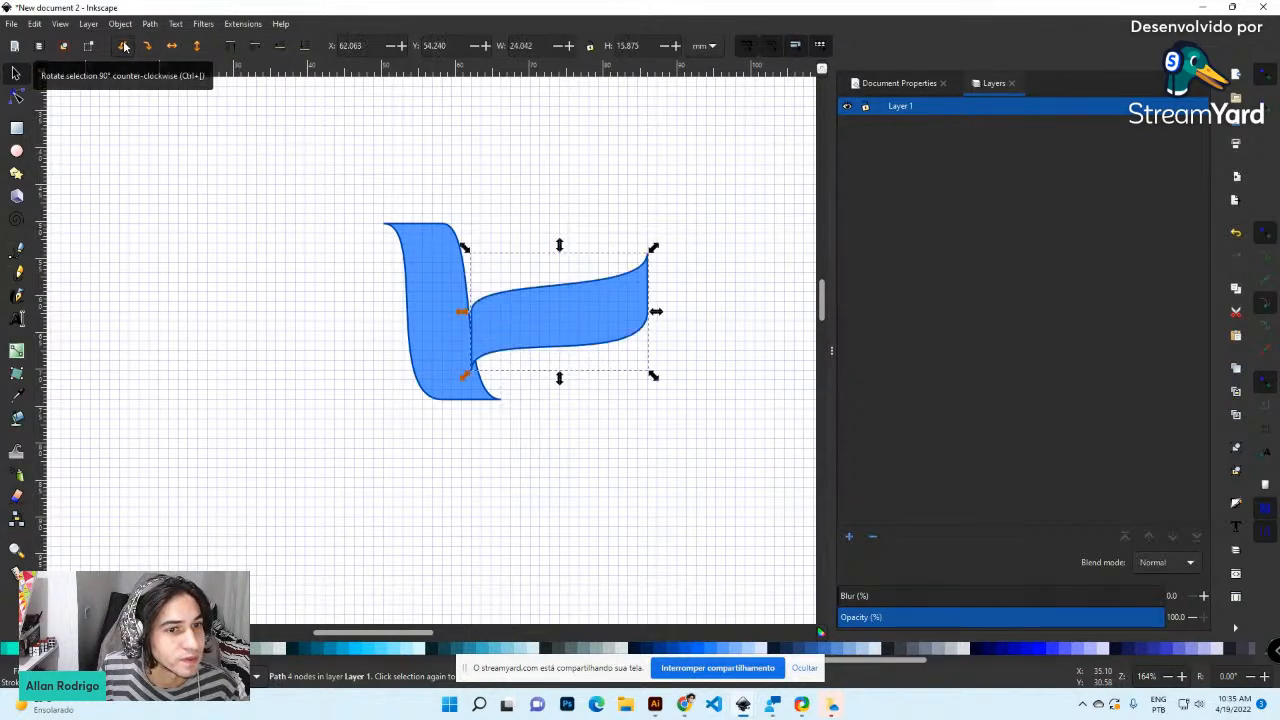
left_click(146, 46)
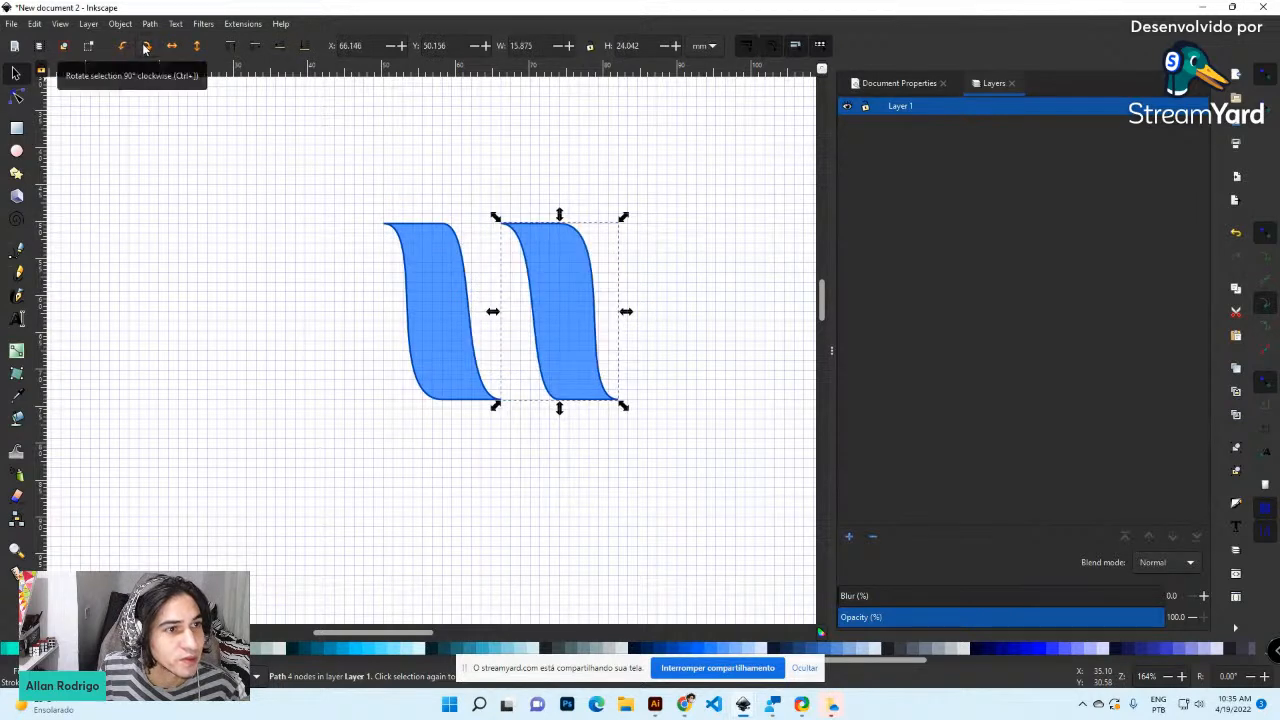
left_click(145, 47)
left_click(146, 46)
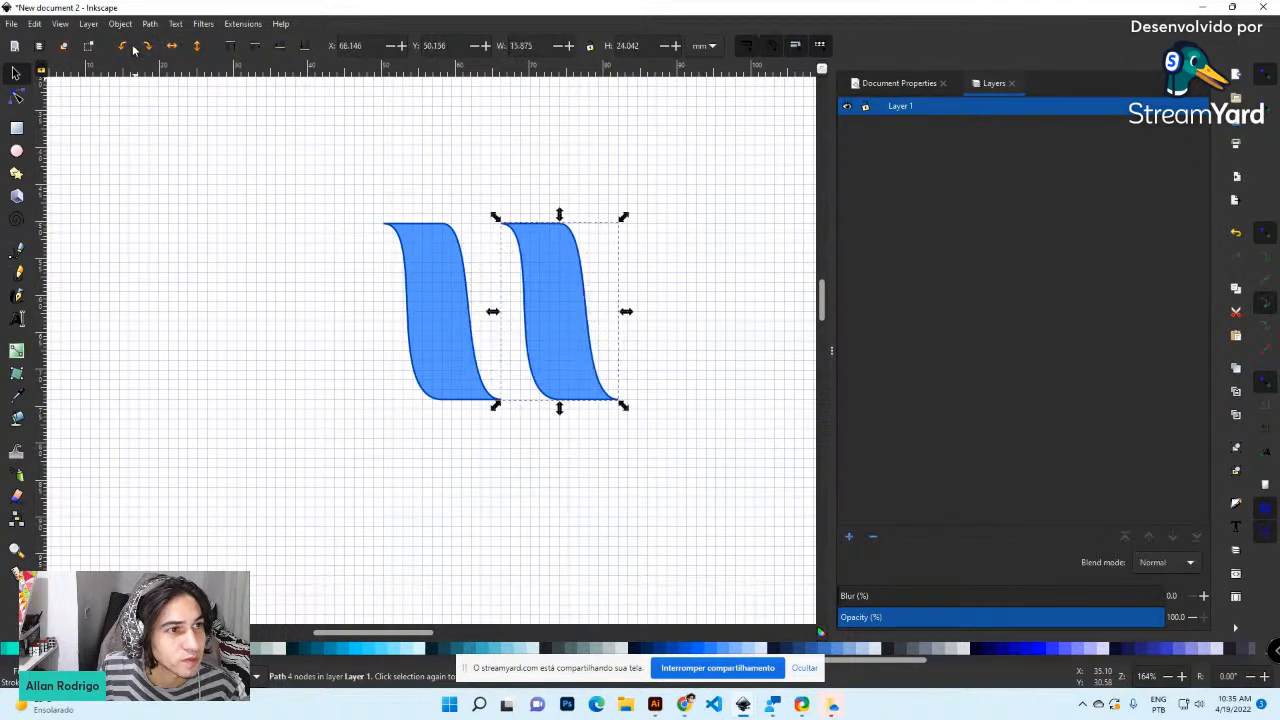
left_click(171, 46)
left_click(197, 46)
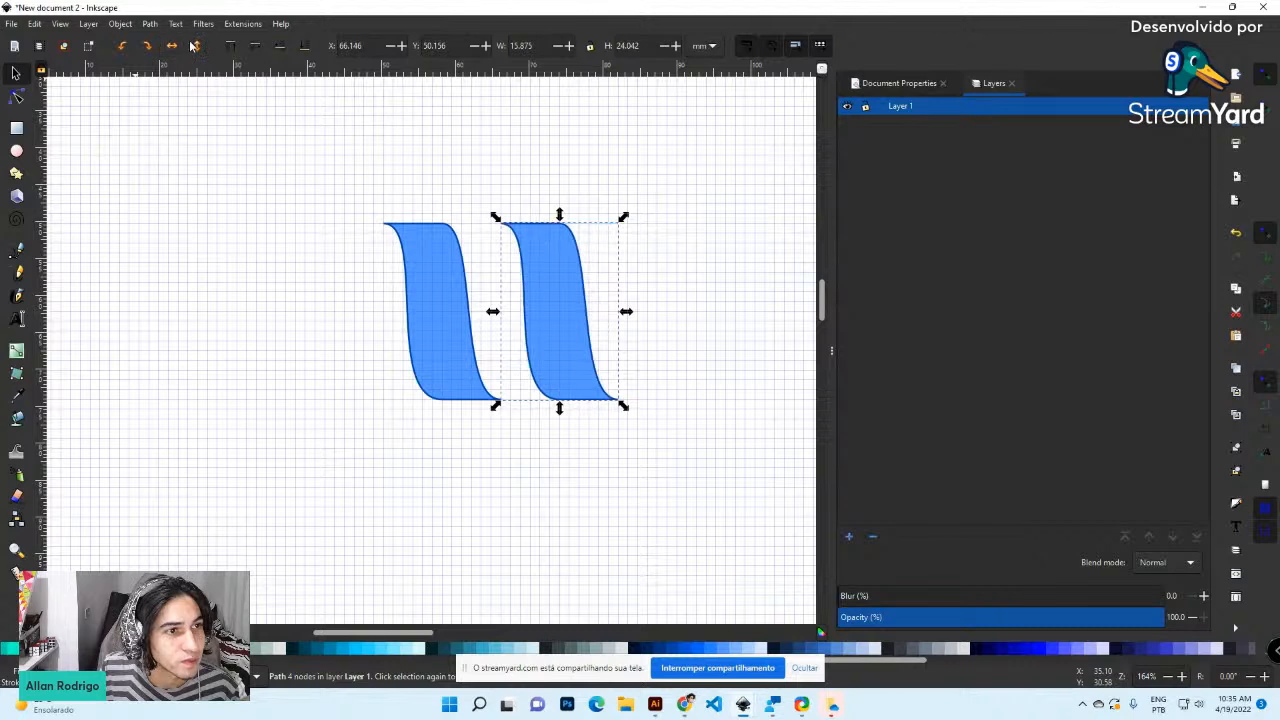
Duplicate the second ribbon shape and move the copy right, edge to edge with the original, at X 82.021 mm
left_click(197, 46)
left_click(197, 46)
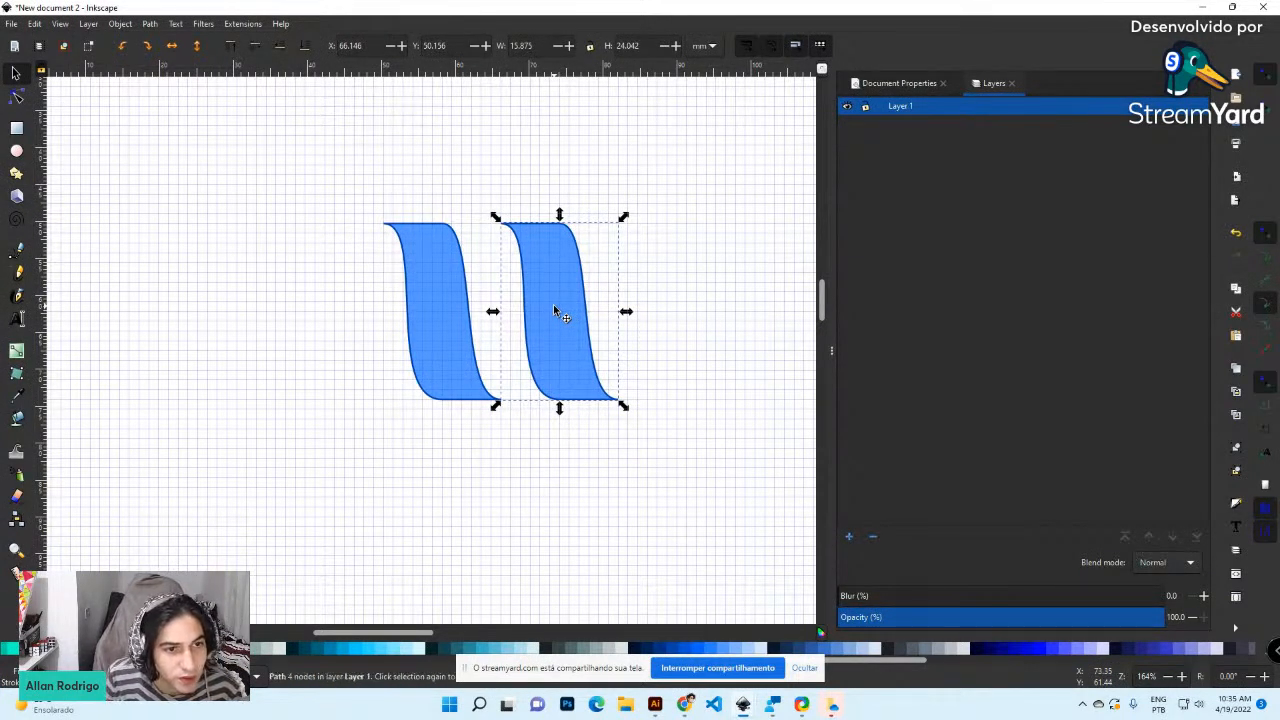
key("ctrl+d")
key("shift+Right")
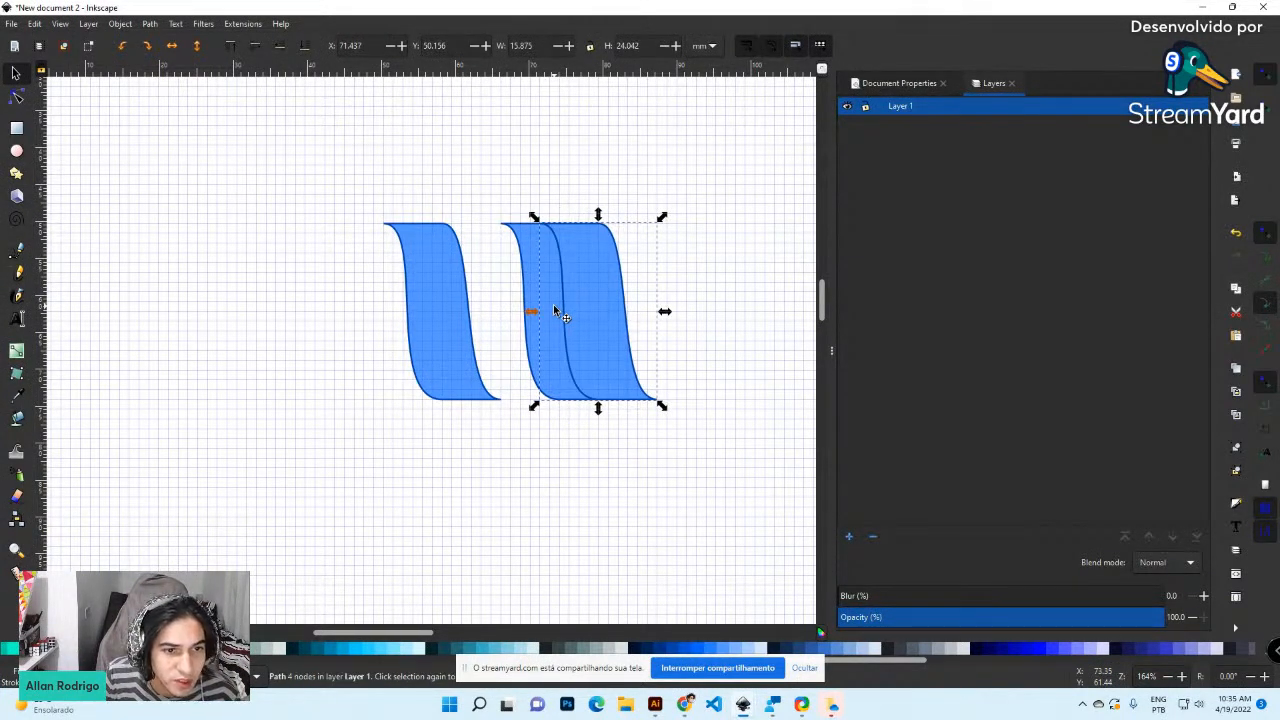
key("shift+Right")
key("shift+Right")
key("shift+Right")
key("shift+Right")
key("shift+Left")
key("shift+Left")
key("shift+Left")
key("shift+Right")
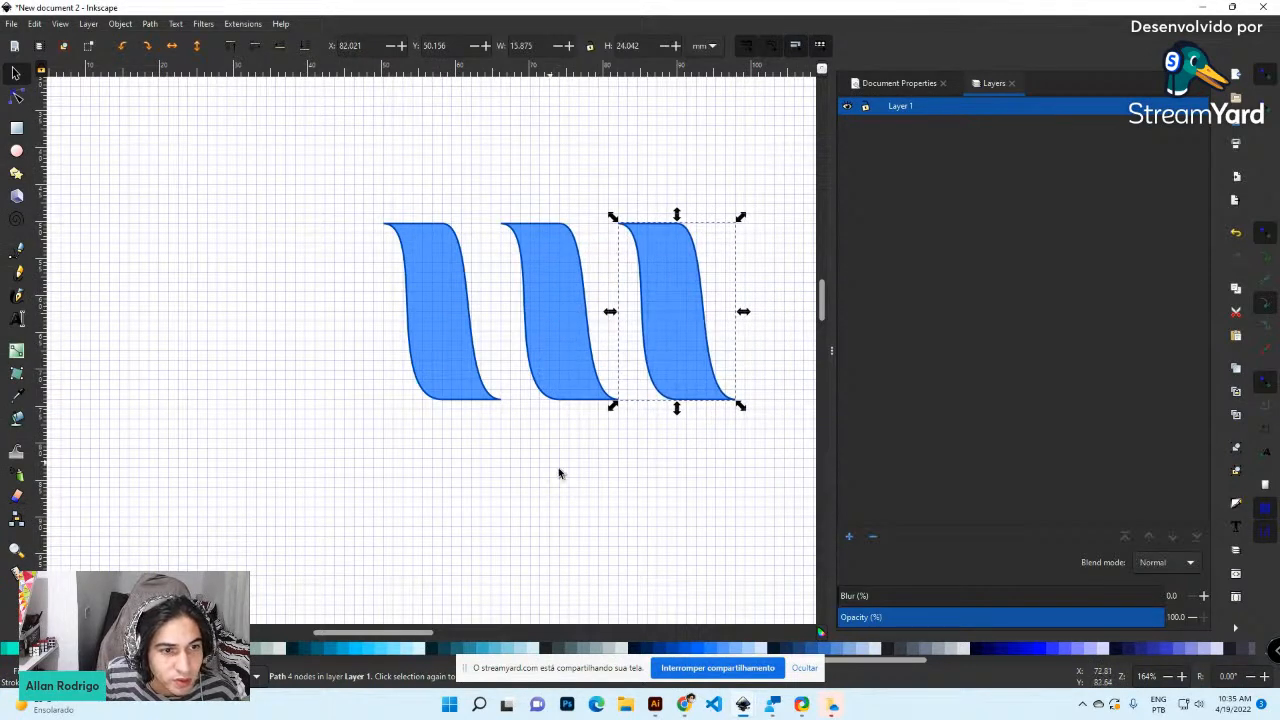
Duplicate the third ribbon shape and place the fourth one directly beside it at X 97.896 mm
left_click(594, 472)
key("space")
left_click_drag(594, 472, 413, 516)
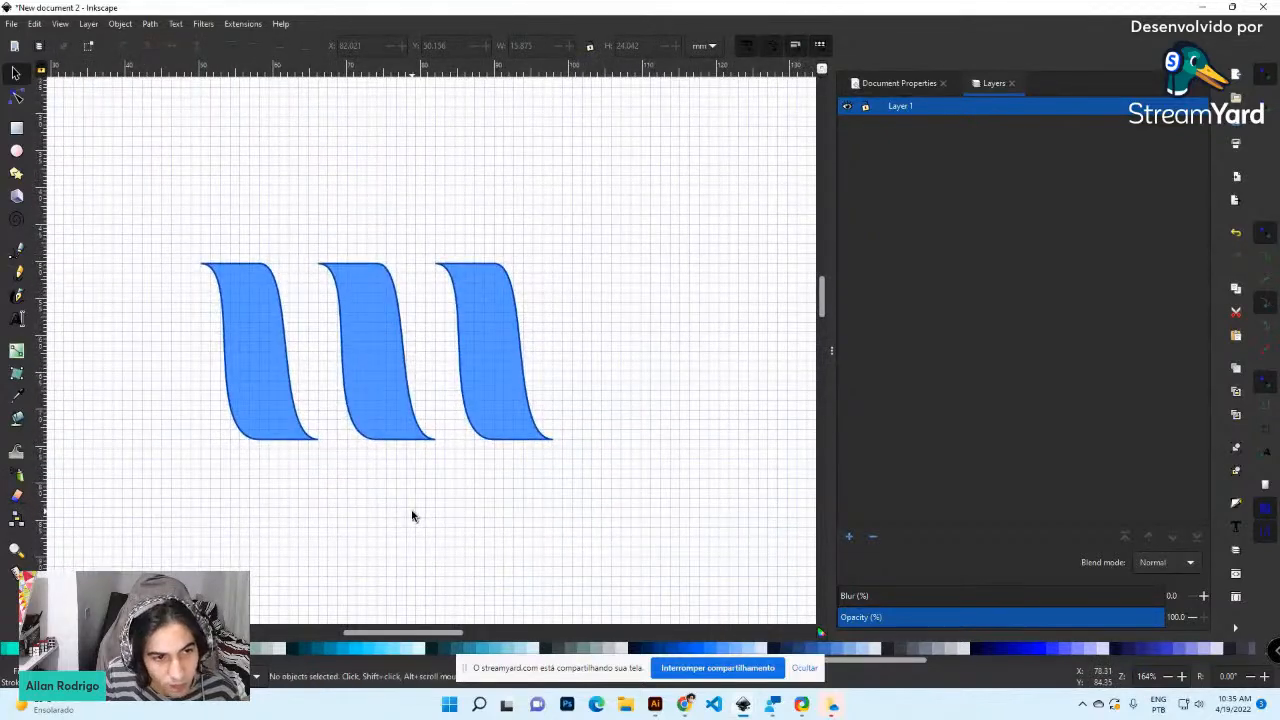
left_click(487, 418)
key("ctrl")
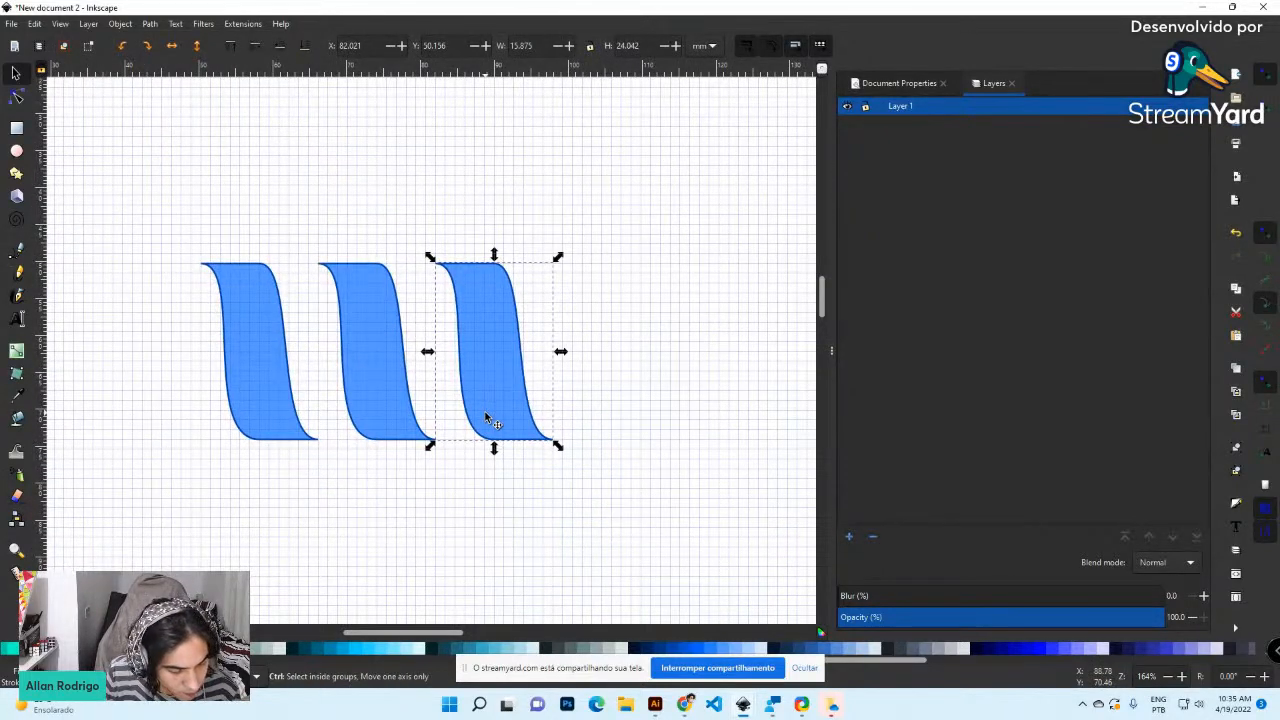
key("ctrl+d")
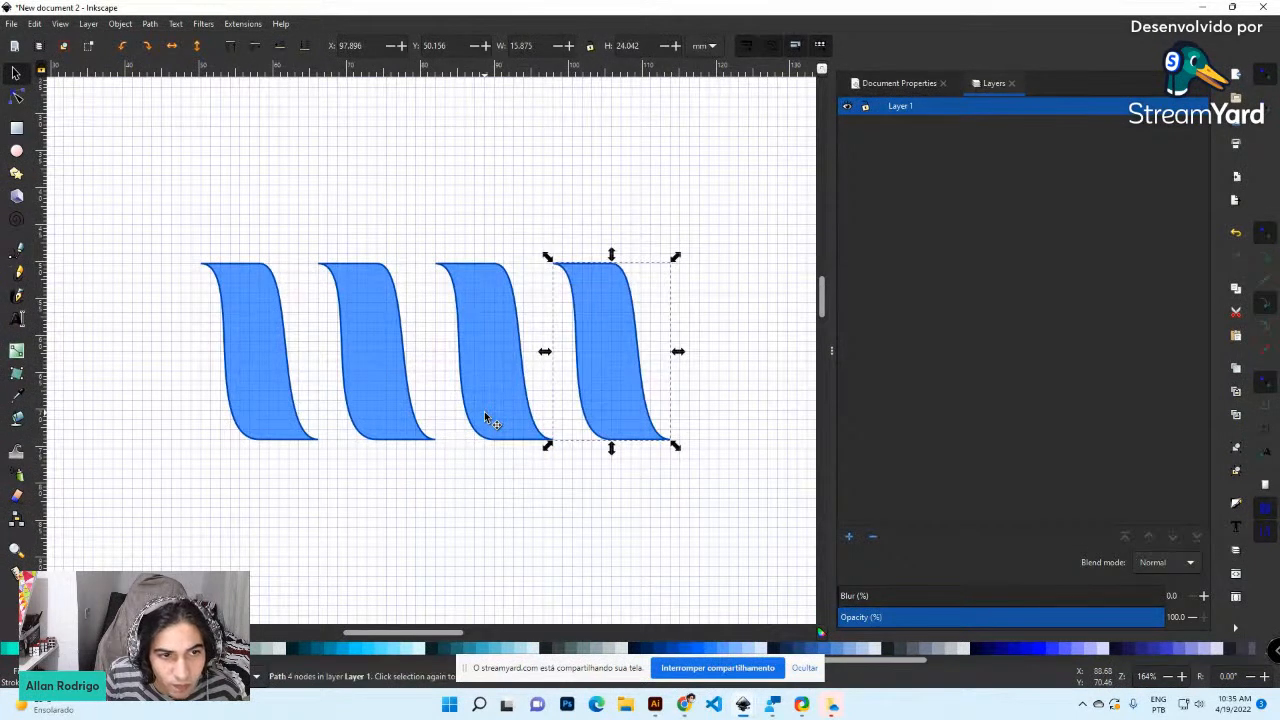
Duplicate the fourth ribbon shape and move the copy right to X 113.771 mm to complete the row of five
left_click_drag(172, 222, 450, 208)
key("ctrl+d")
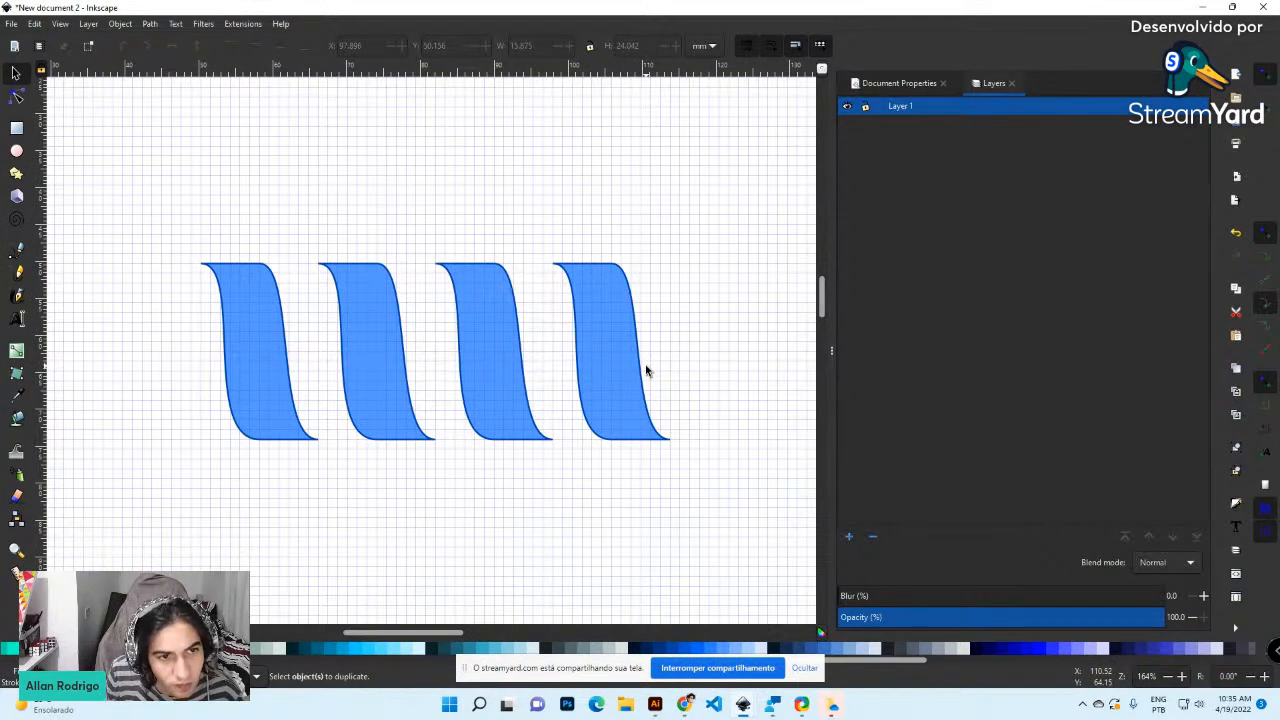
left_click_drag(521, 227, 690, 494)
key("ctrl+d")
key("shift+Right")
key("shift+Right")
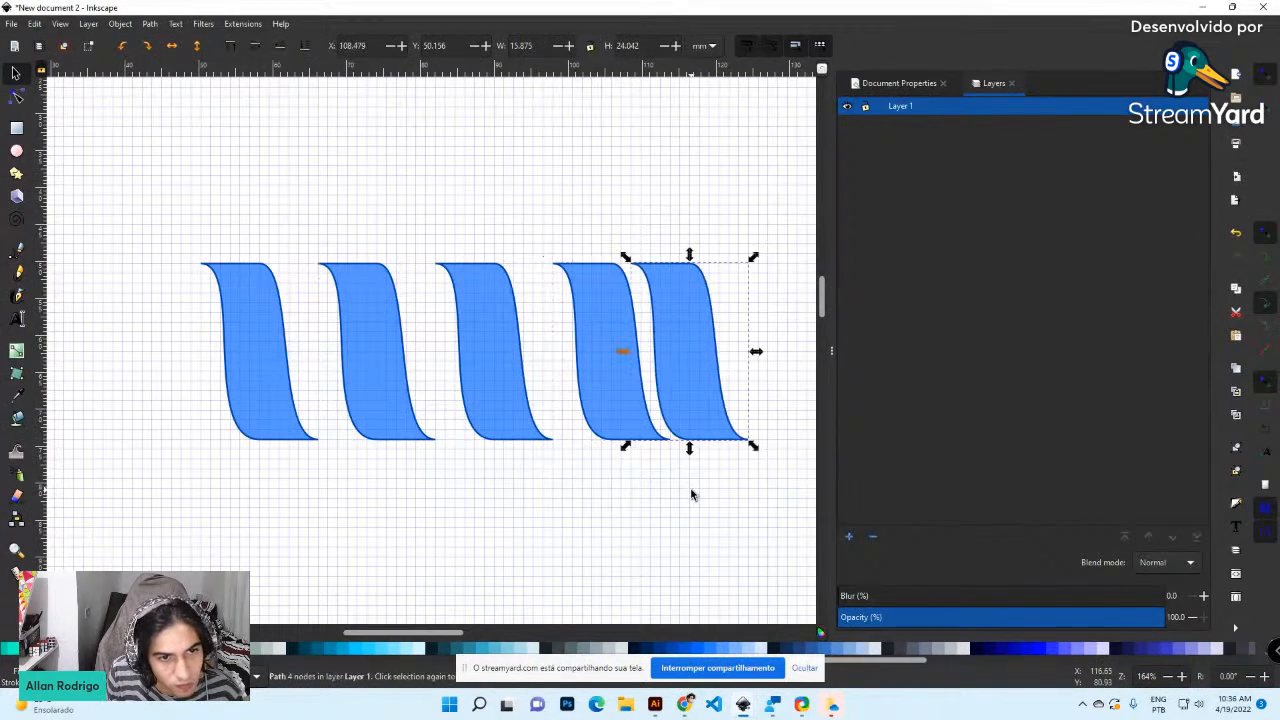
key("shift+Right")
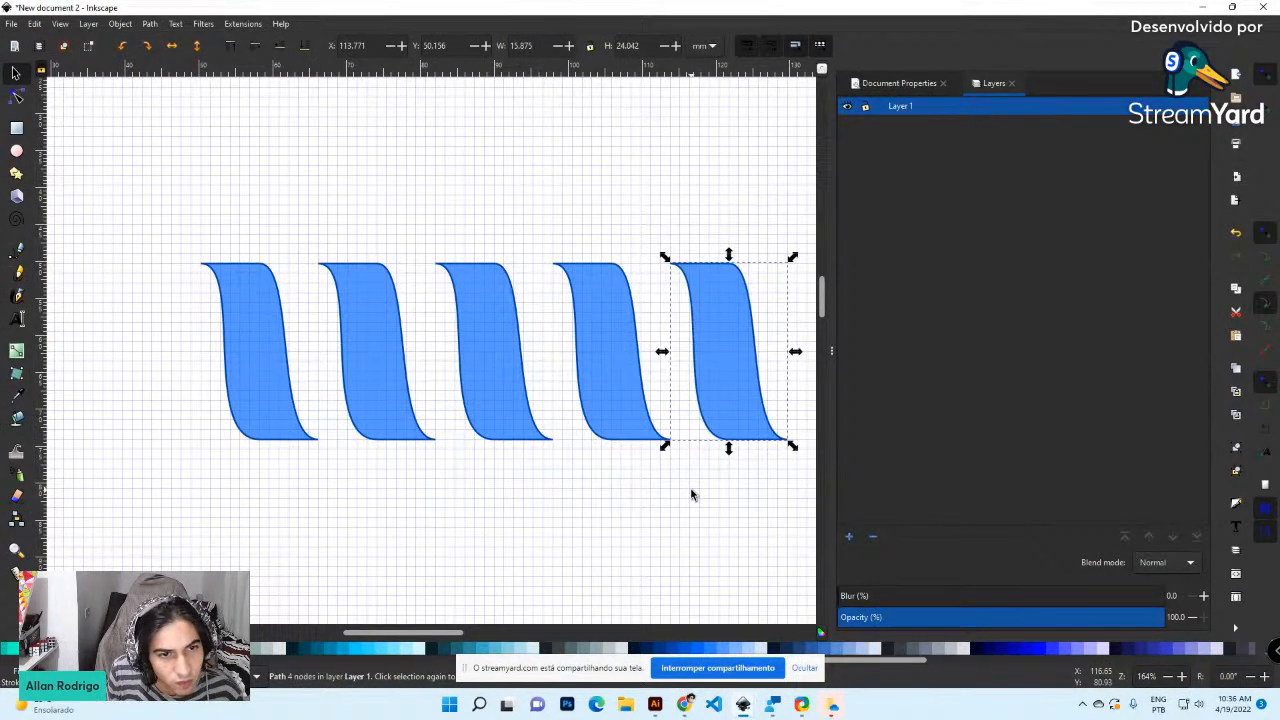
Select all five ribbon shapes in the row for copying
key("space")
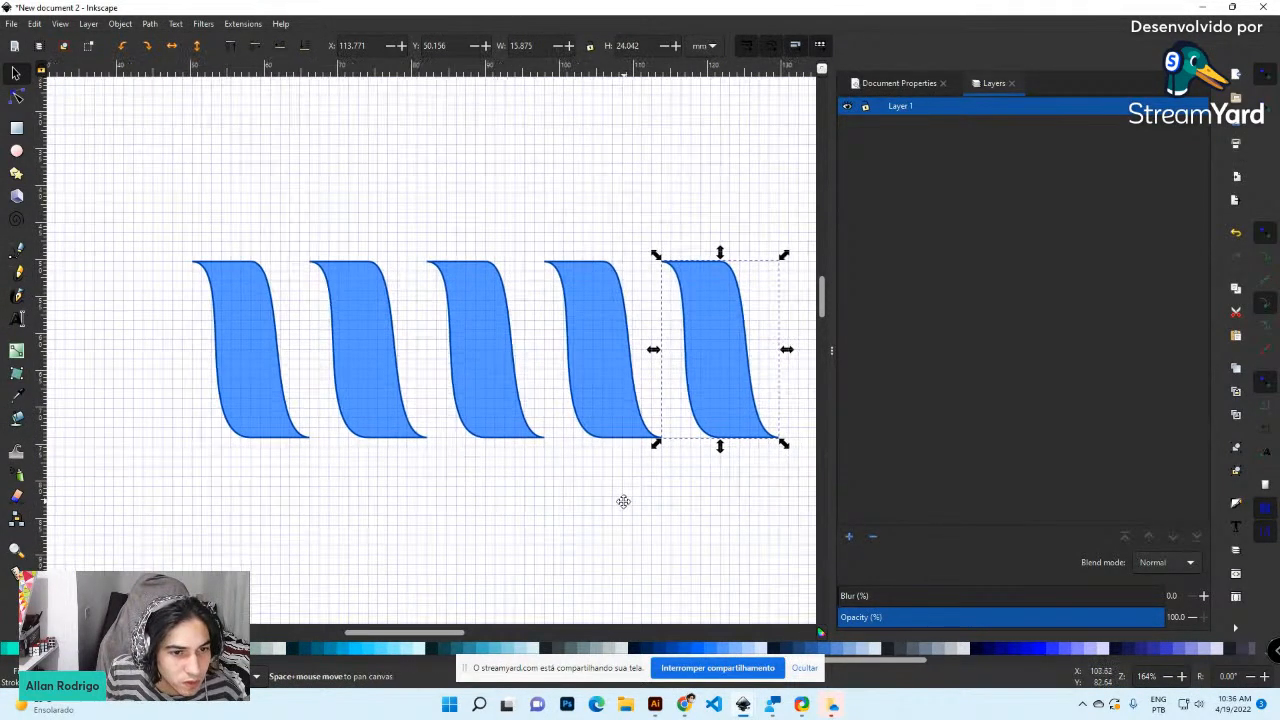
left_click_drag(601, 507, 363, 463)
left_click_drag(84, 224, 724, 479)
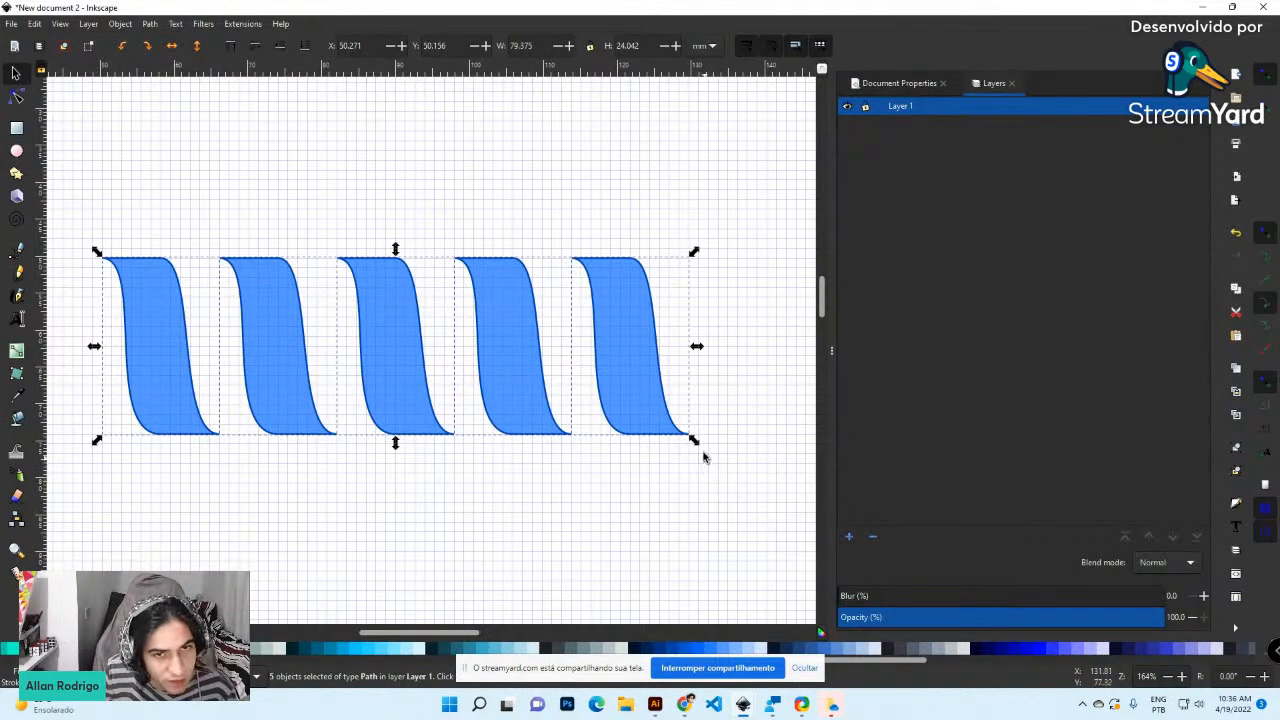
Add a layer named UP above the current one and hide Layer 1
left_click(852, 539)
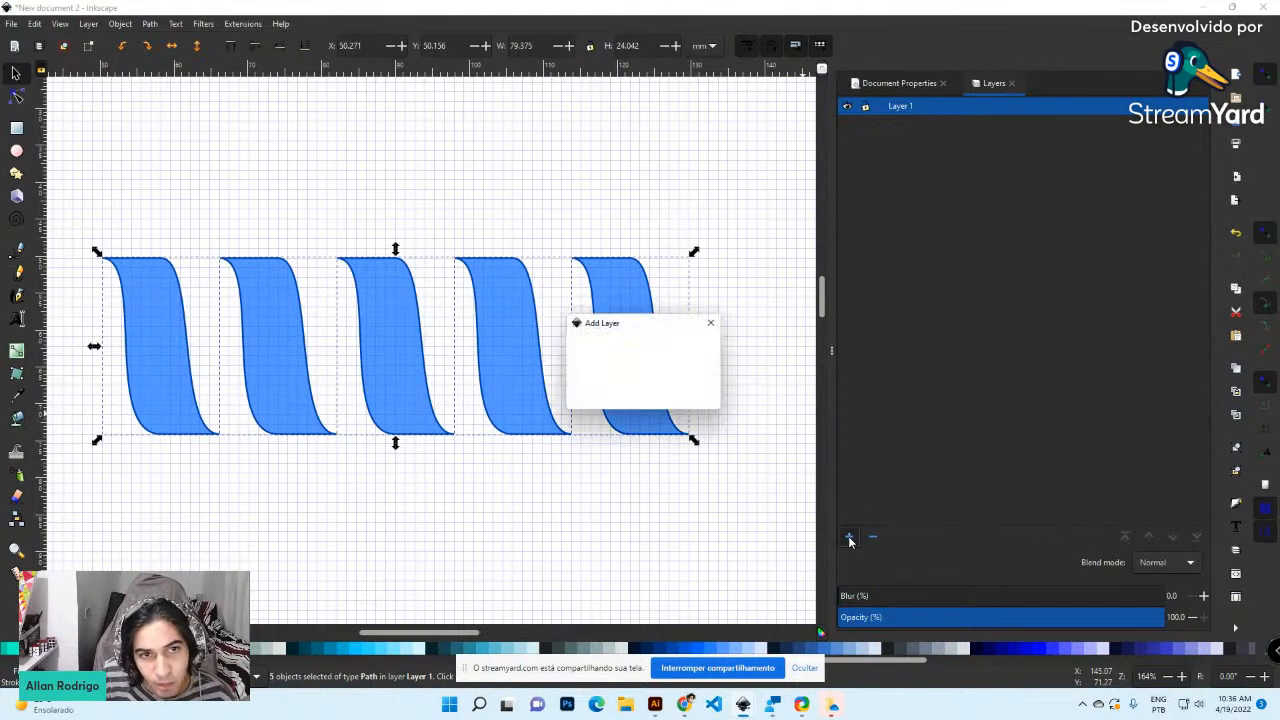
type("U")
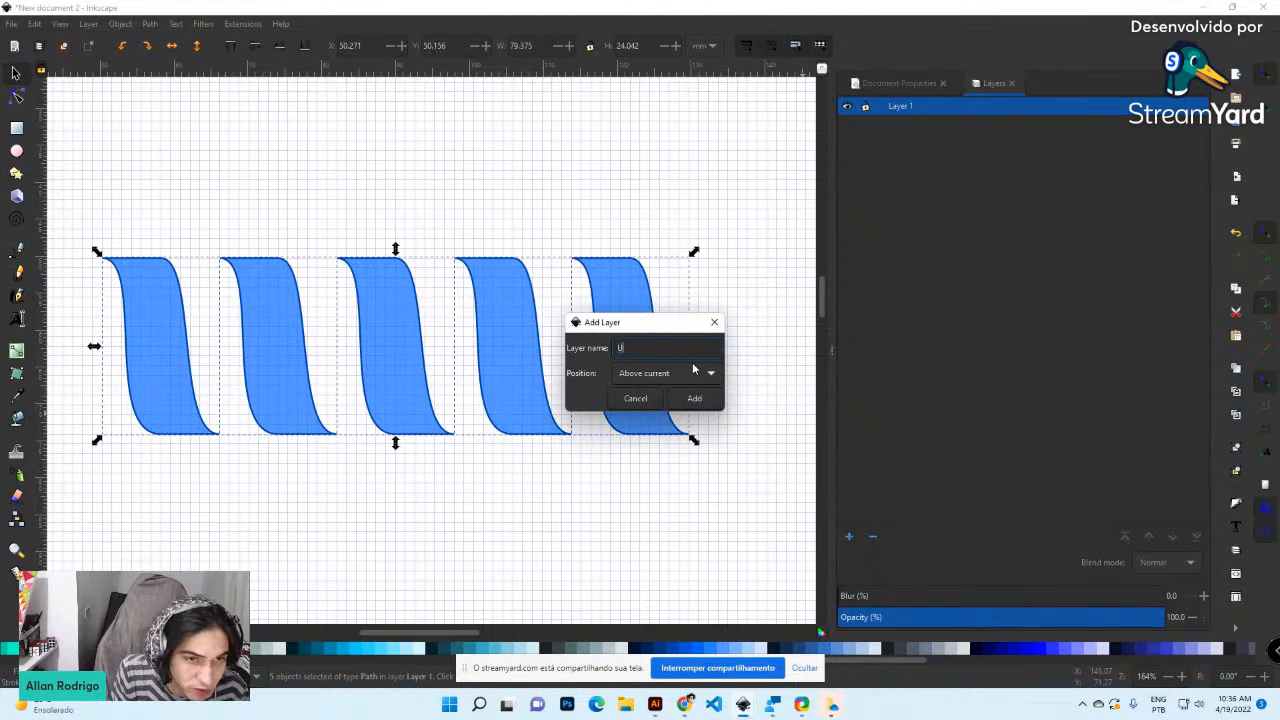
type("P")
left_click(694, 398)
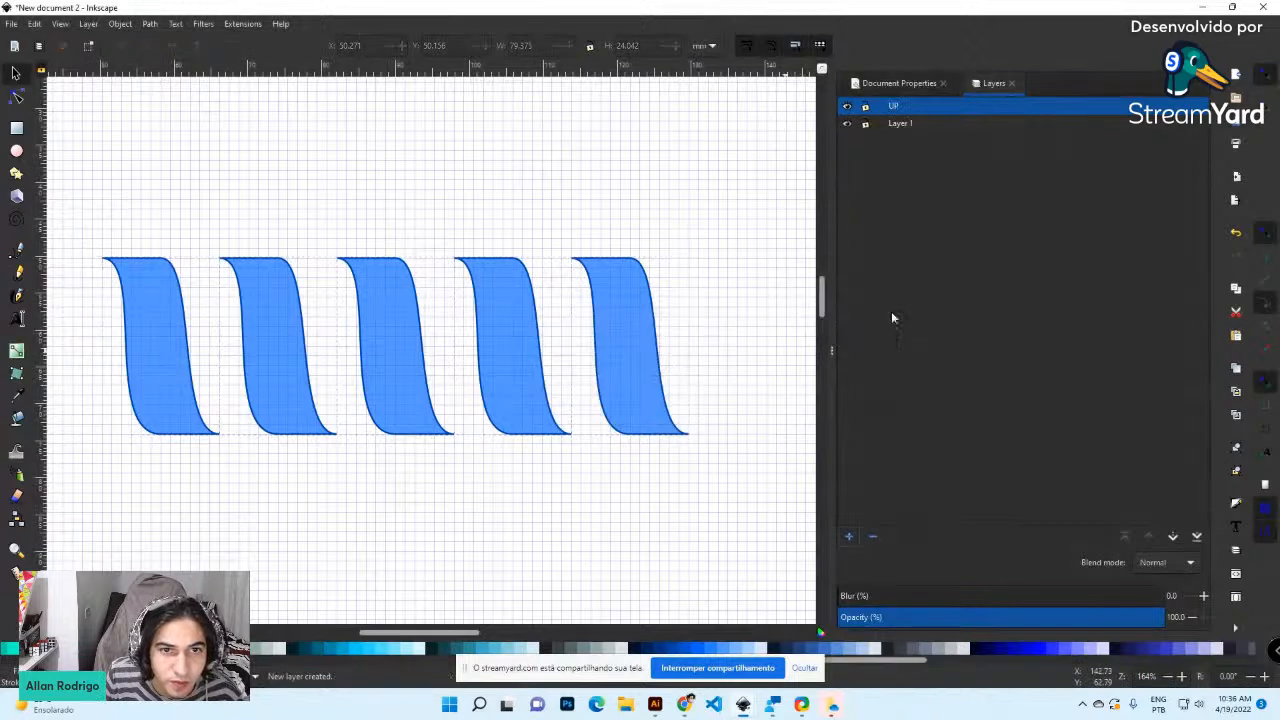
left_click(848, 126)
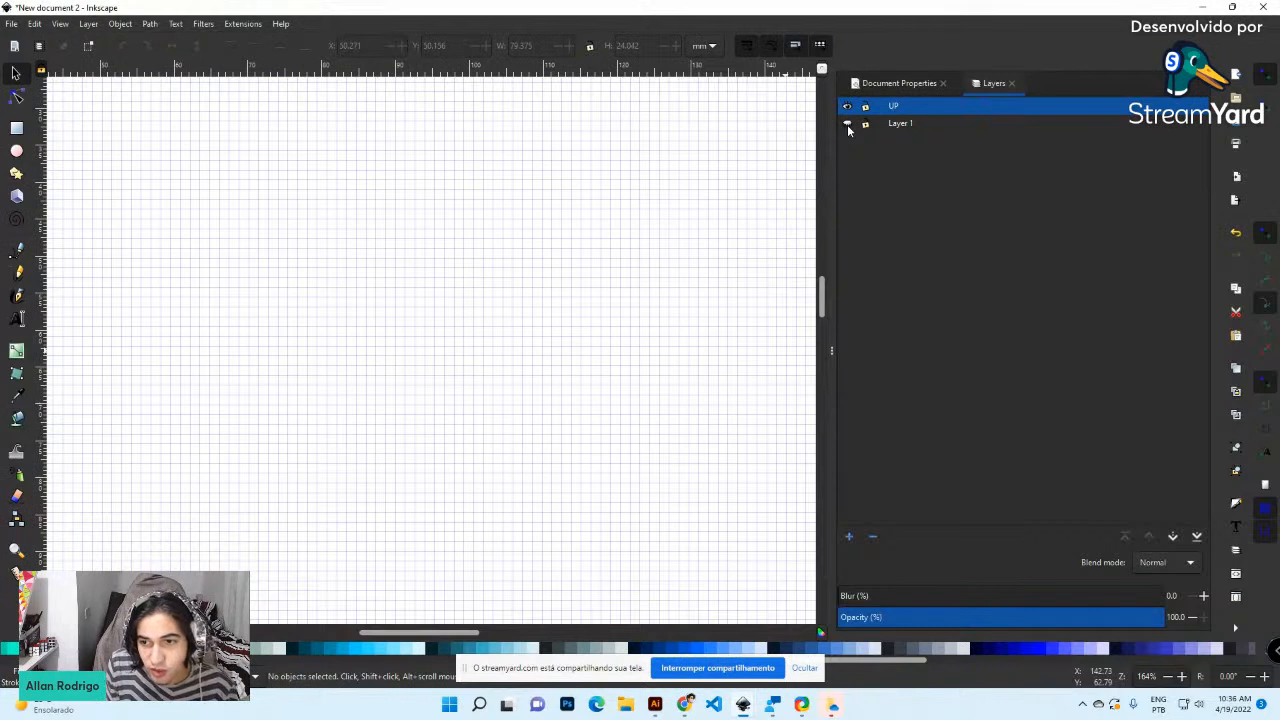
Write the text note "ctrl+alt+v" above the drawing area and delete it
left_click(16, 318)
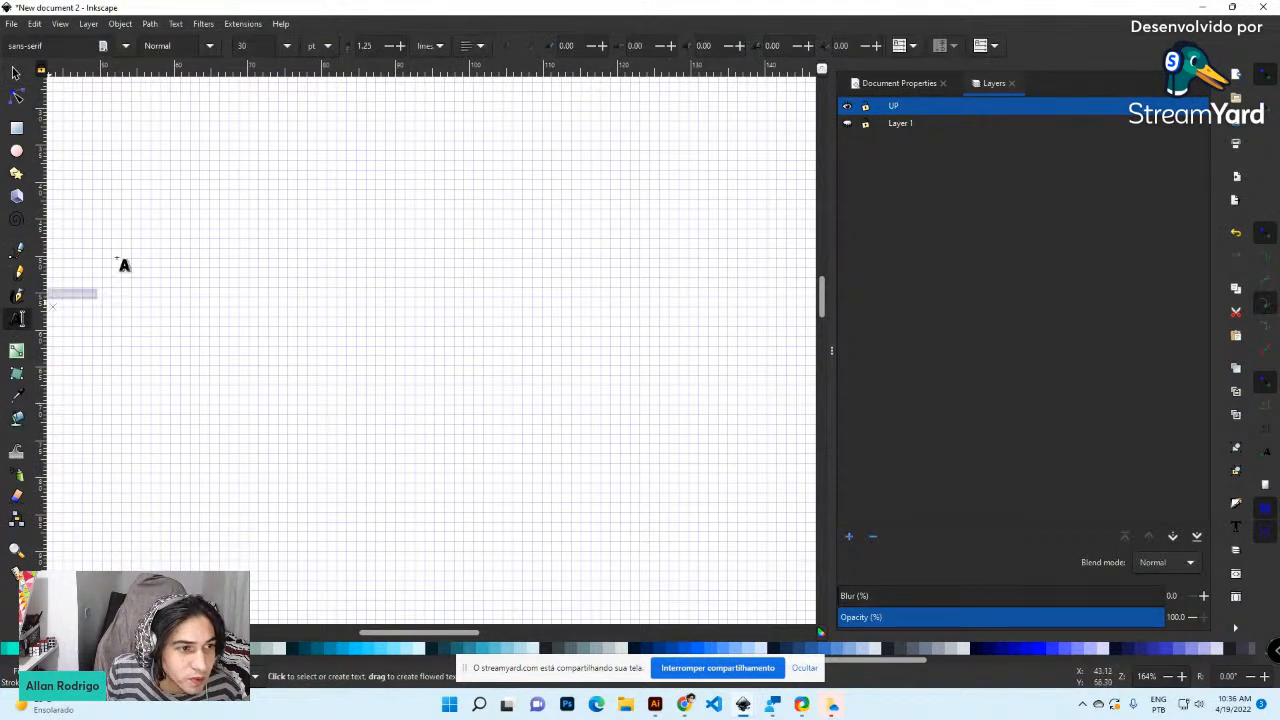
left_click(150, 207)
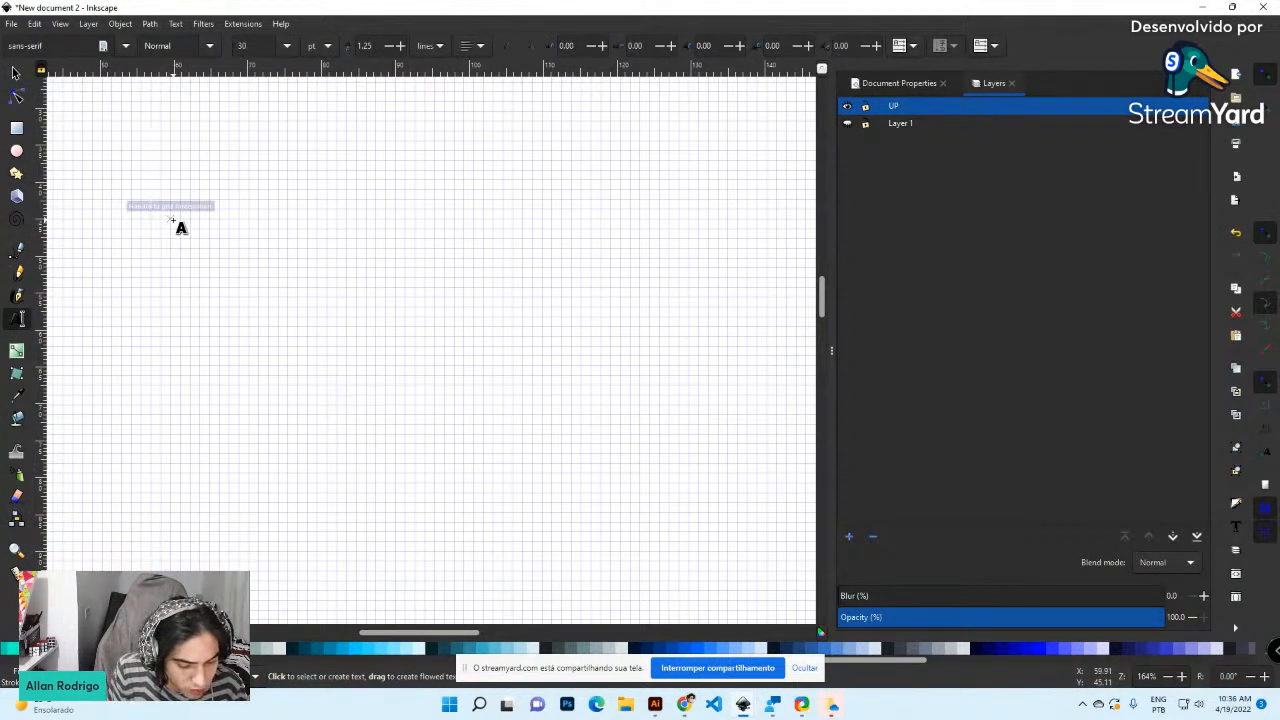
type("ctrl+a")
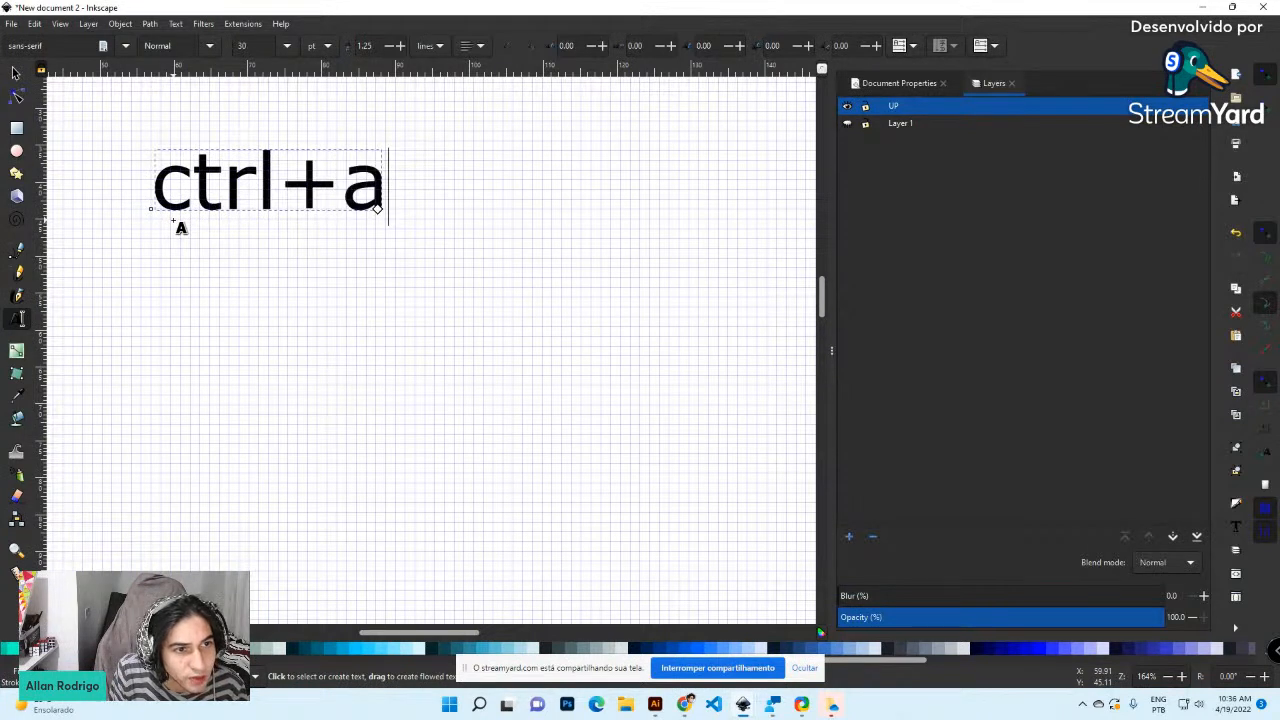
type("çt+")
key("BackSpace")
key("BackSpace")
key("BackSpace")
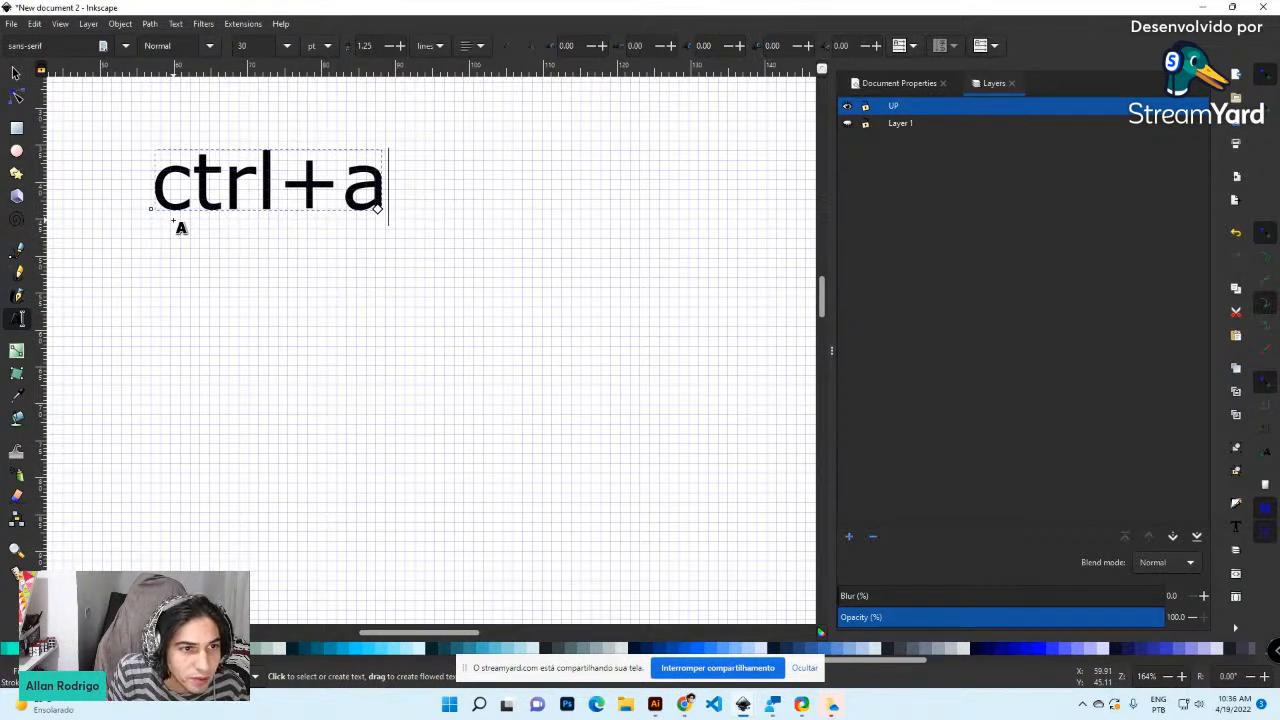
type("lt+v")
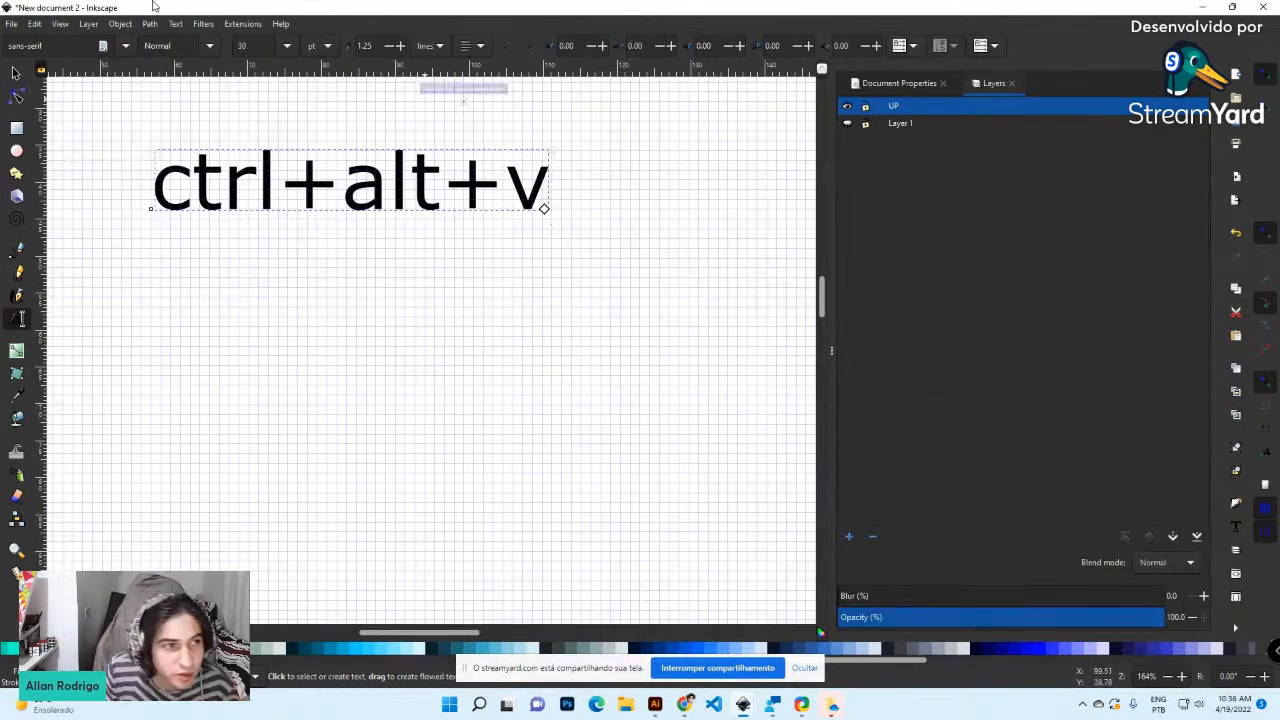
left_click(16, 74)
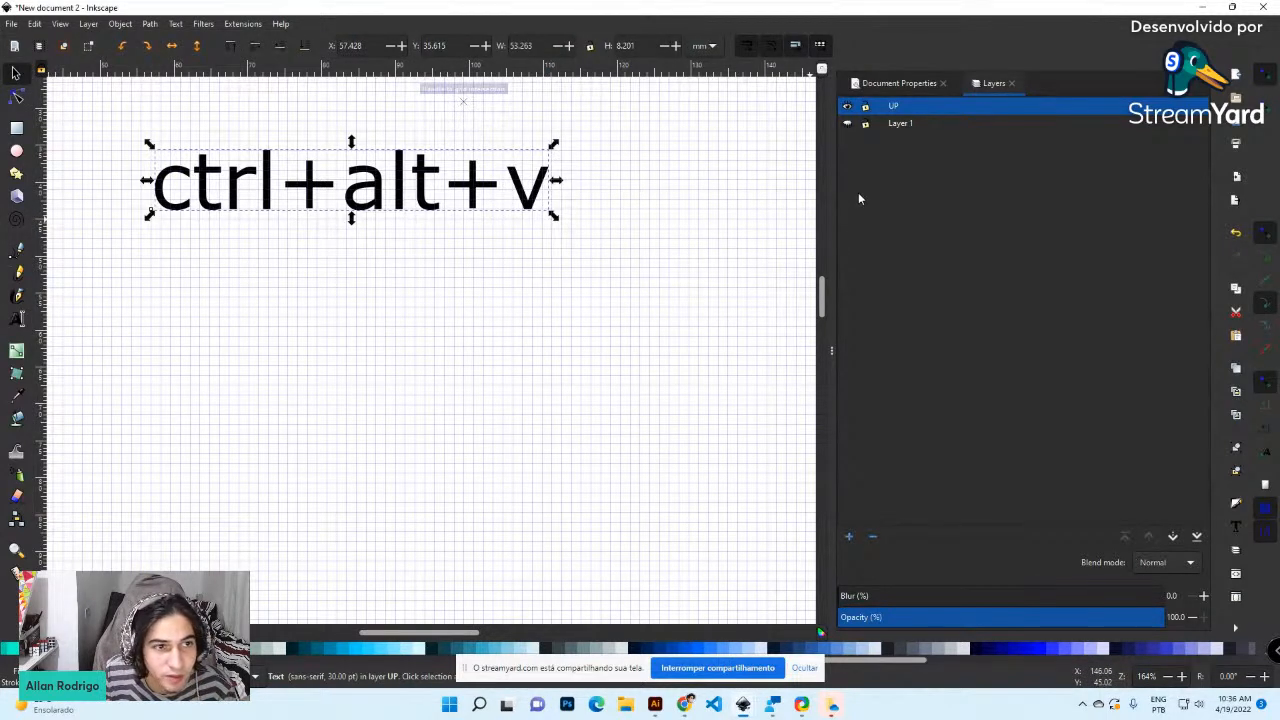
key("Delete")
Paste the five shapes in place on layer UP and, with Layer 1 locked and hidden, move them right to X 55.562 mm
key("ctrl")
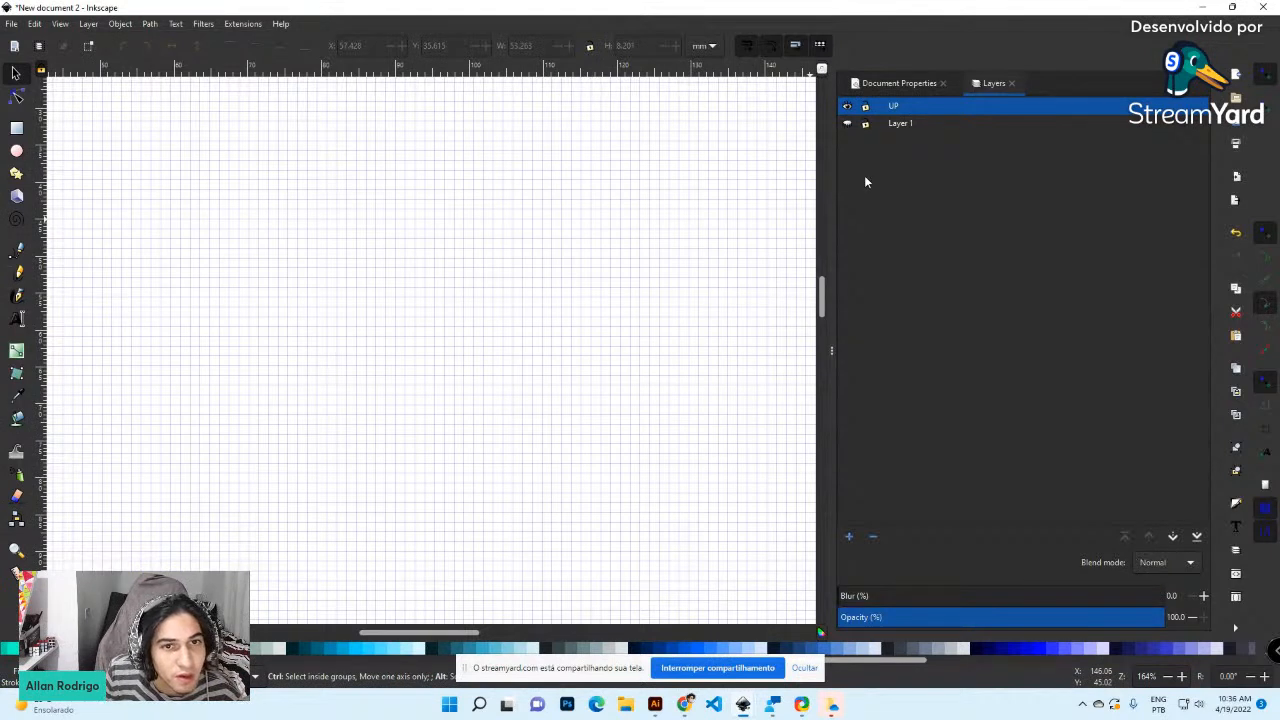
key("ctrl+alt+v")
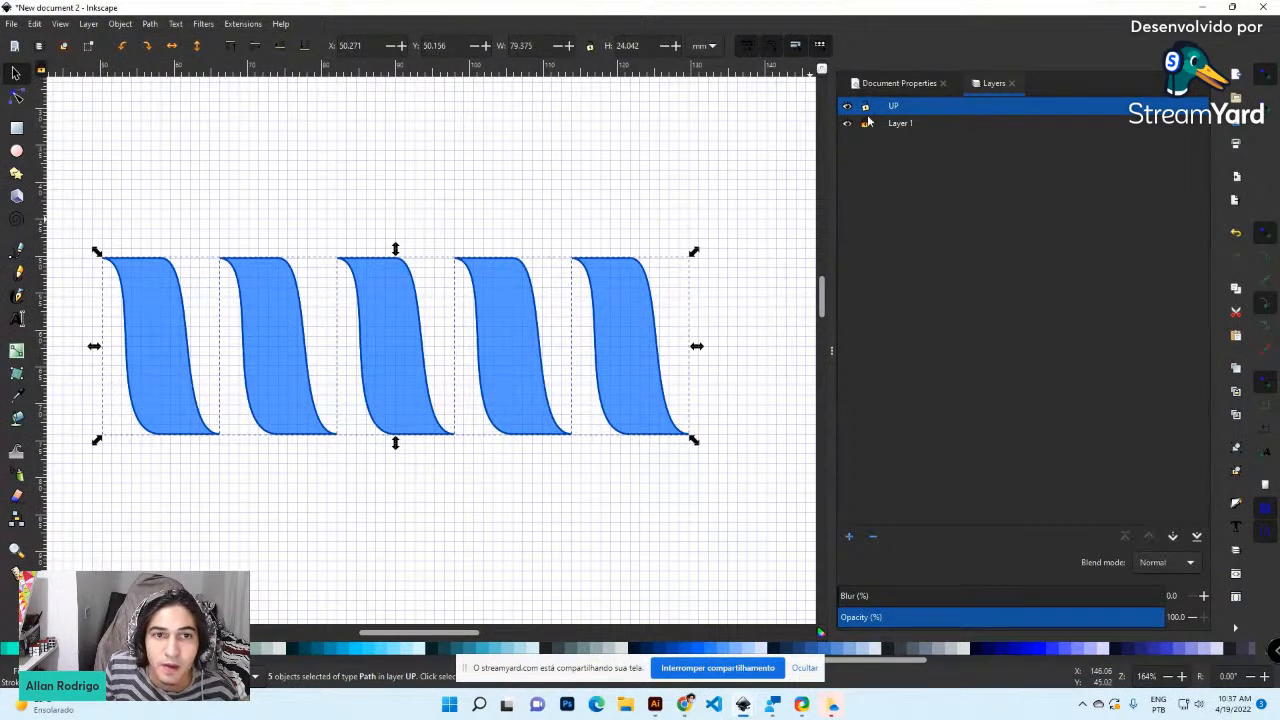
left_click(848, 126)
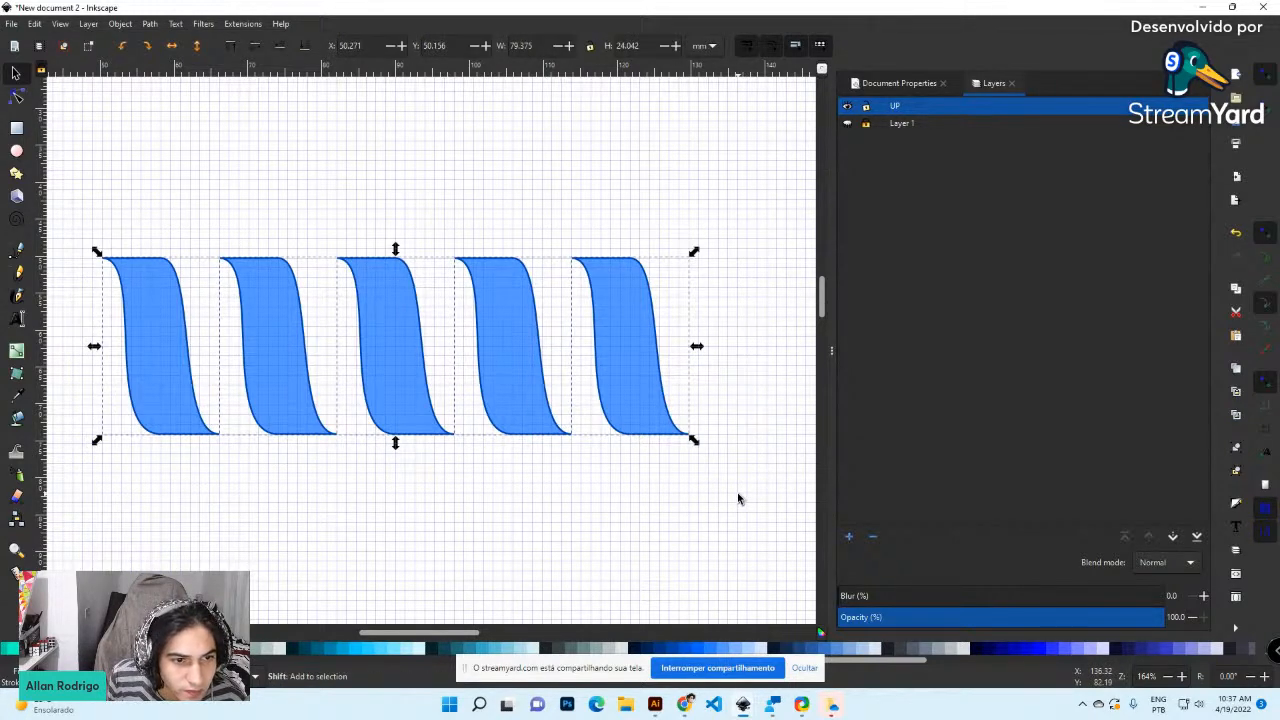
key("shift+Right")
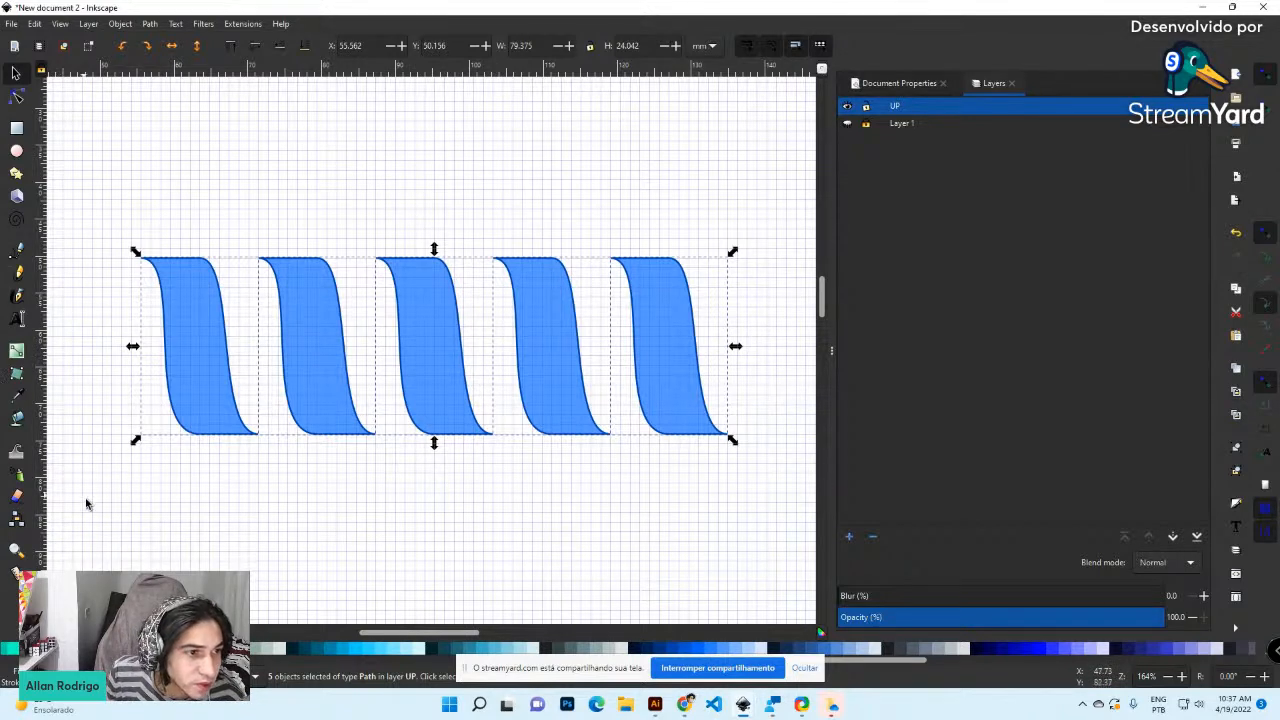
Write the text note "shift ->" above the row of shapes and delete it
left_click(52, 398)
left_click(17, 319)
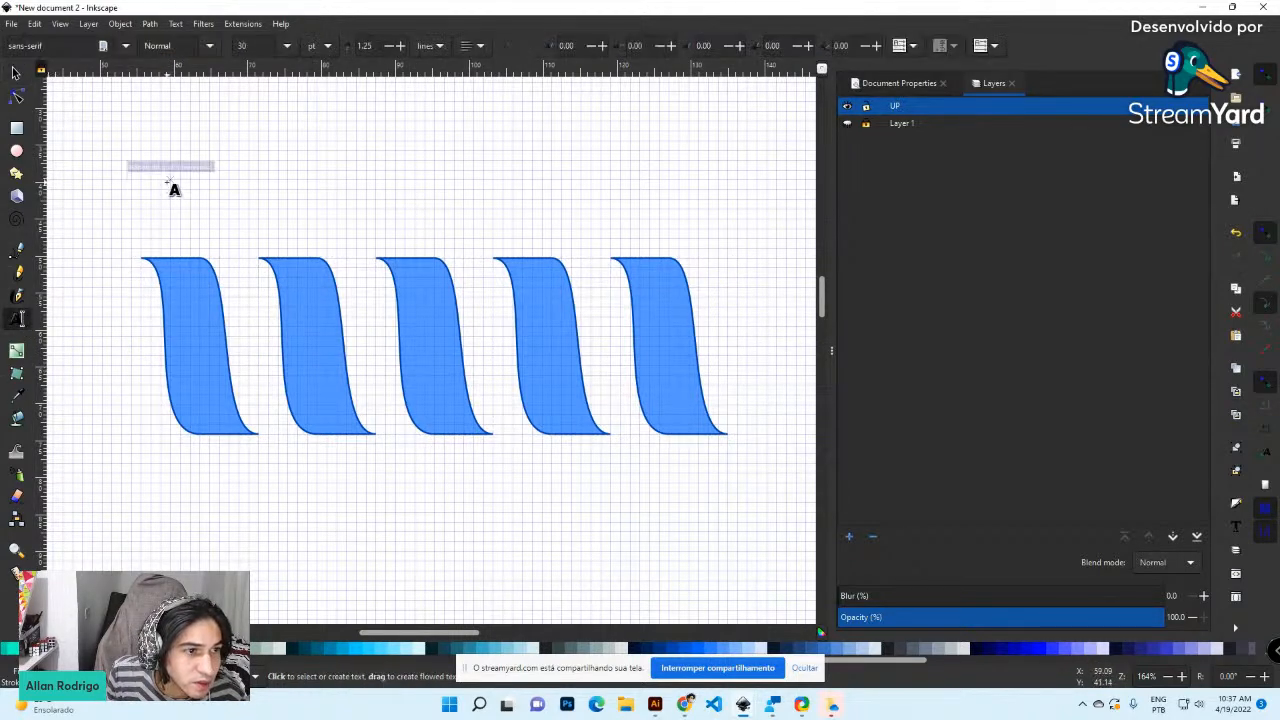
left_click(160, 180)
type("shift")
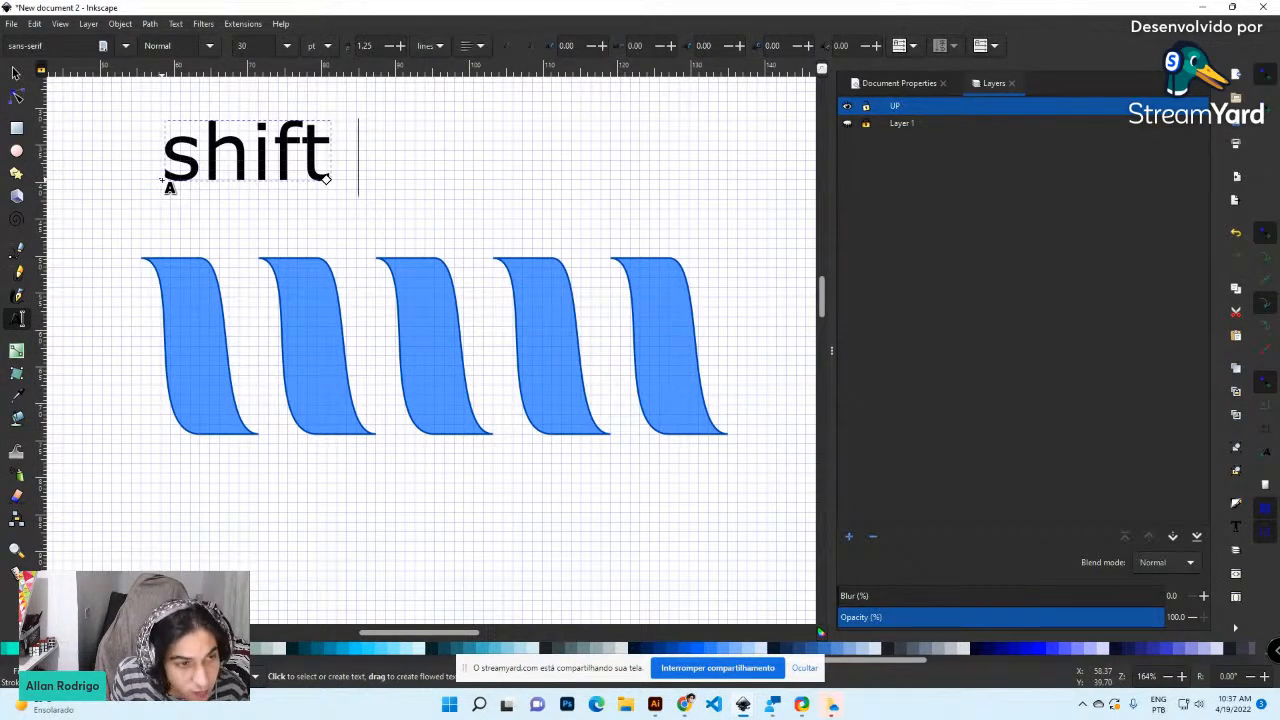
type(" ->")
left_click(15, 73)
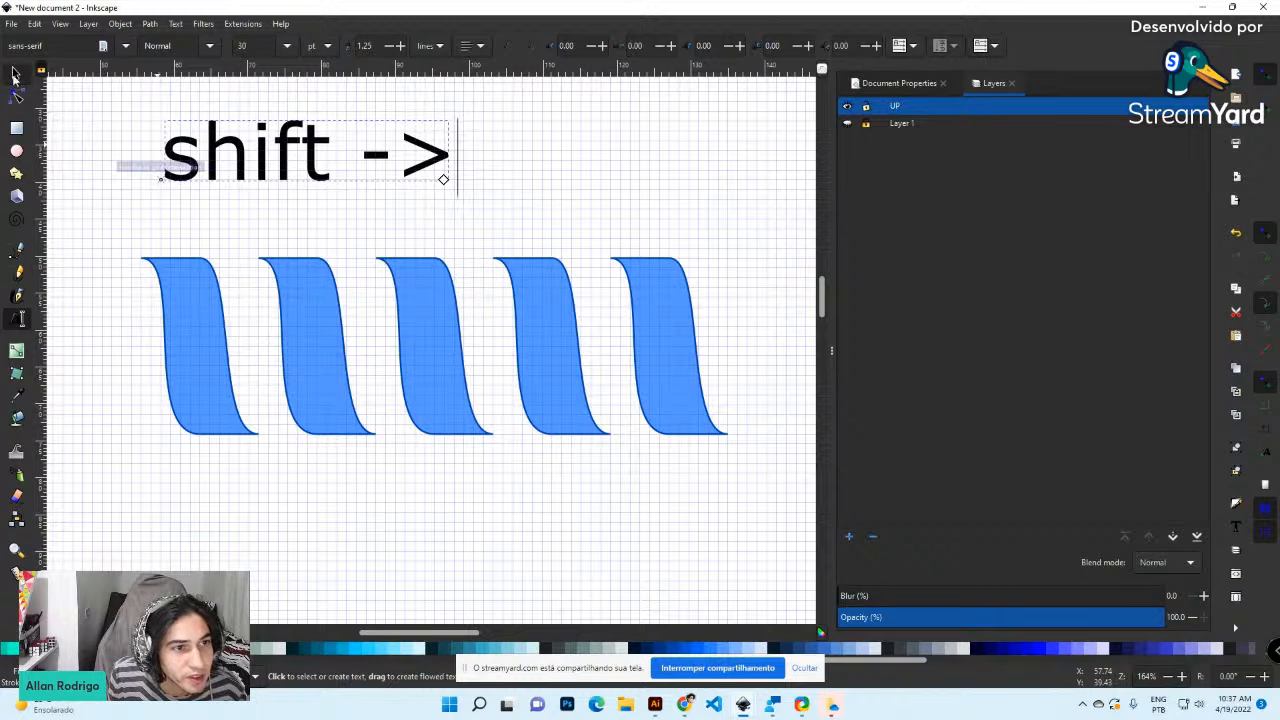
left_click_drag(93, 114, 616, 198)
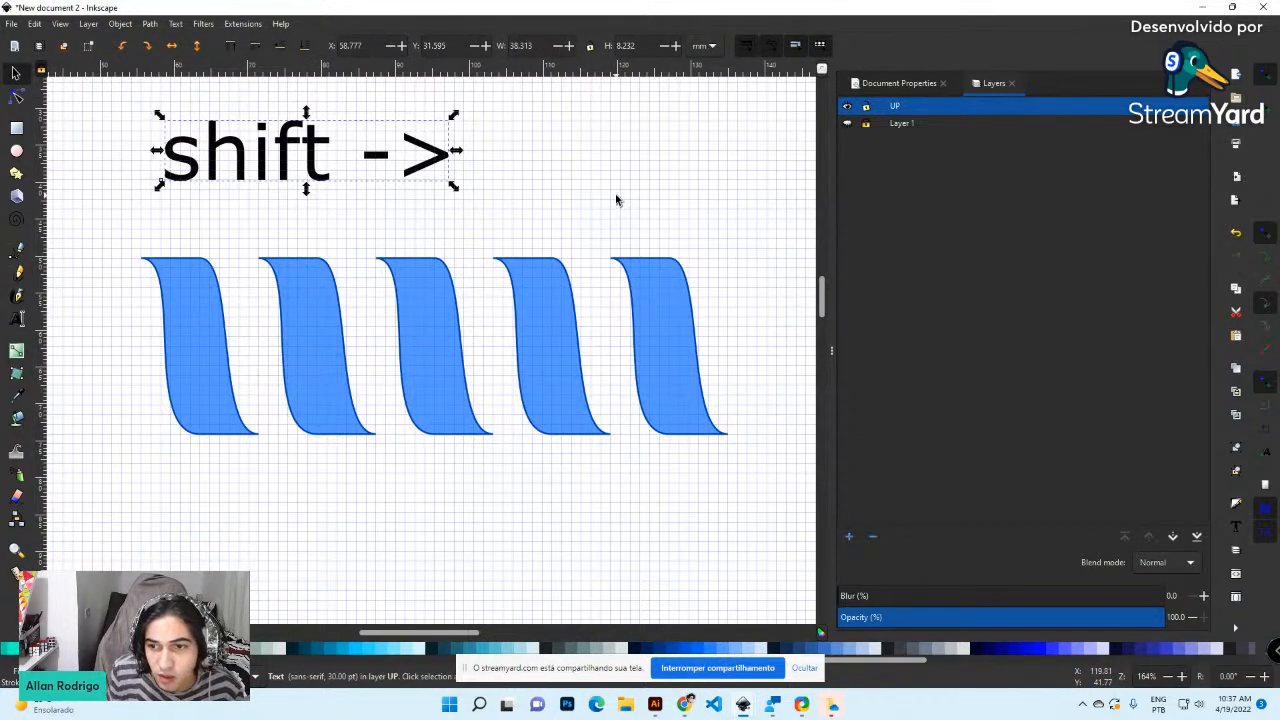
key("Delete")
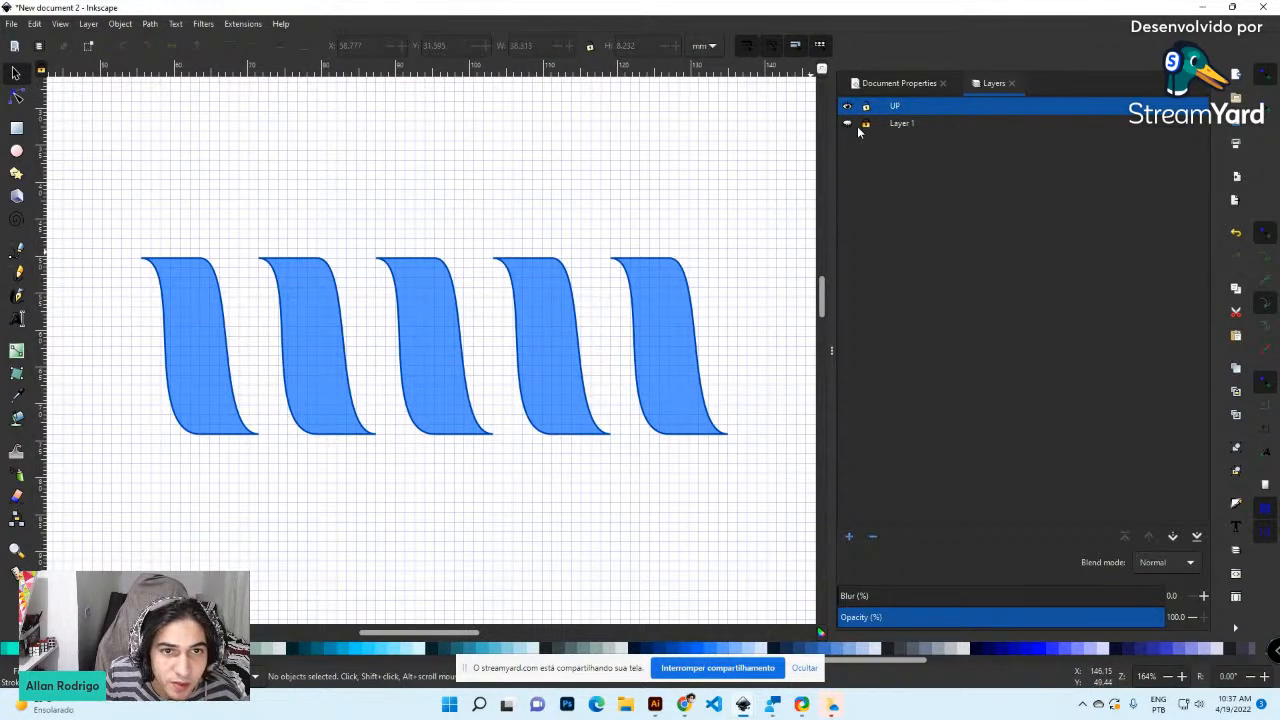
Show Layer 1 again and rename it "down"
left_click(847, 123)
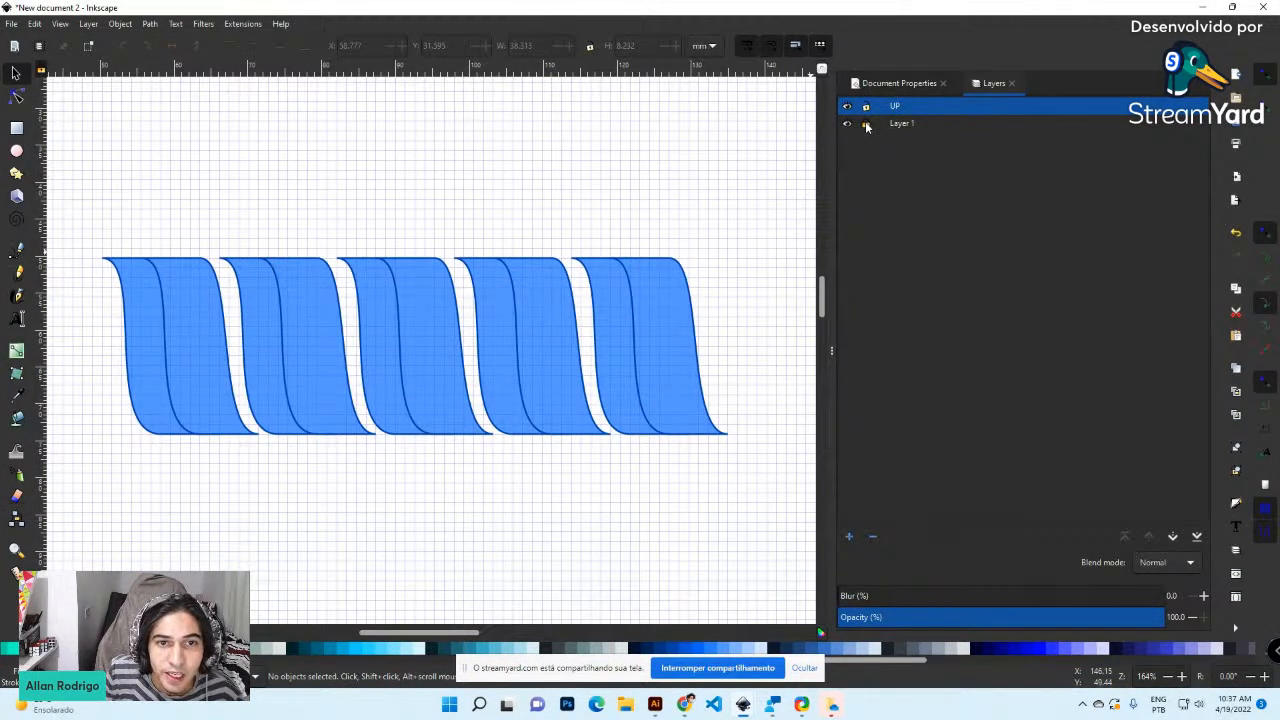
double_click(908, 123)
type("down")
key("Return")
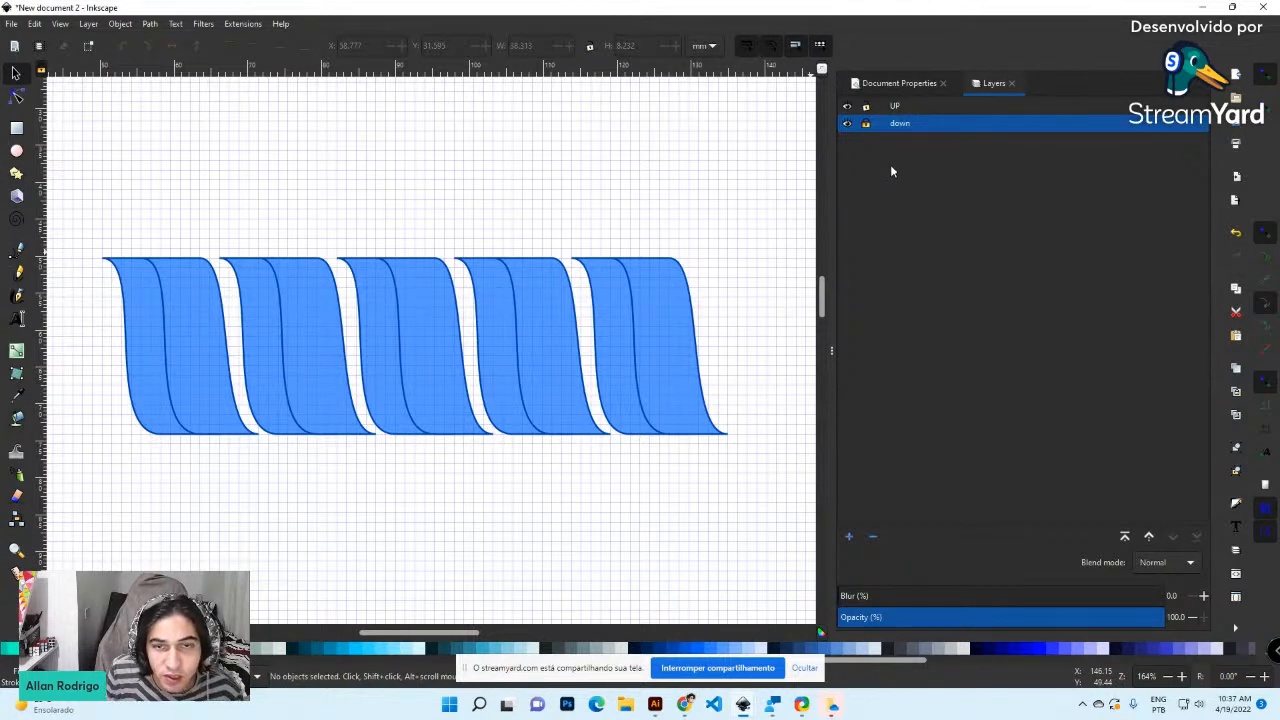
Flip the five shapes on layer UP horizontally and move them right to X 60.854 mm
left_click_drag(84, 218, 784, 494)
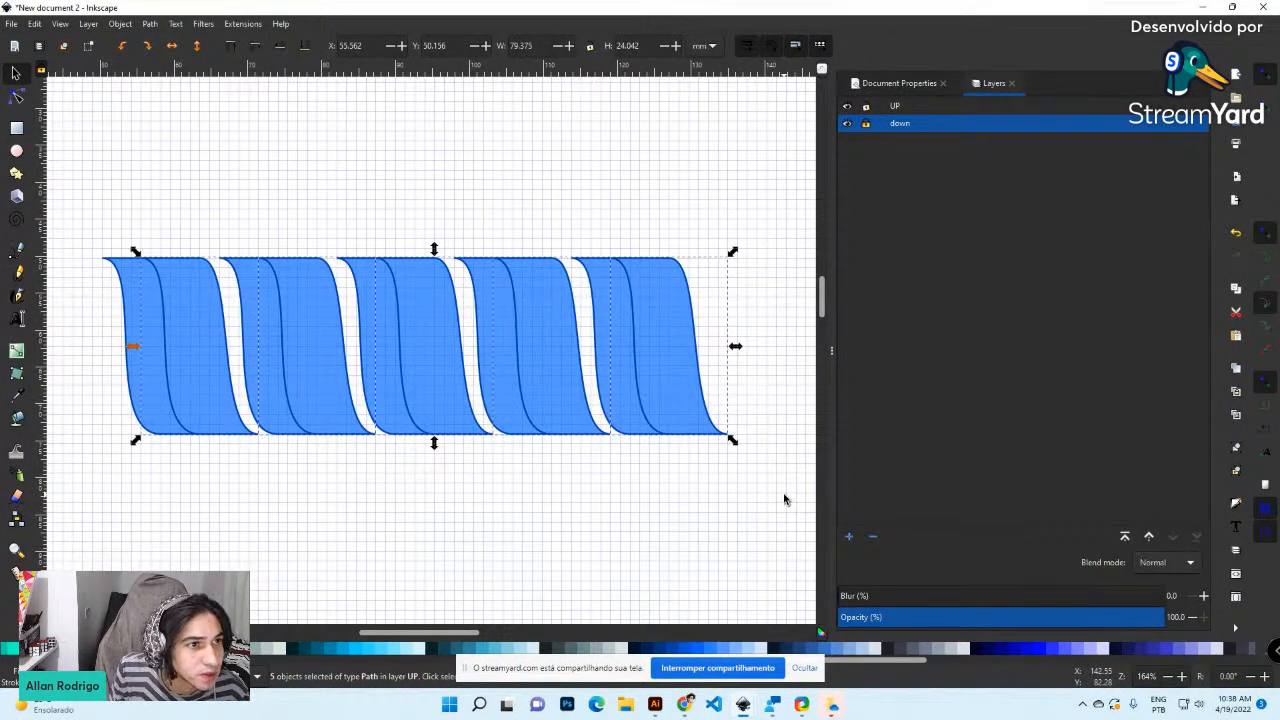
left_click(172, 47)
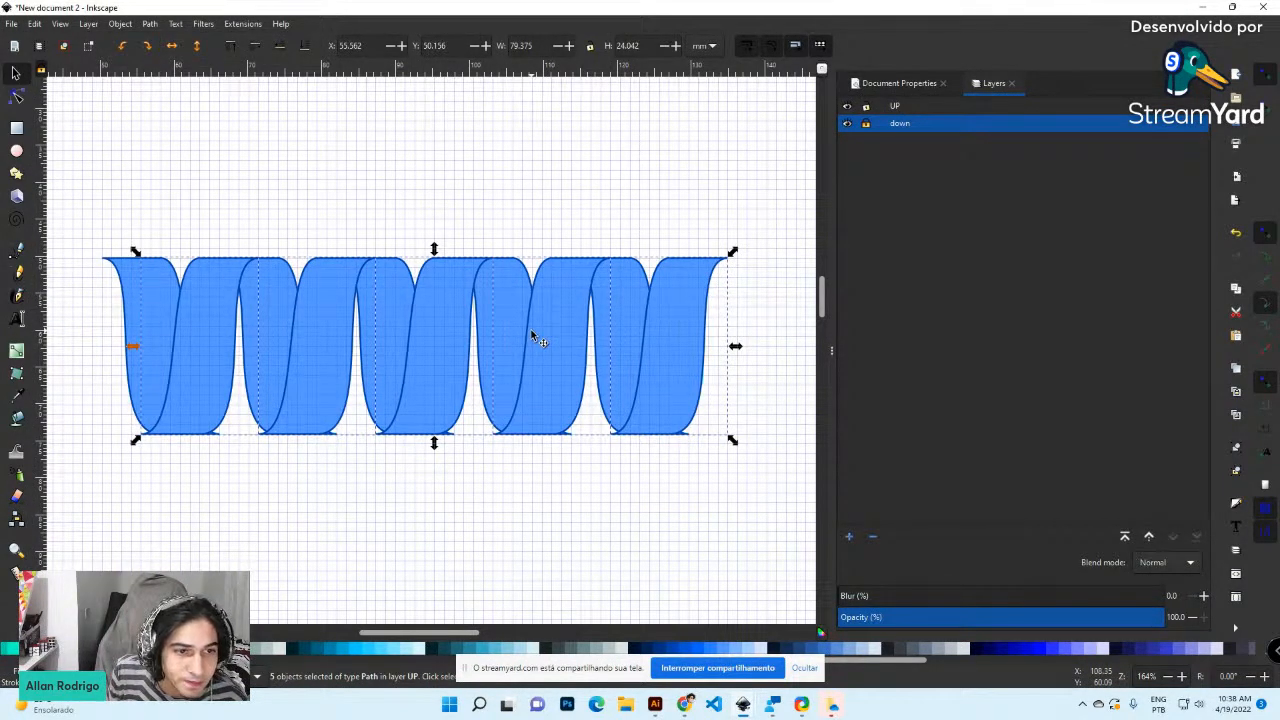
key("shift+Right")
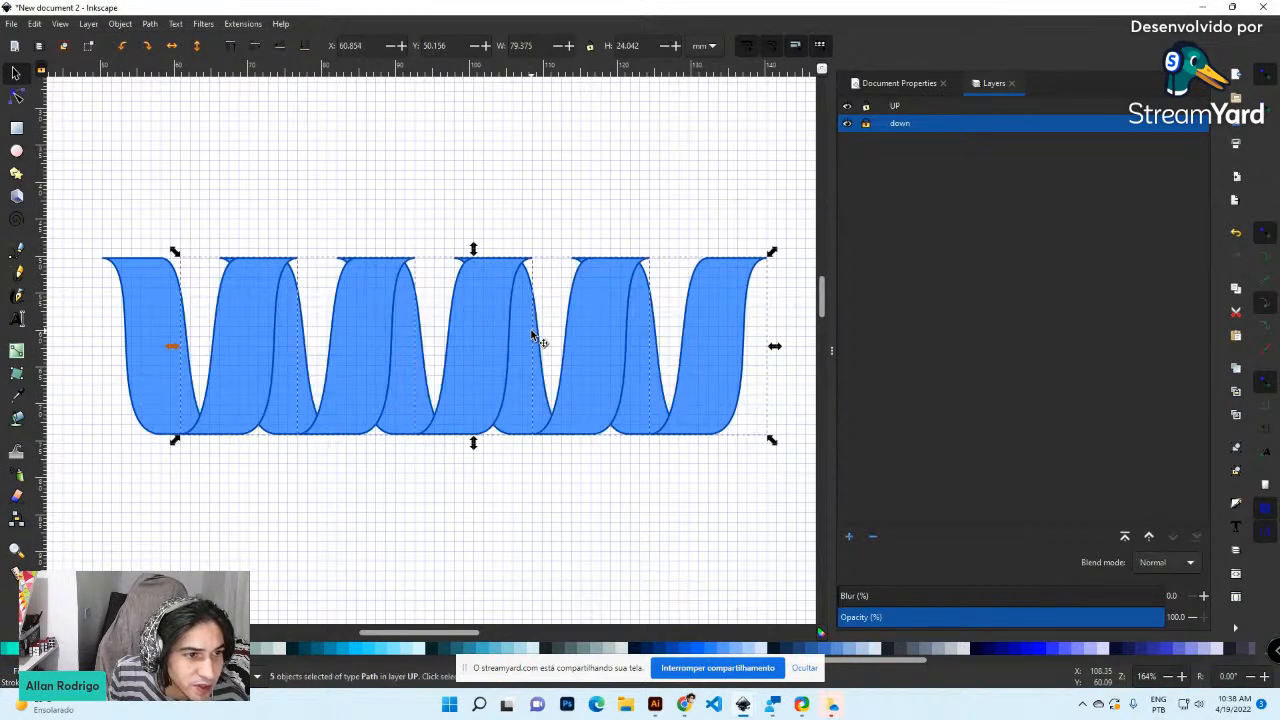
Nudge the five flipped shapes on layer UP left to X 58.737 mm
key("Left")
key("Left")
key("Left")
key("Left")
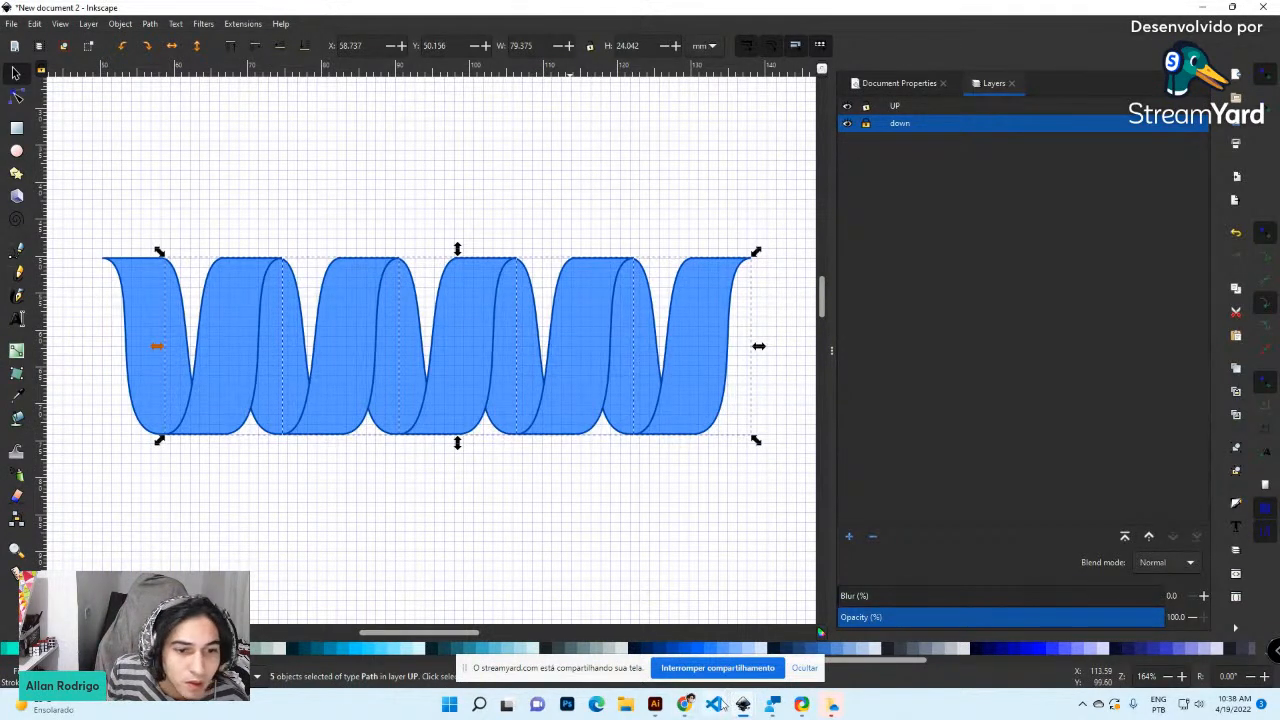
Fill the five shapes on layer UP with a light blue, keeping their blue outline
left_click(747, 655, "shift")
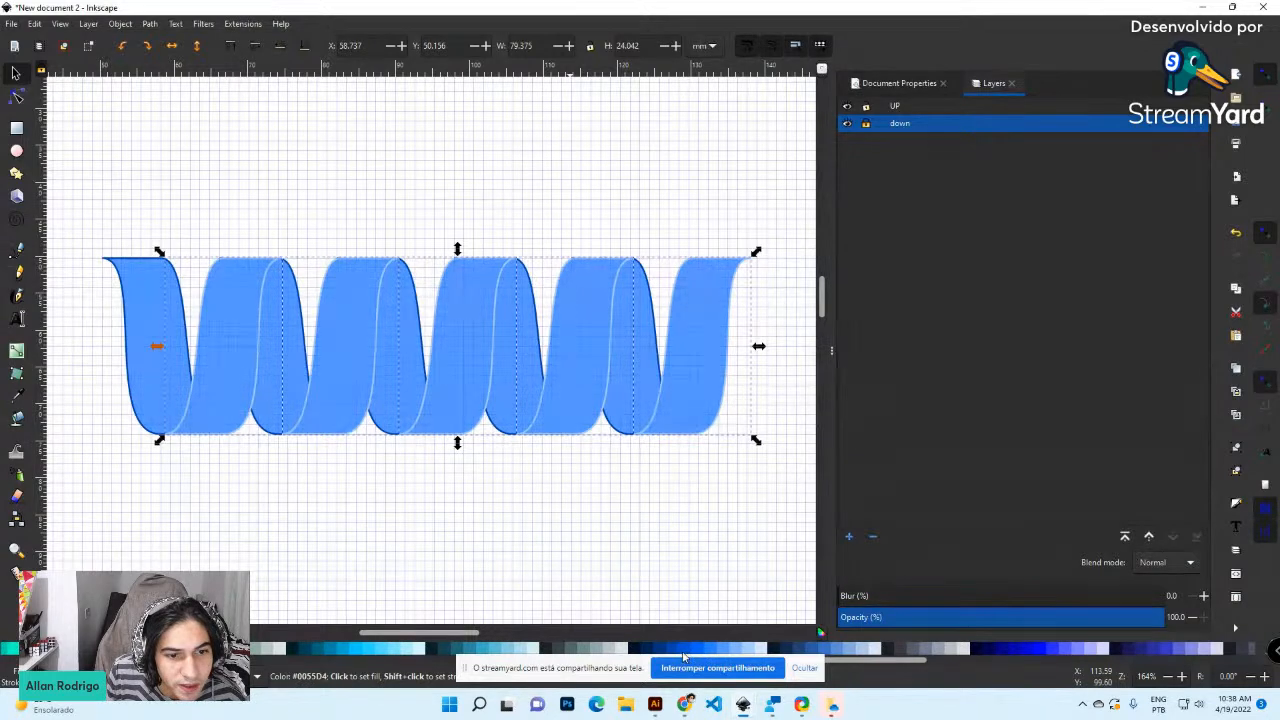
key("ctrl+z")
left_click(747, 655)
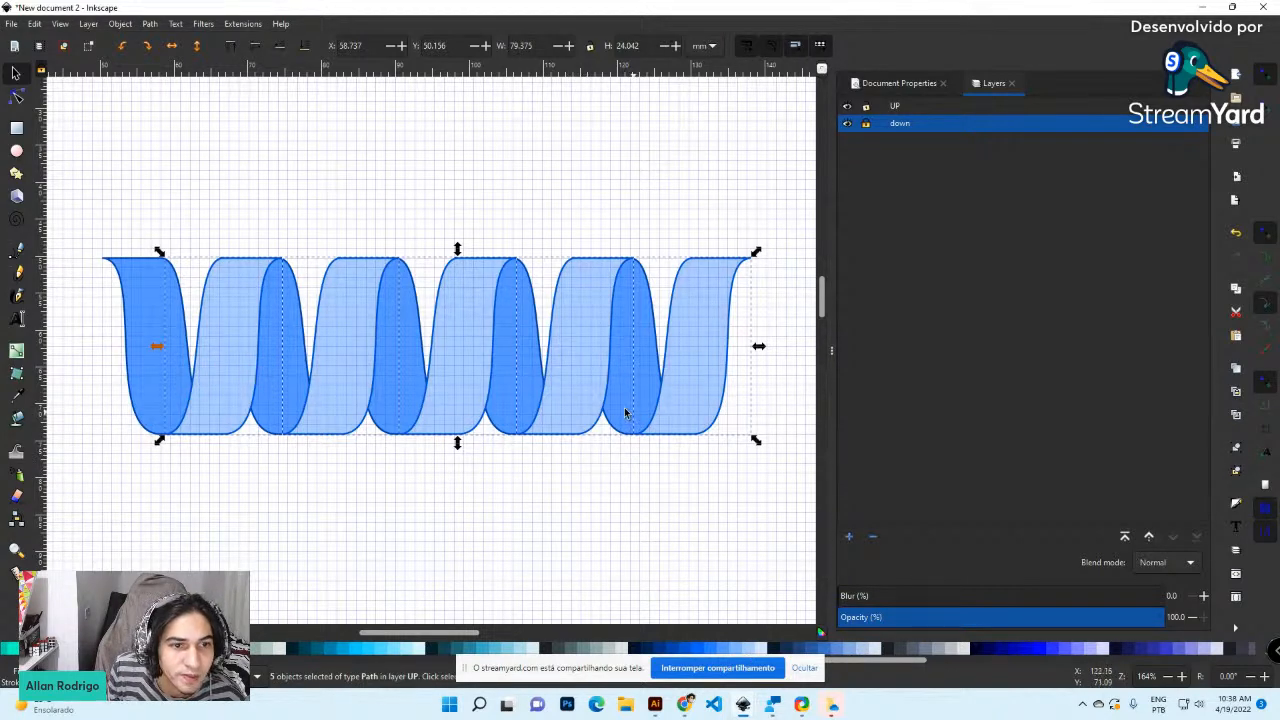
key("Escape")
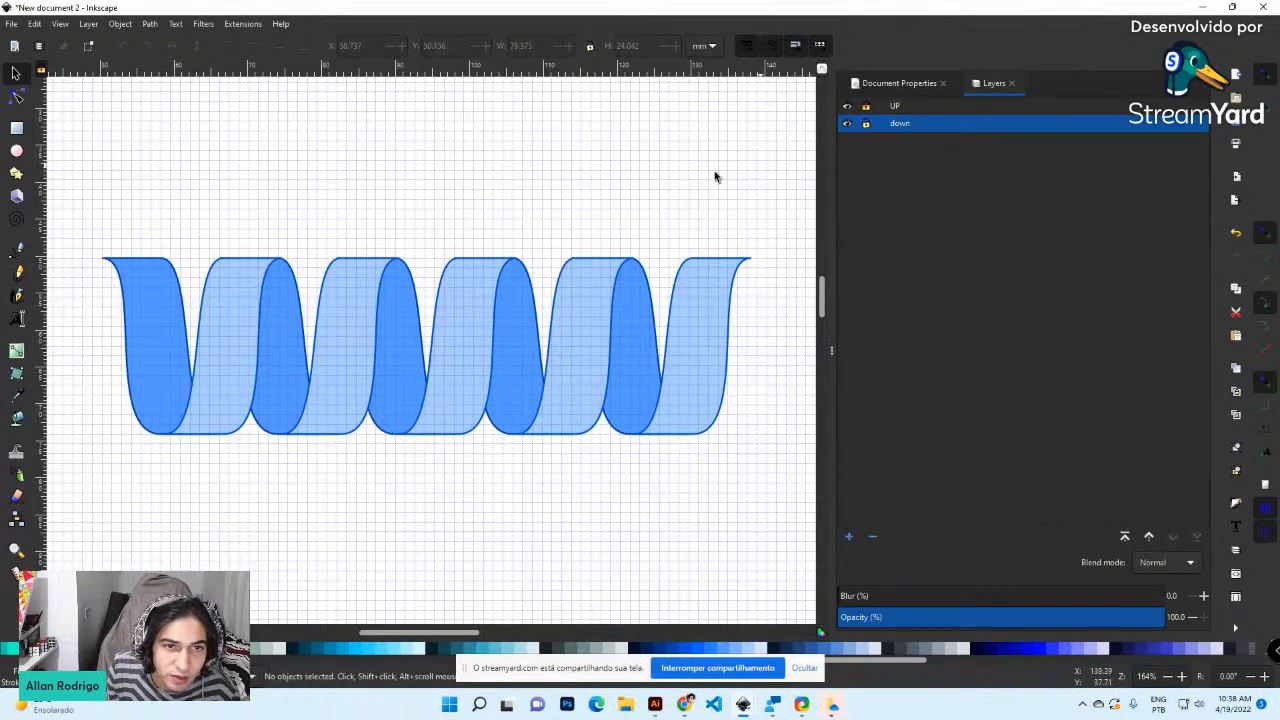
Fill the five shapes on layer down with the darker blue #0055D4
left_click_drag(75, 190, 763, 486)
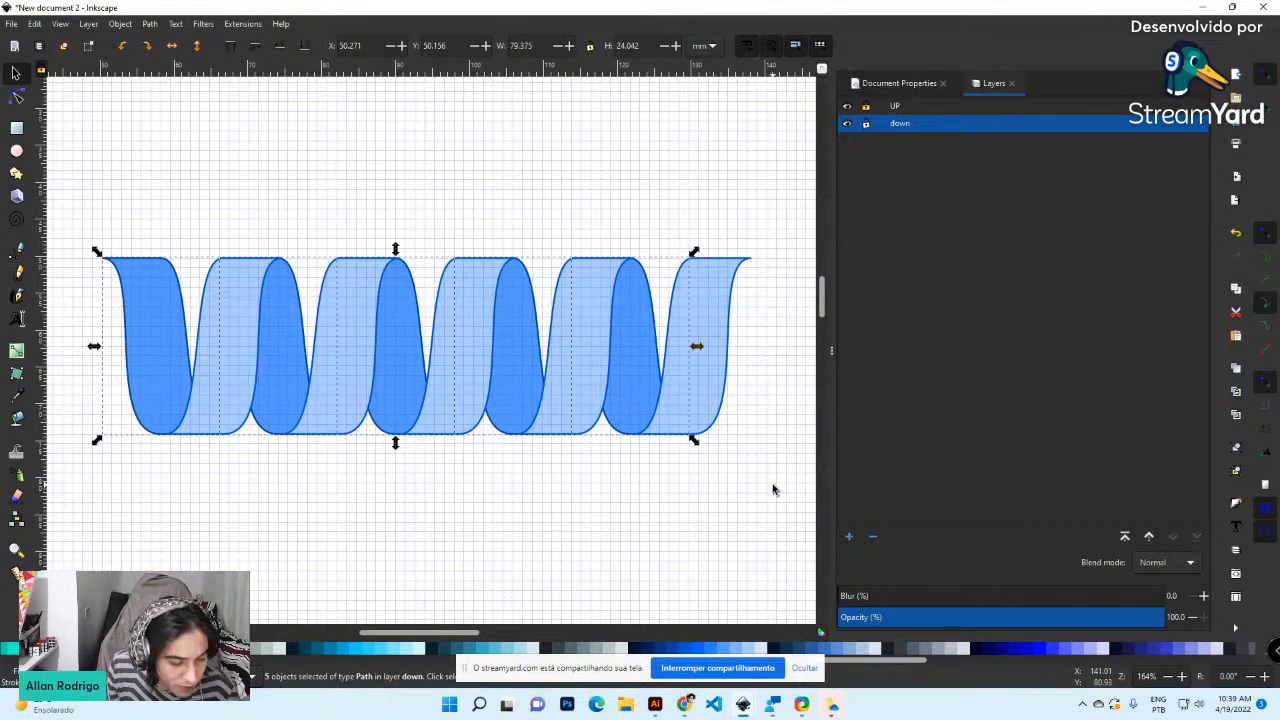
key("shift+Up")
key("shift+Up")
key("shift+Down")
key("shift+Down")
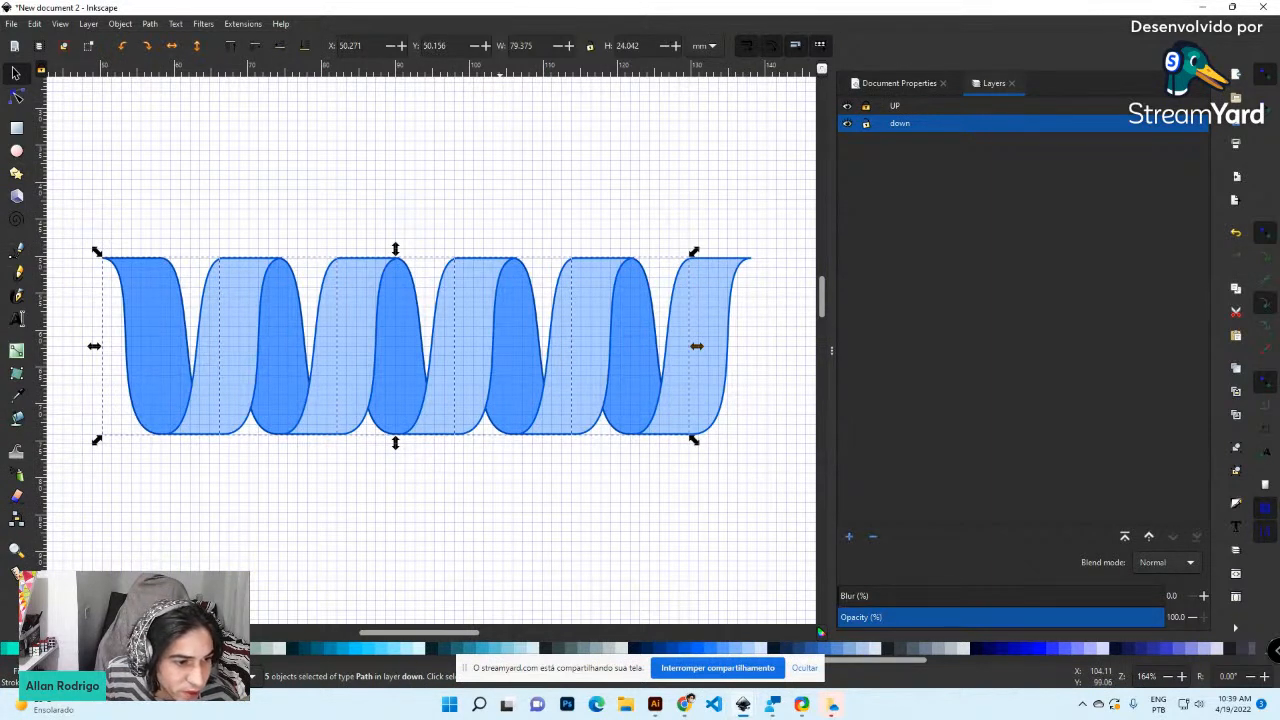
left_click_drag(235, 660, 125, 660)
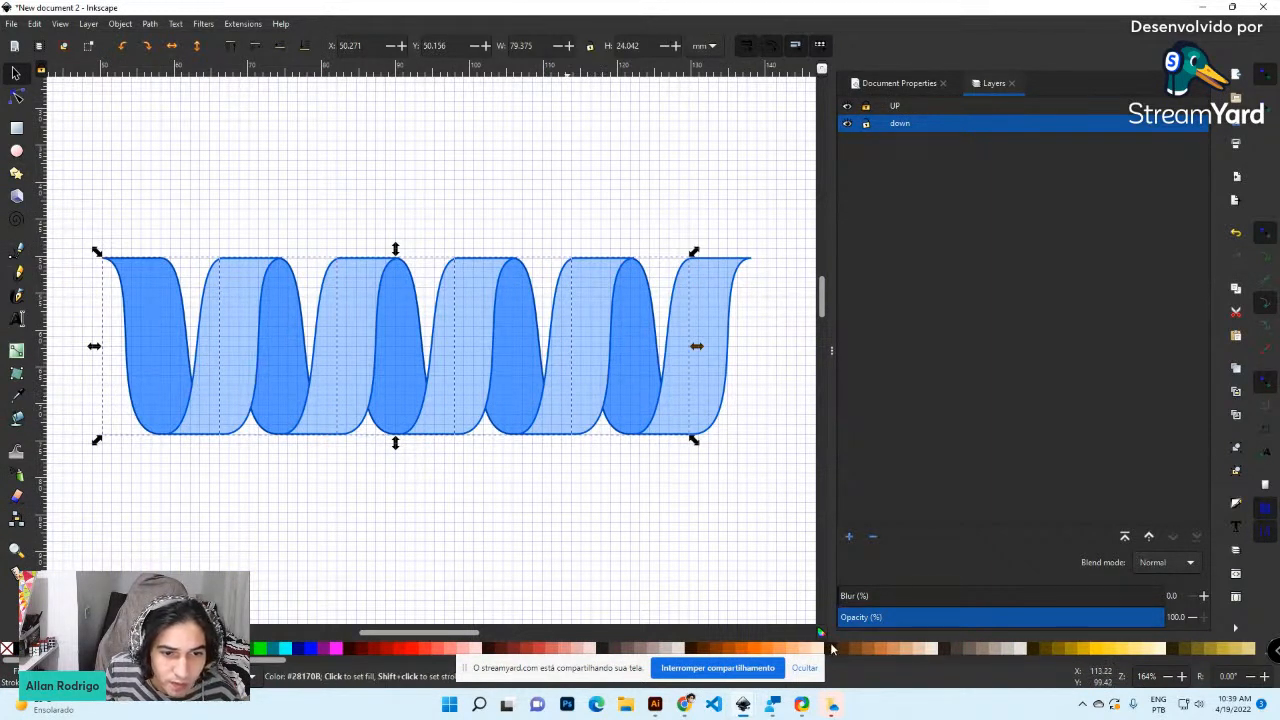
scroll(1026, 657, "right", 6)
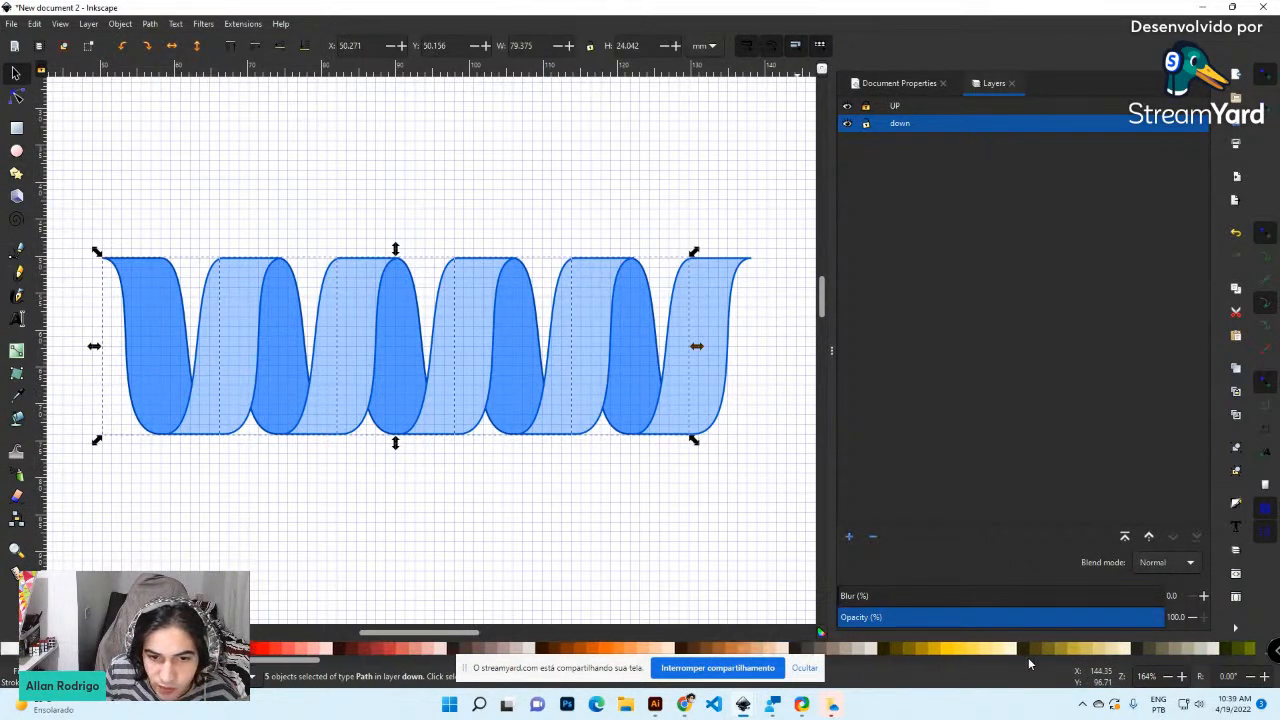
scroll(1024, 656, "right", 8)
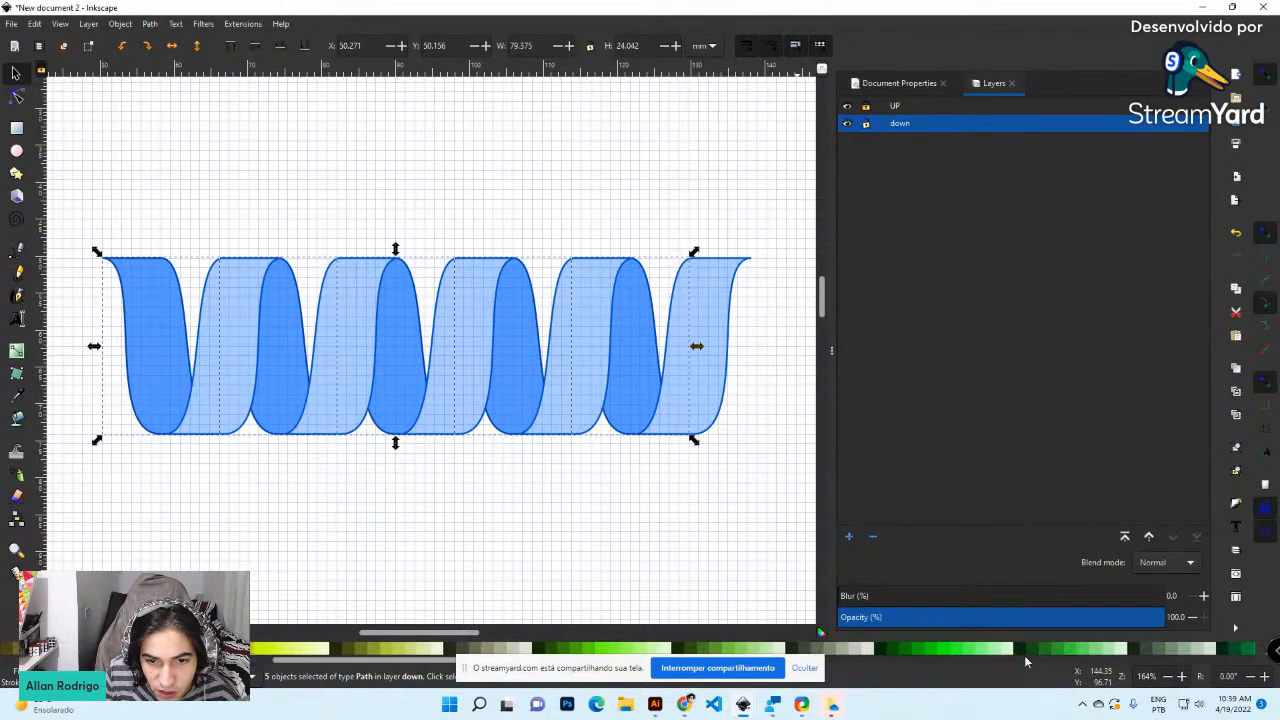
scroll(1024, 655, "right", 6)
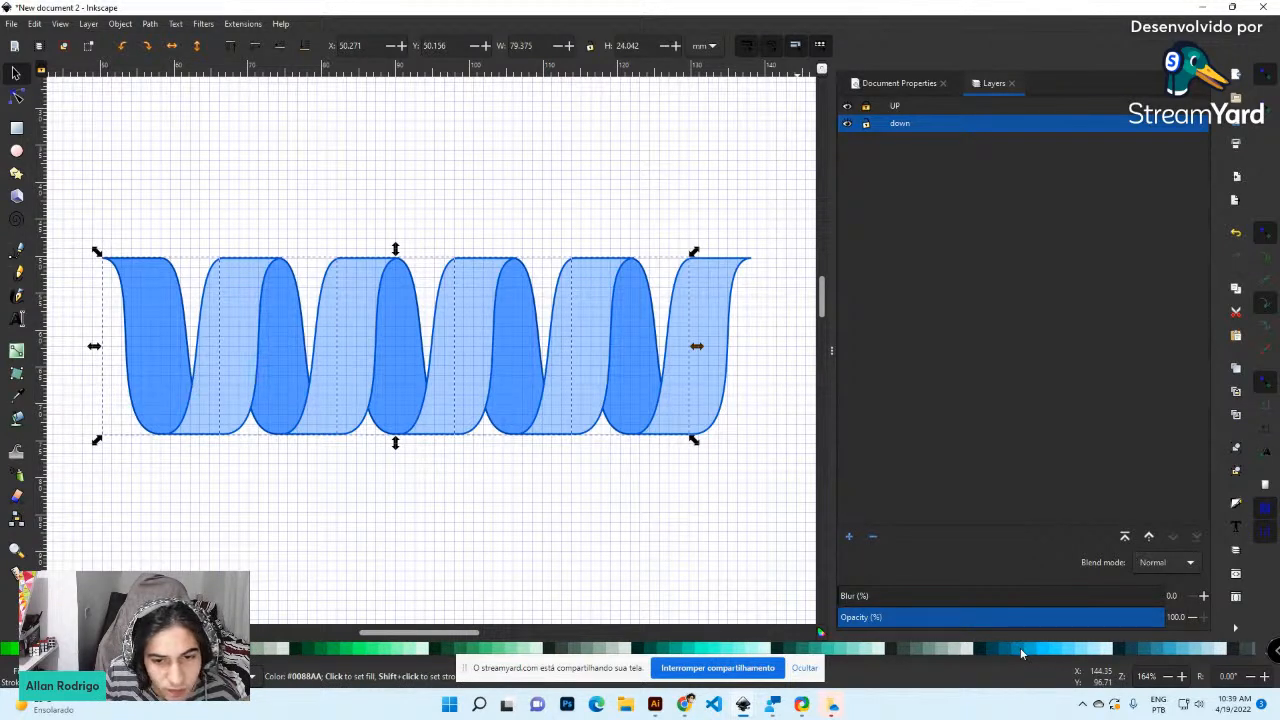
scroll(1020, 650, "right", 6)
scroll(1023, 654, "right", 6)
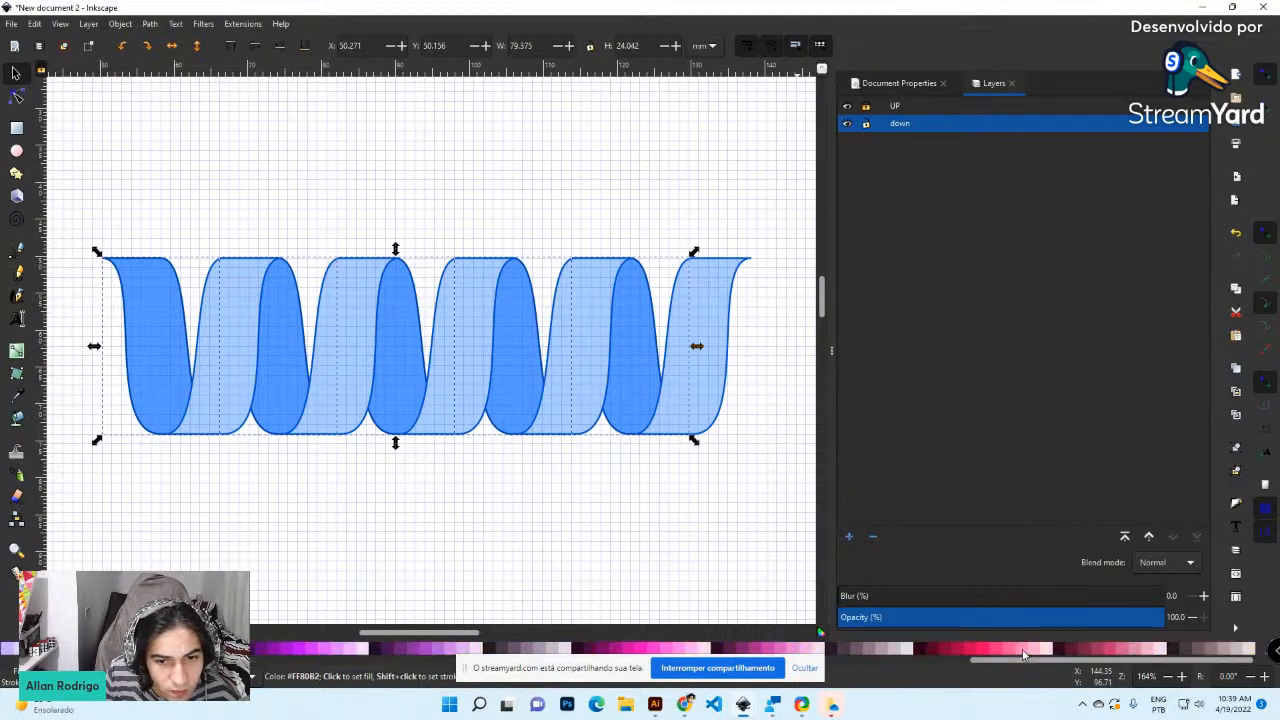
scroll(1023, 654, "right", 4)
scroll(1023, 654, "right", 10)
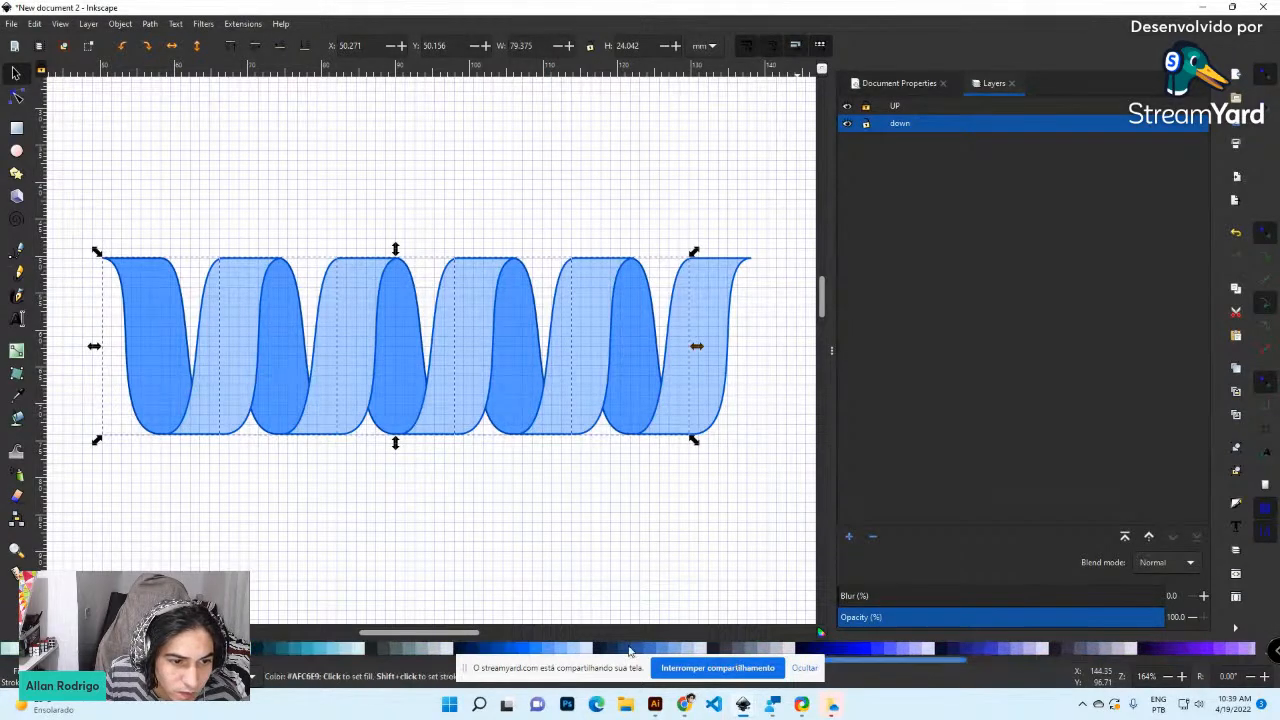
left_click(483, 652)
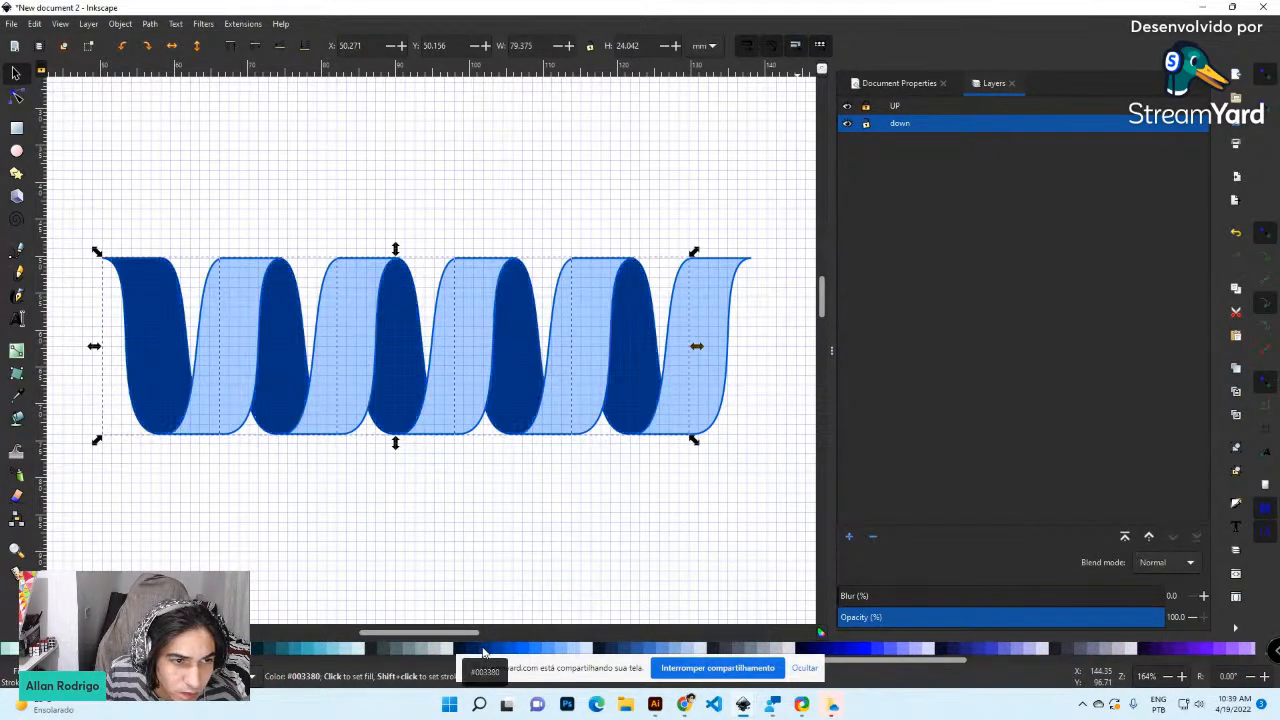
left_click(500, 652)
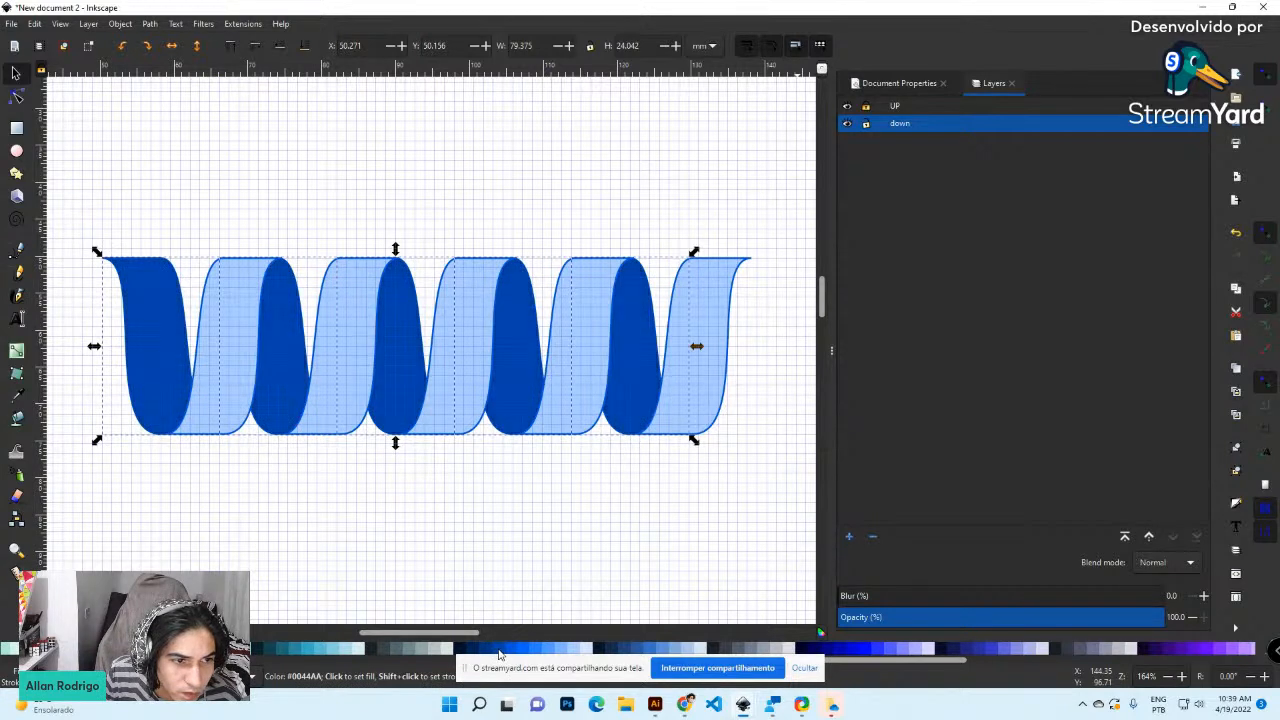
left_click(505, 654)
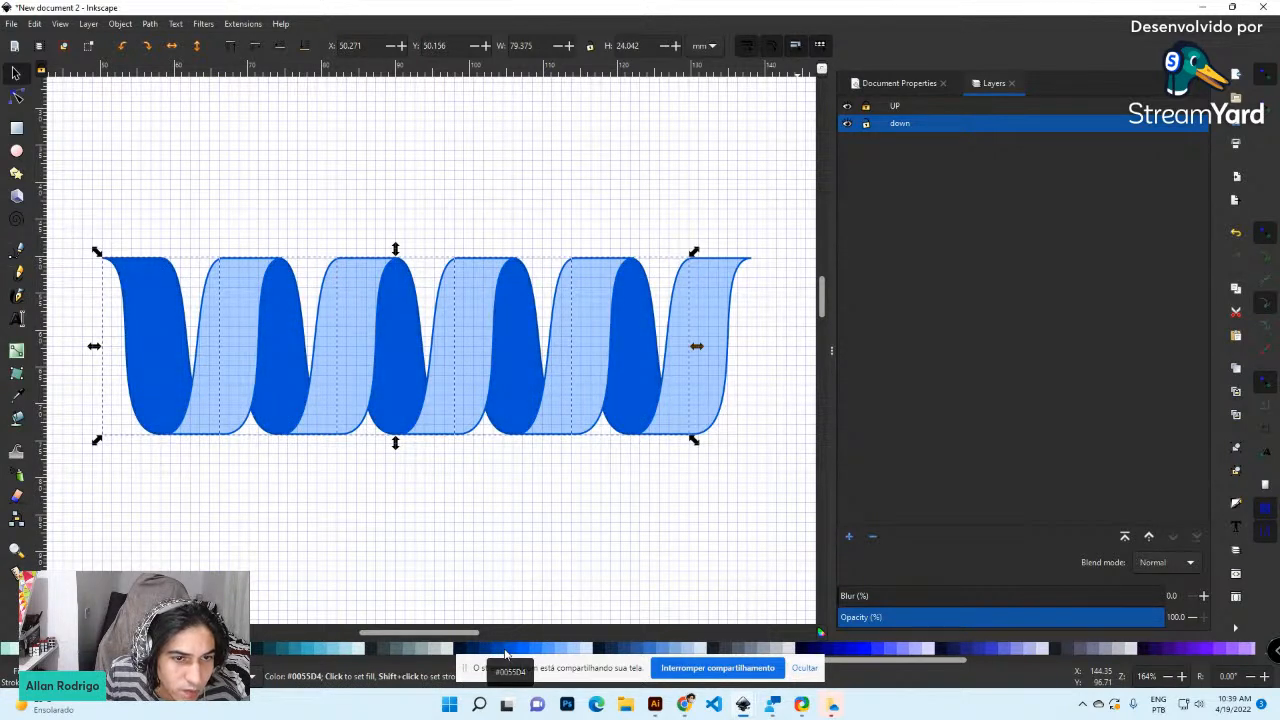
left_click(617, 477)
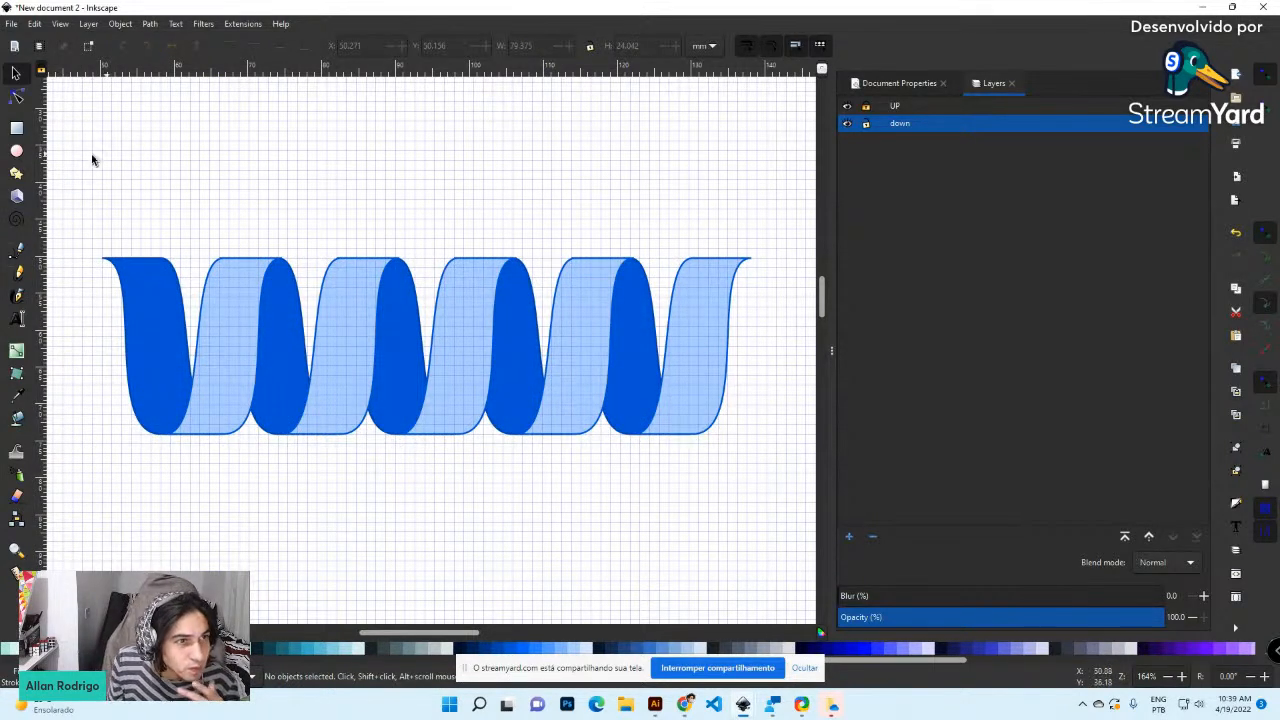
Hide the page grid
left_click(34, 23)
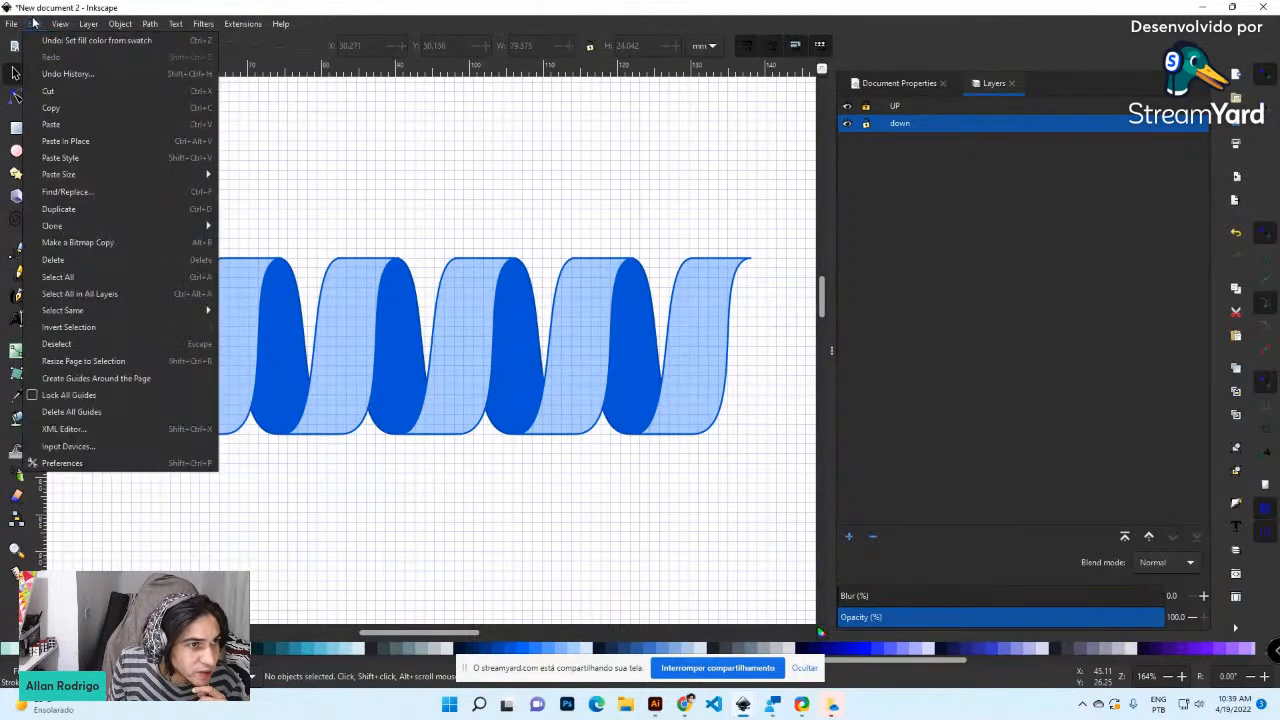
left_click(60, 23)
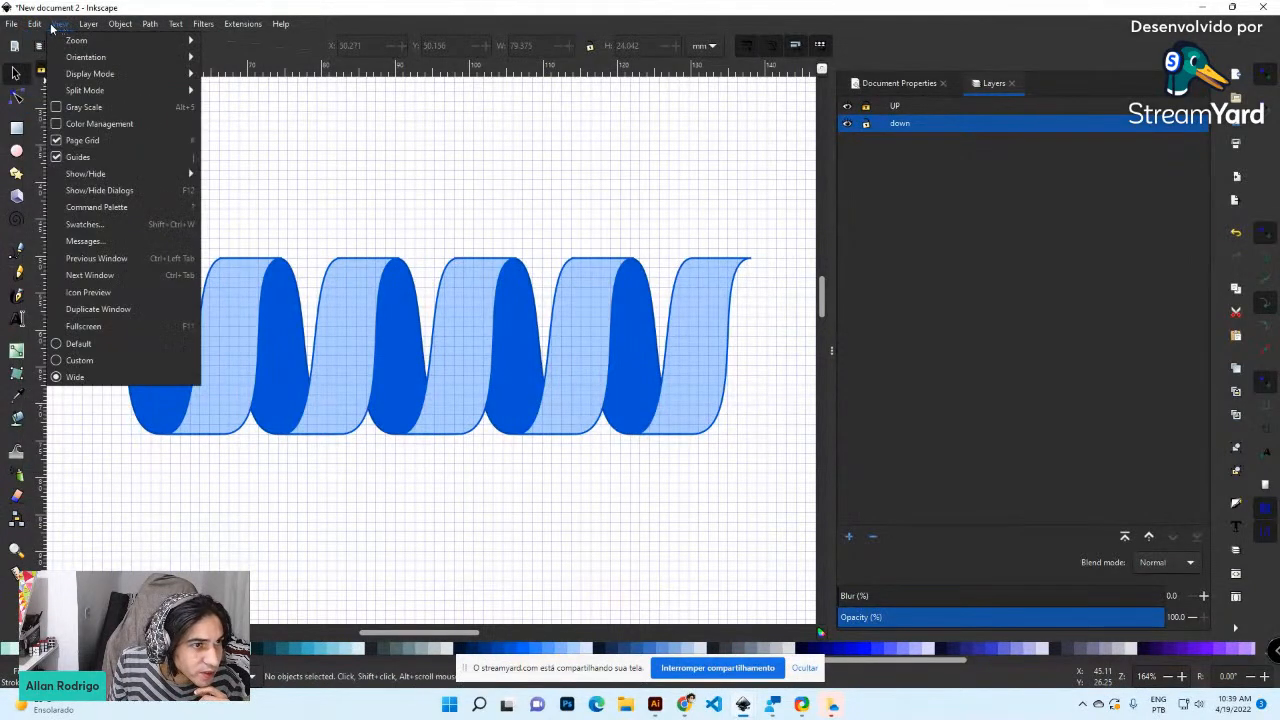
left_click(100, 142)
Try to unite the five dark blue shapes on layer down with a path Union
left_click_drag(77, 223, 775, 500)
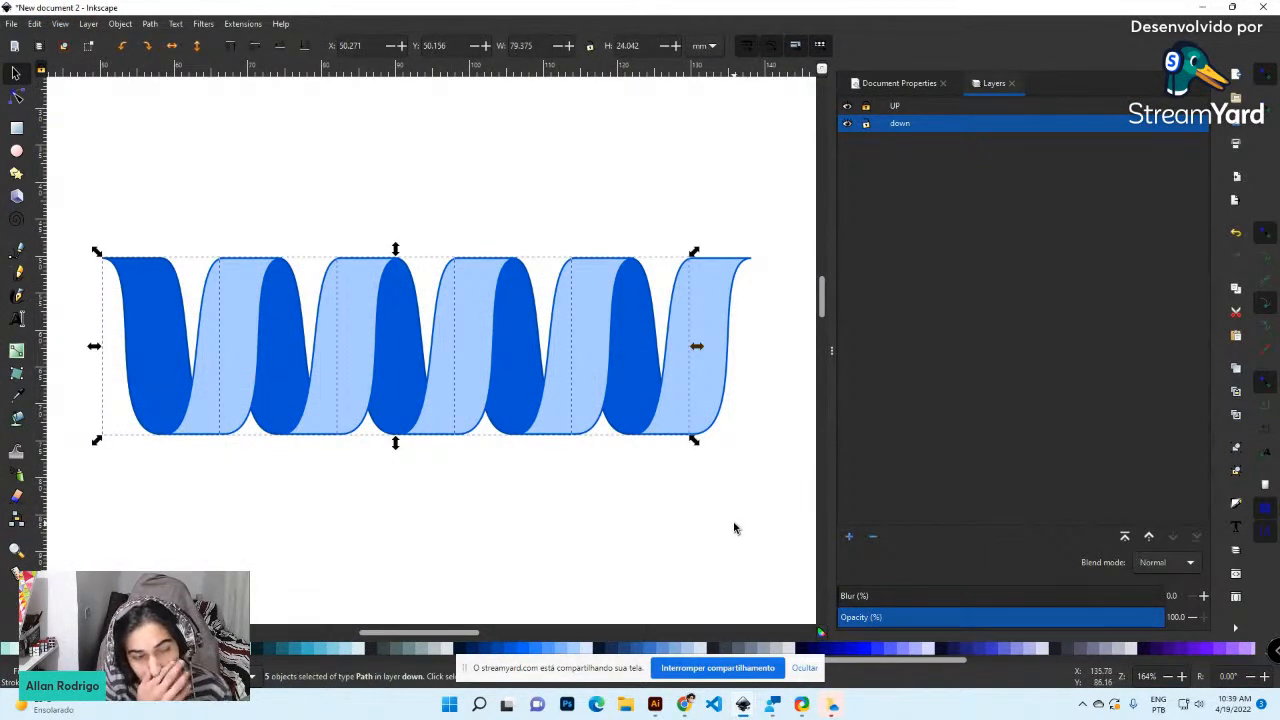
key("ctrl")
key("ctrl+plus")
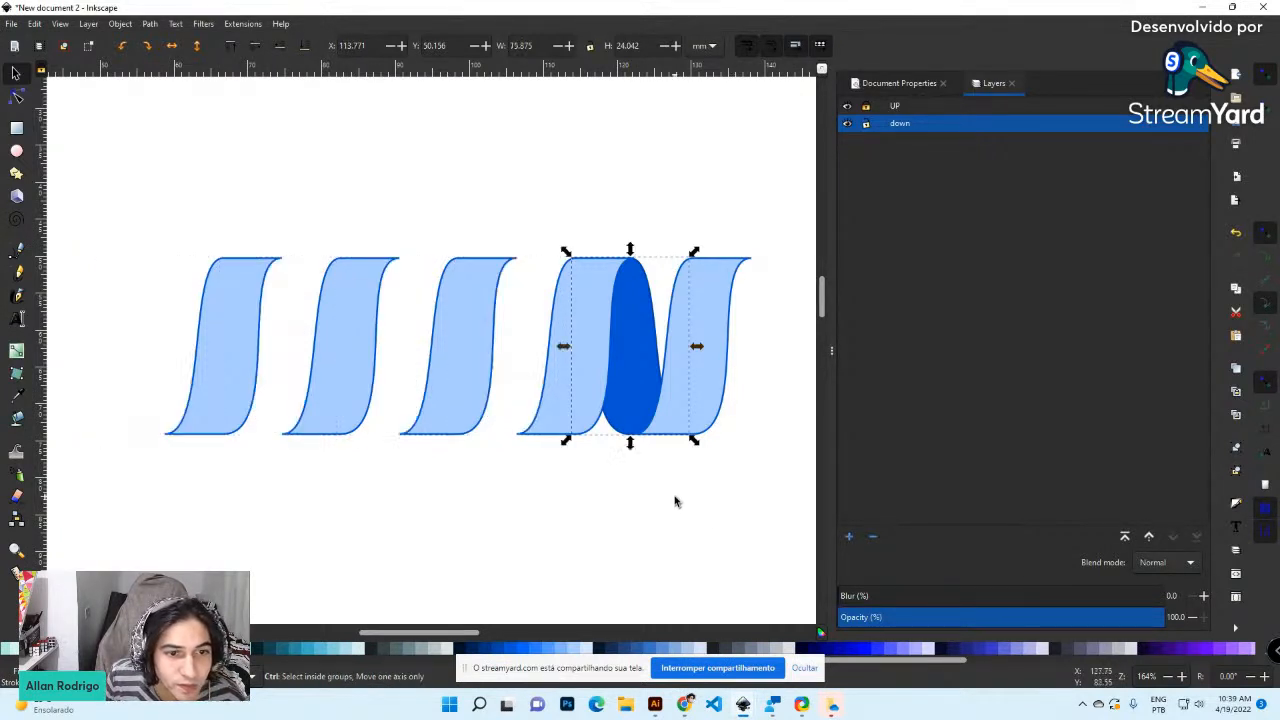
key("ctrl+z")
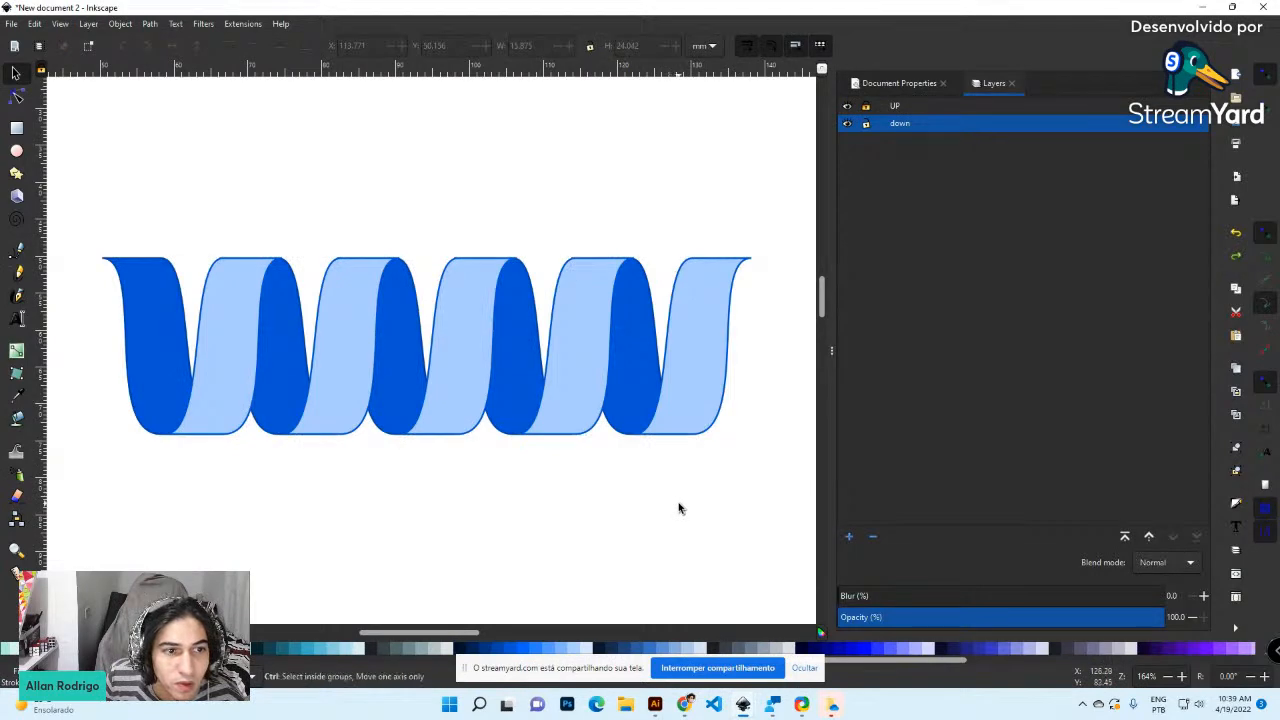
Save the document in the labtraining folder as an Inkscape SVG named DNA_HELIX
scroll(666, 503, "down", 2, "ctrl")
mouse_move(330, 328)
left_mouse_down()
mouse_move(646, 508)
mouse_move(757, 518)
left_mouse_up()
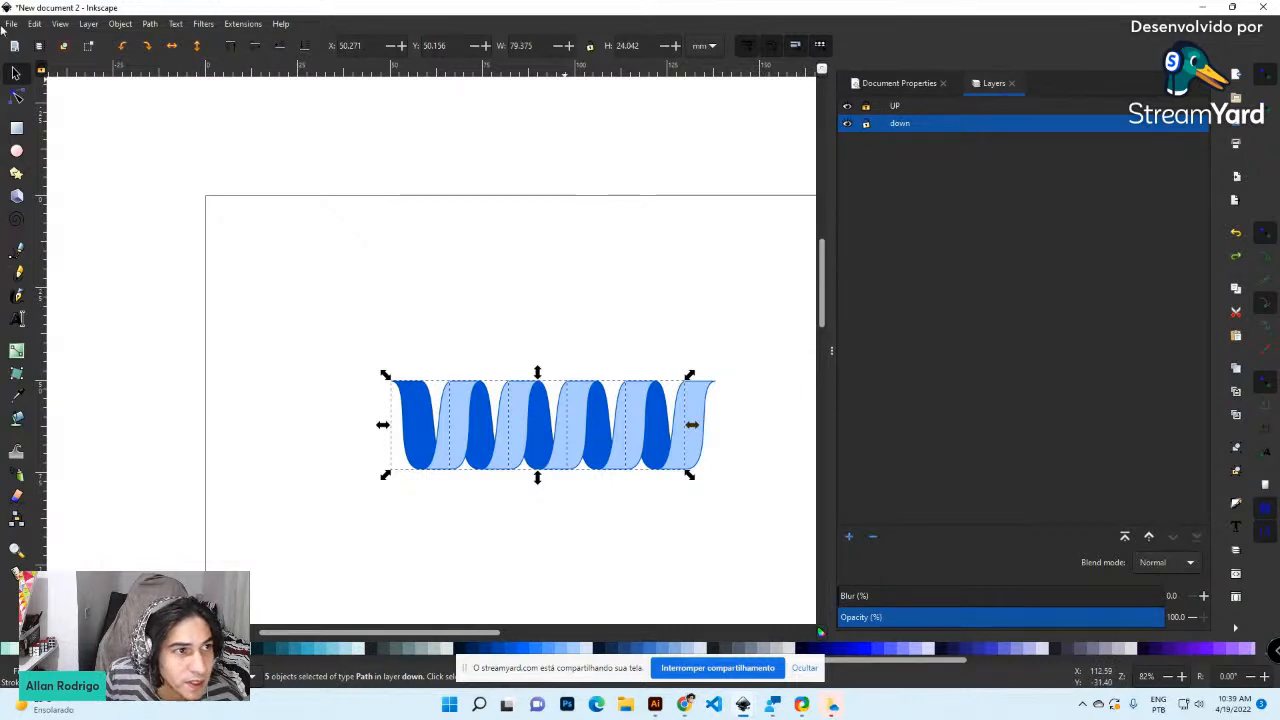
left_click(11, 23)
left_click(61, 148)
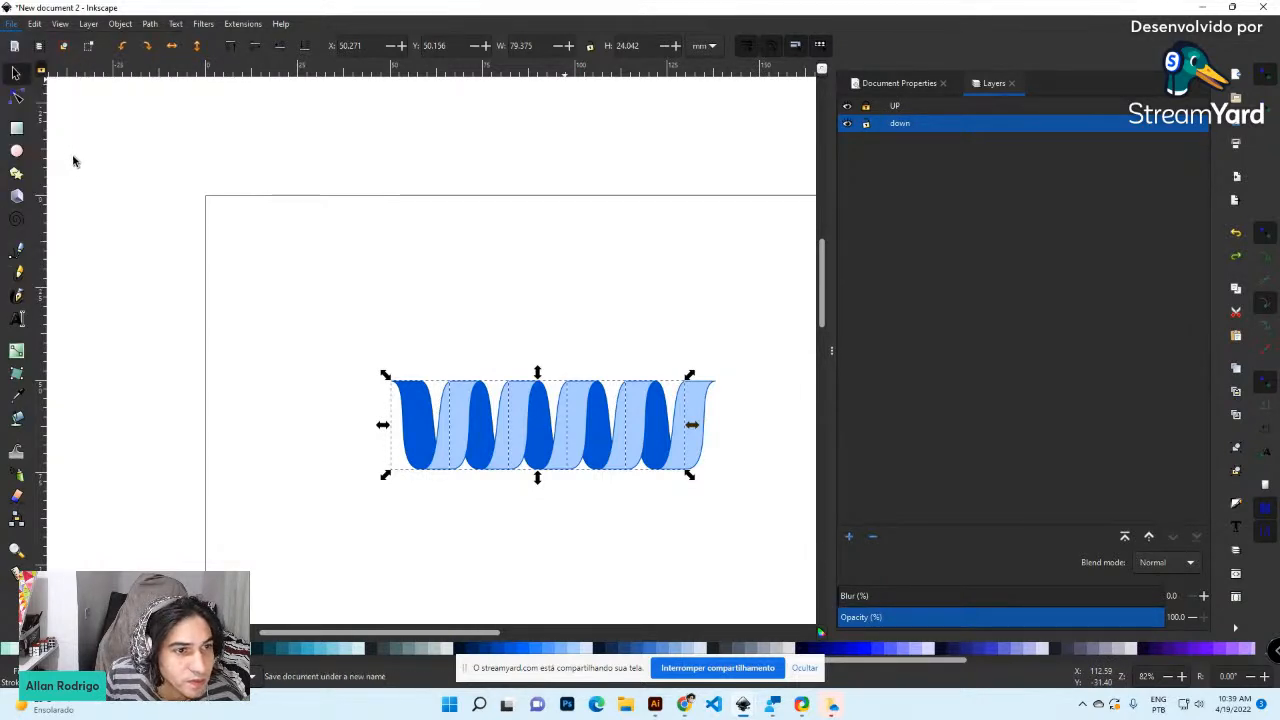
type("DNA_HELIX")
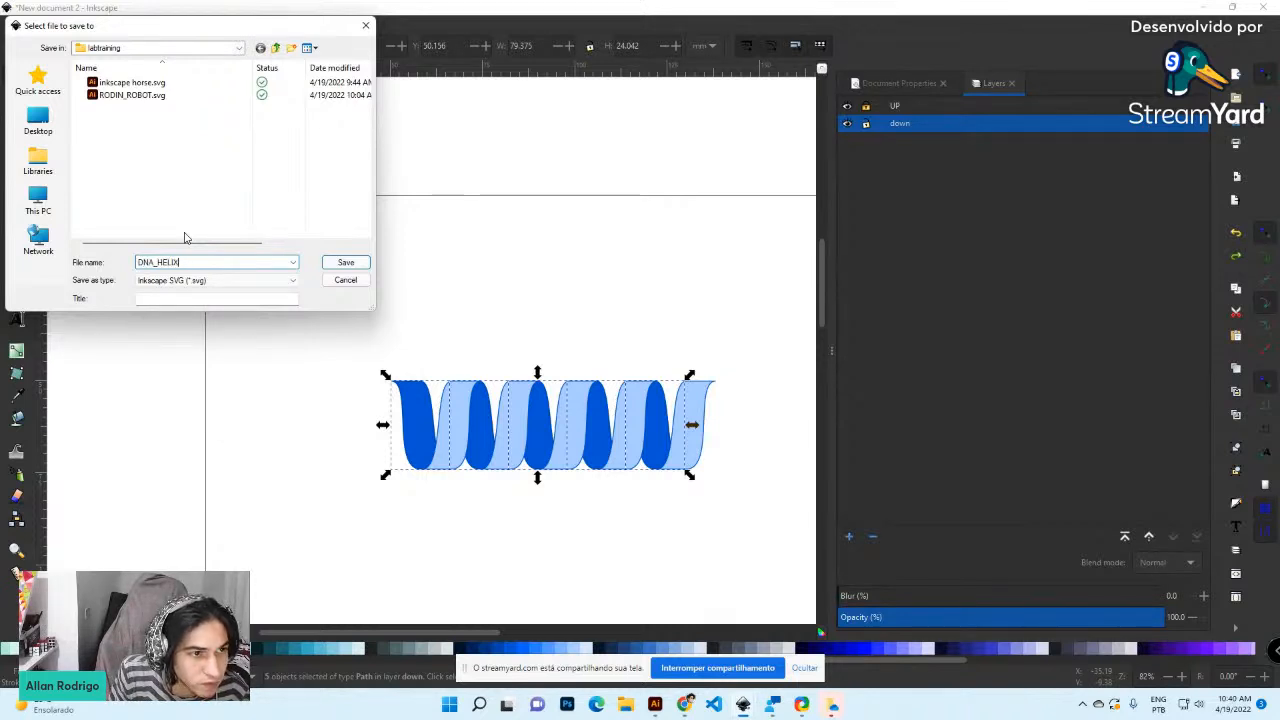
key("Return")
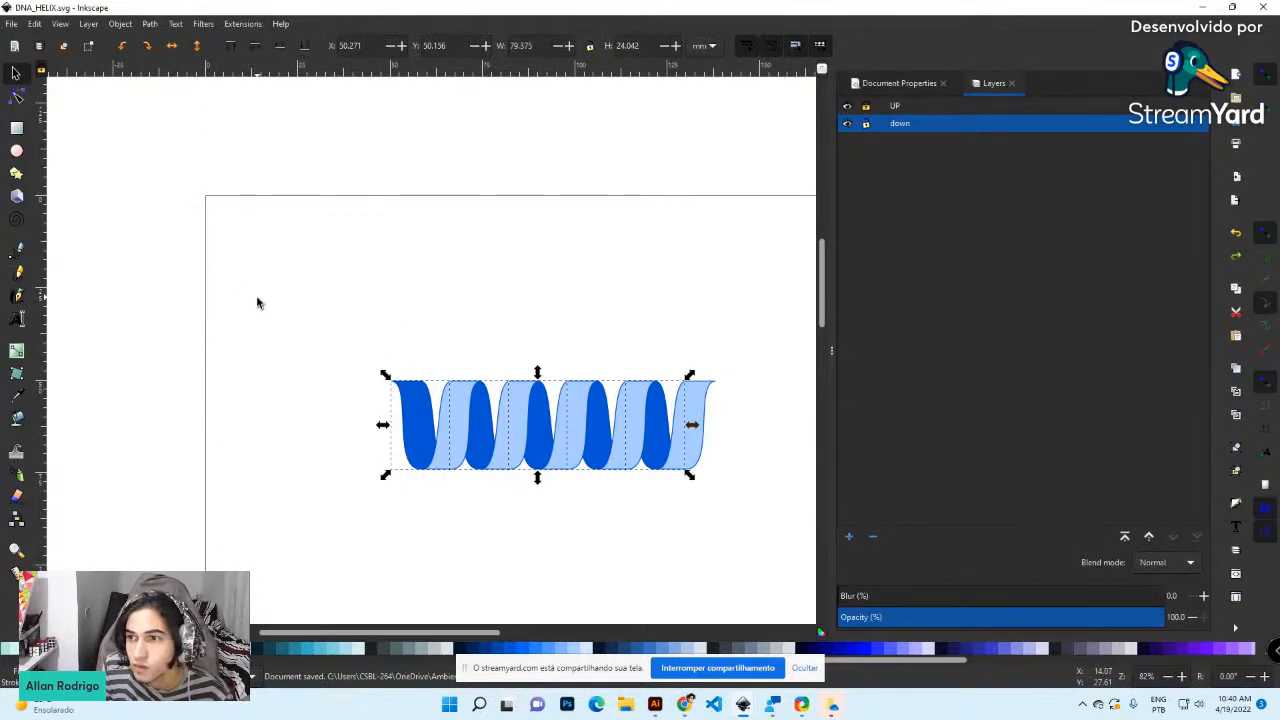
left_click(414, 322)
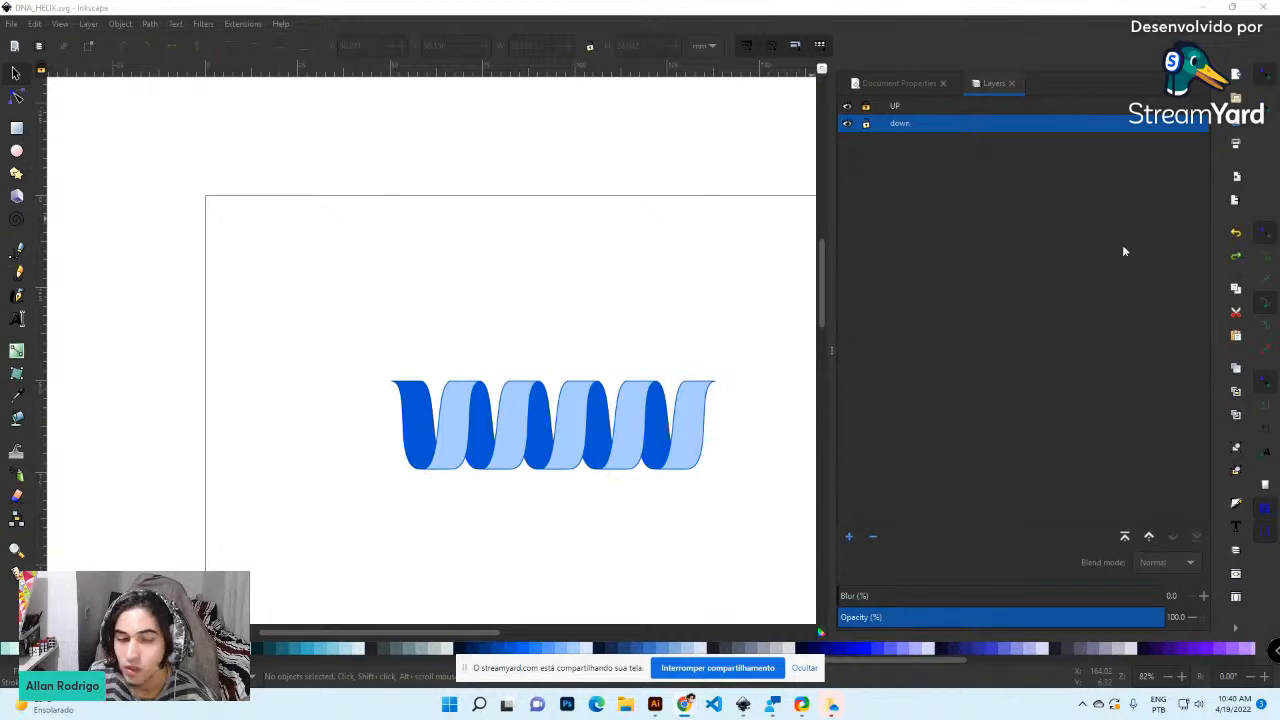
left_click(586, 266)
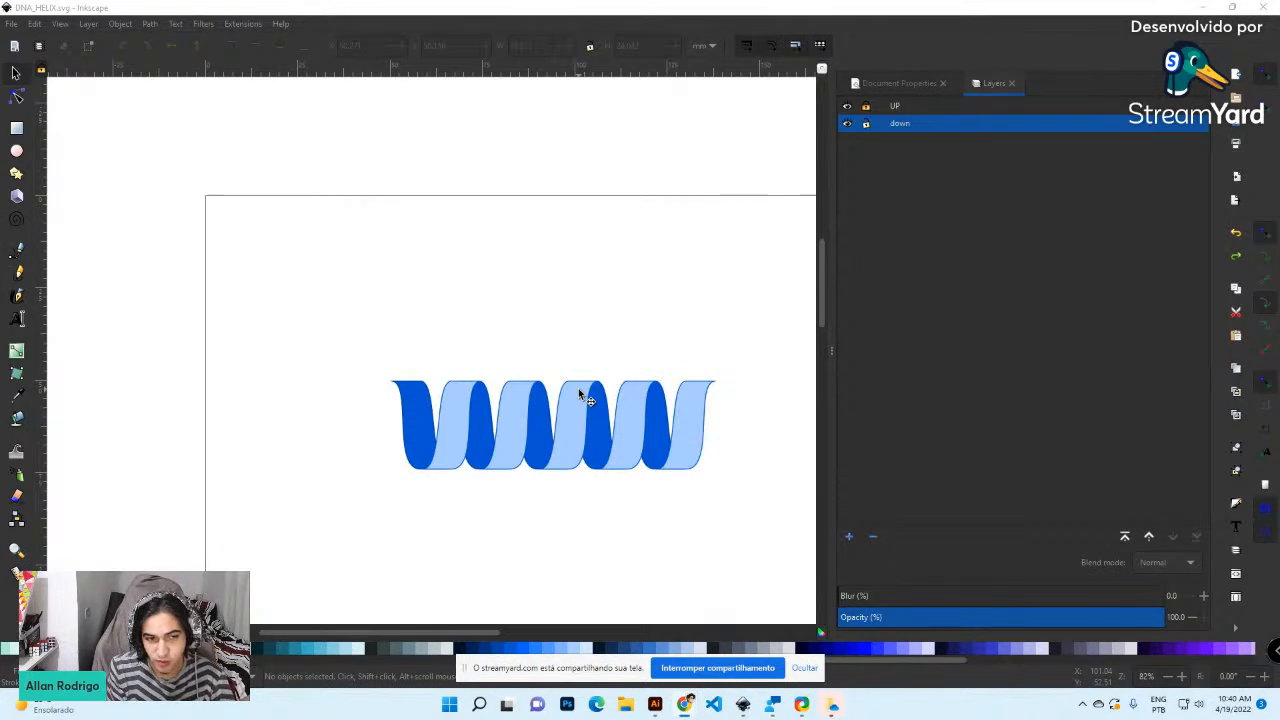
scroll(495, 332, "up", 1)
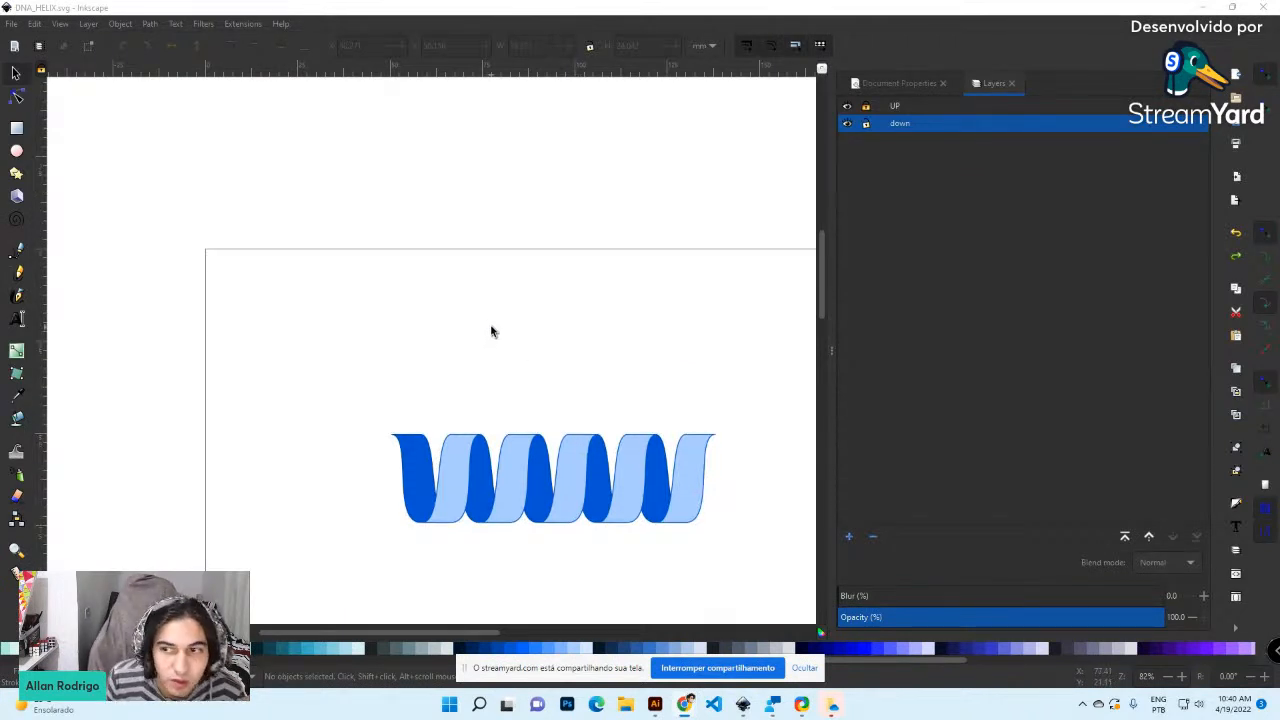
mouse_move(834, 351)
left_mouse_down()
mouse_move(1198, 352)
mouse_move(831, 351)
left_mouse_up()
Create a new document, paste the copied NextSeq 550 image and place it on the page at about X -0.266, Y 51.821 mm
left_click(12, 24)
left_click(30, 38)
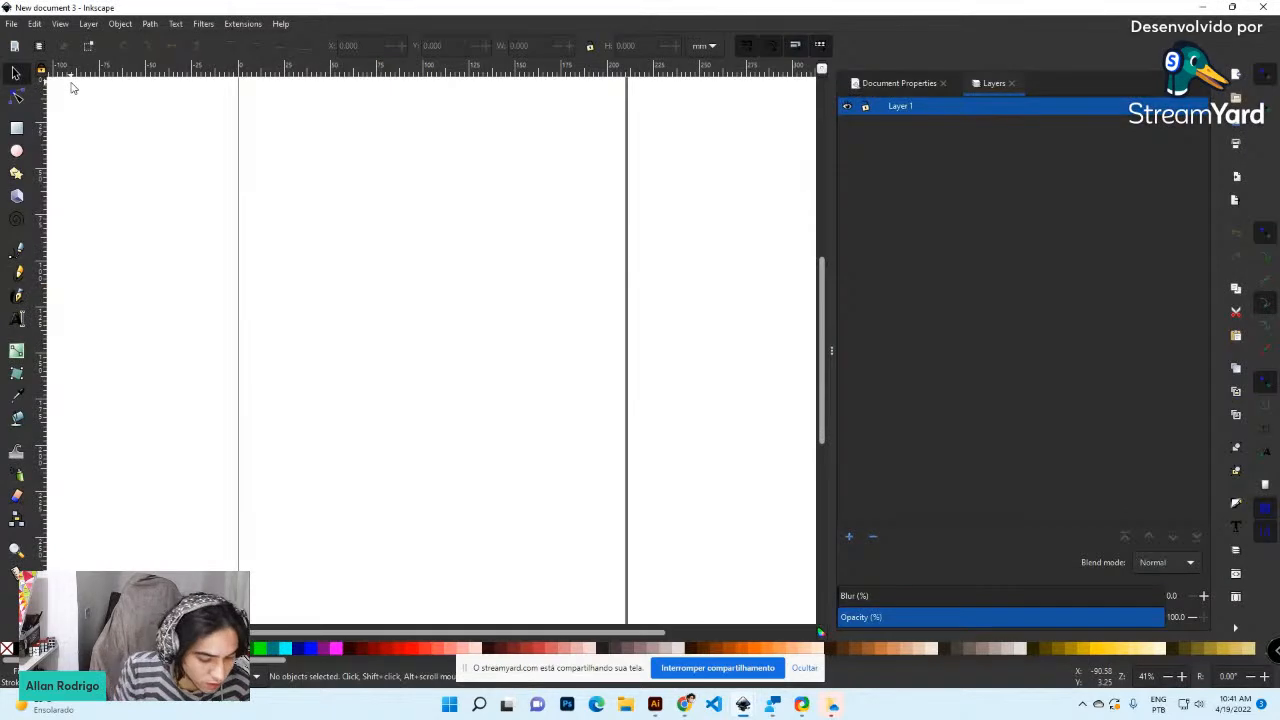
key("ctrl+v")
left_click_drag(242, 182, 564, 478)
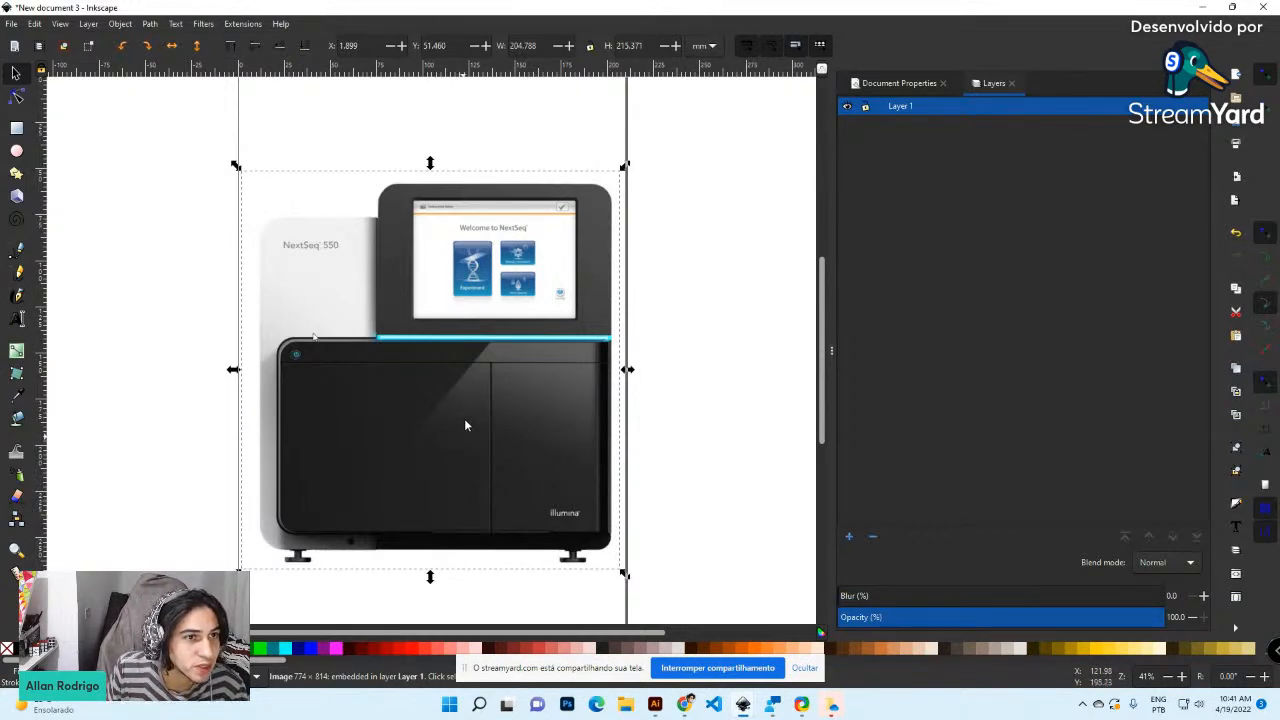
left_click_drag(461, 359, 457, 360)
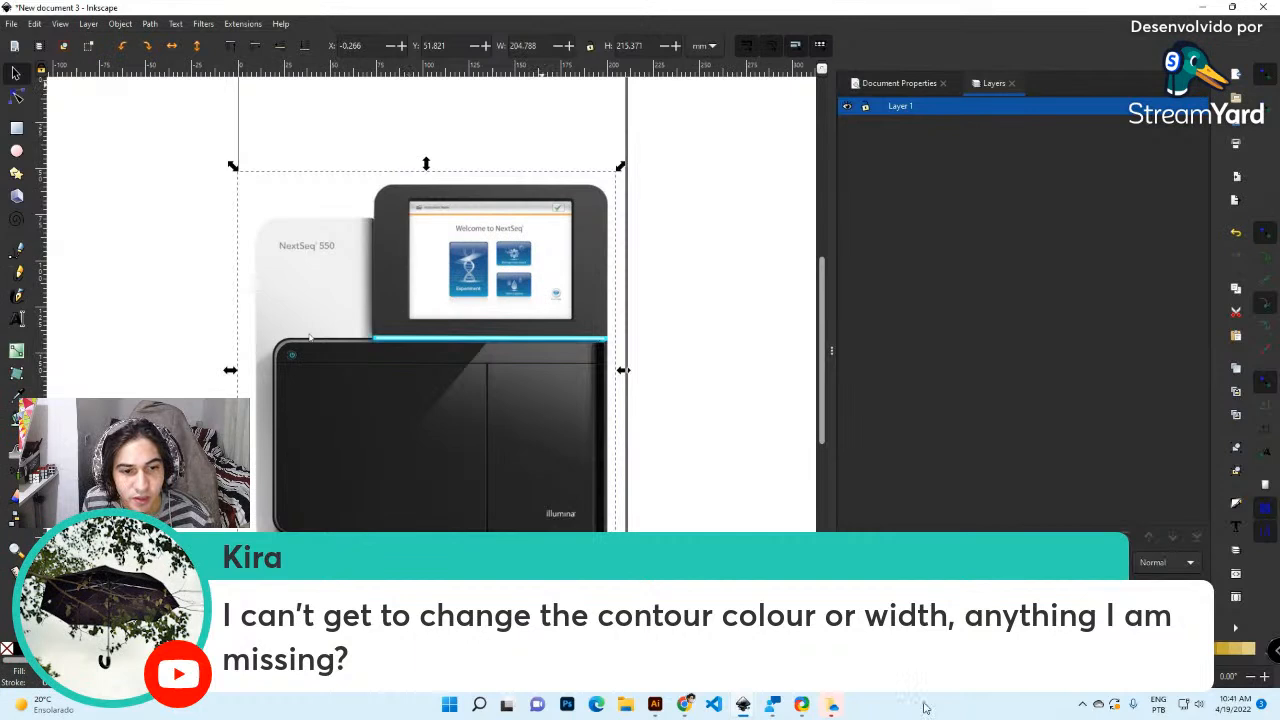
Open the recent file DNA_HELIX.svg
left_click(14, 24)
mouse_move(65, 90)
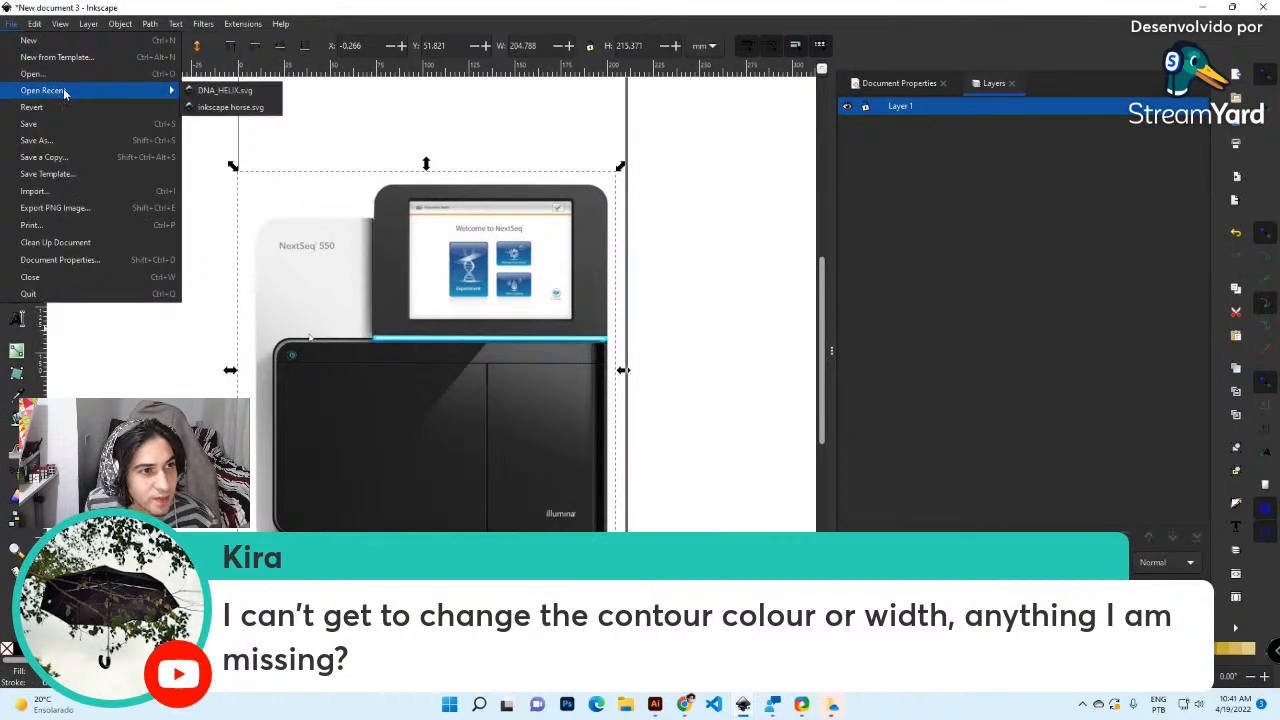
left_click(229, 96)
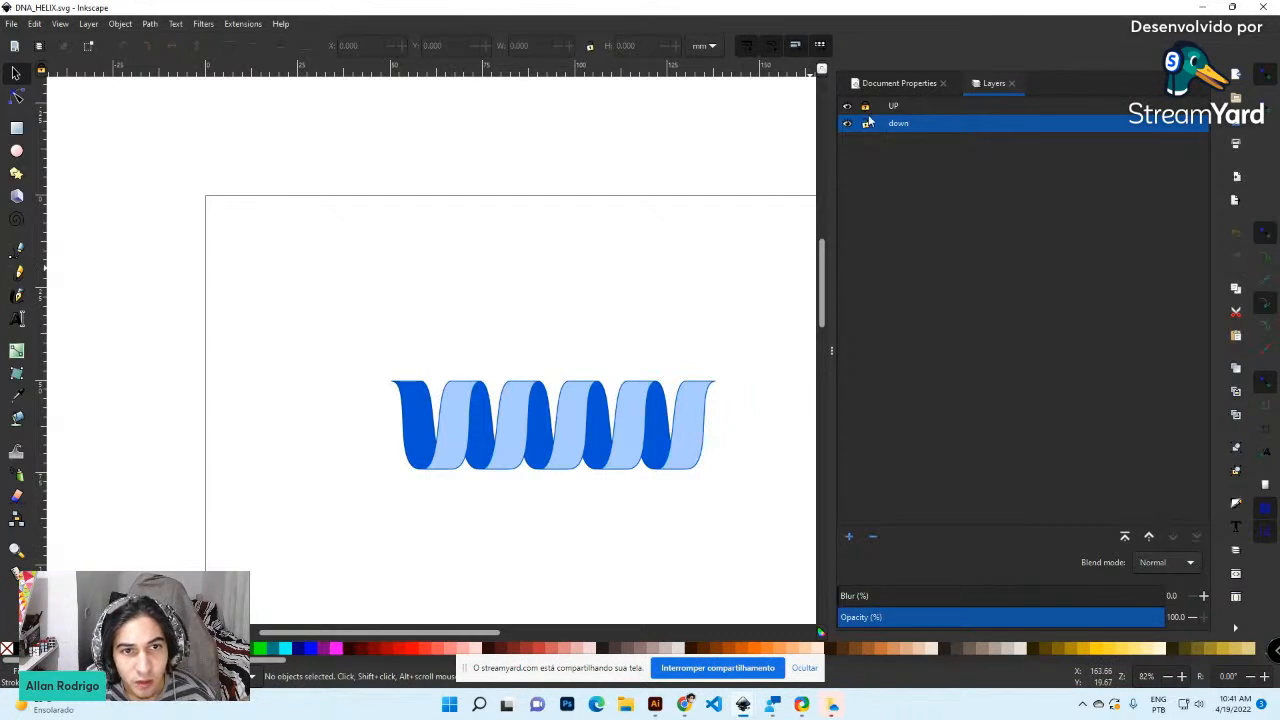
Unlock the UP layer alongside down and select the first light blue ribbon segment of the helix
left_click(865, 122)
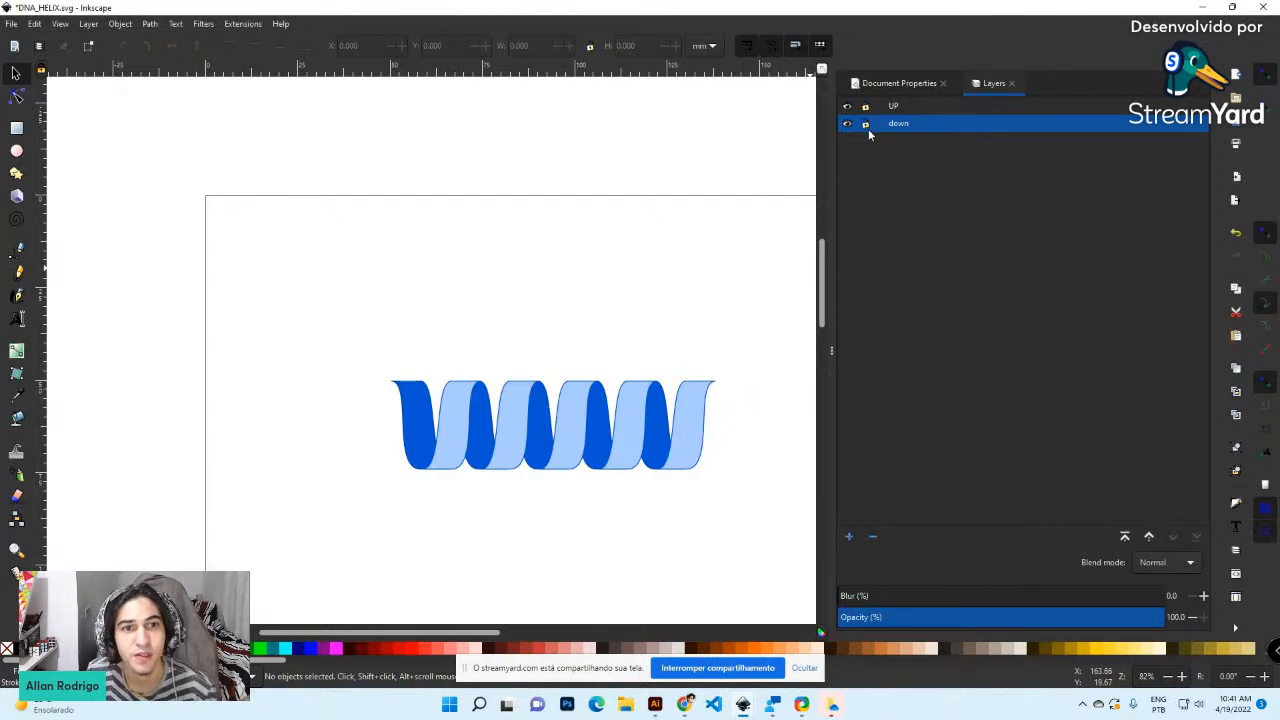
left_click(462, 414)
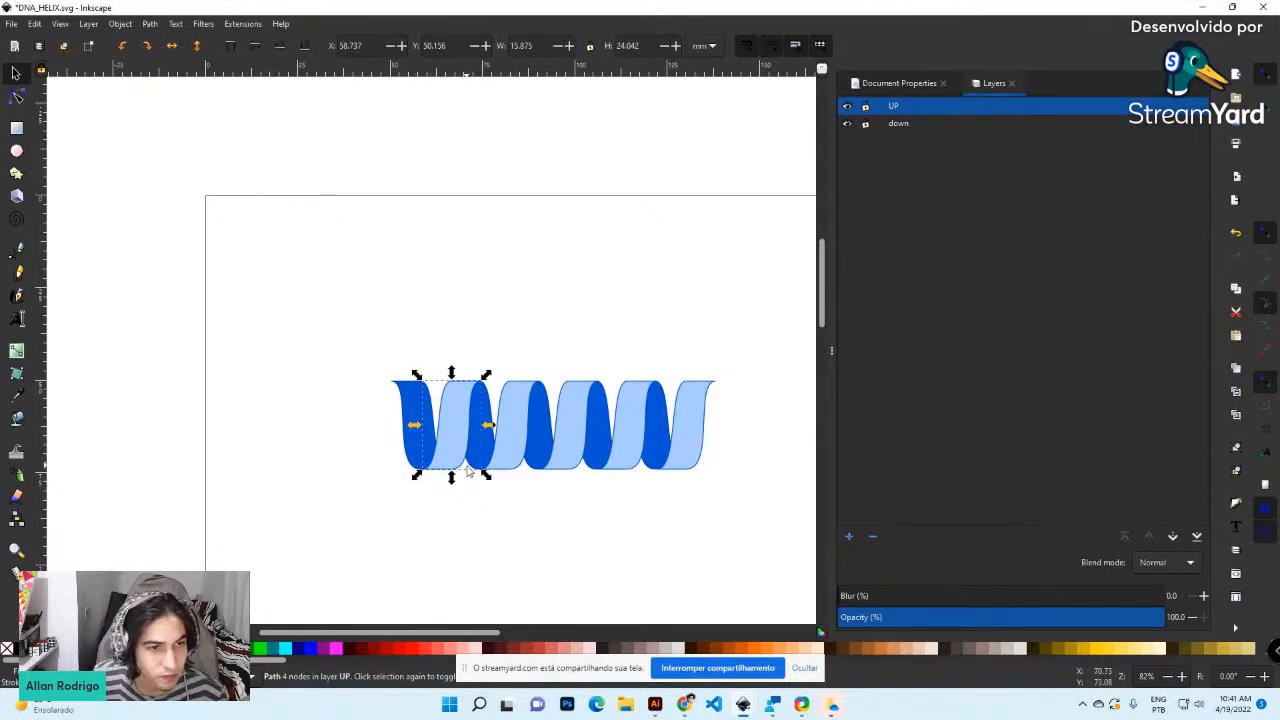
scroll(463, 471, "up", 3, "ctrl")
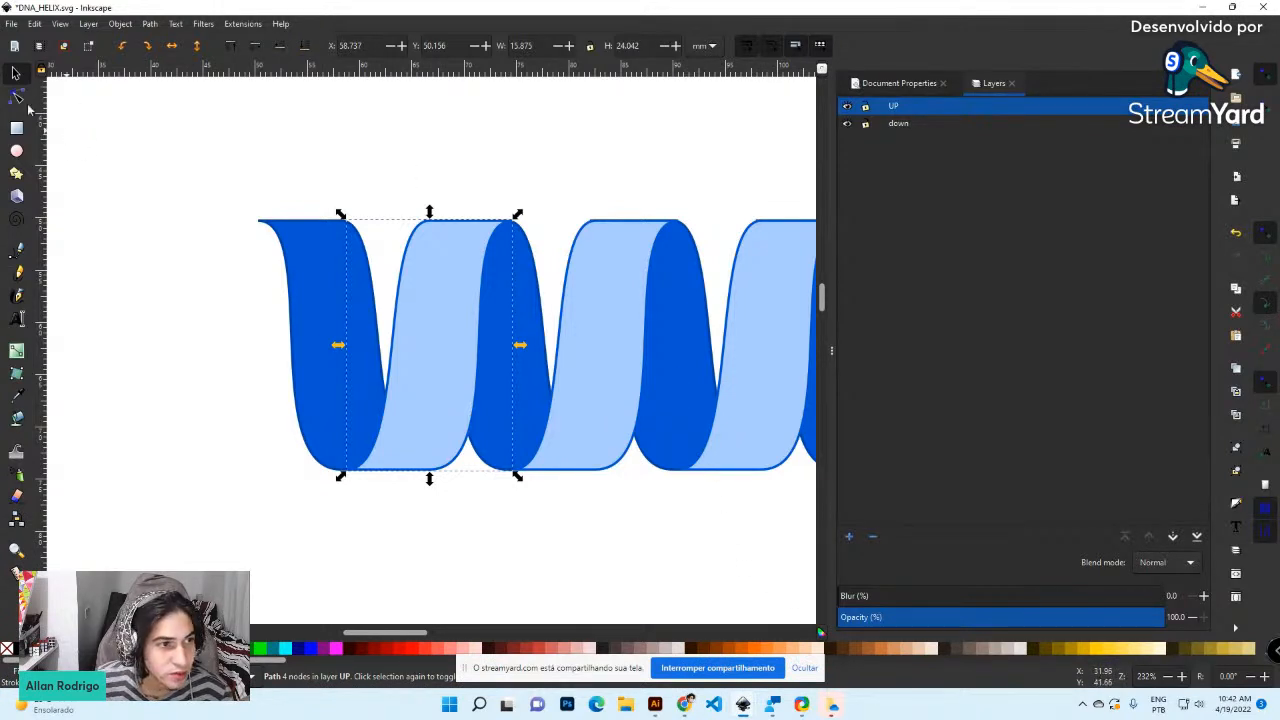
key("Escape")
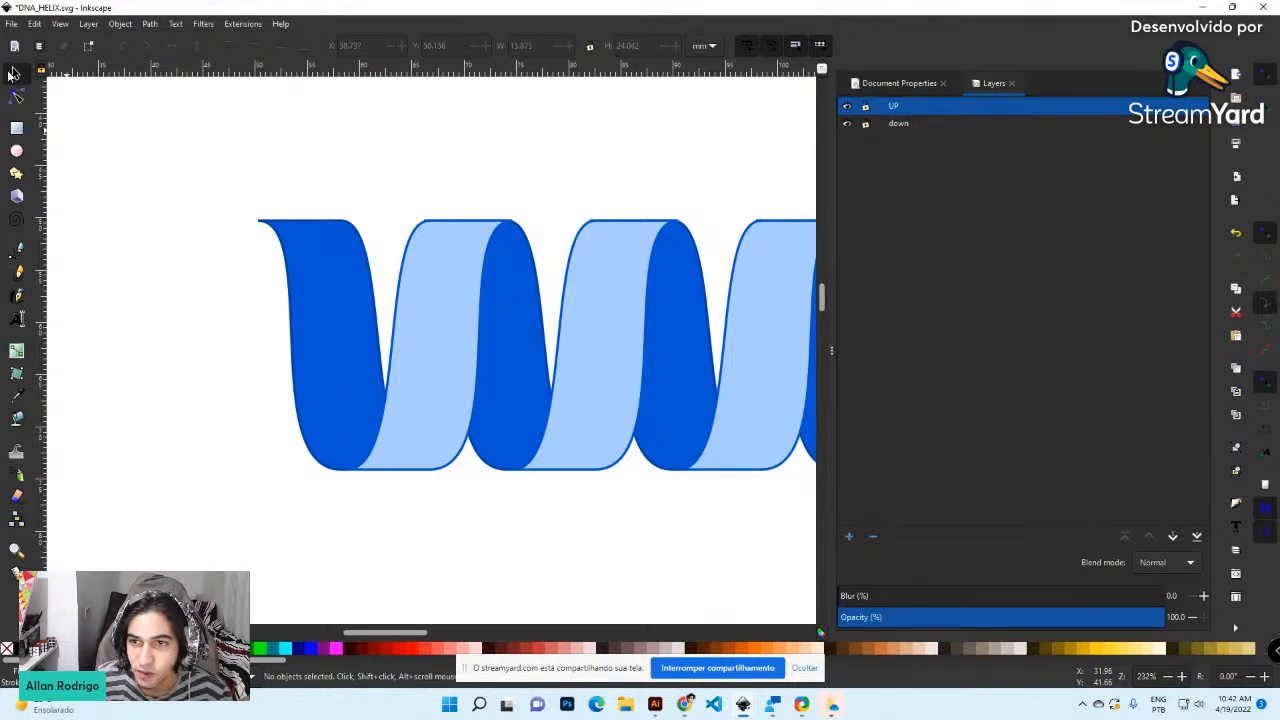
Add a 30 pt sans-serif text with the SELECT TOOL heading above the DNA helix on layer UP
left_click(18, 320)
left_click(154, 169)
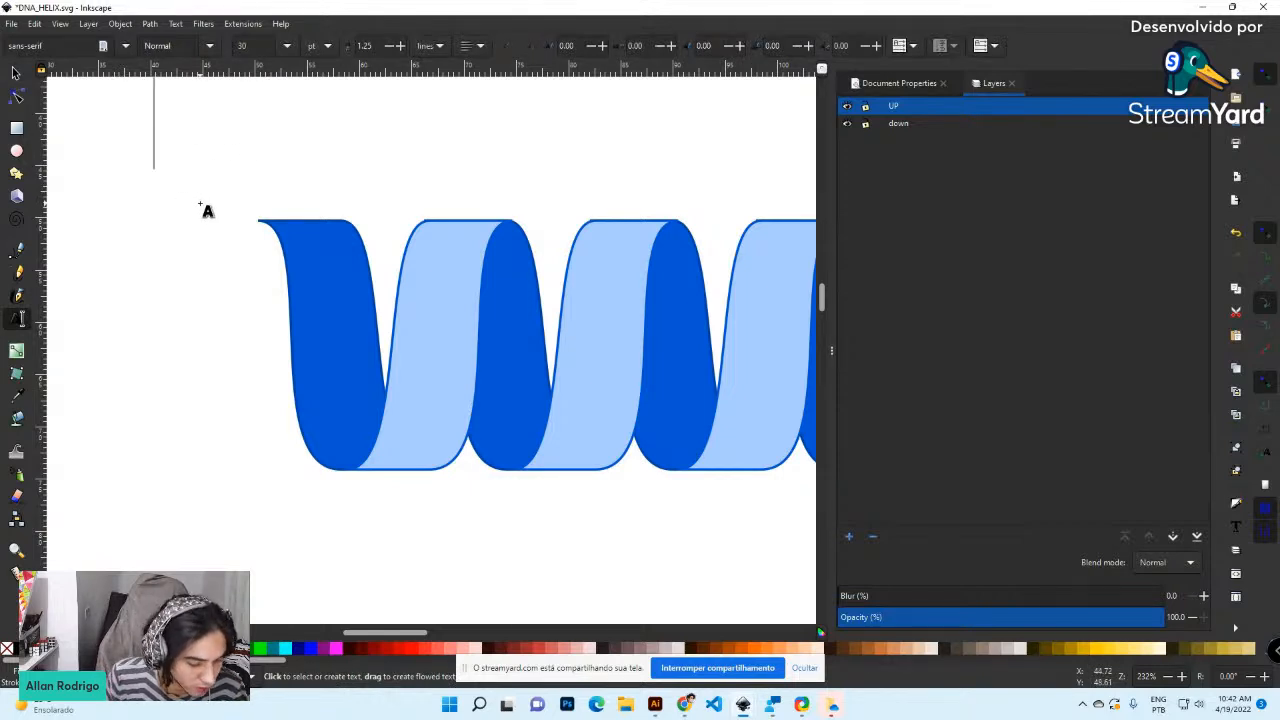
type("D")
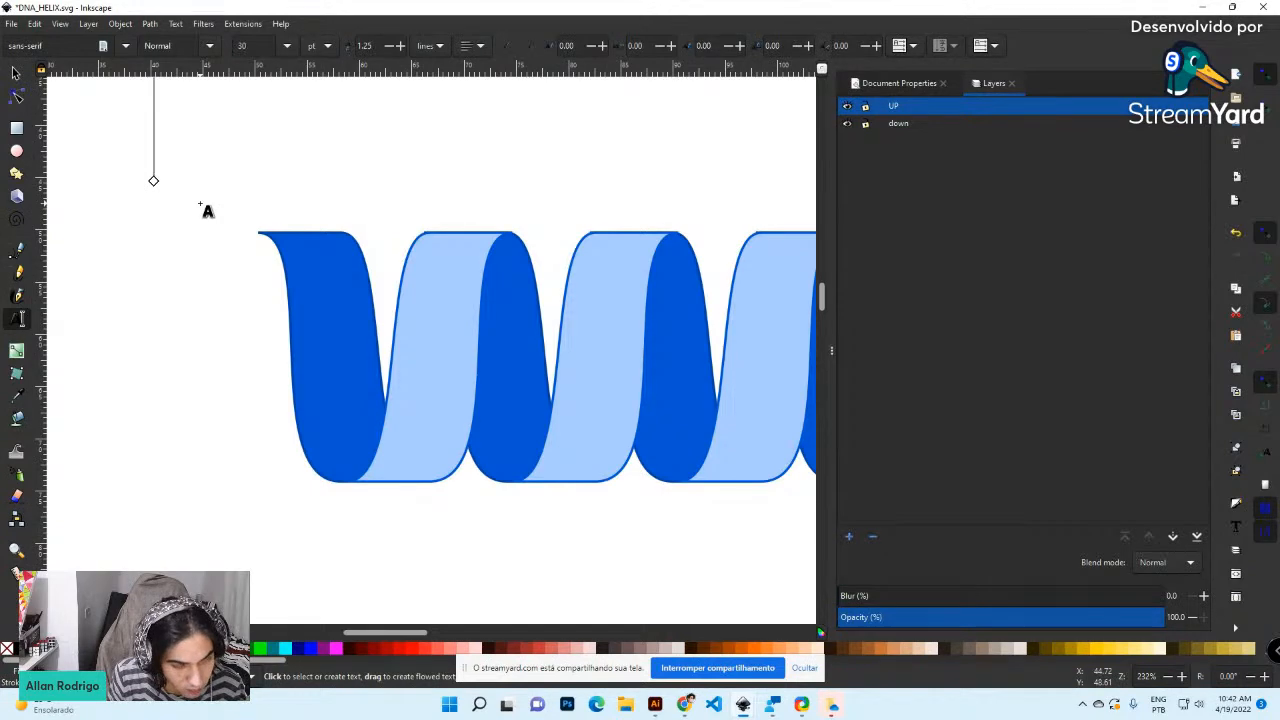
key("ctrl+v")
left_click(16, 73)
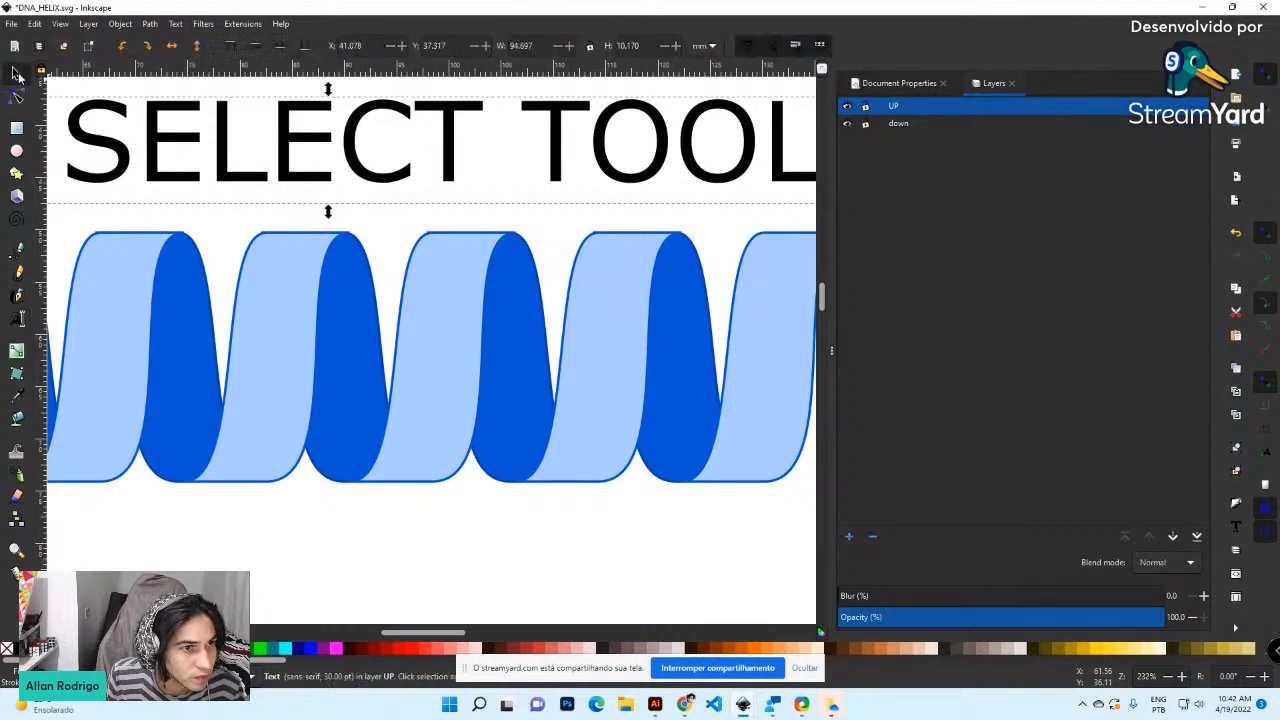
scroll(451, 584, "down", 2)
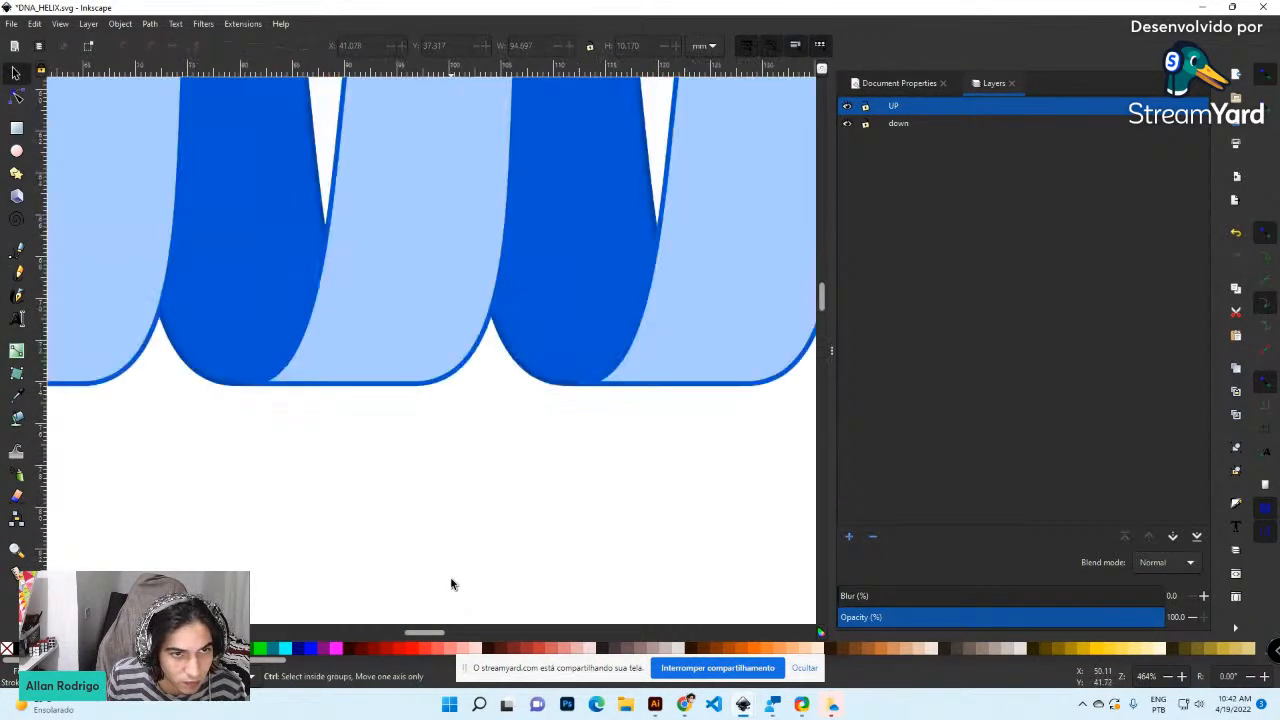
Correct the heading to read (S) SELECT TOOL and move it to about X 44.698, Y 27.875 mm above the helix
left_click(17, 318)
left_click_drag(198, 370, 236, 372)
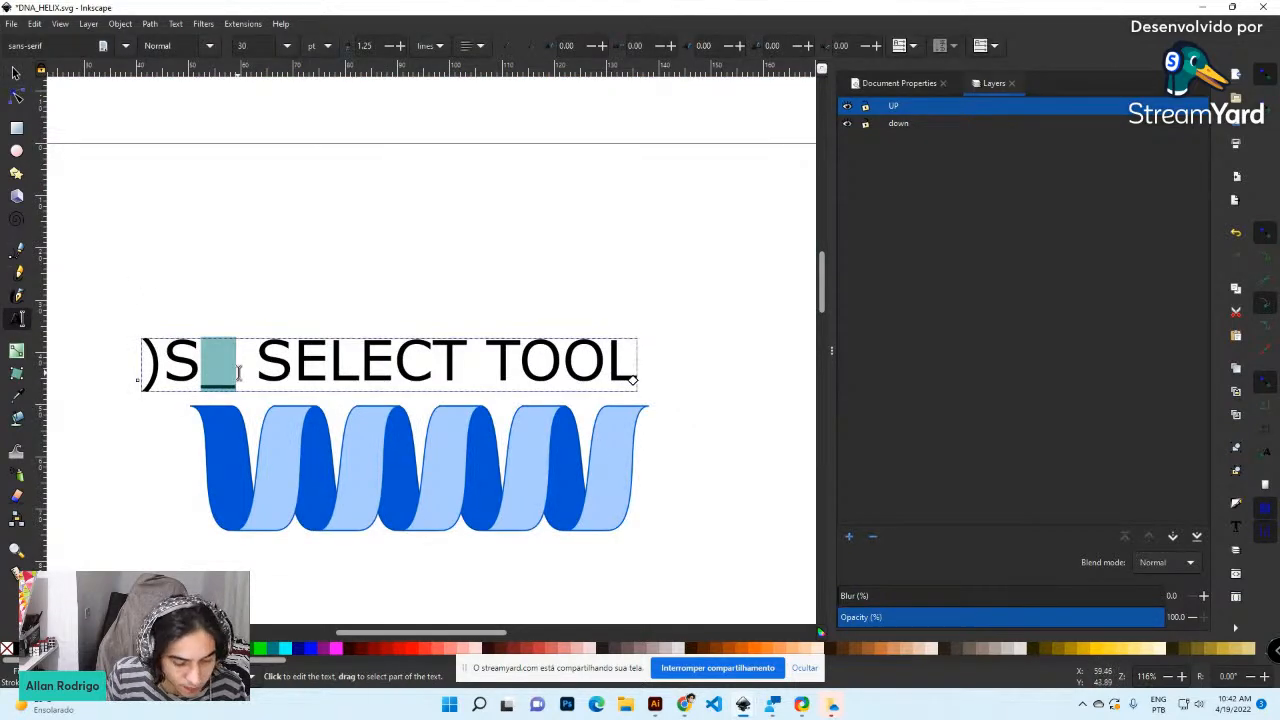
type(")")
key("BackSpace")
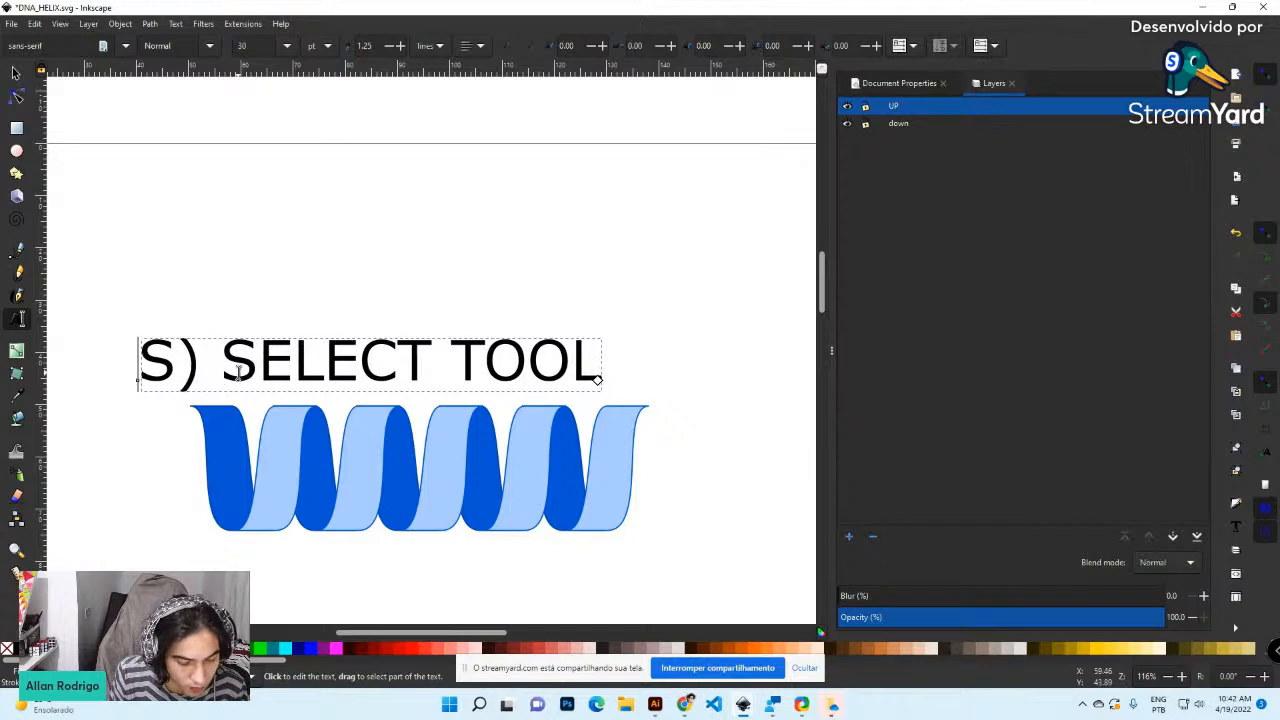
type("(")
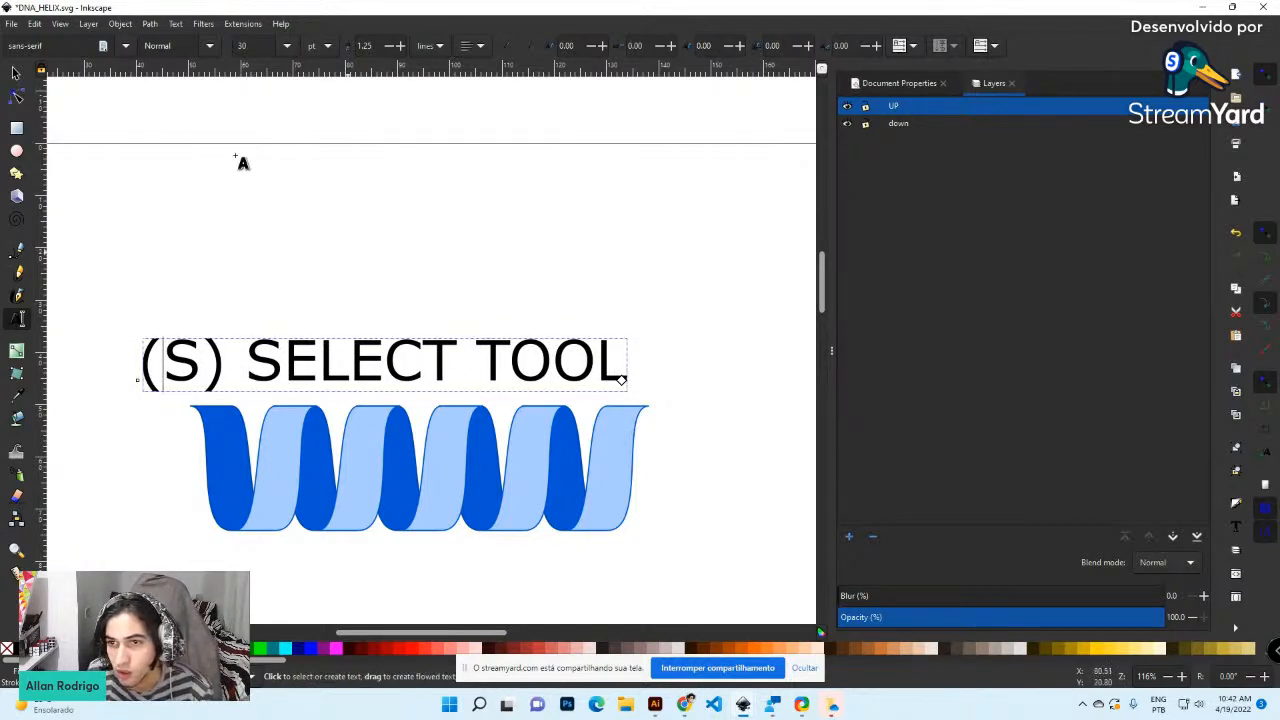
left_click(16, 74)
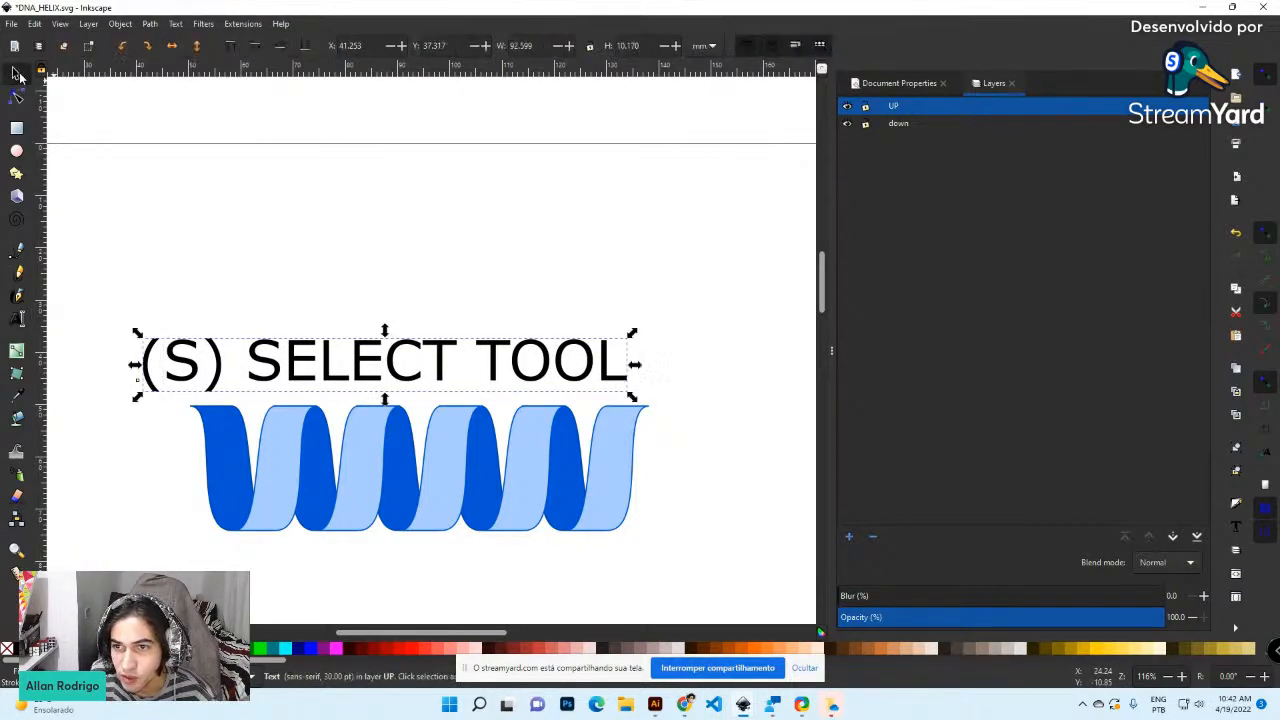
left_click_drag(329, 362, 116, 169)
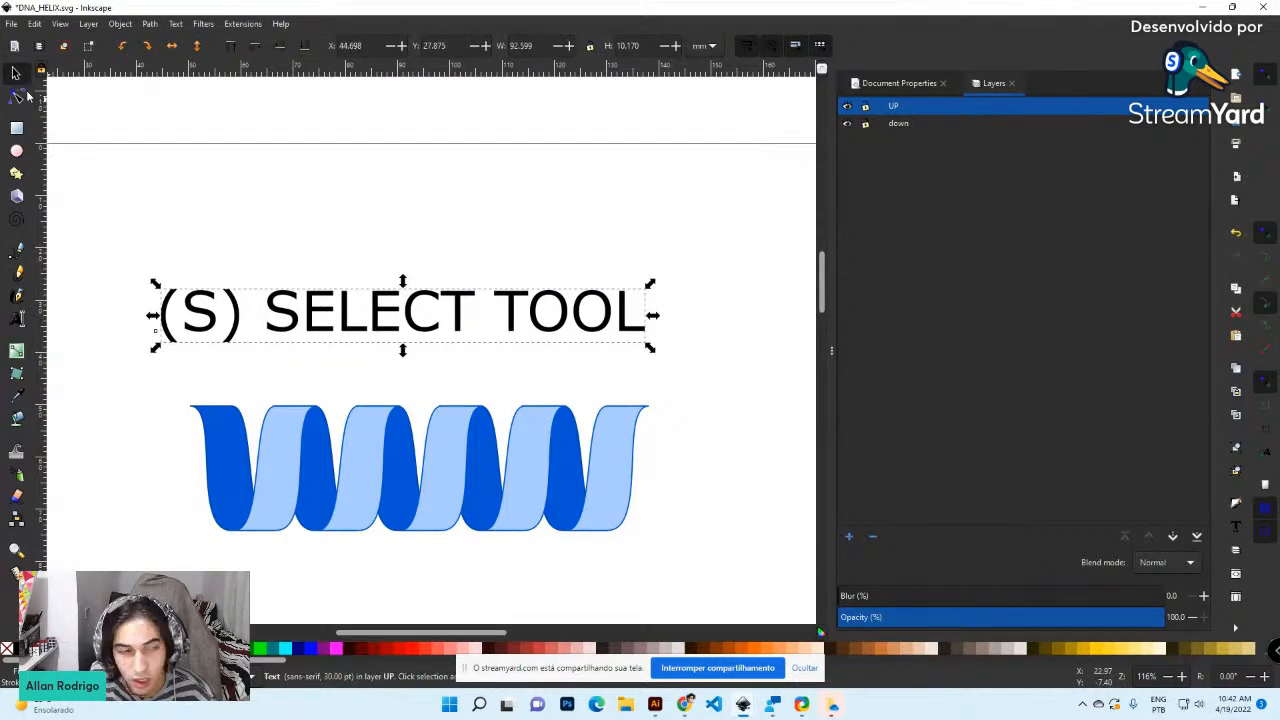
Try a dark red and a bright red fill on the first dark blue helix shape, and undo both fills
left_click(262, 510)
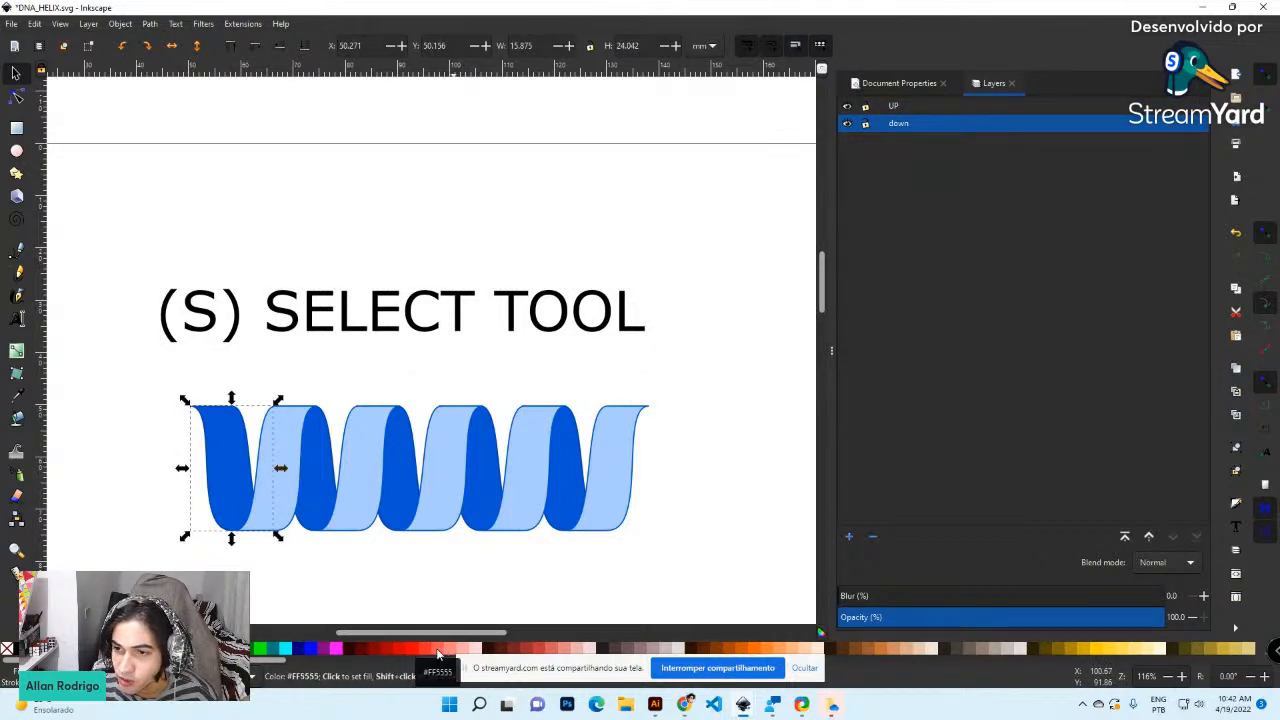
right_click(498, 665)
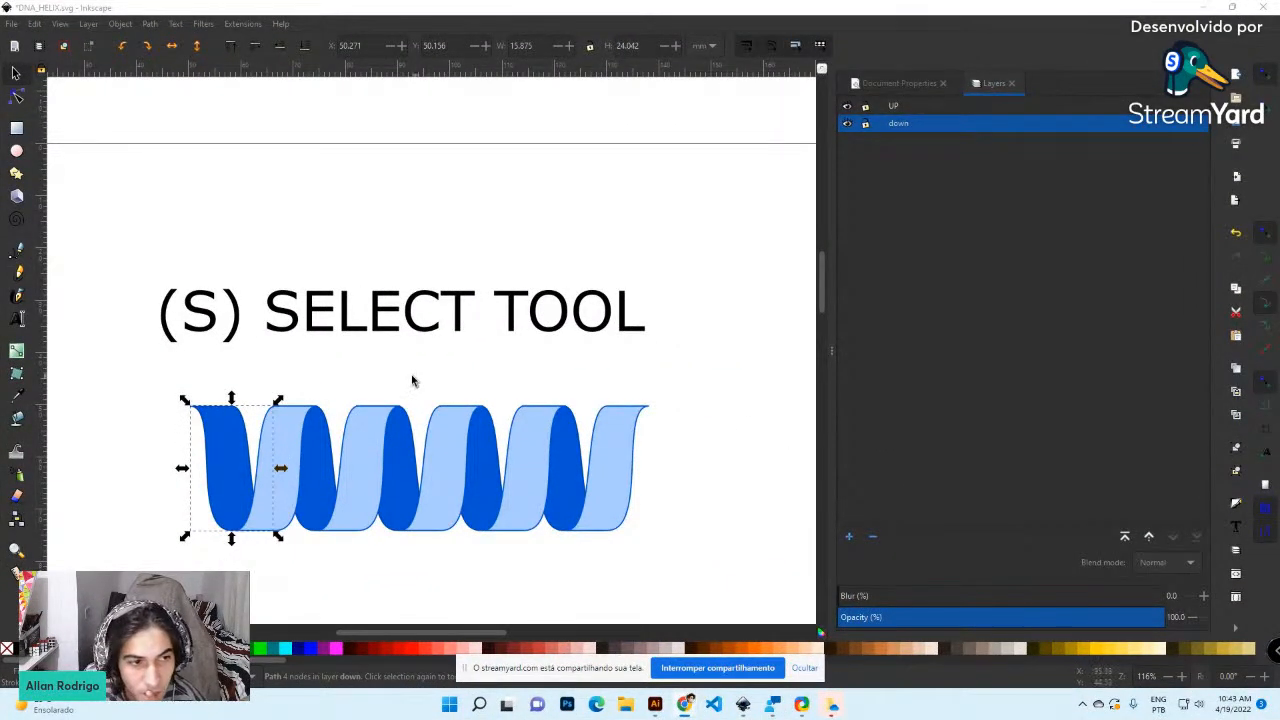
left_click(275, 549)
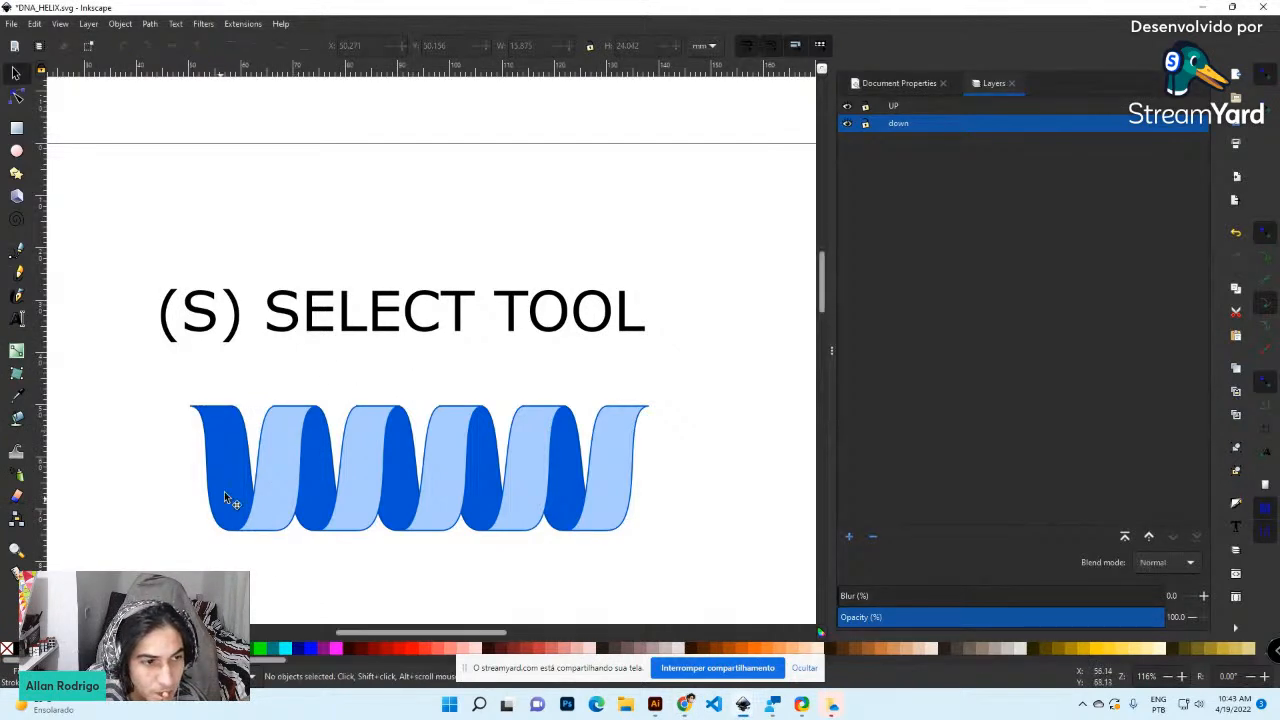
left_click(243, 483)
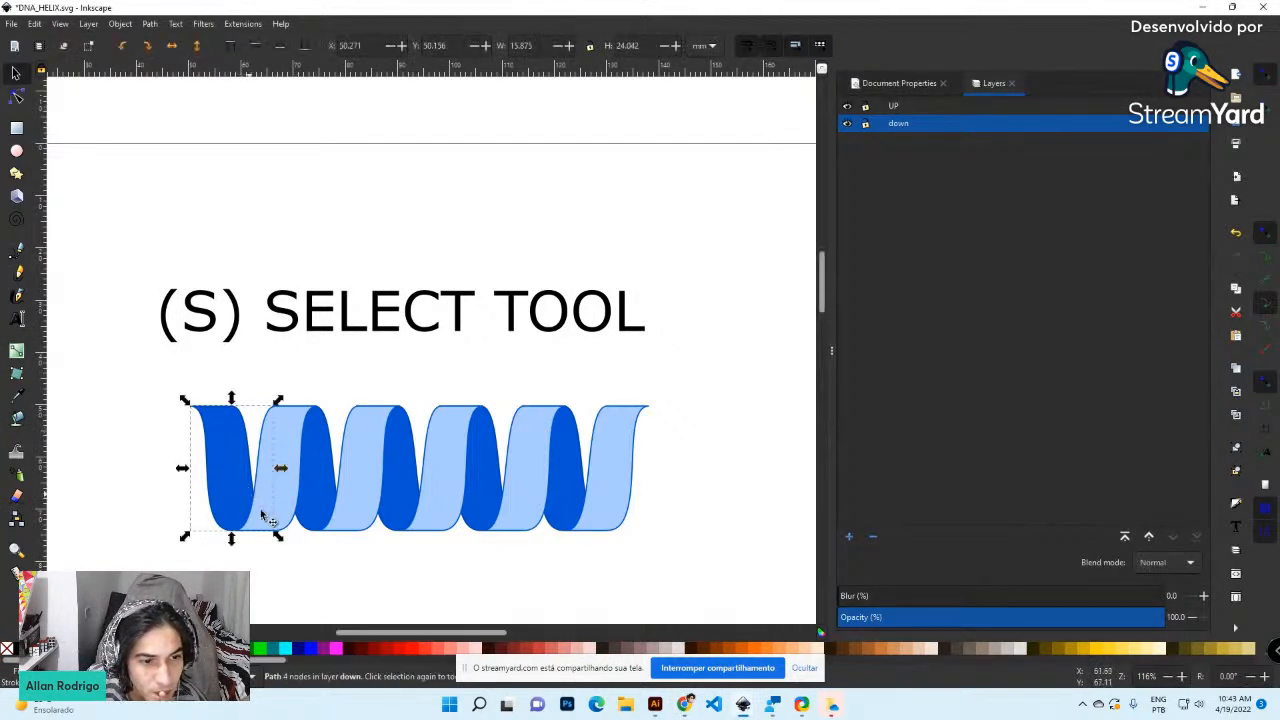
left_click(372, 648)
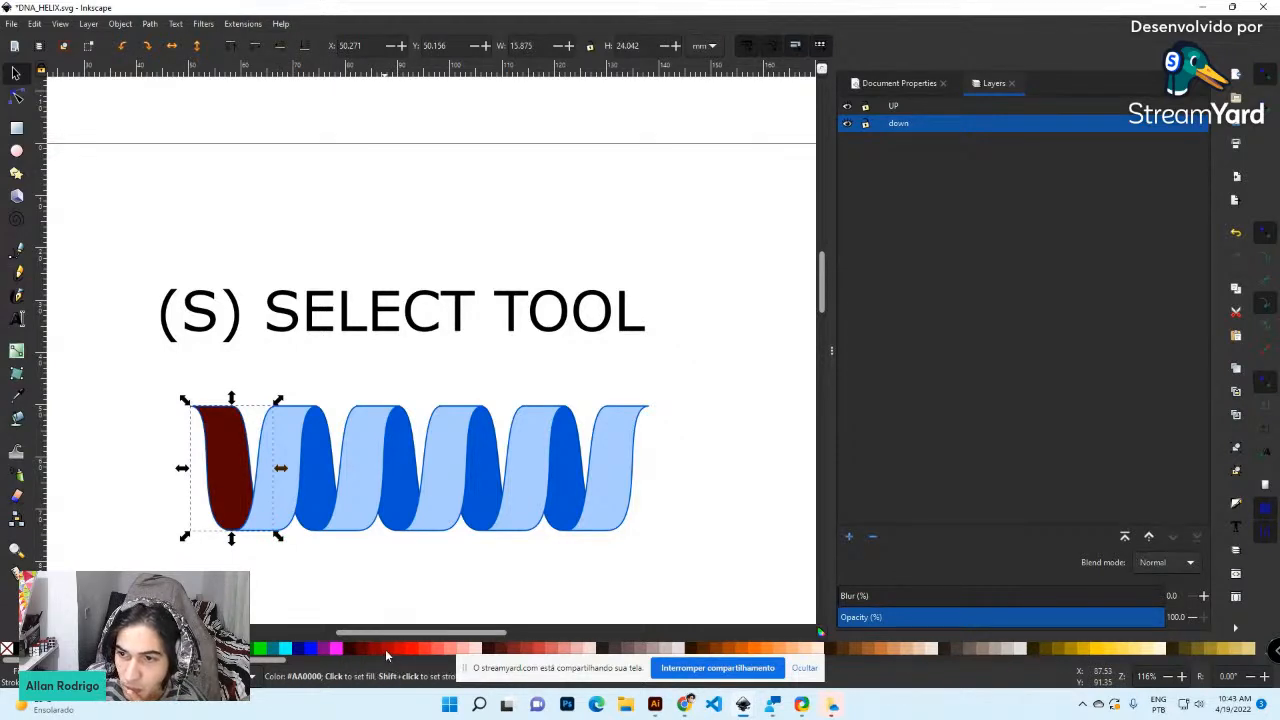
left_click(414, 650)
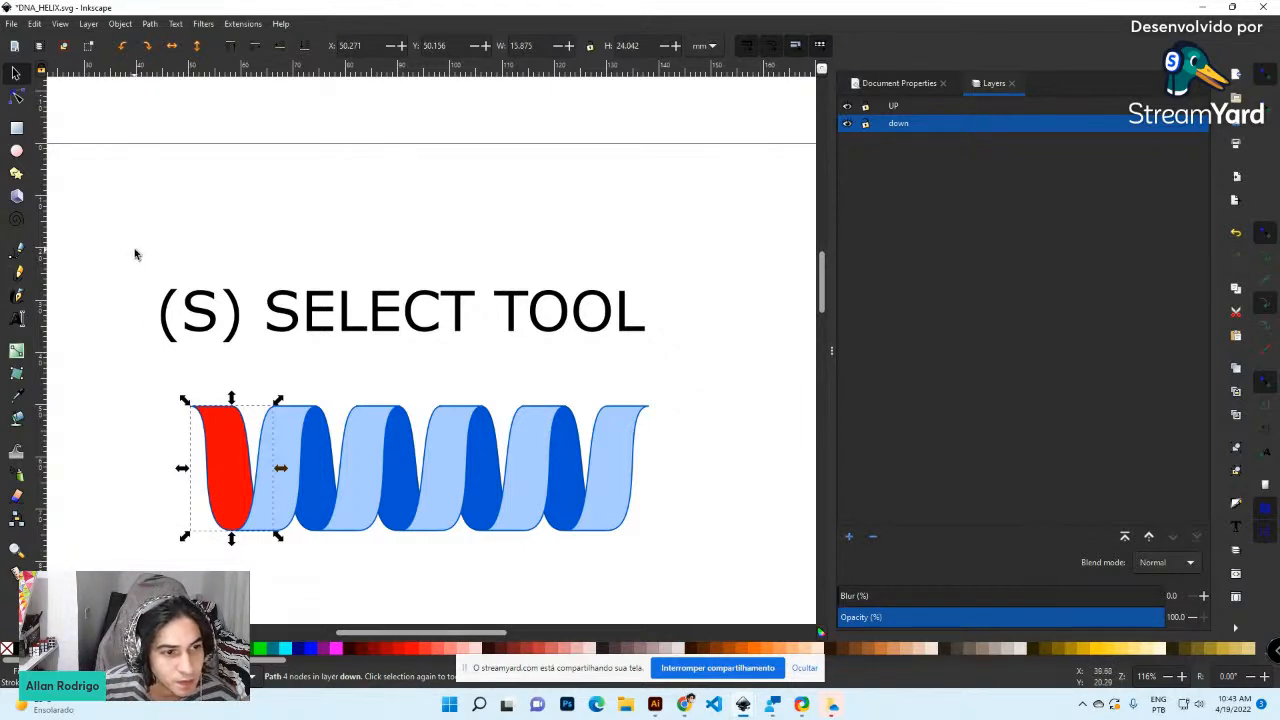
left_click(593, 593)
key("ctrl+z")
key("ctrl+z")
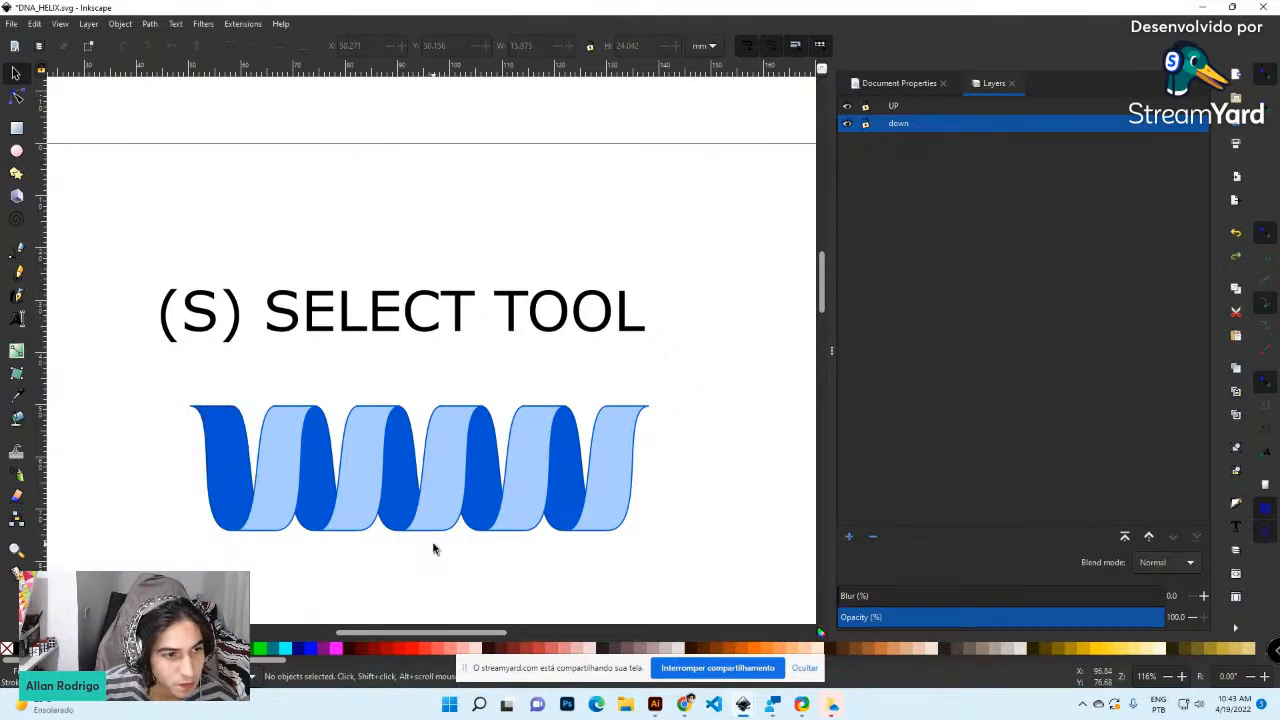
Try the scale and rotate handles on the first dark blue shape of the helix
left_click(225, 432)
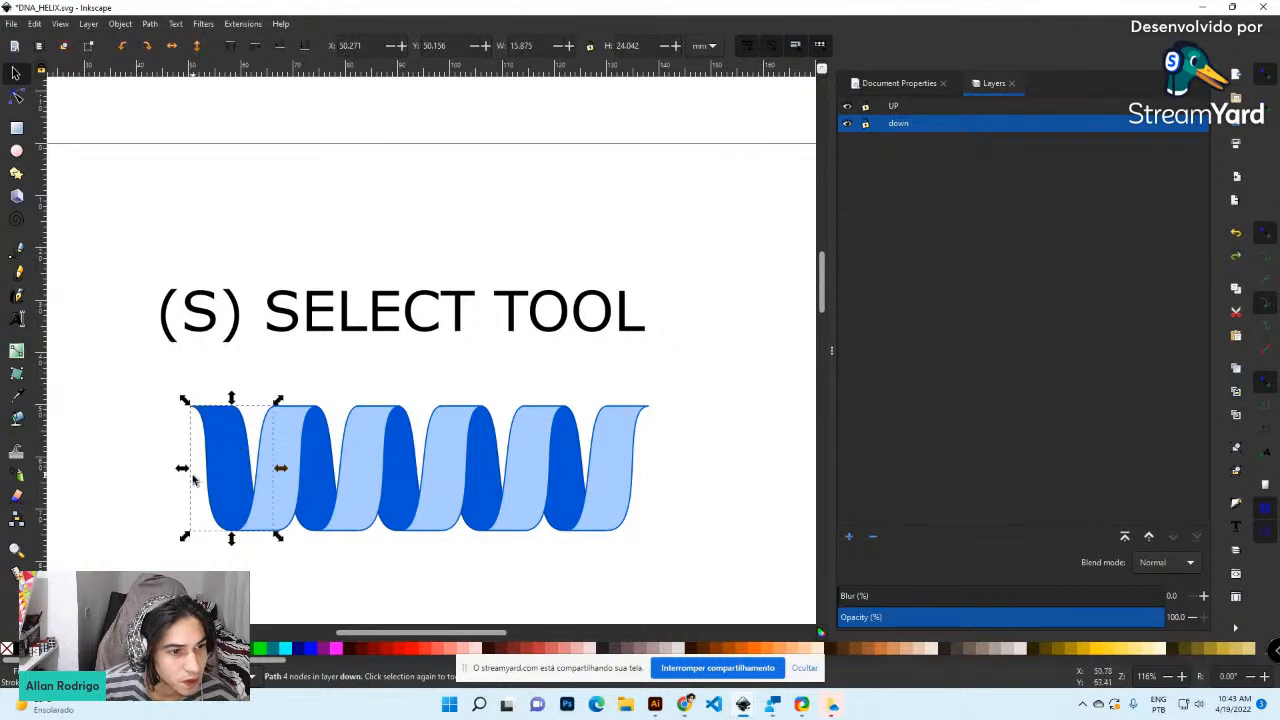
mouse_move(181, 474)
left_mouse_down()
mouse_move(214, 477)
mouse_move(186, 476)
left_mouse_up()
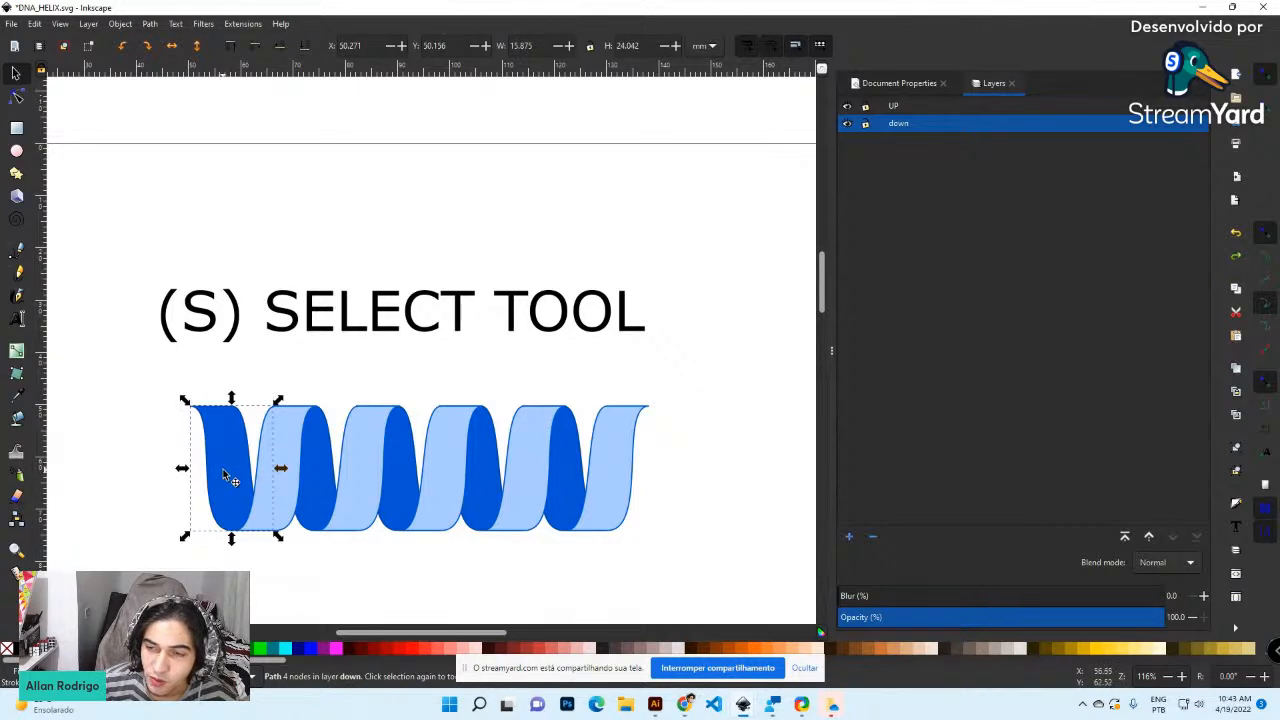
left_click(226, 474)
left_click_drag(184, 401, 165, 433)
key("Escape")
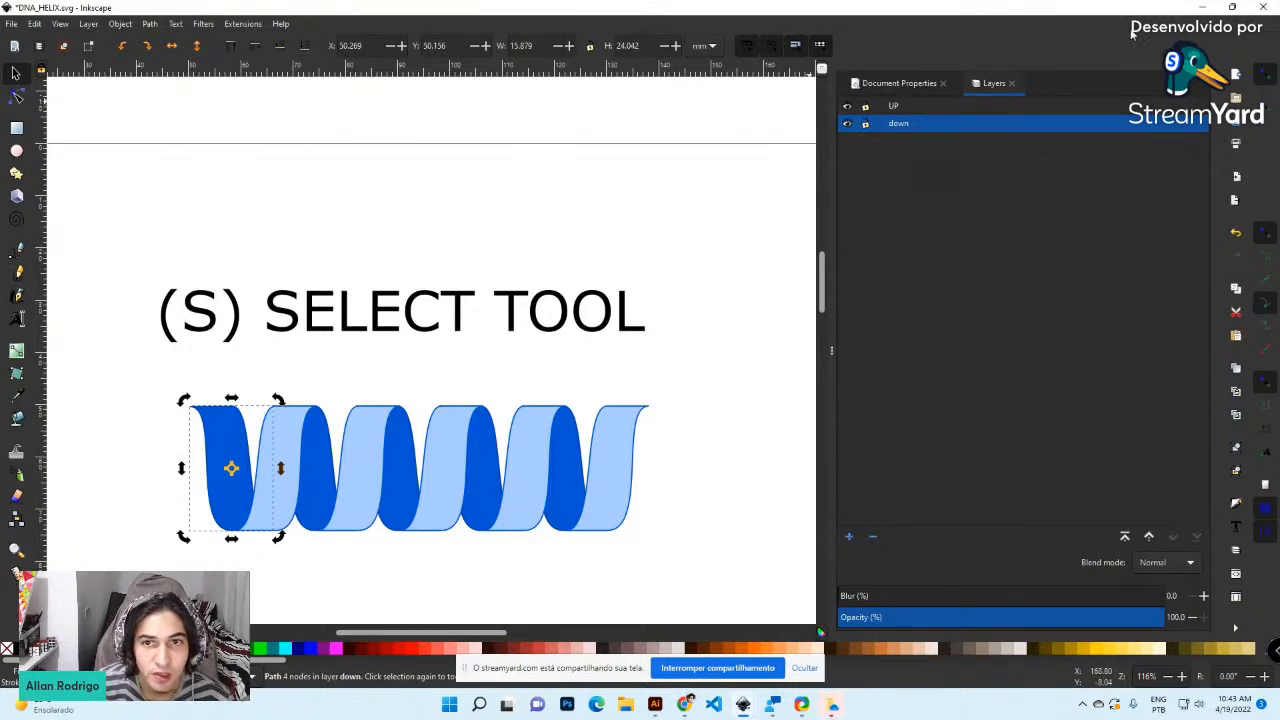
Minimize the DNA_HELIX.svg window to return to the new document with the NextSeq 550 image
left_click(1207, 10)
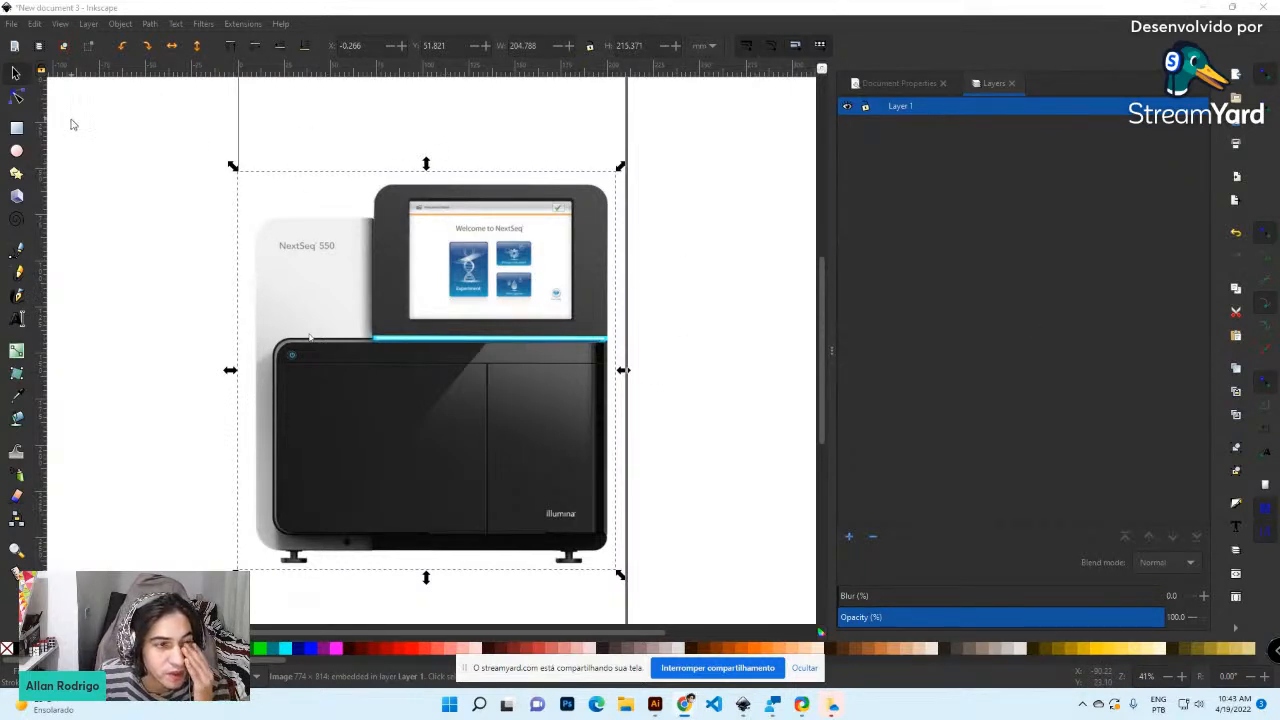
left_click(16, 129)
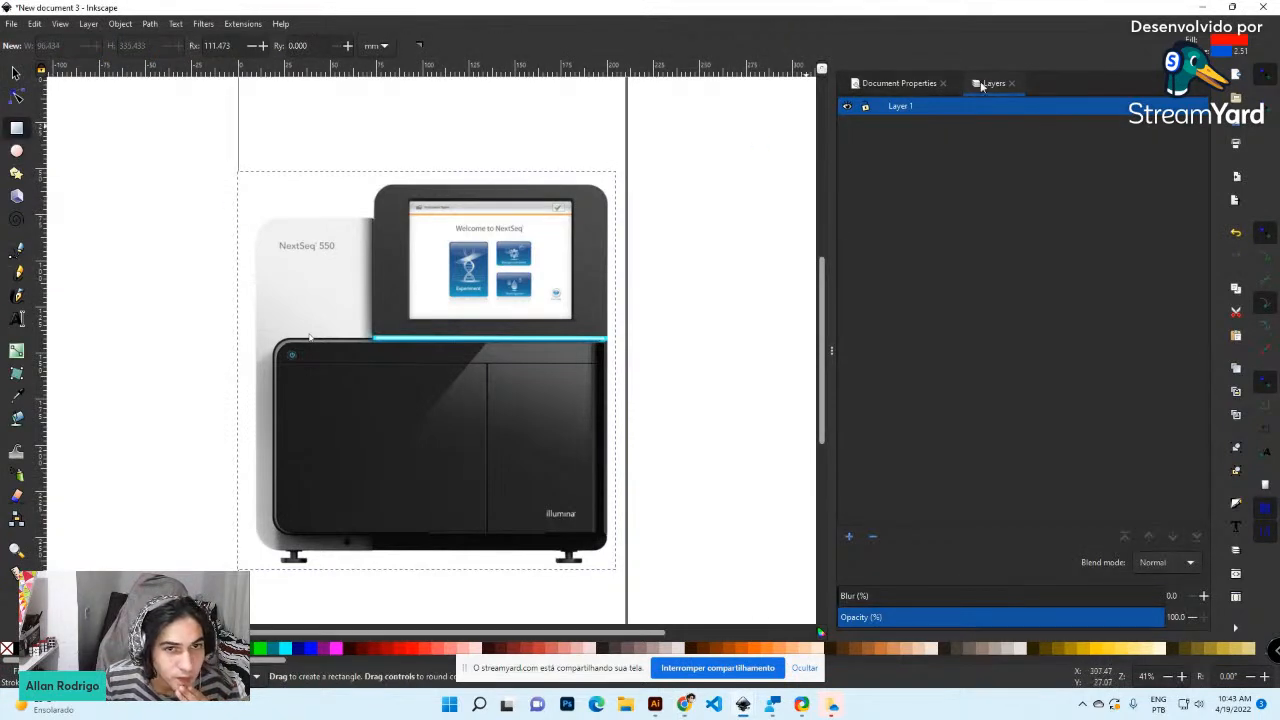
double_click(901, 108)
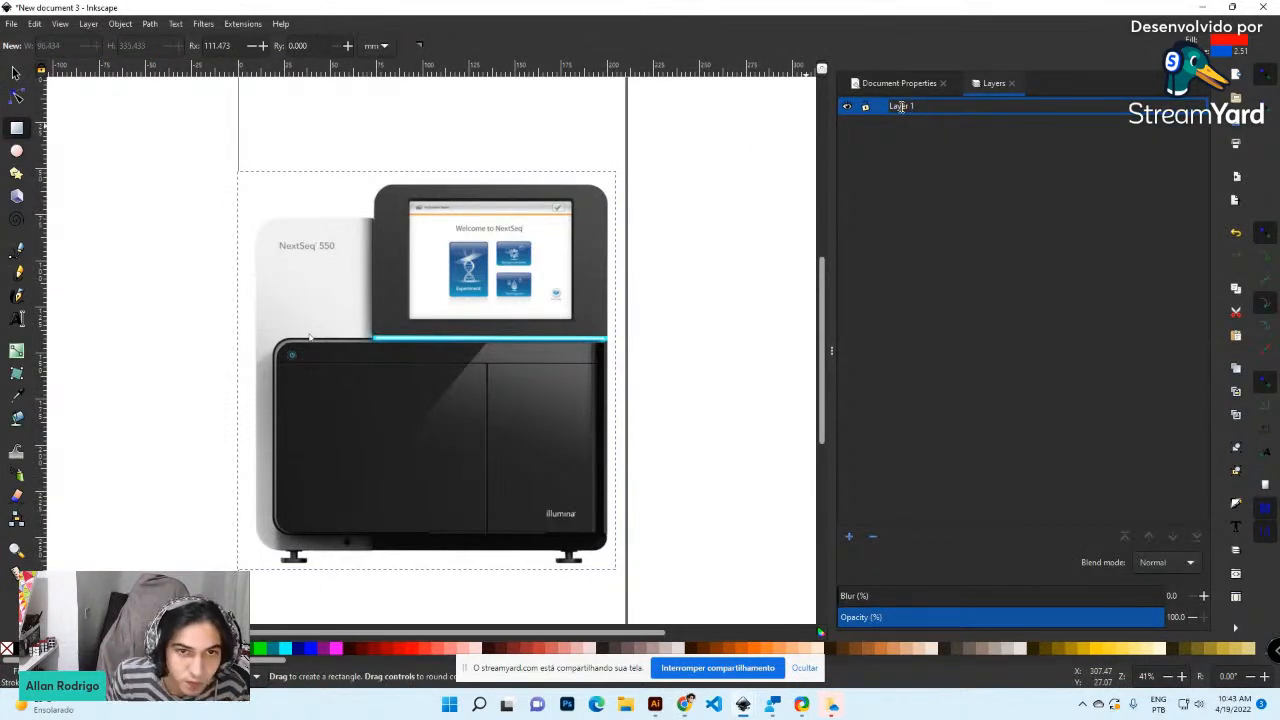
key("BackSpace")
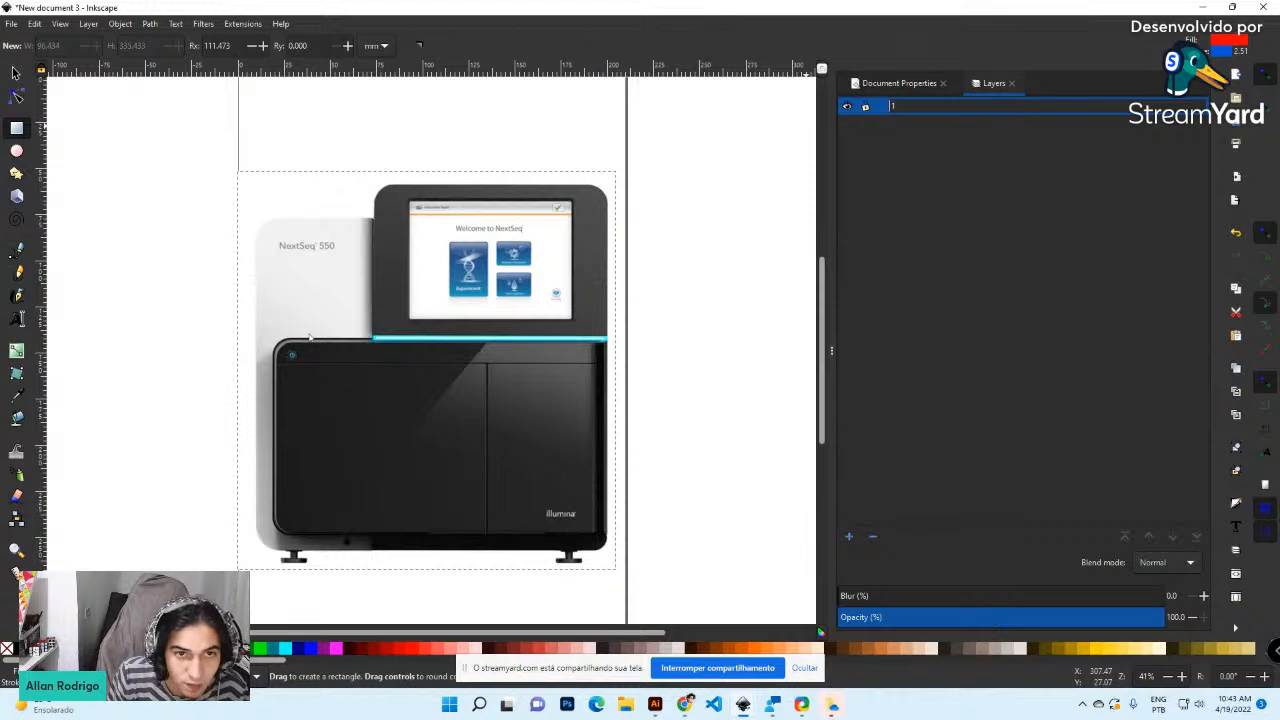
type("FOTO 1")
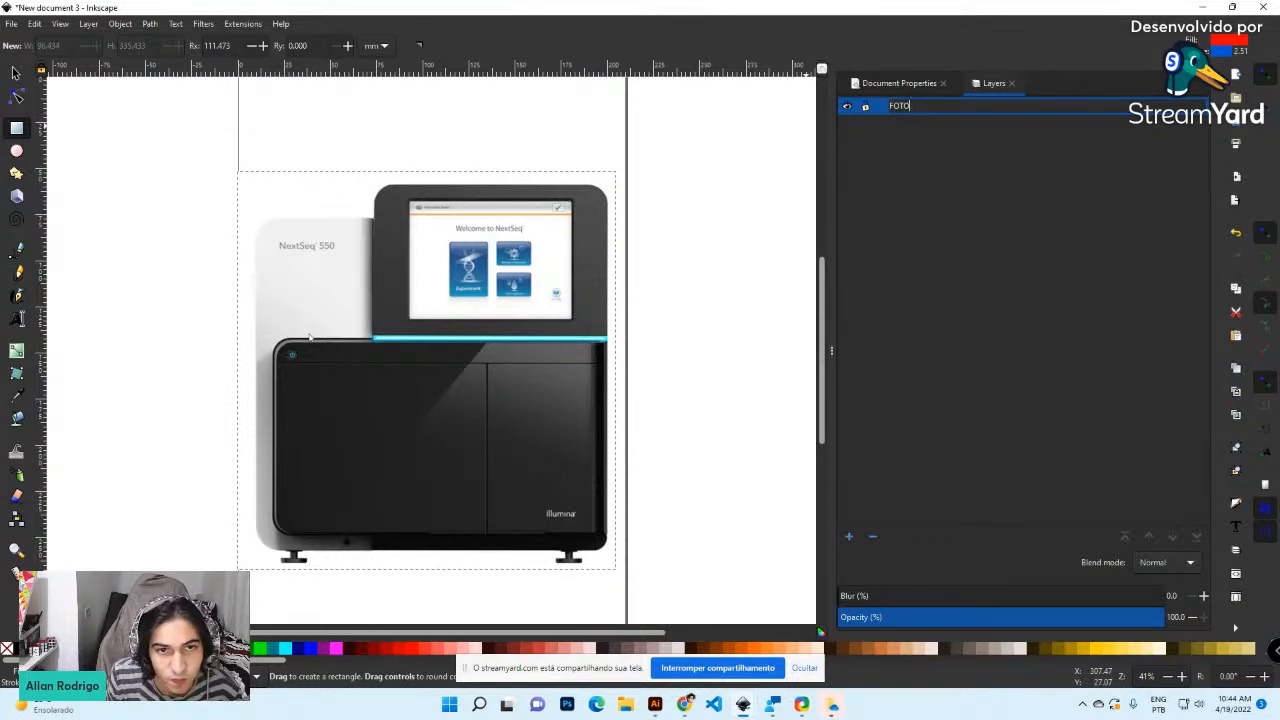
key("Escape")
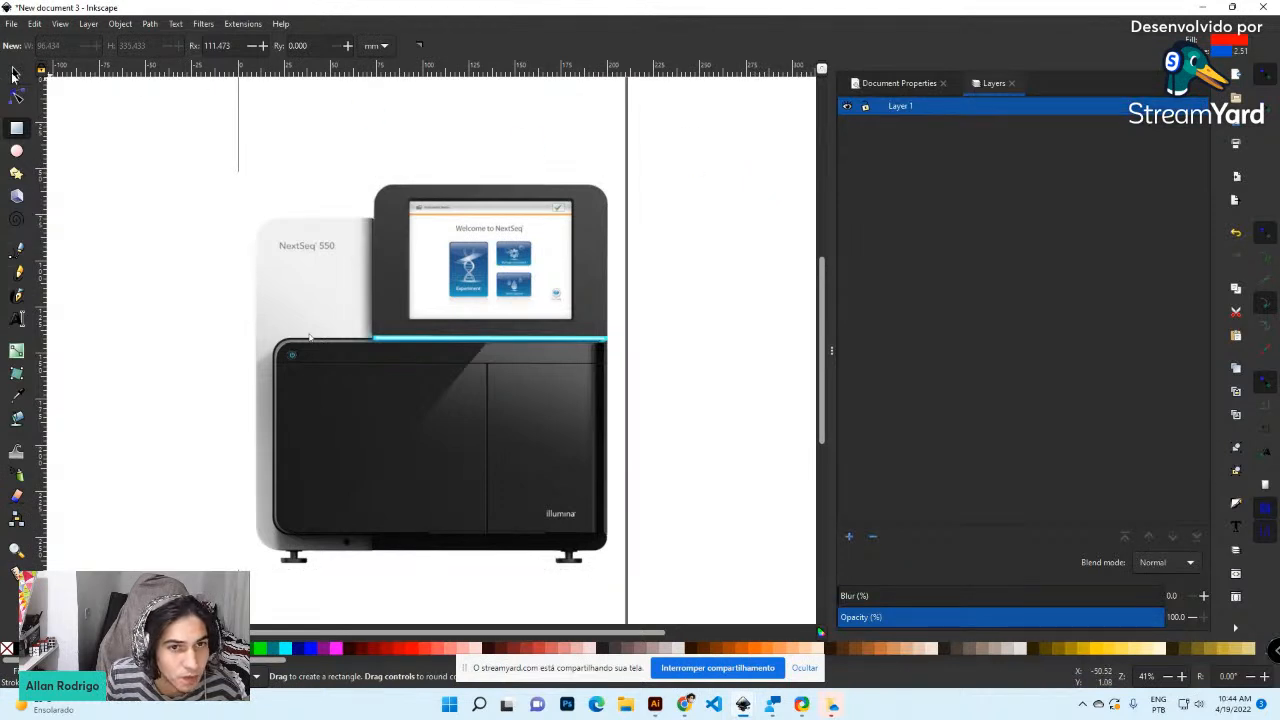
Rename the layer Layer 1 that holds the NextSeq 550 image as FOTO
left_click(15, 74)
double_click(898, 107)
key("BackSpace")
key("ctrl+a")
type("FOTO")
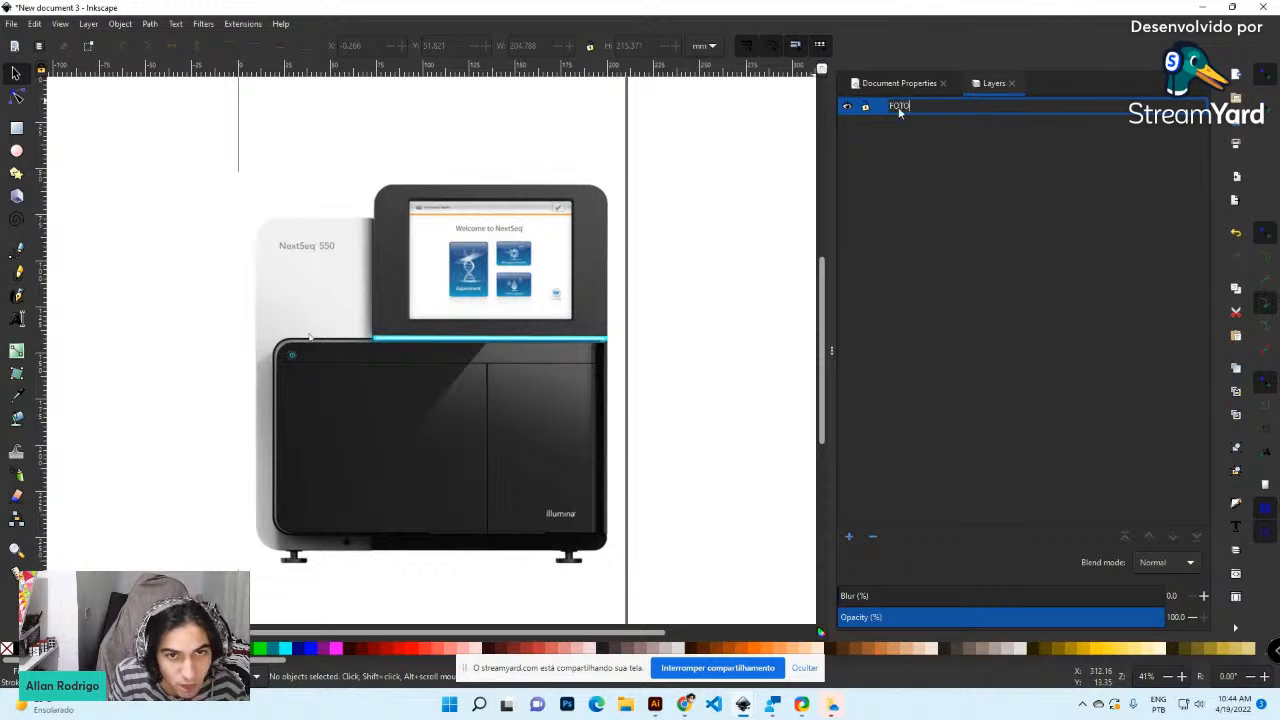
key("Return")
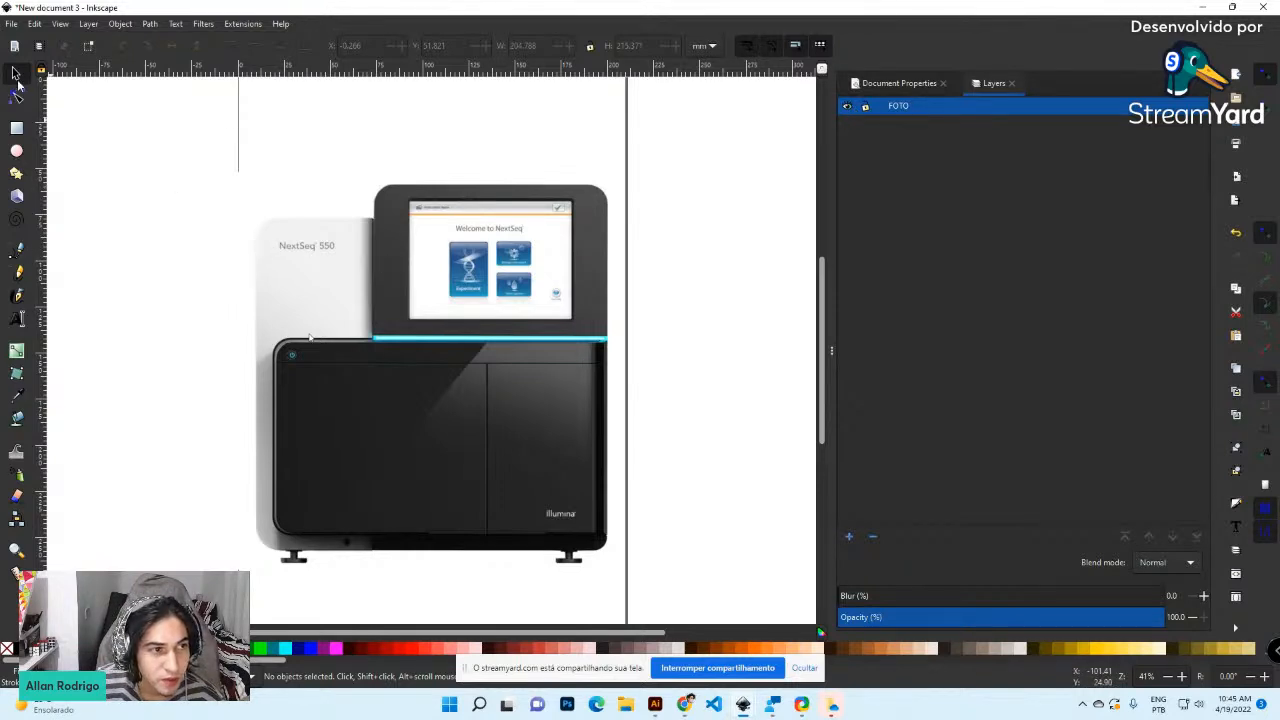
Move the NextSeq 550 image horizontally within the page to about X 2.621, Y 51.821 mm
left_click(281, 224)
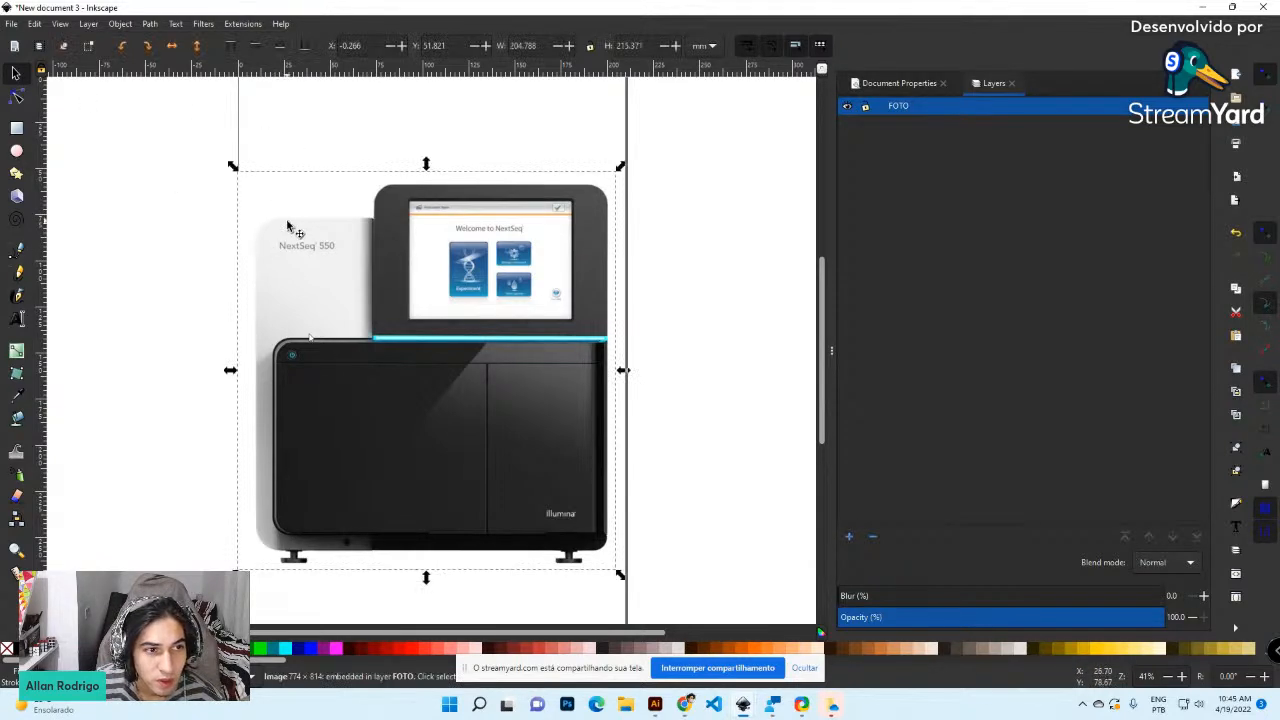
left_click_drag(296, 234, 304, 234)
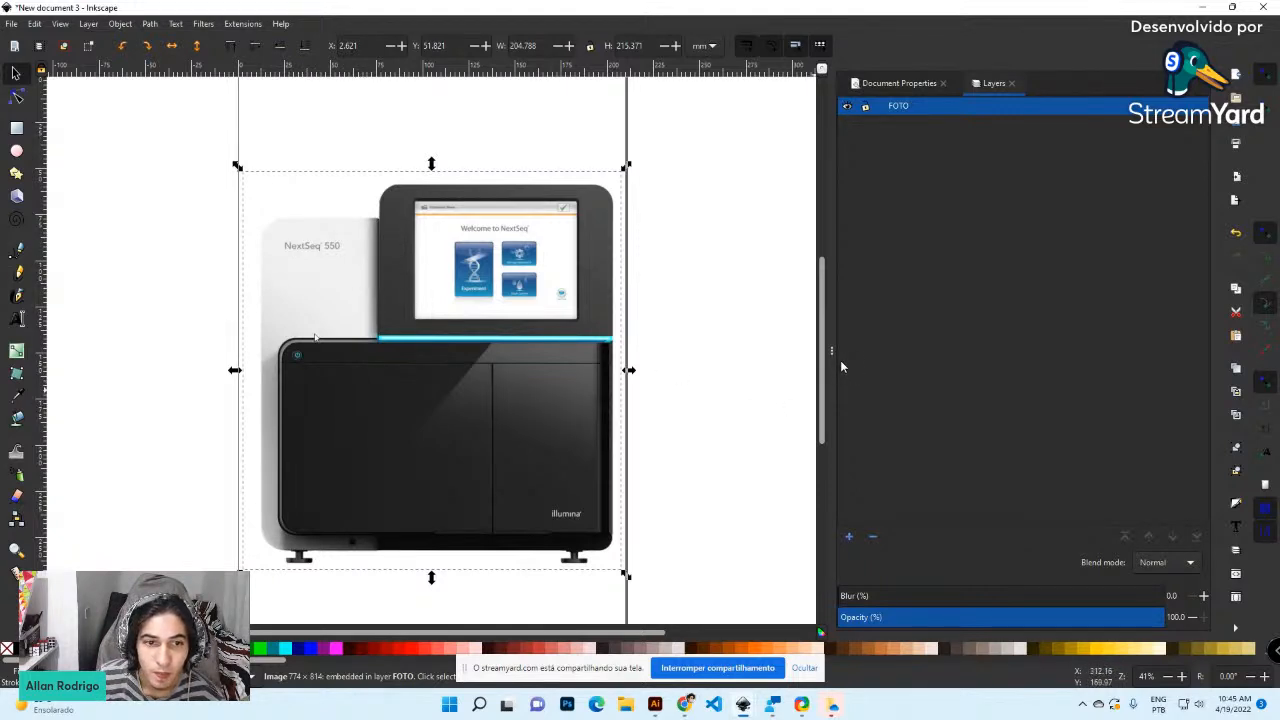
left_click_drag(830, 360, 937, 365)
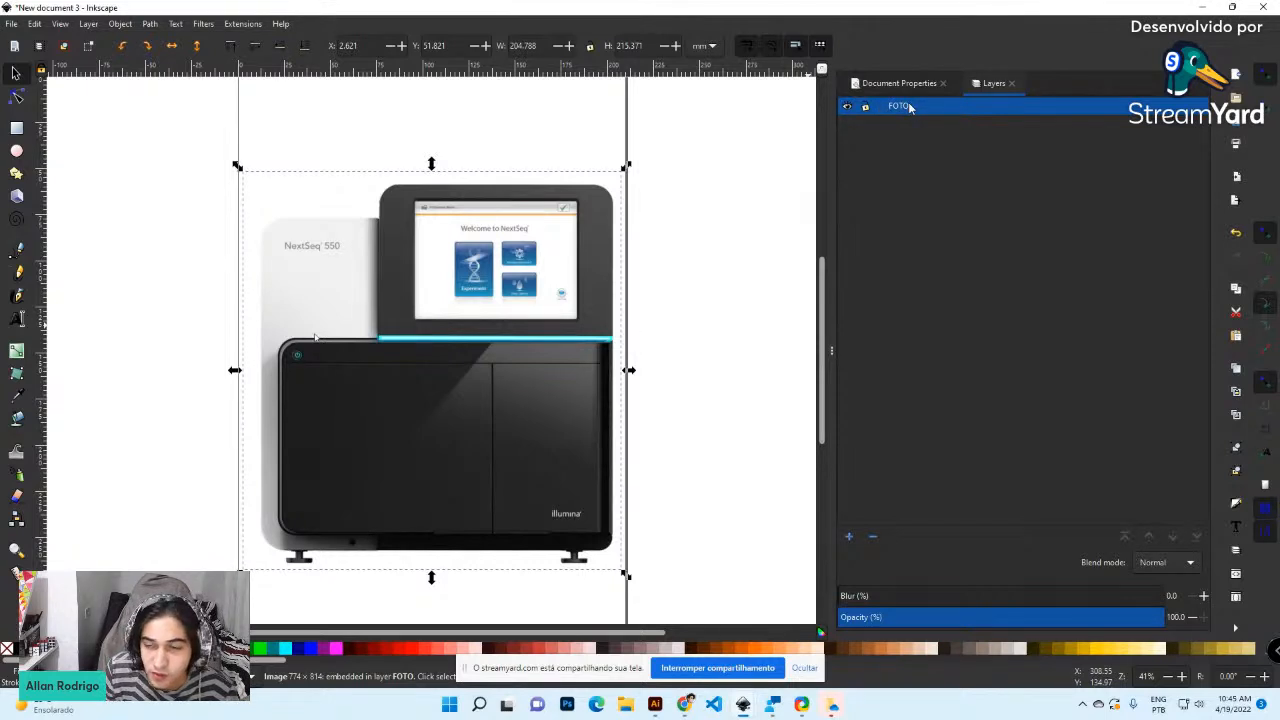
Create a new layer named DRAWNING above the FOTO layer
left_click(848, 537)
type("DRAWNING")
key("Return")
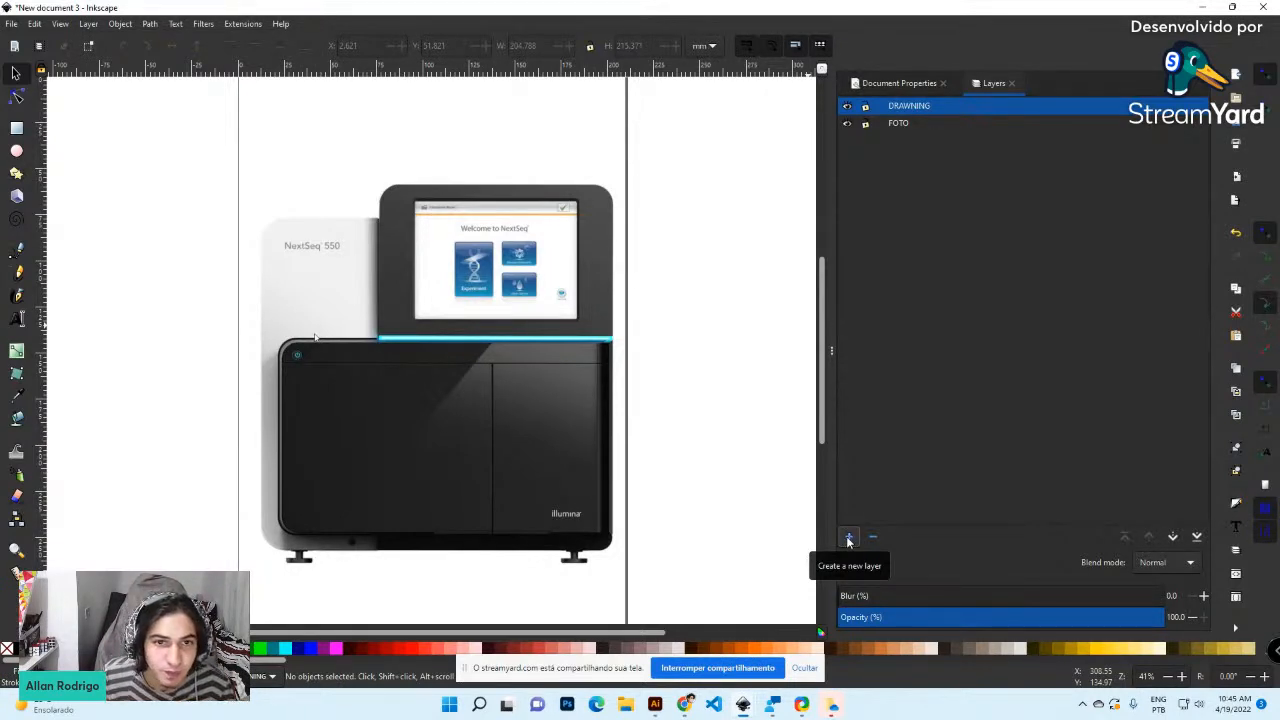
Hide the FOTO layer and show it again to demonstrate layer visibility
left_click(847, 123)
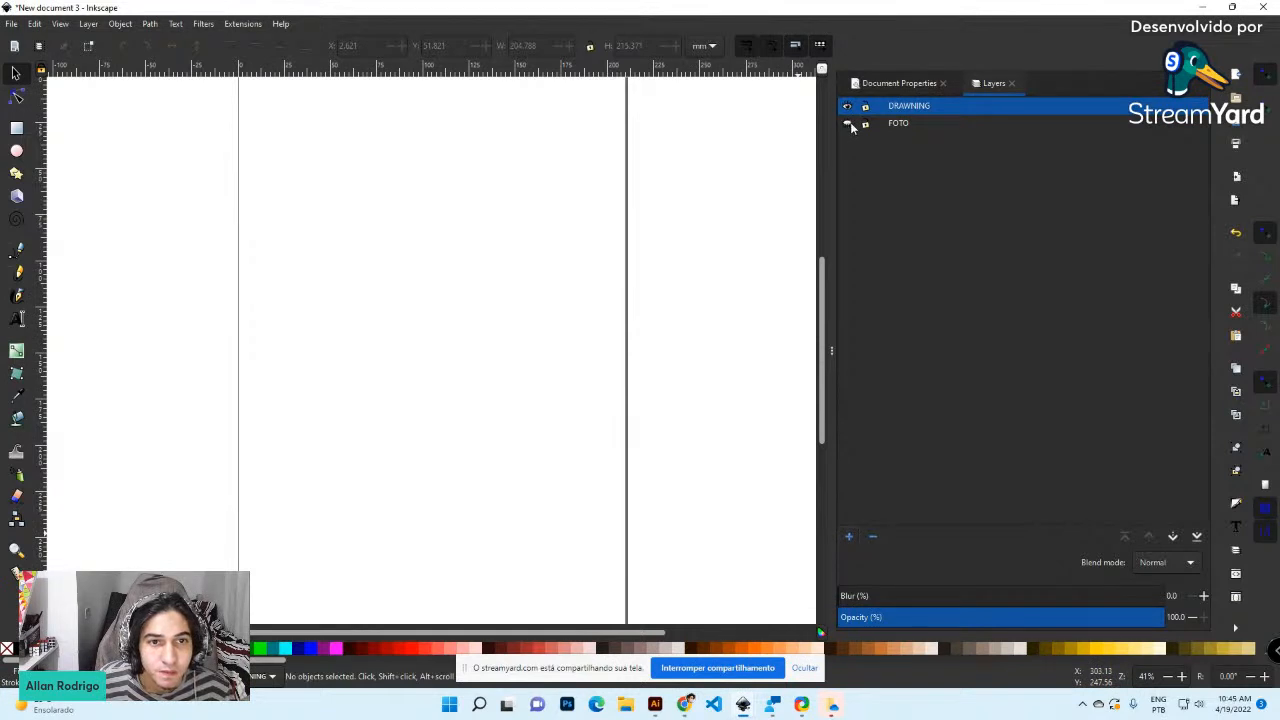
left_click(847, 123)
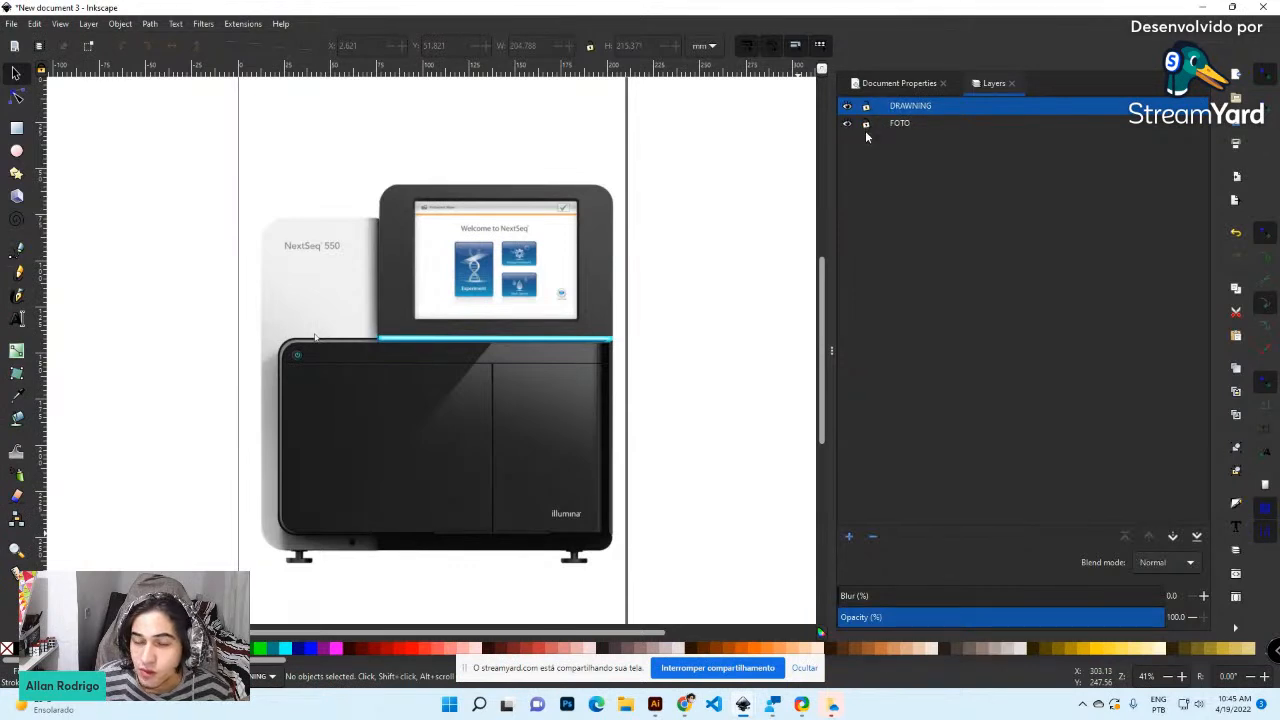
left_click(310, 304)
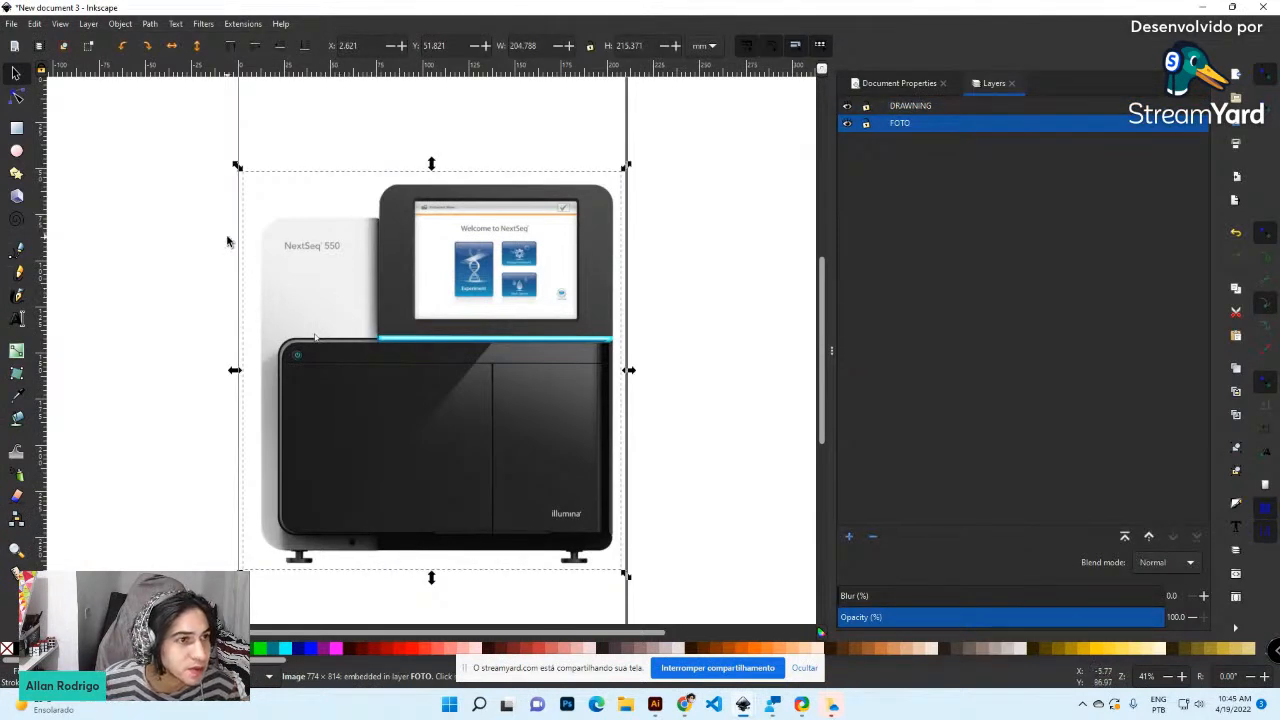
right_click(484, 241)
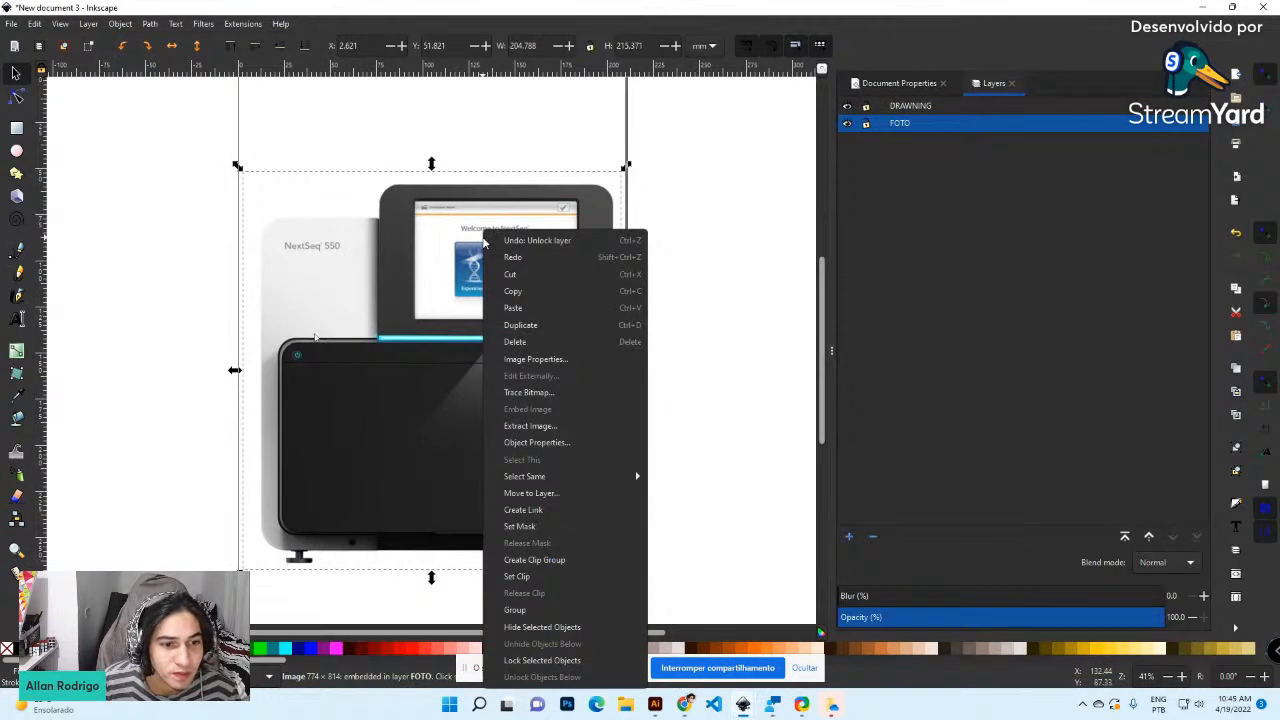
left_click(388, 236)
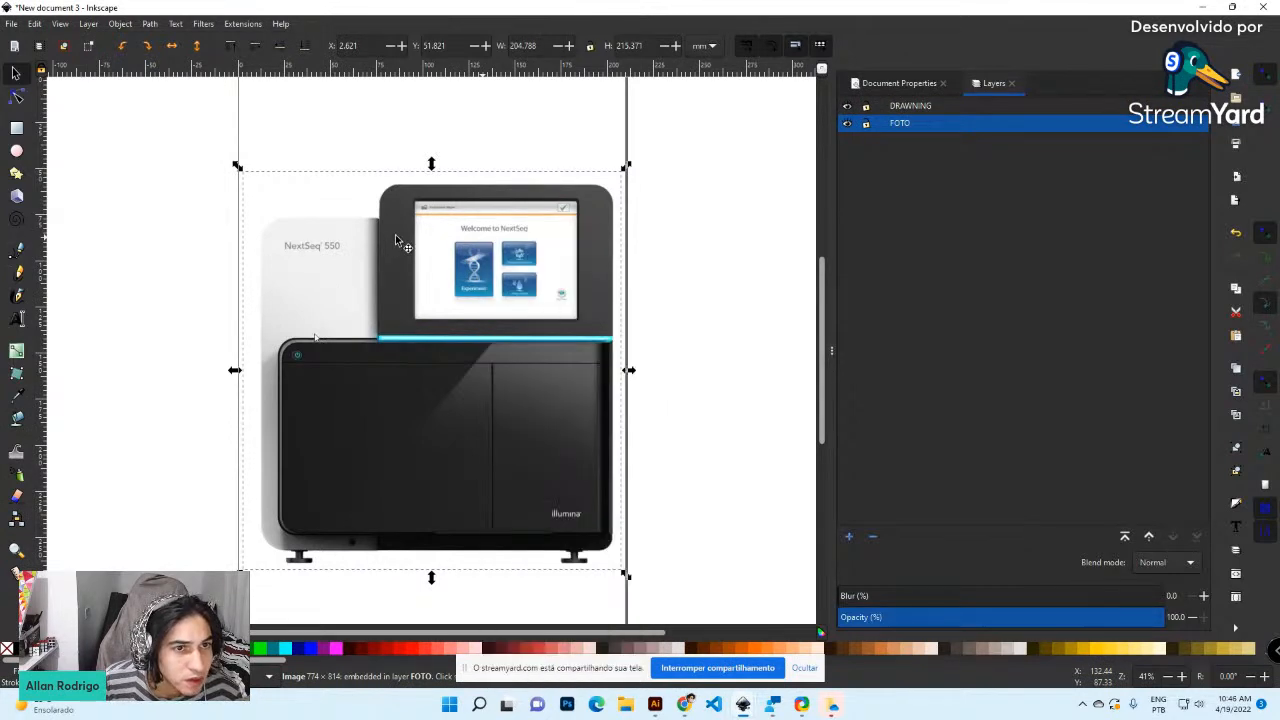
left_click(689, 328)
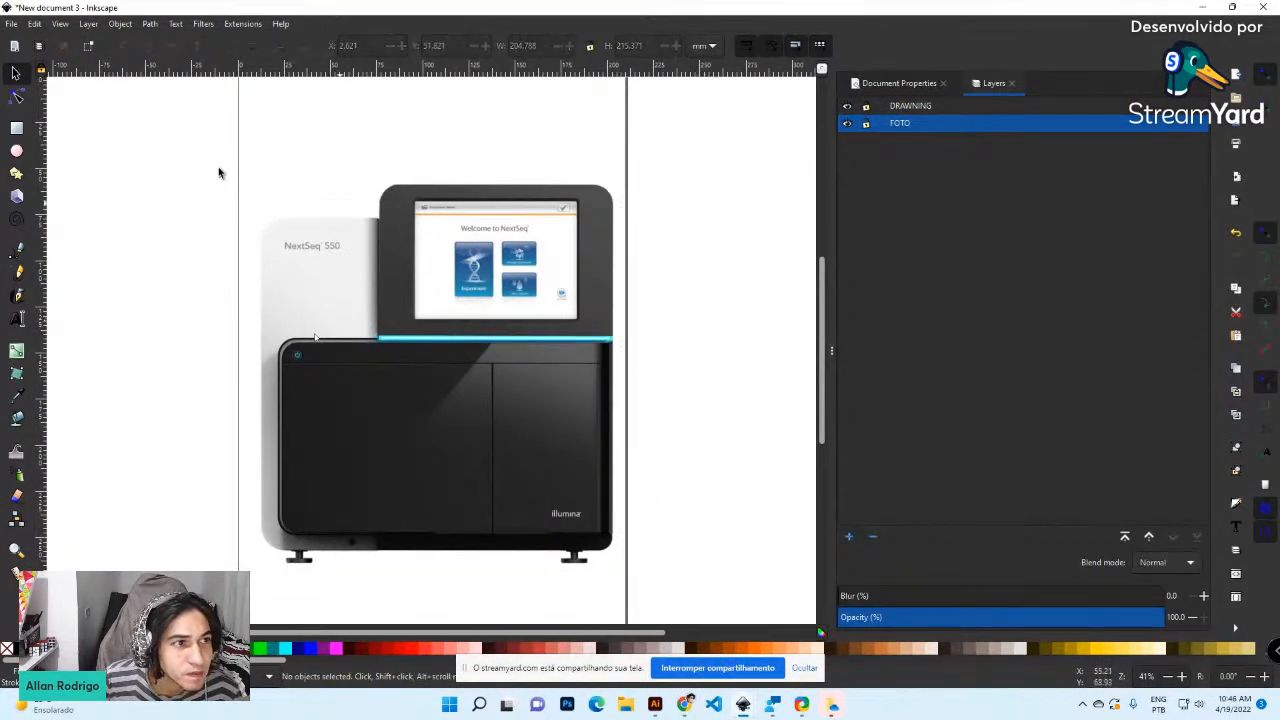
Try covering the NextSeq 550 image with a white-filled rounded rectangle about 311 by 266 mm on the FOTO layer, and delete it
left_click(16, 128)
left_click_drag(155, 111, 729, 604)
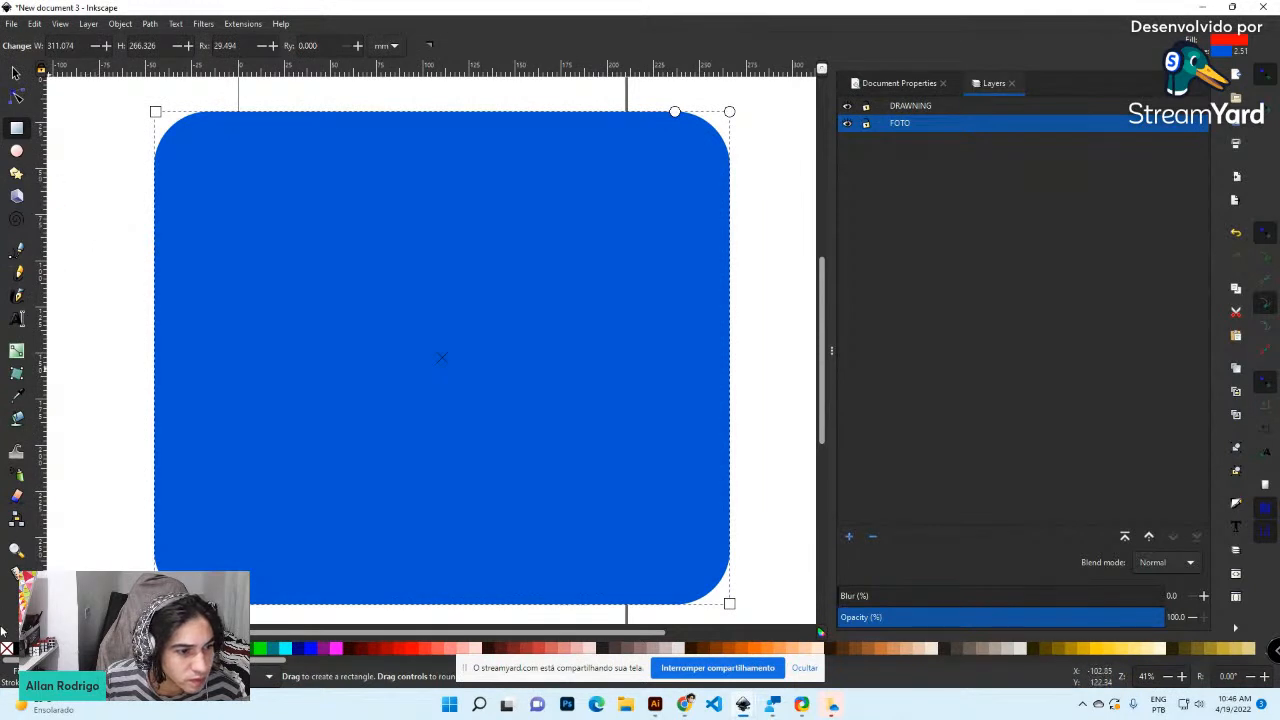
left_click(184, 648)
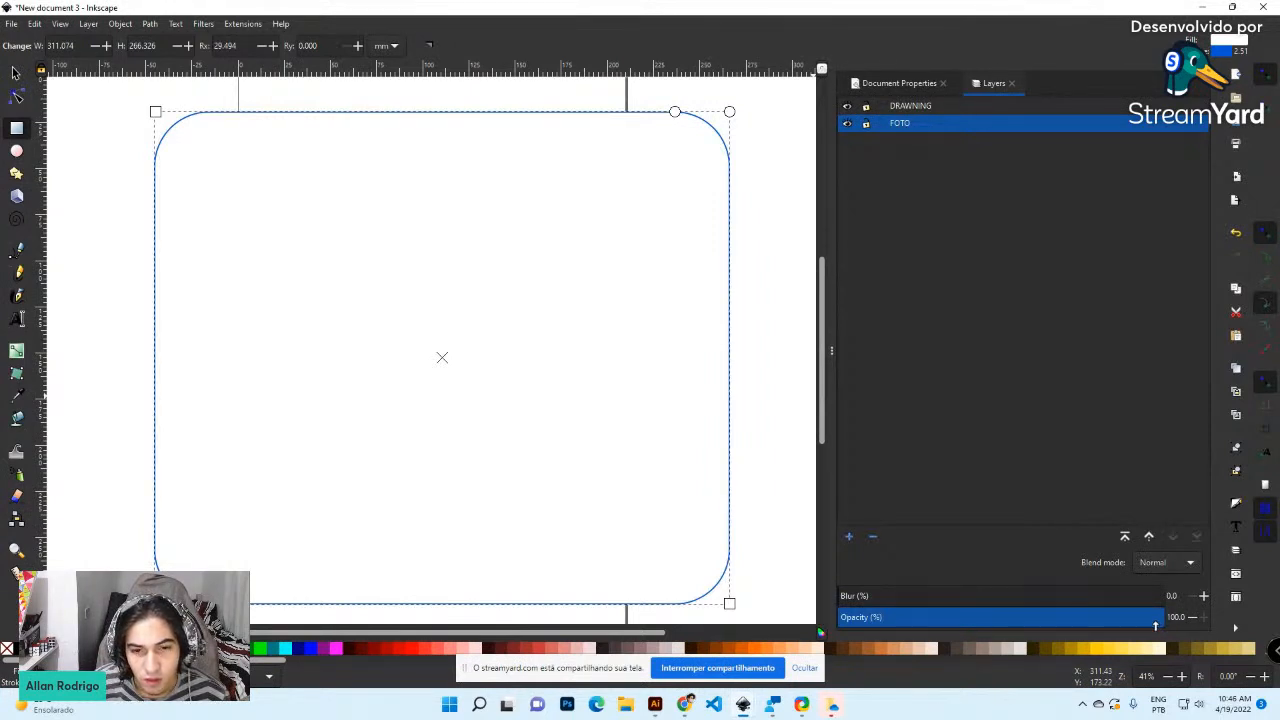
key("Delete")
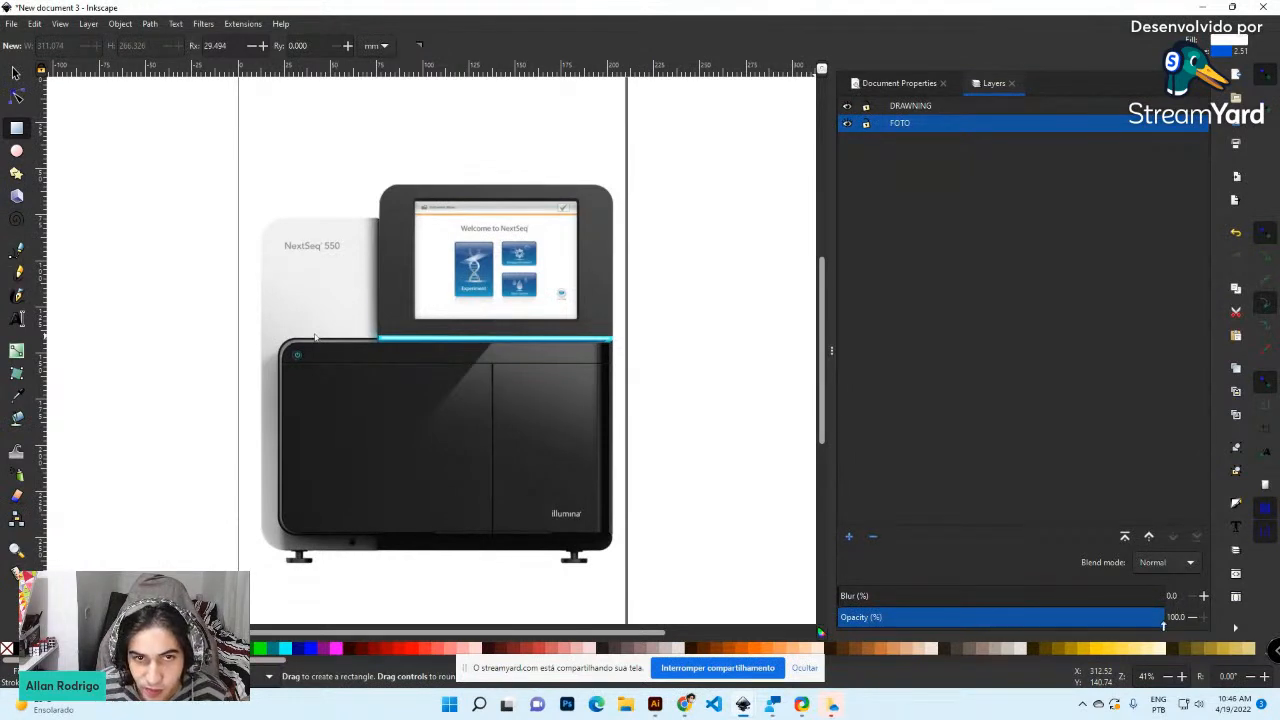
Lower the FOTO layer's opacity to 43.9% and make DRAWNING the active layer
left_click_drag(1157, 627, 981, 648)
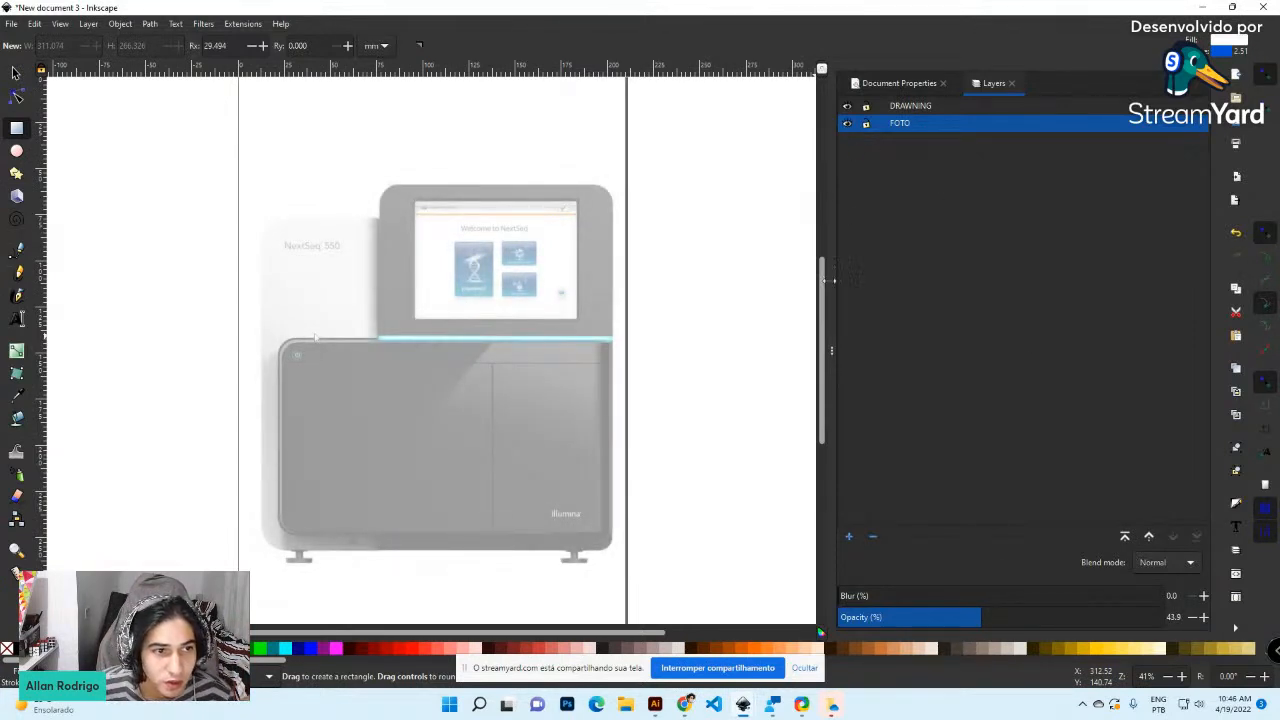
left_click(924, 107)
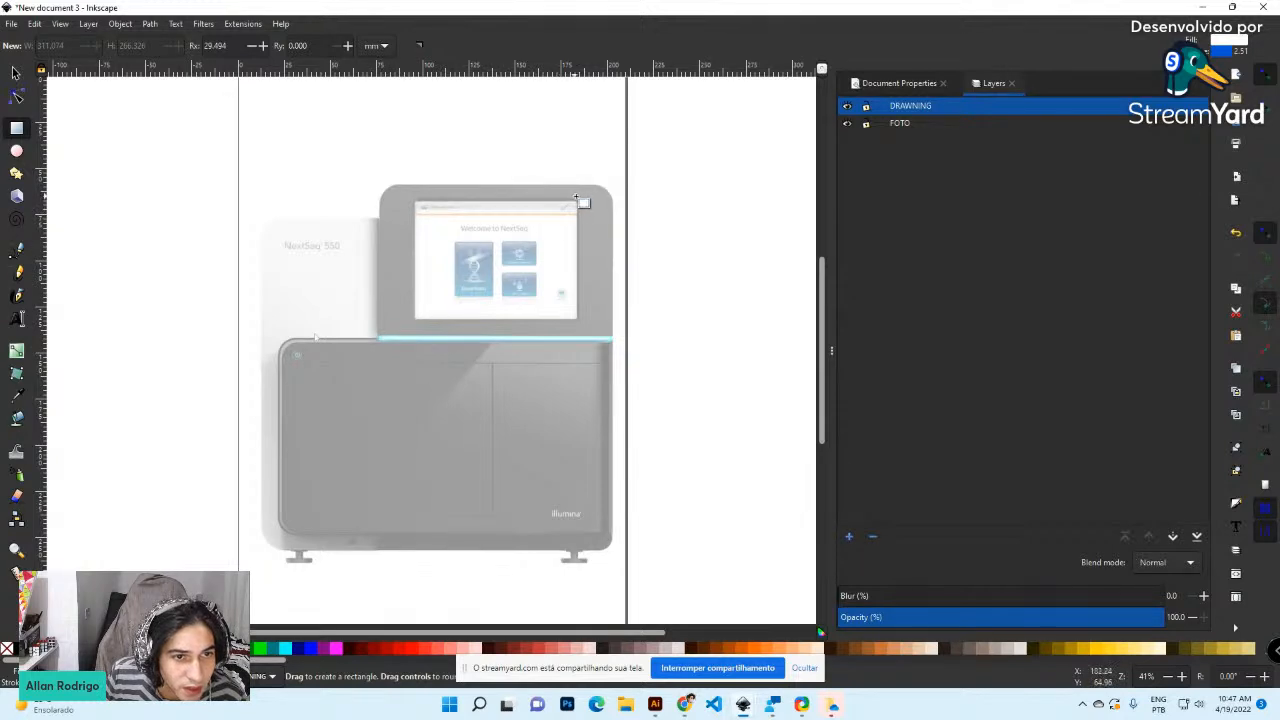
Draw a rectangle about 128 by 87 mm over the machine's display housing on the DRAWNING layer and remove its corner rounding
left_click_drag(378, 183, 614, 342)
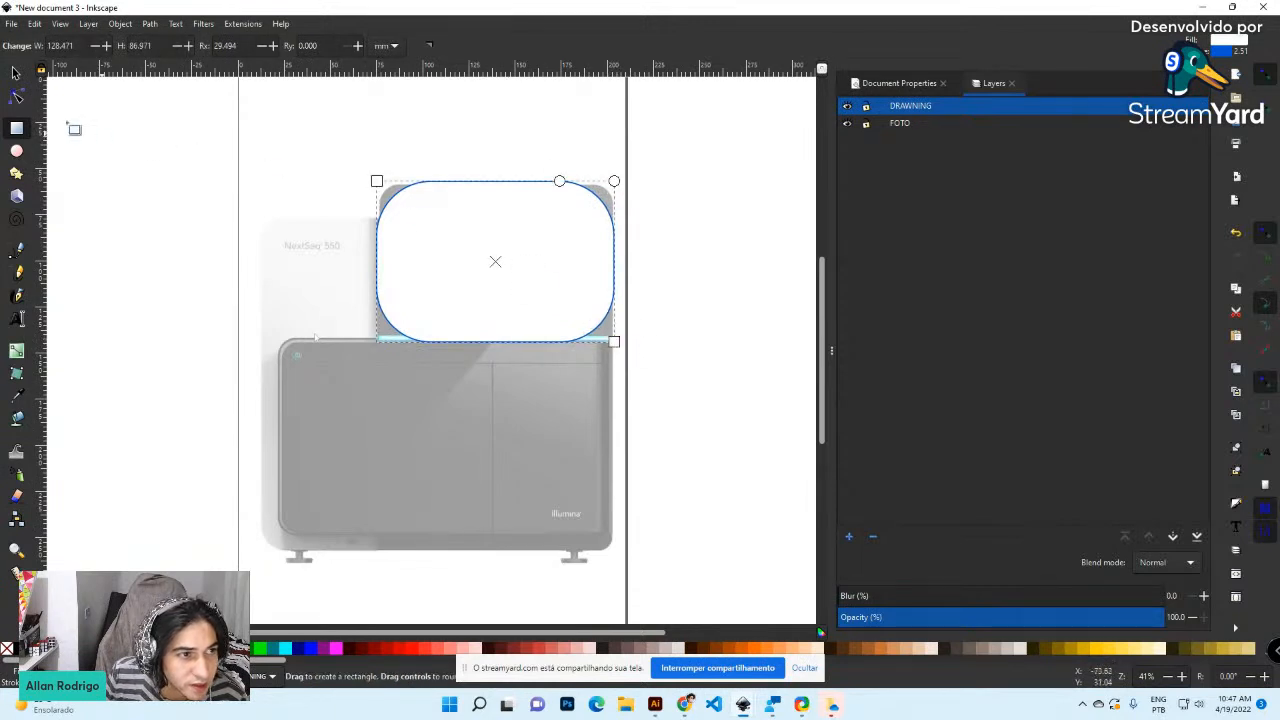
left_click(16, 96)
left_click_drag(560, 181, 614, 182)
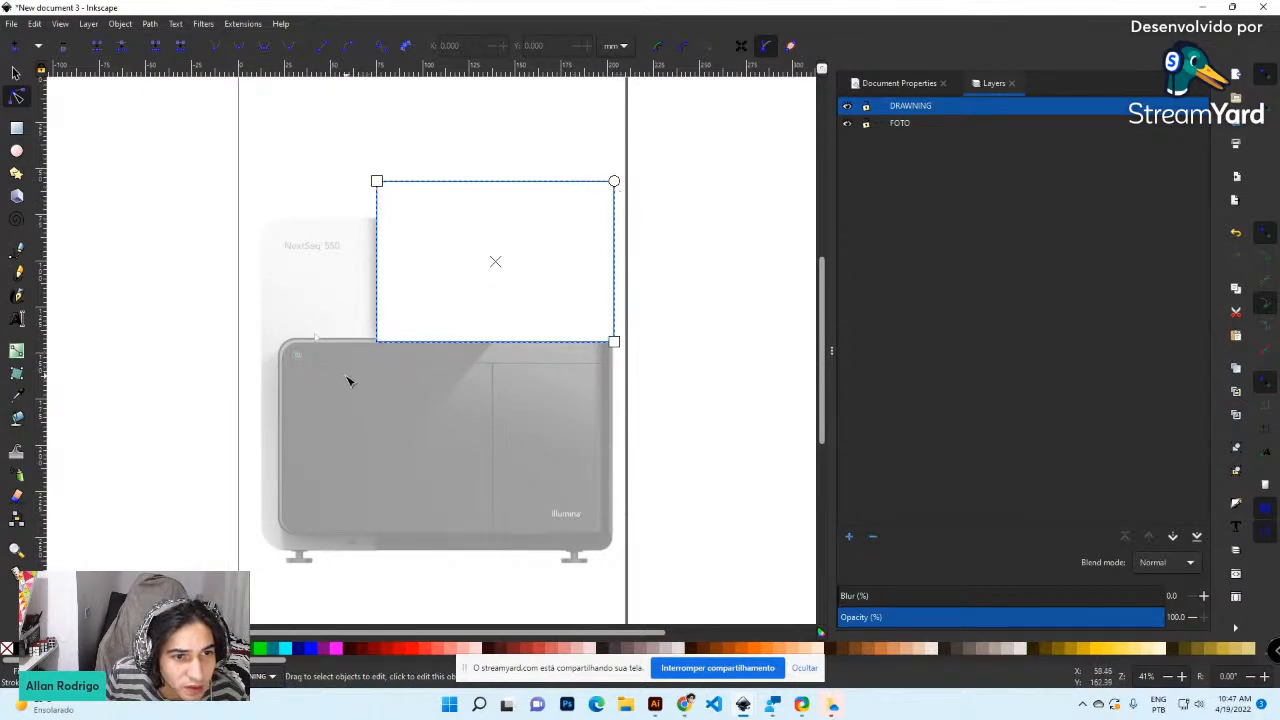
left_click(648, 333)
left_click(612, 345)
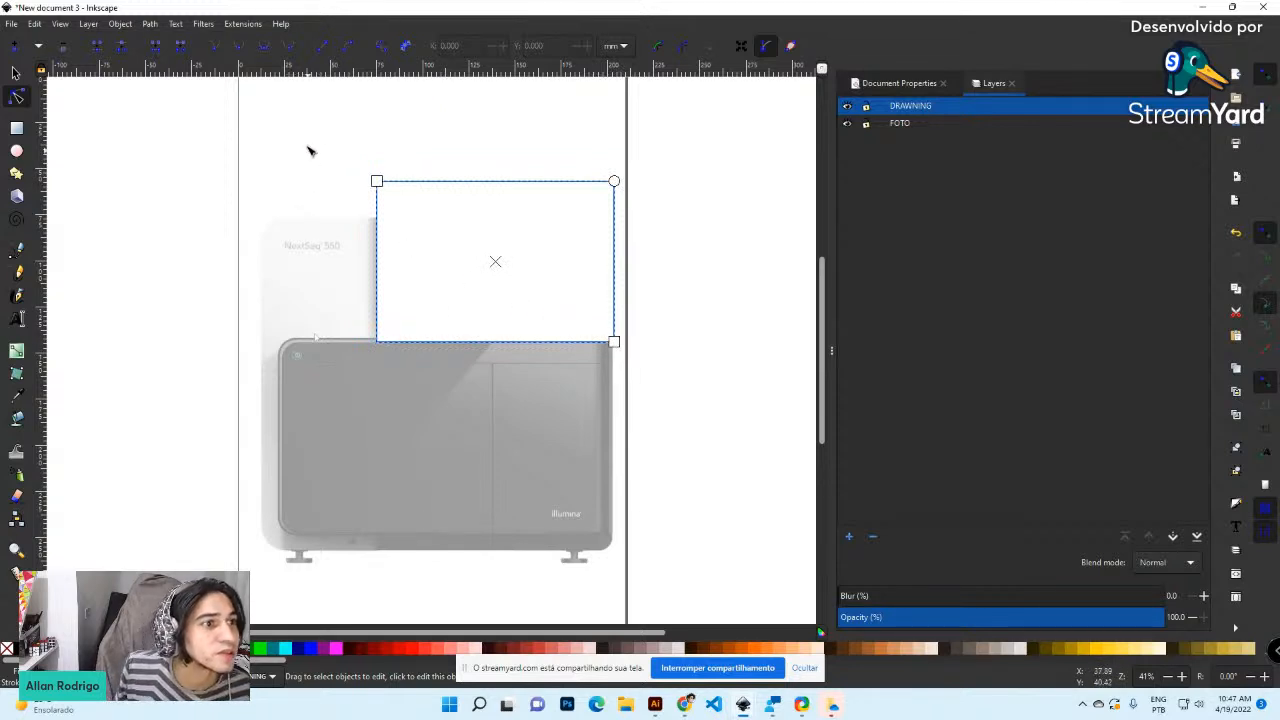
Try a slight corner rounding on the display housing rectangle, and delete the rectangle
left_click_drag(354, 128, 616, 194)
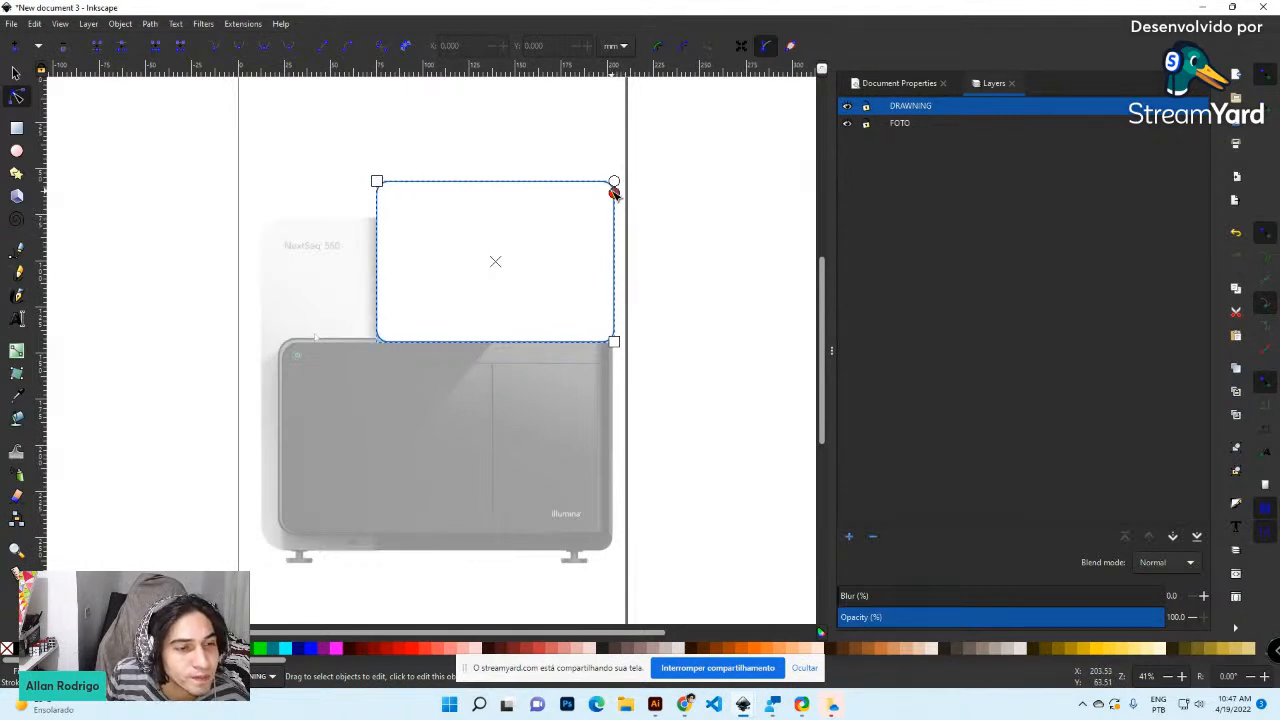
left_click(717, 197)
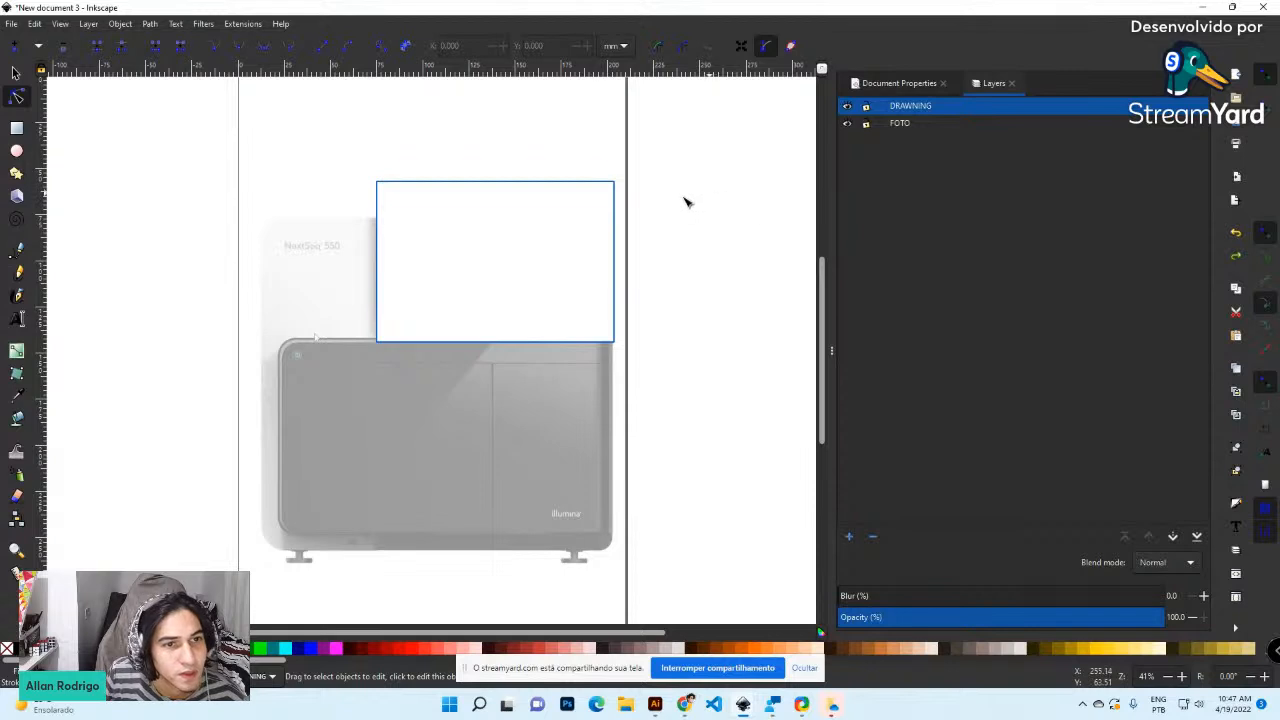
left_click(601, 209)
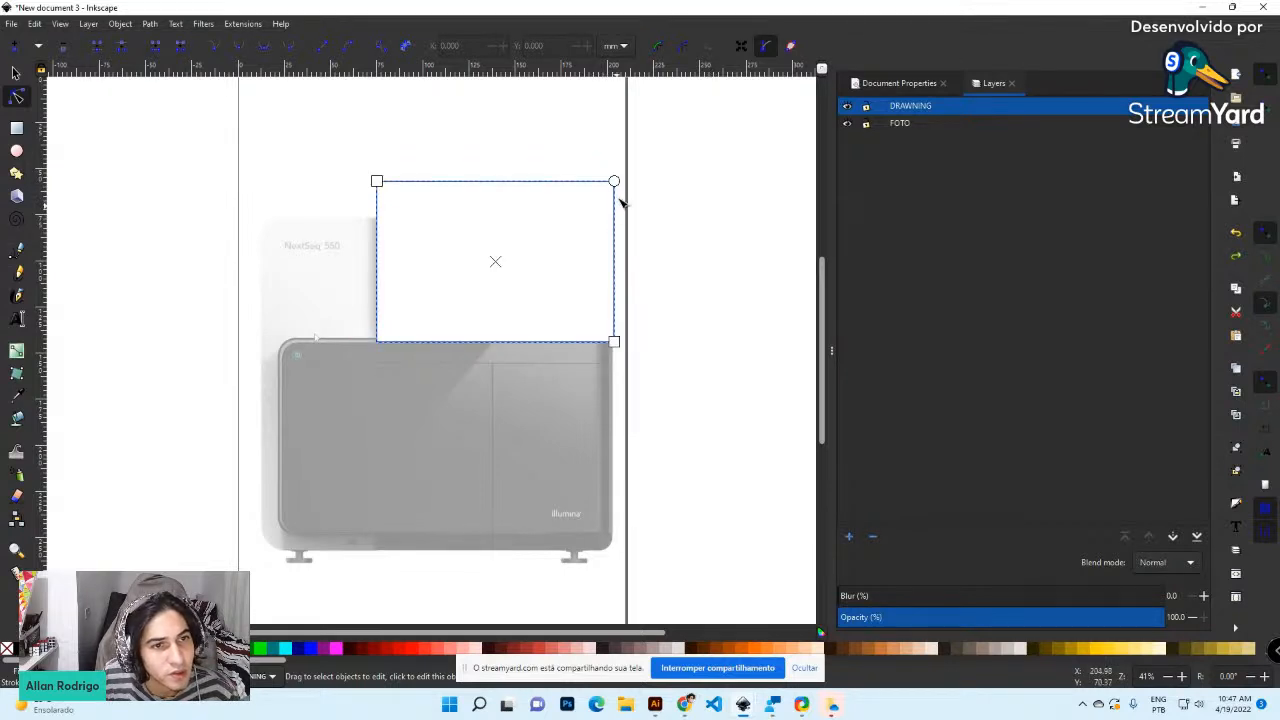
left_click(13, 73)
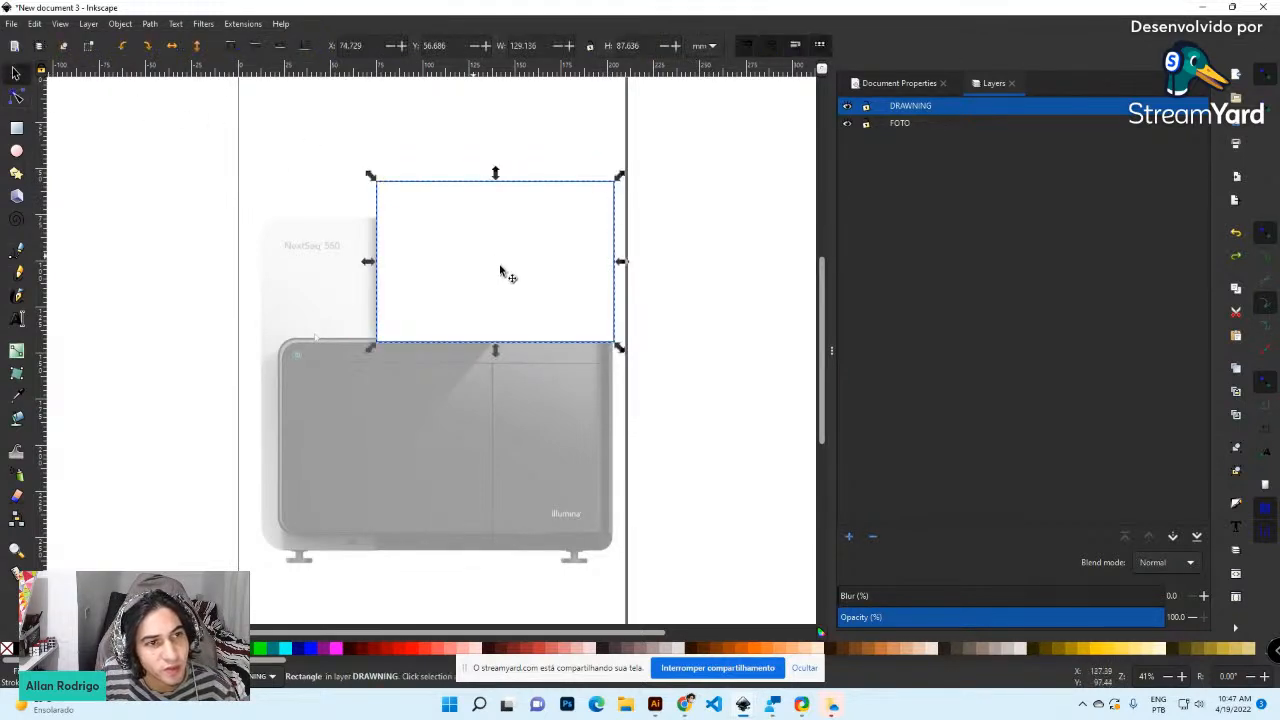
key("Delete")
Draw a white rectangle about 193 by 184 mm over the machine body on the FOTO layer
left_click(263, 200)
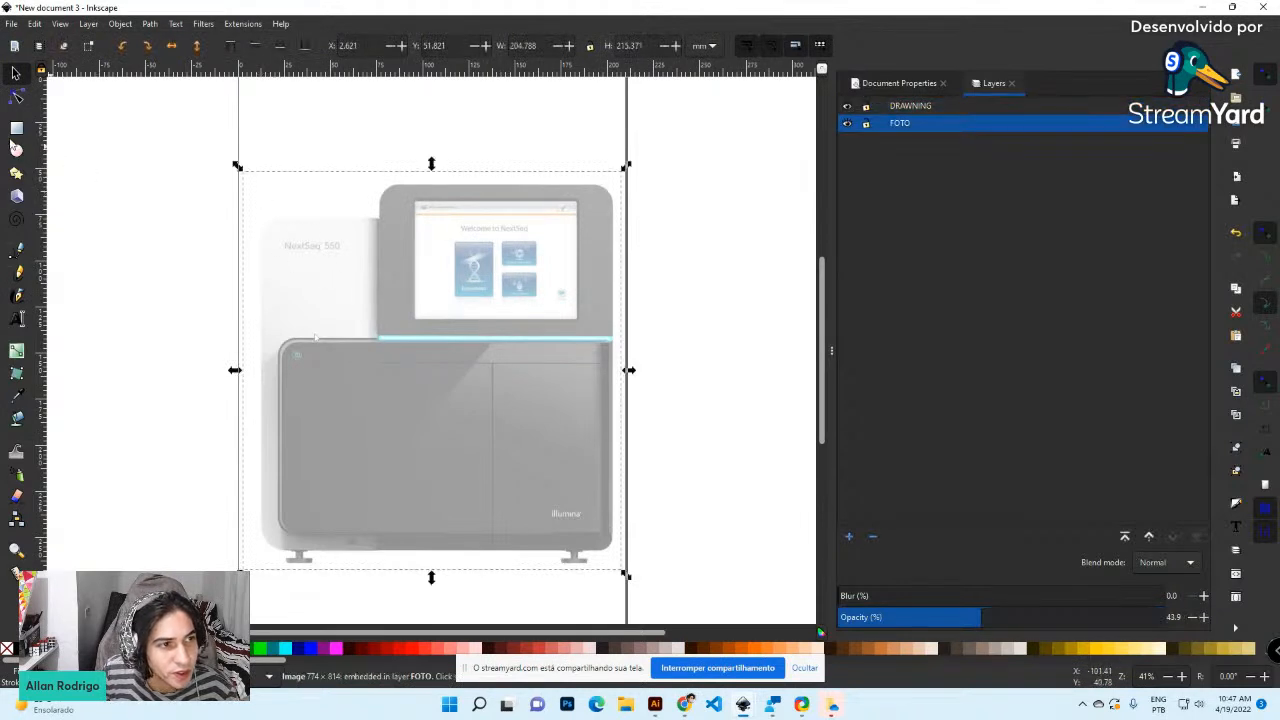
left_click(16, 128)
mouse_move(258, 214)
left_mouse_down()
mouse_move(622, 558)
mouse_move(613, 551)
left_mouse_up()
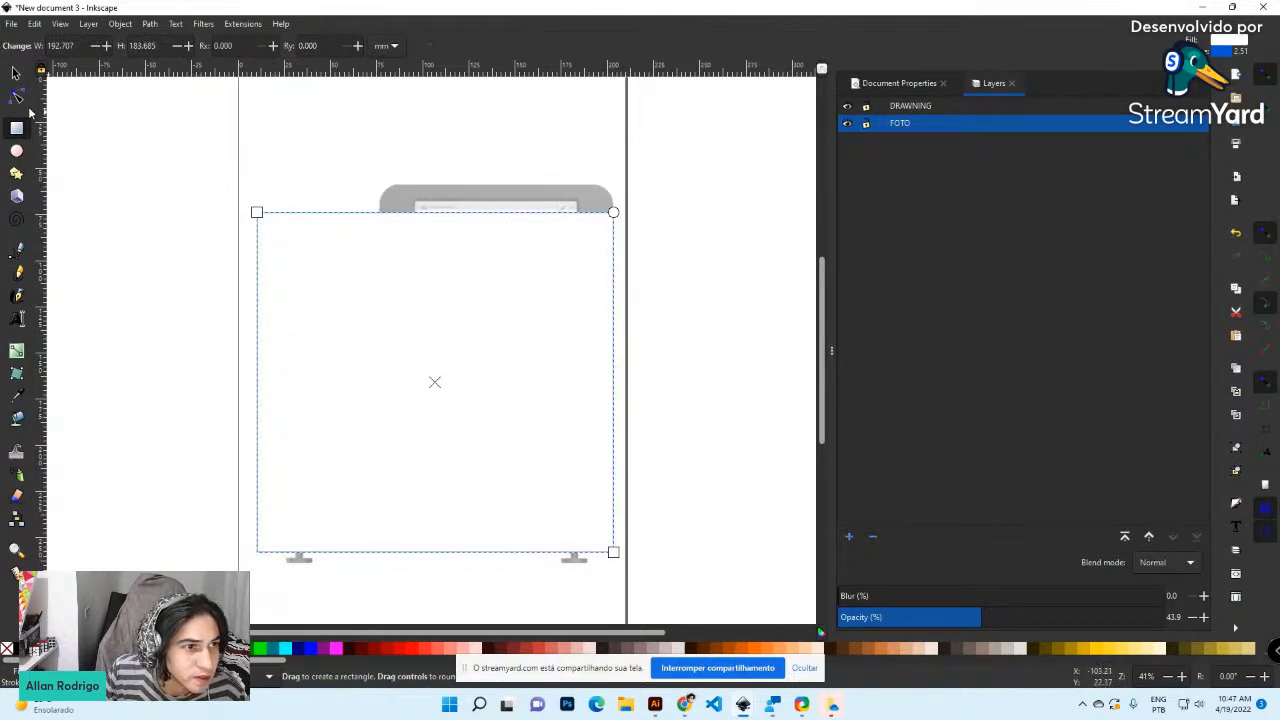
Slightly round the corners of the machine body rectangle with the Node tool
left_click(17, 95)
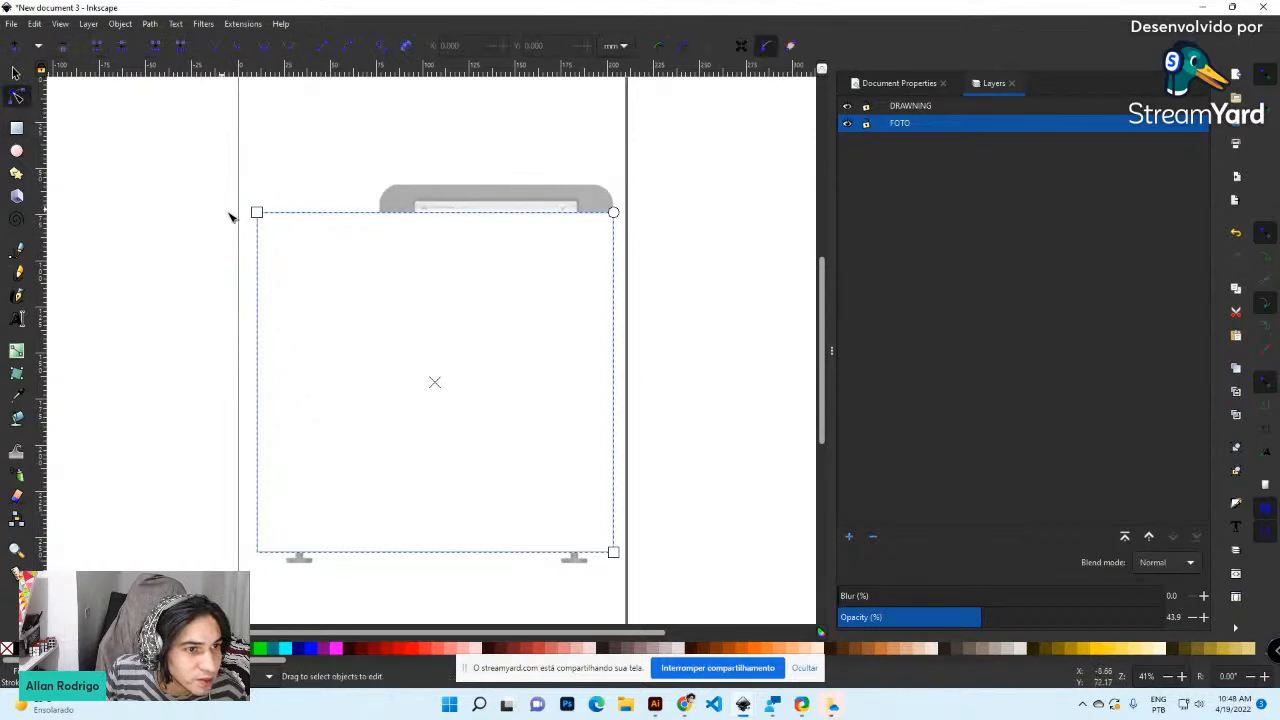
mouse_move(257, 212)
left_mouse_down()
mouse_move(276, 238)
mouse_move(257, 212)
left_mouse_up()
mouse_move(613, 213)
left_mouse_down()
mouse_move(613, 258)
mouse_move(613, 212)
left_mouse_up()
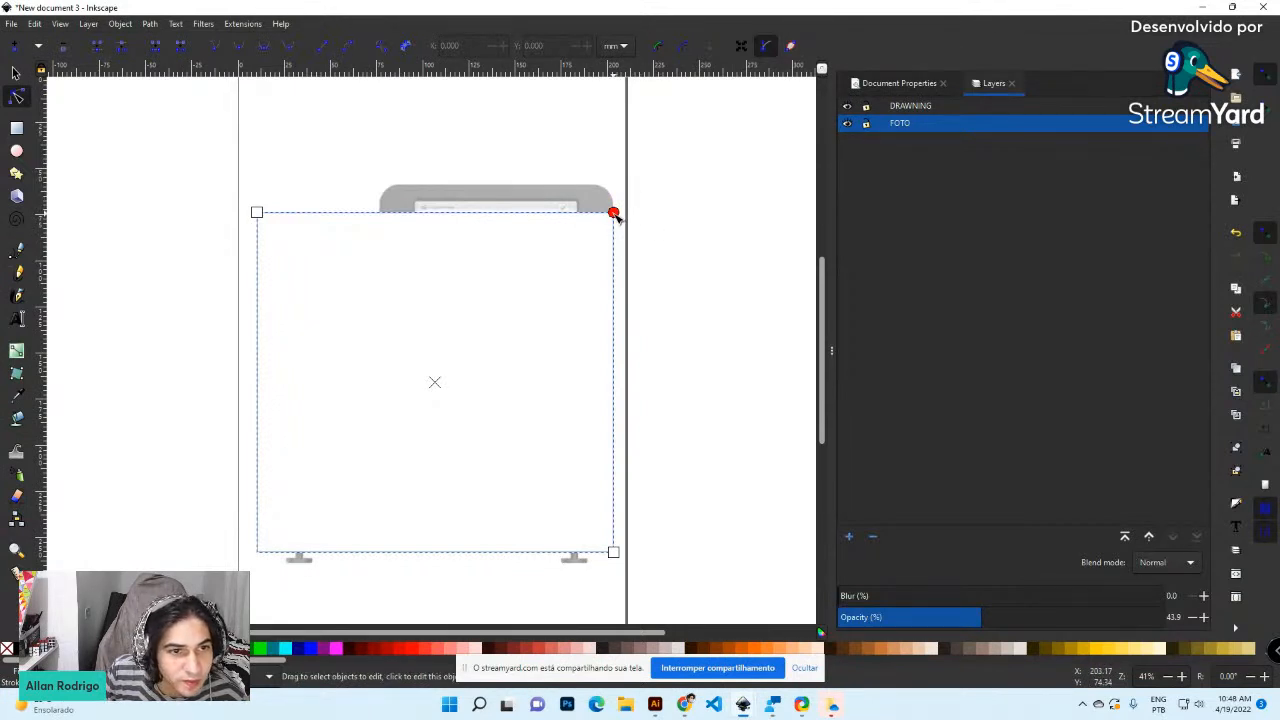
mouse_move(615, 214)
left_mouse_down()
mouse_move(597, 293)
mouse_move(625, 233)
left_mouse_up()
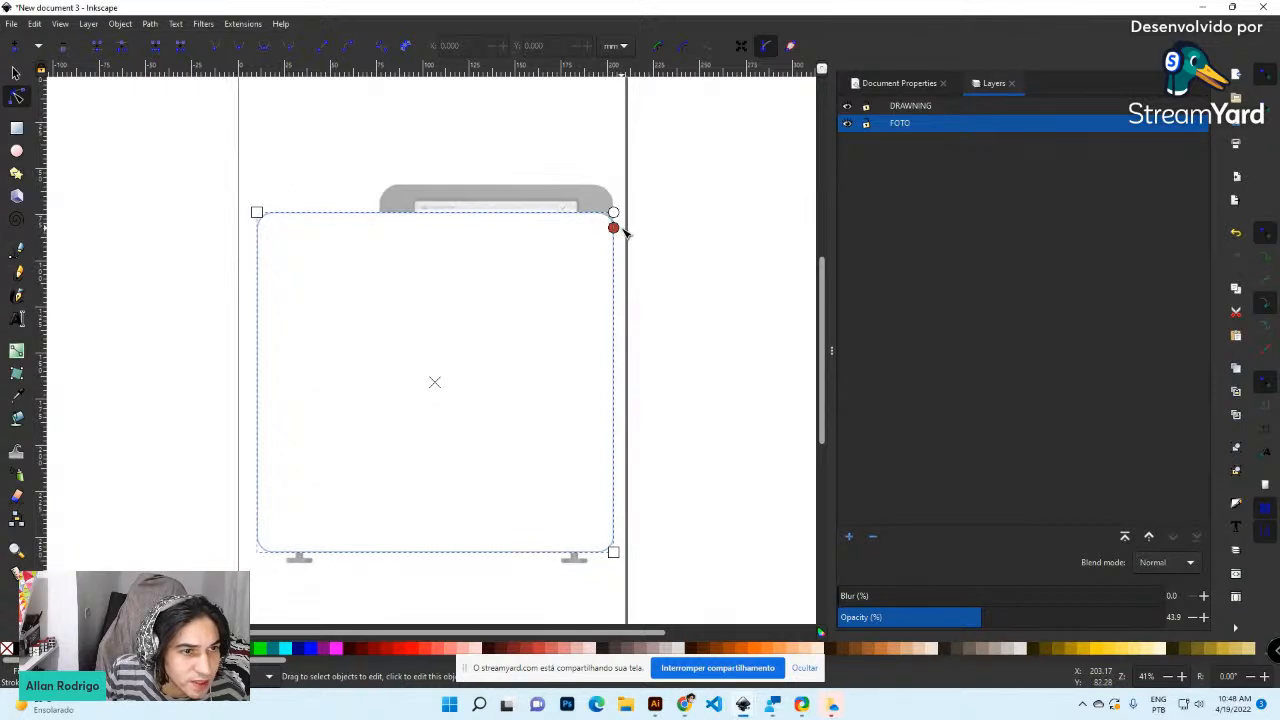
left_click(15, 73)
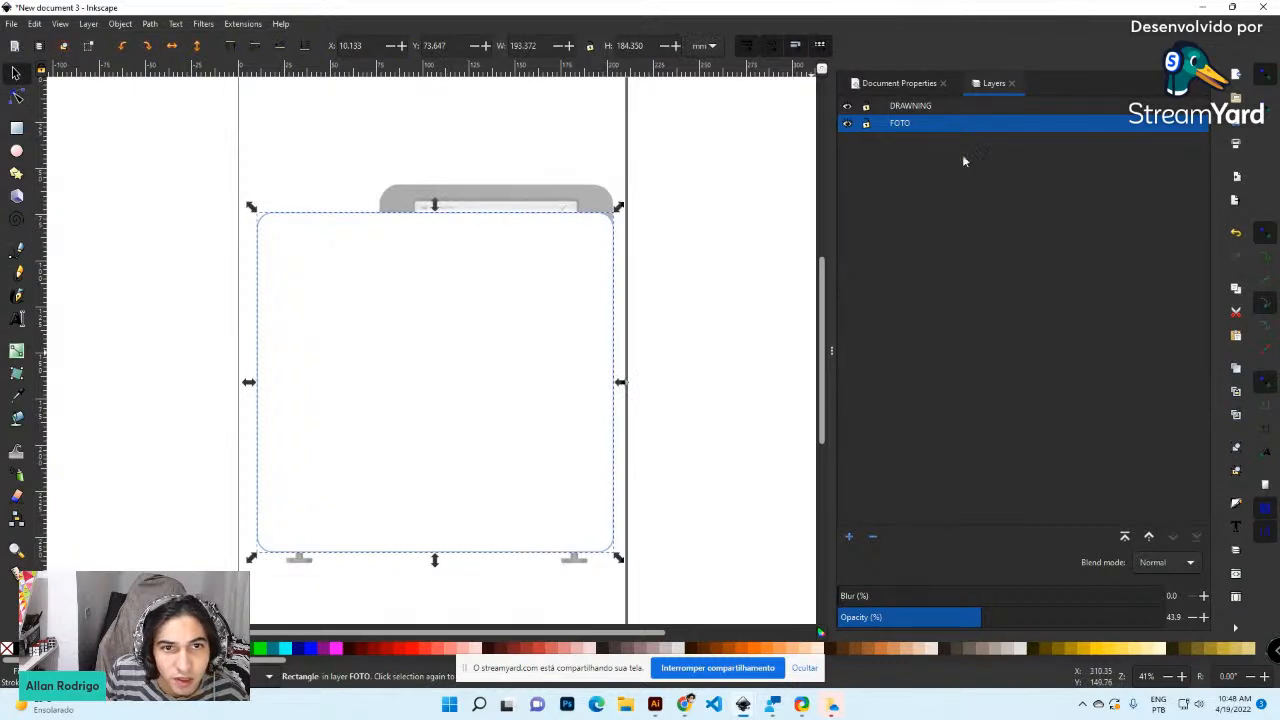
Set the DRAWNING layer's opacity to 48.4%
left_click(949, 106)
left_click_drag(1051, 623, 995, 619)
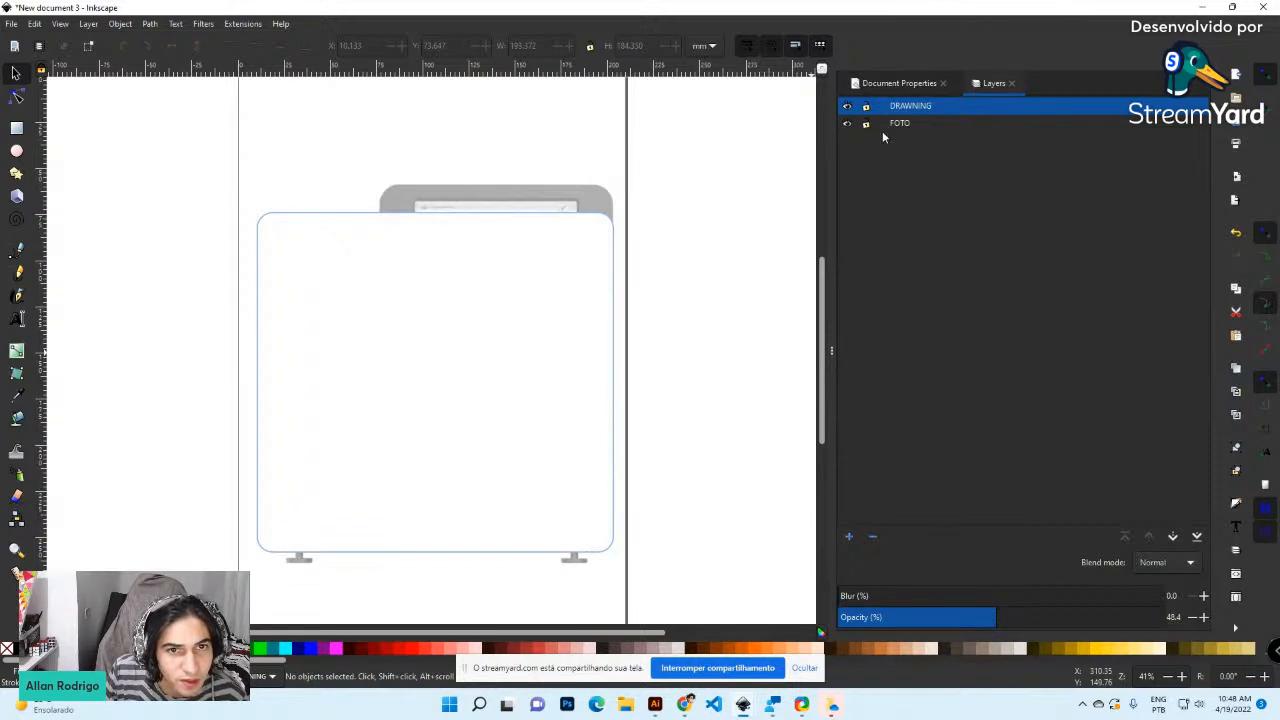
Transfer the rounded body rectangle from FOTO to the same place on the DRAWNING layer, locking the FOTO layer
left_click(408, 324)
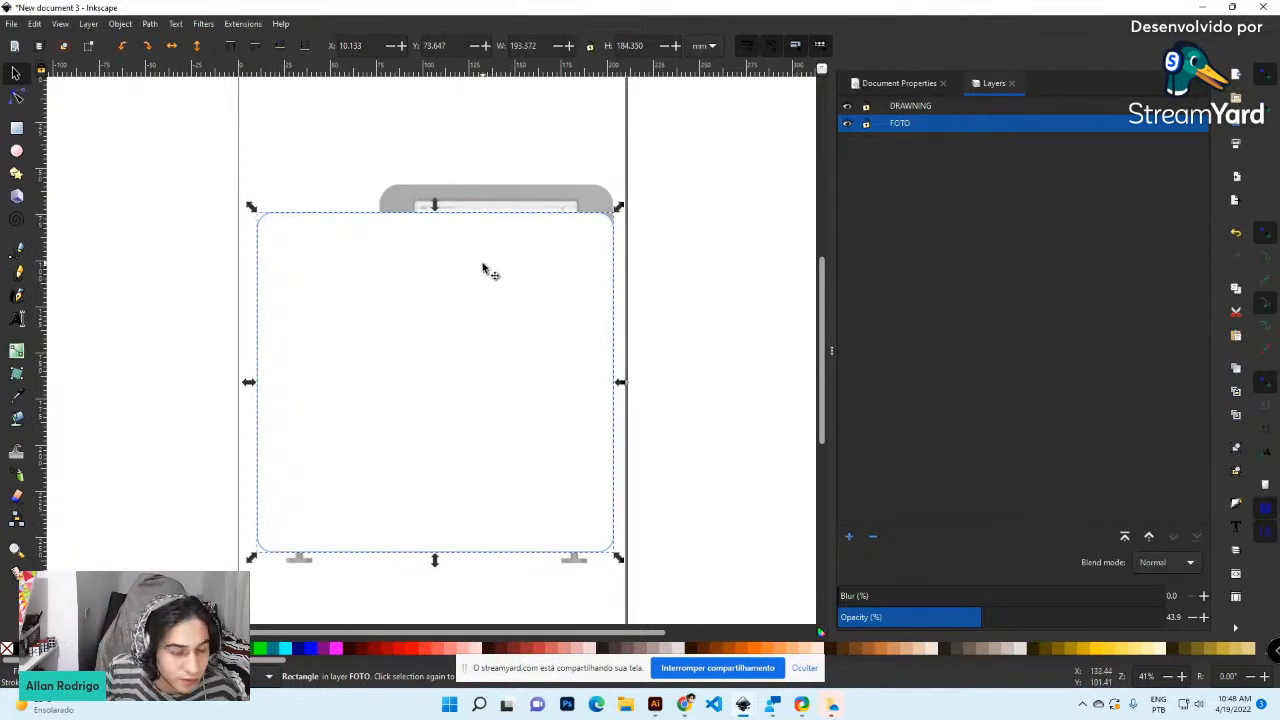
key("Delete")
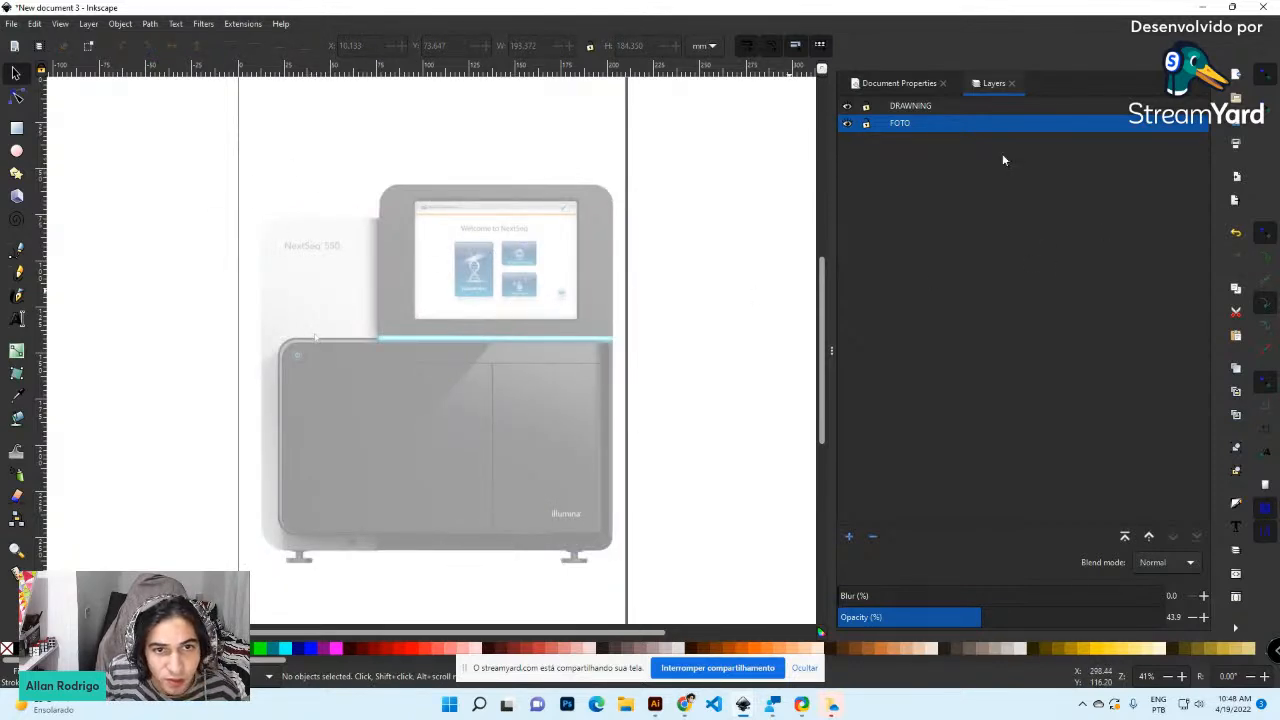
left_click(866, 123)
left_click(934, 106)
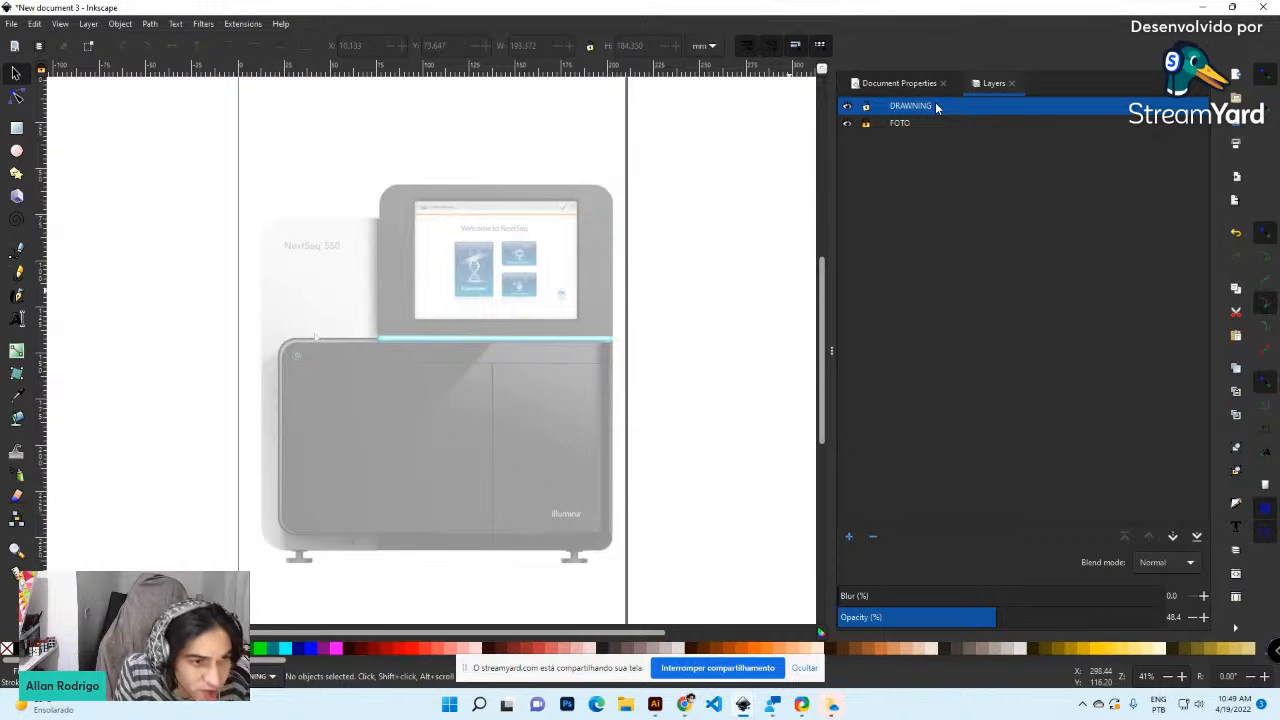
key("ctrl+a")
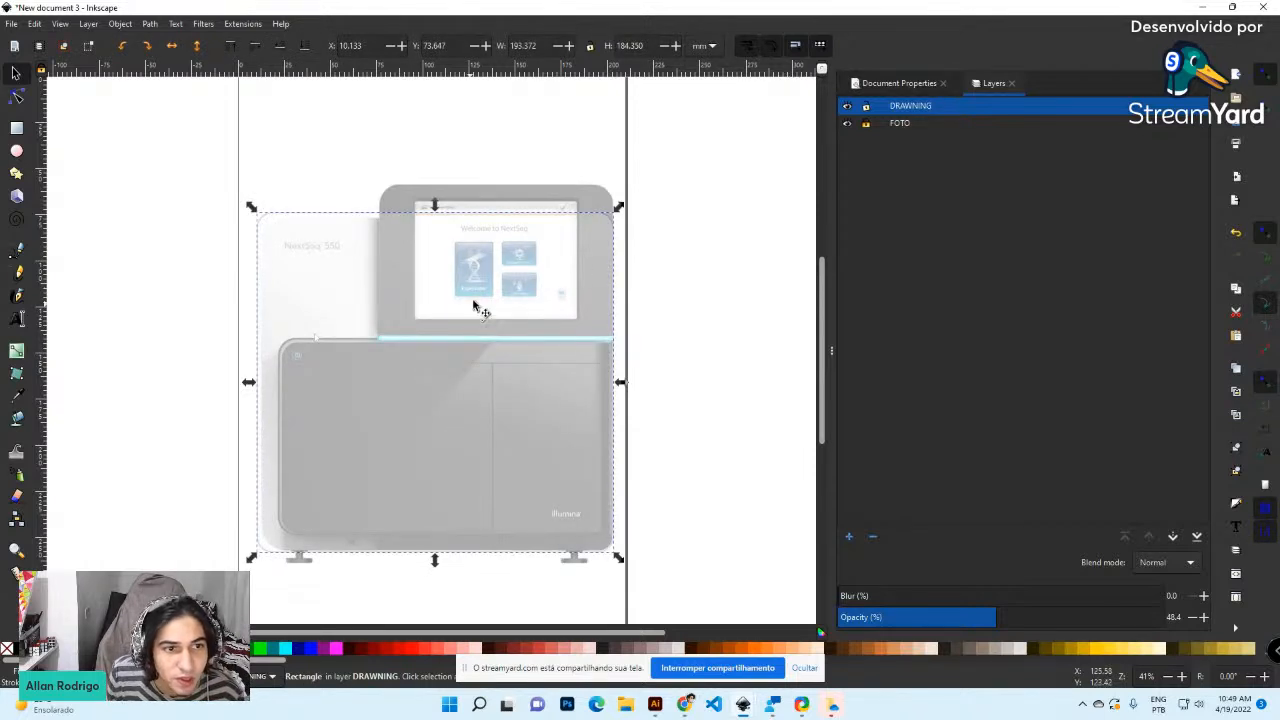
Fill the body rectangle with cyan and set the DRAWNING layer's opacity to 66.7%
left_click(289, 650)
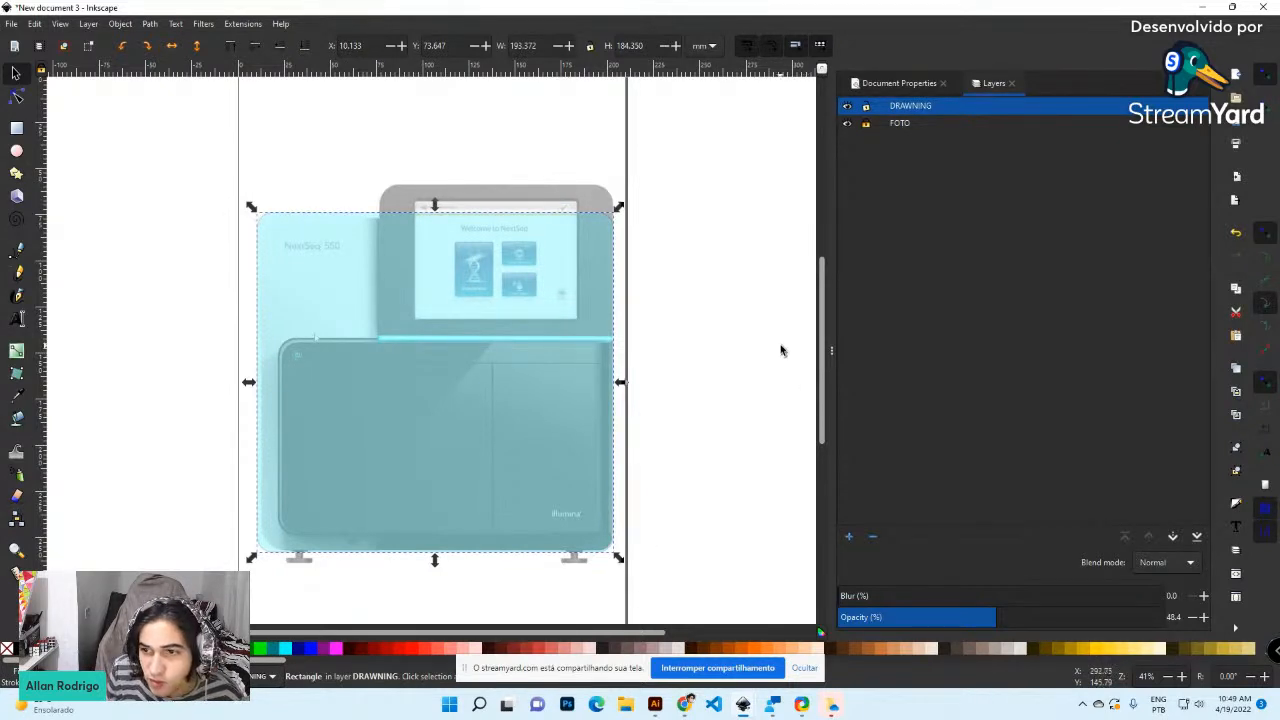
left_click_drag(988, 622, 1056, 640)
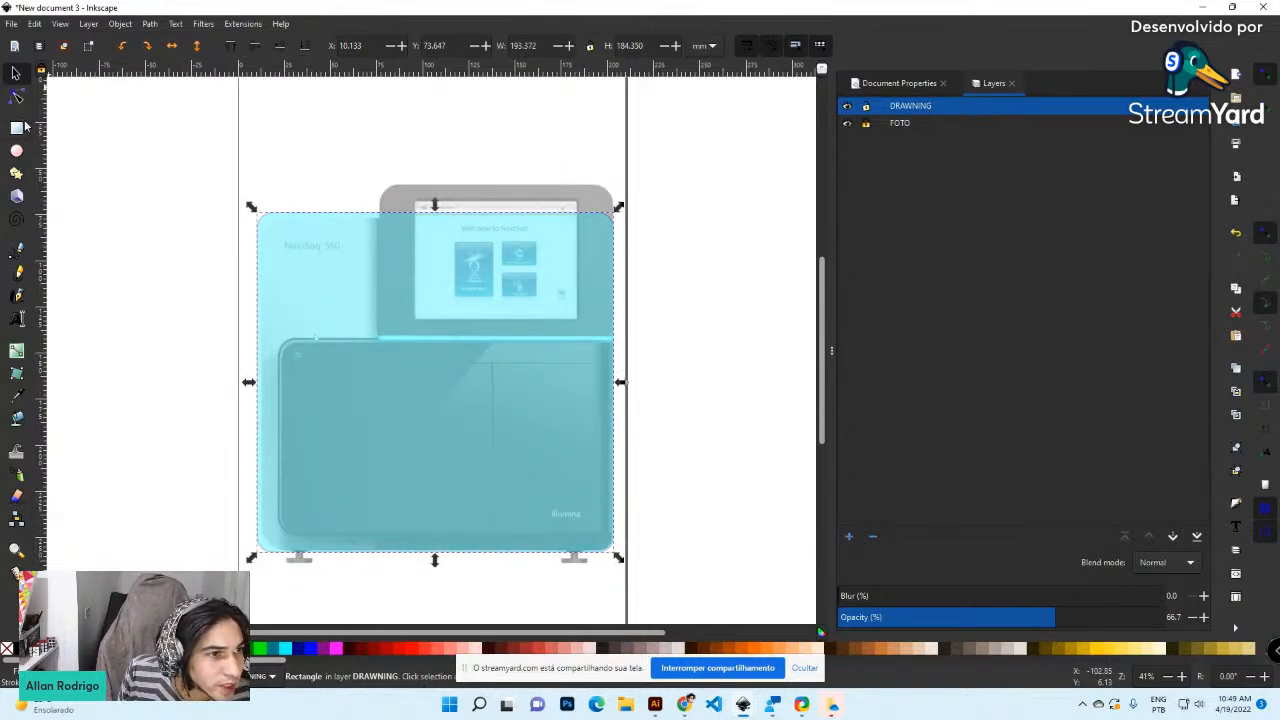
Draw cyan rounded rectangles over the lower black panel, about 182 by 117 mm, and the display housing, about 126 by 83 mm
left_click(17, 128)
mouse_move(277, 336)
left_mouse_down()
mouse_move(367, 421)
mouse_move(538, 530)
mouse_move(614, 552)
left_mouse_up()
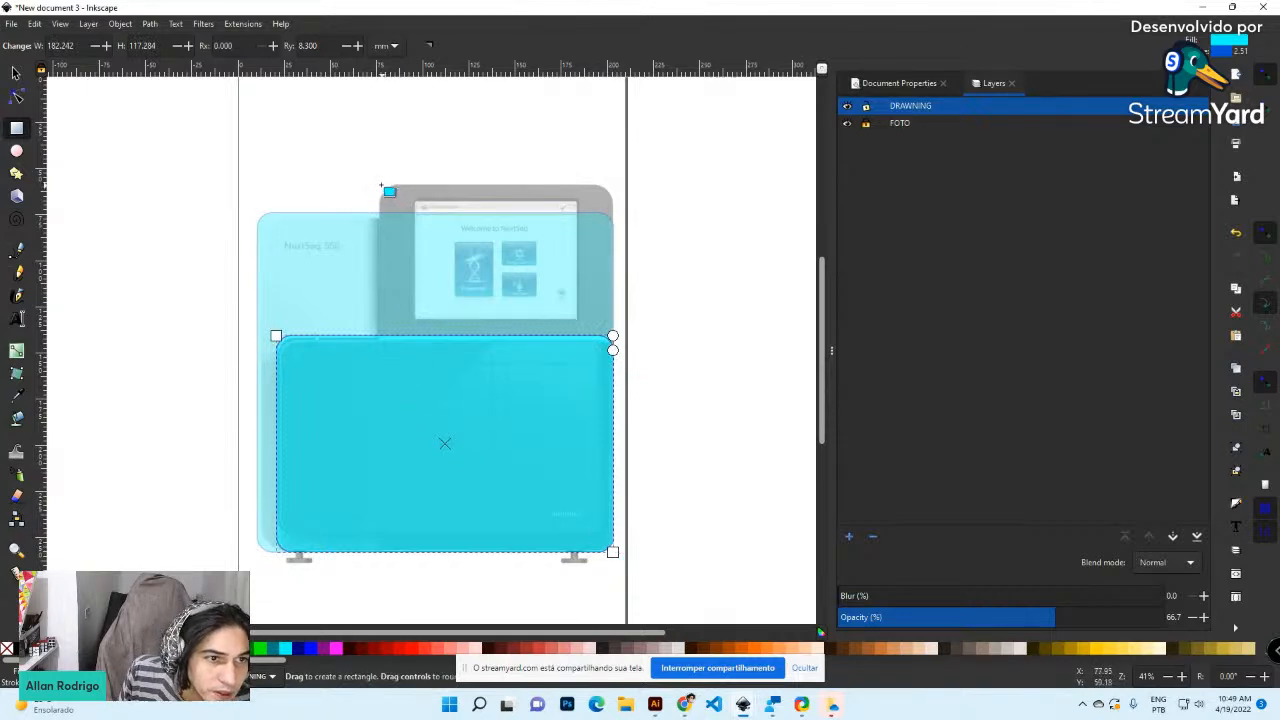
left_click_drag(380, 184, 614, 337)
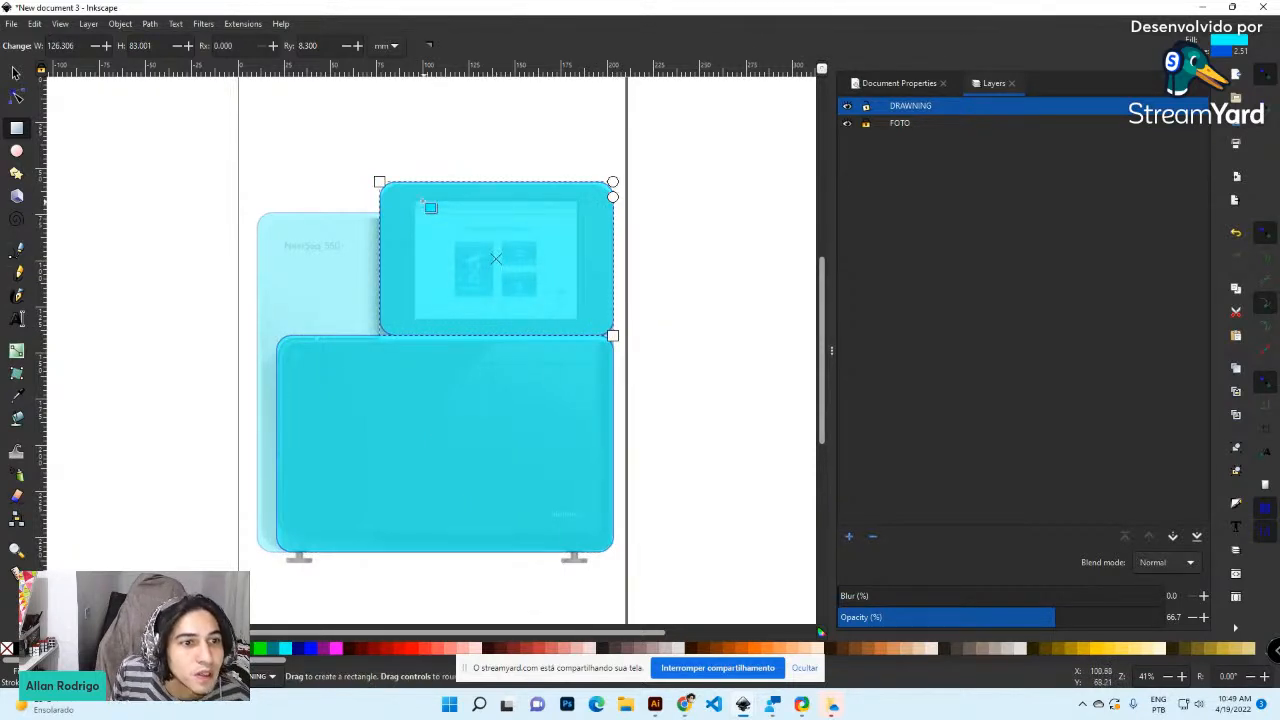
Draw a rectangle about 90 by 65 mm over the machine's touchscreen and remove its corner rounding
left_click_drag(413, 200, 578, 318)
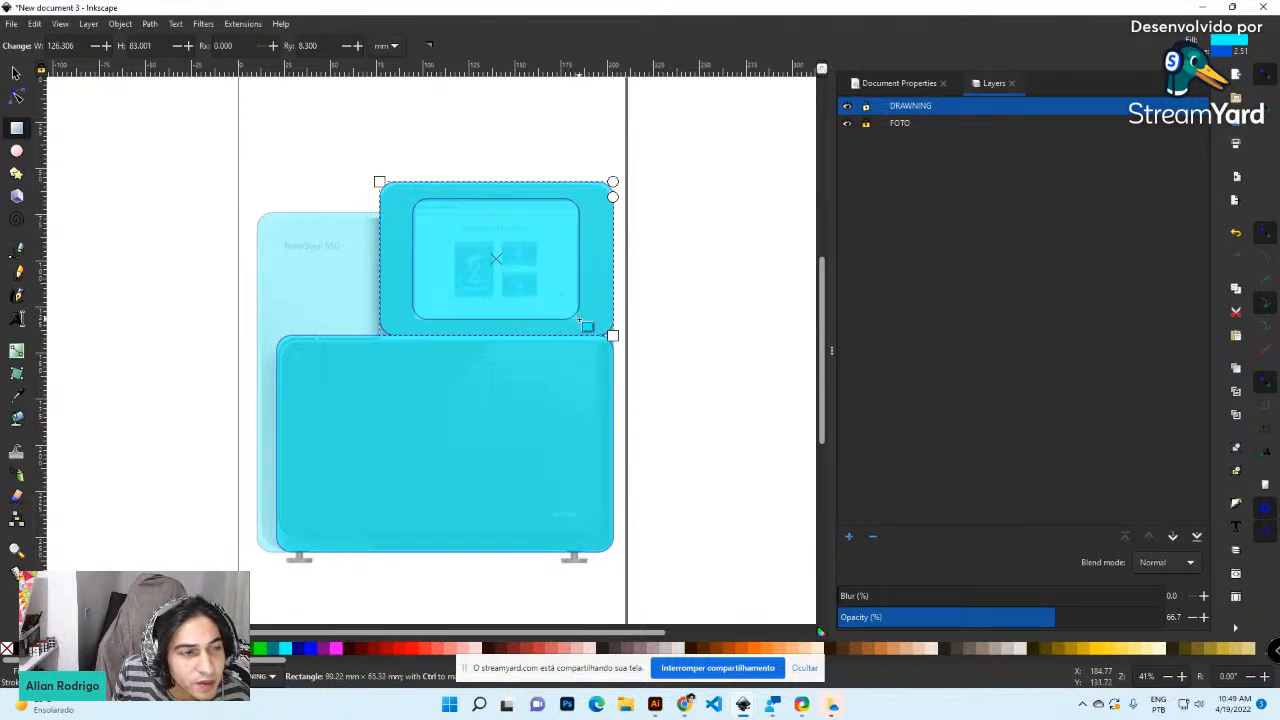
key("n")
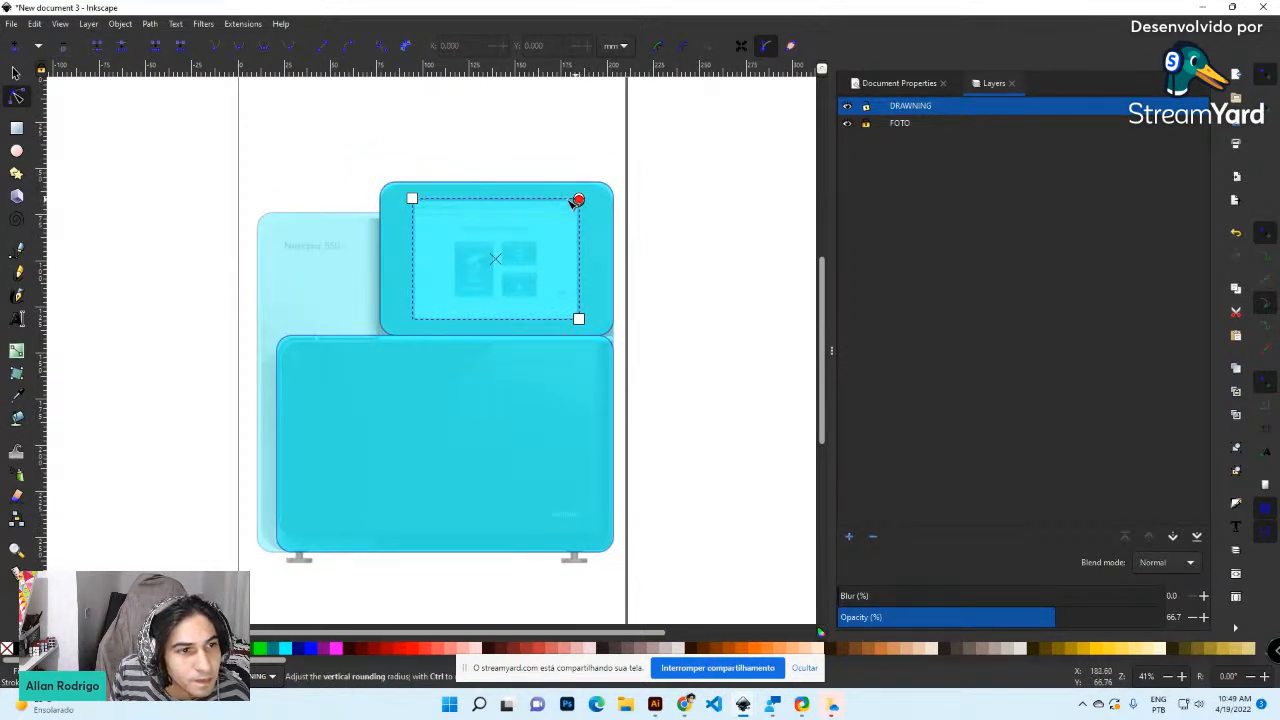
Draw a straight horizontal line across the full width of the lower panel, along the seam just below its upper edge
left_click(257, 131)
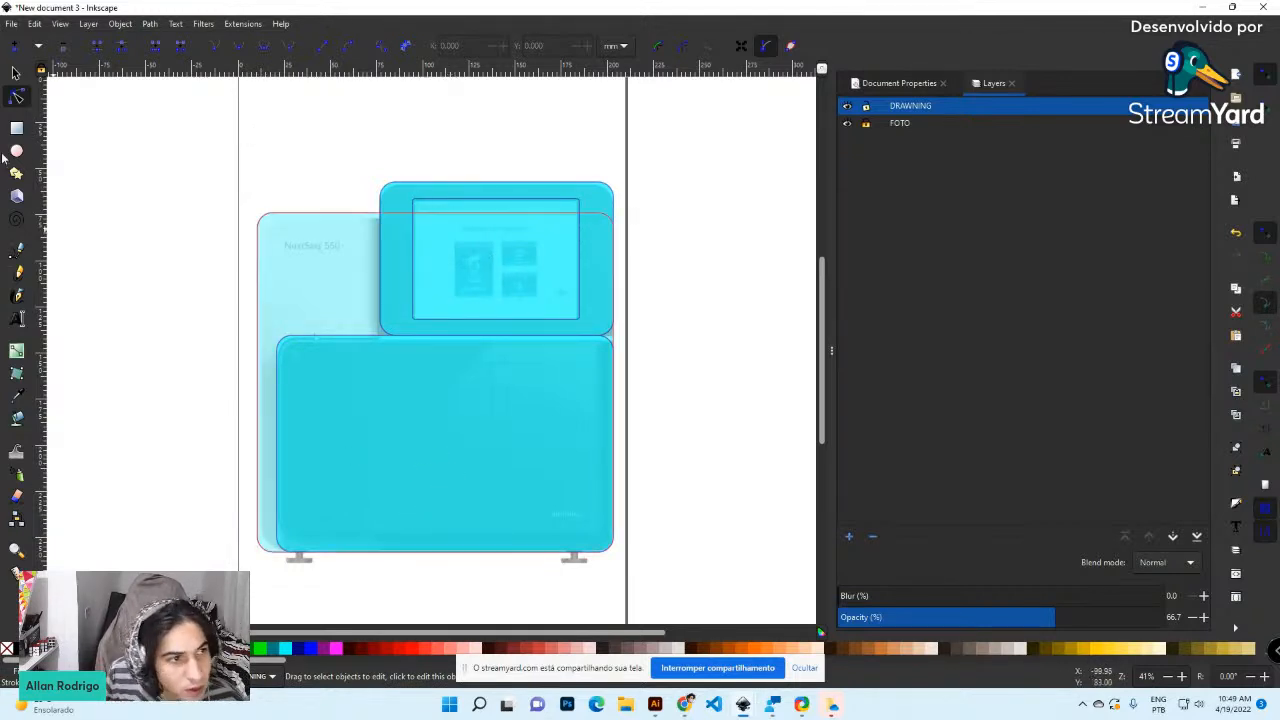
left_click(16, 249)
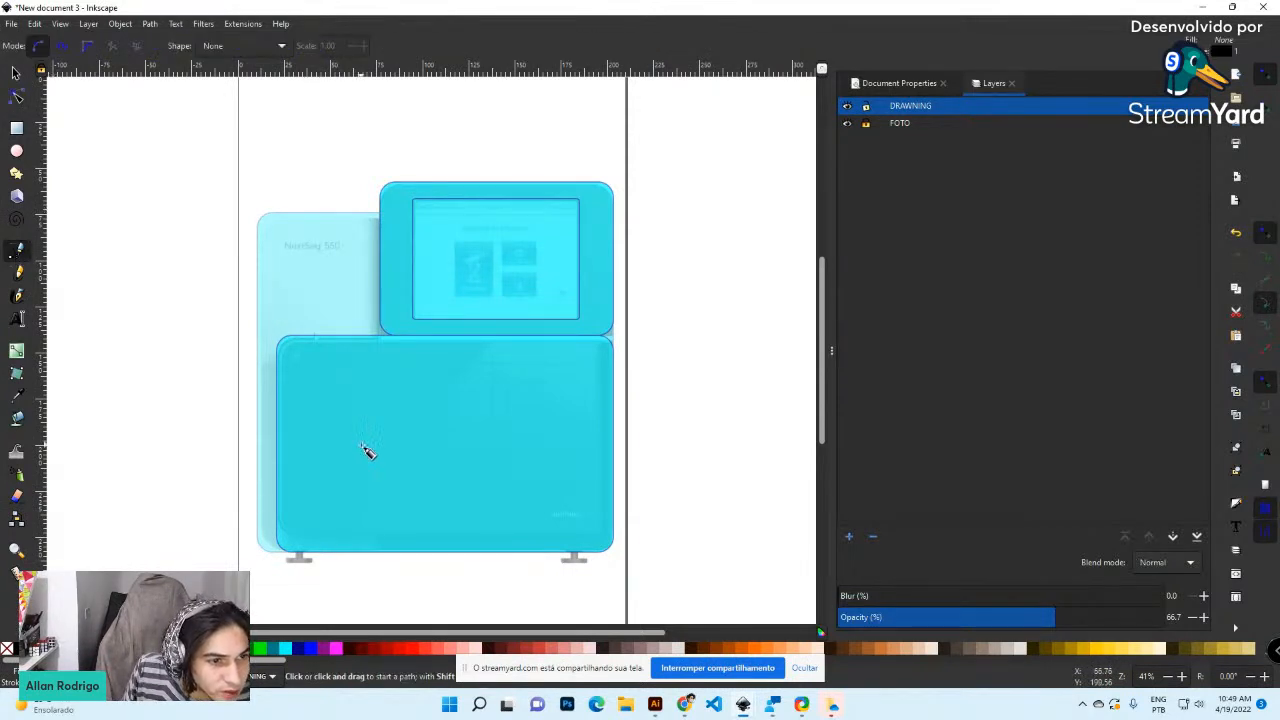
left_click(278, 368)
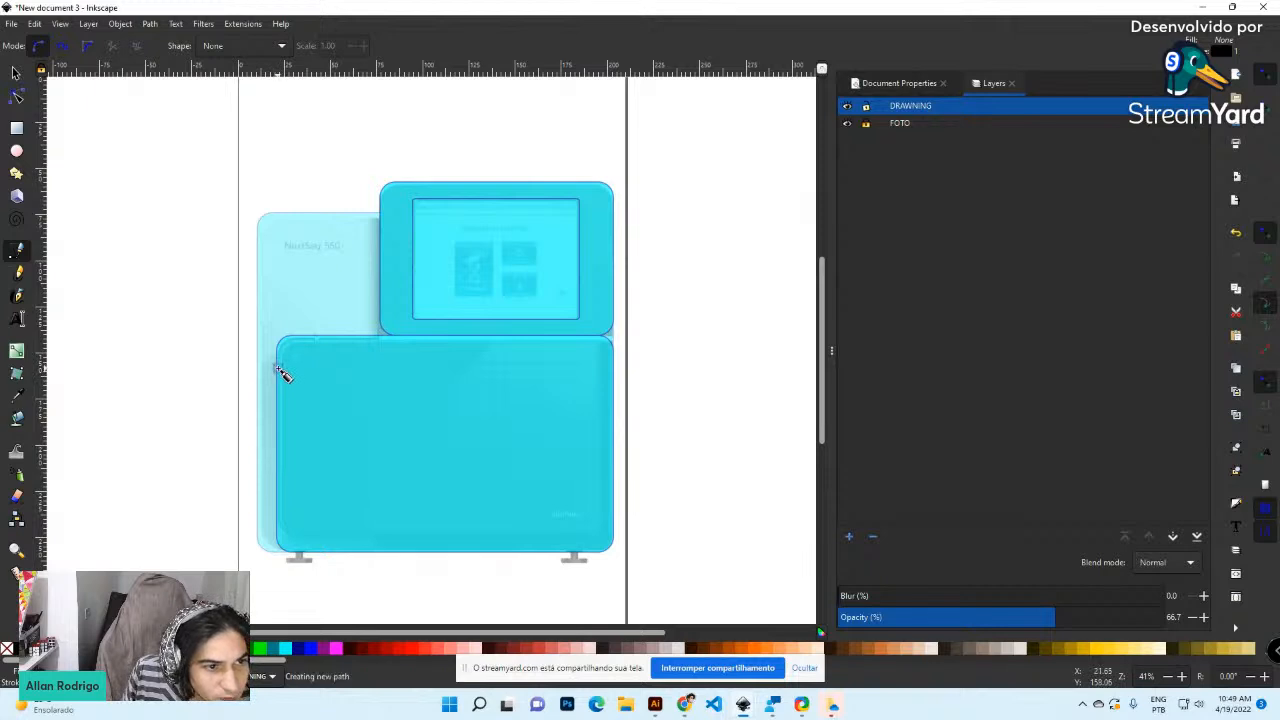
left_click(619, 372)
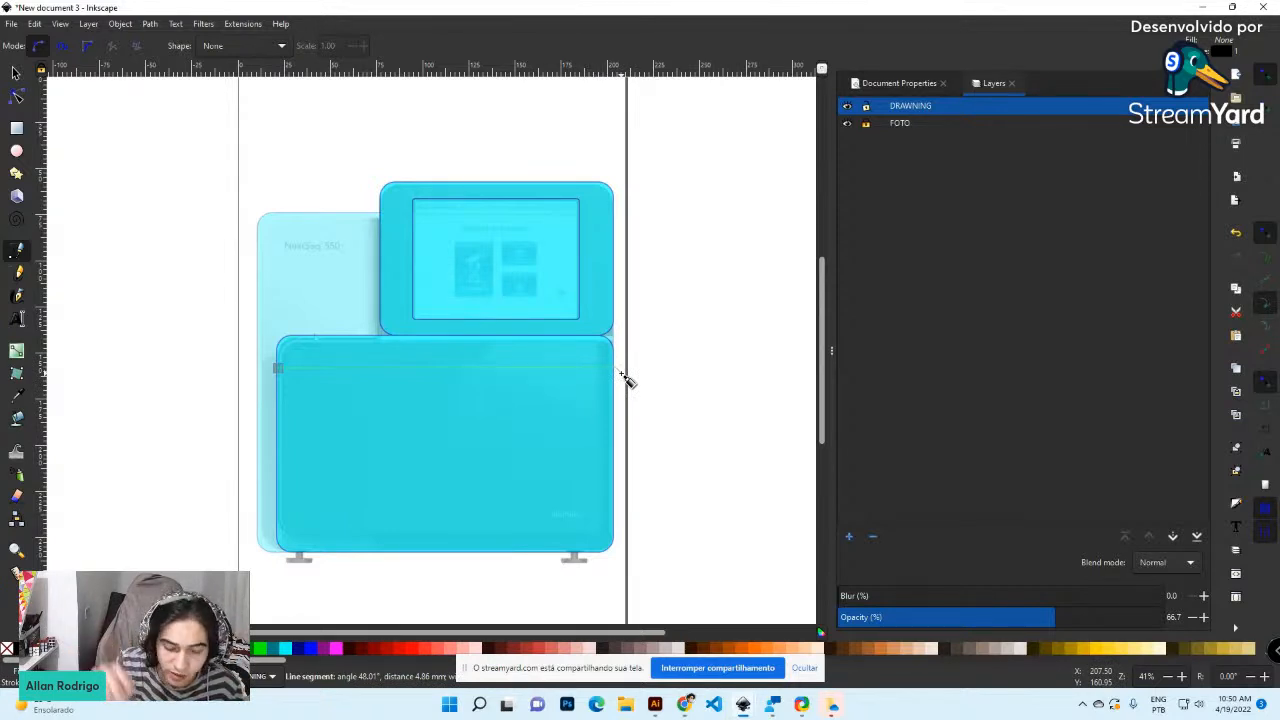
key("Return")
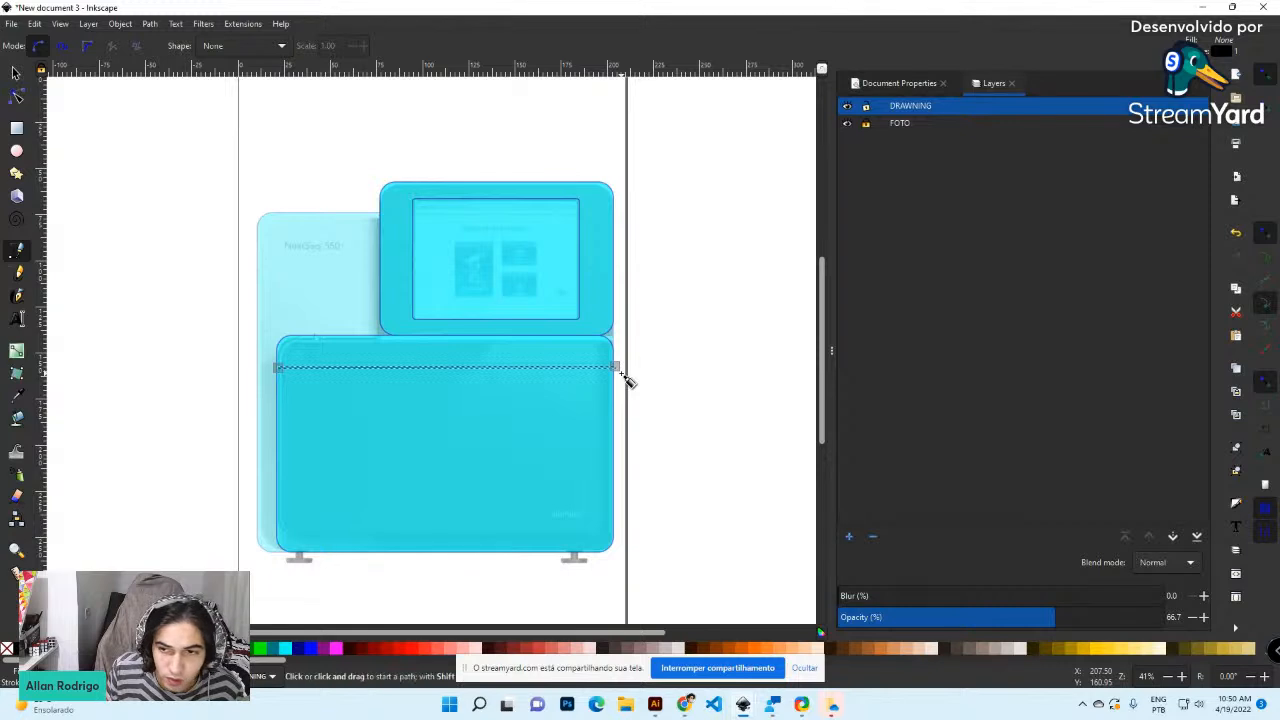
Draw a vertical line about 99 mm long from the horizontal seam to the lower panel's bottom edge, over the door division
left_click(493, 369)
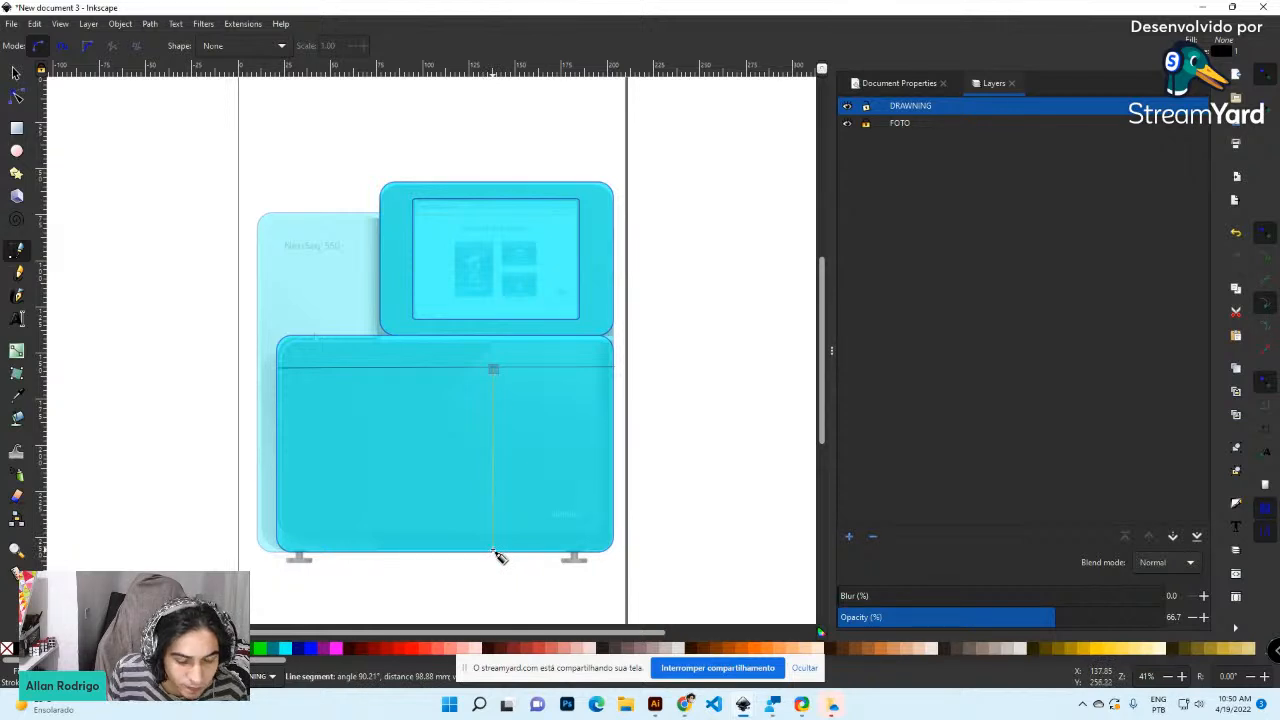
double_click(493, 552)
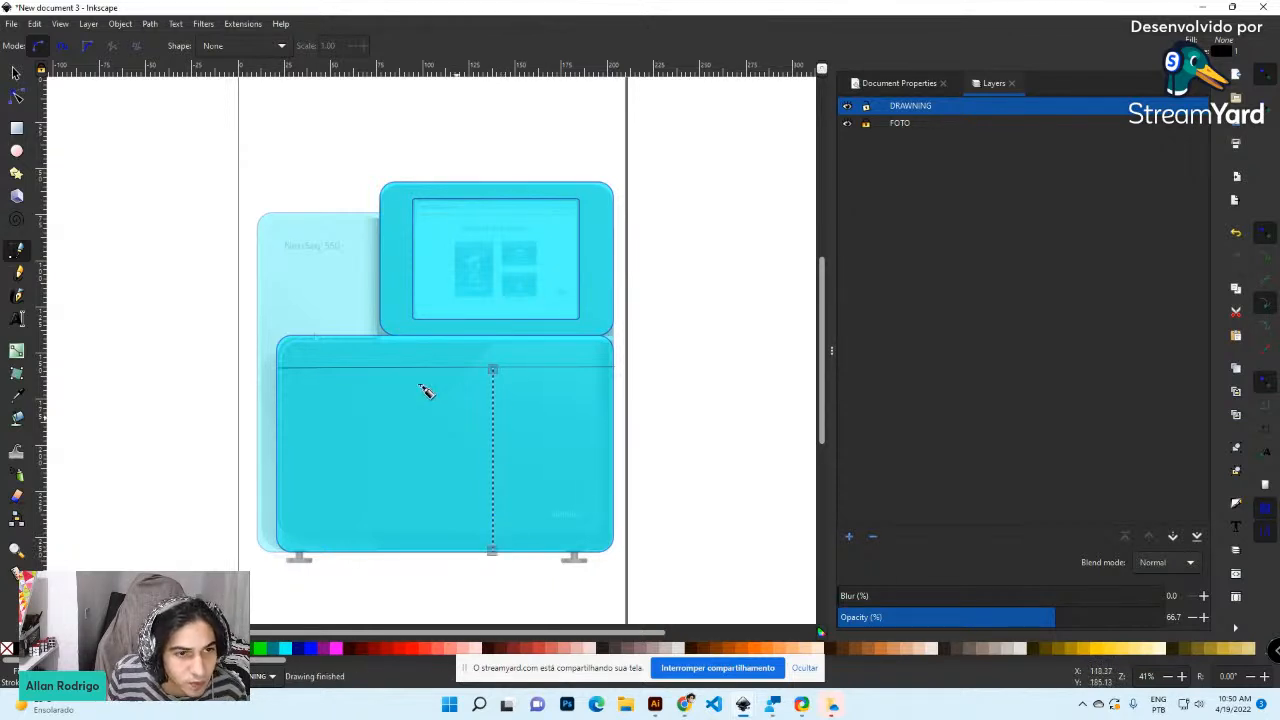
left_click(16, 72)
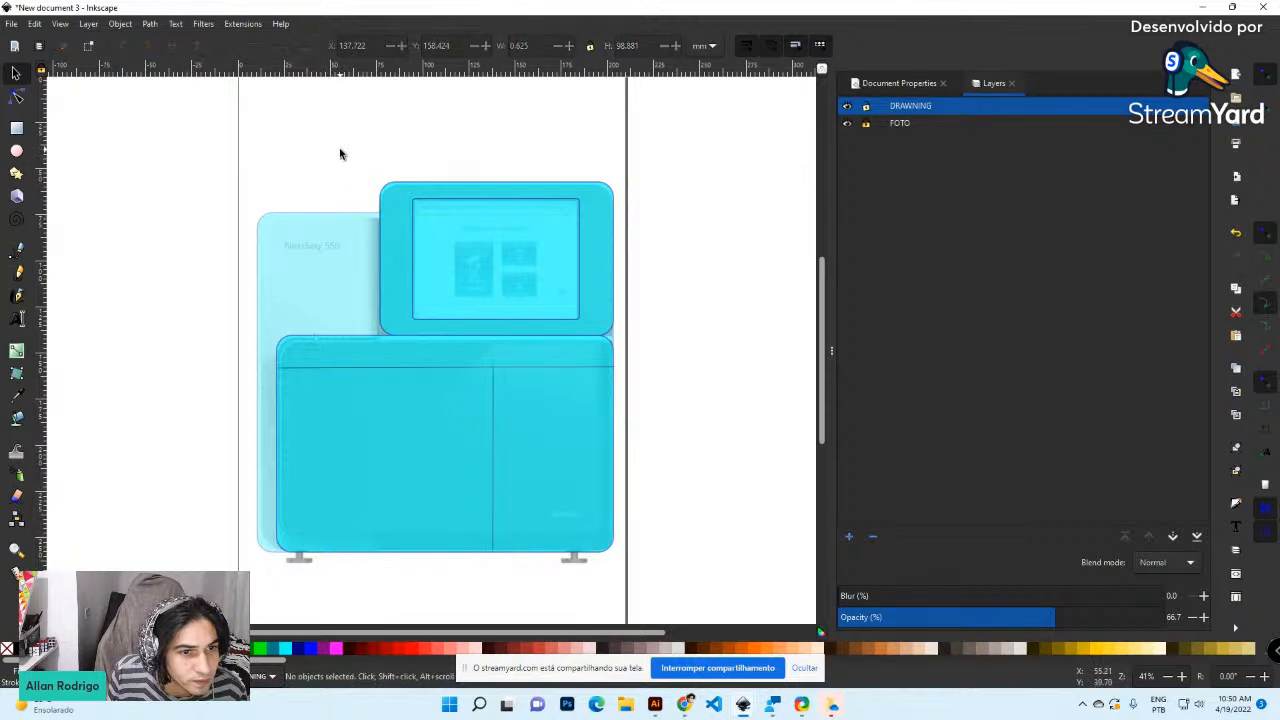
left_click_drag(493, 363, 492, 366)
left_click(688, 468)
Move all six traced objects horizontally to X 221.8 mm so that they sit beside the photo
left_click_drag(226, 137, 690, 562)
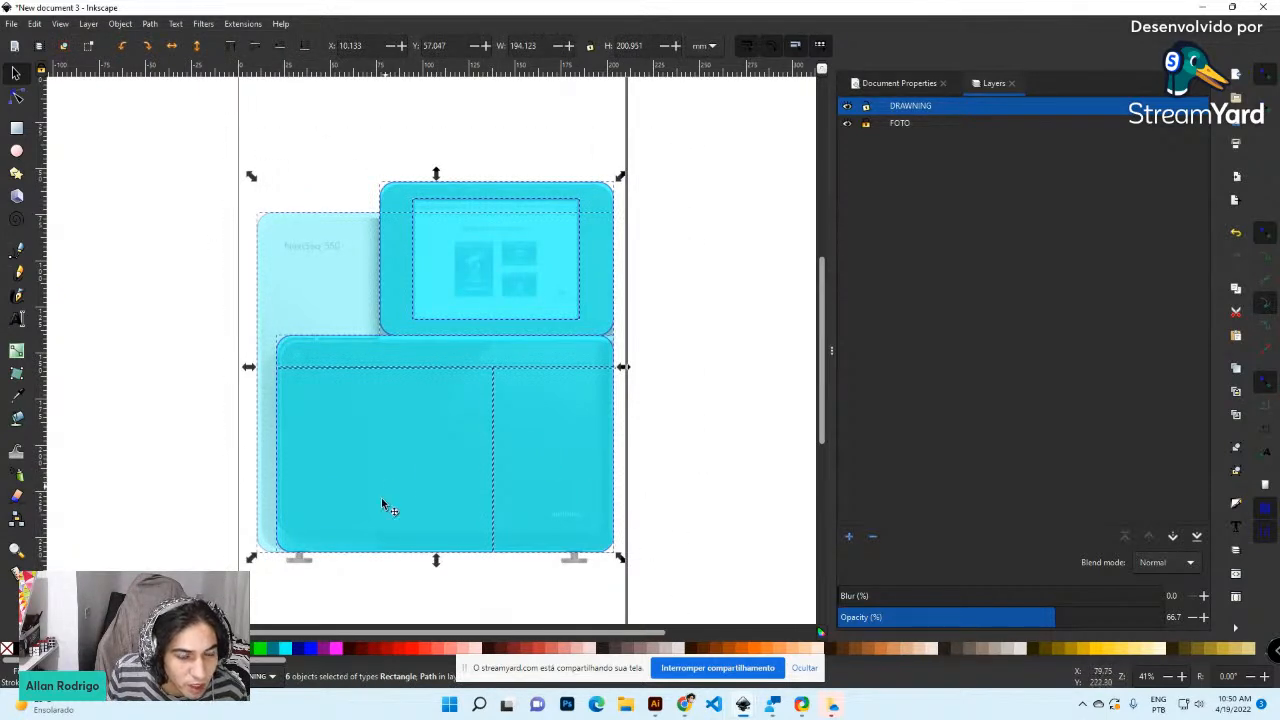
key("shift+Right")
key("shift+Right")
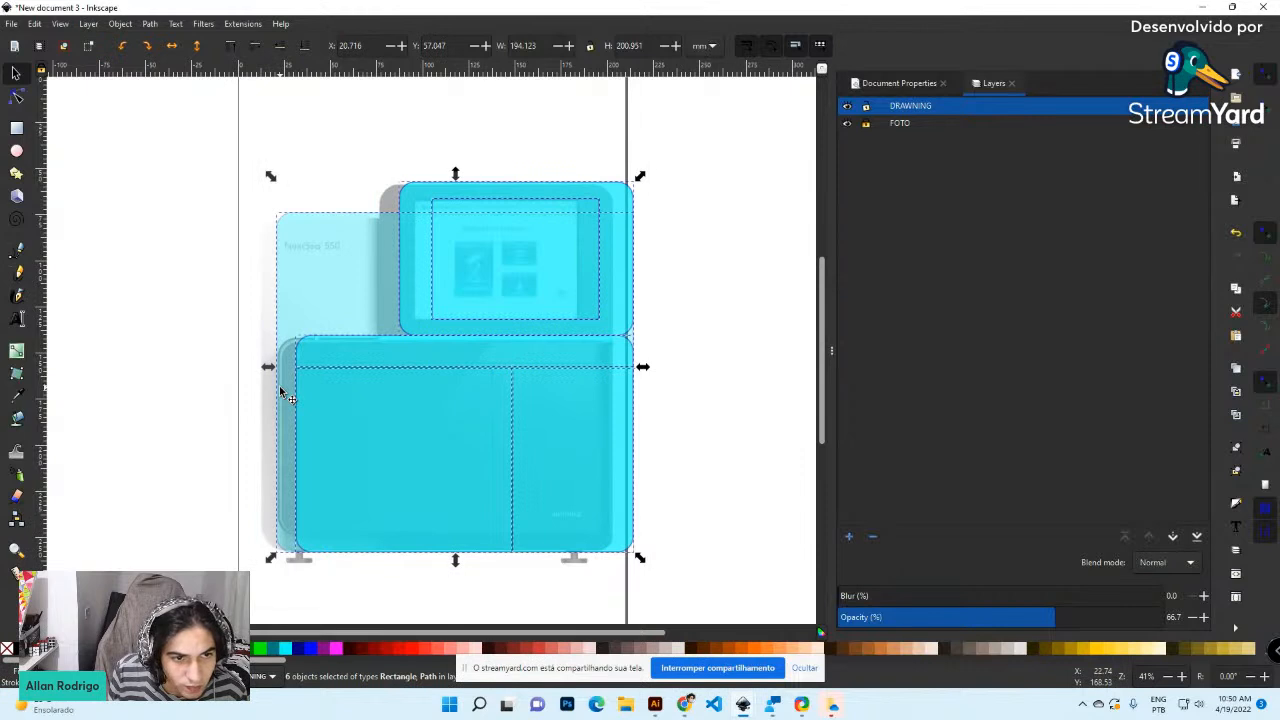
key("shift+Right")
key("shift+Right")
key("shift+Right")
key("shift+Right")
key("shift+Right")
key("shift+Right")
key("shift+Right")
key("shift+Right")
key("shift+Right")
key("shift+Right")
key("shift+Right")
key("shift+Right")
key("shift+Right")
key("shift+Right")
key("shift+Right")
key("shift+Right")
key("shift+Right")
key("shift+Right")
key("shift+Right")
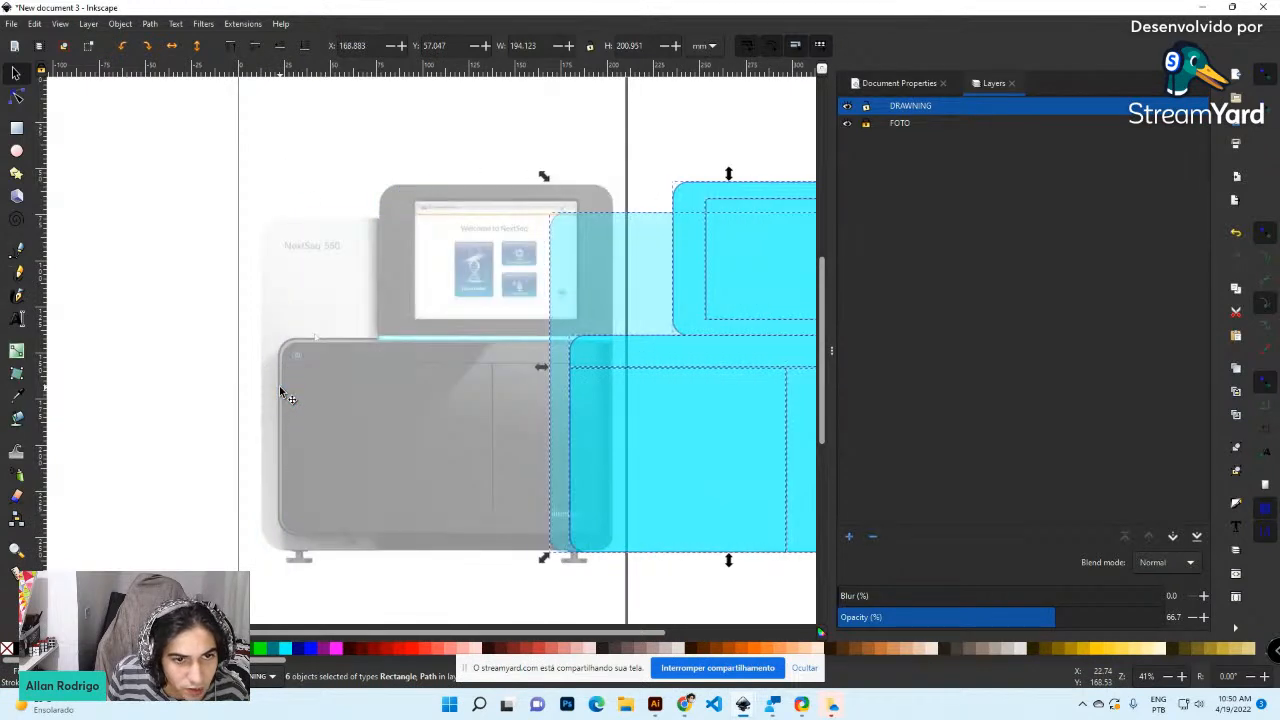
key("shift+Right")
key("shift+Right")
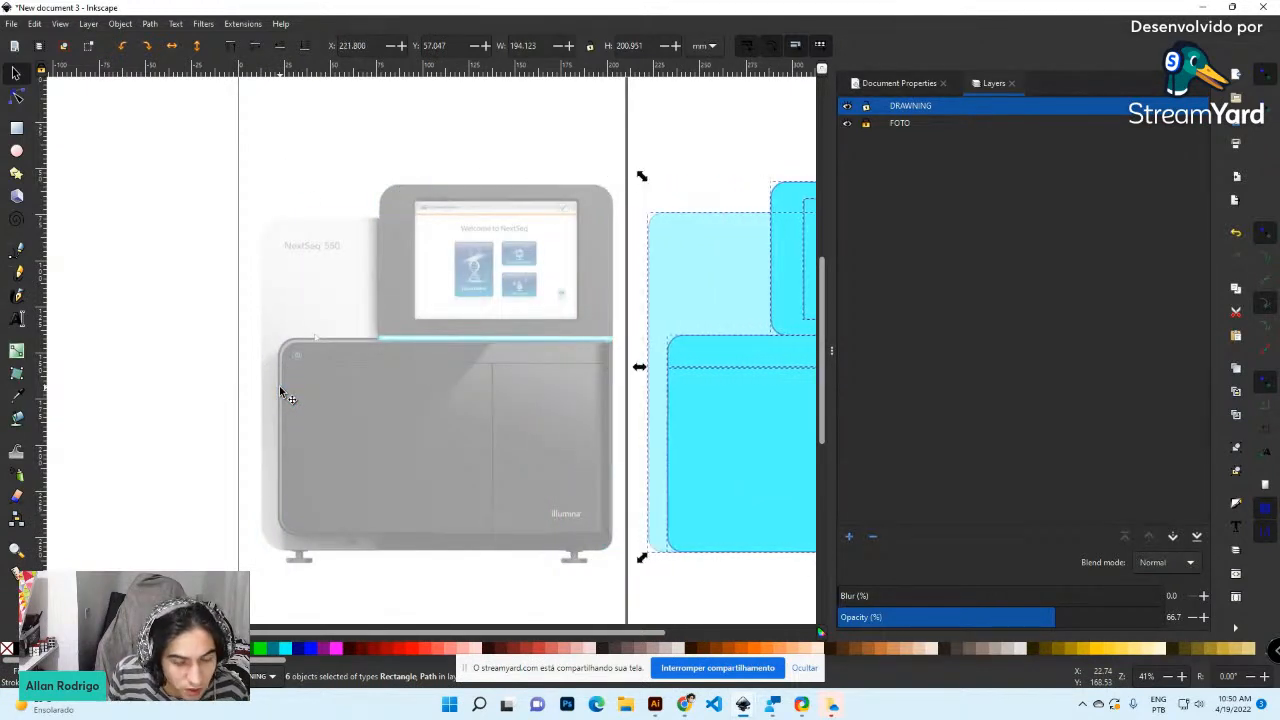
scroll(281, 400, "down", 2)
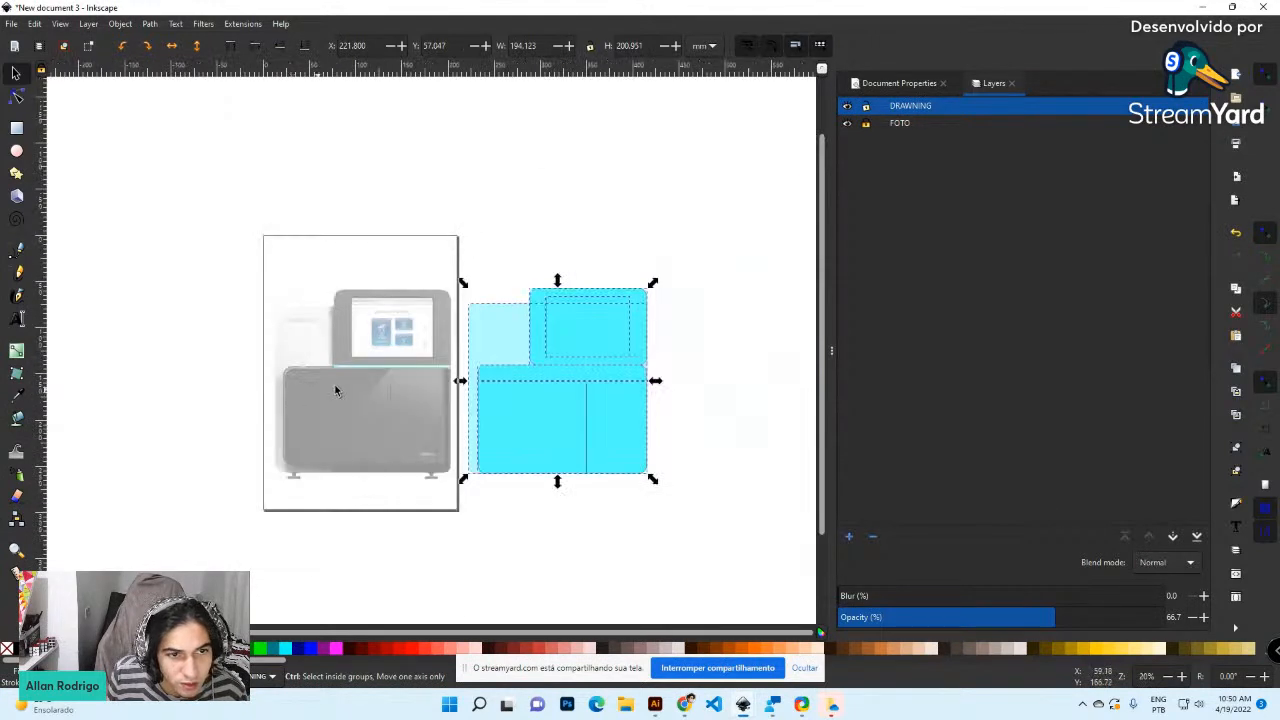
left_click(626, 262)
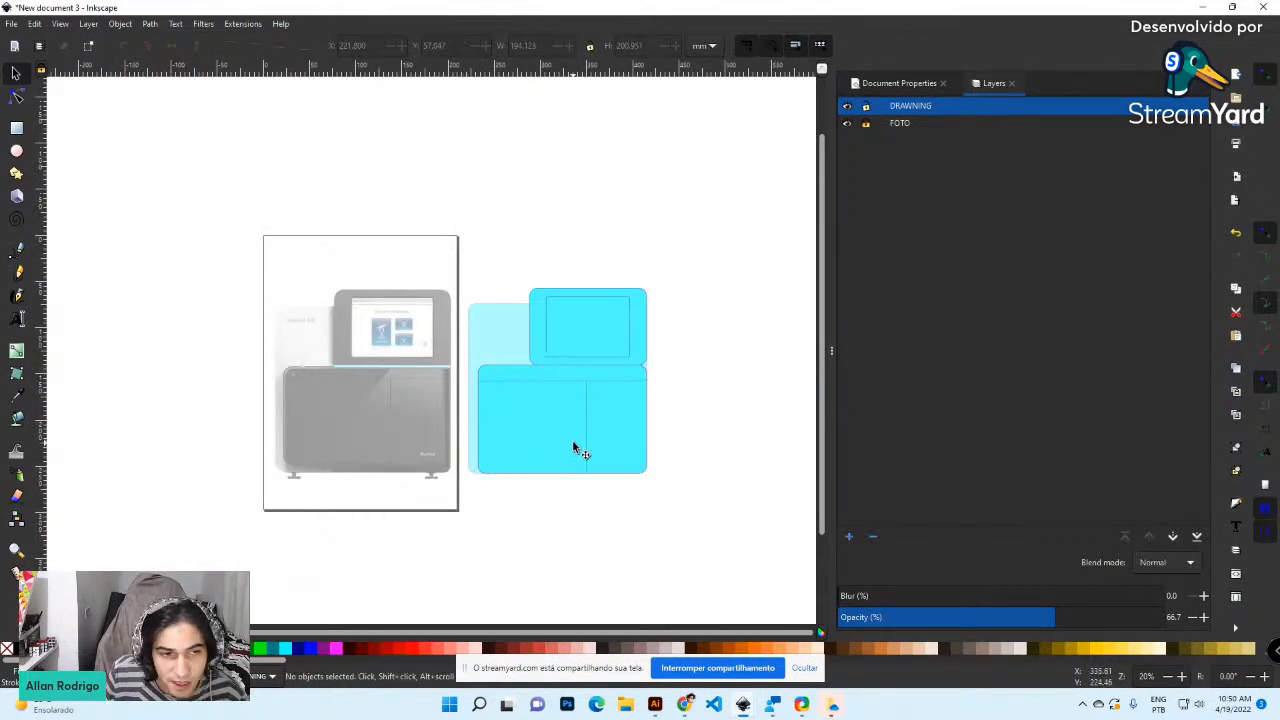
Select the traced display housing rectangle for node editing
scroll(628, 413, "up", 1)
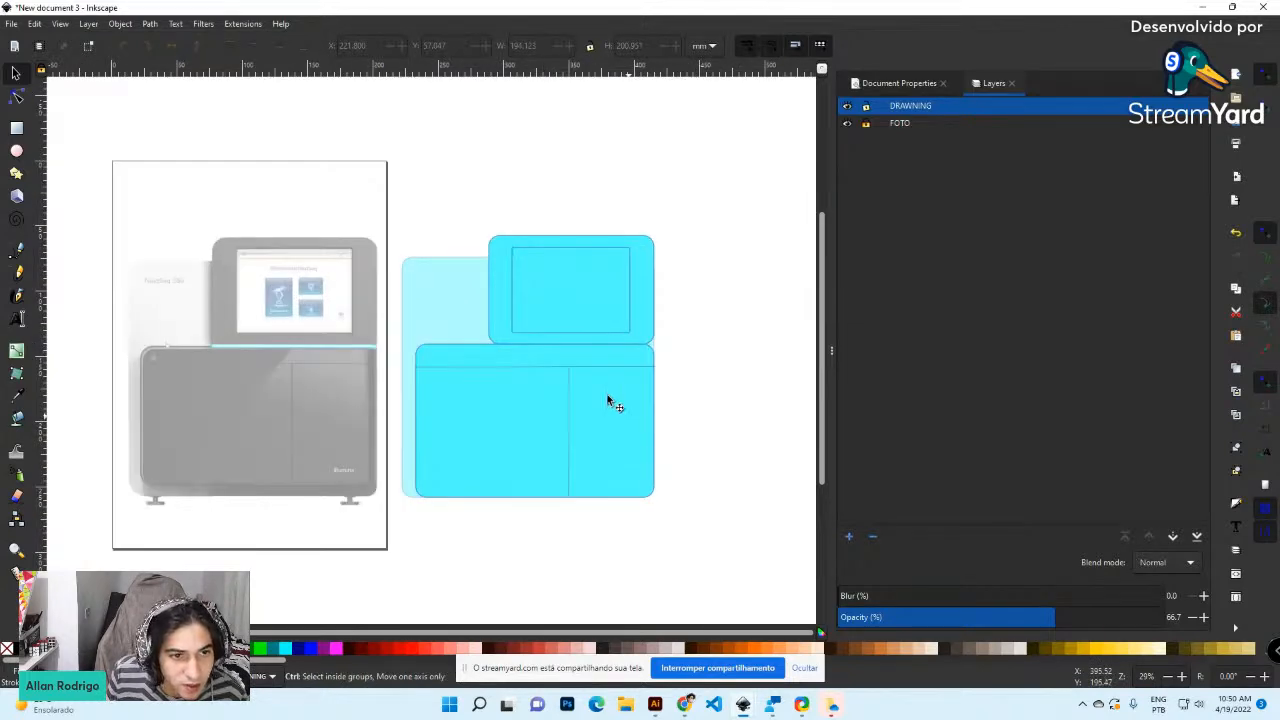
left_click(16, 95)
left_click(520, 278)
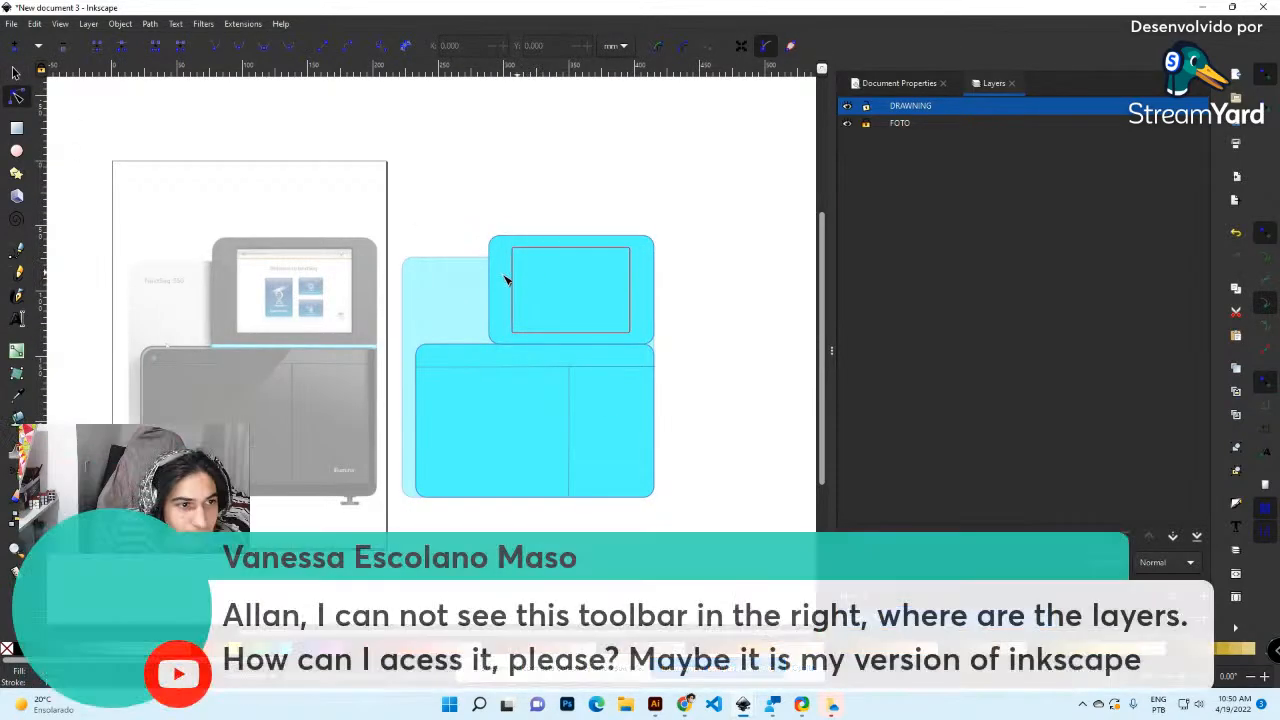
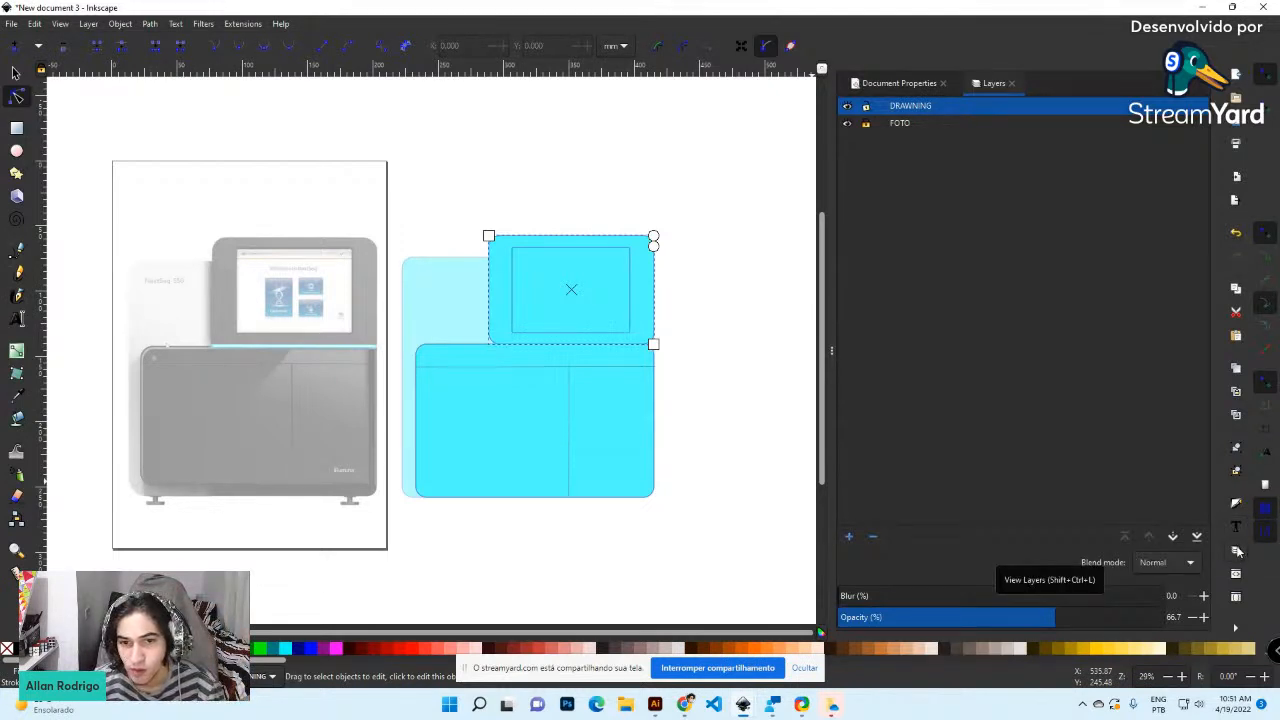
Collapse the dialog dock and show the Layers dialog again
left_click(1237, 552)
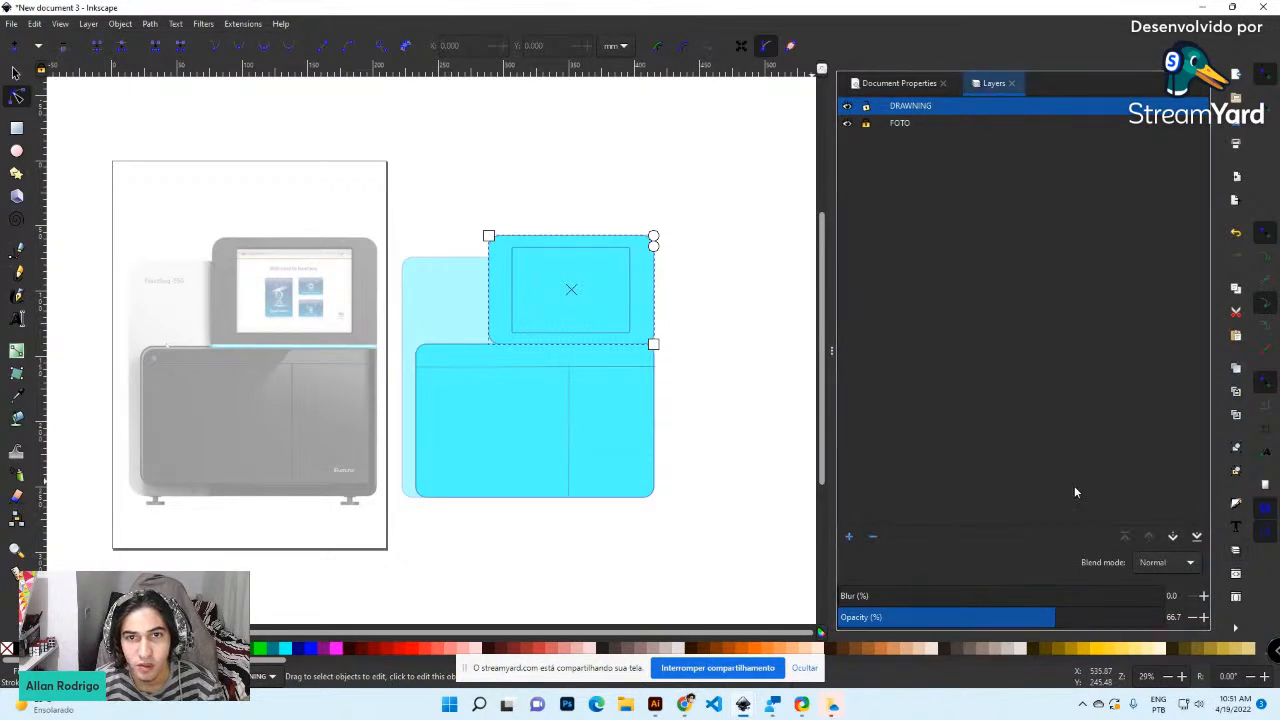
left_click_drag(836, 351, 1139, 352)
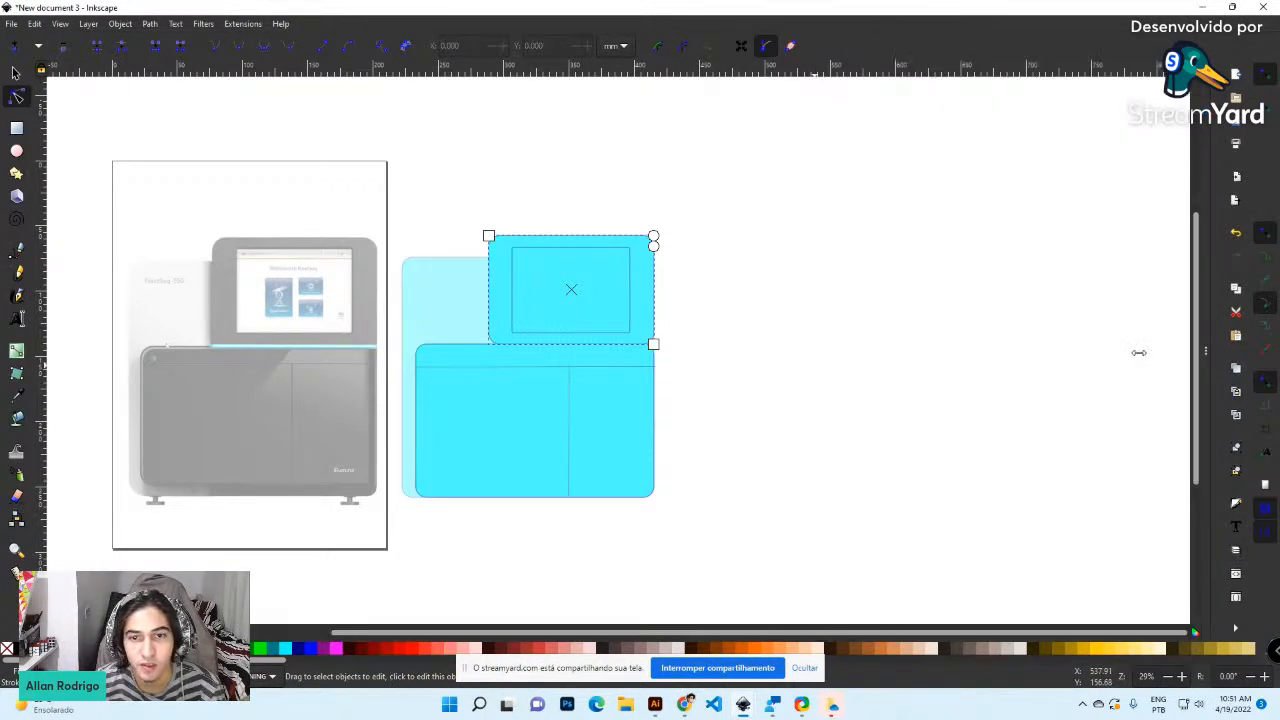
left_click(1237, 552)
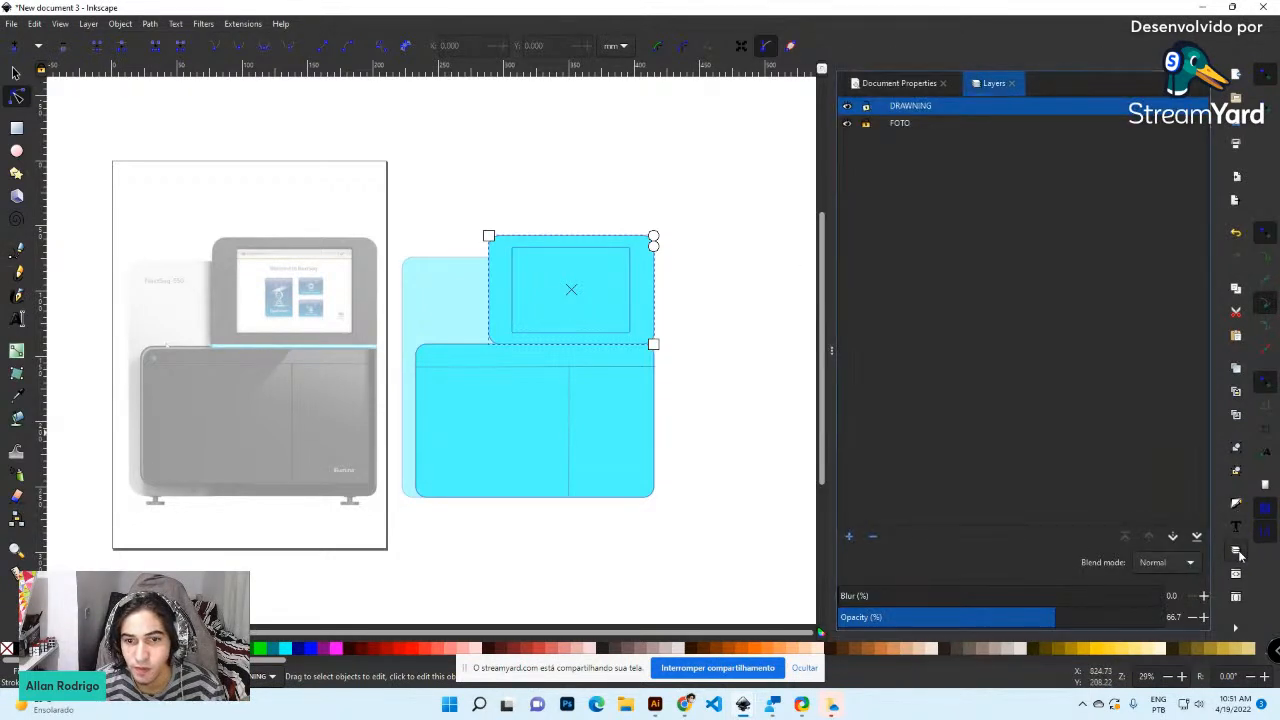
left_click_drag(834, 379, 1034, 391)
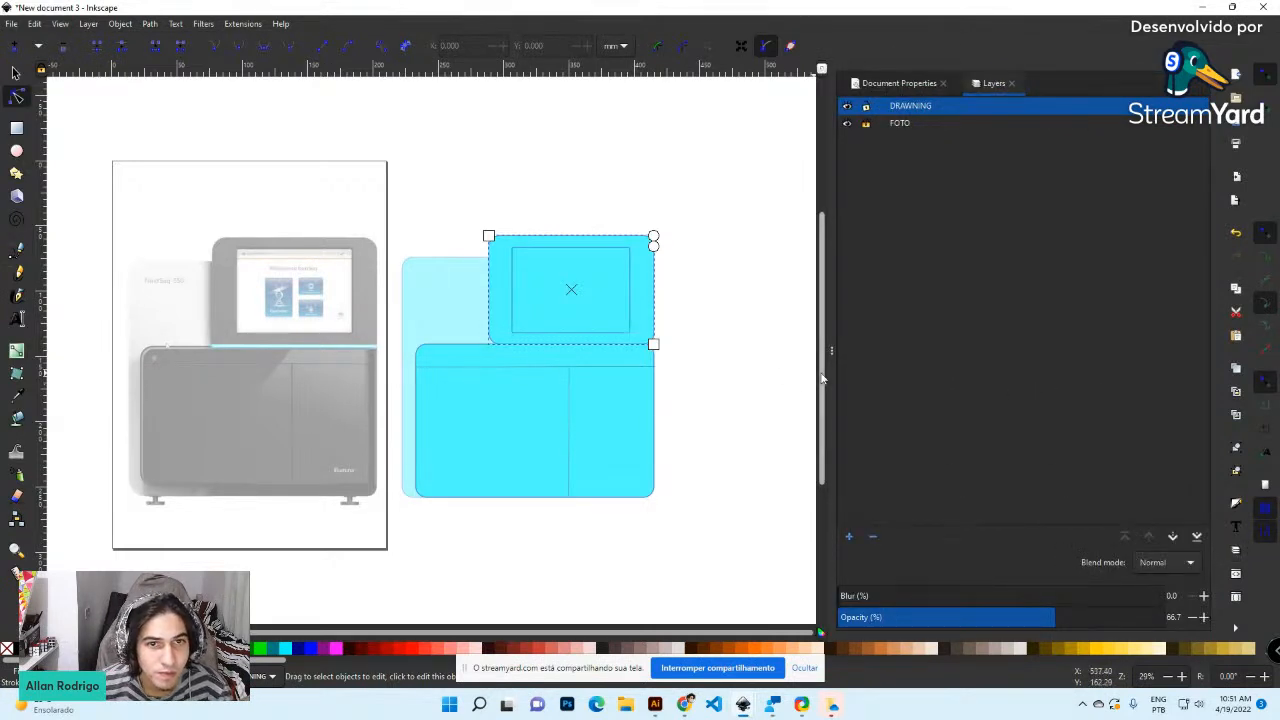
left_click(777, 372)
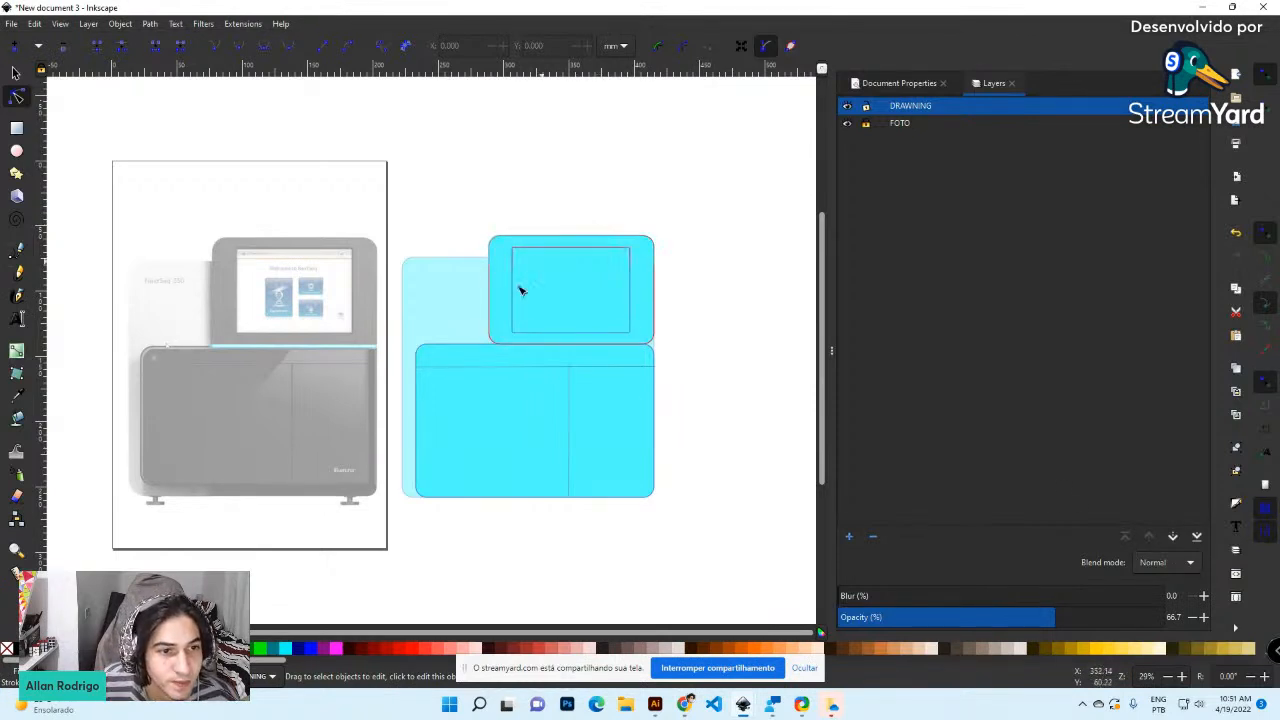
Slightly reduce the vertical corner rounding of the traced display housing rectangle
left_click(498, 313)
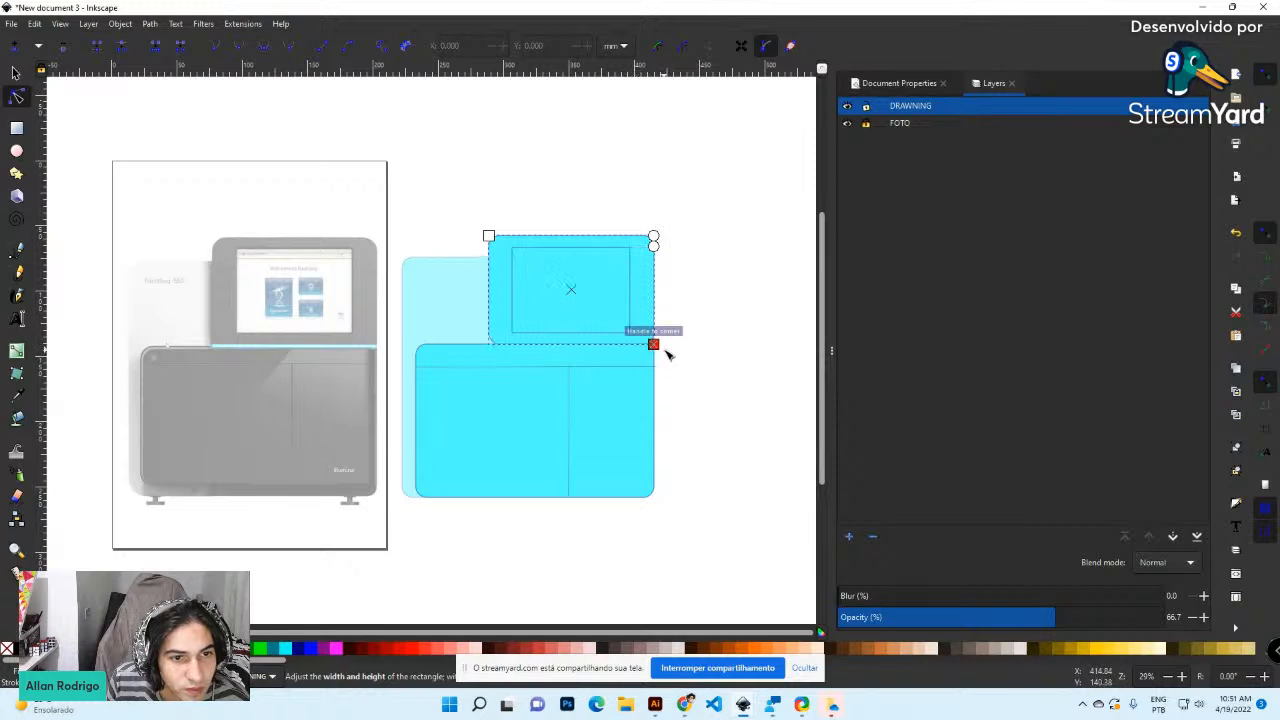
mouse_move(655, 243)
left_mouse_down()
mouse_move(657, 309)
mouse_move(668, 228)
mouse_move(661, 244)
left_mouse_up()
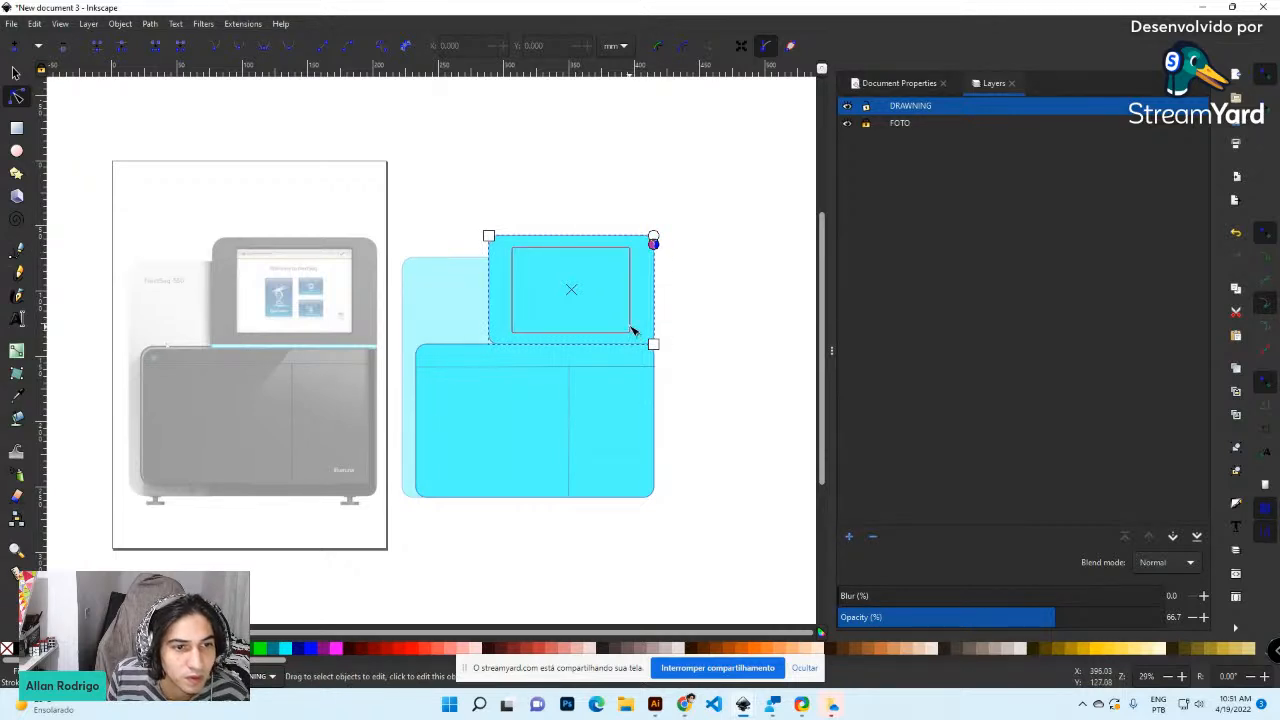
scroll(634, 333, "up", 1)
scroll(627, 331, "down", 1)
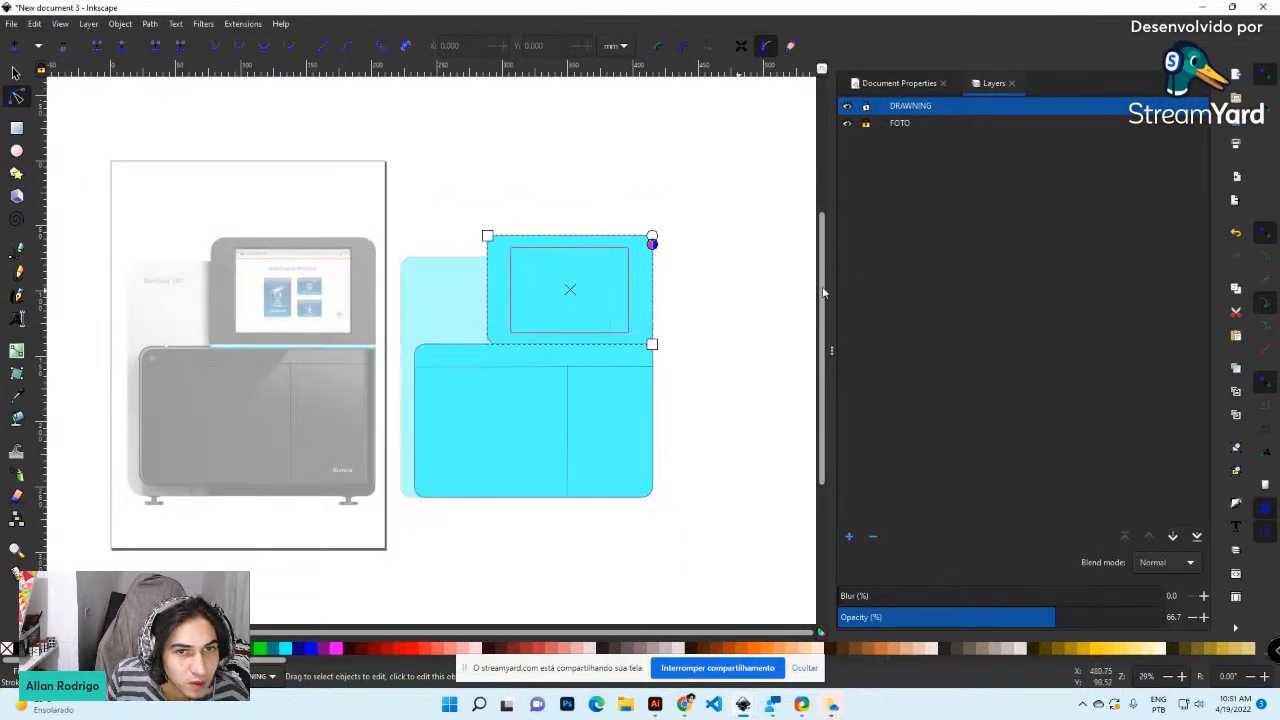
Set the DRAWNING layer's opacity to 100%, and unlock the FOTO layer and set its opacity to 100% as well
left_click_drag(1056, 617, 1192, 620)
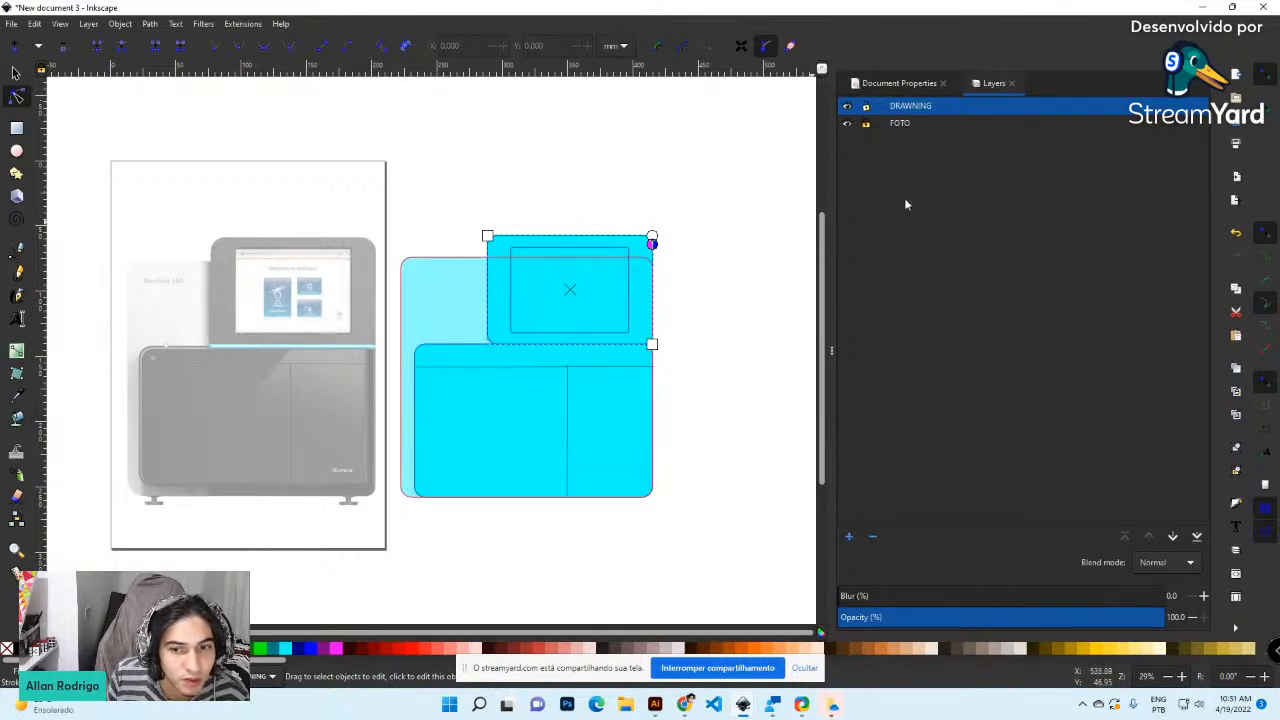
left_click(433, 186)
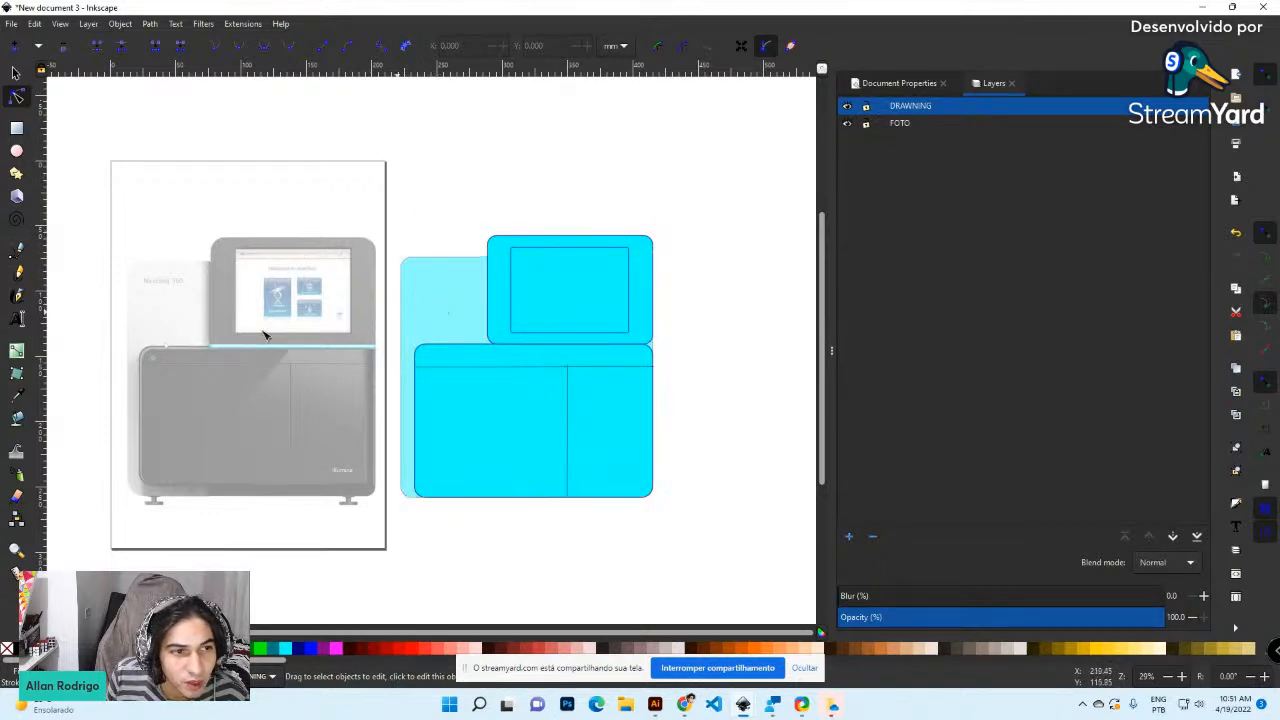
left_click(194, 345)
left_click_drag(966, 622, 1233, 618)
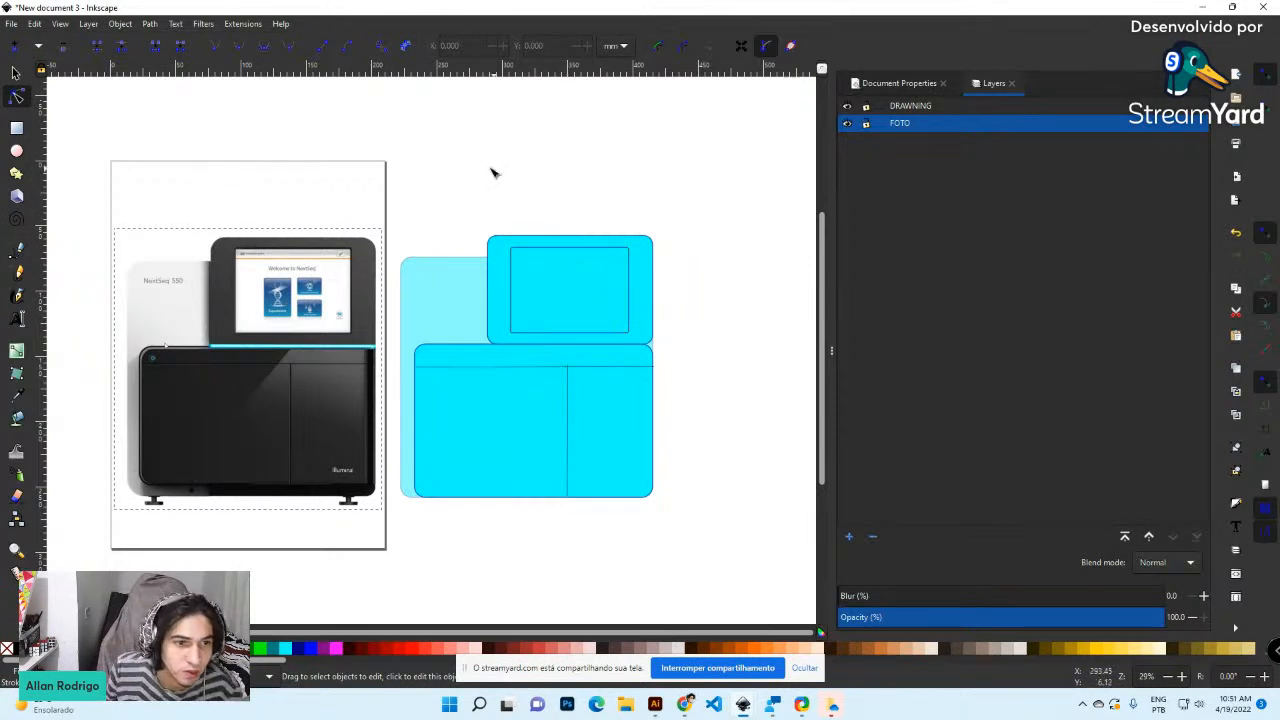
Locate the color picker tool and add the text note "PICK COLOR (D)" above the cyan drawing
left_click(450, 272)
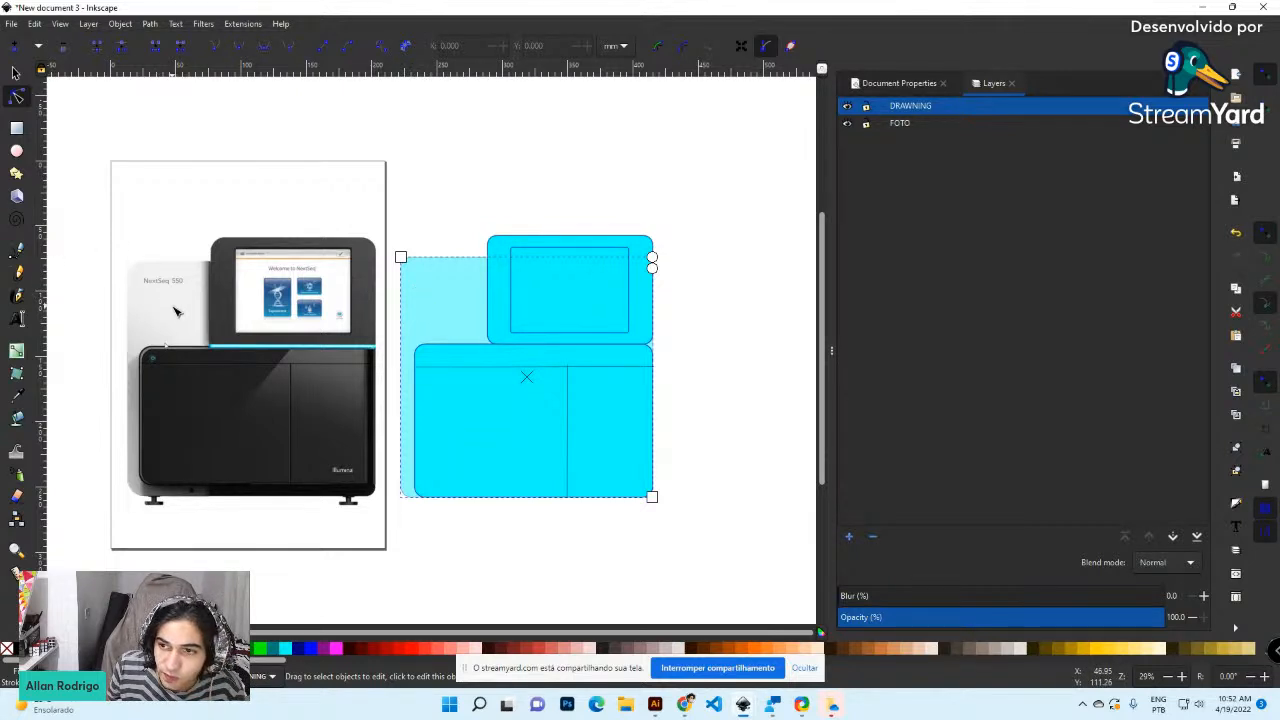
left_click(24, 399)
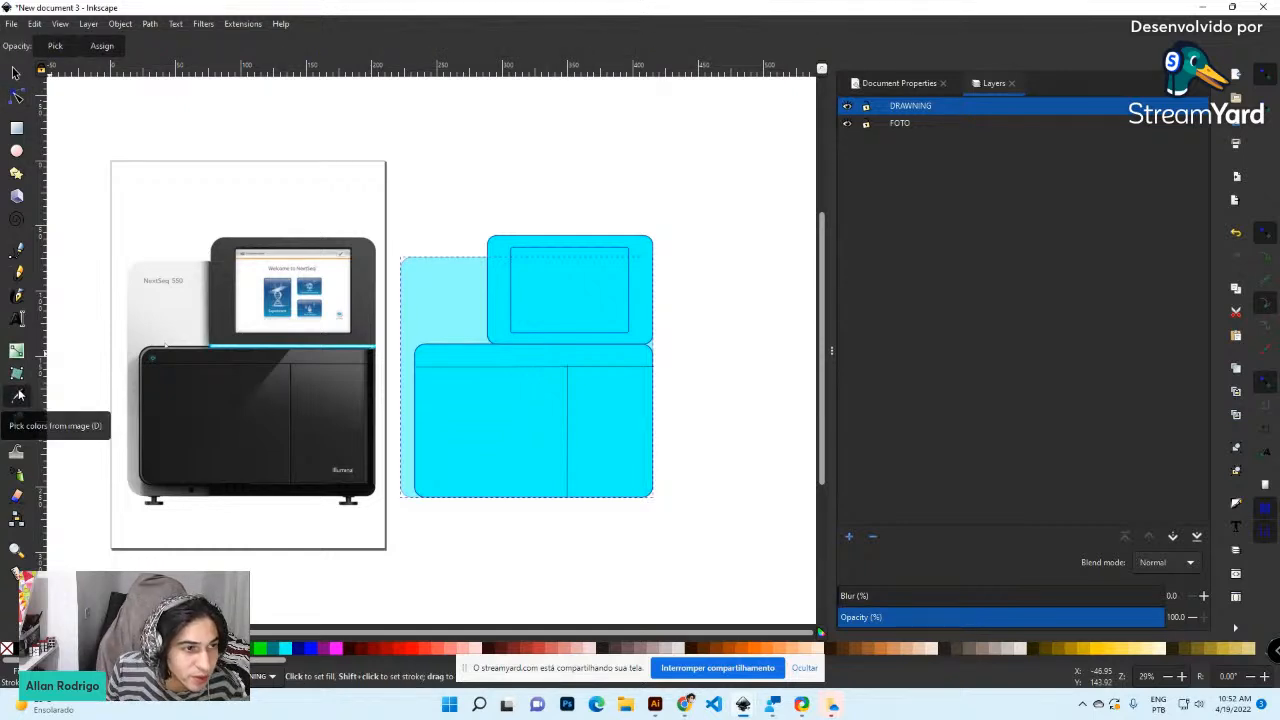
left_click(18, 318)
type("PCIKE")
key("BackSpace")
key("BackSpace")
key("BackSpace")
key("BackSpace")
type("ICK COLOR (d)")
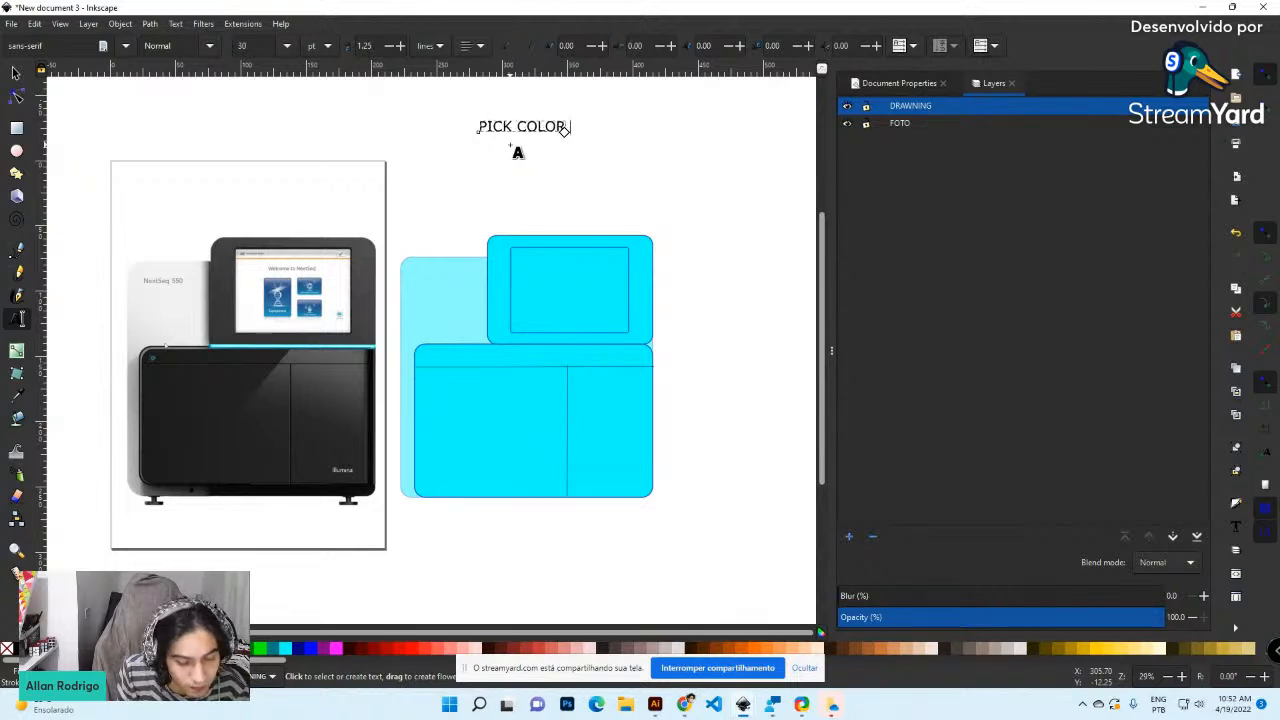
scroll(568, 150, "up", 2)
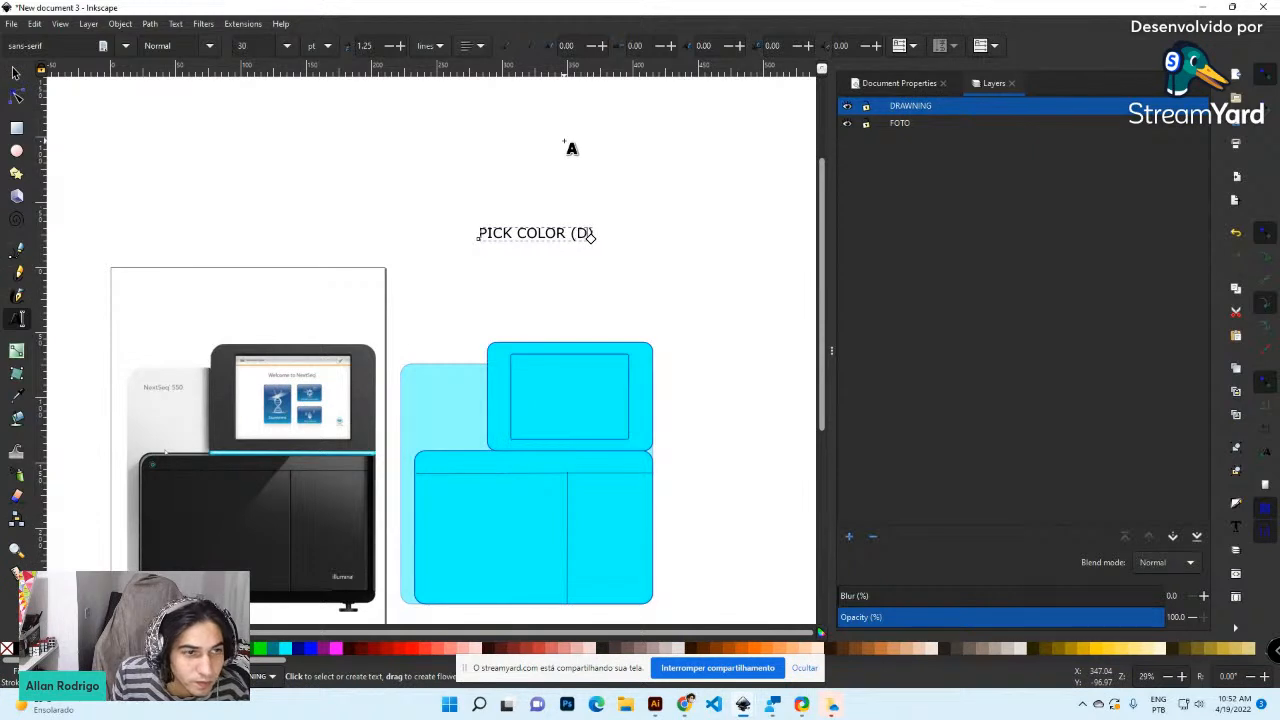
scroll(564, 141, "up", 2)
left_click(15, 75)
left_click(212, 221)
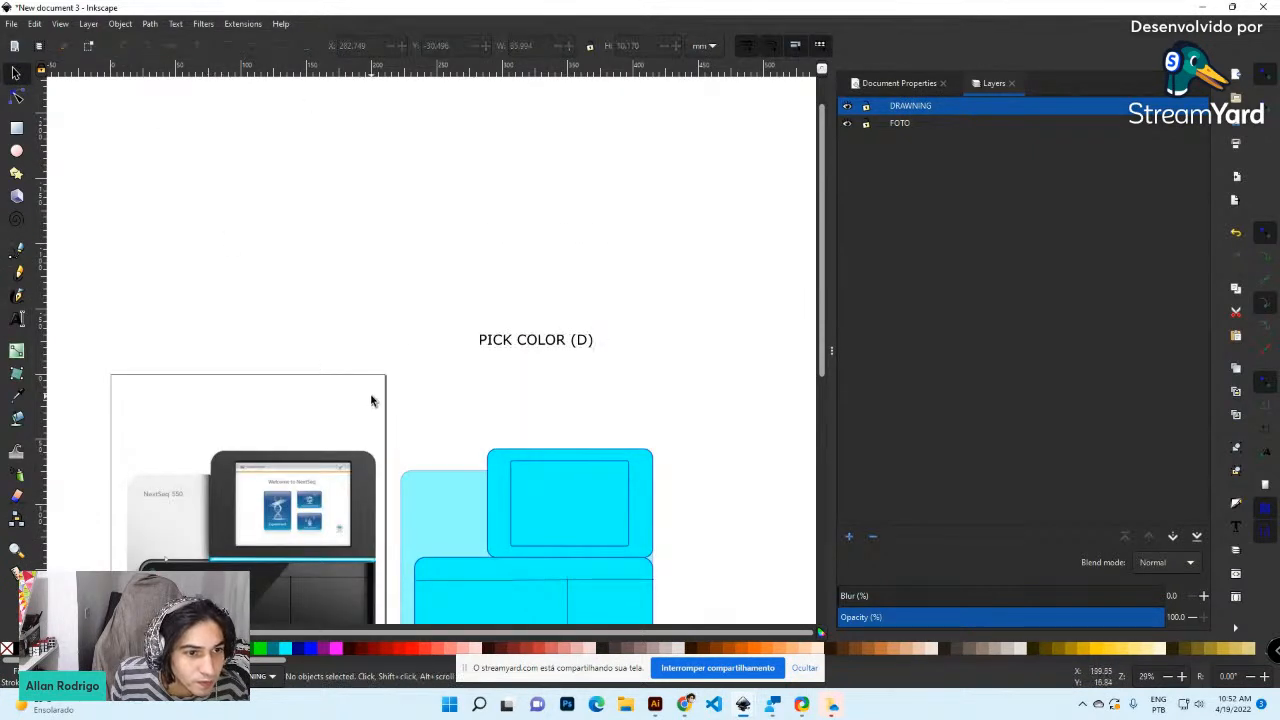
Fill the large back rectangle of the cyan drawing with the light grey picked from the photo's side panel
key("space")
left_click_drag(506, 405, 552, 190)
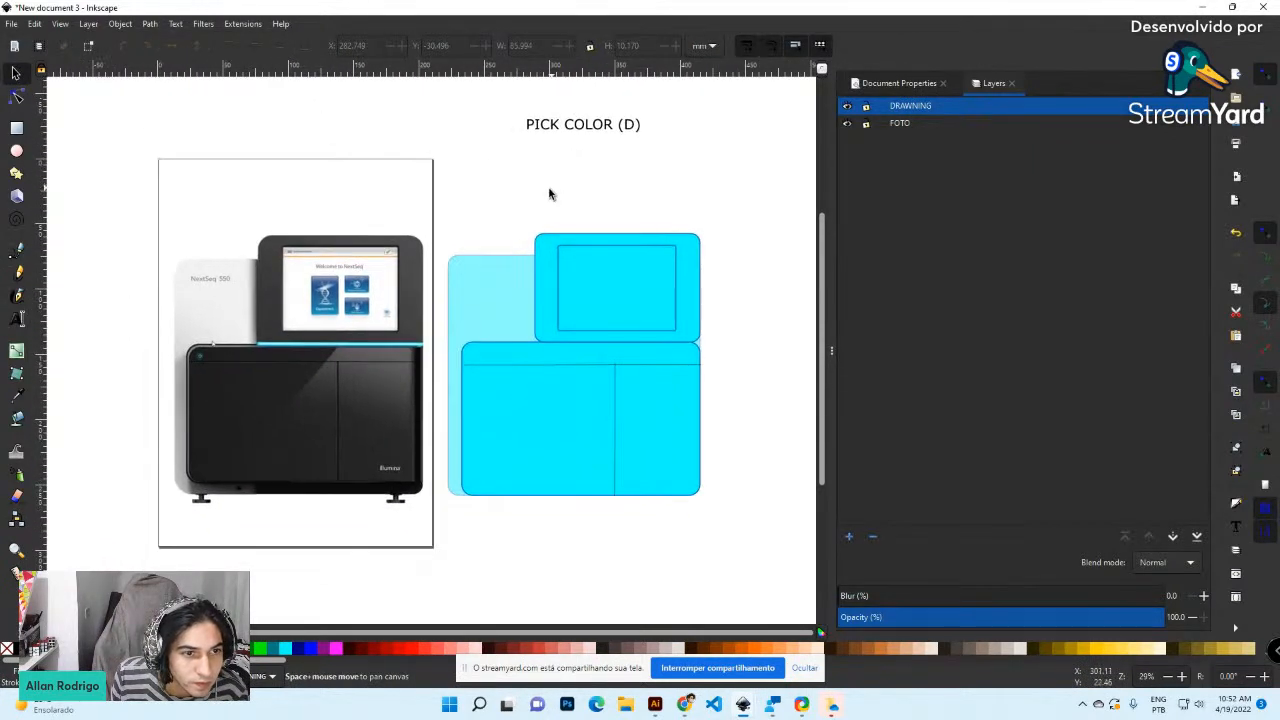
left_click(472, 295)
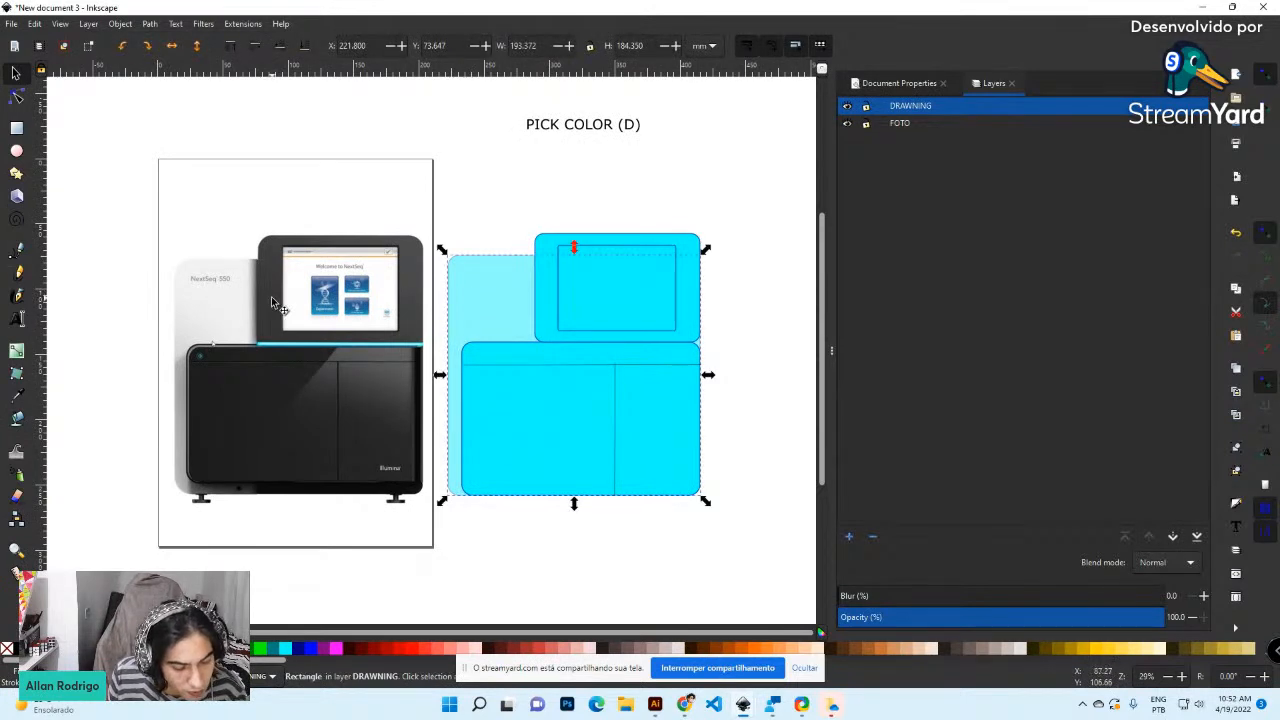
key("d")
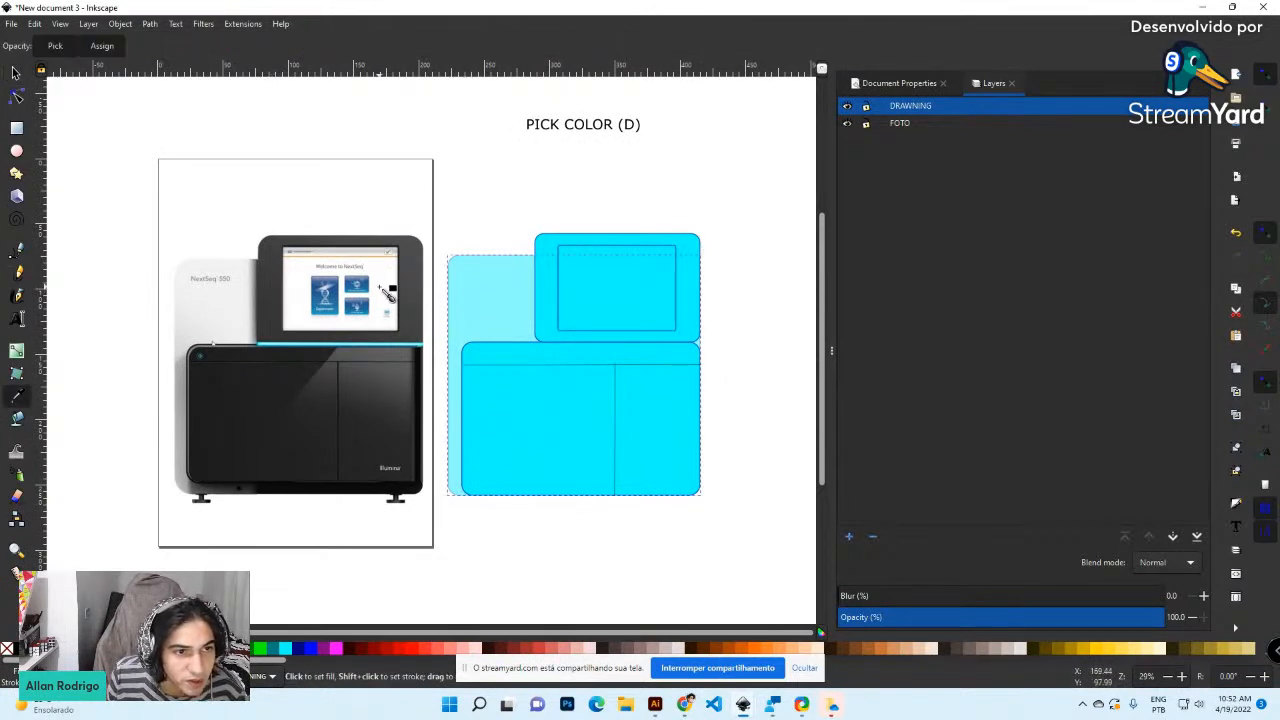
left_click(209, 309)
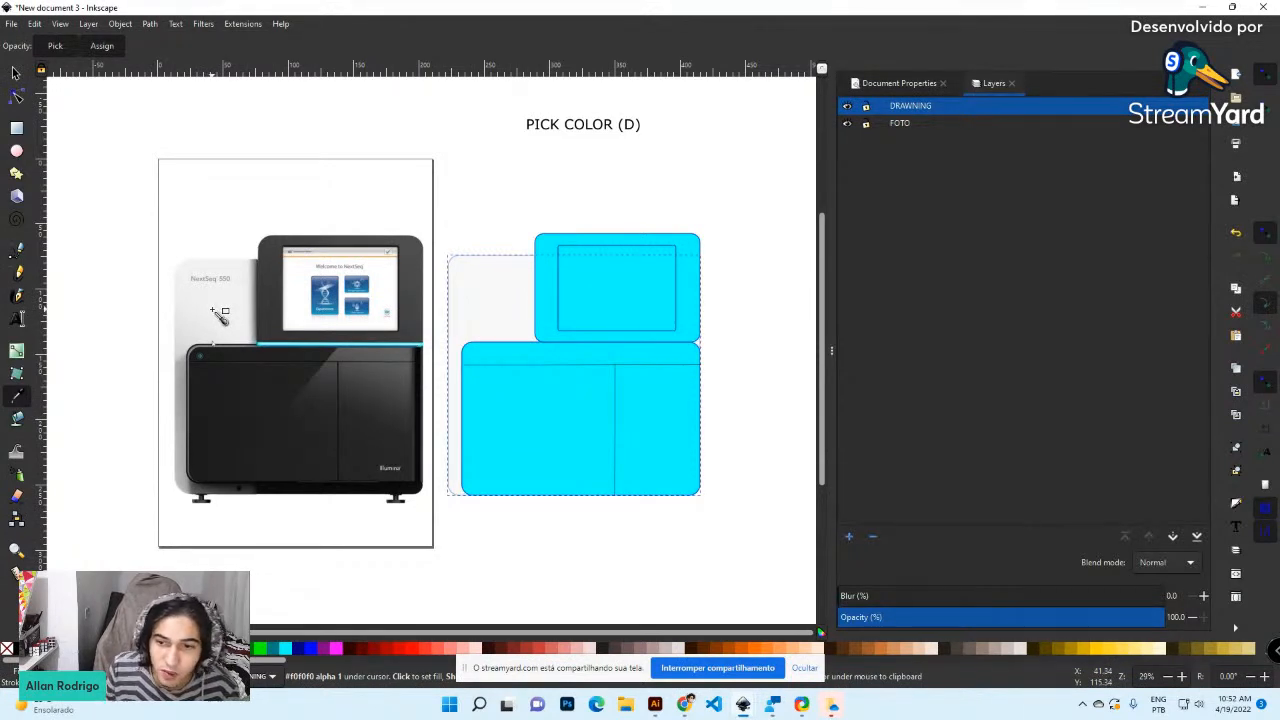
Try averaged color samples from the photo's side panel and black front, ending with a light grey averaged from the side panel's edge
left_click(179, 313)
left_click_drag(179, 313, 186, 366)
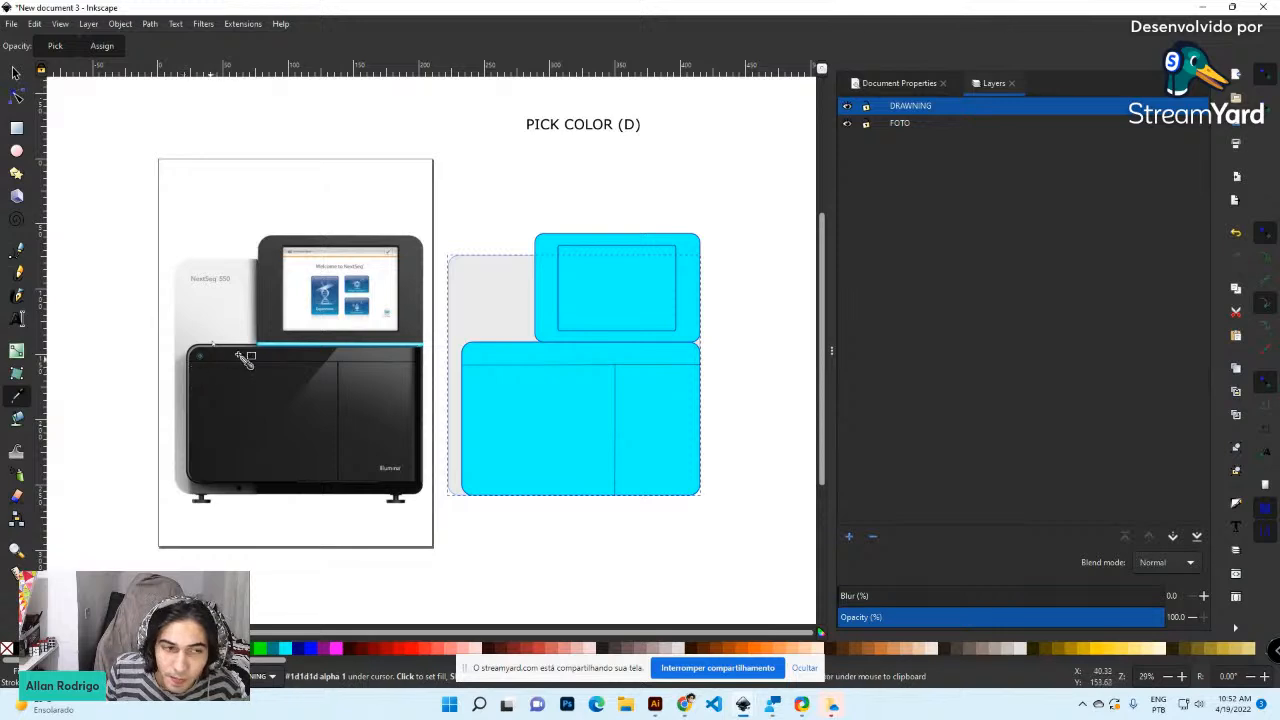
left_click_drag(259, 384, 283, 408)
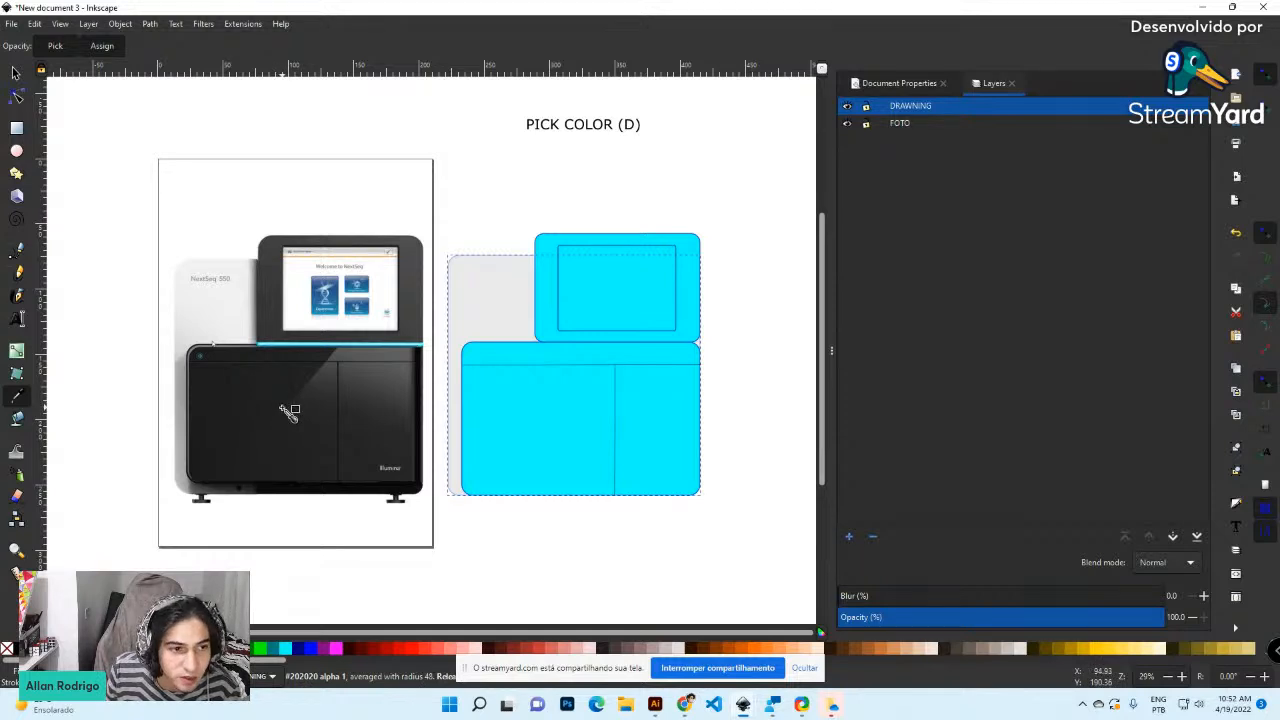
left_click_drag(288, 412, 293, 404)
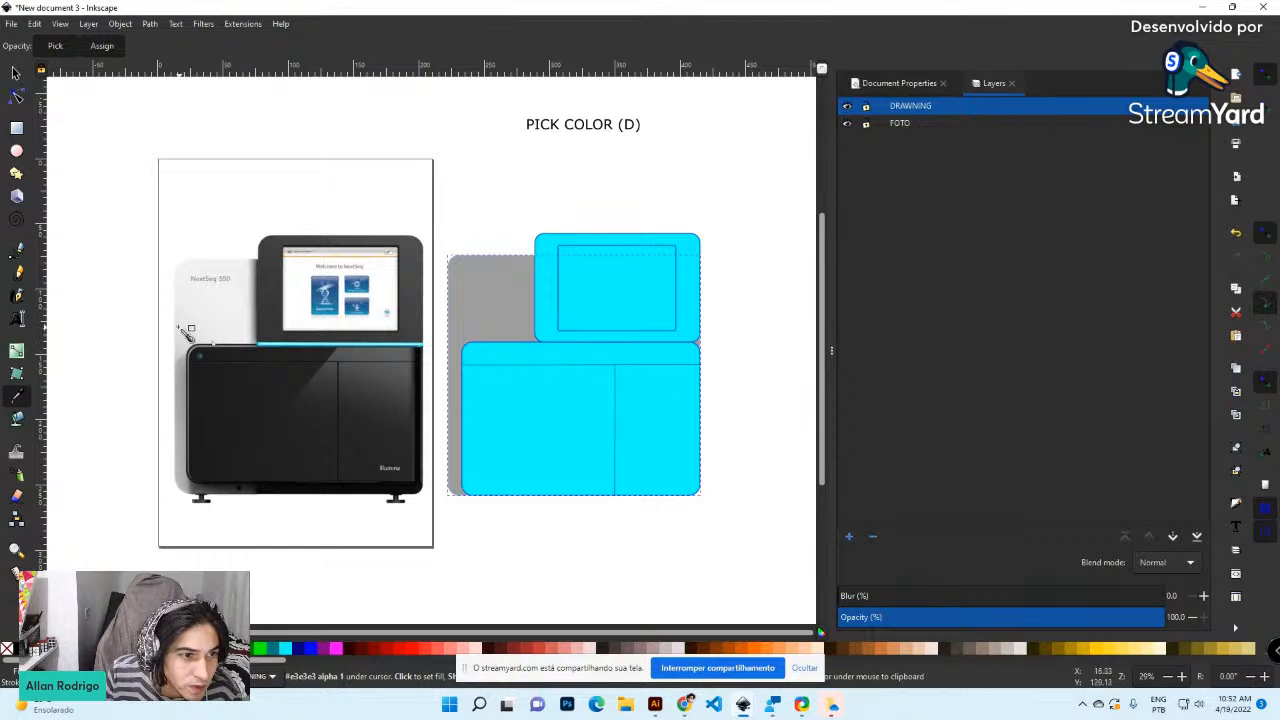
left_click(189, 339)
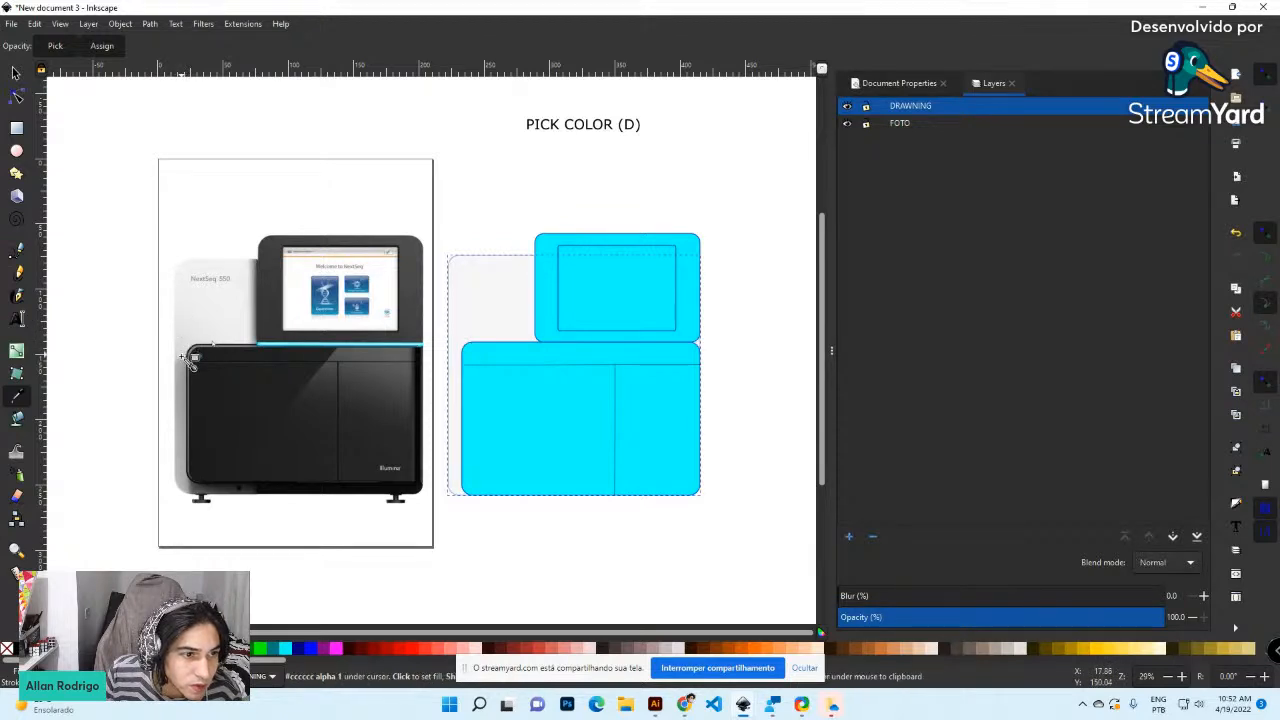
left_click_drag(178, 358, 188, 368)
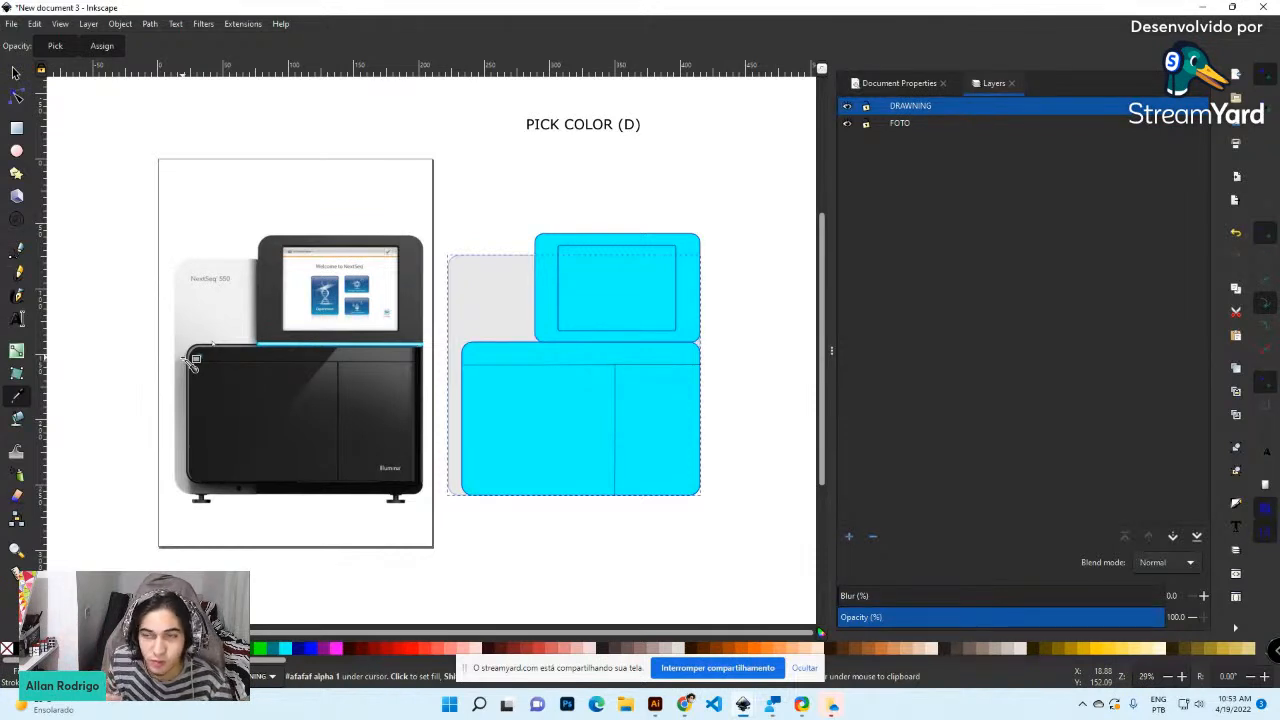
Duplicate the "PICK COLOR (D)" text note and move the copy directly below the original
left_click(15, 73)
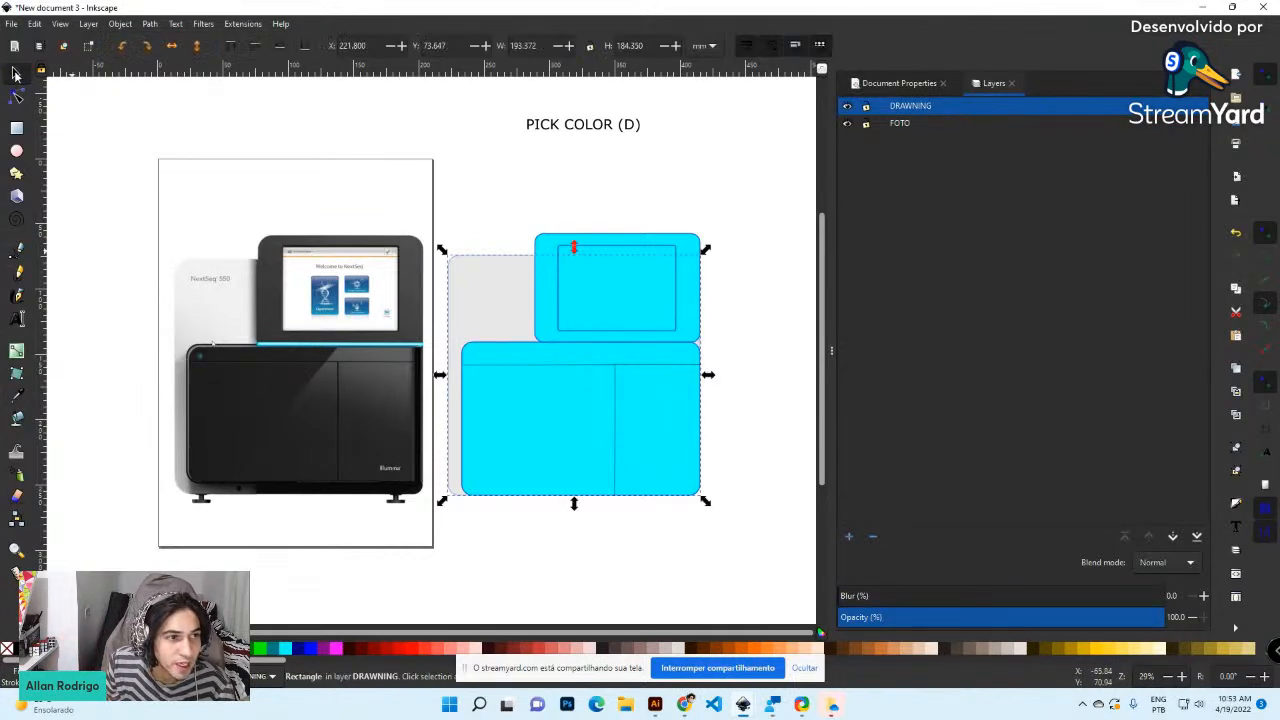
left_click(606, 128)
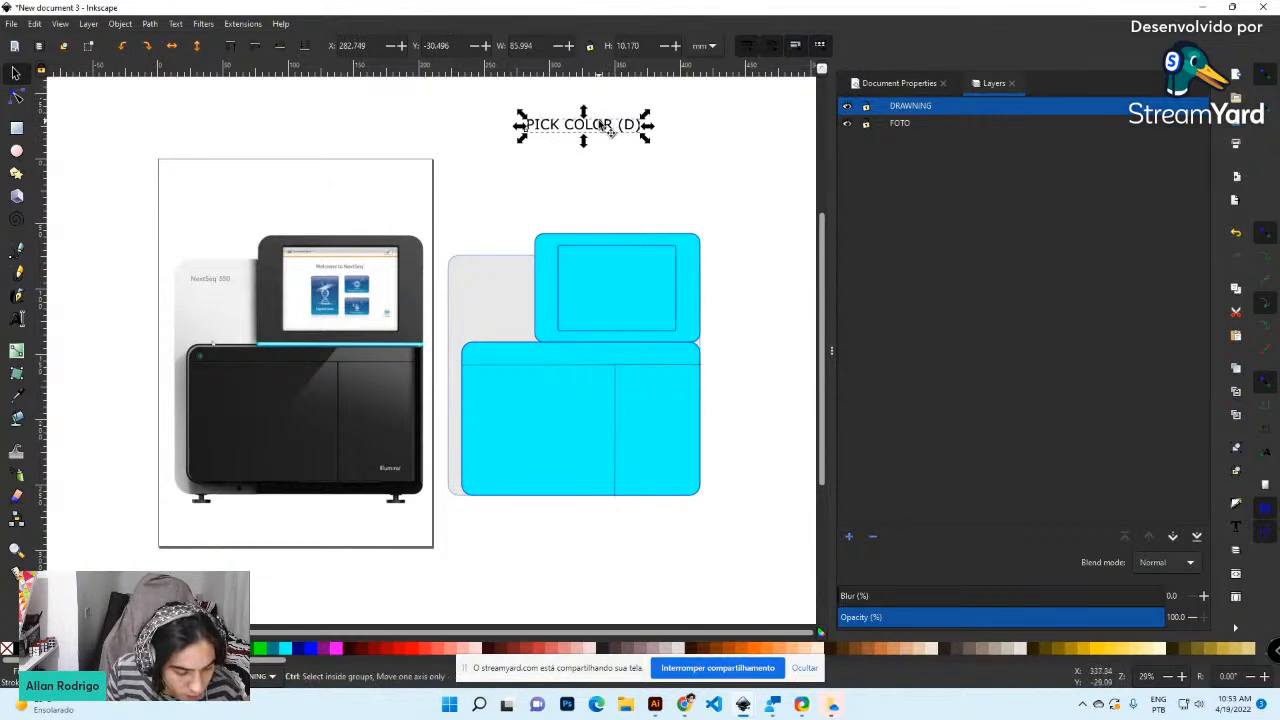
key("ctrl+d")
key("shift+Down")
key("shift+Down")
key("shift+Down")
key("shift+Down")
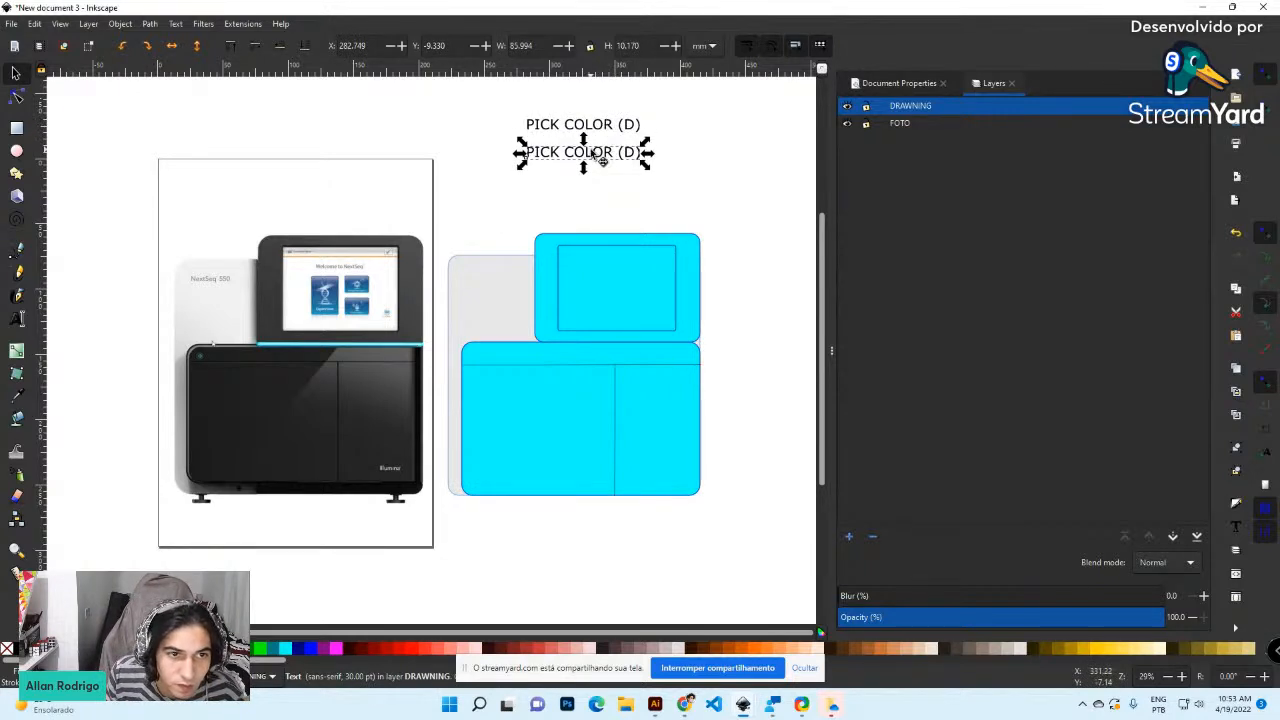
Replace the lower copy's text with "SELECTION TOOL (S)"
left_click(586, 154)
double_click(612, 157)
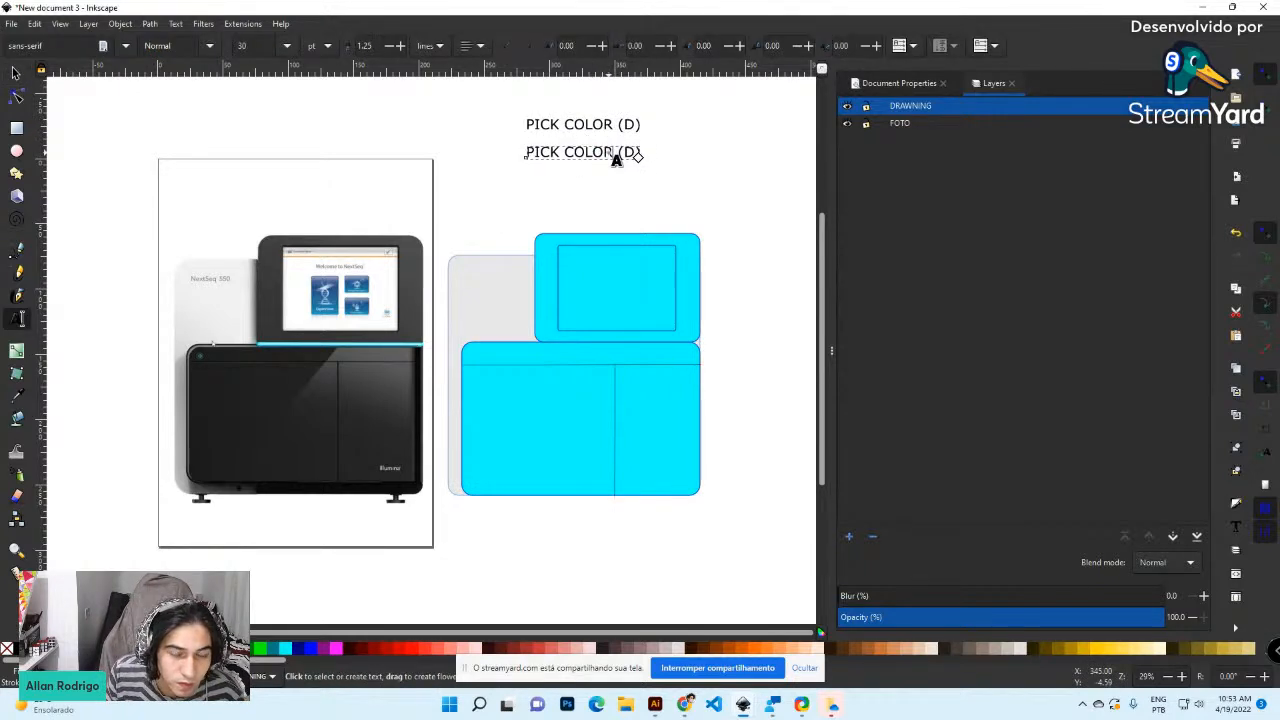
key("ctrl+a")
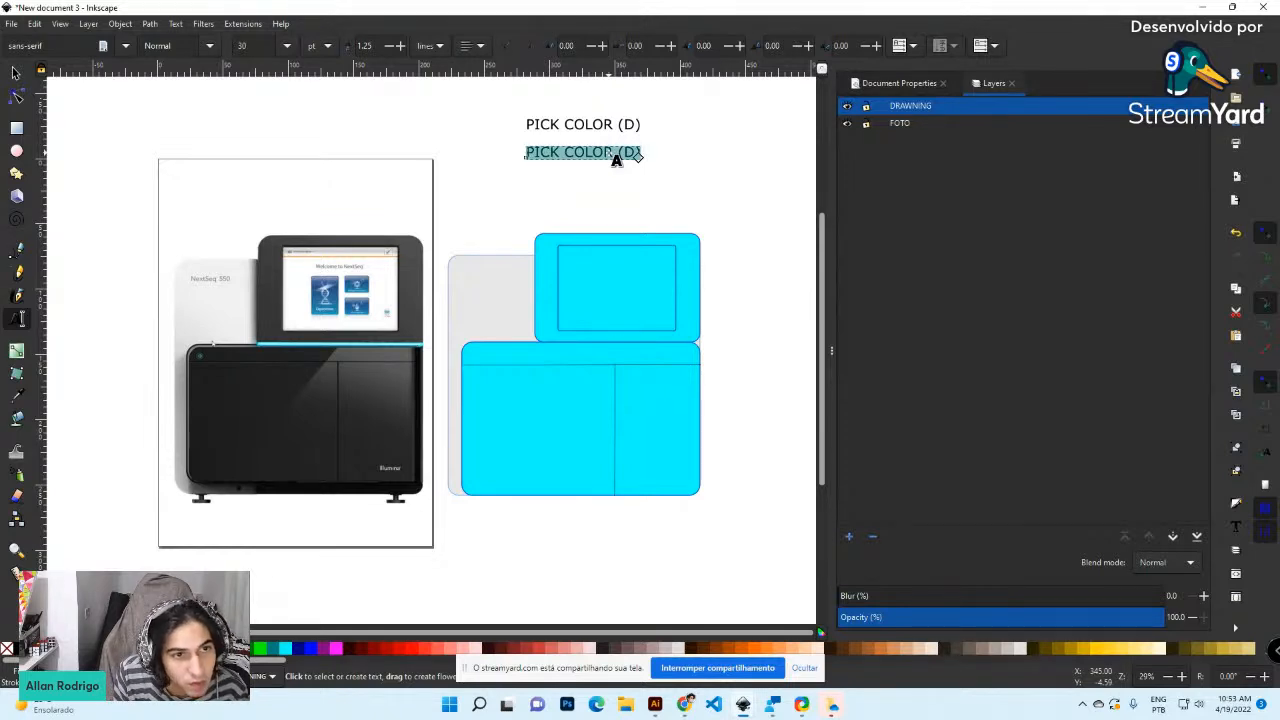
type("SEK")
type("ECTION TOOL (")
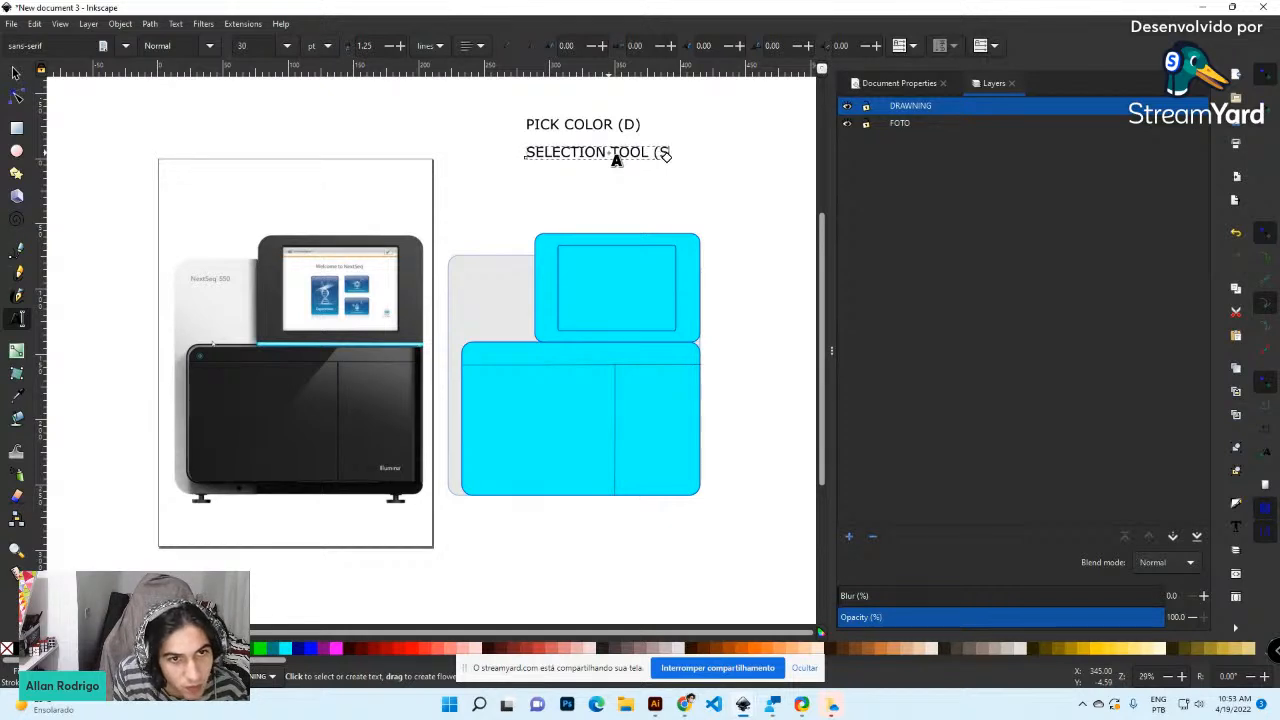
left_click(17, 75)
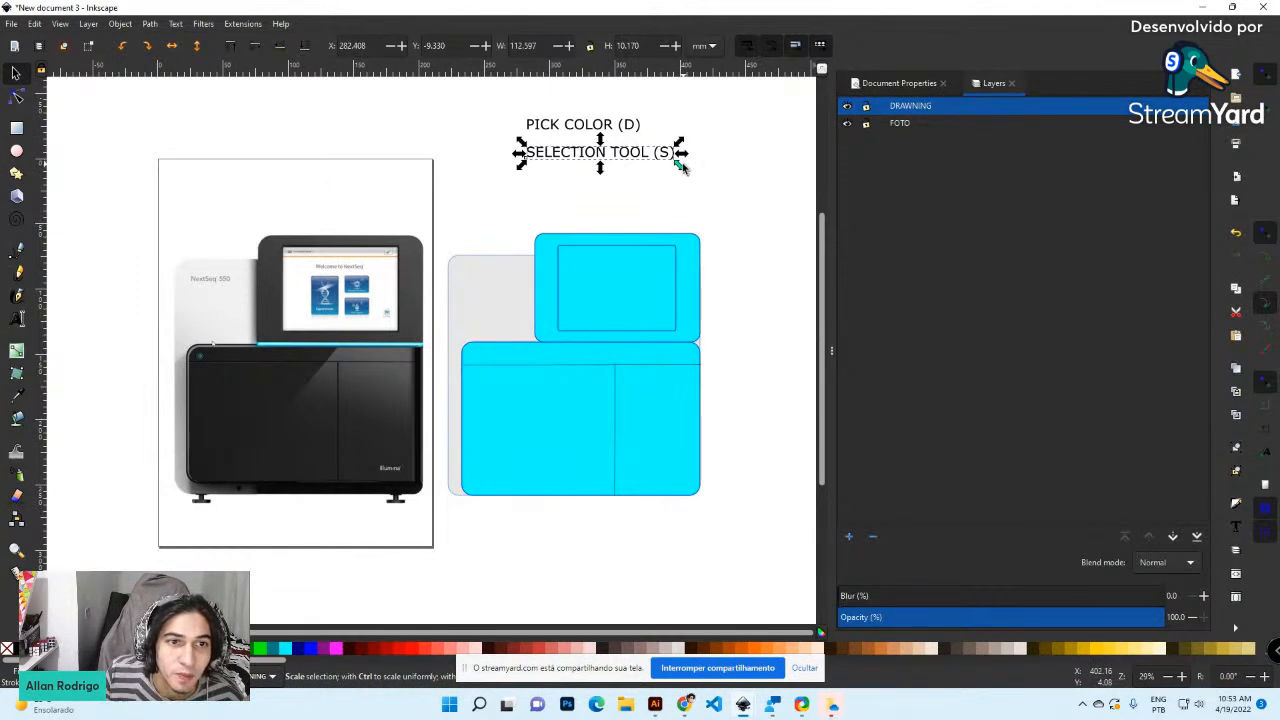
left_click(701, 201)
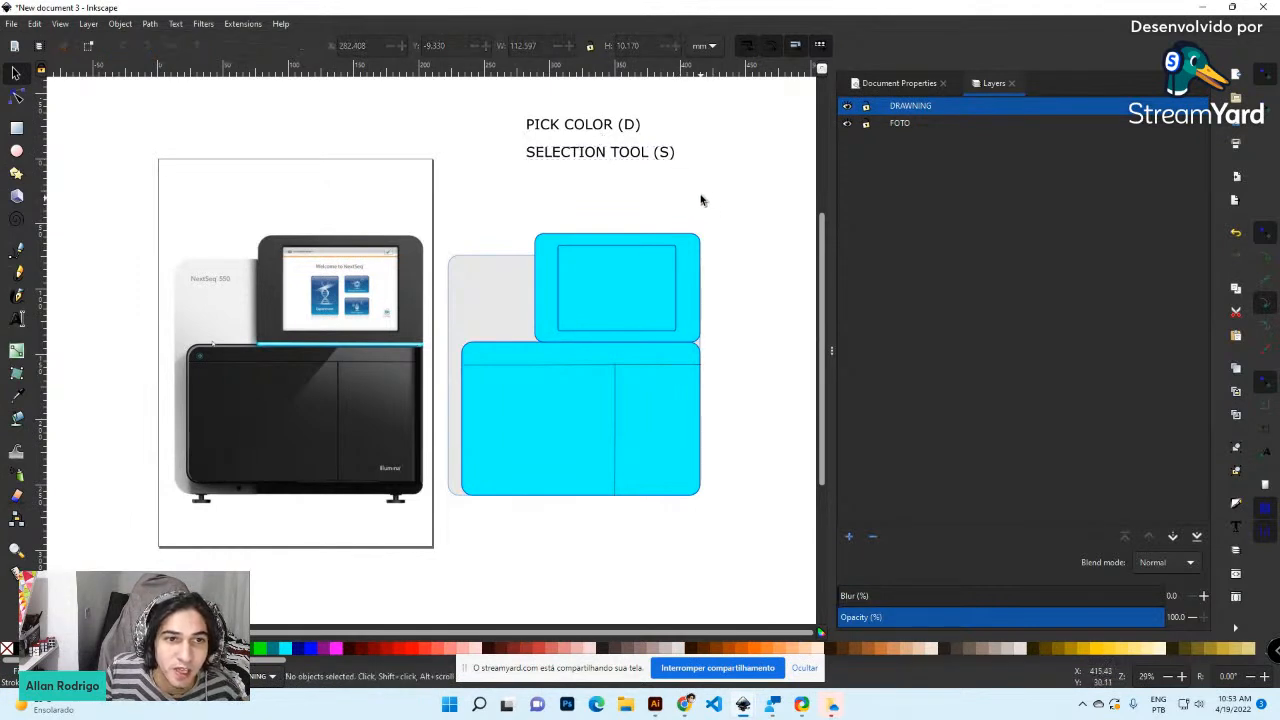
Remove the stroke from the light grey back rectangle
left_click(468, 262)
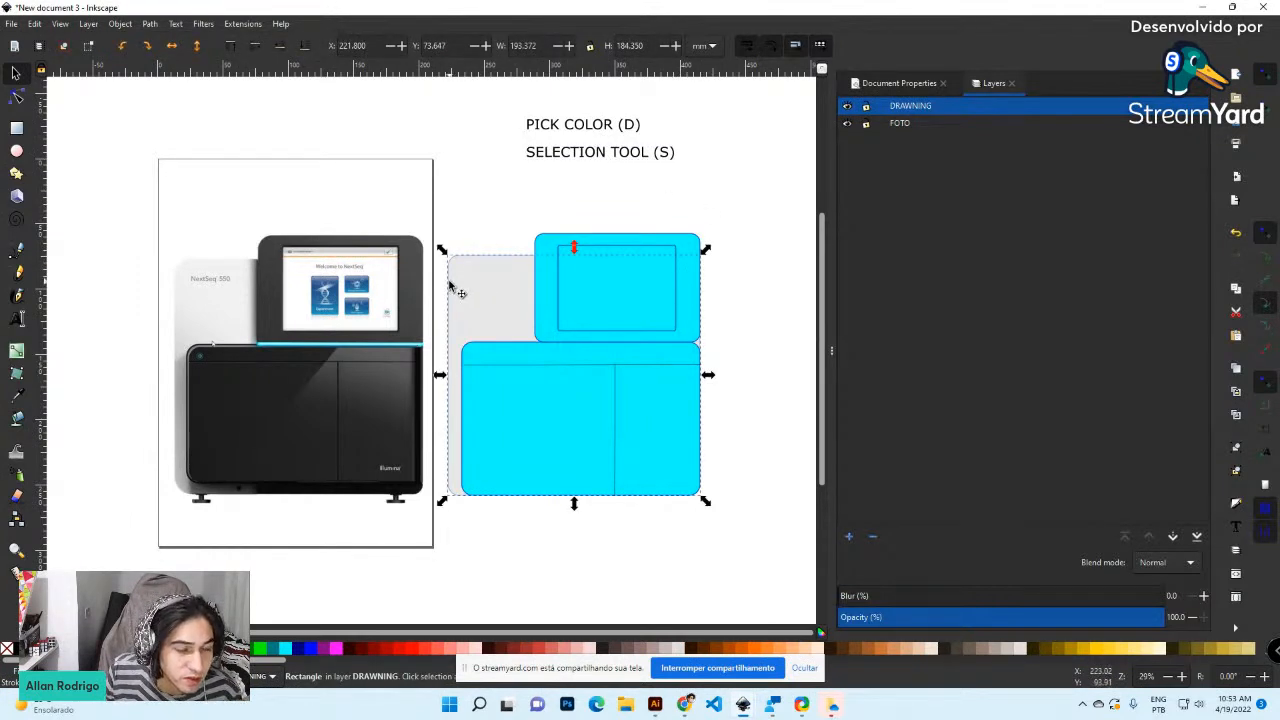
left_click(8, 650, "shift")
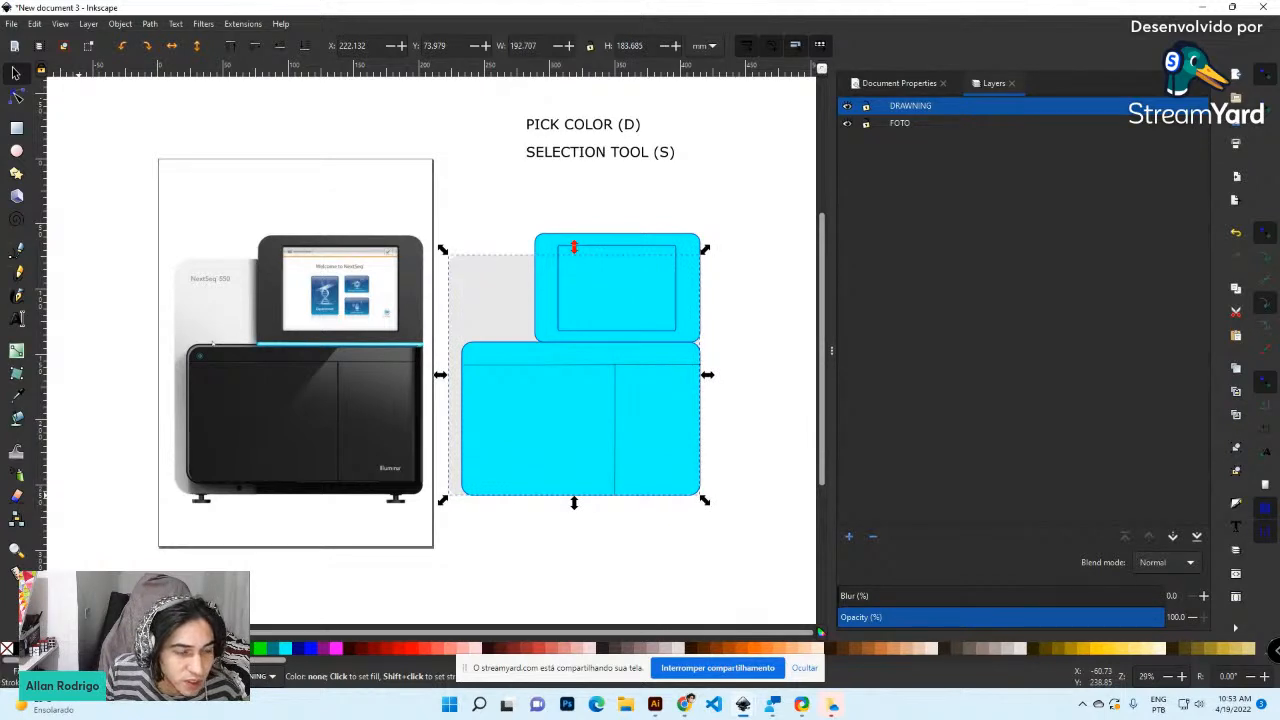
left_click(504, 212)
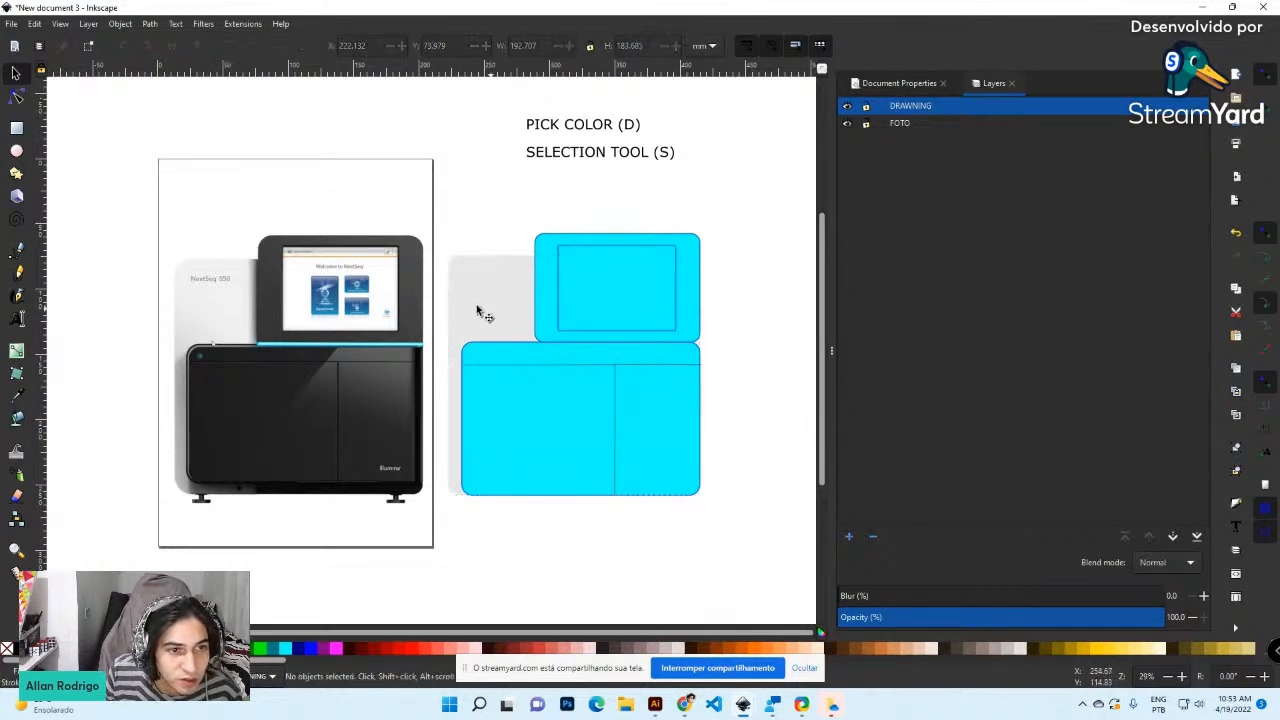
Fill the display housing rectangle with the dark grey picked from the screen frame in the photo
left_click(546, 310)
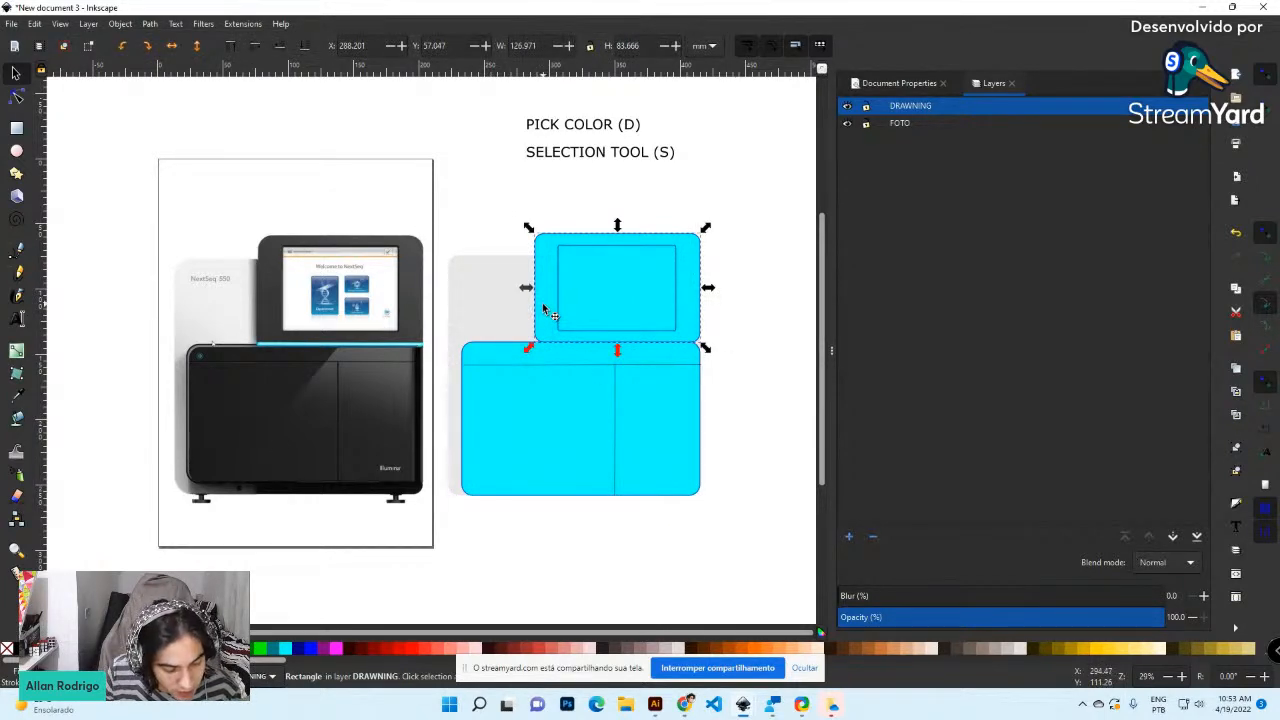
key("d")
left_click(265, 266)
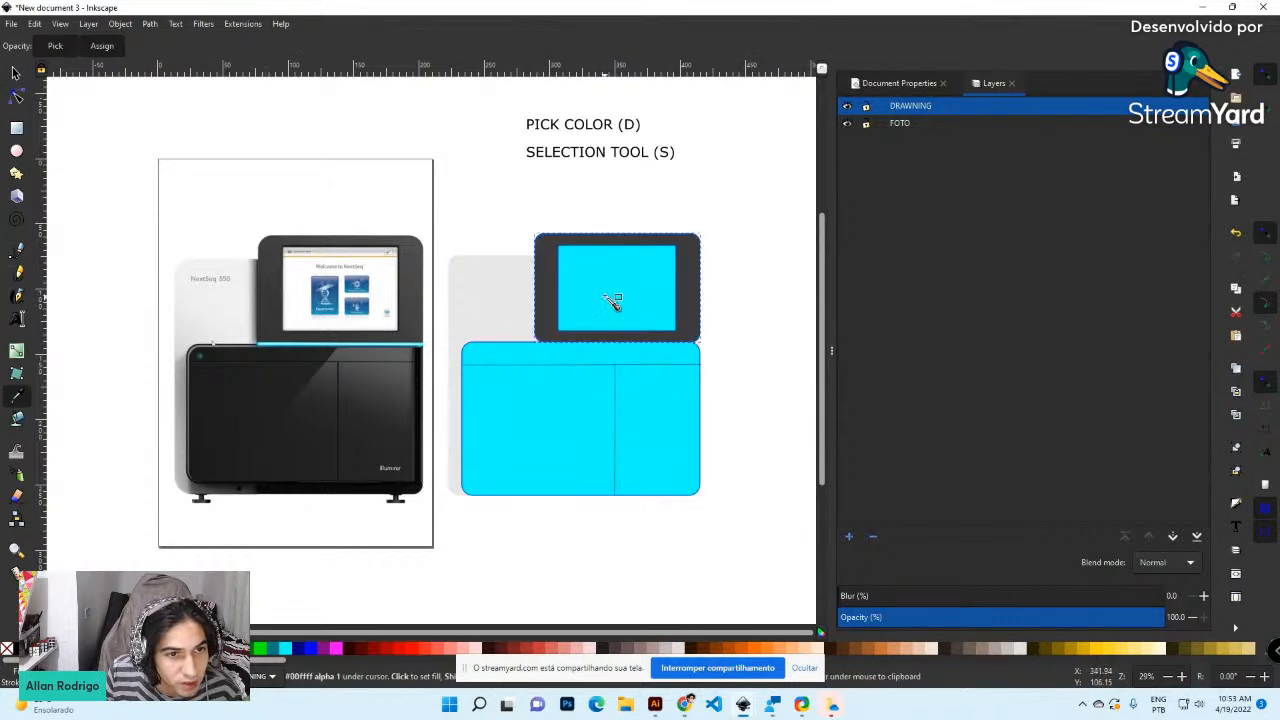
Fill the lower front body rectangle with an averaged near-black sampled from the machine's front in the photo
key("s")
left_click(511, 357)
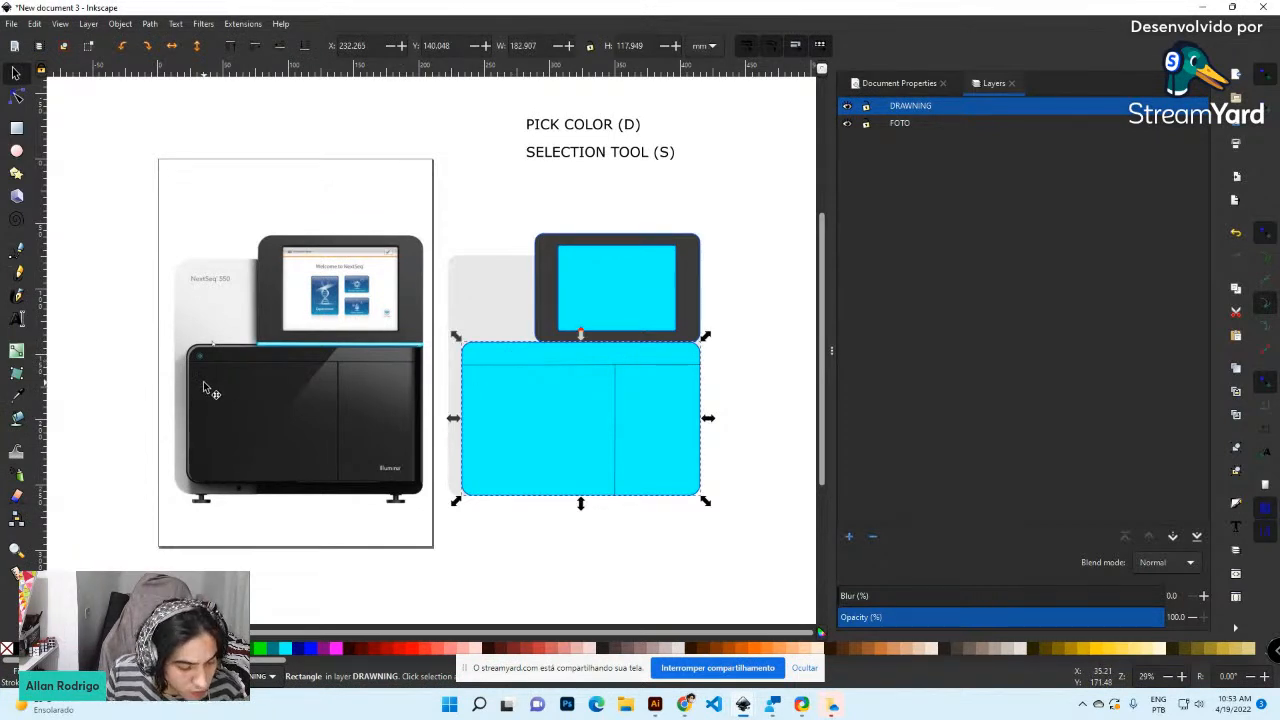
key("d")
mouse_move(204, 382)
left_mouse_down()
mouse_move(222, 392)
mouse_move(212, 386)
left_mouse_up()
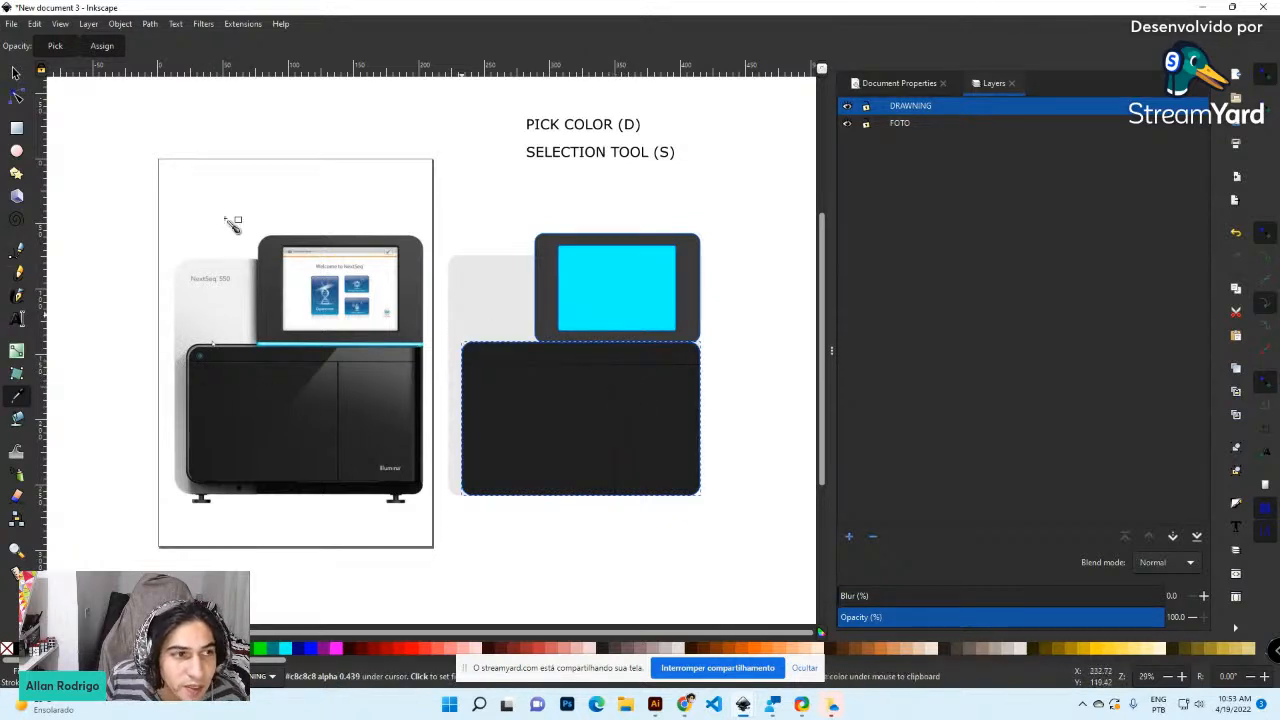
left_click(15, 76)
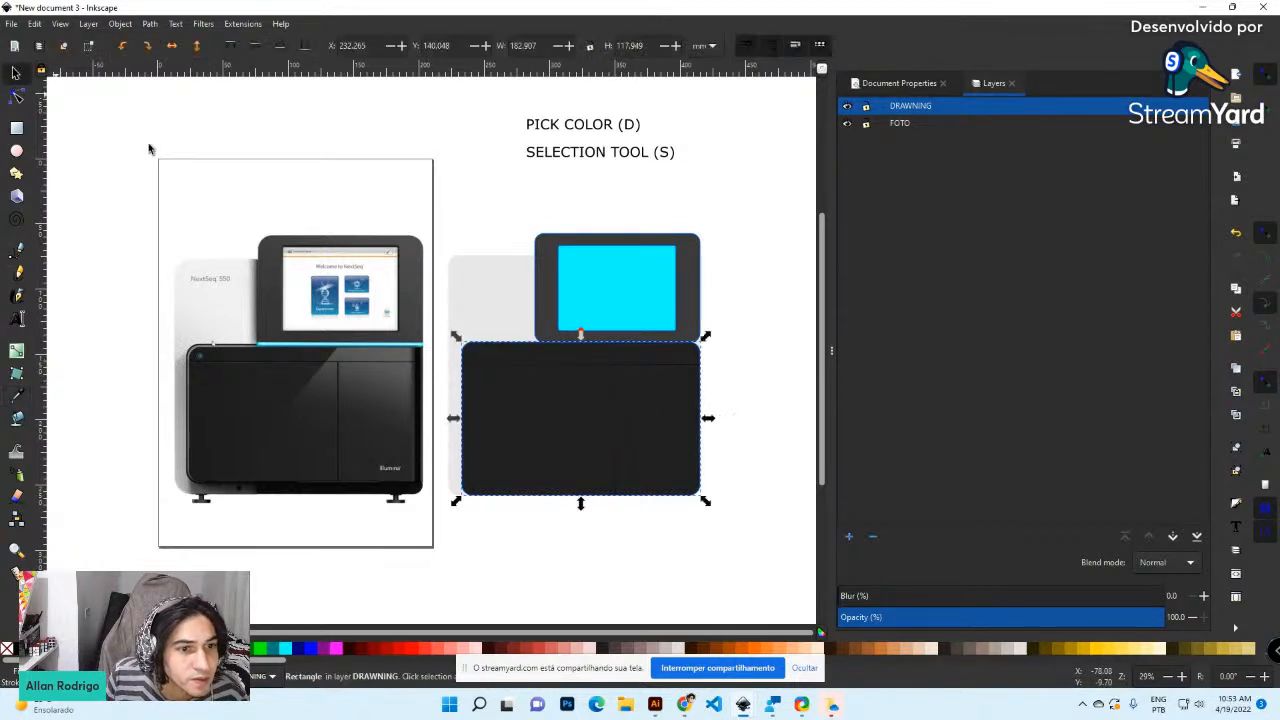
Open the Fill and Stroke settings for the horizontal line across the front body and set its stroke width to 0.665 mm
left_click(521, 368)
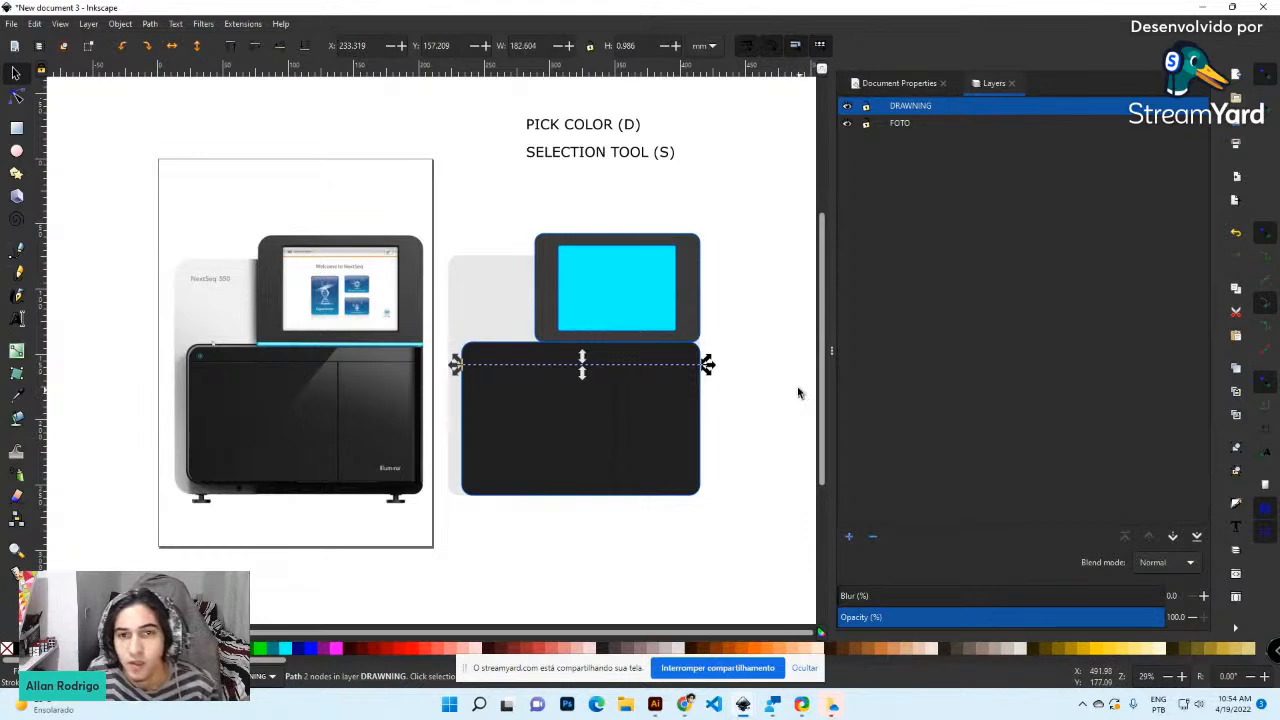
right_click(652, 366)
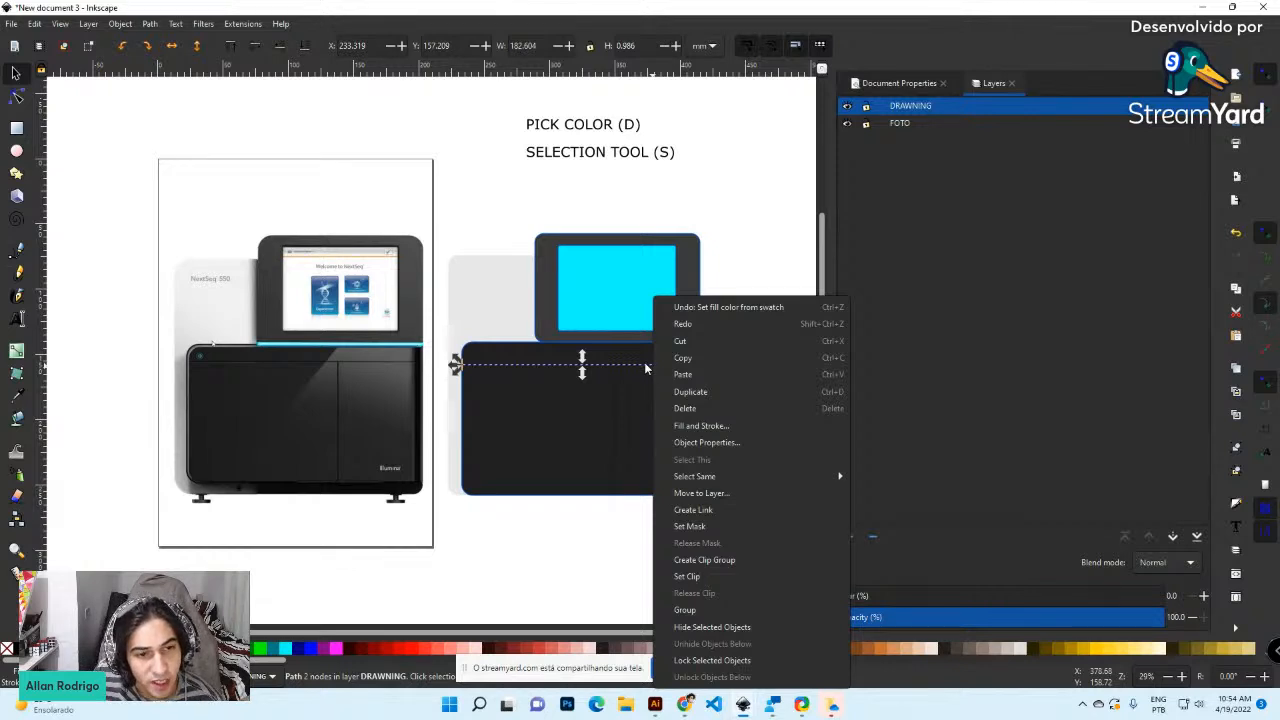
left_click(731, 427)
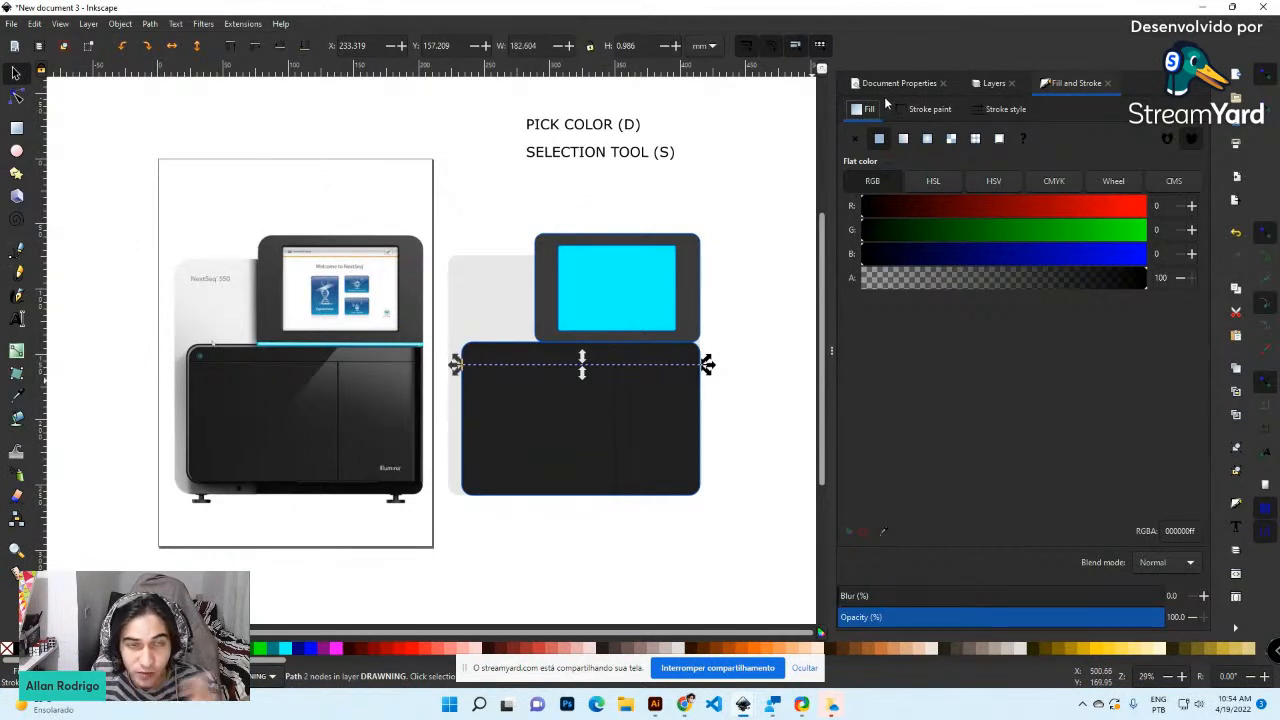
left_click(922, 108)
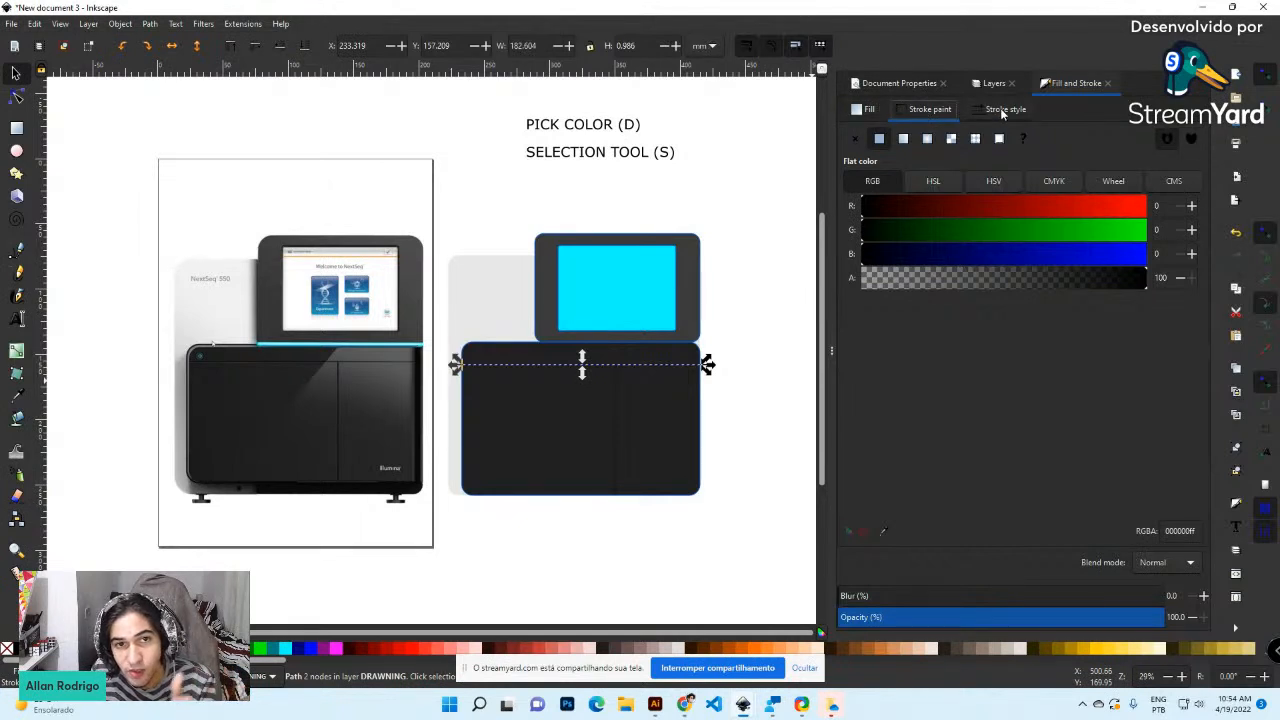
left_click(1002, 110)
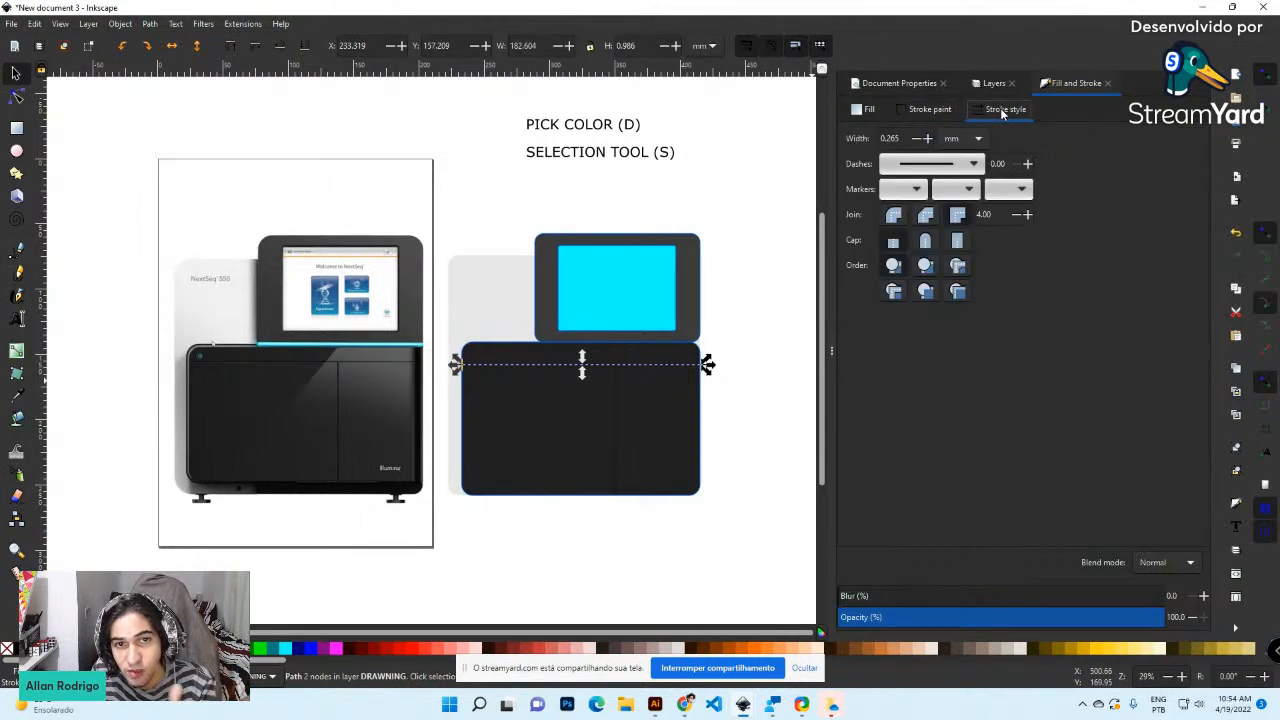
left_click(928, 139)
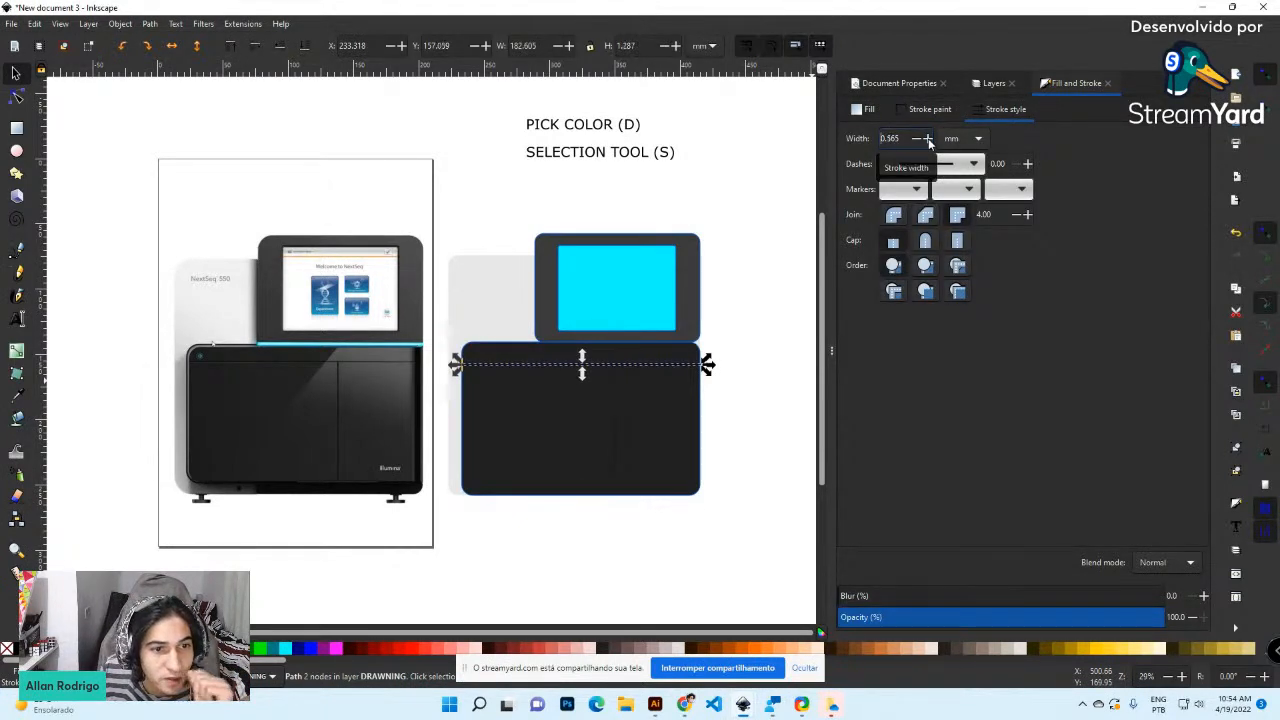
left_click(928, 138)
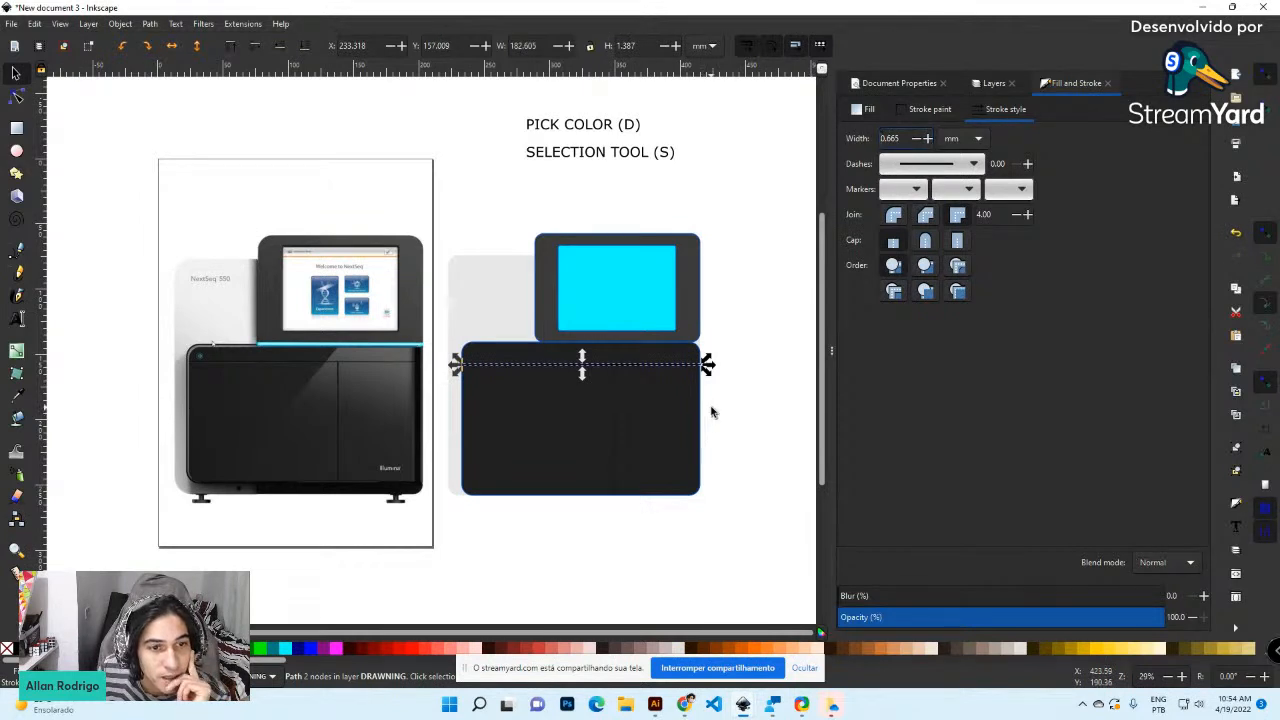
Increase the horizontal line's stroke width to 0.965 mm and switch to editing its nodes
left_click(711, 411)
scroll(667, 395, "up", 3, "ctrl")
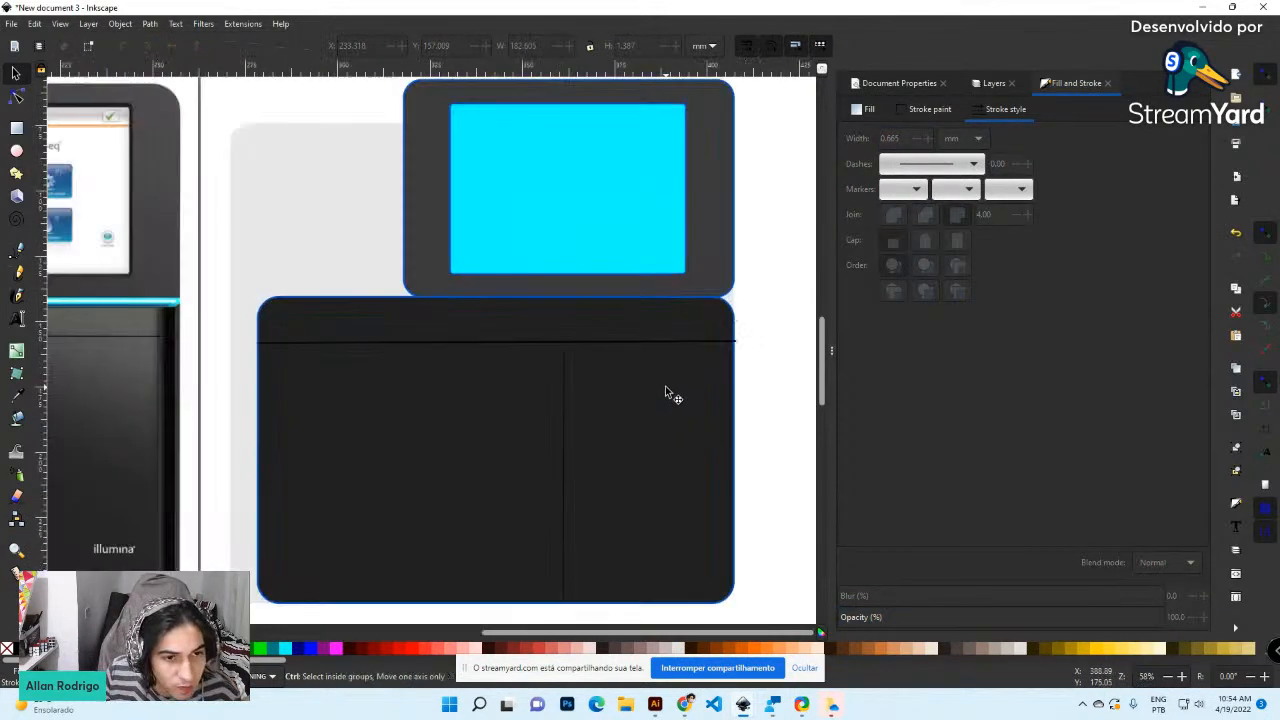
left_click(697, 322)
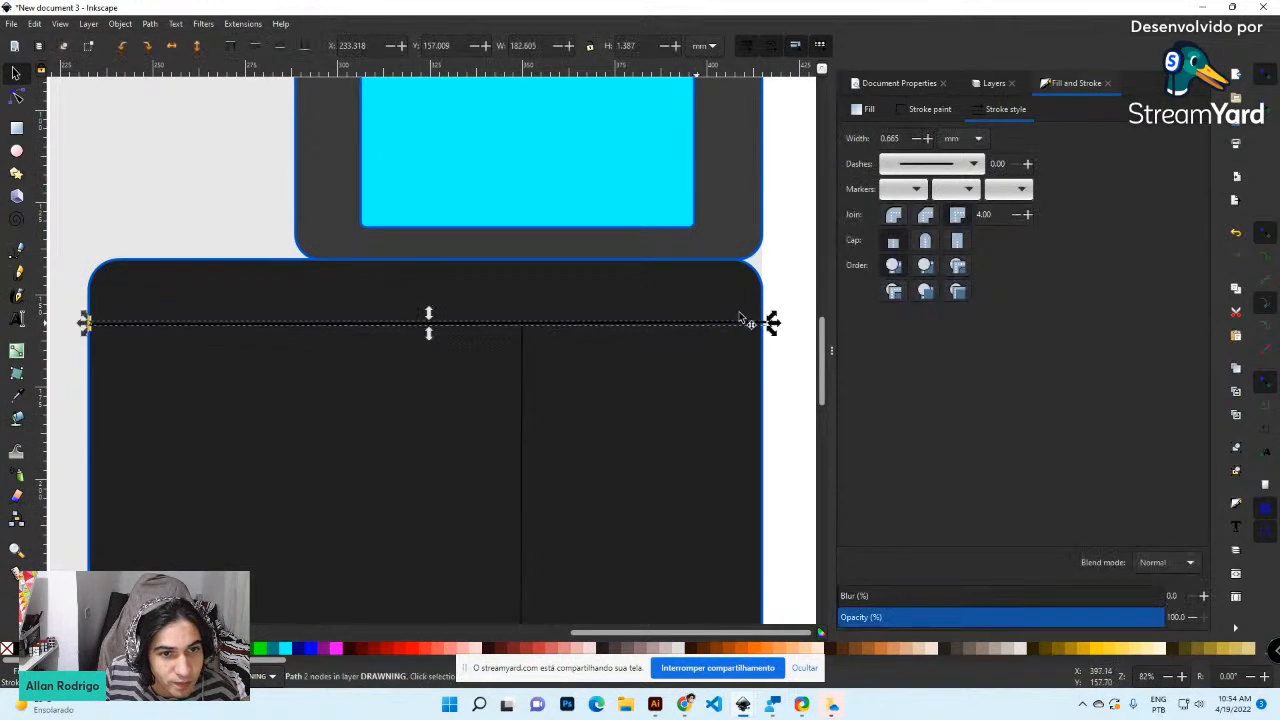
left_click(928, 138)
left_click(928, 138)
left_click(15, 95)
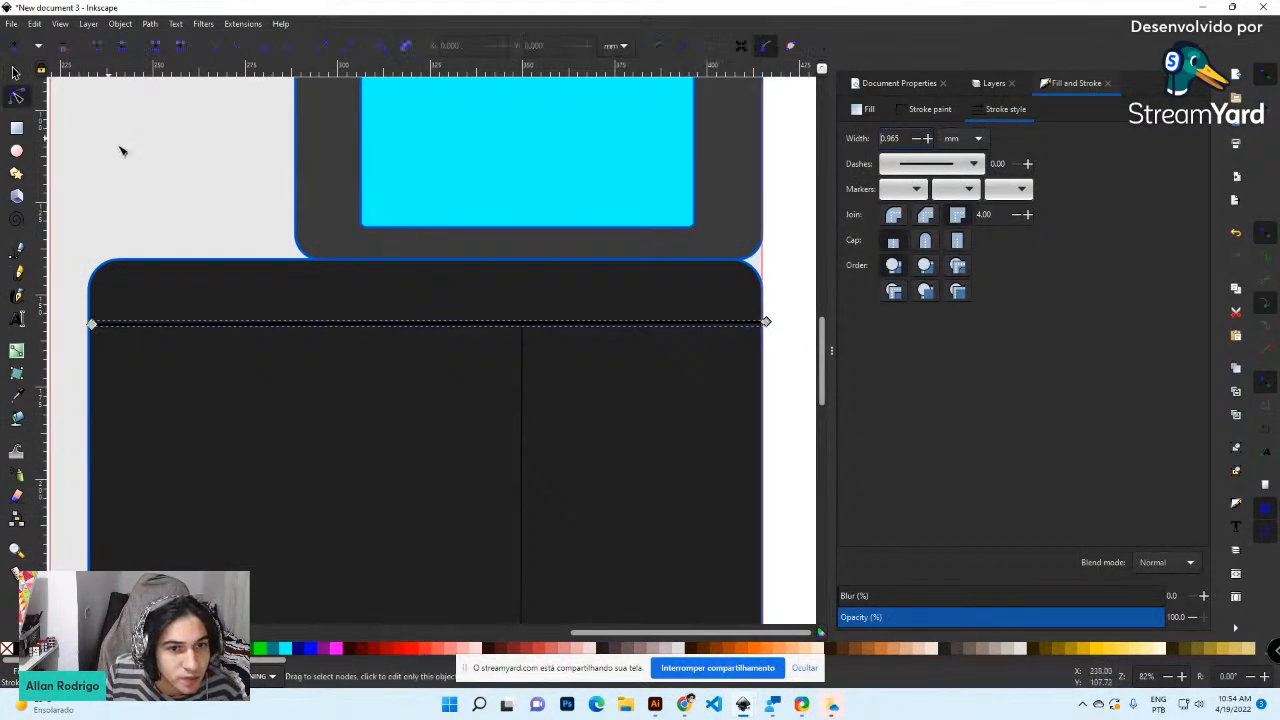
Pull the horizontal line's right end inside the body edge to about X 411.4 mm and set the vertical line's stroke width to 0.667 mm
mouse_move(766, 324)
left_mouse_down()
mouse_move(711, 322)
mouse_move(750, 322)
left_mouse_up()
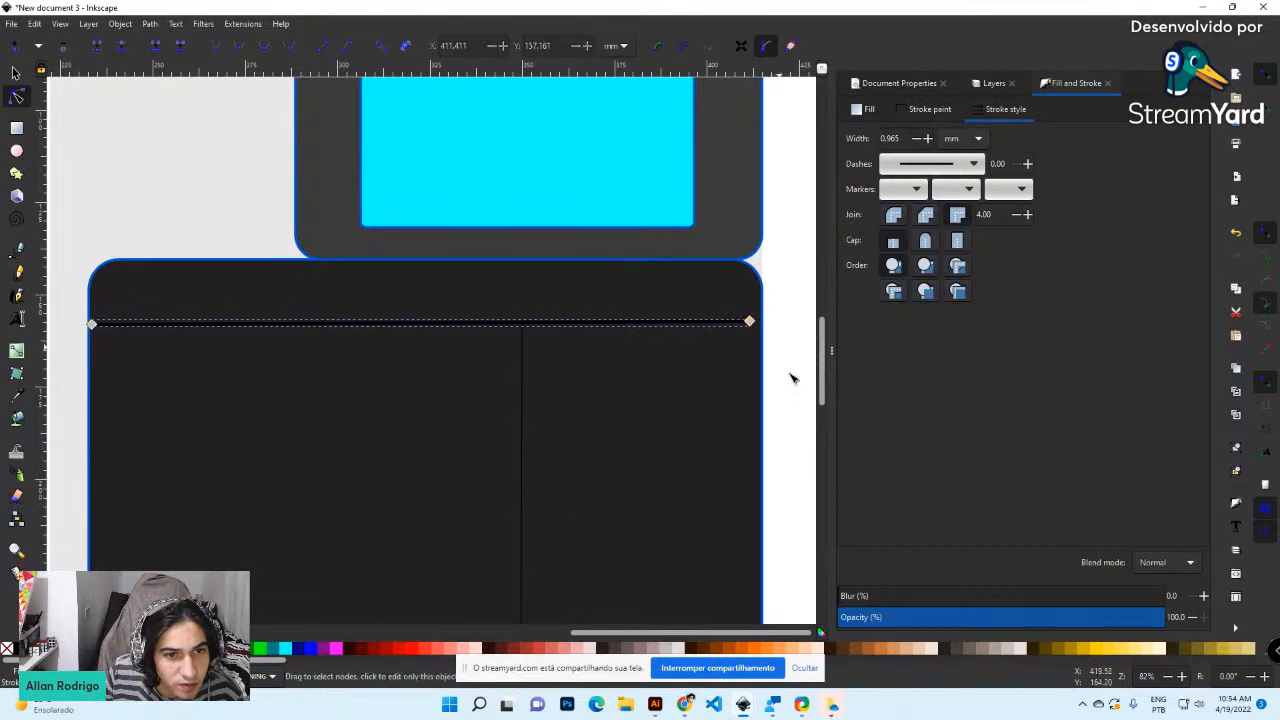
left_click(527, 417)
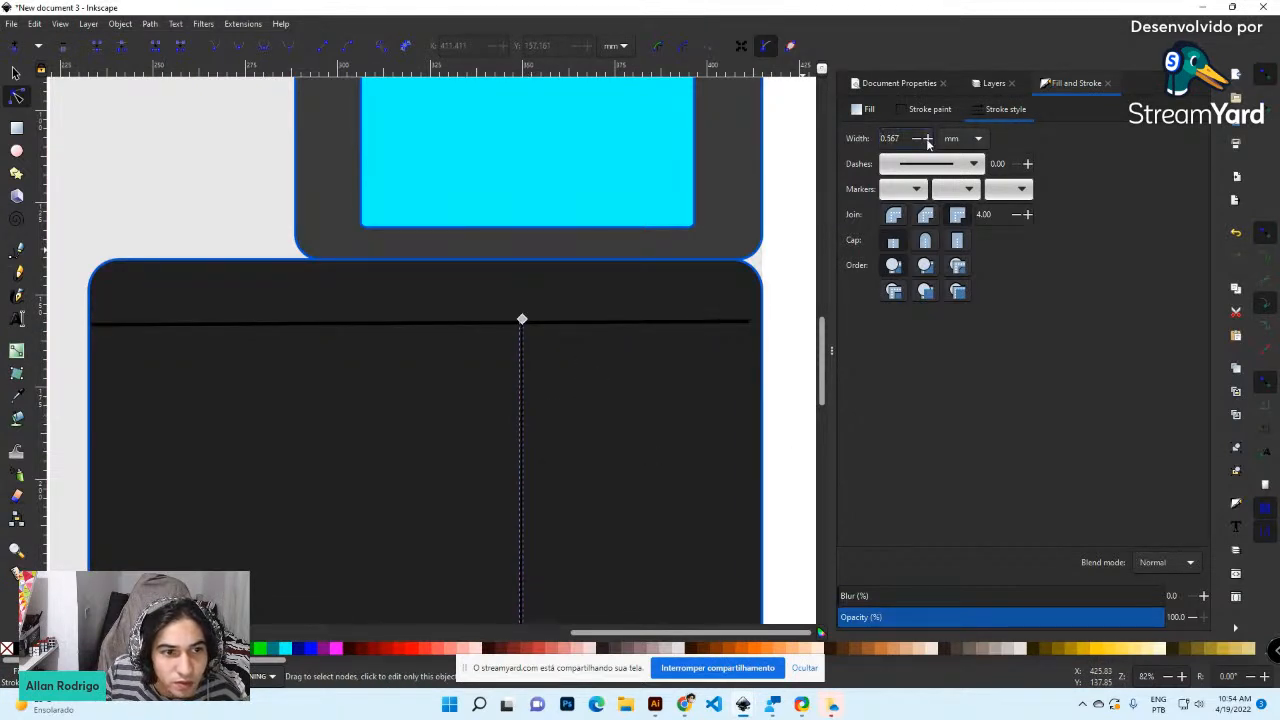
left_click(928, 139)
Remove the blue outline from the lower front body rectangle
scroll(656, 391, "right", 1)
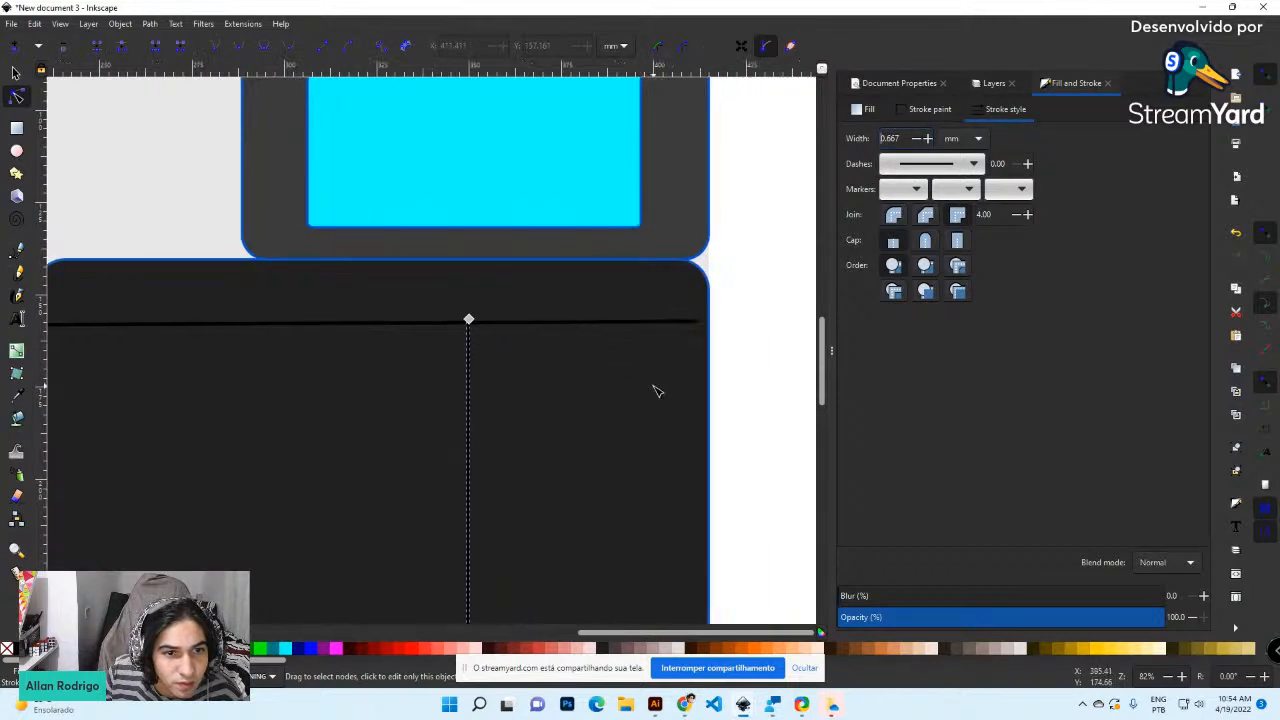
left_click_drag(393, 437, 441, 293)
key("space")
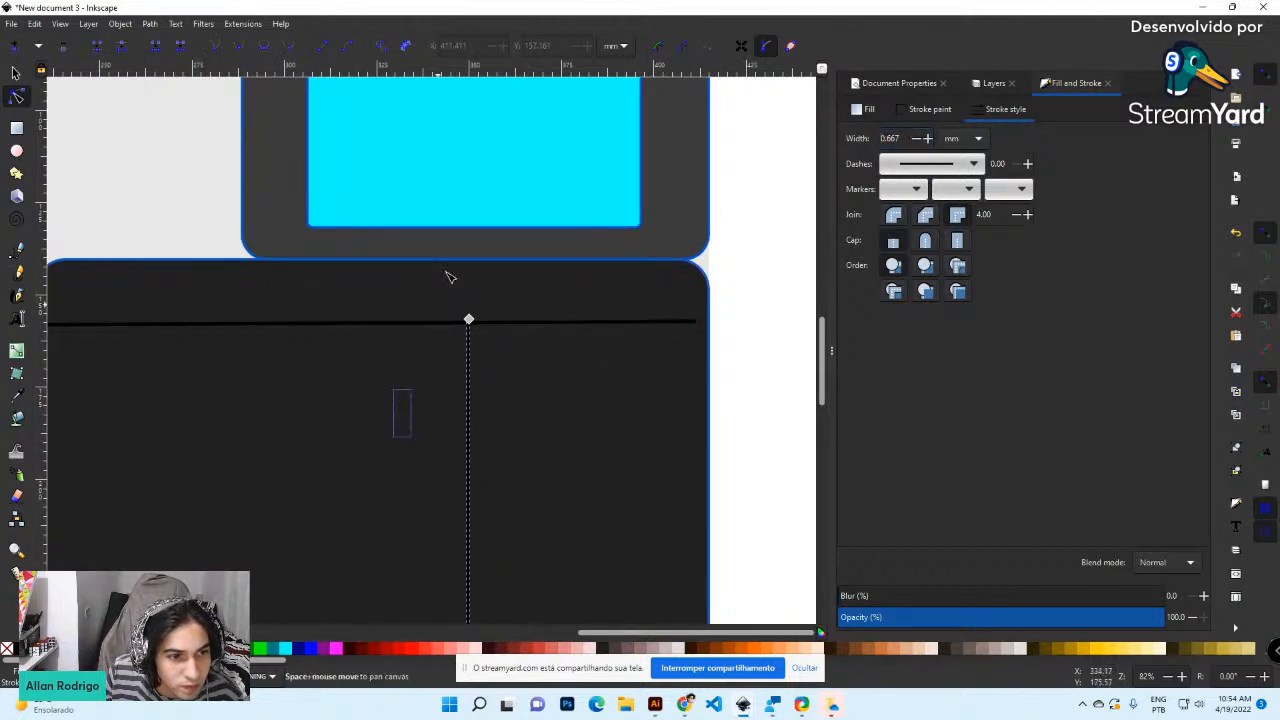
key("space")
left_click_drag(454, 372, 546, 270)
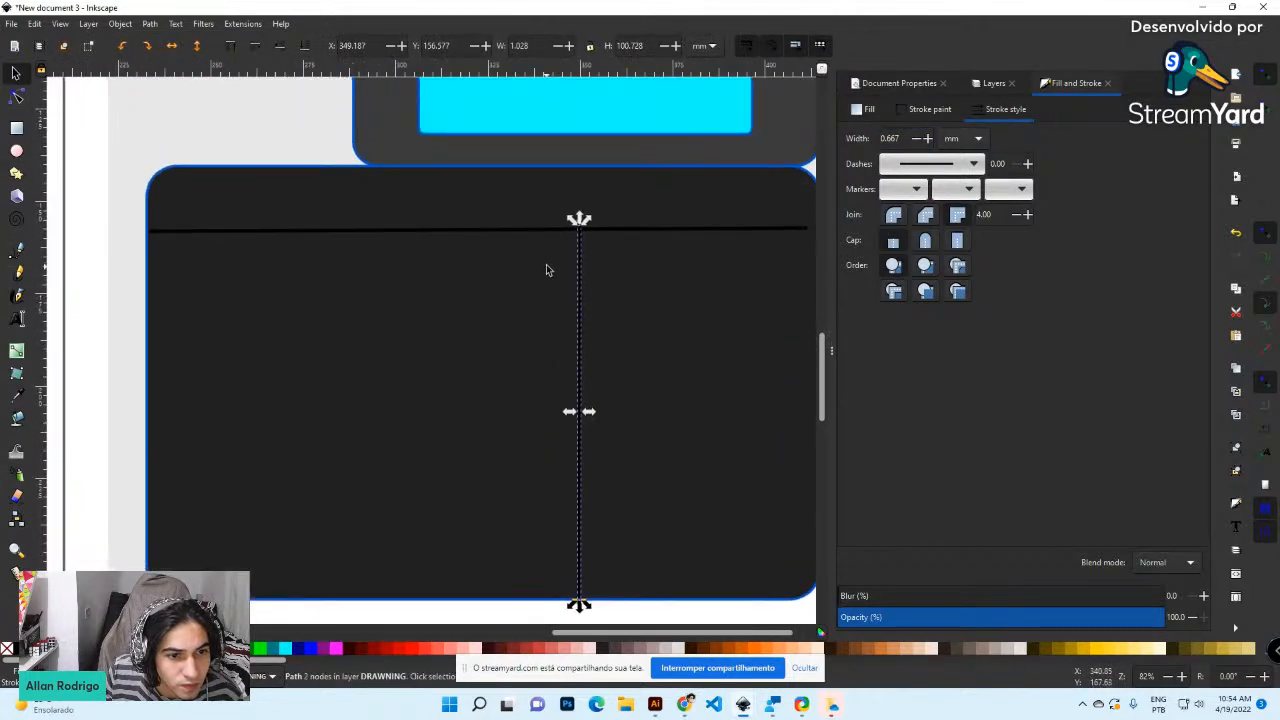
left_click(515, 615)
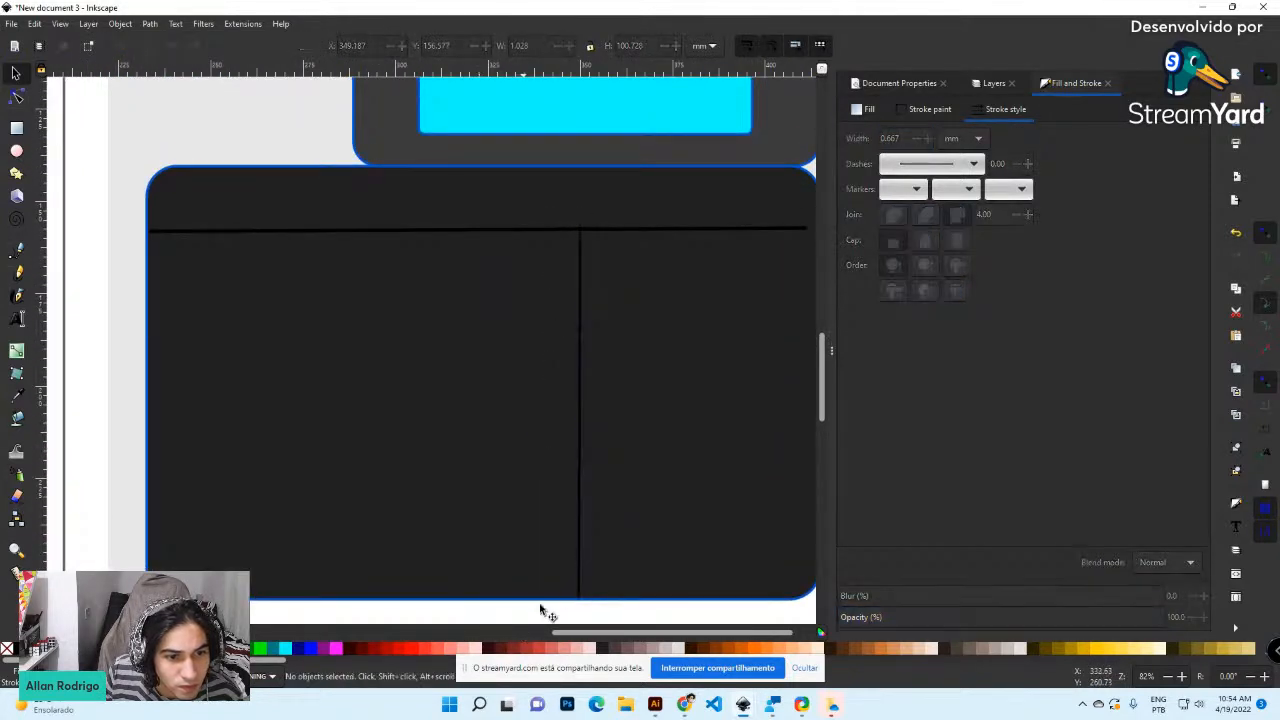
left_click(207, 408)
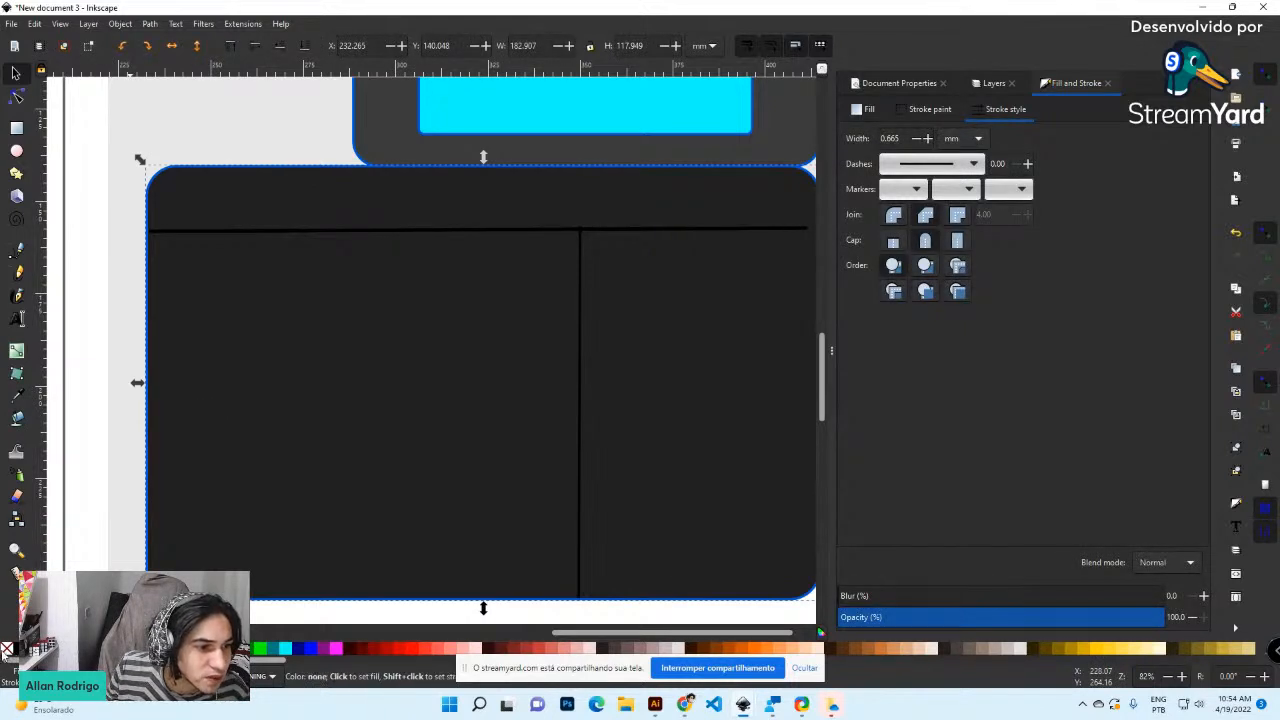
left_click(8, 648, "shift")
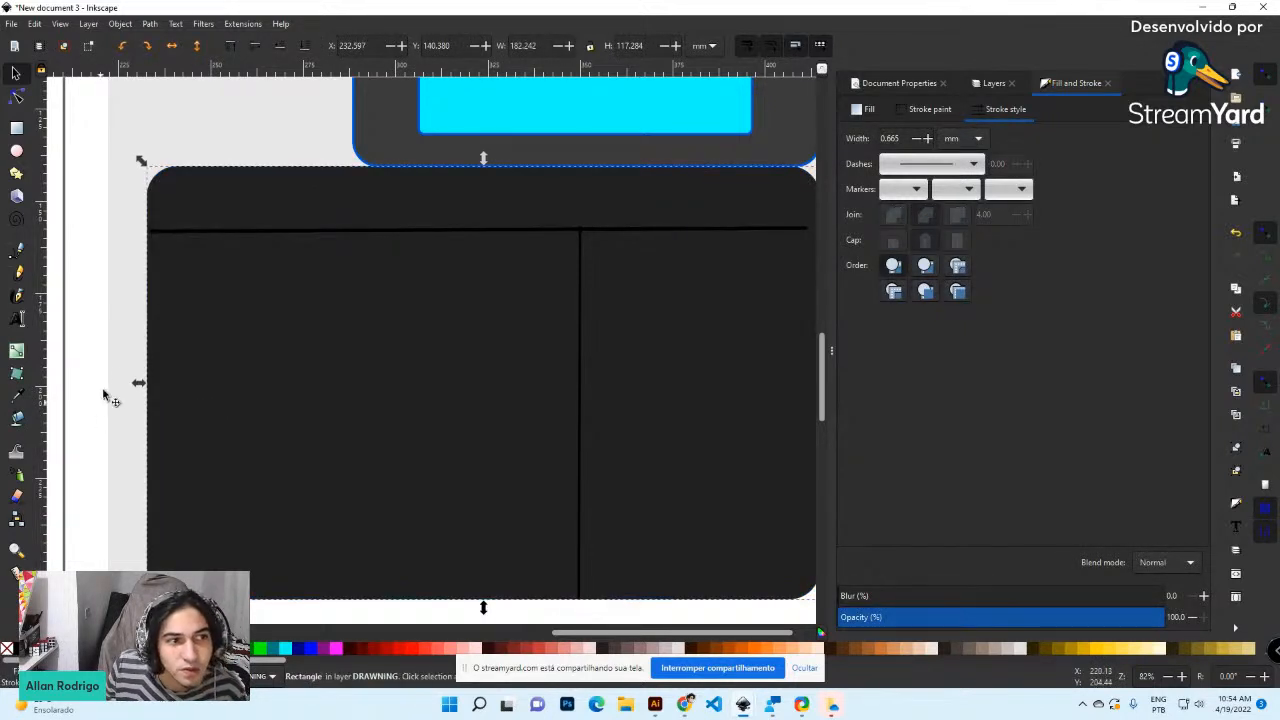
left_click(400, 160)
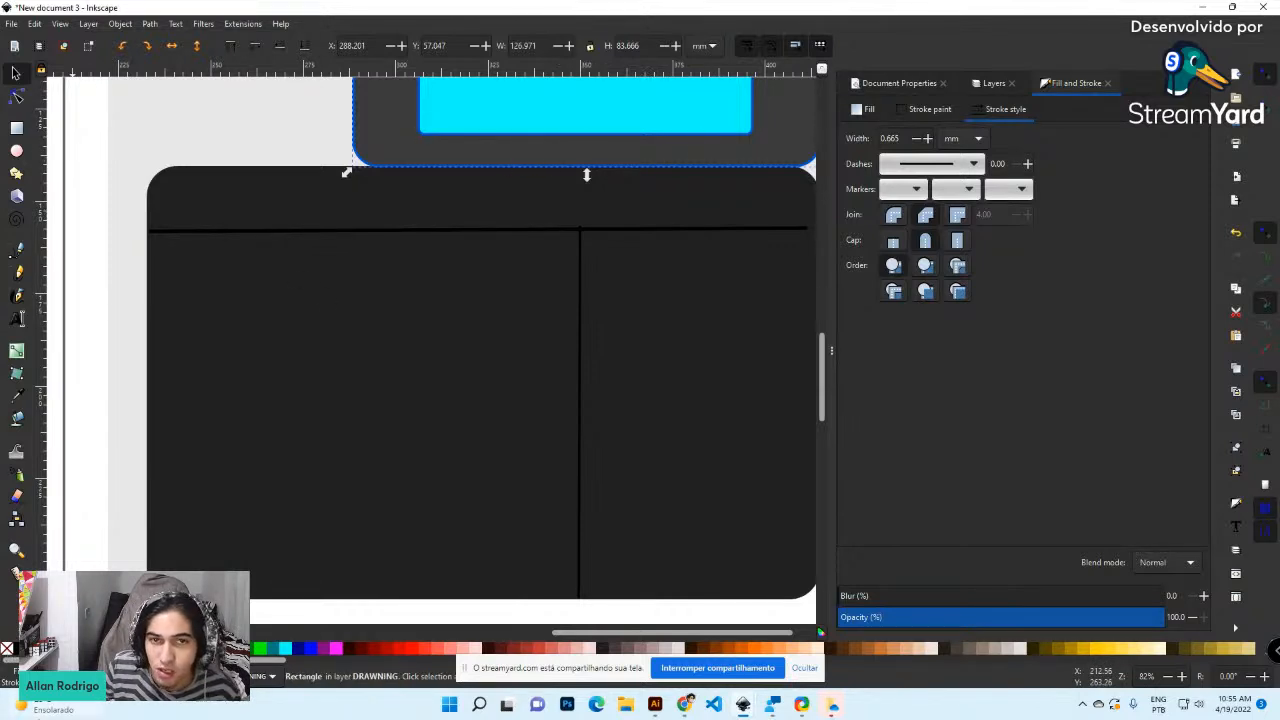
mouse_move(38, 706)
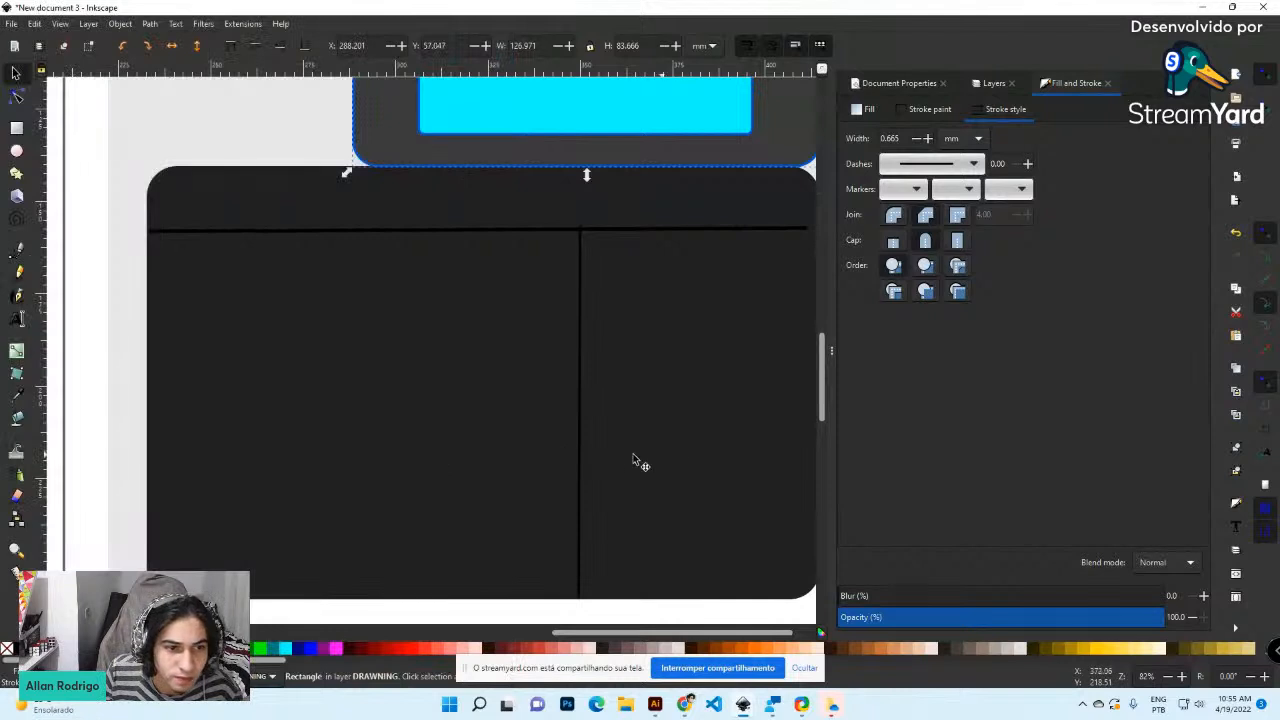
left_click(566, 462)
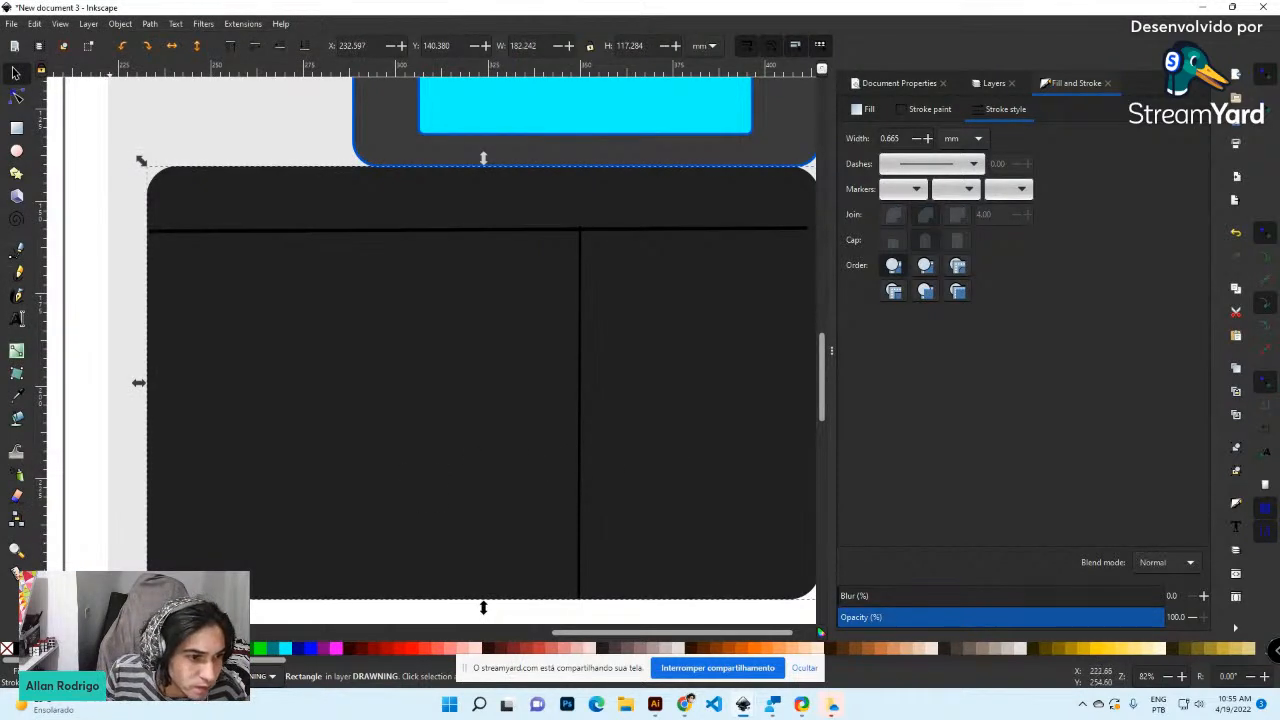
key("Escape")
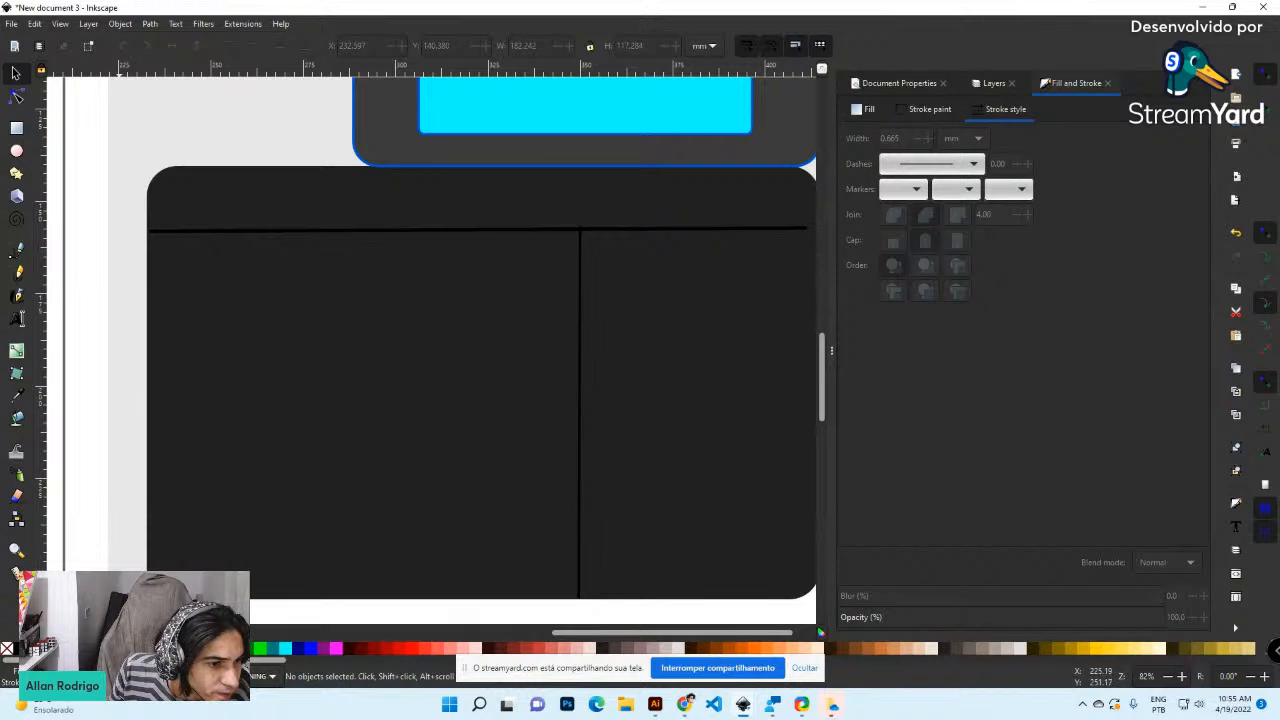
left_click(119, 576)
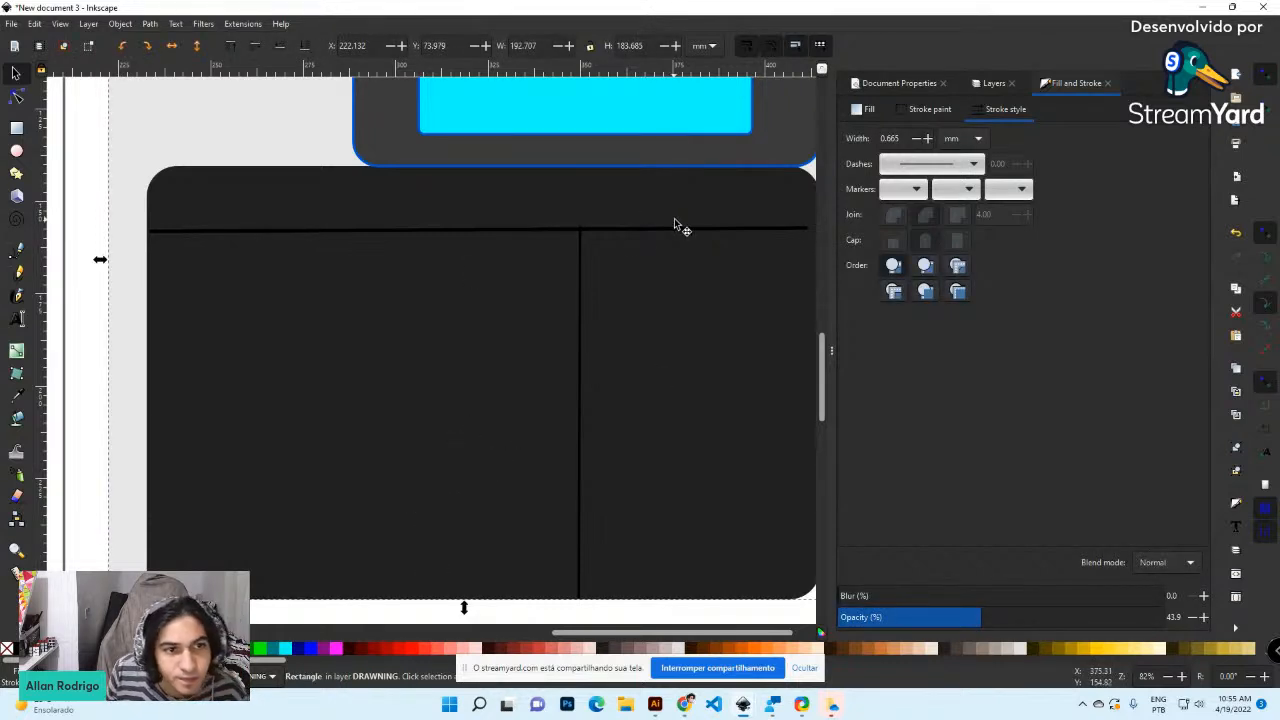
Move the vertical seam line's top node down onto the horizontal line, at about Y 157.8 mm
left_click(581, 250)
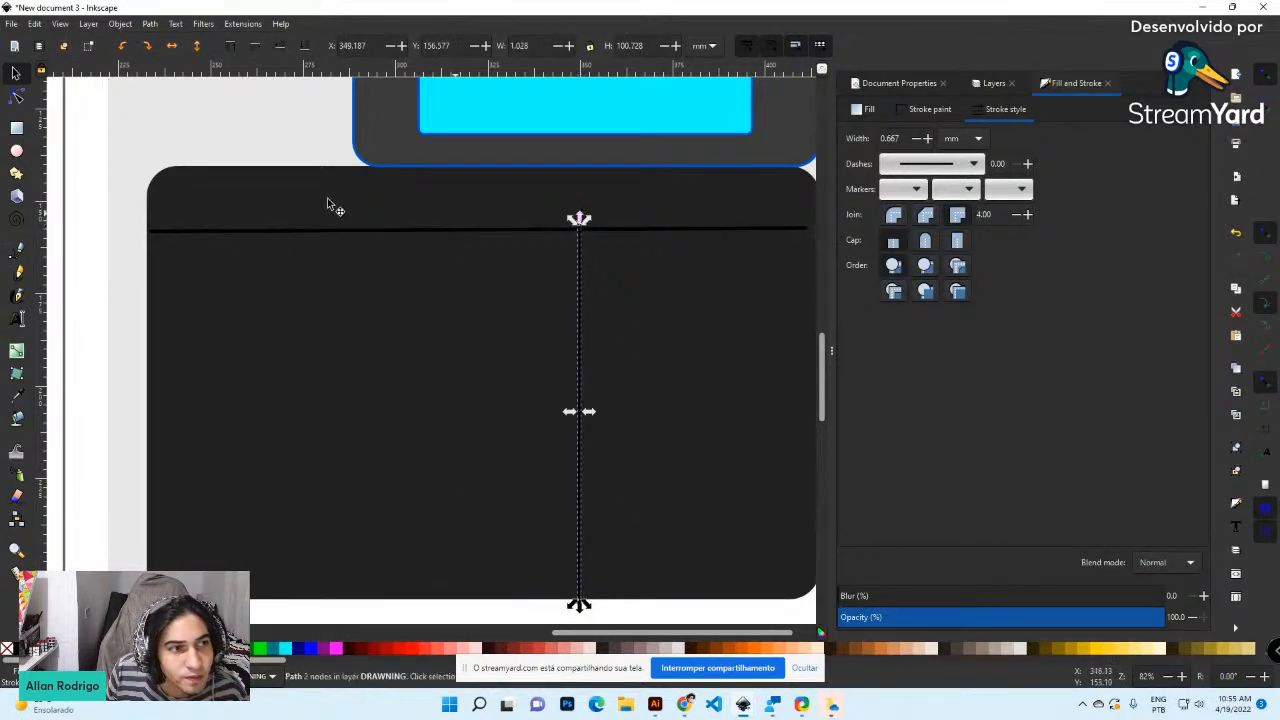
left_click(16, 96)
left_click_drag(581, 229, 581, 233)
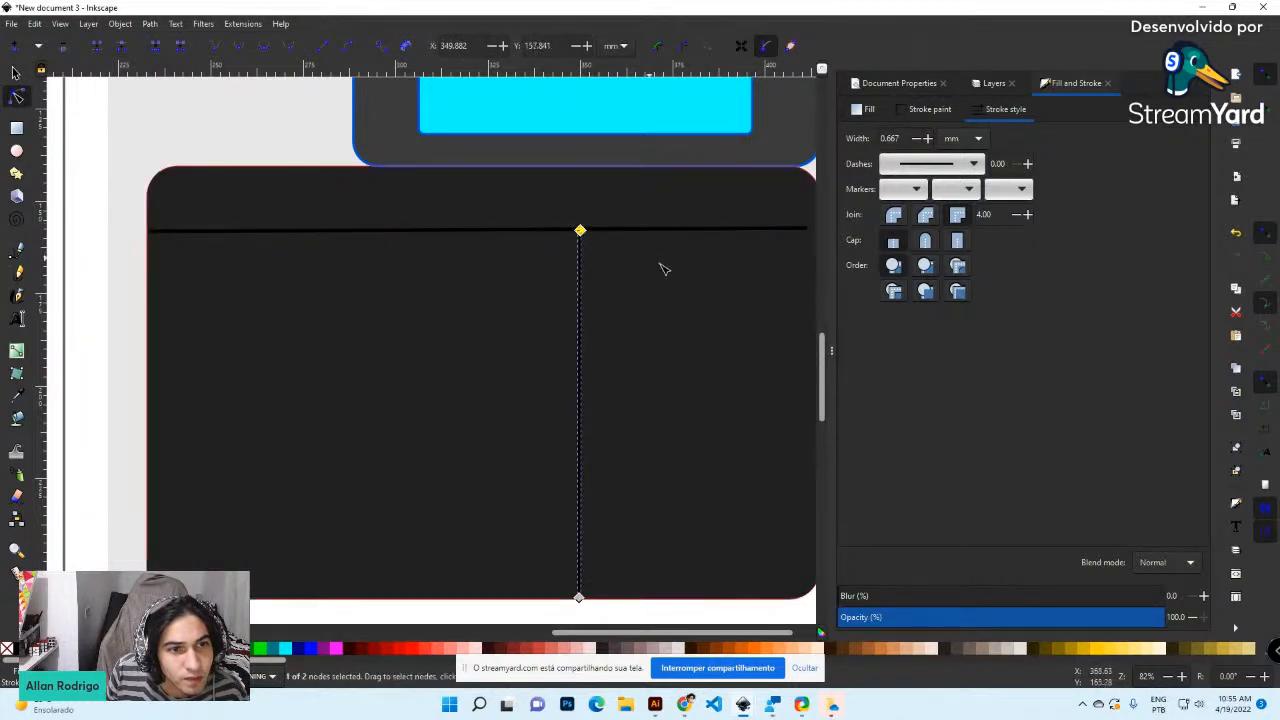
Fill the cyan screen rectangle with the white picked from the display's screen in the photo
scroll(674, 277, "up", 1)
scroll(674, 277, "down", 4)
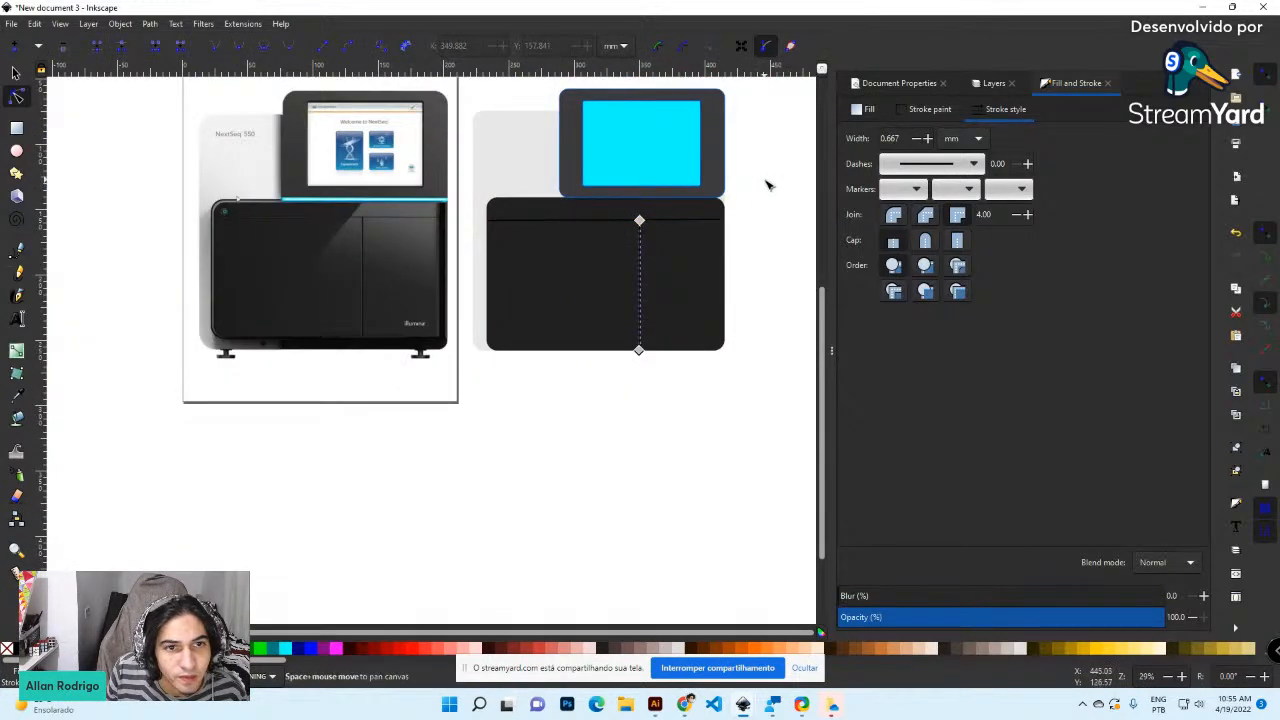
key("s")
mouse_move(760, 183)
left_mouse_down()
mouse_move(751, 246)
mouse_move(674, 325)
mouse_move(580, 314)
left_mouse_up()
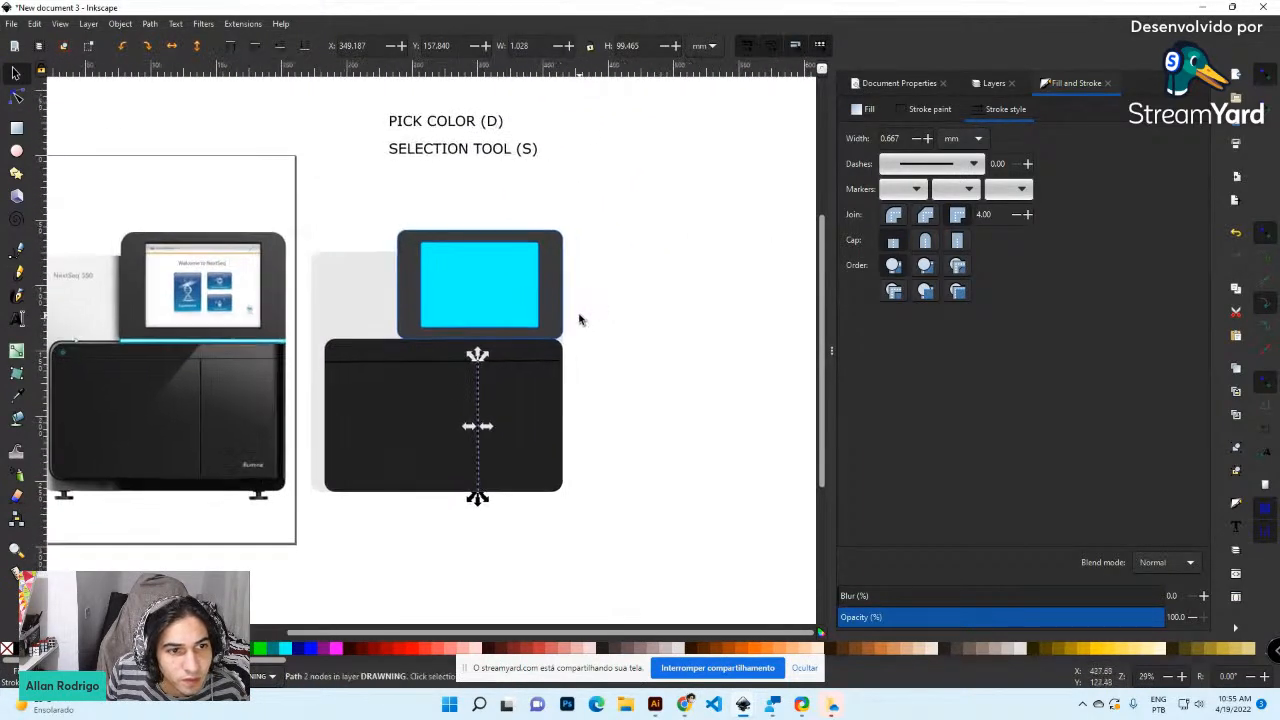
left_click(500, 304)
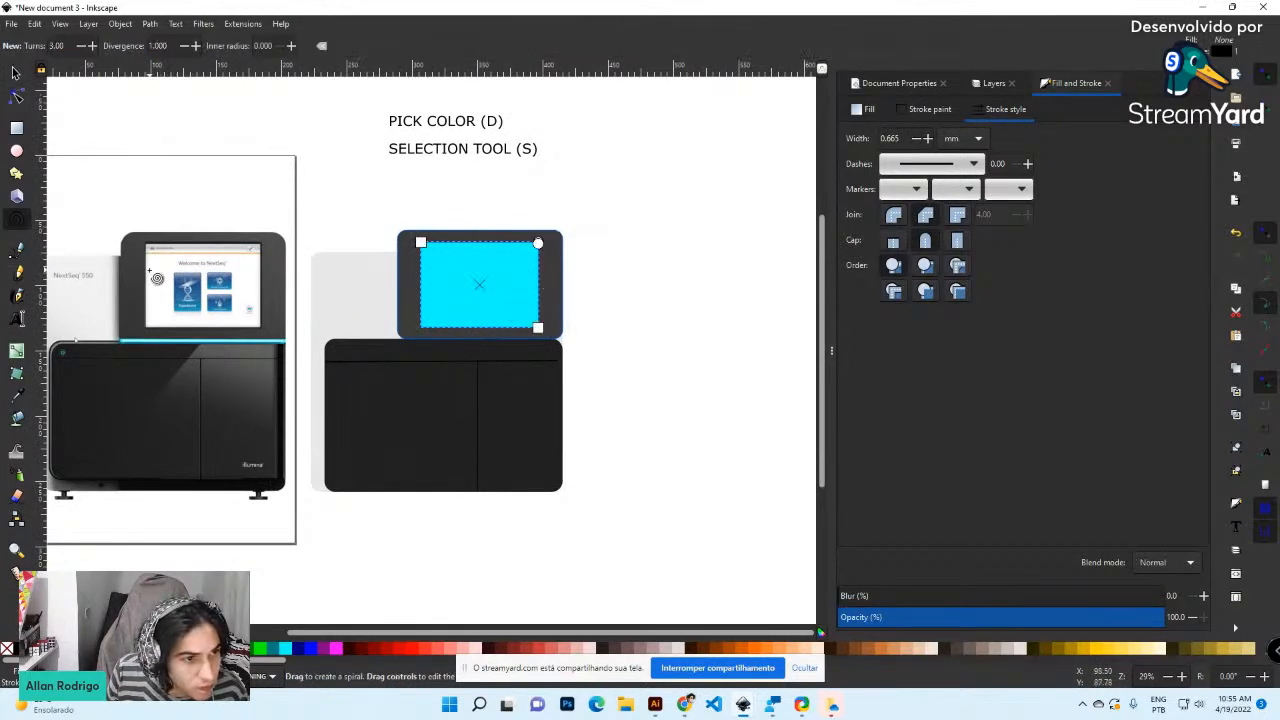
key("d")
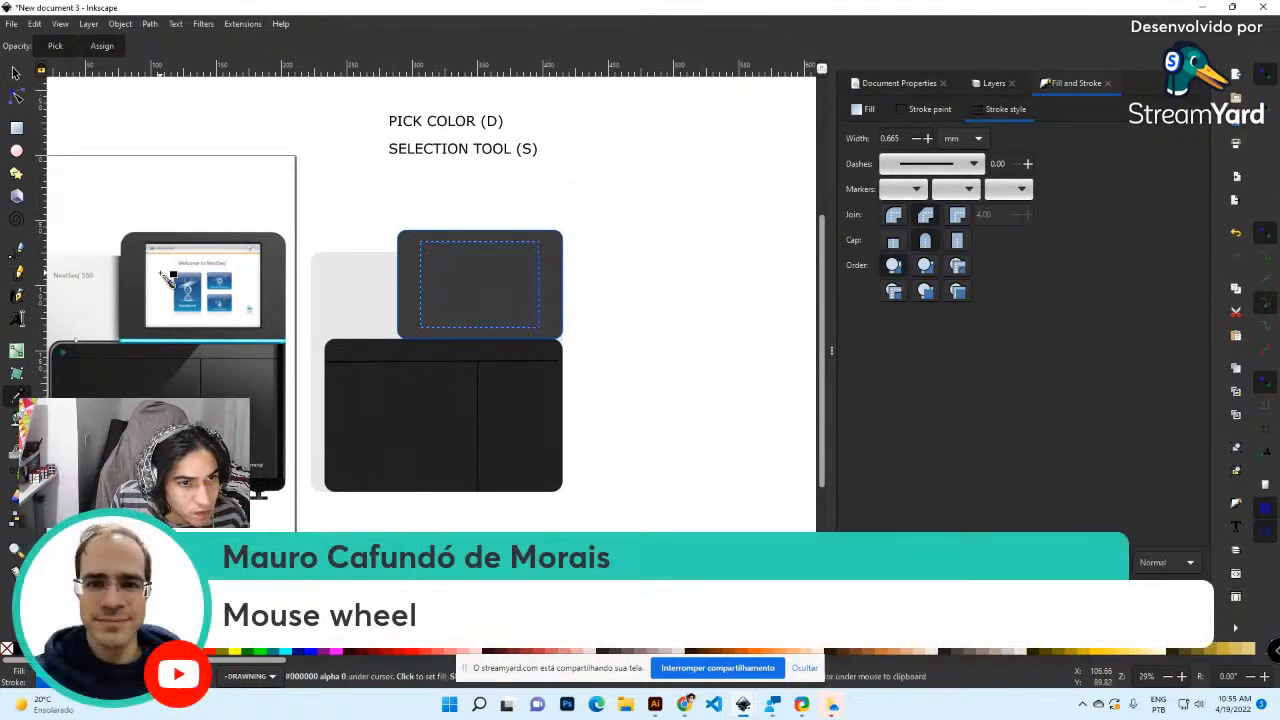
left_click(167, 278)
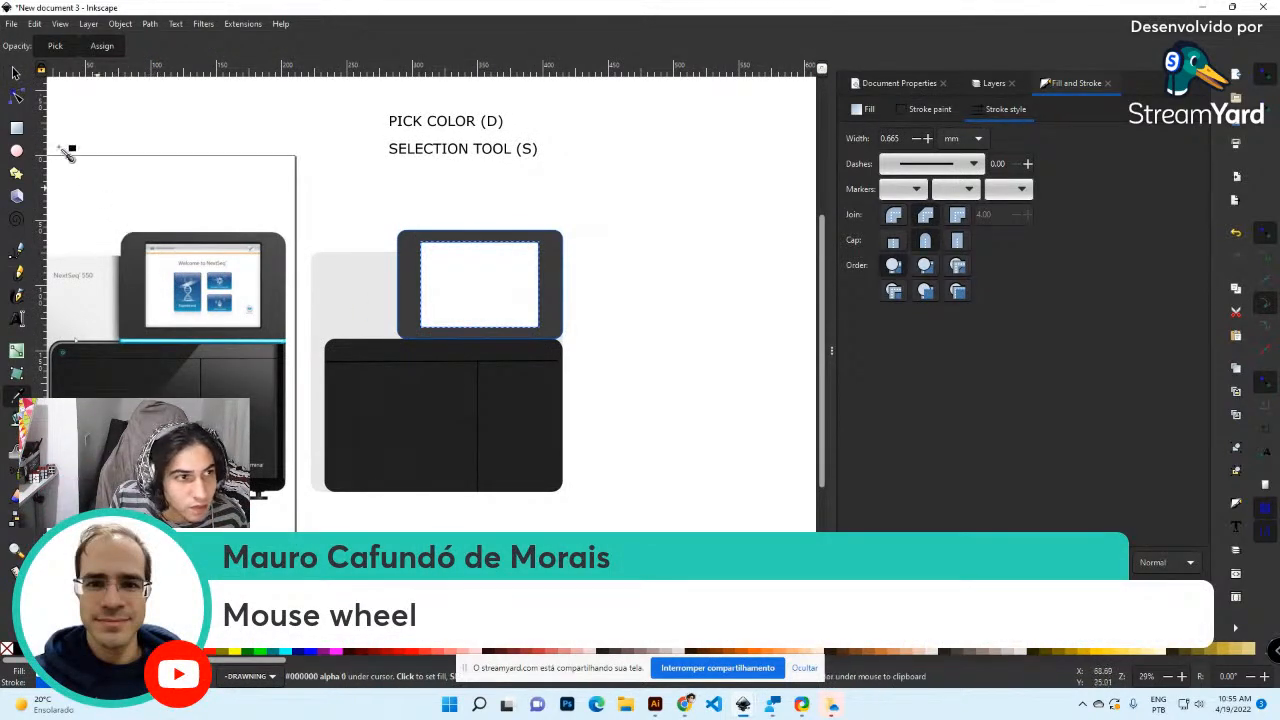
key("s")
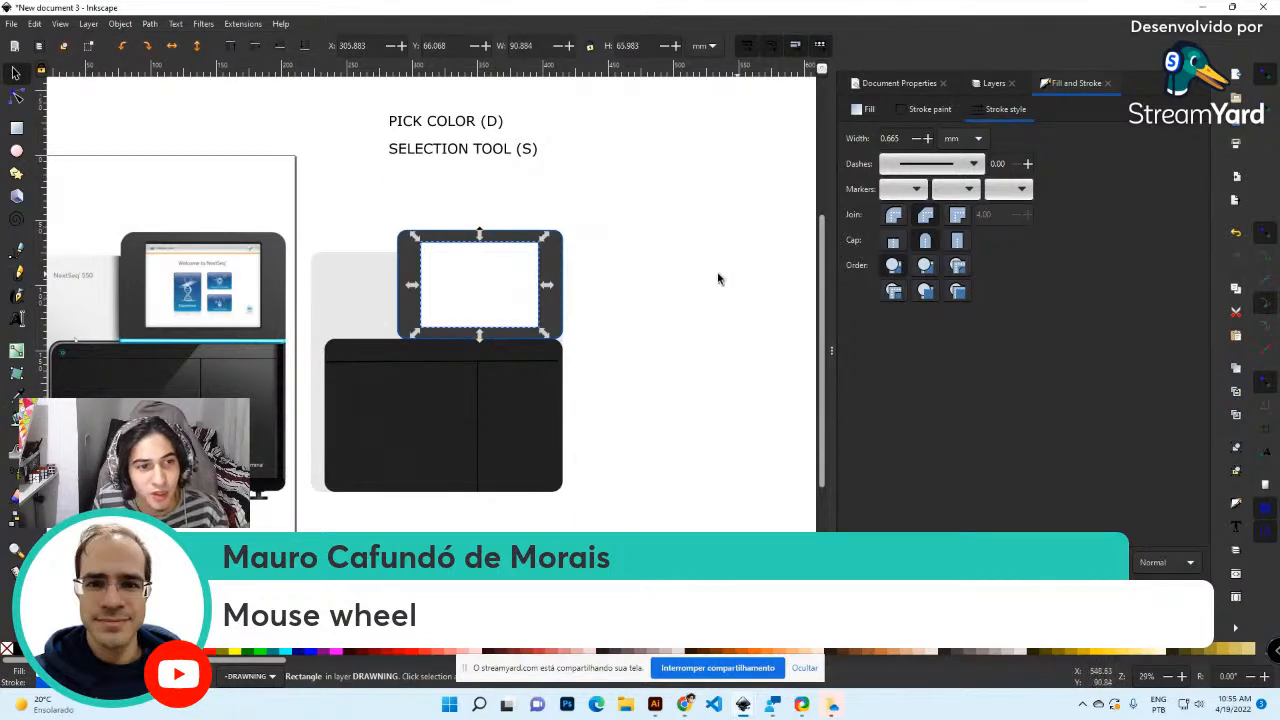
left_click(669, 326)
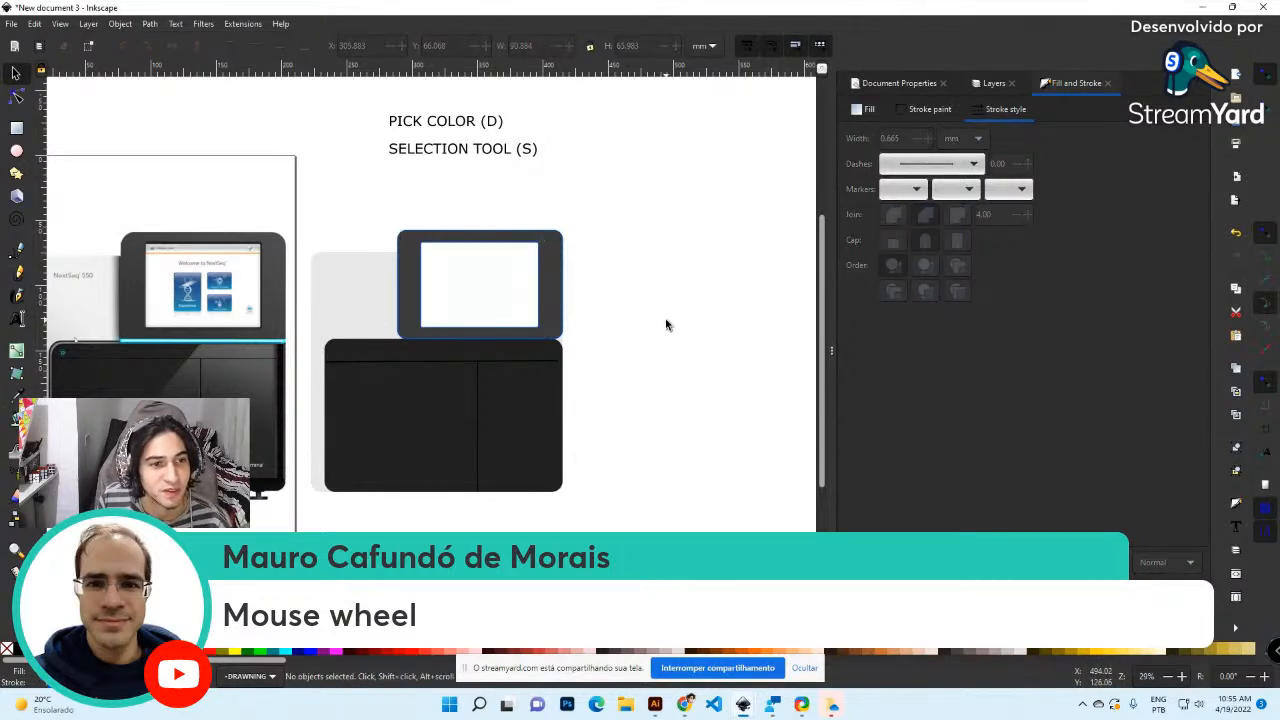
Remove the blue outline from the dark grey display housing rectangle
left_click(404, 296)
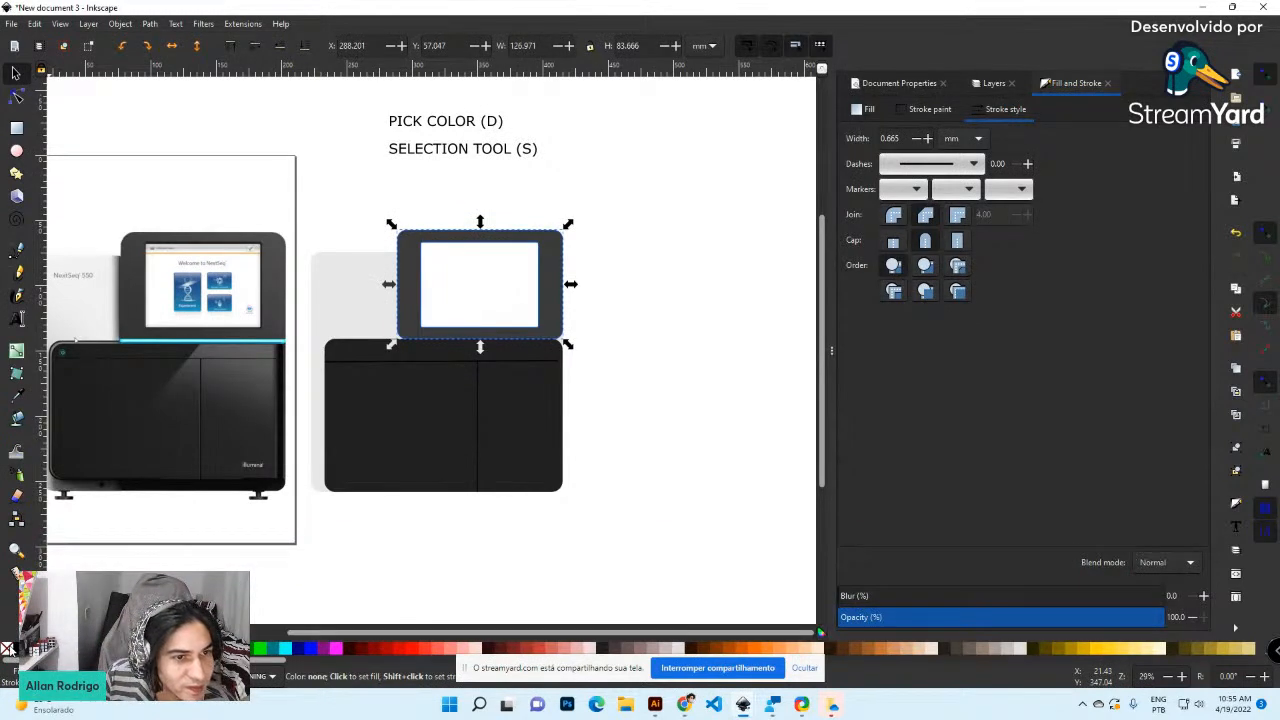
left_click(7, 649, "shift")
left_click(674, 285)
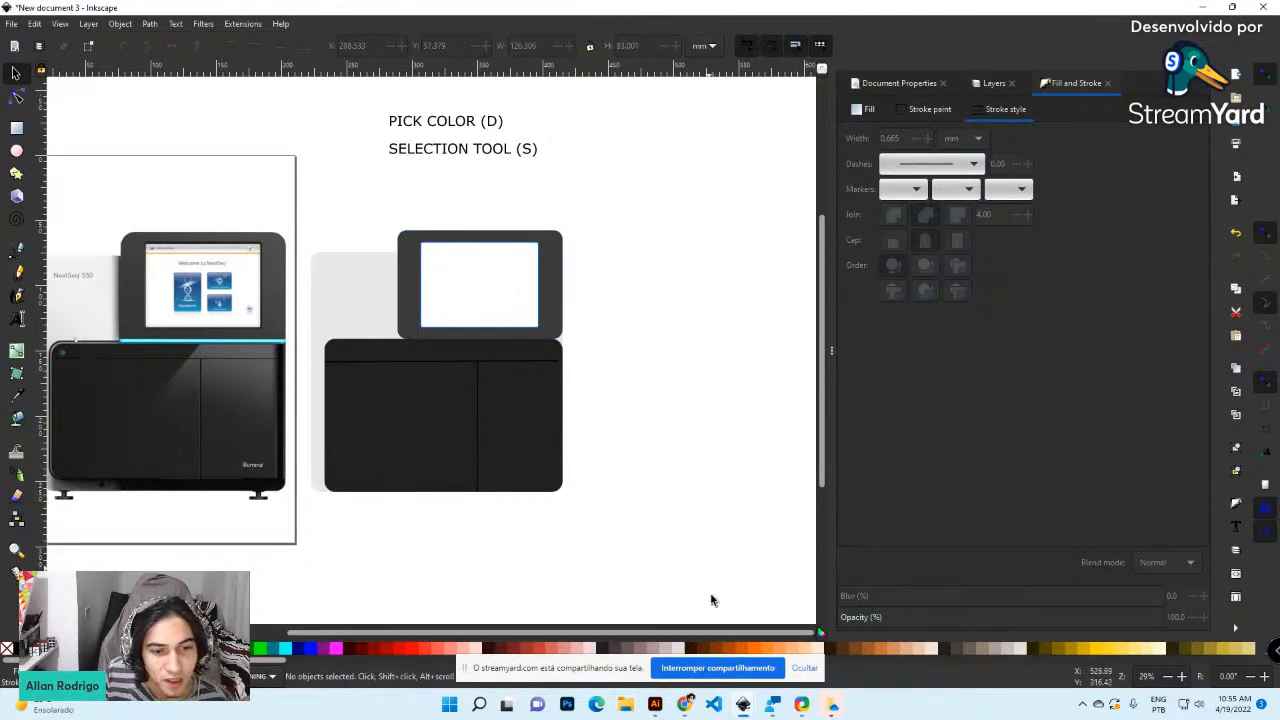
Bring up the DNA_HELIX.svg drawing containing the SELECT TOOL text and move the New document 3 window out of the way
mouse_move(744, 710)
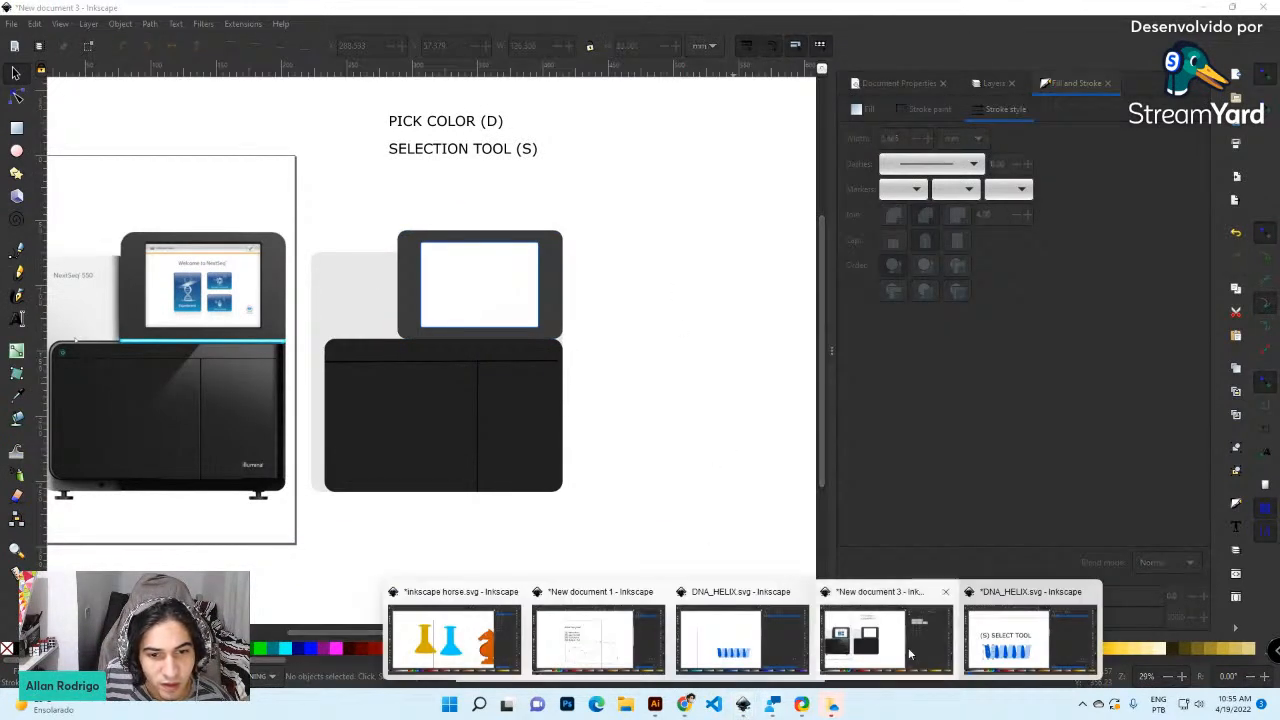
left_click(1013, 632)
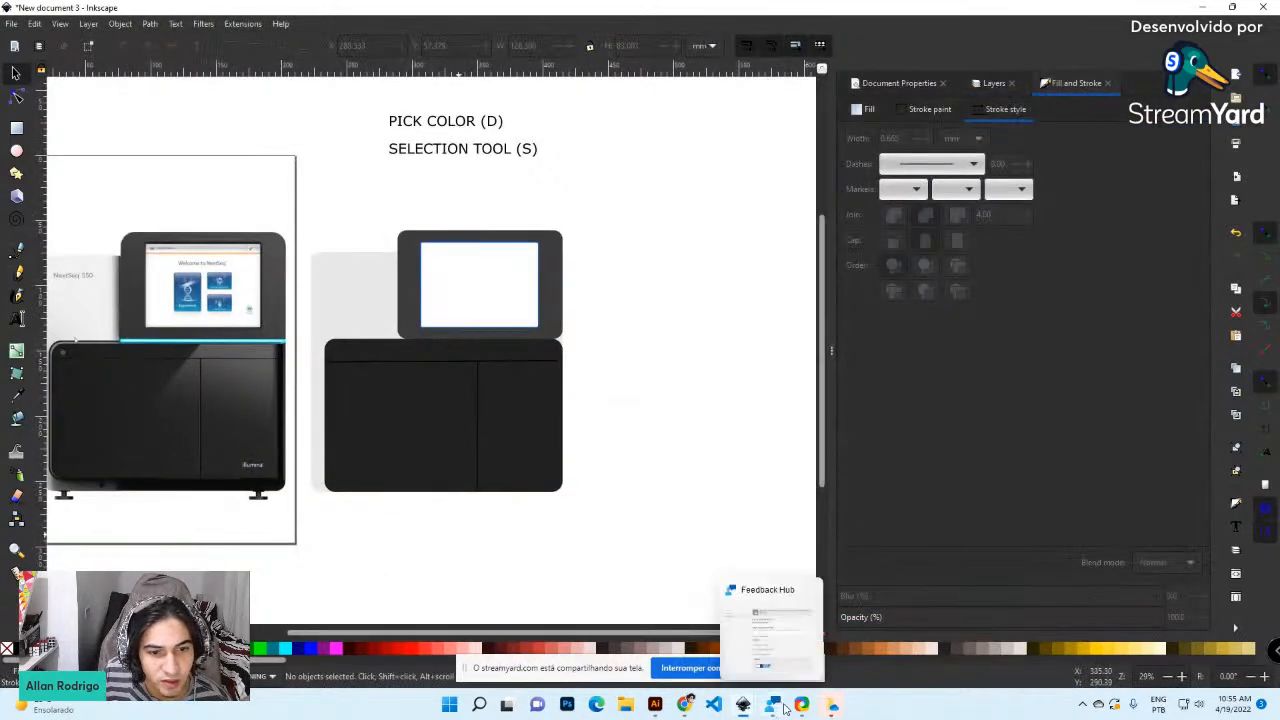
mouse_move(744, 710)
left_click(1020, 648)
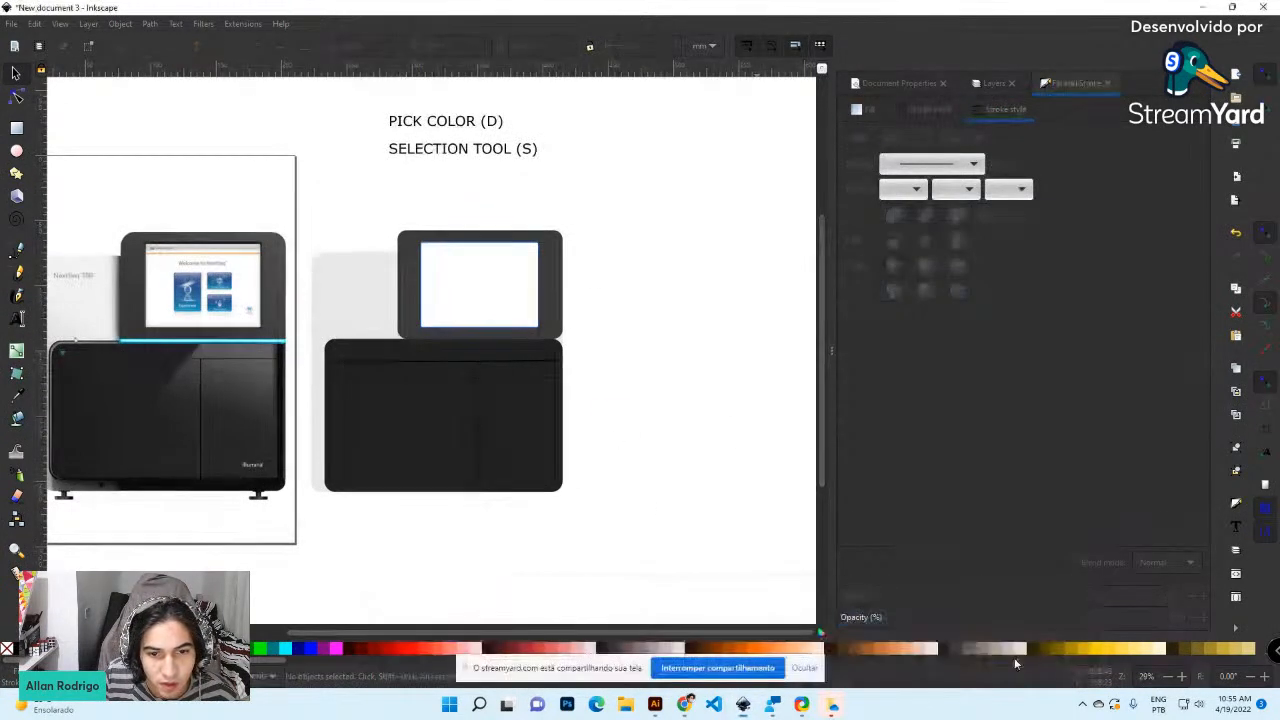
double_click(345, 6)
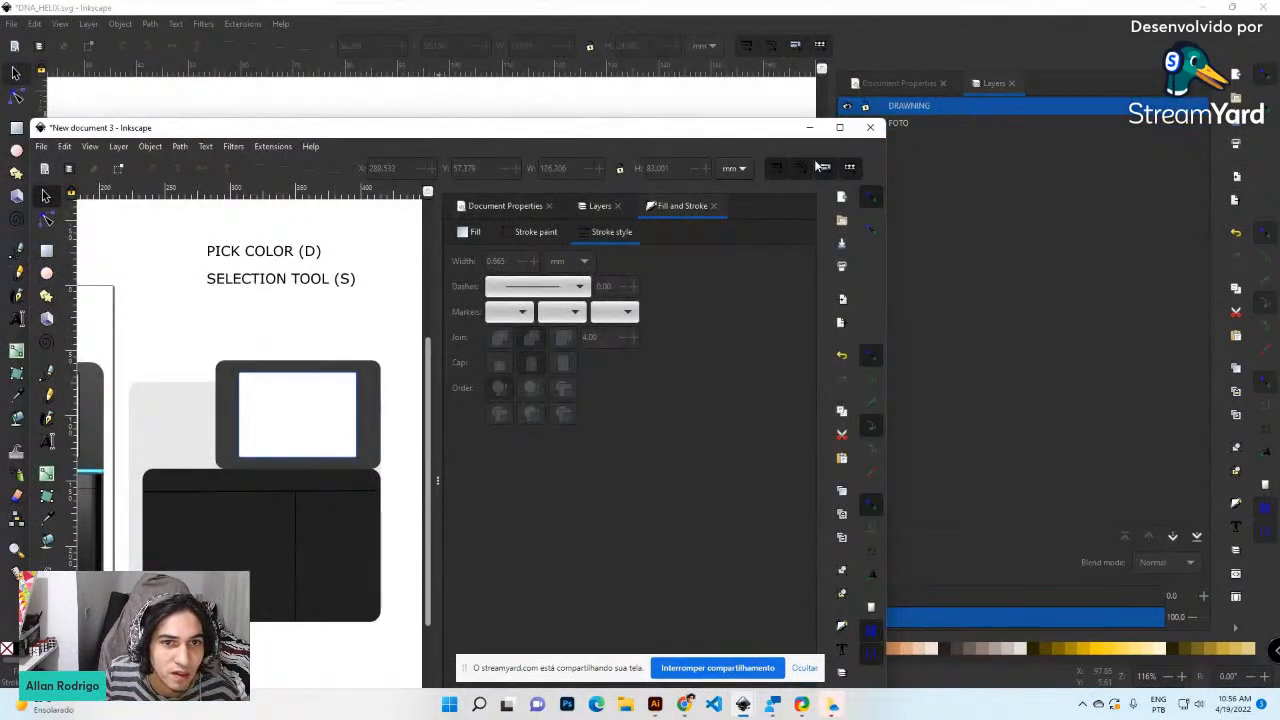
left_click(809, 128)
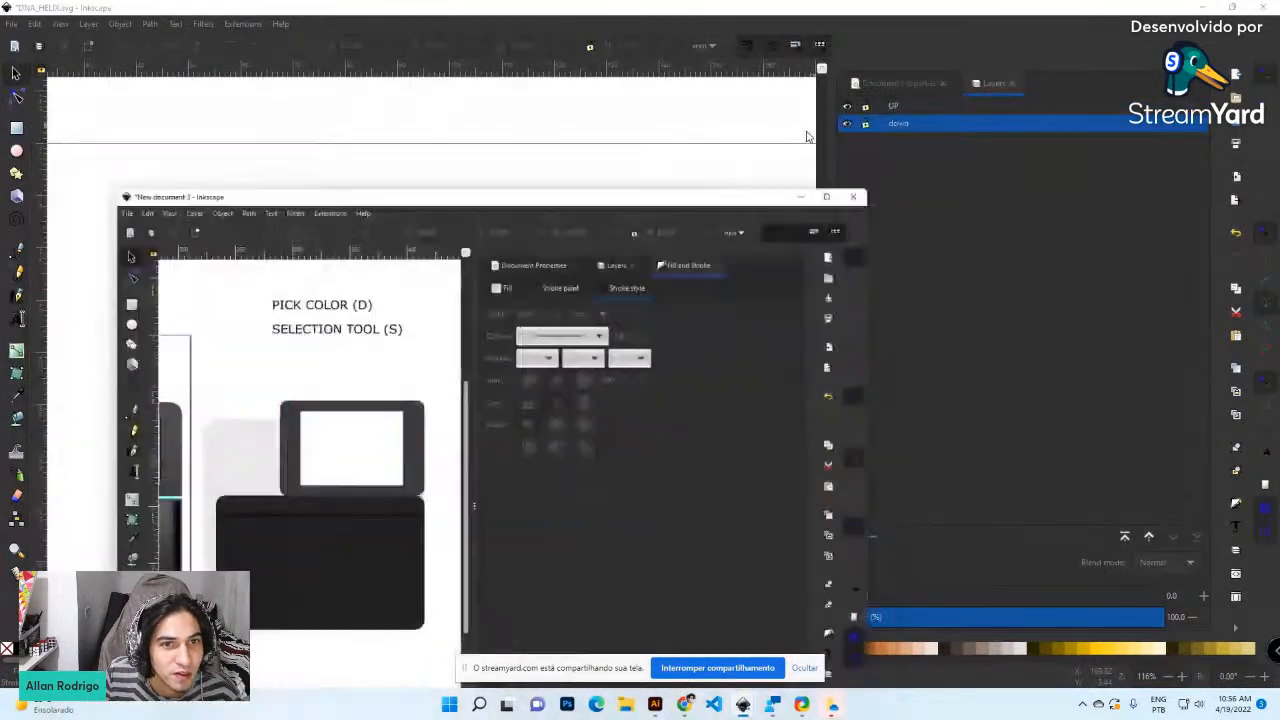
left_click_drag(719, 130, 1279, 65)
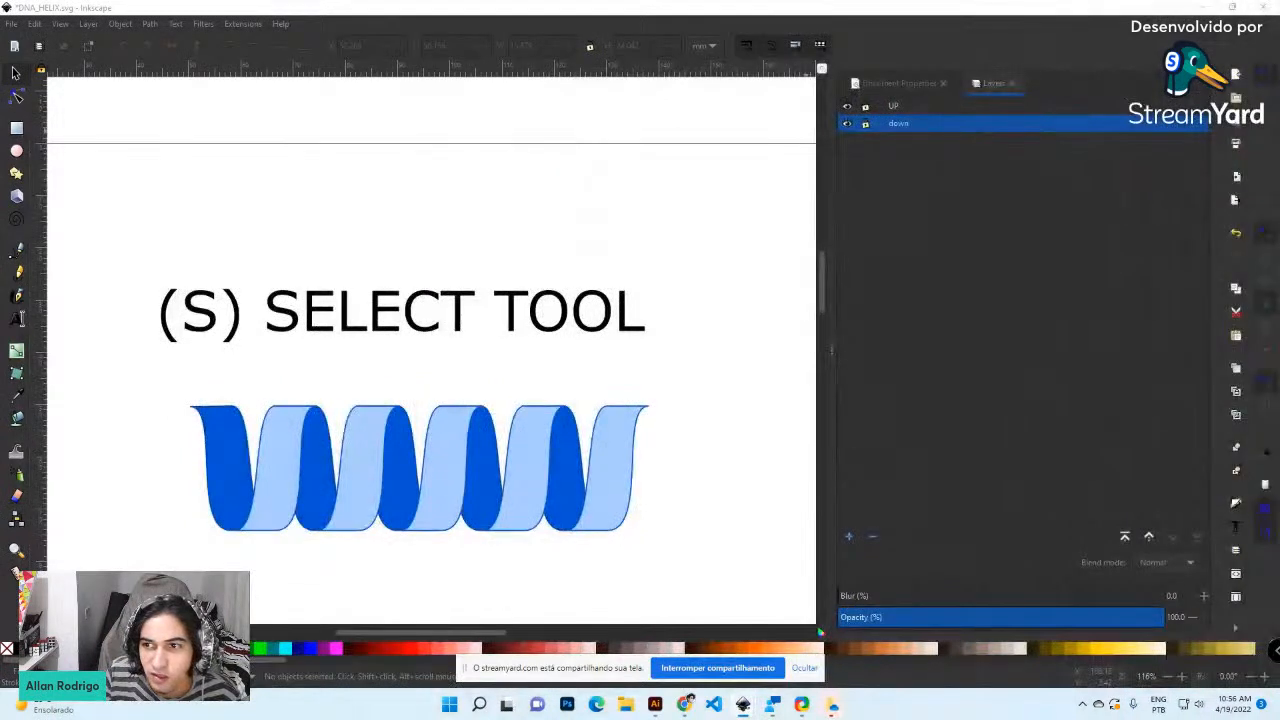
Select all the ribbon pieces of the blue helix below the SELECT TOOL text
left_click(460, 425)
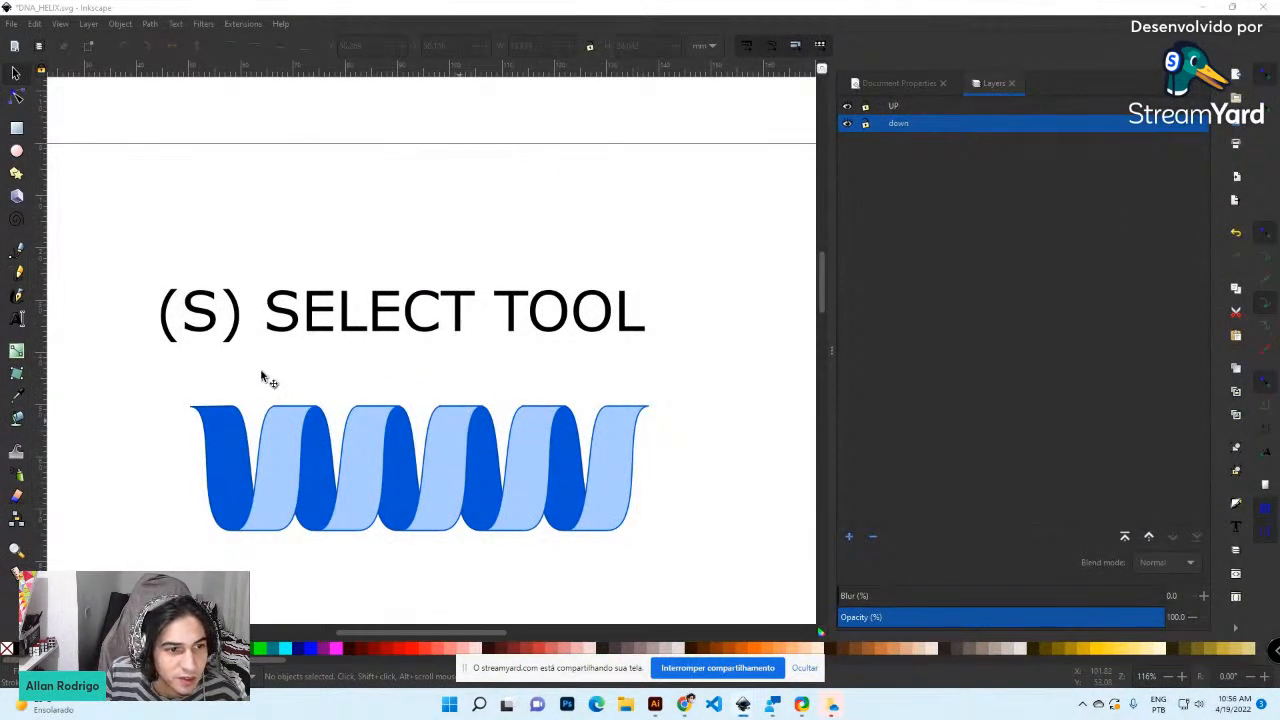
key("Escape")
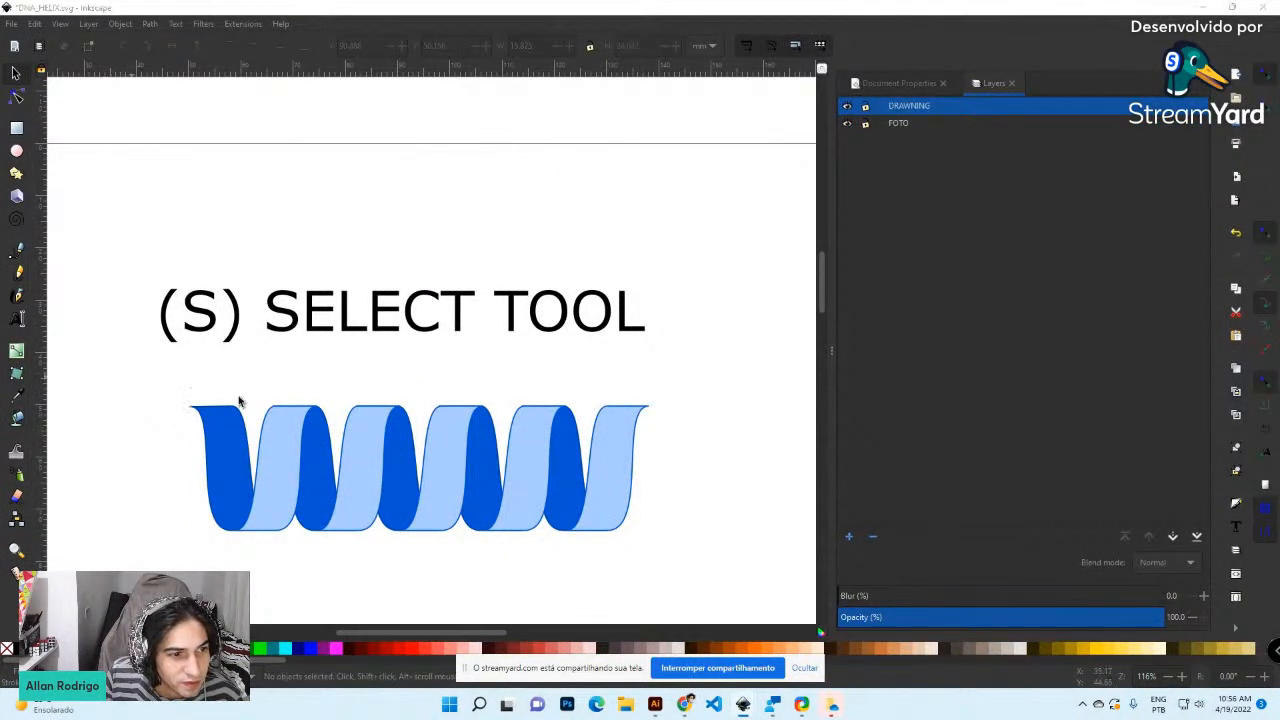
left_click_drag(132, 378, 720, 578)
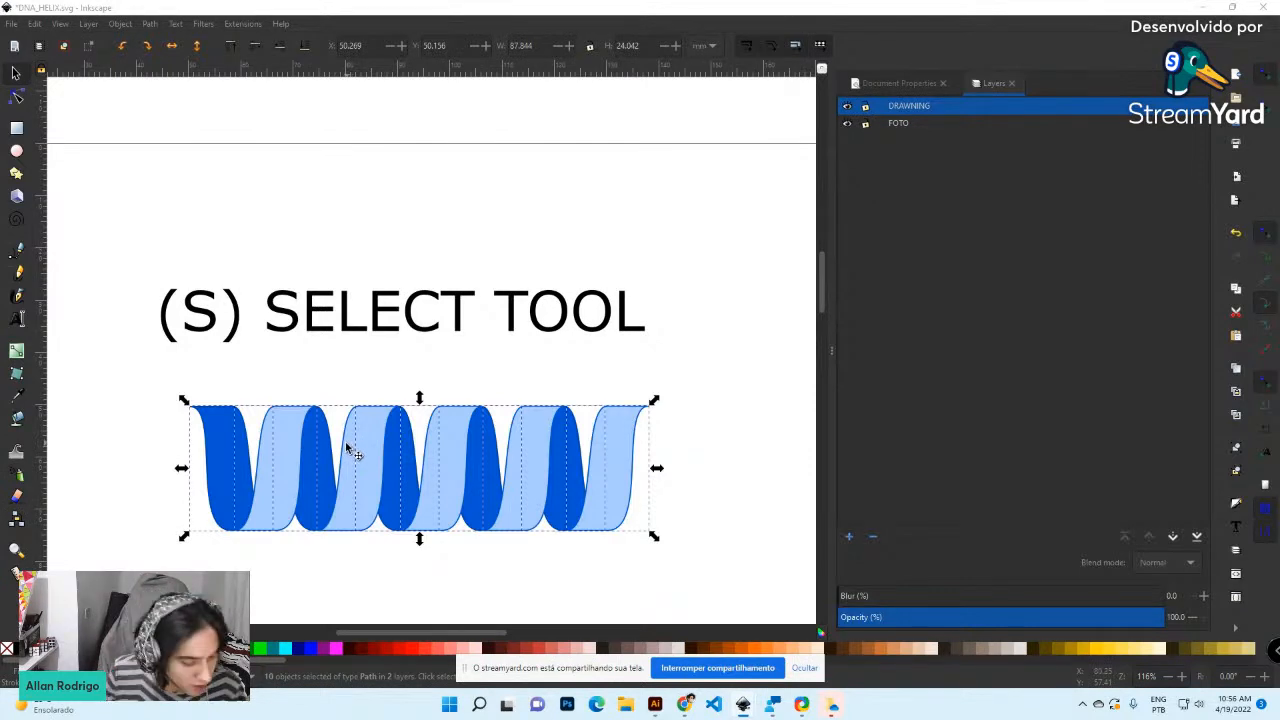
Return to the maximized New document 3 window and paste the clipboard contents beside the drawn machine
left_click_drag(1279, 46, 406, 17)
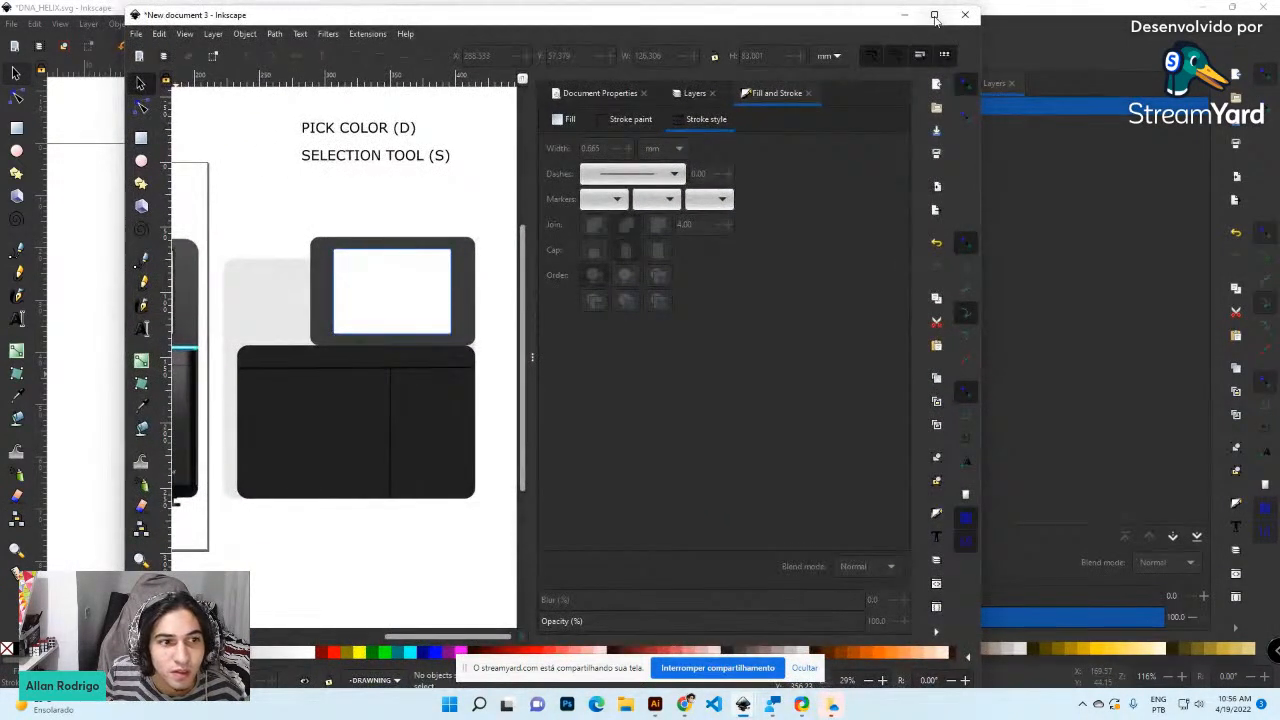
left_click(935, 16)
left_click(646, 220)
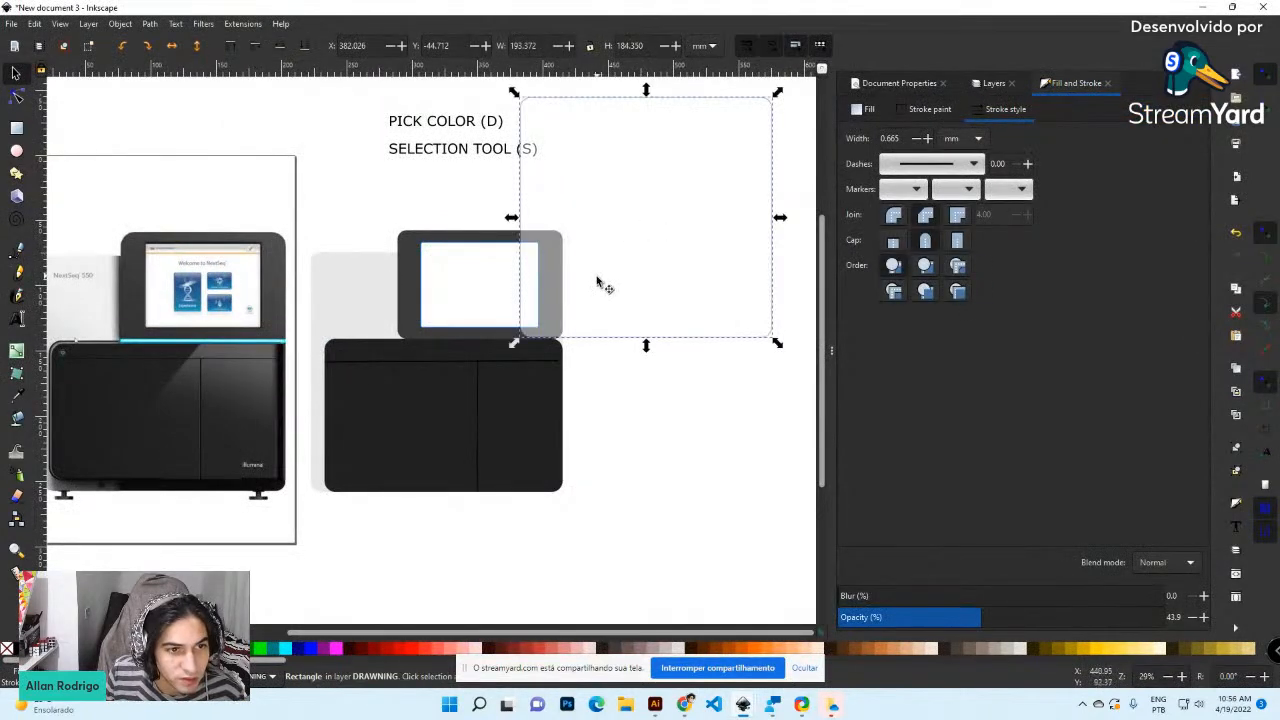
Discard the pasted translucent rectangle beside the drawn machine and bring the DNA_HELIX.svg drawing back to the front
left_click(656, 217)
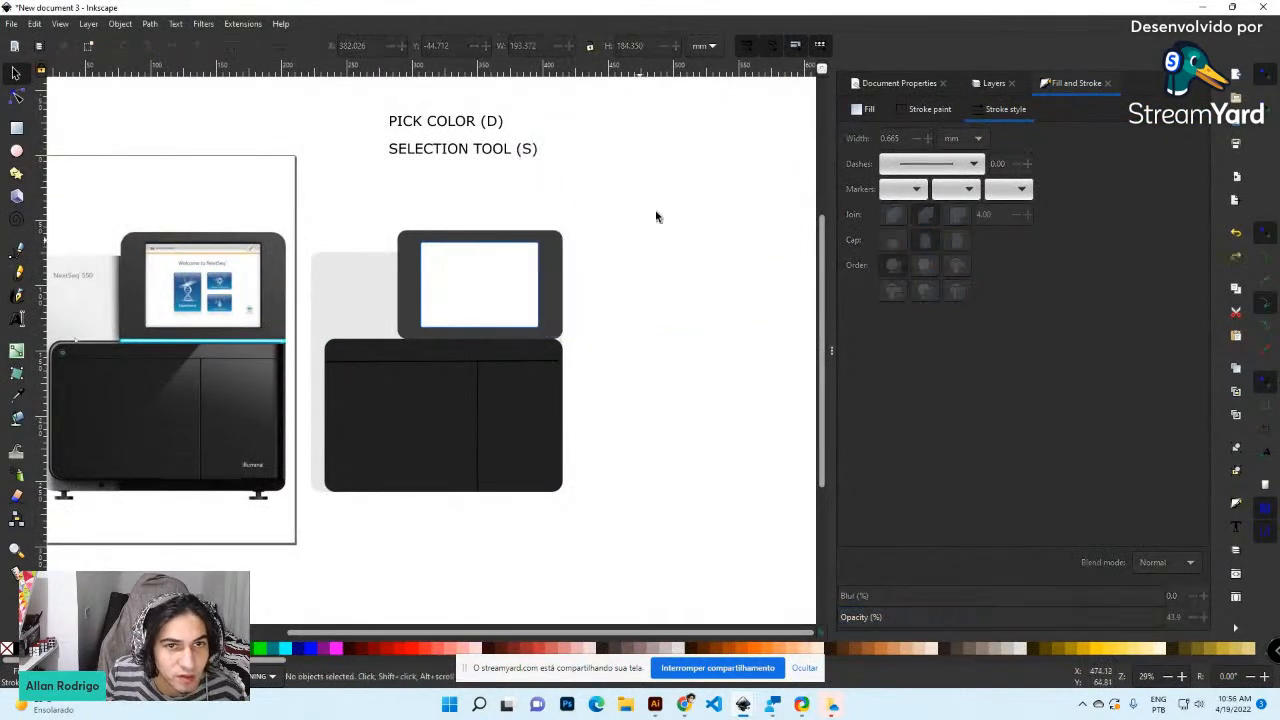
left_click(1200, 12)
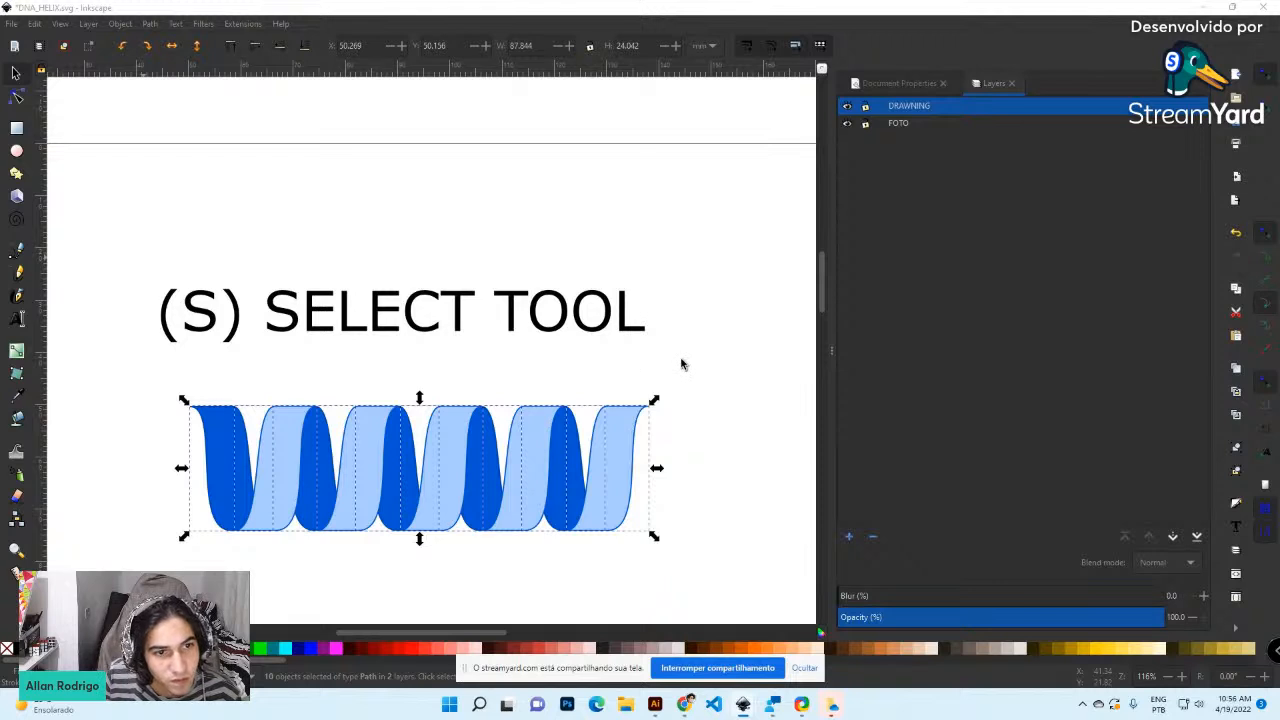
Try to select the (S) SELECT TOOL text above the helix and its characters, leaving nothing selected at the end
left_click_drag(143, 257, 682, 364)
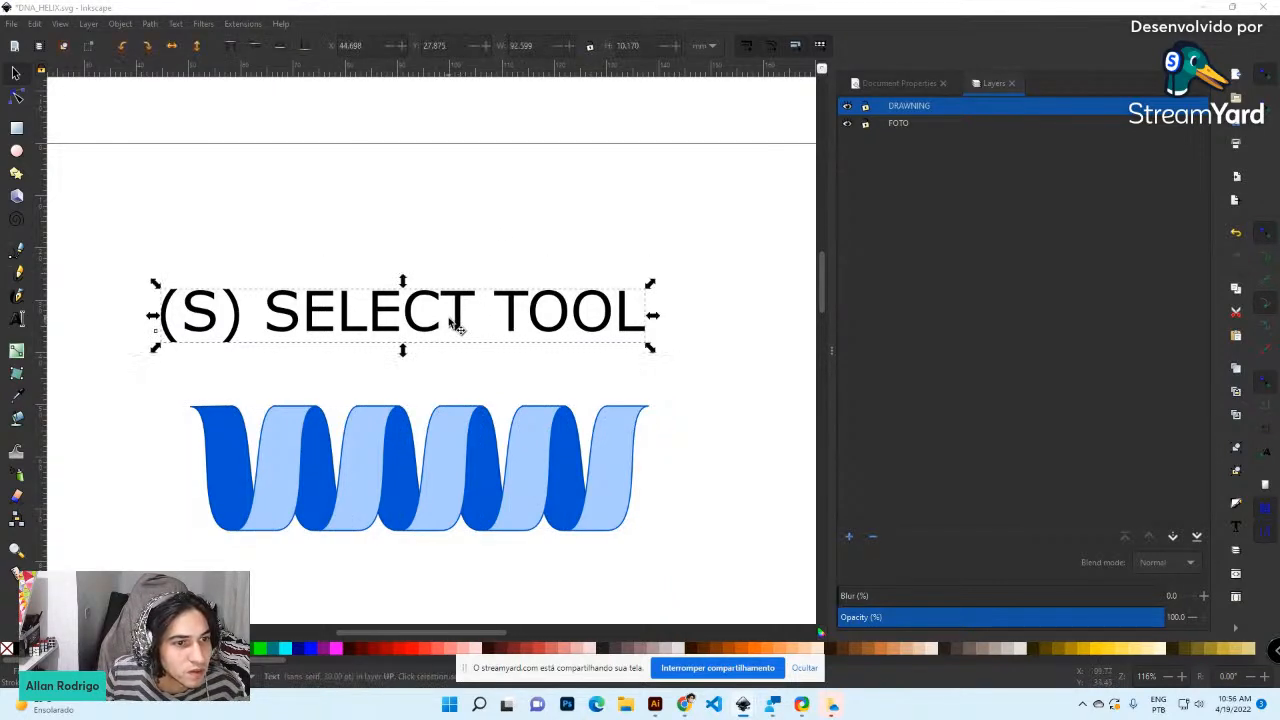
left_click(455, 325)
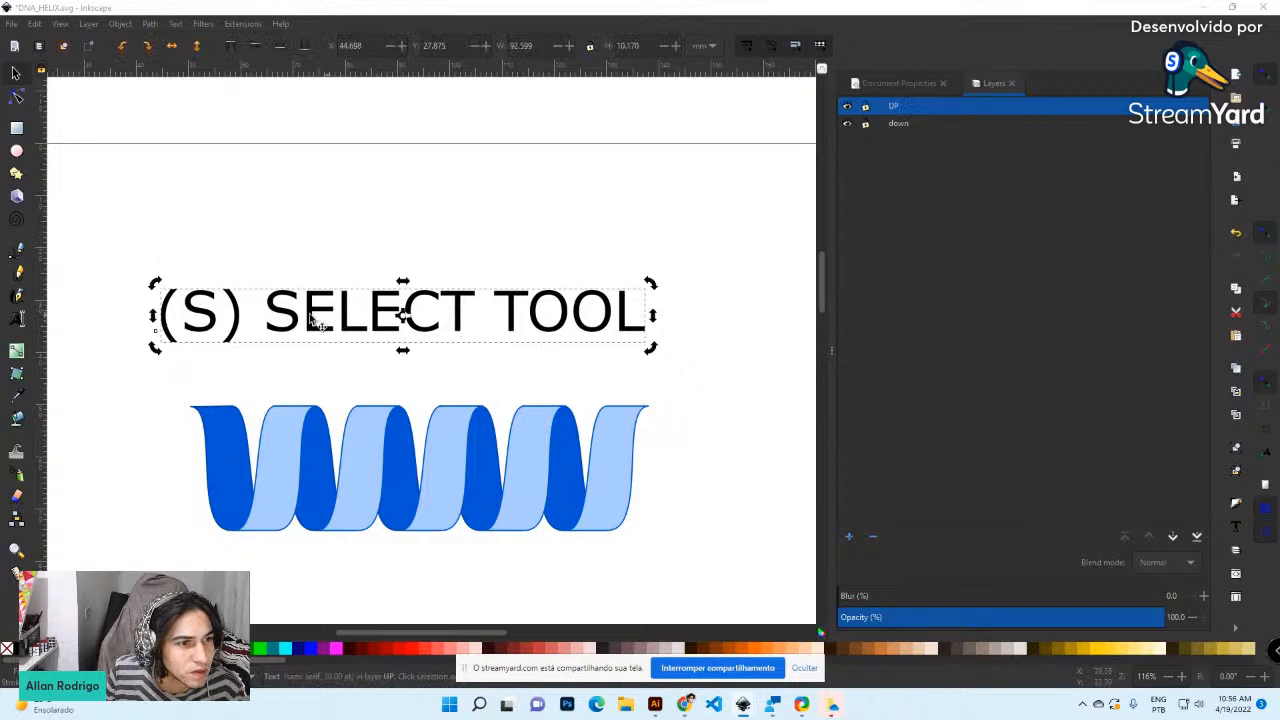
left_click(16, 73)
left_click_drag(140, 252, 693, 380)
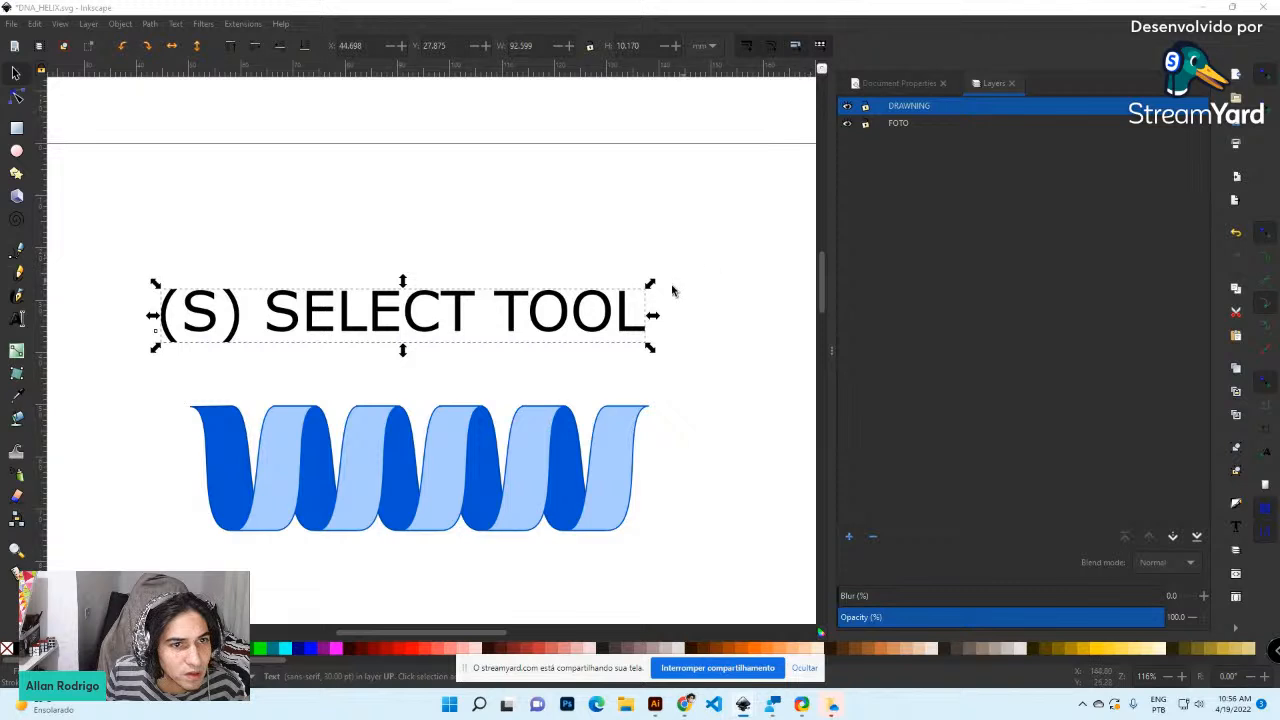
left_click(543, 310)
left_click(570, 318)
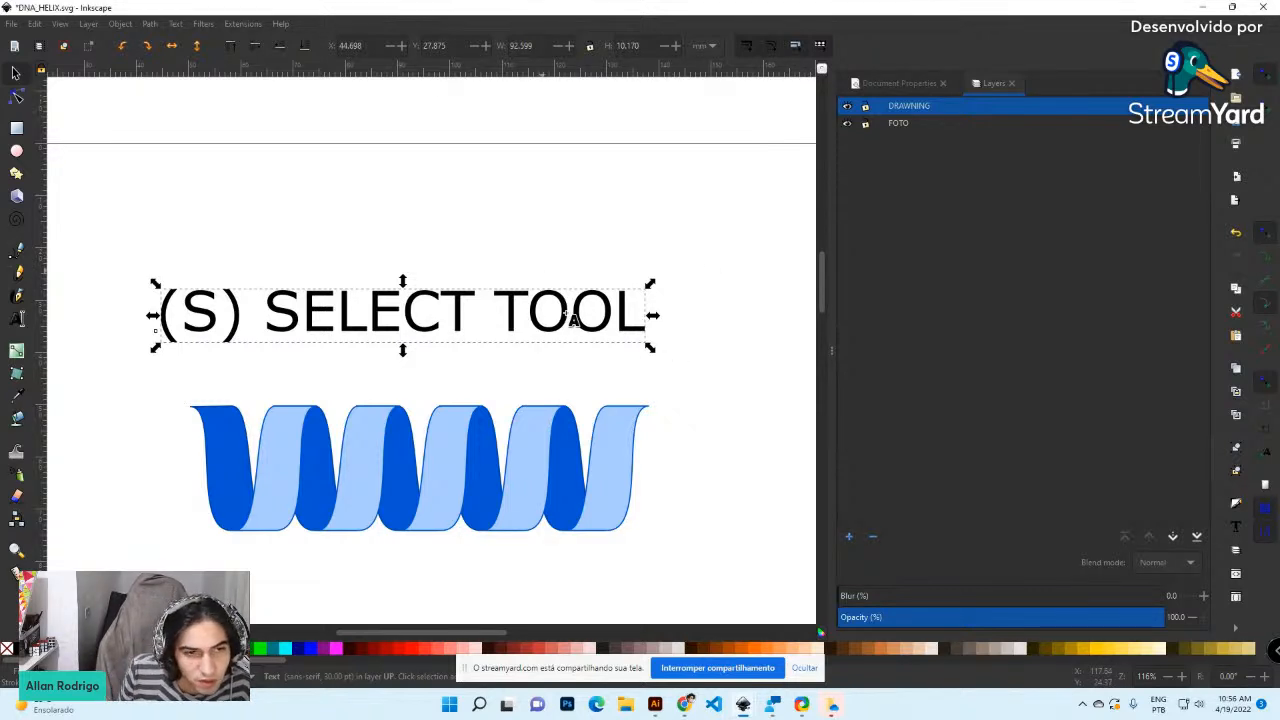
triple_click(565, 313)
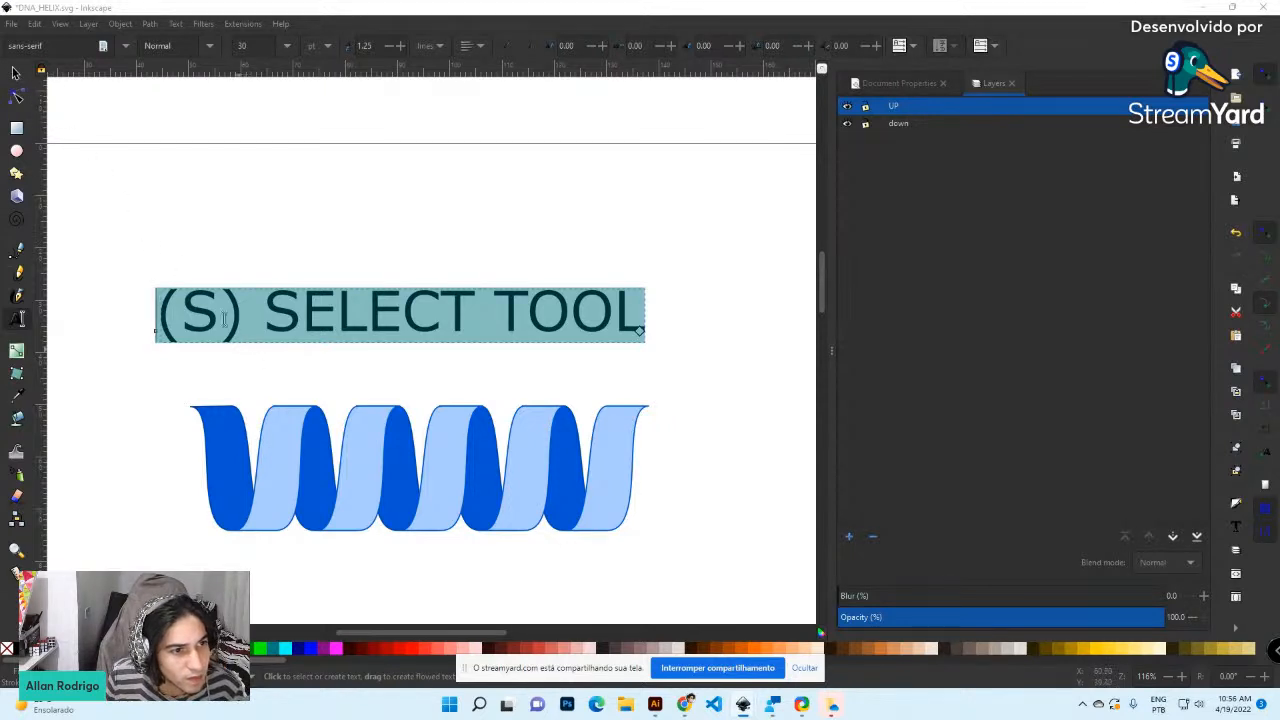
left_click(16, 73)
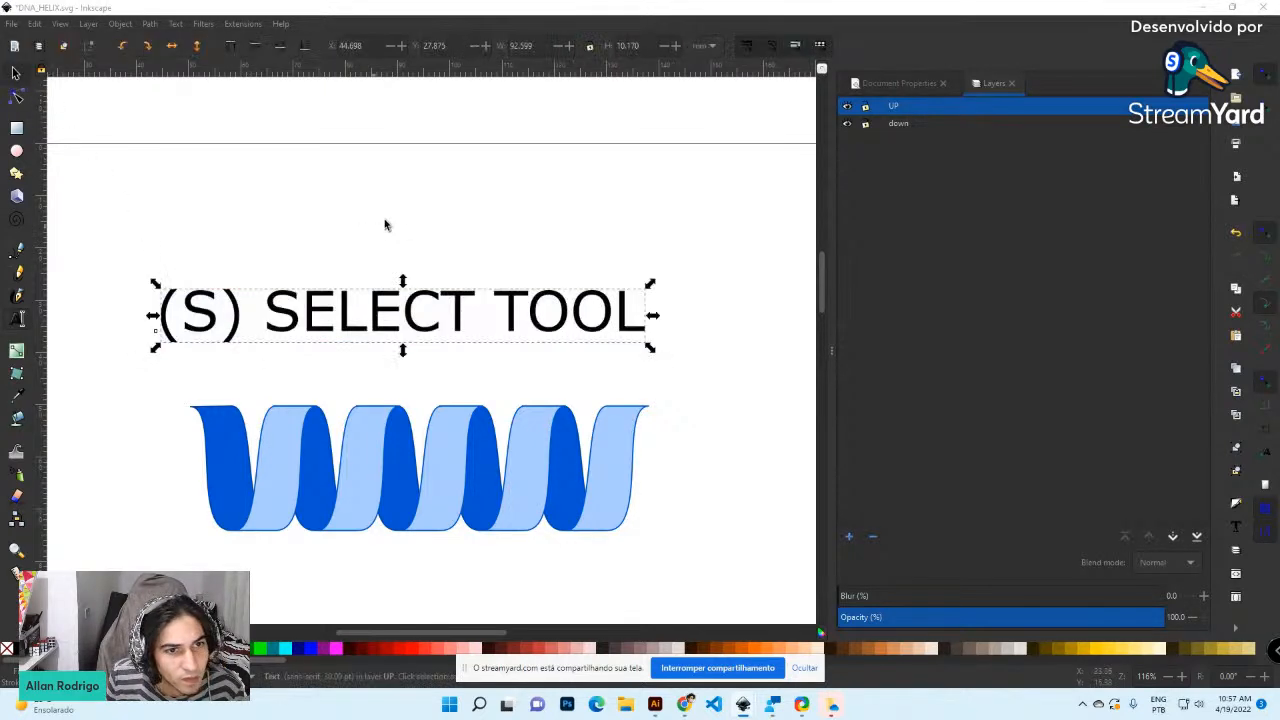
left_click(688, 350)
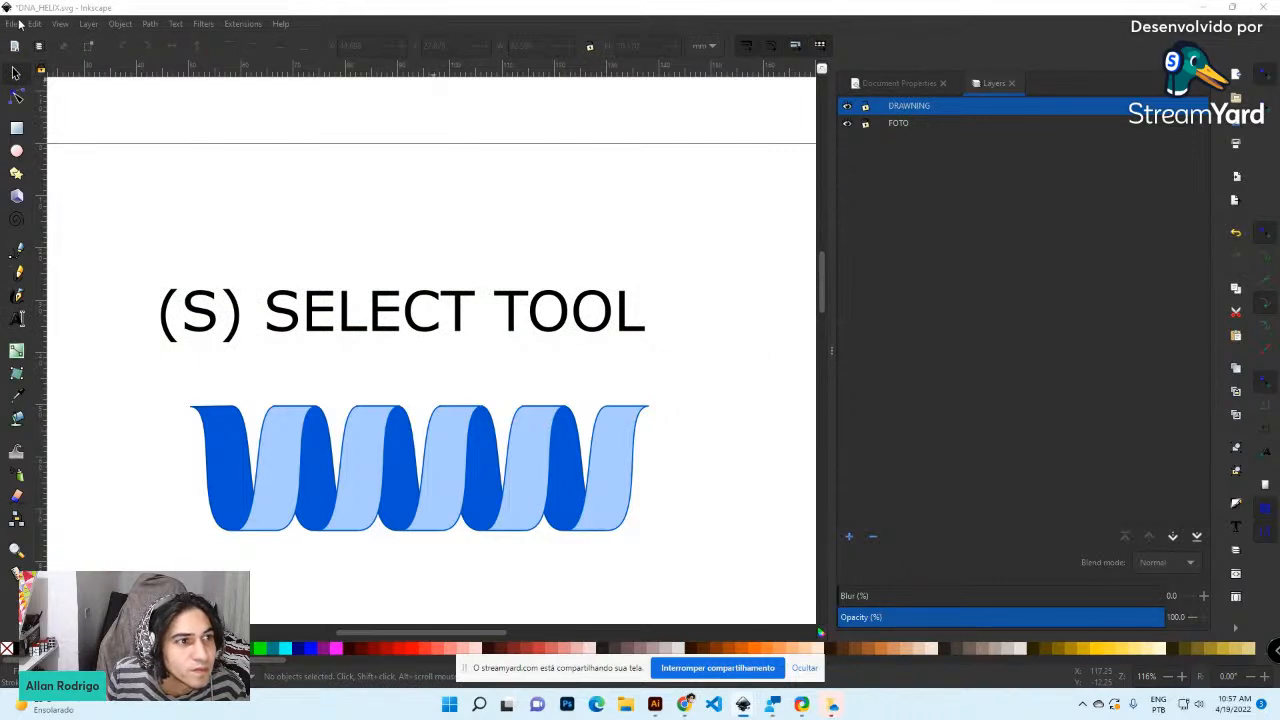
Return to the New document 3 window and save it as MACHINE_SEQ in the labtraining folder
left_click(11, 27)
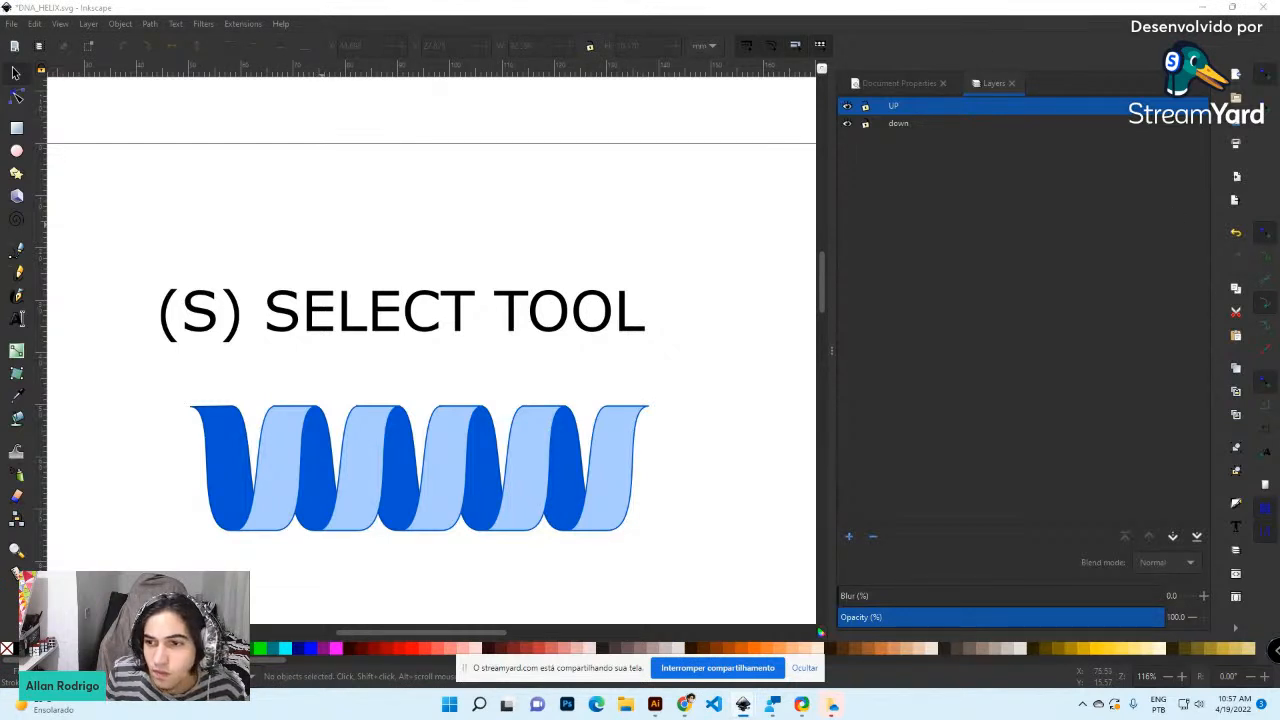
left_click_drag(1279, 46, 742, 66)
left_click(981, 44)
left_click(9, 23)
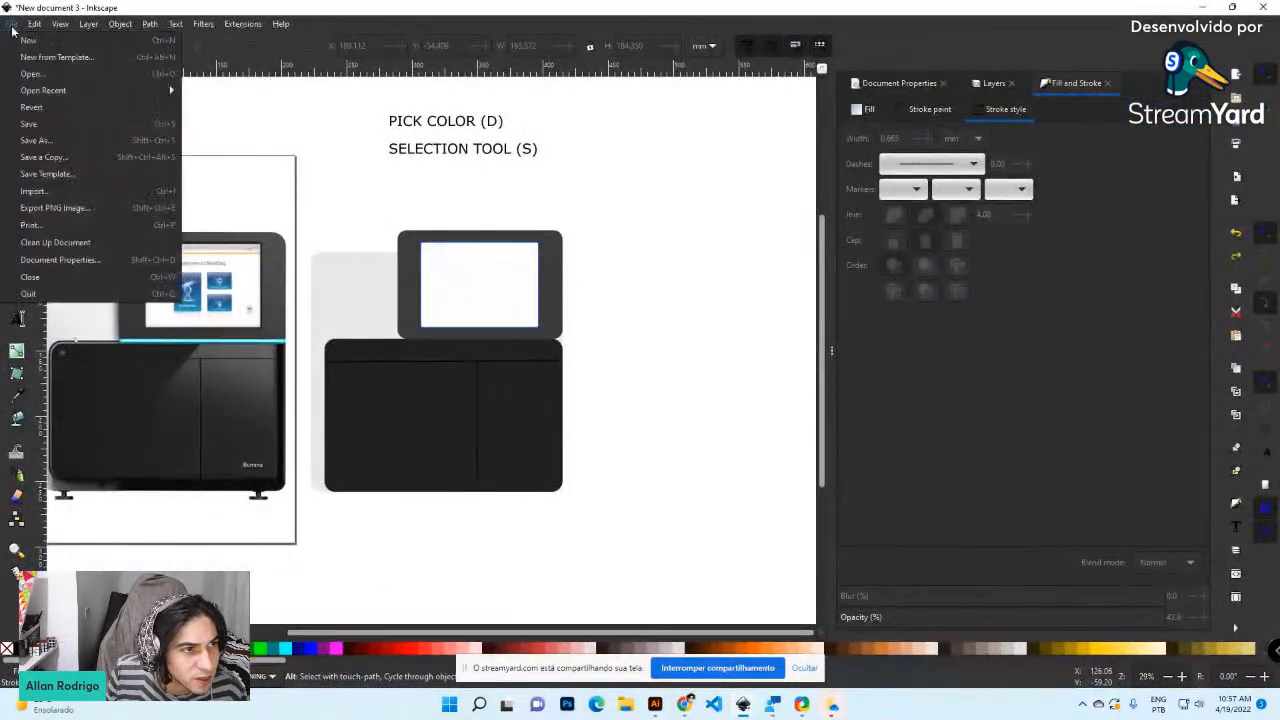
left_click(59, 127)
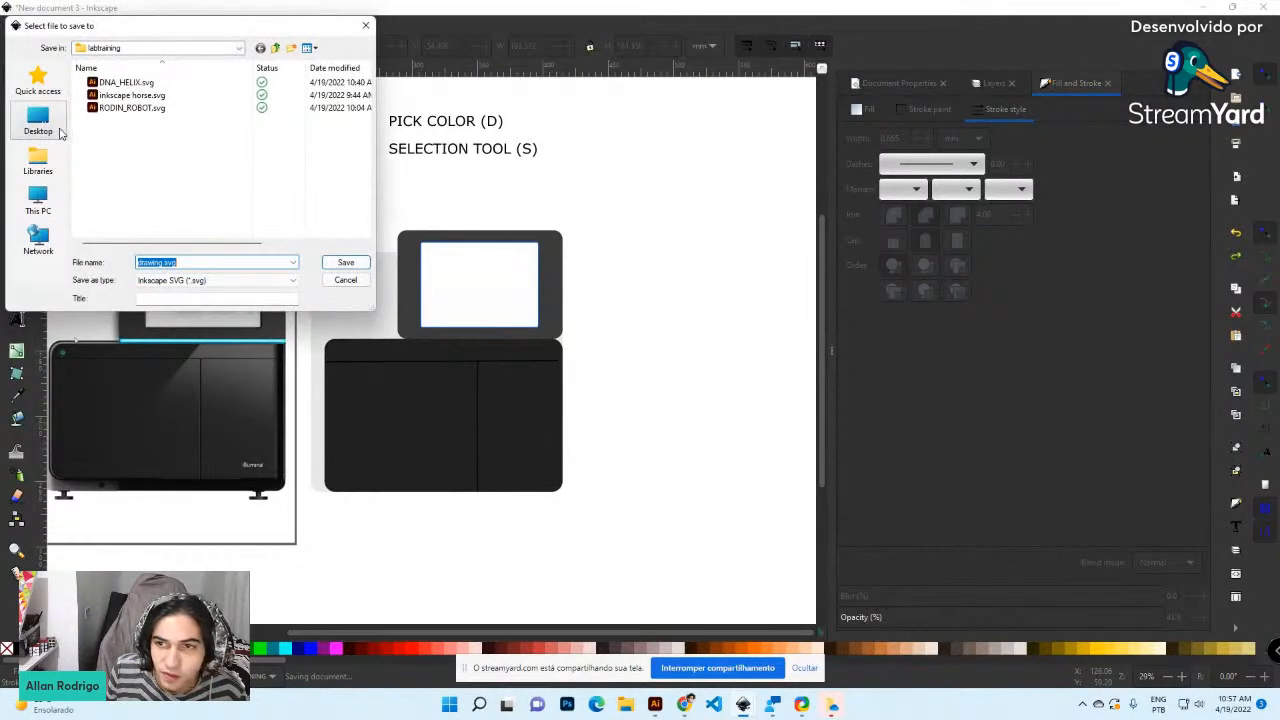
type("M")
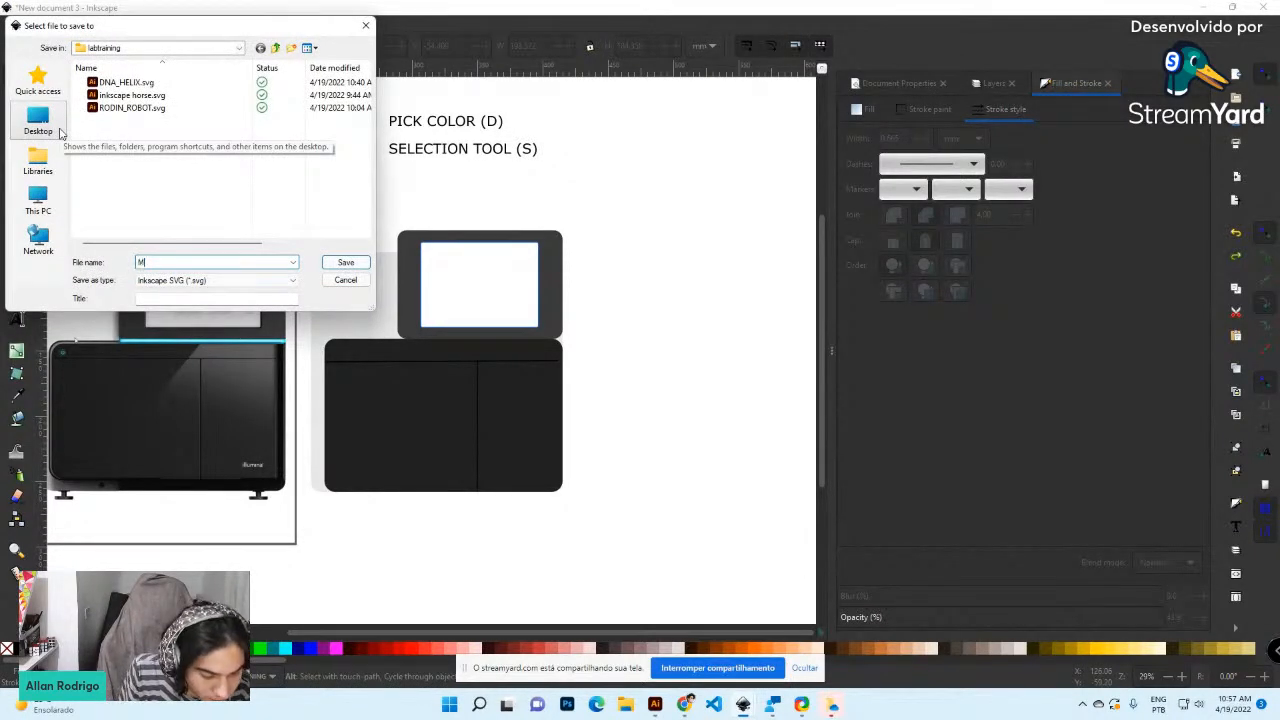
type("ACHINE_SEQ")
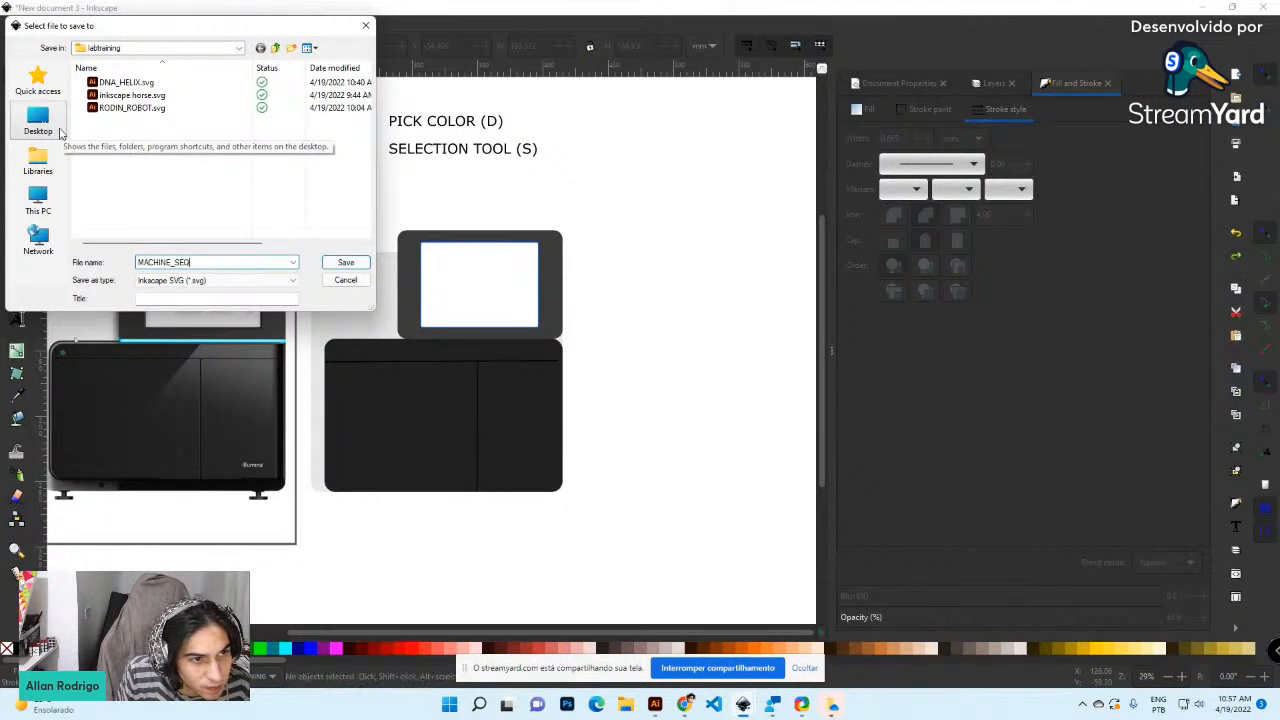
key("Return")
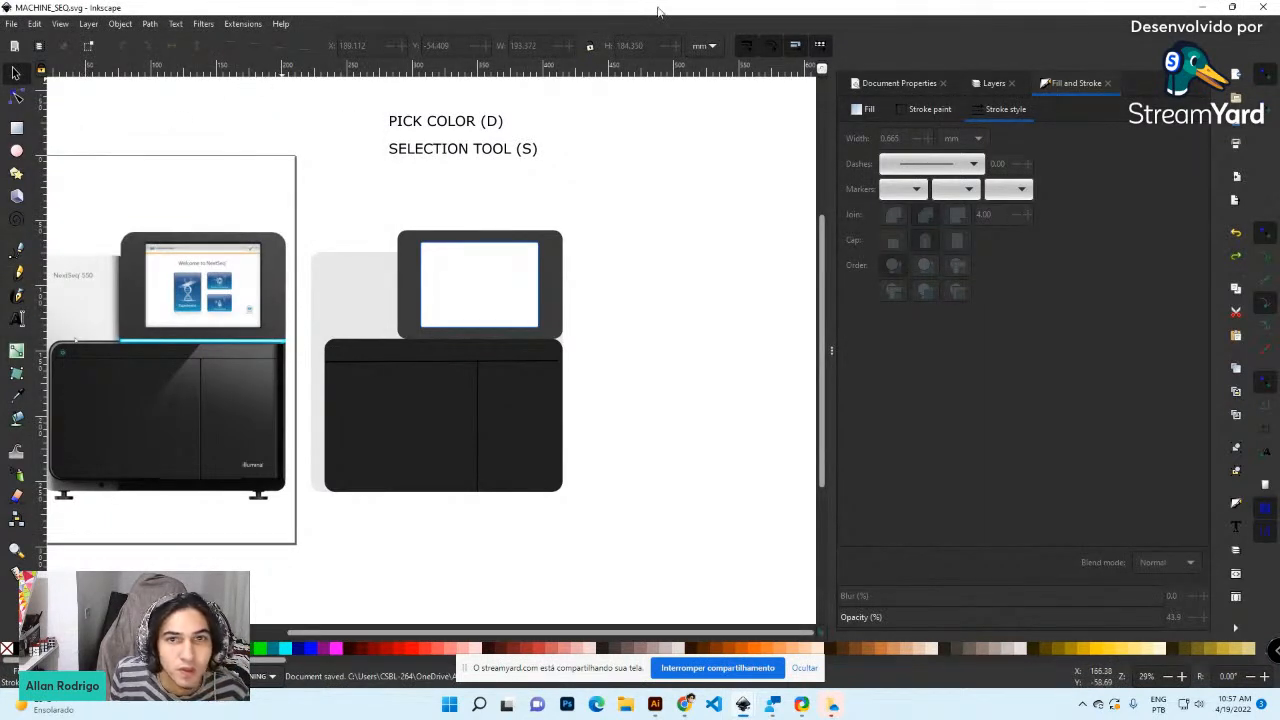
Close MACHINE_SEQ.svg, and save and close the DNA_HELIX.svg drawing that contains the SELECT TOOL text
left_click(1264, 7)
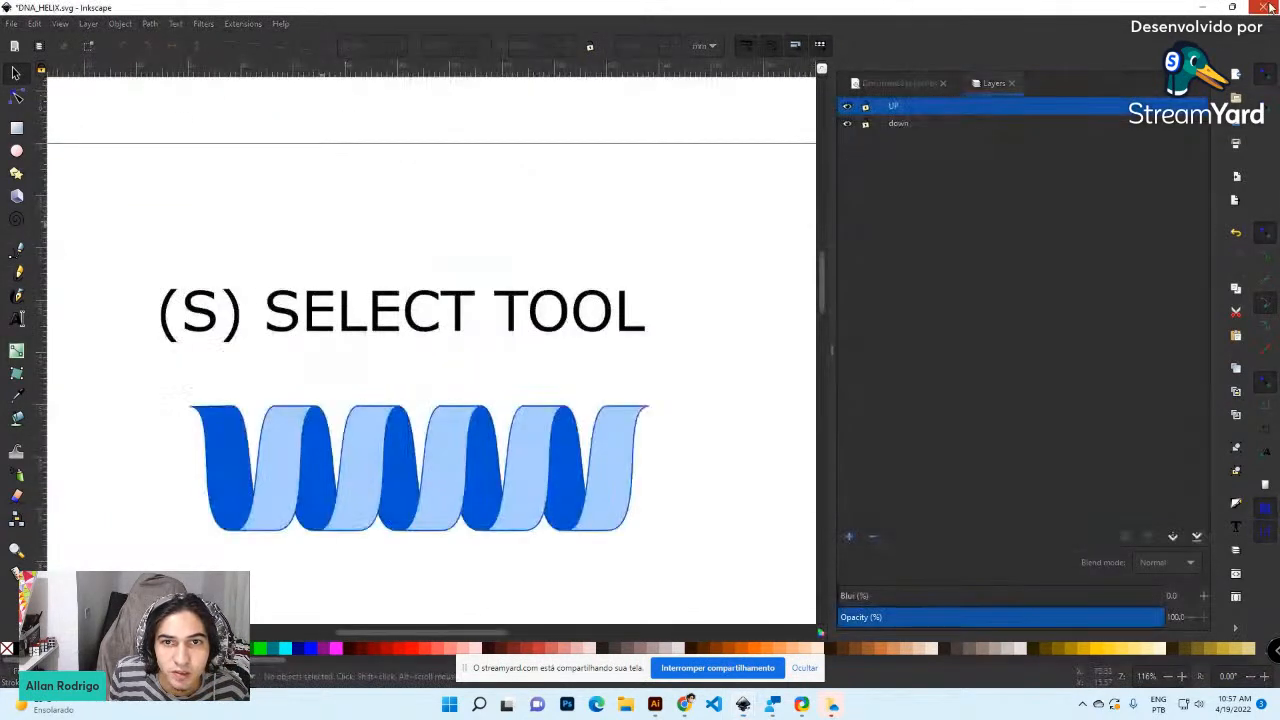
left_click(10, 25)
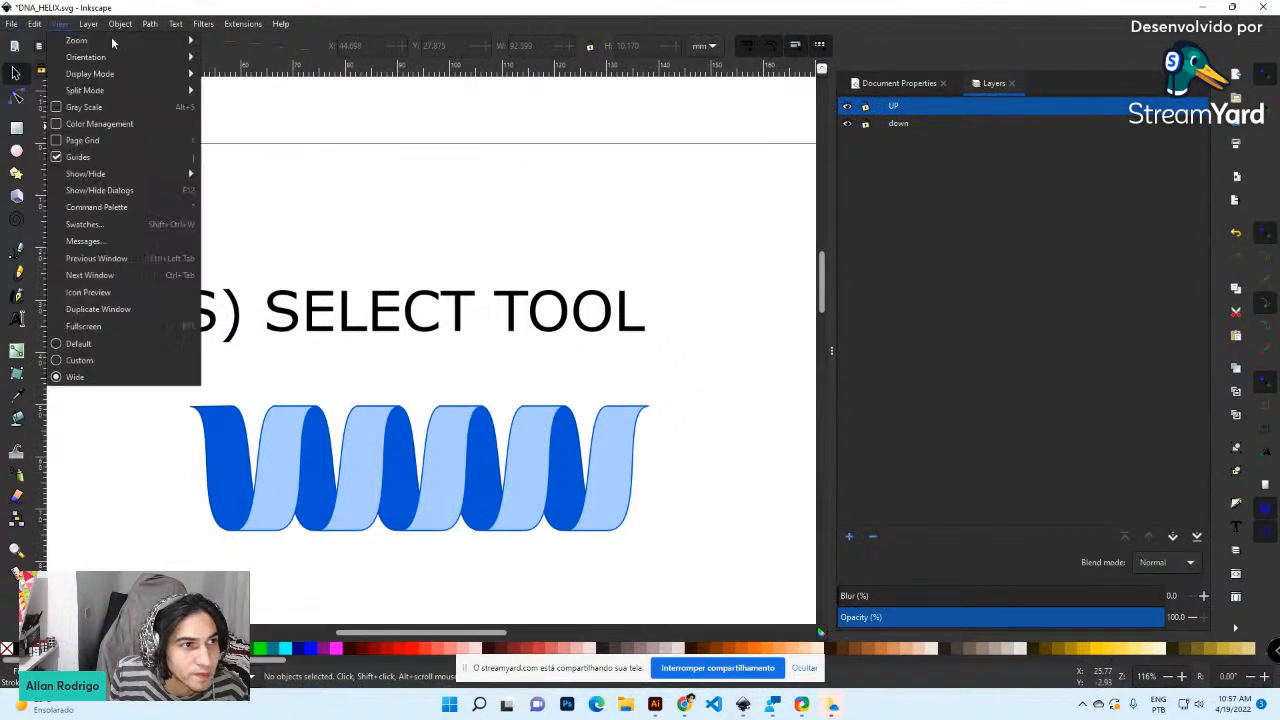
mouse_move(11, 23)
left_click(45, 124)
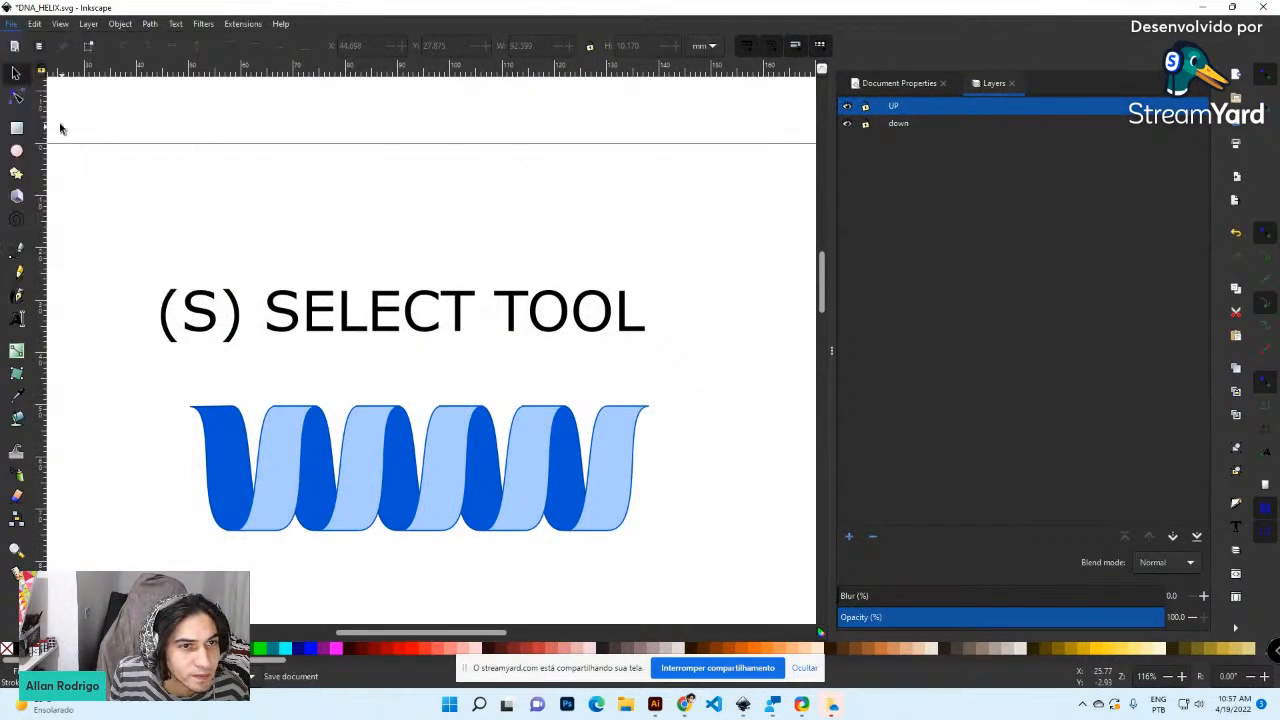
left_click(1264, 7)
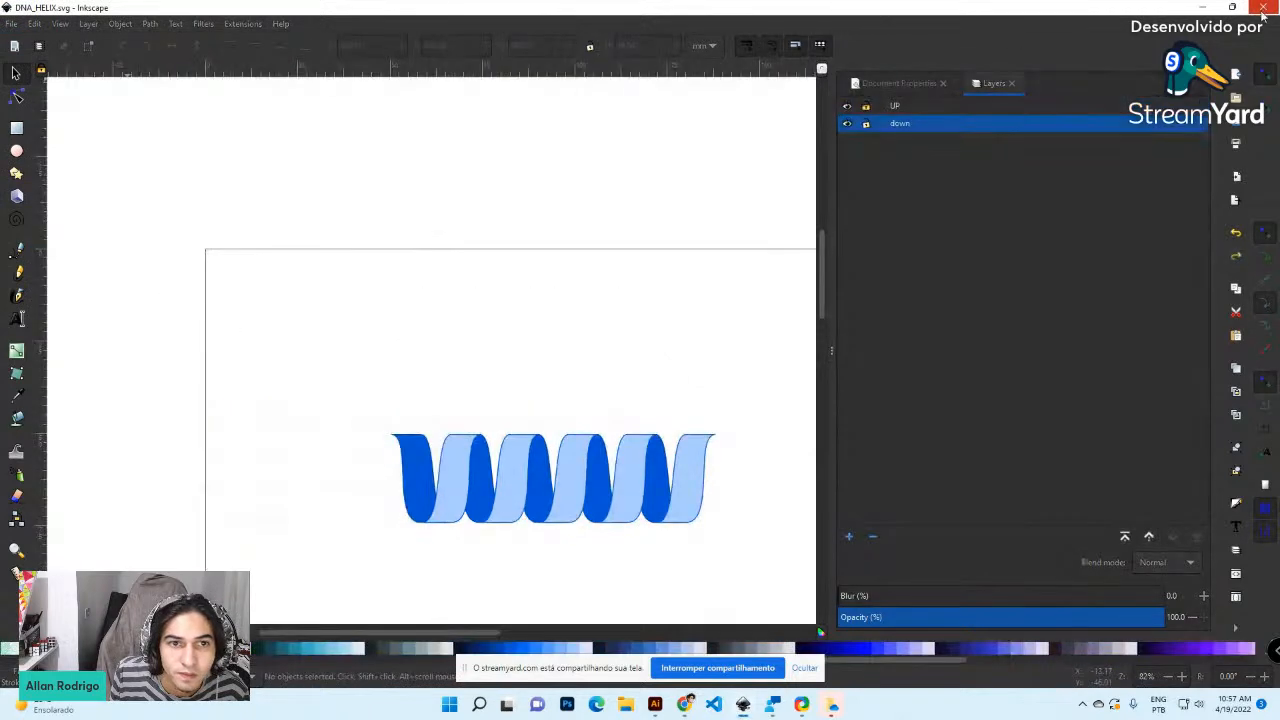
Select the helix pieces in the remaining DNA_HELIX.svg window and save a separate version as 2_DNA_HELIX.svg
mouse_move(375, 358)
left_mouse_down()
mouse_move(586, 449)
mouse_move(747, 561)
left_mouse_up()
left_click(12, 24)
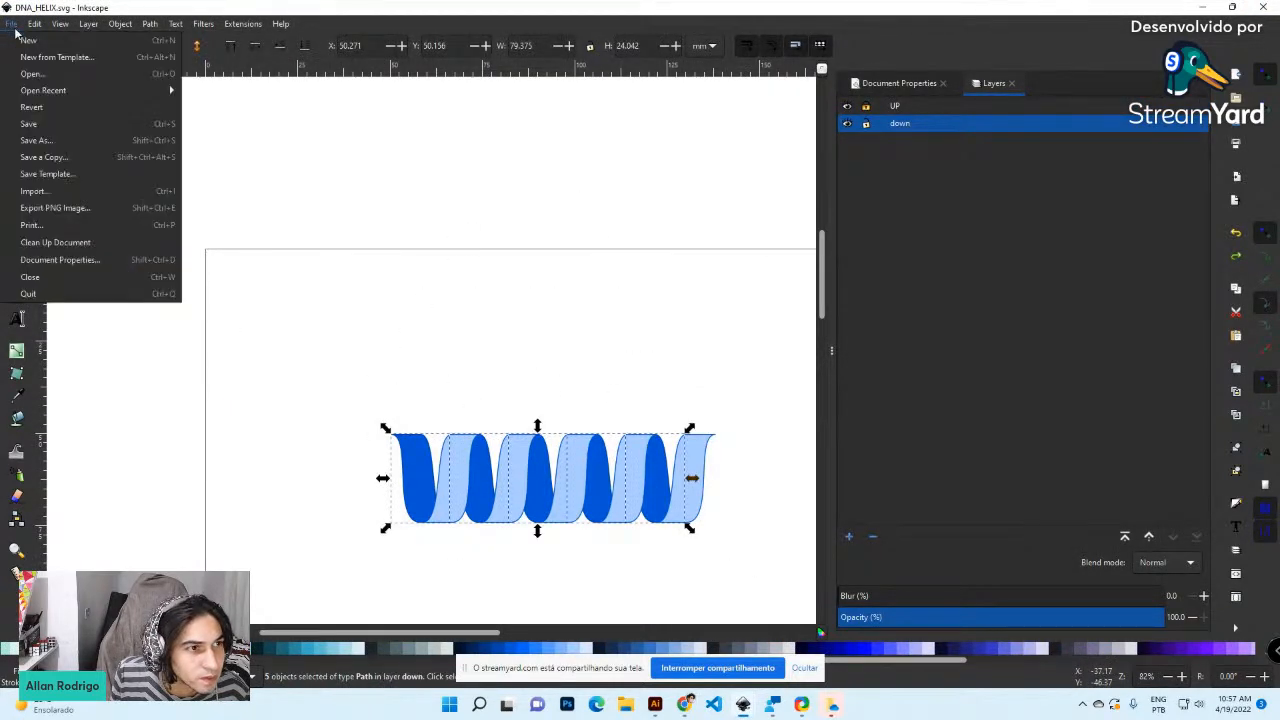
left_click(77, 146)
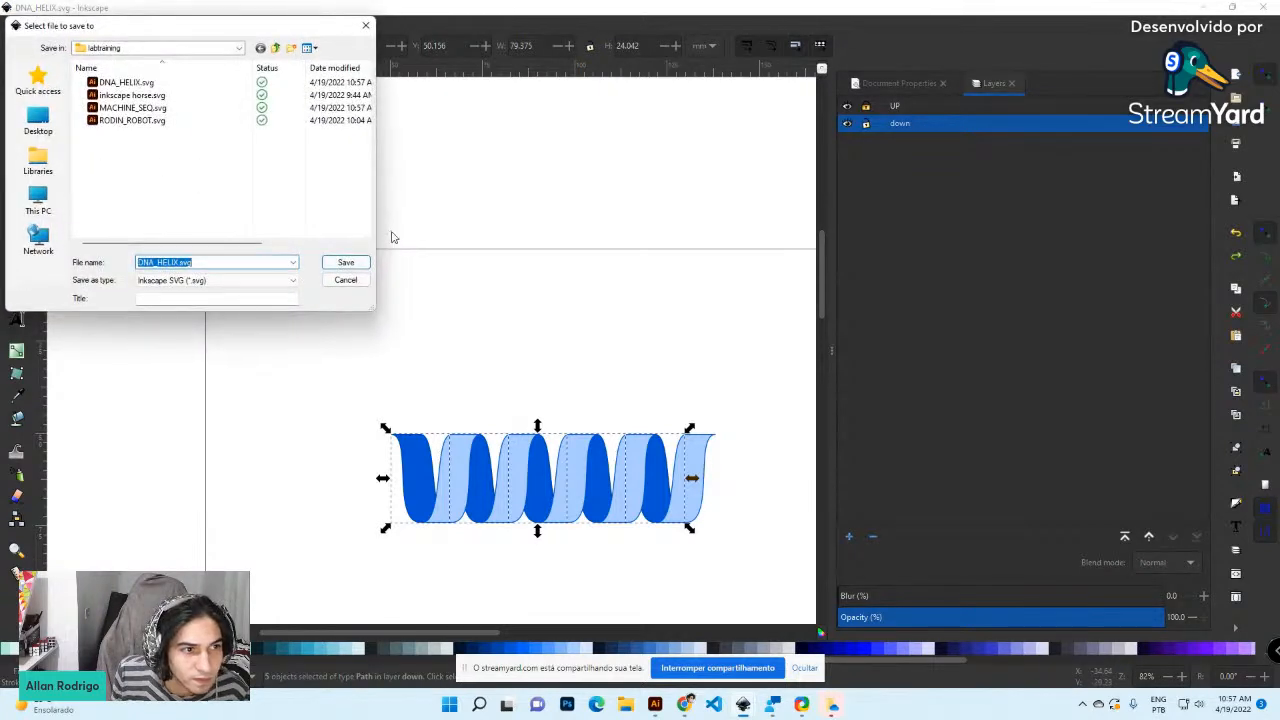
key("Home")
type("2_")
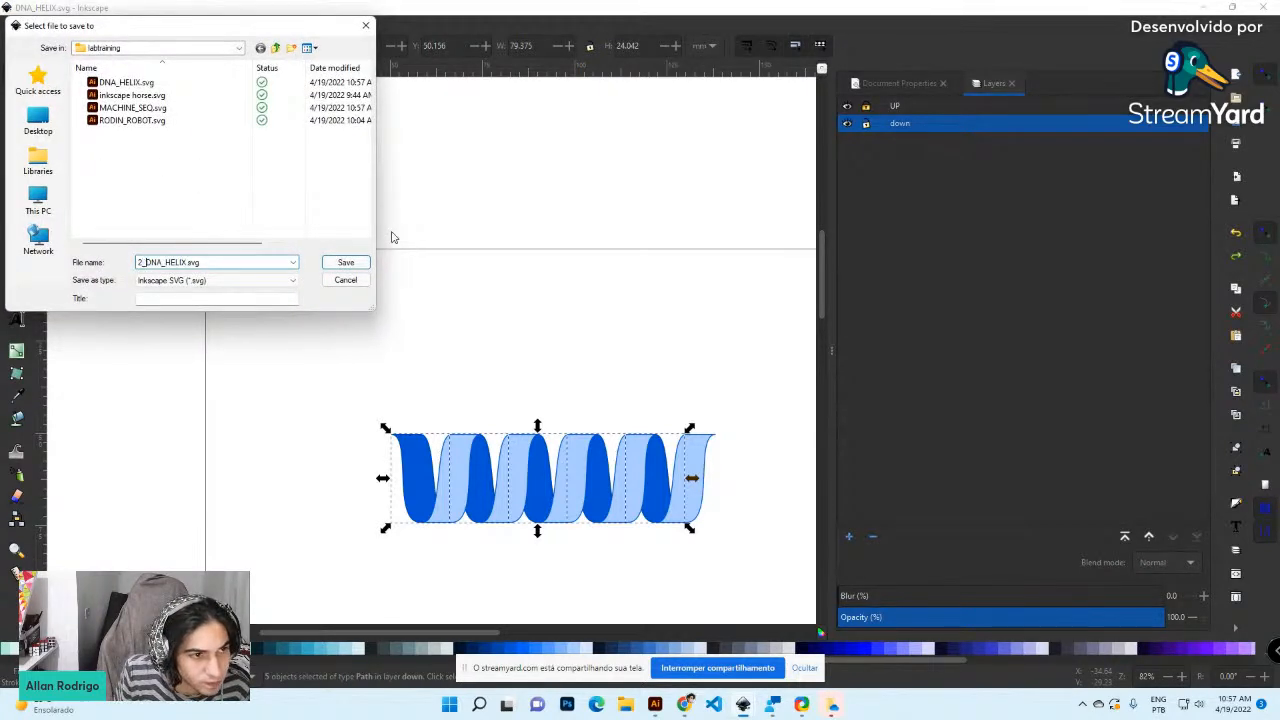
key("Return")
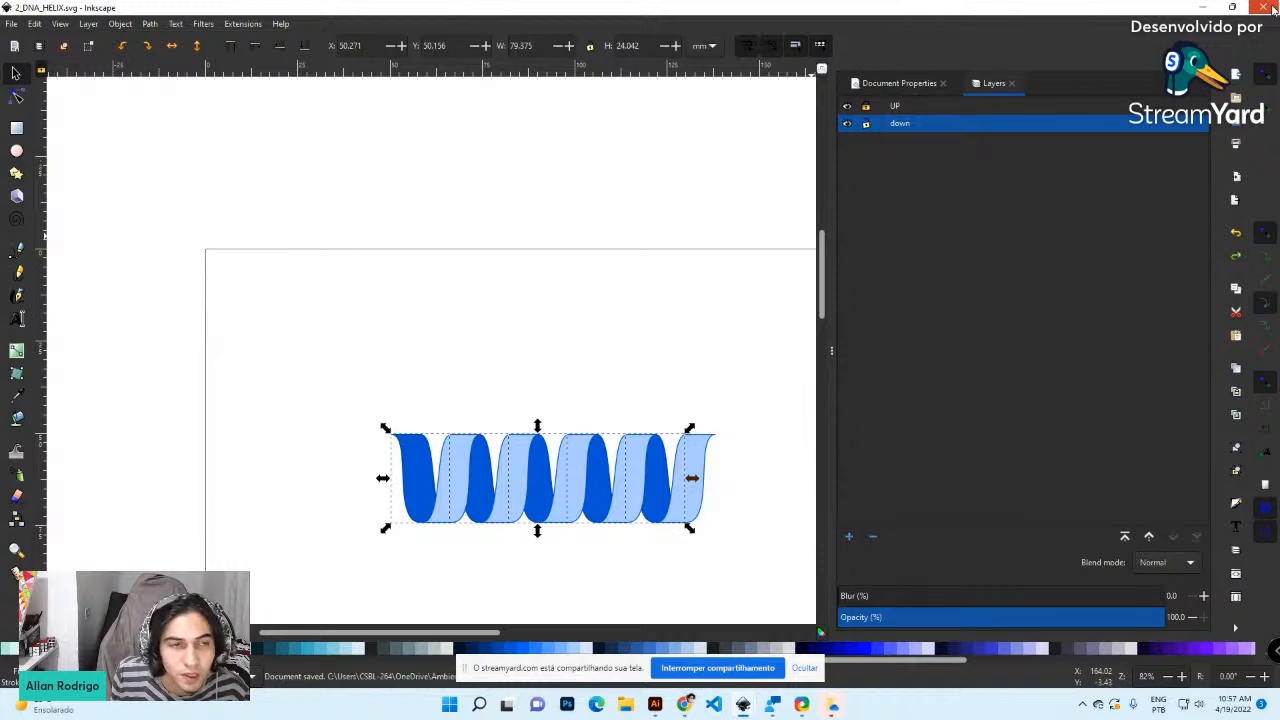
Close the open drawings down to New document 1 and reopen MACHINE_SEQ.svg from the recent files
left_click(1264, 7)
left_click(1264, 7)
left_click(736, 402)
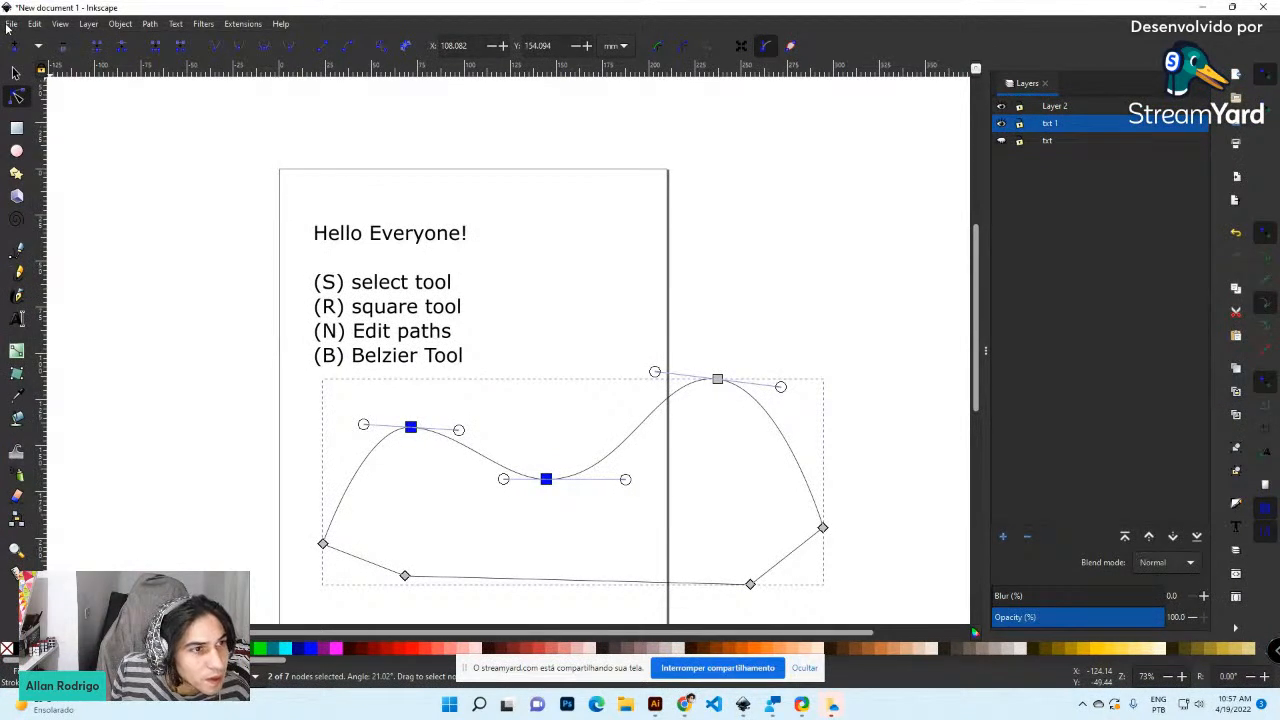
left_click(10, 24)
mouse_move(84, 93)
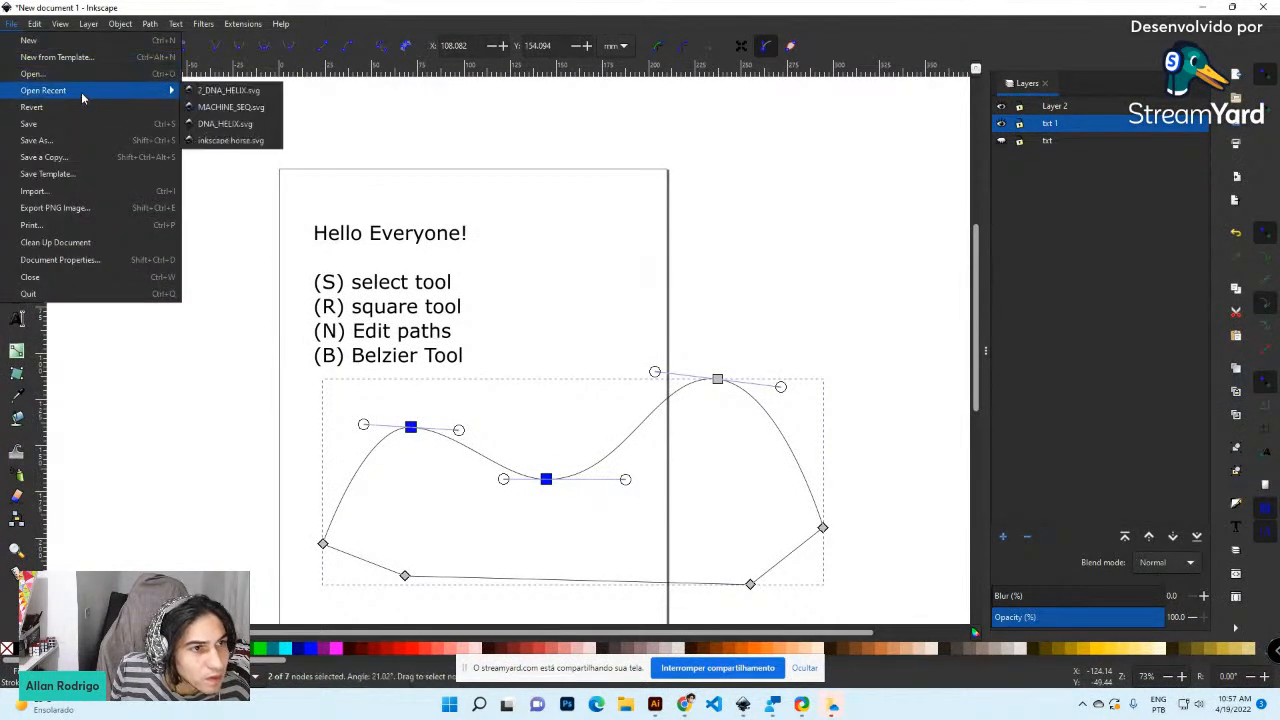
left_click(232, 107)
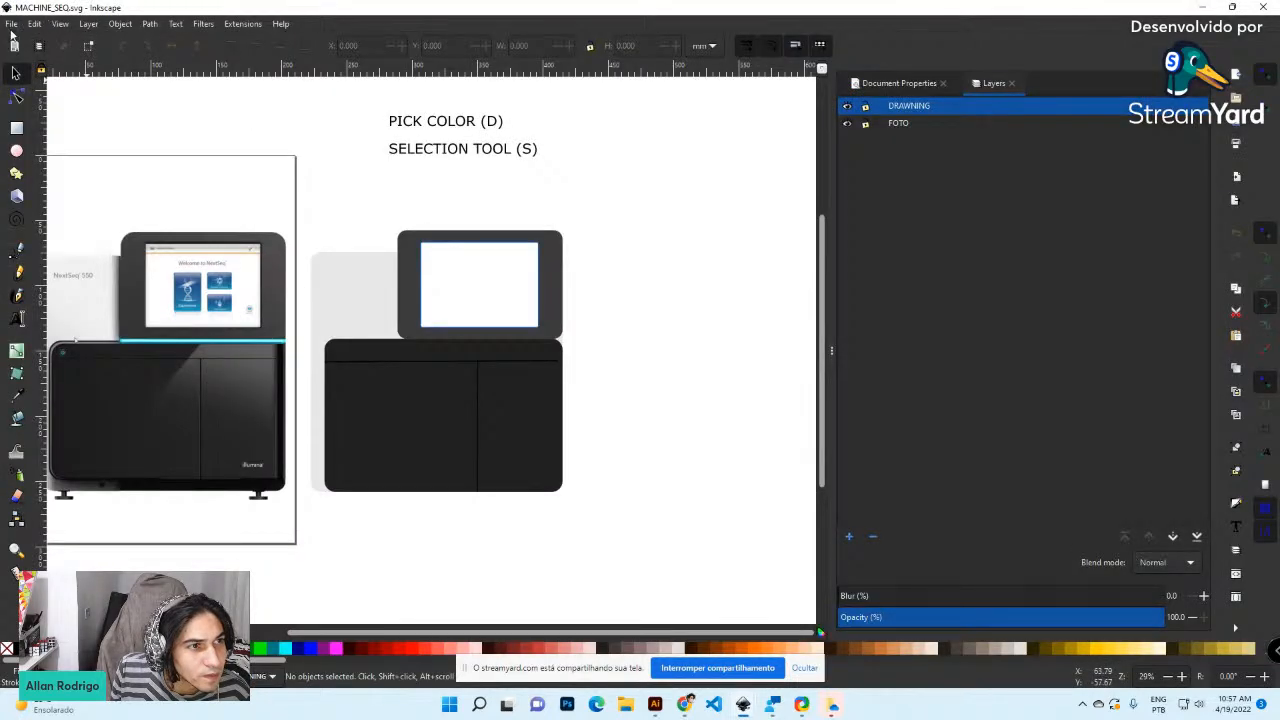
Open 2_DNA_HELIX.svg from the recent files and copy the selectable ribbon pieces of the blue helix
left_click(11, 25)
mouse_move(104, 92)
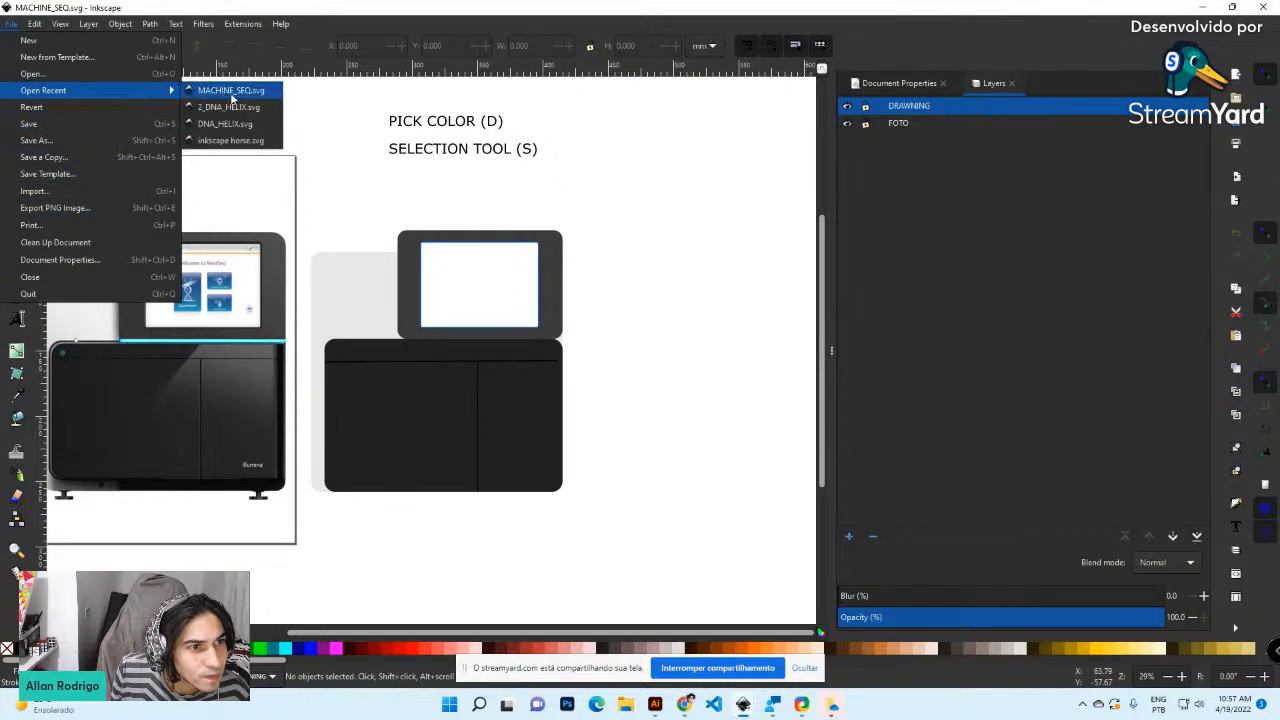
left_click(248, 108)
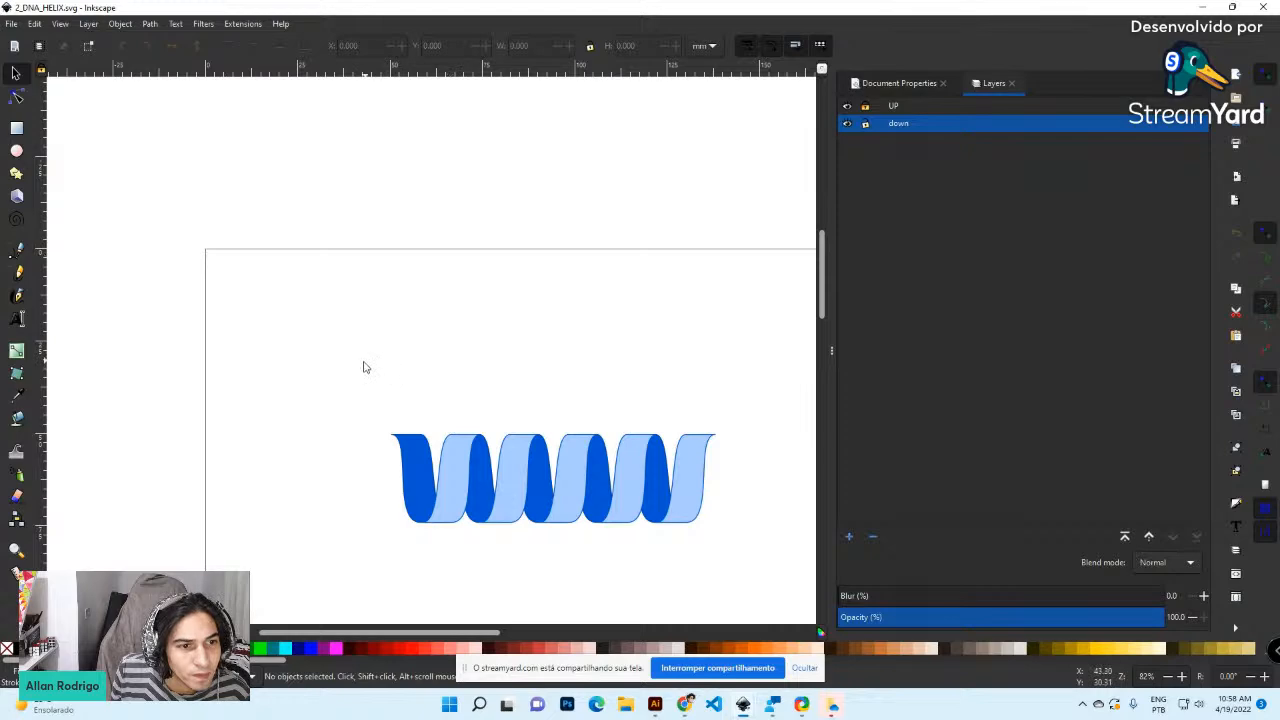
left_click_drag(362, 363, 763, 580)
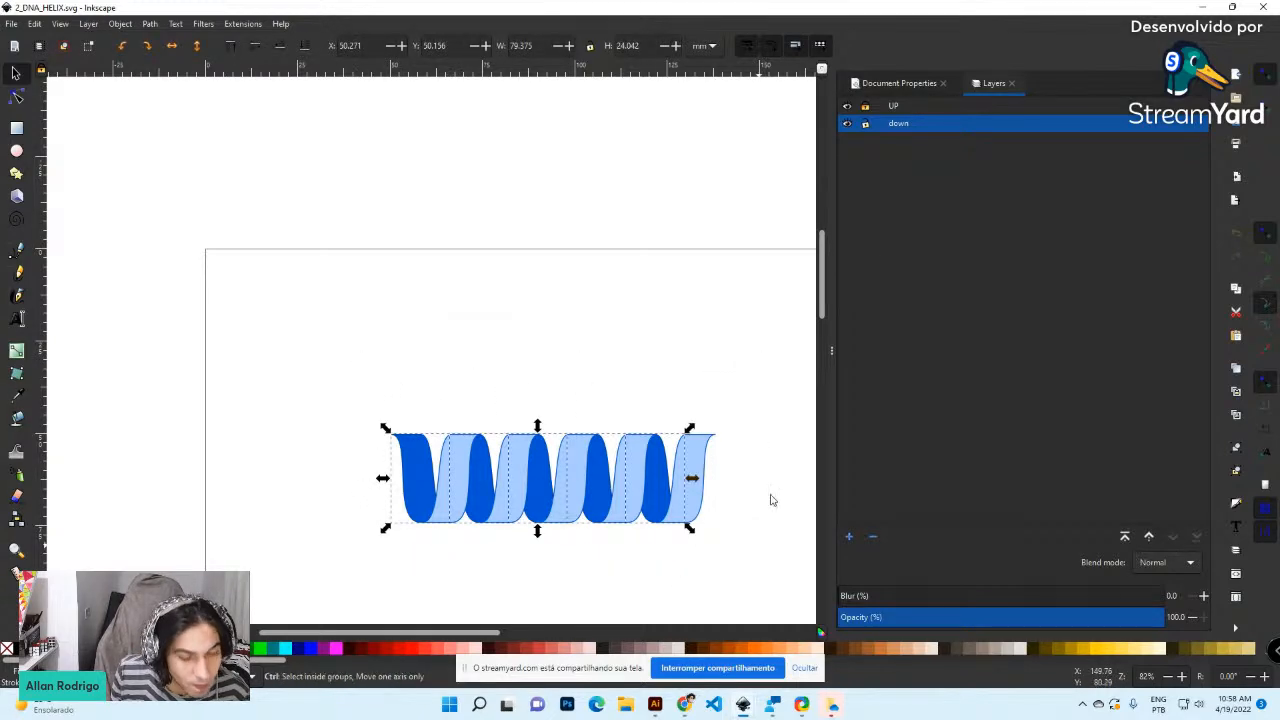
key("ctrl+c")
Try pasting the copied helix pieces beside the drawn machine in MACHINE_SEQ.svg, and undo the paste
left_click(1202, 10)
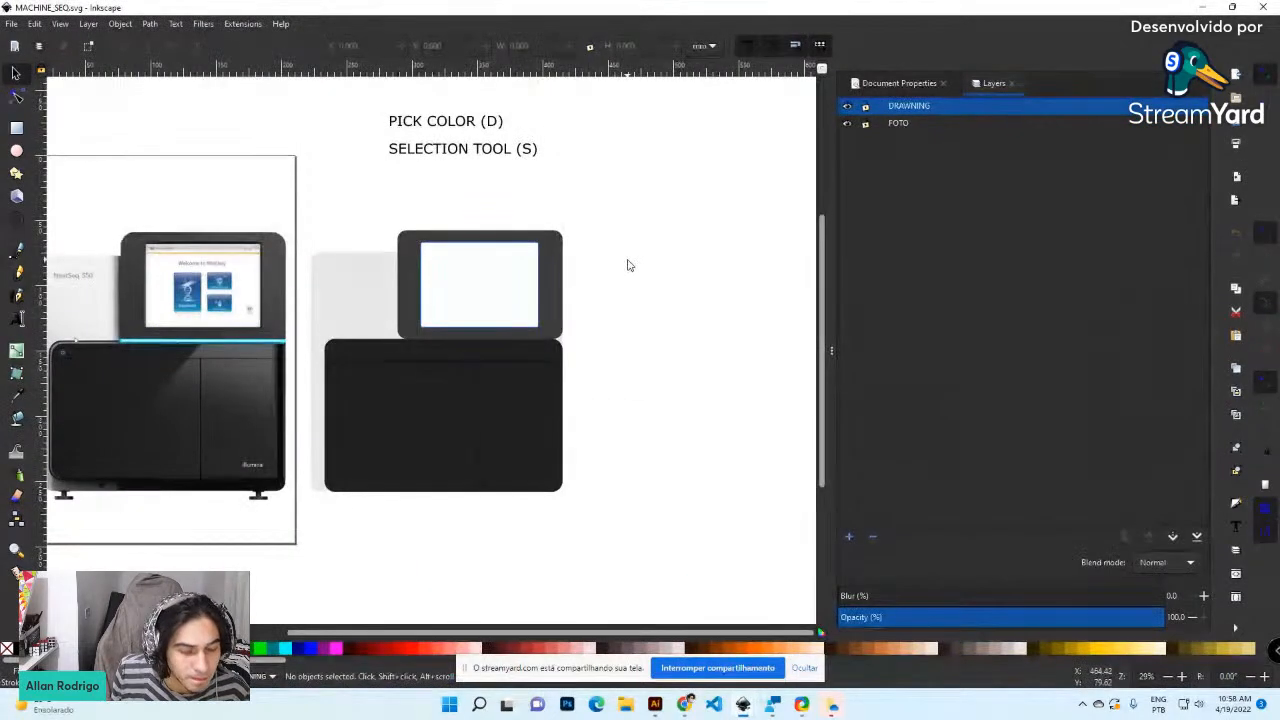
key("ctrl+v")
key("ctrl+z")
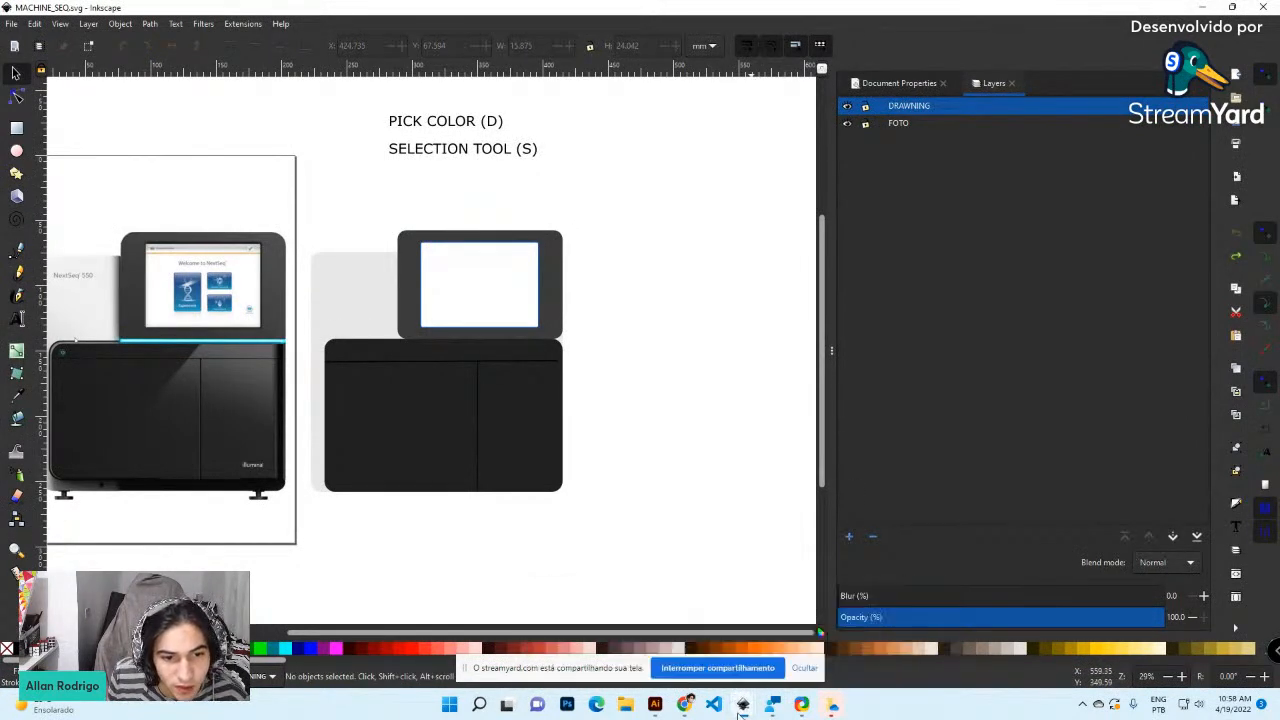
Return to the 2_DNA_HELIX.svg drawing and deselect the helix pieces
mouse_move(743, 704)
left_click(869, 648)
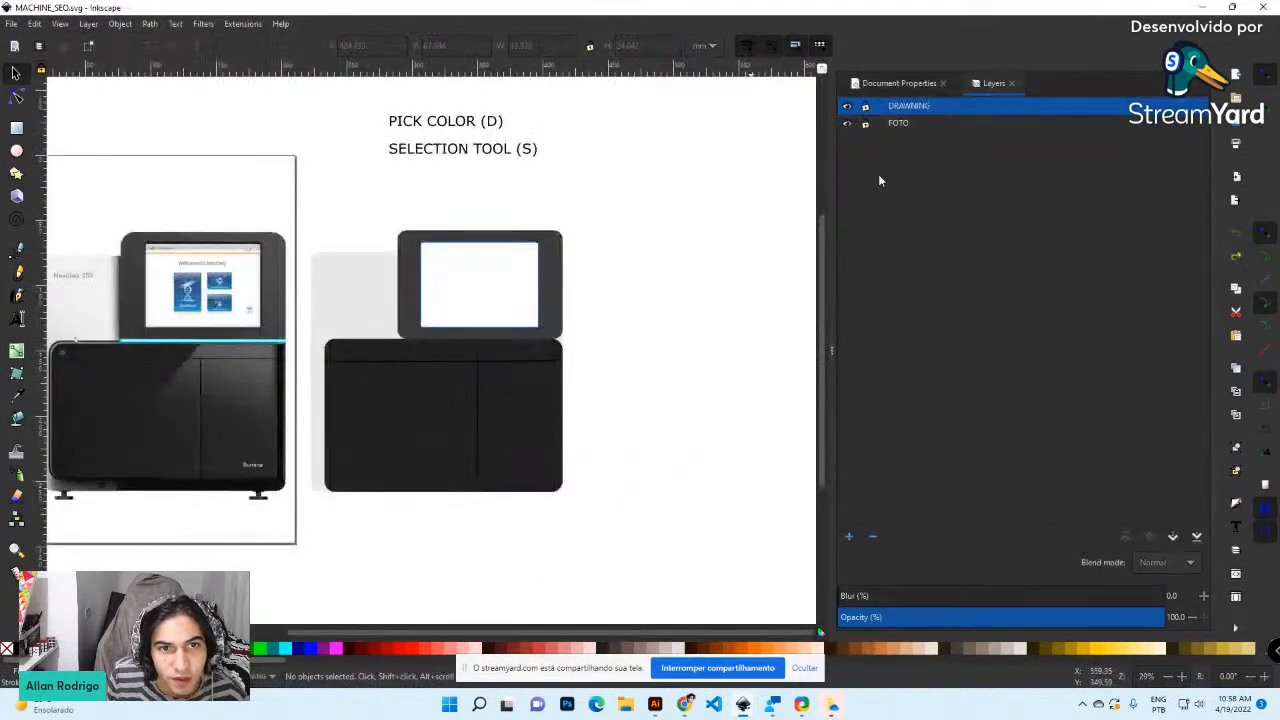
left_click(1205, 8)
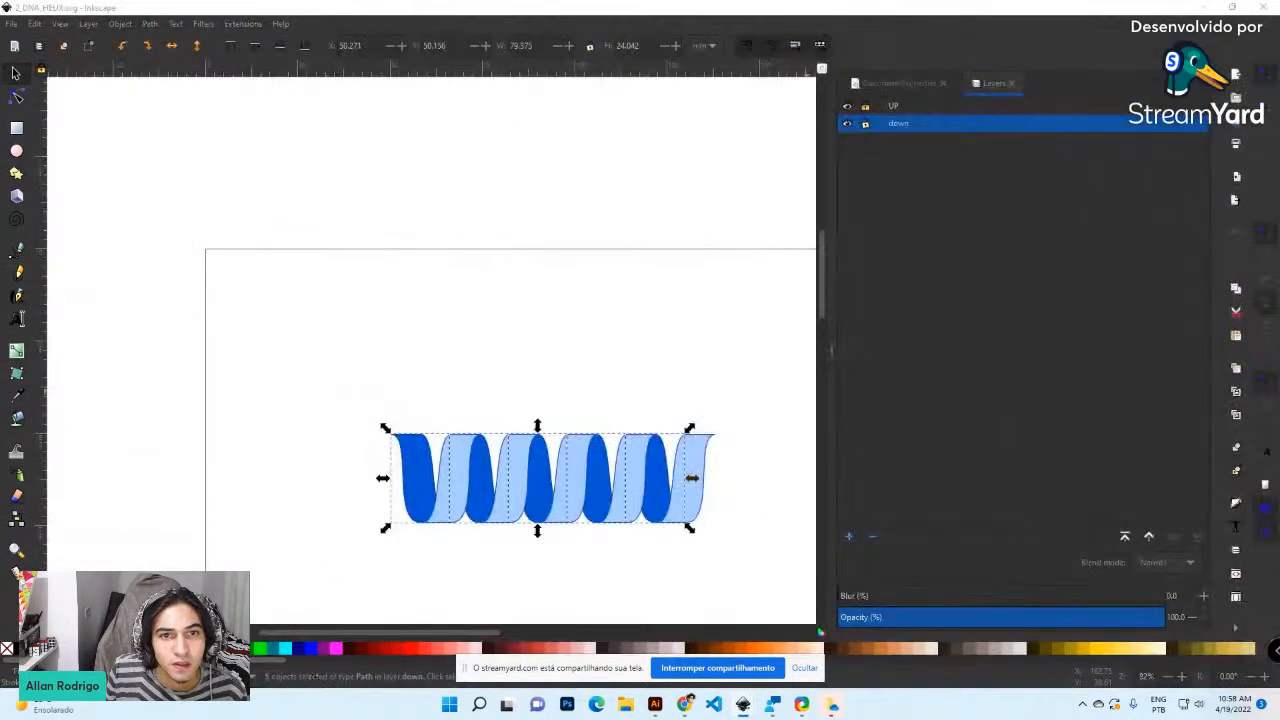
left_click(467, 376)
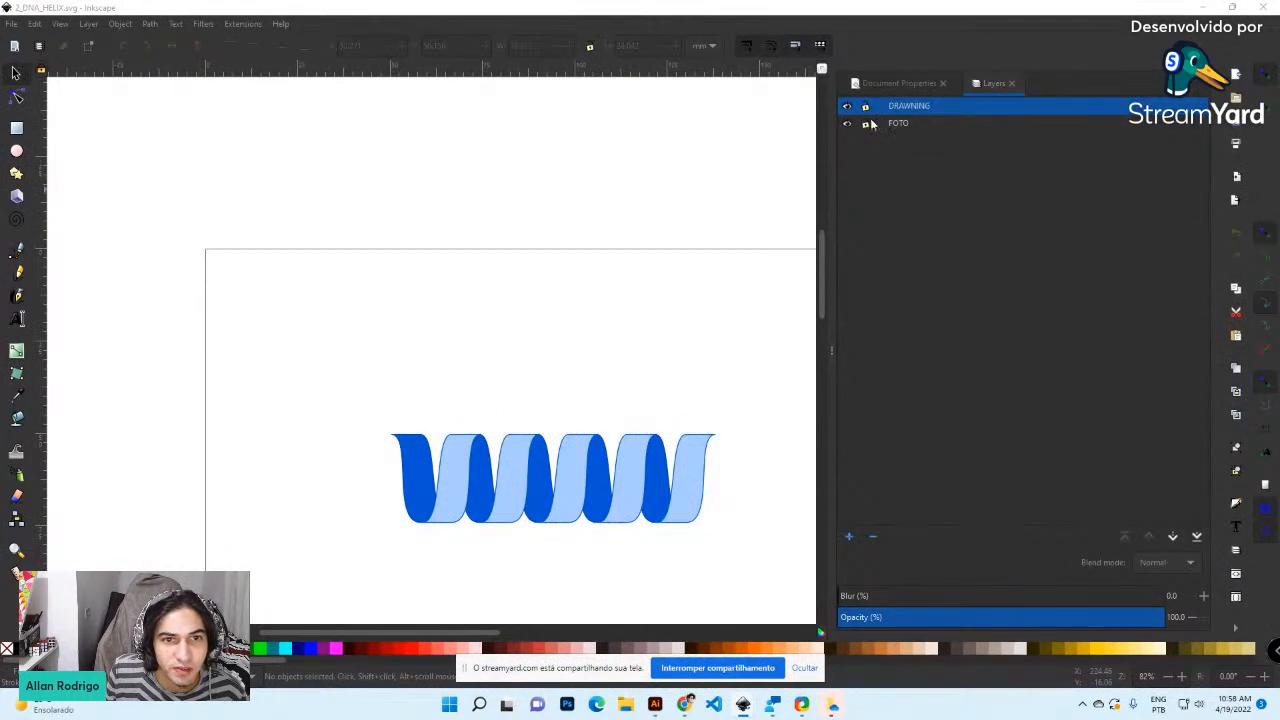
left_click(689, 312)
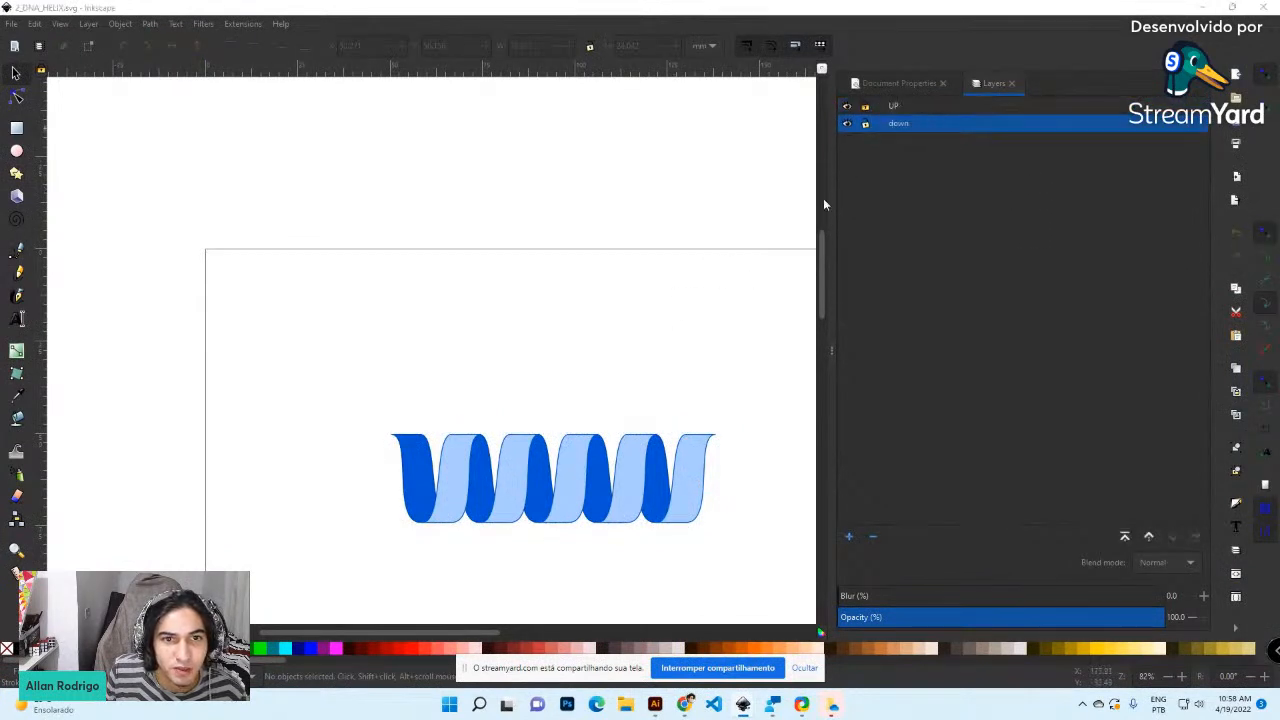
Try to unlock the UP layer and copy the ribbon pieces of the whole blue helix
left_click(866, 108)
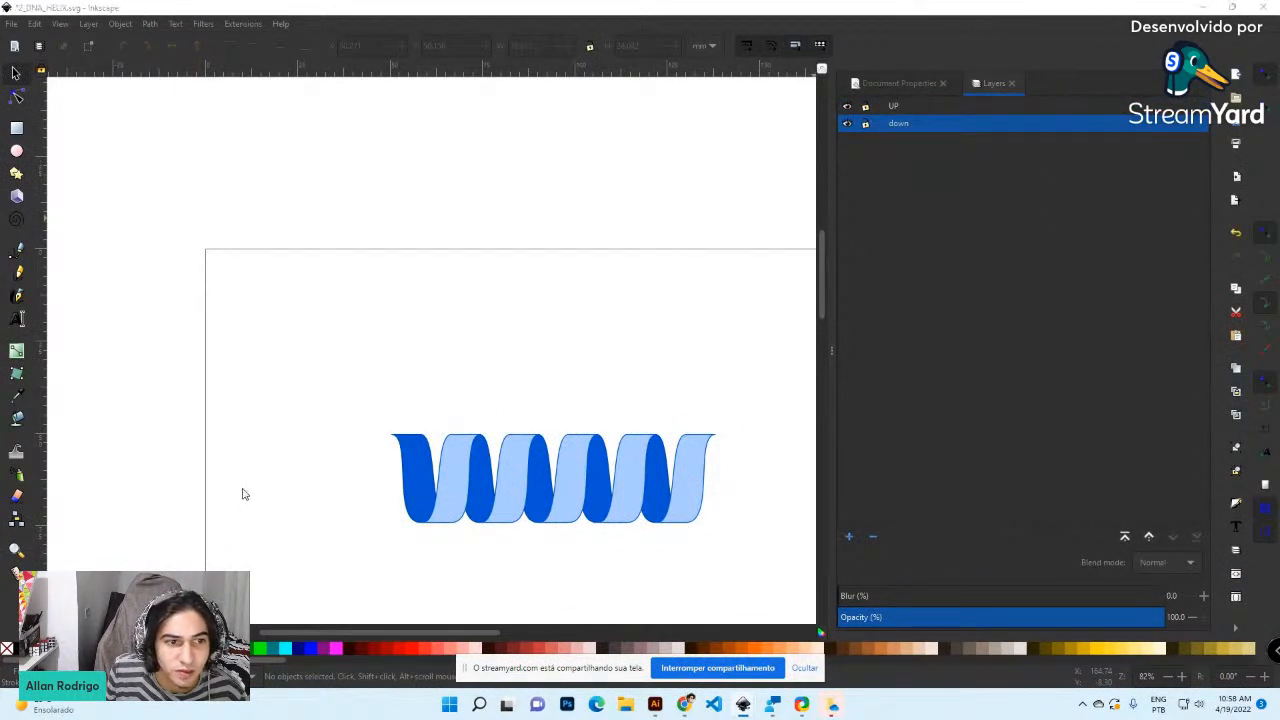
left_click_drag(691, 549, 343, 420)
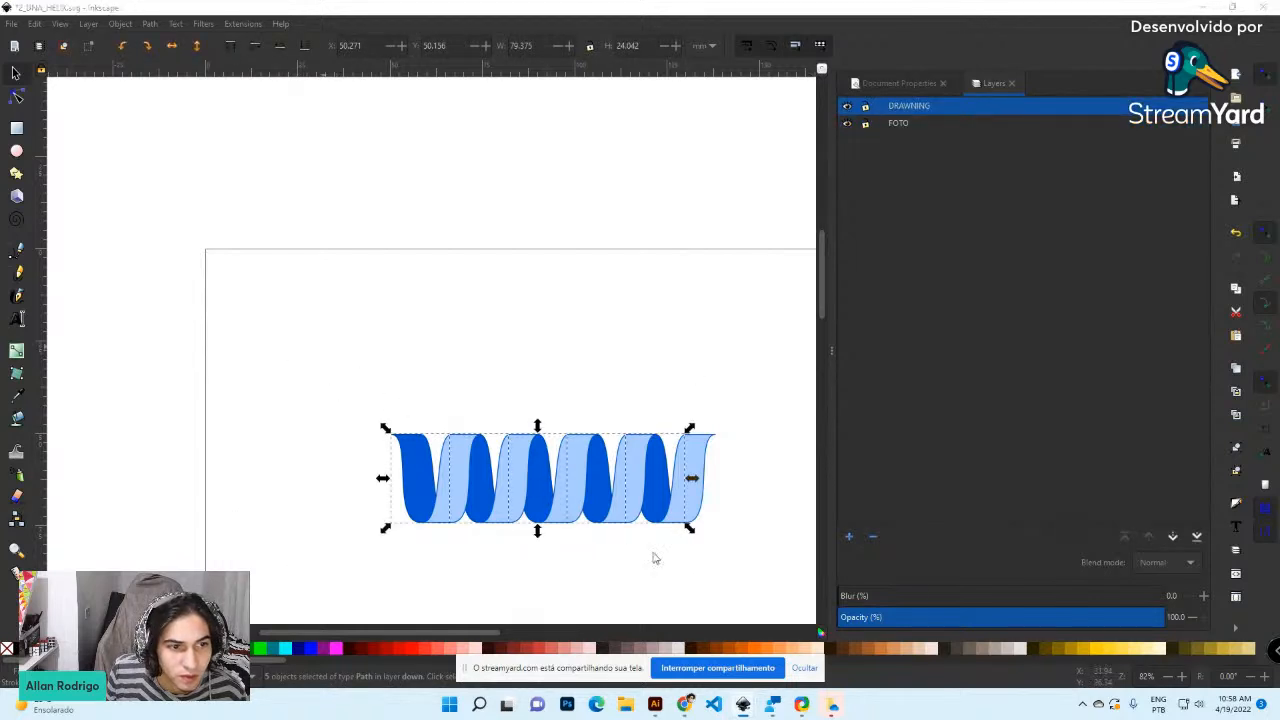
left_click(760, 578)
left_click_drag(769, 575, 313, 385)
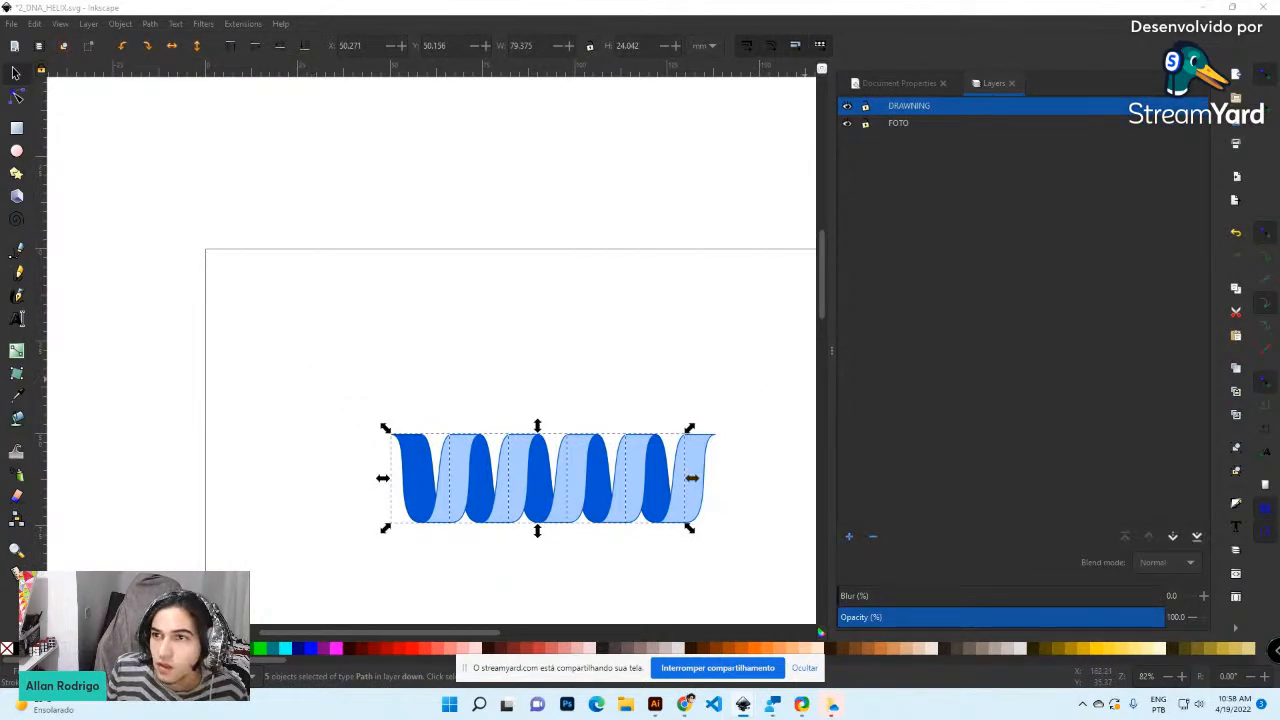
Try pasting the copied helix pieces above the drawn machine in MACHINE_SEQ.svg, undo the paste and return to the helix drawing
left_click_drag(1279, 40, 437, 35)
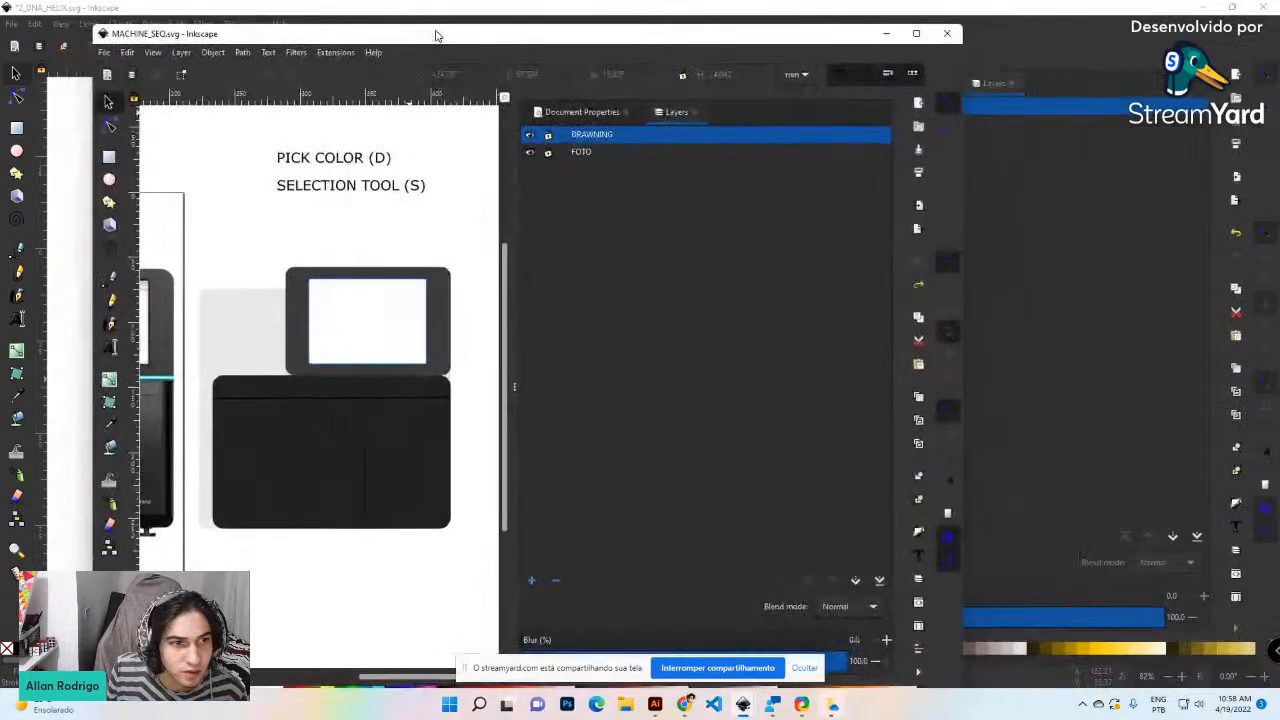
key("ctrl+v")
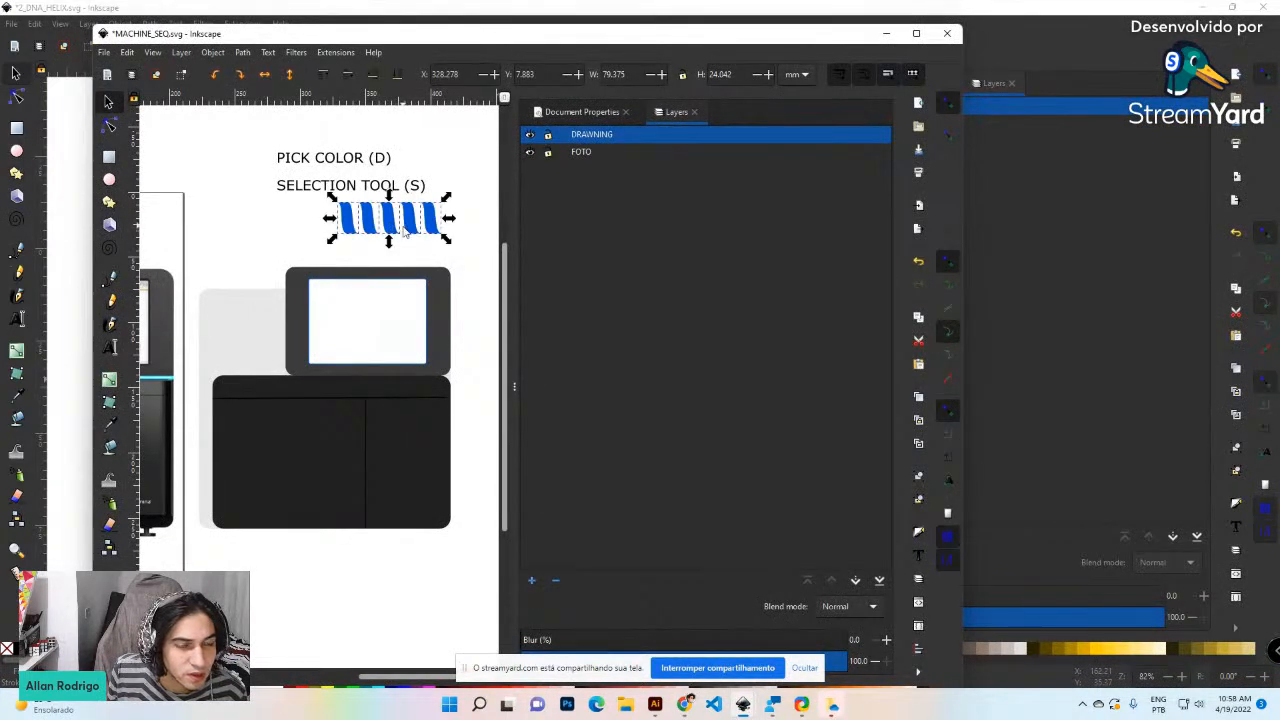
key("ctrl+z")
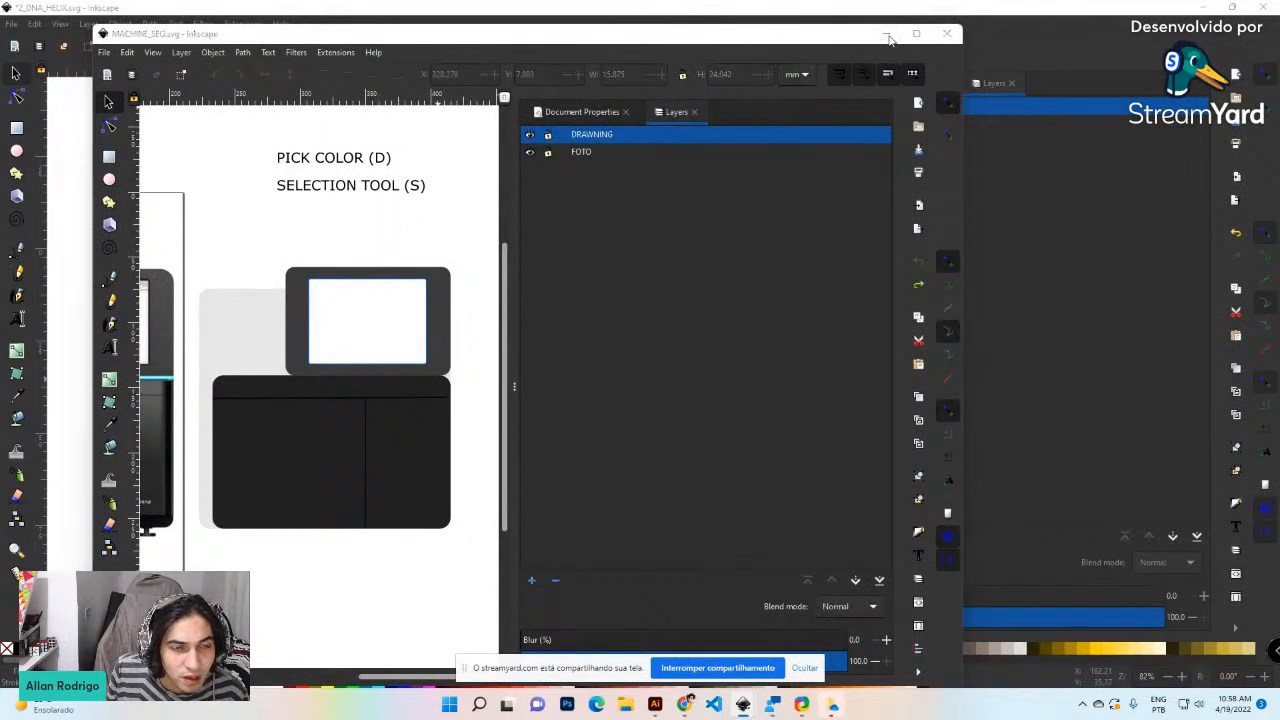
left_click(887, 35)
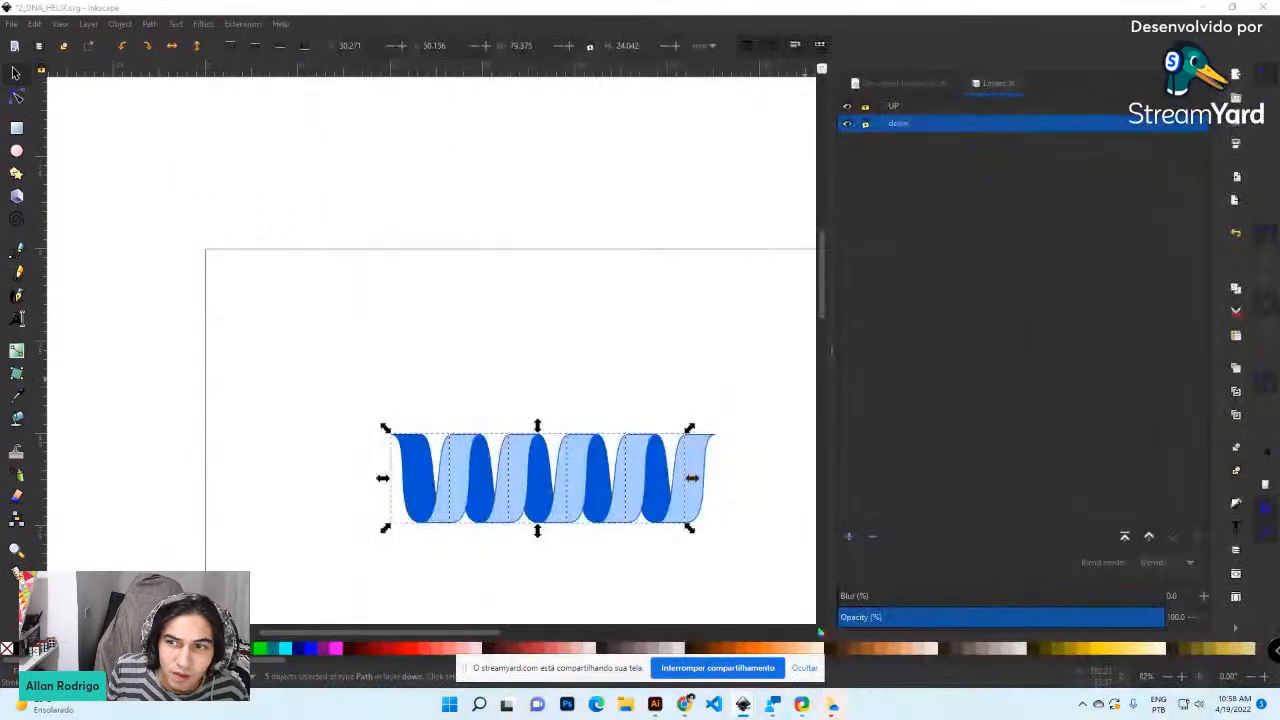
Examine individual dark blue helix pieces and the layer list of 2_DNA_HELIX.svg to see which pieces can be selected
left_click(746, 367)
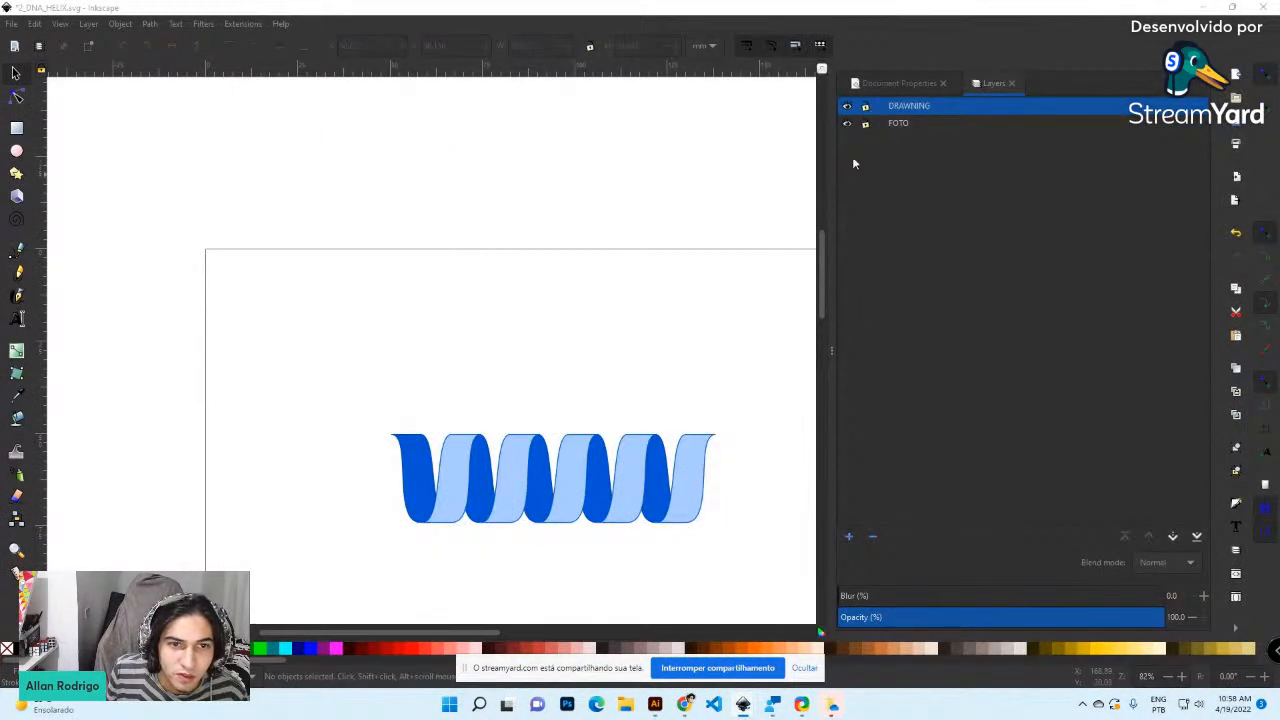
left_click(660, 465)
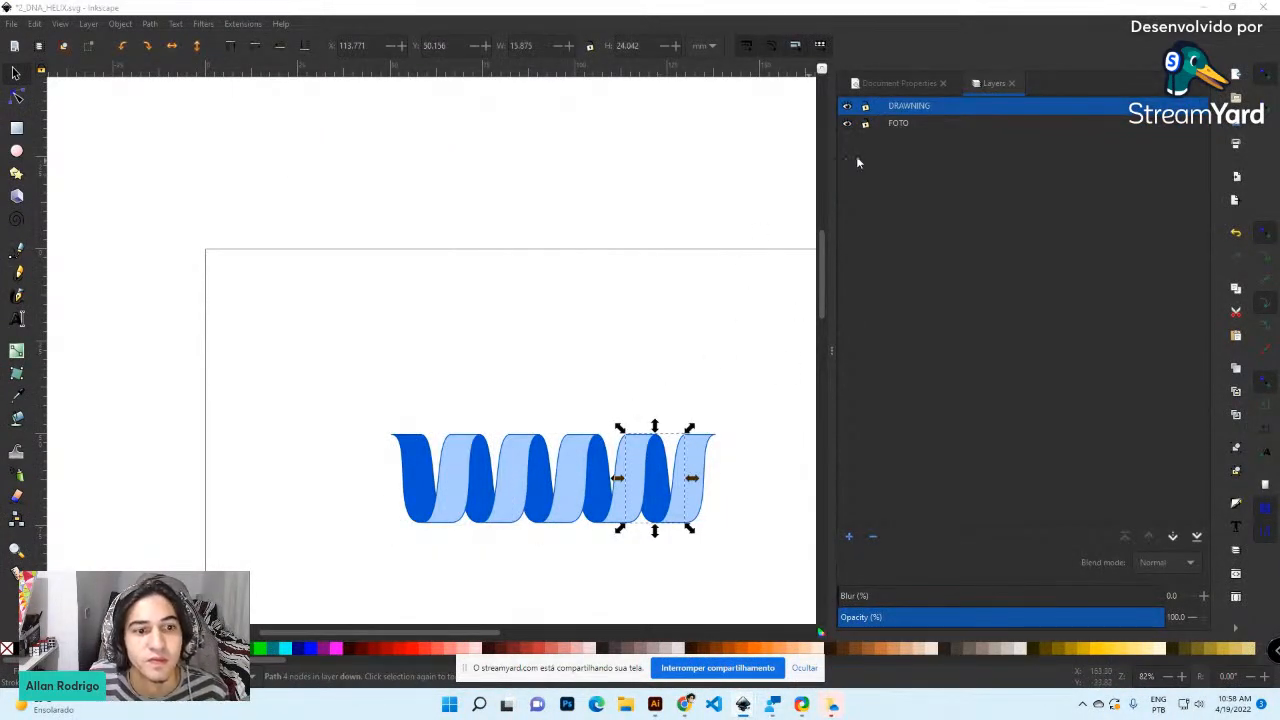
left_click(598, 485)
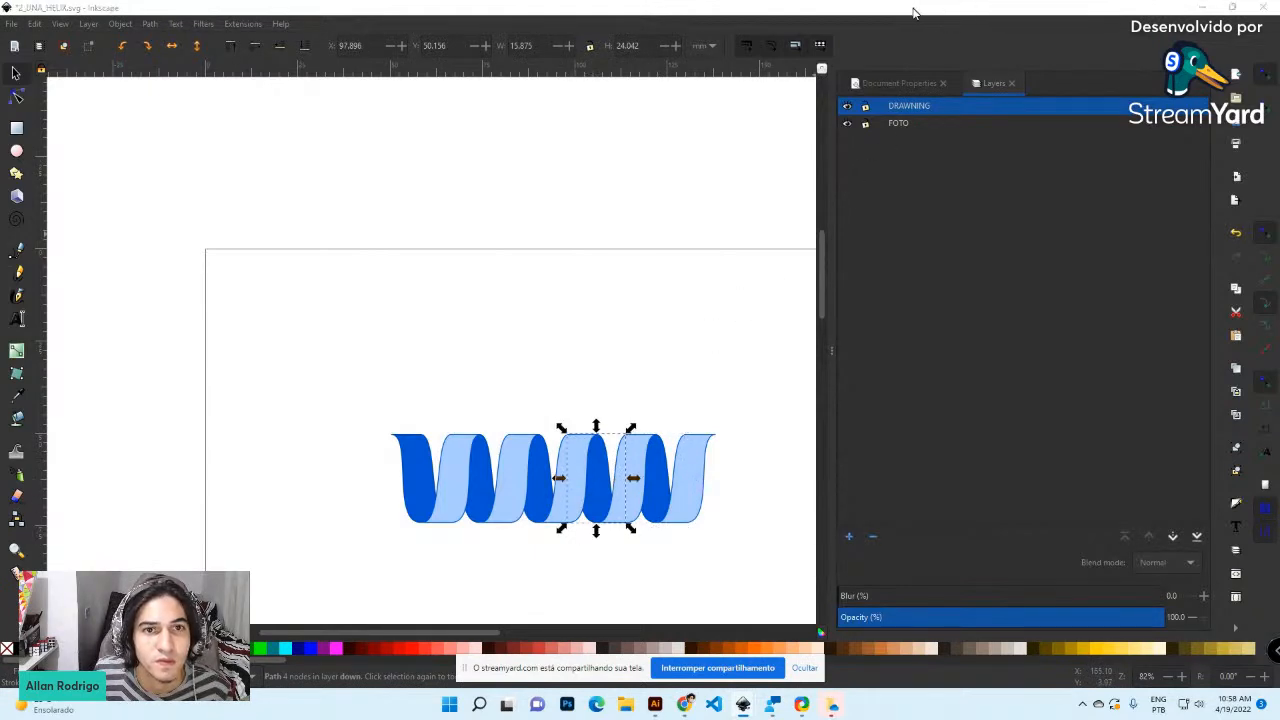
left_click_drag(914, 8, 911, 14)
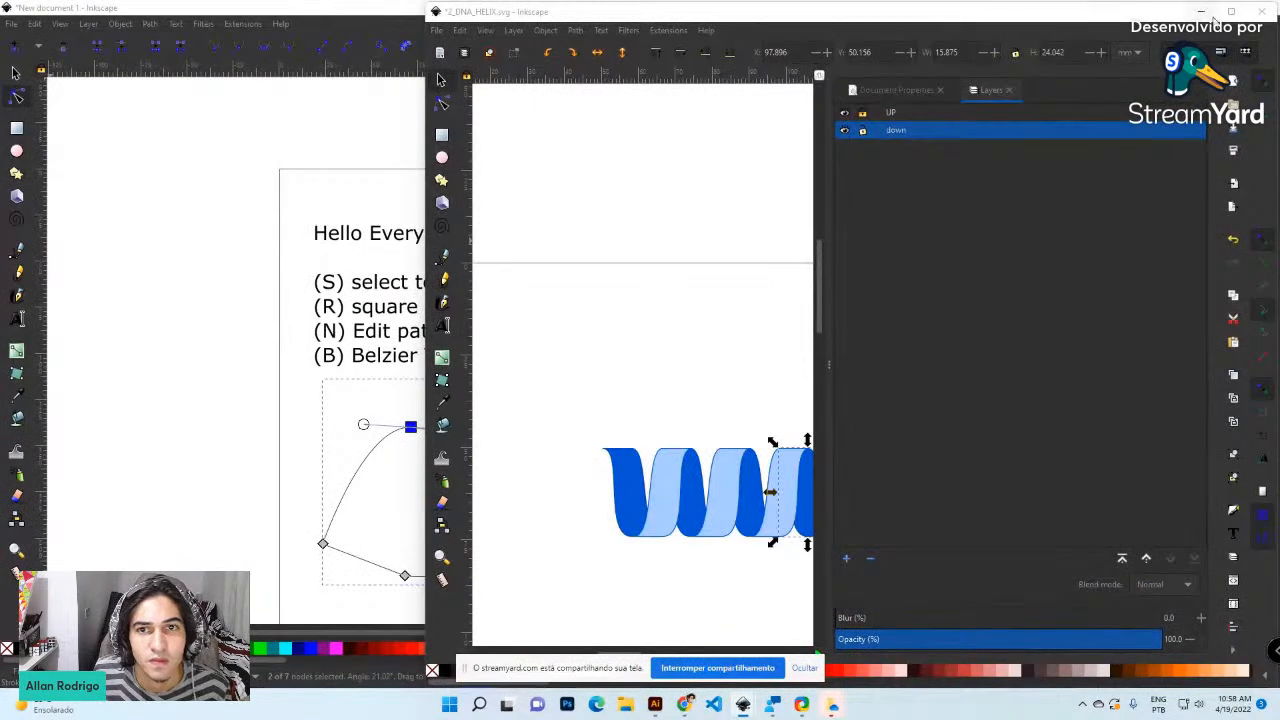
left_click(1236, 14)
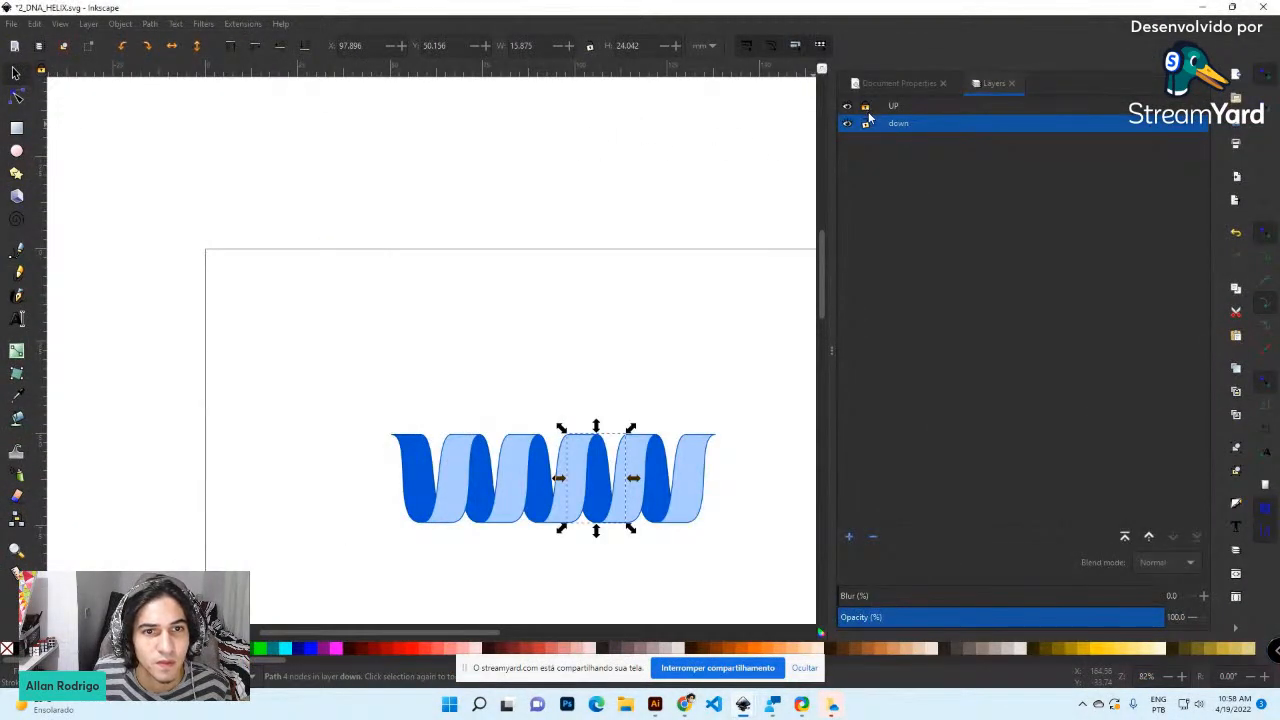
Select all helix pieces on both the UP and down layers, with UP unlocked, and move them over the page's upper-left corner
left_click_drag(342, 370, 746, 557)
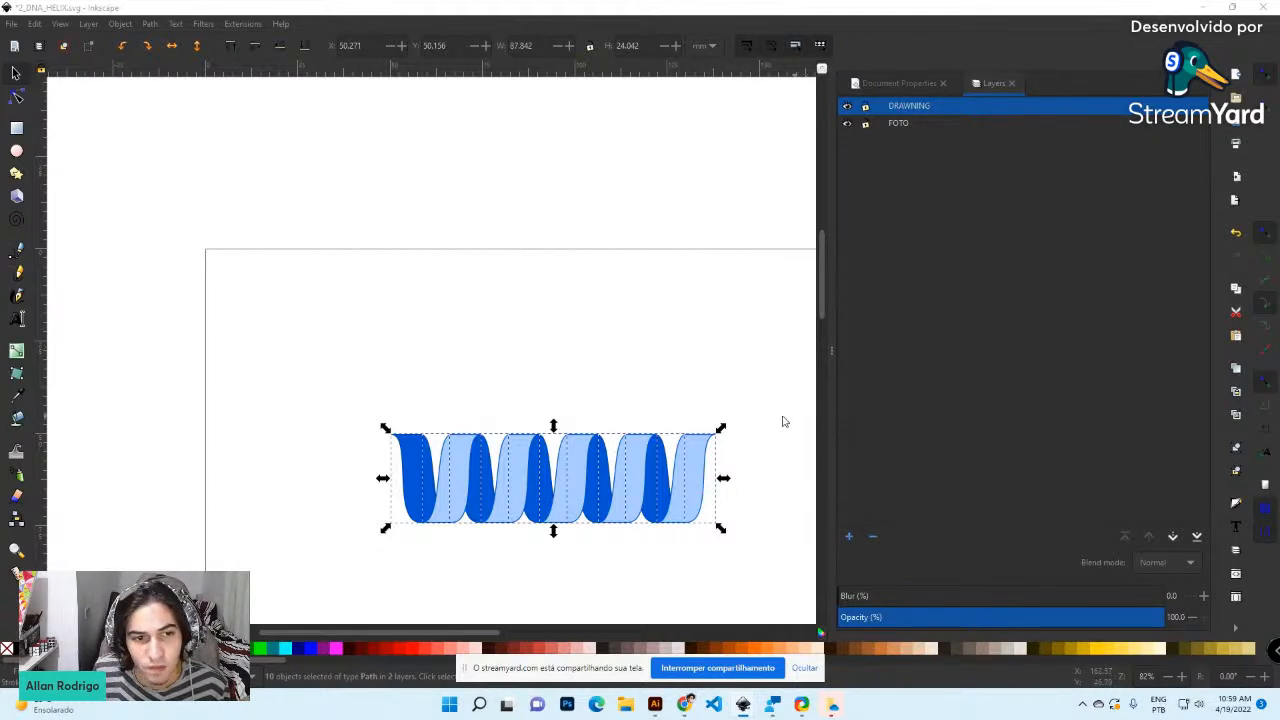
left_click_drag(340, 374, 775, 573)
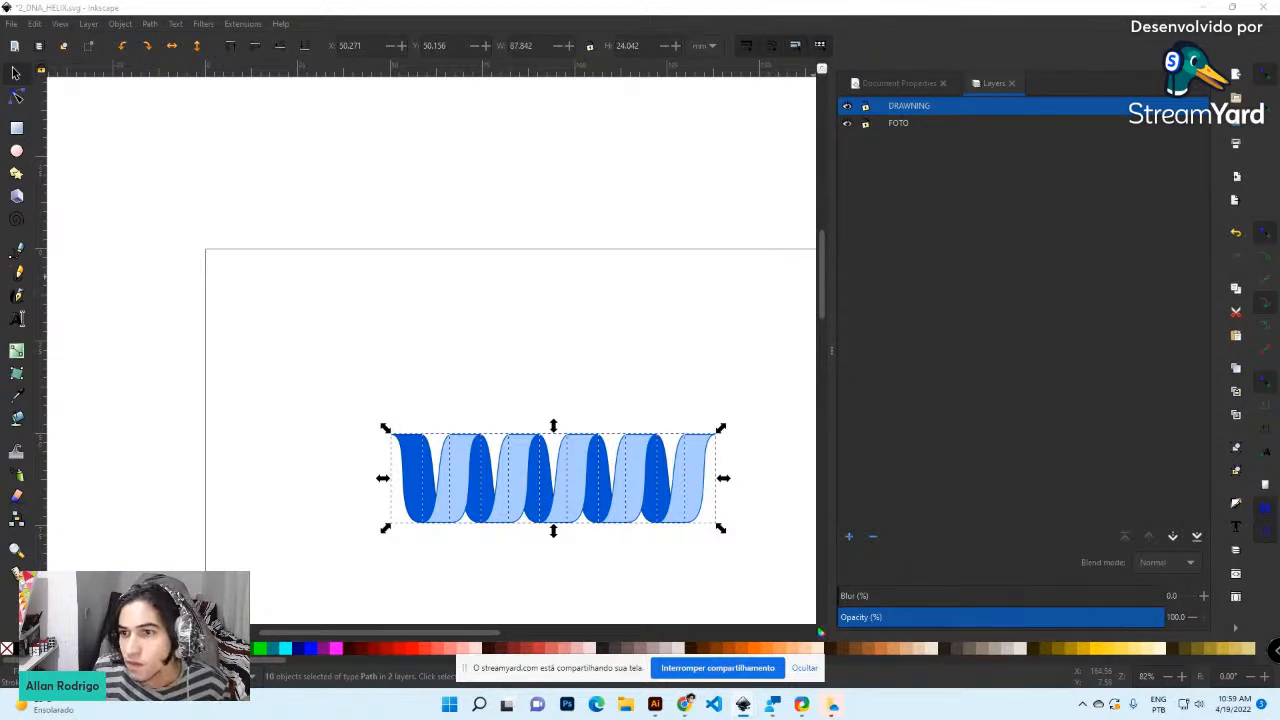
left_click_drag(368, 364, 757, 570)
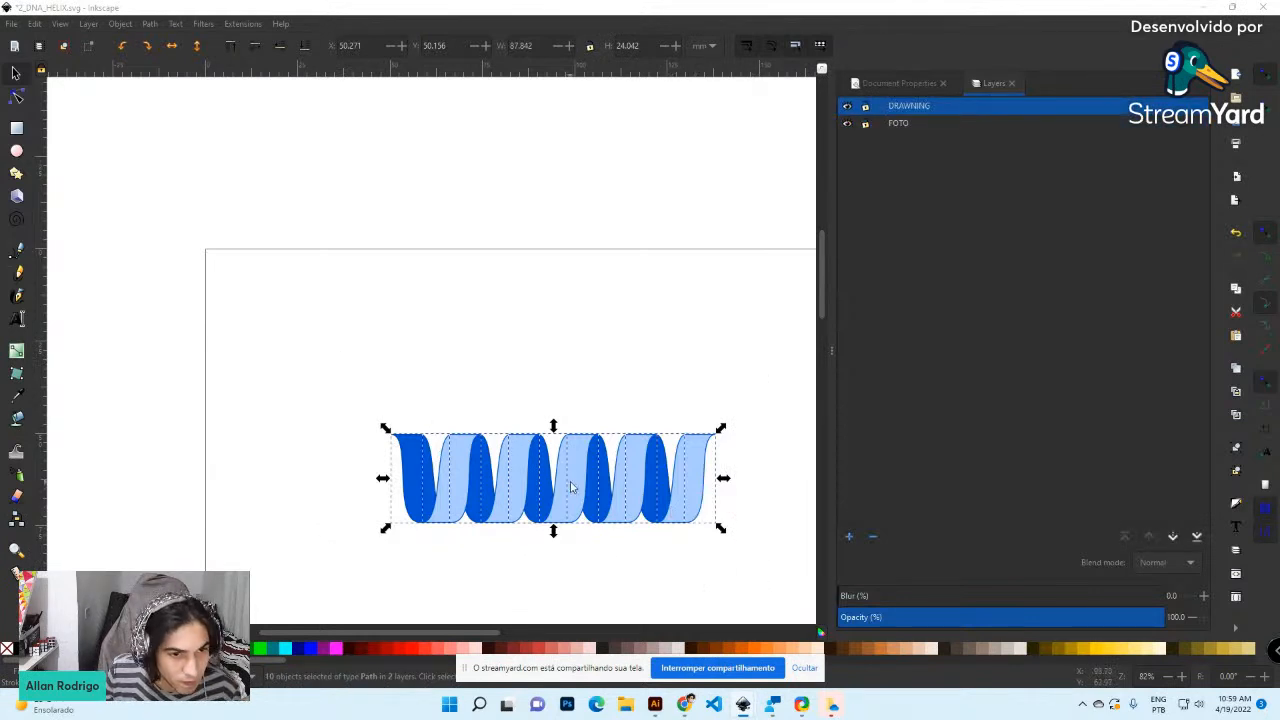
left_click_drag(493, 484, 248, 272)
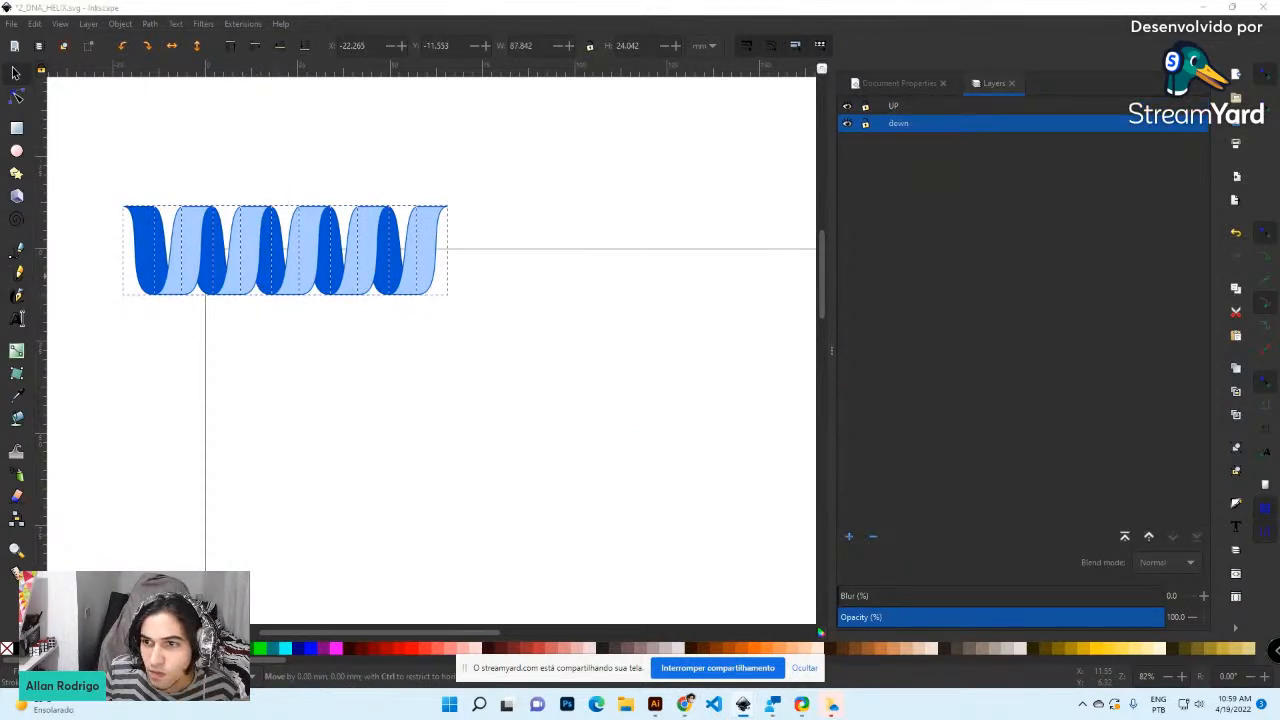
key("Escape")
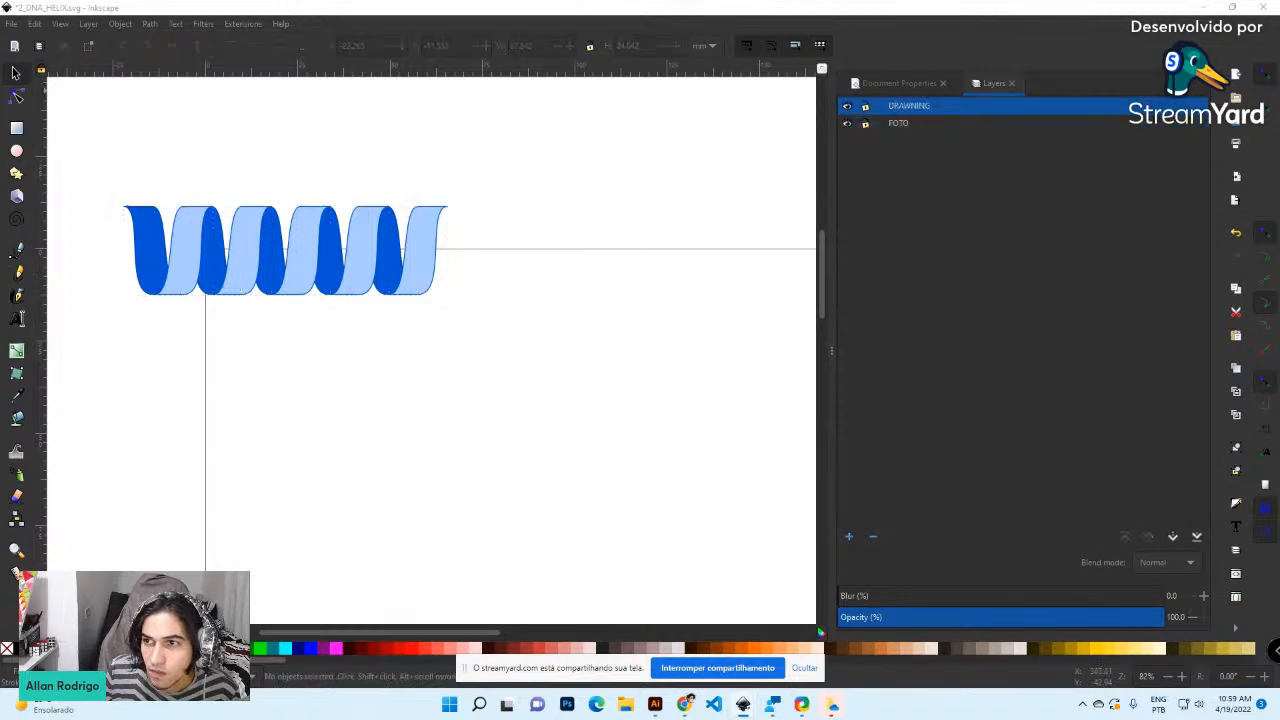
Switch to MACHINE_SEQ.svg and import 2_DNA_HELIX.svg from the labtraining folder as editable objects at 96 DPI
left_click_drag(1279, 94, 515, 88)
left_click(884, 88)
left_click(11, 23)
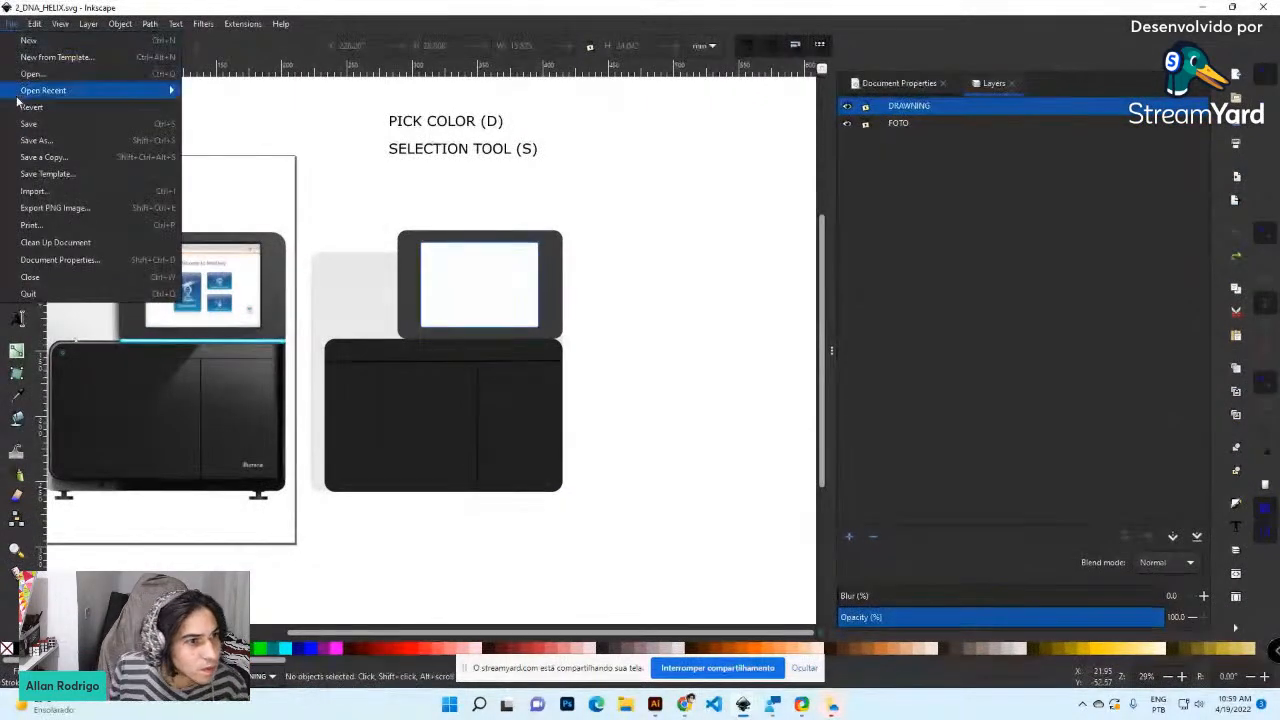
left_click(84, 191)
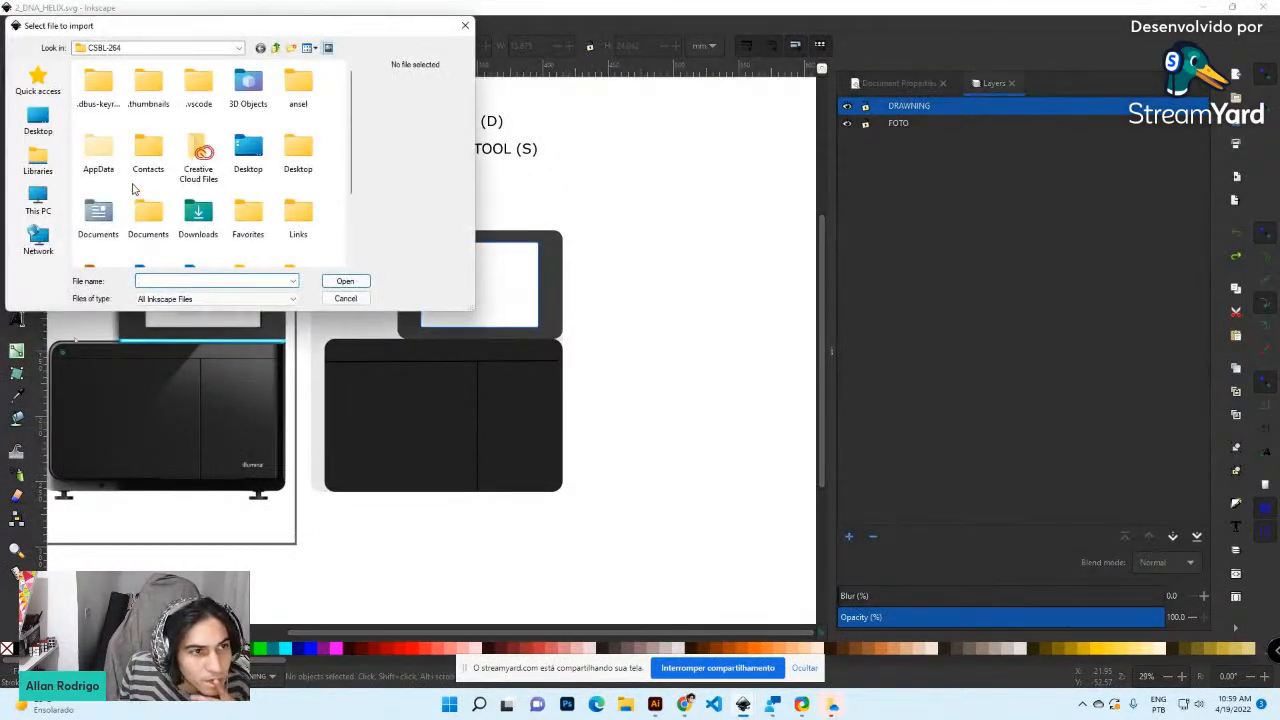
left_click(38, 120)
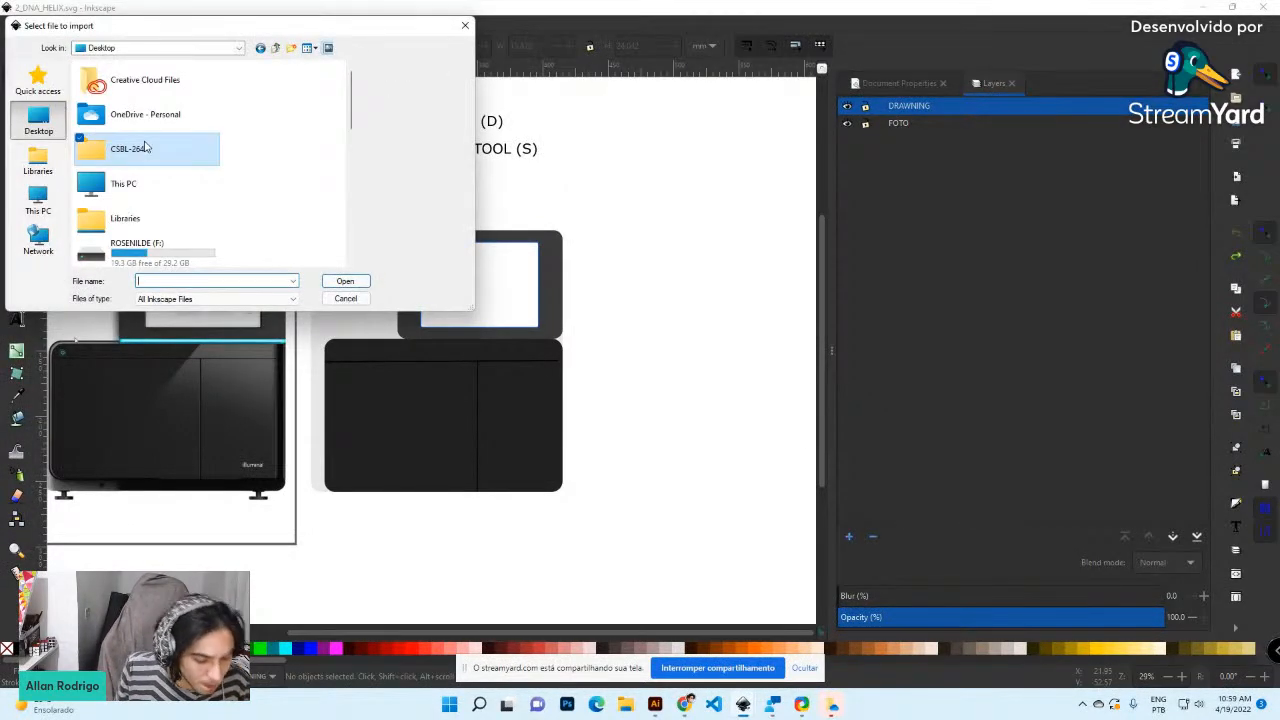
type("LAB")
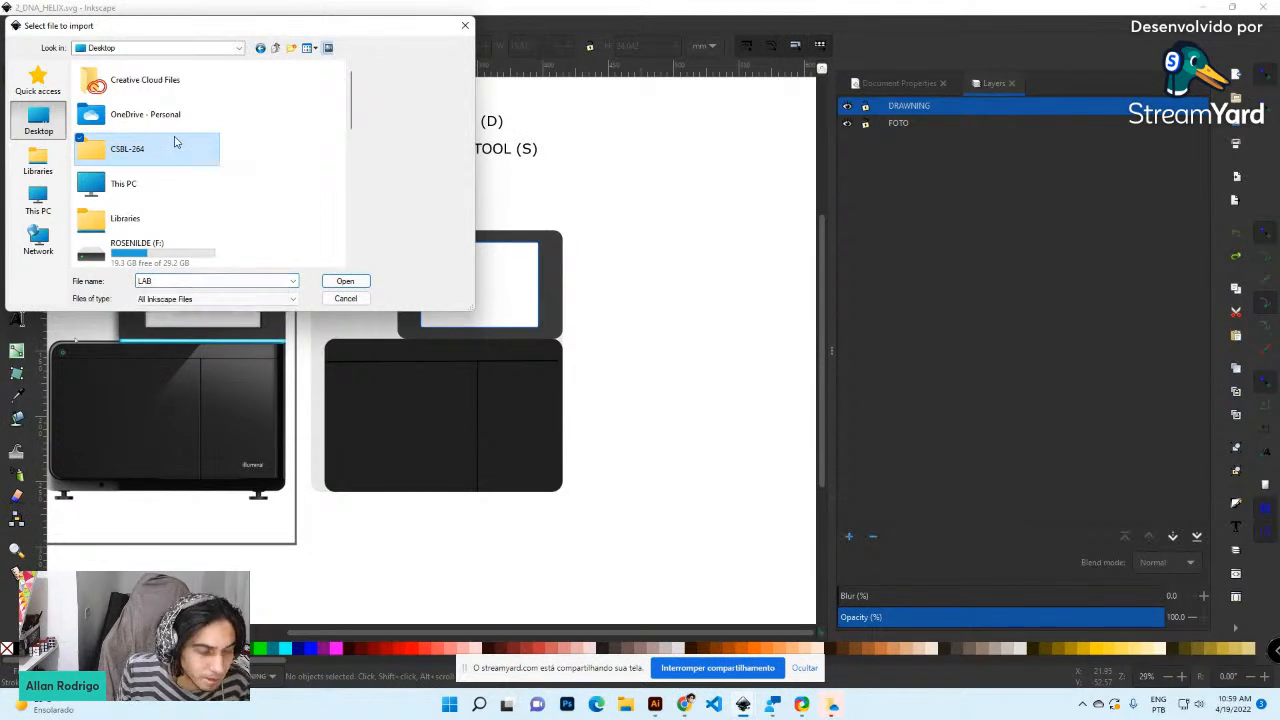
scroll(174, 142, "down", 5)
key("Return")
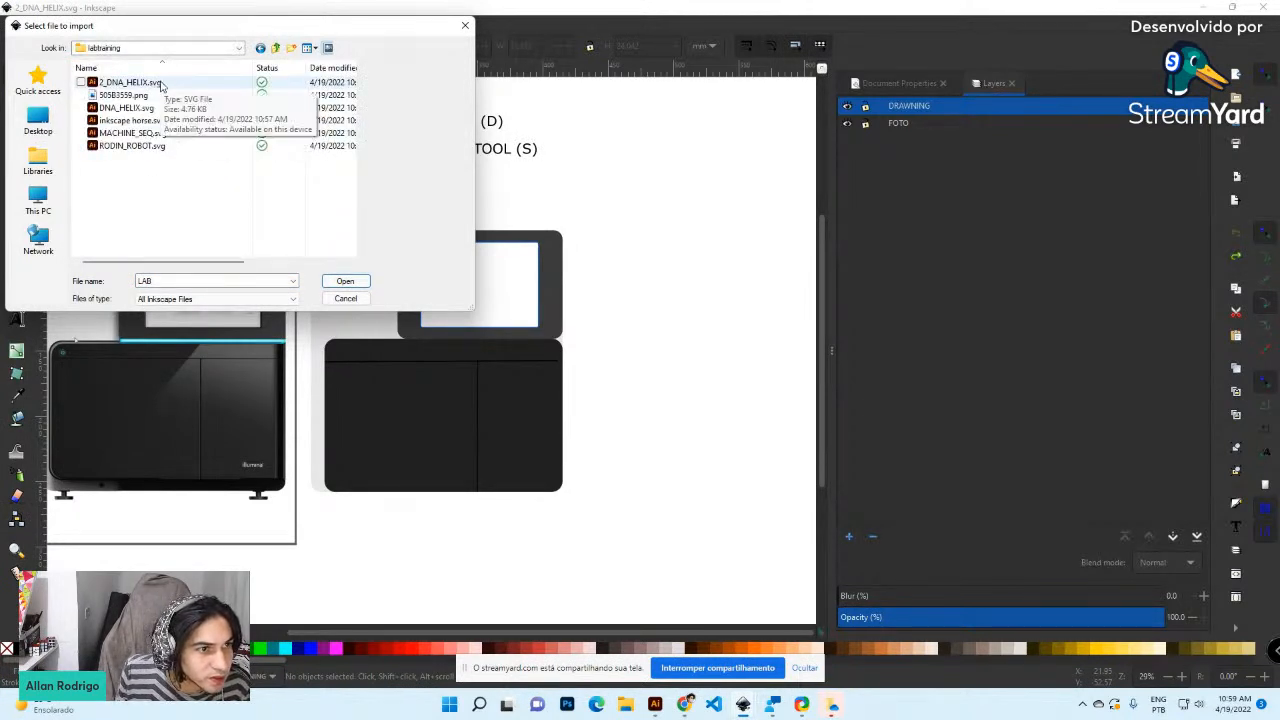
double_click(130, 82)
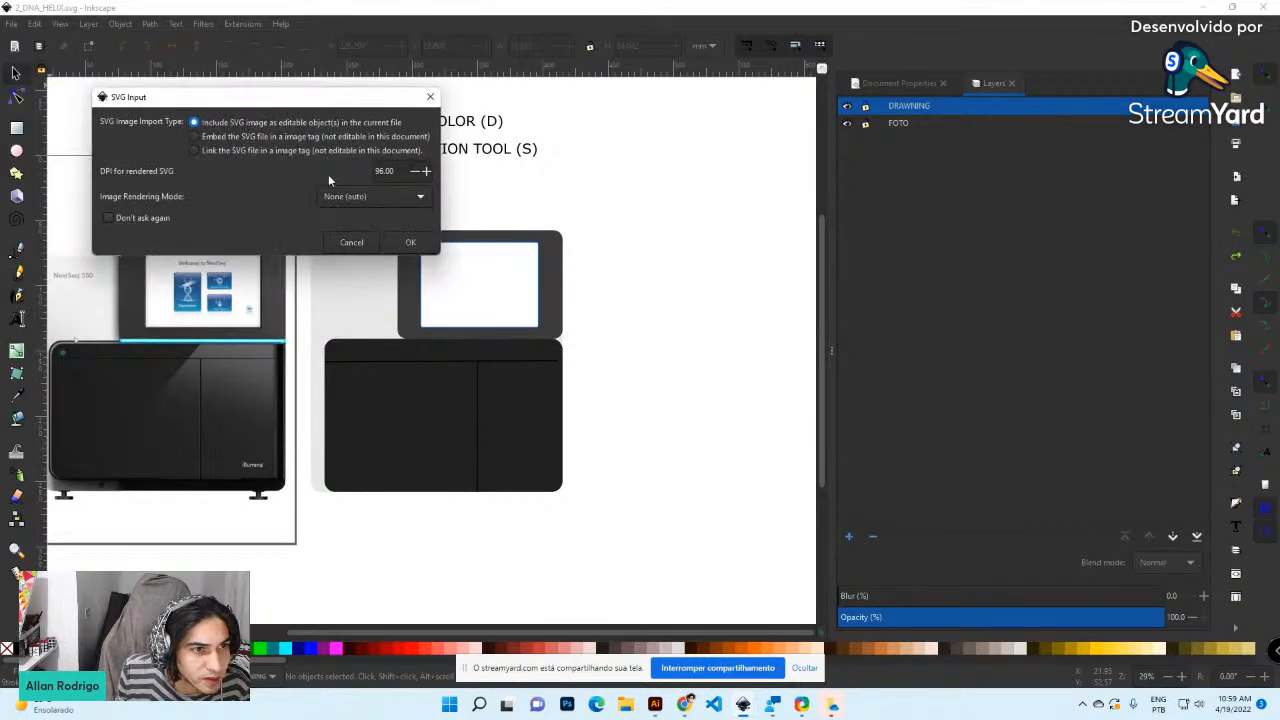
left_click(409, 243)
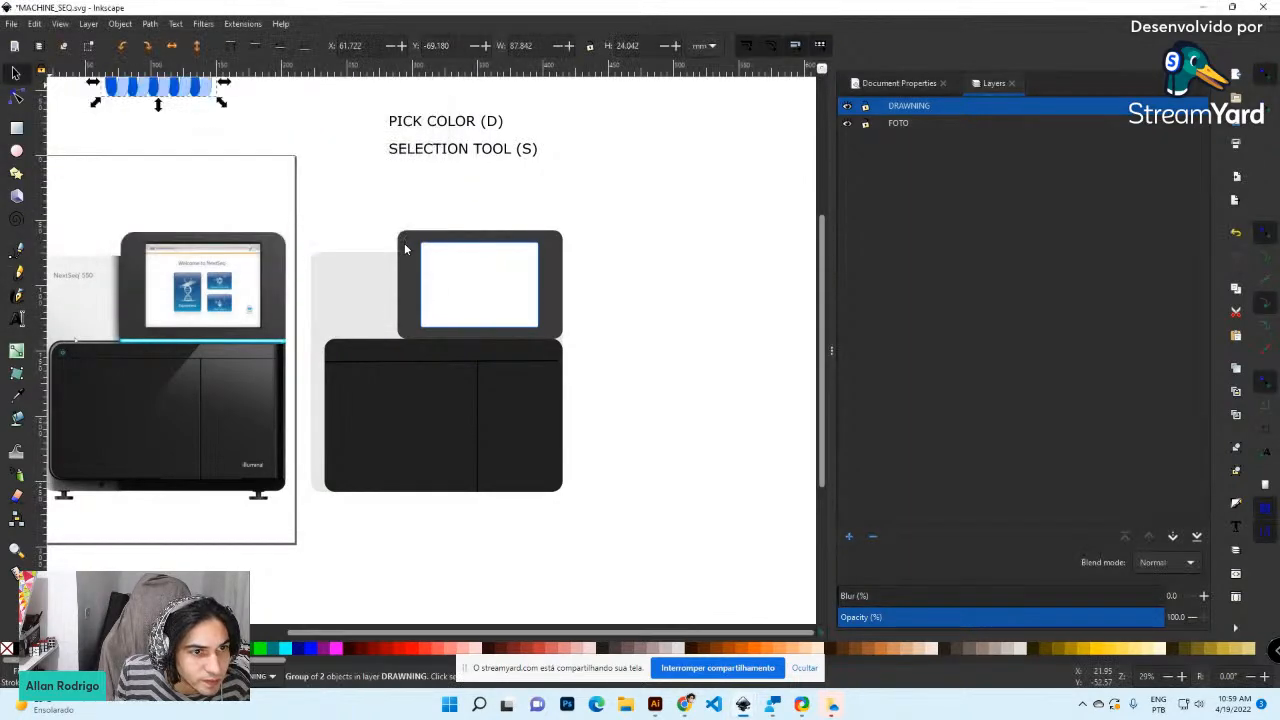
Move the imported helix group onto the right edge of the drawn machine's screen
left_click_drag(194, 117, 592, 319)
left_click(683, 329)
left_click(556, 290)
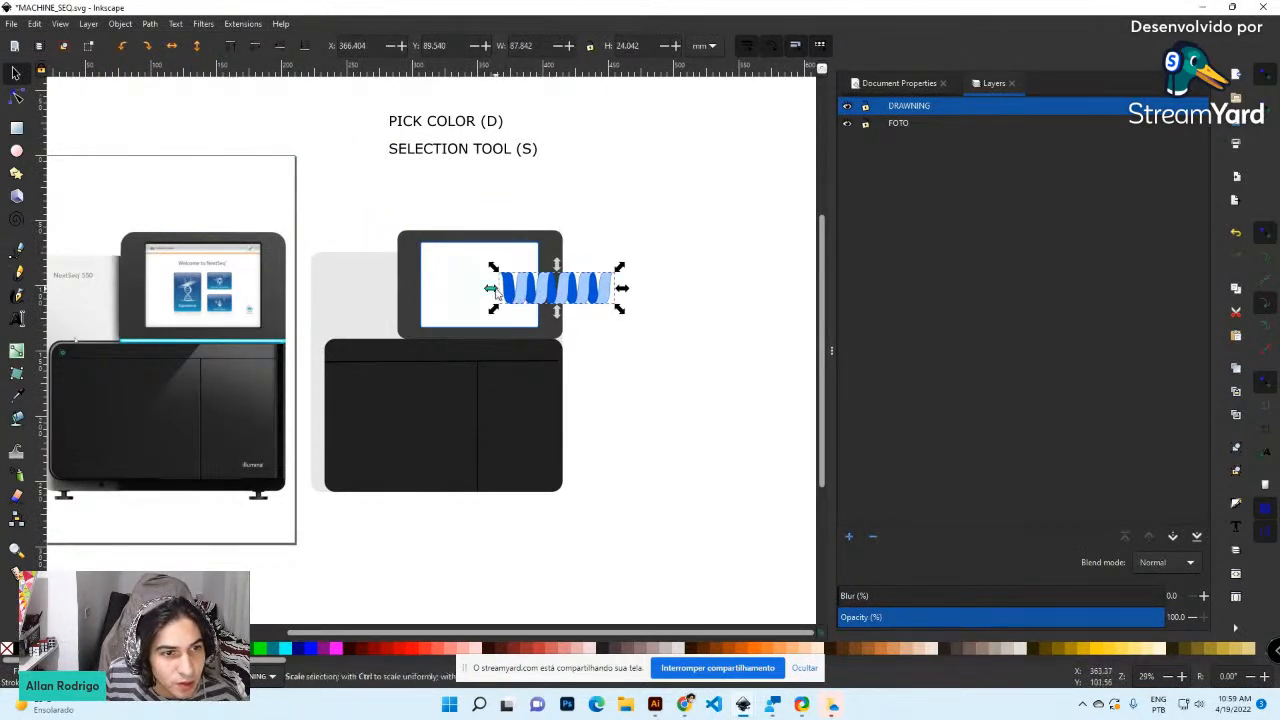
Try narrowing the helix group from its left side, and undo the change
mouse_move(494, 290)
left_mouse_down()
mouse_move(473, 284)
mouse_move(466, 252)
mouse_move(466, 266)
mouse_move(517, 287)
left_mouse_up()
key("ctrl+z")
key("ctrl+z")
Remove the blue outline from the drawn machine's white screen rectangle
left_click(667, 244)
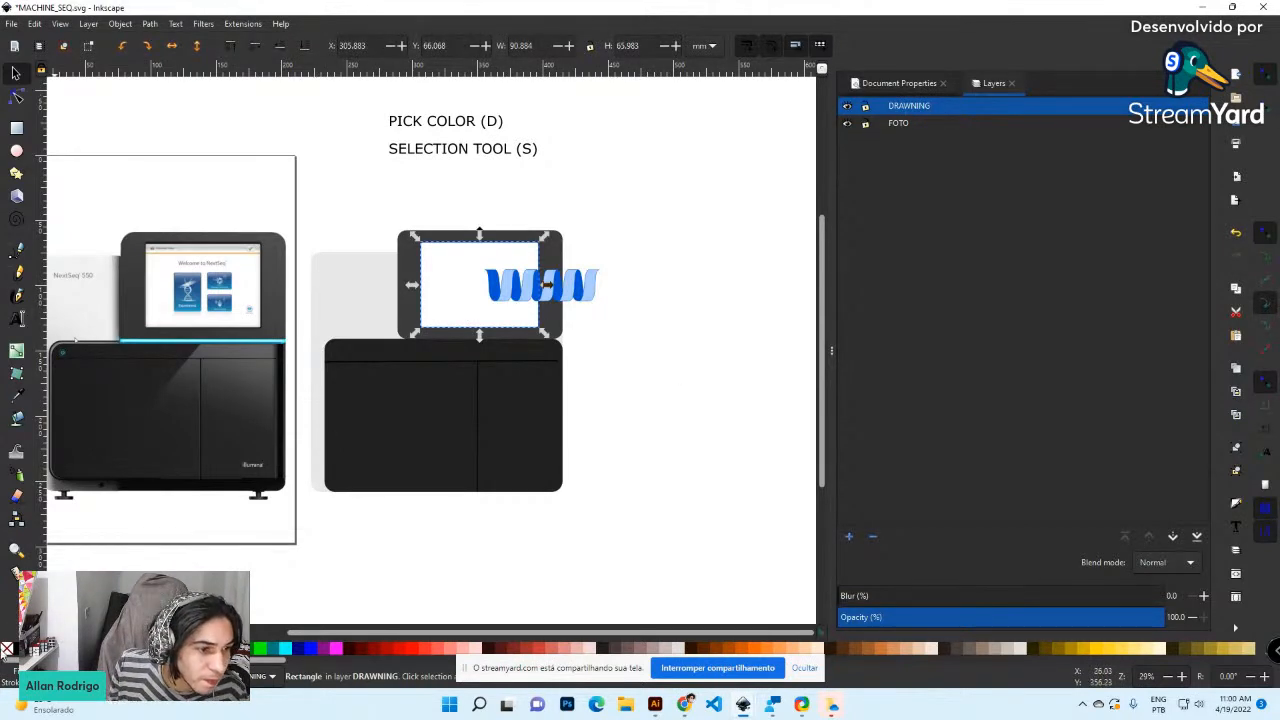
left_click(653, 427)
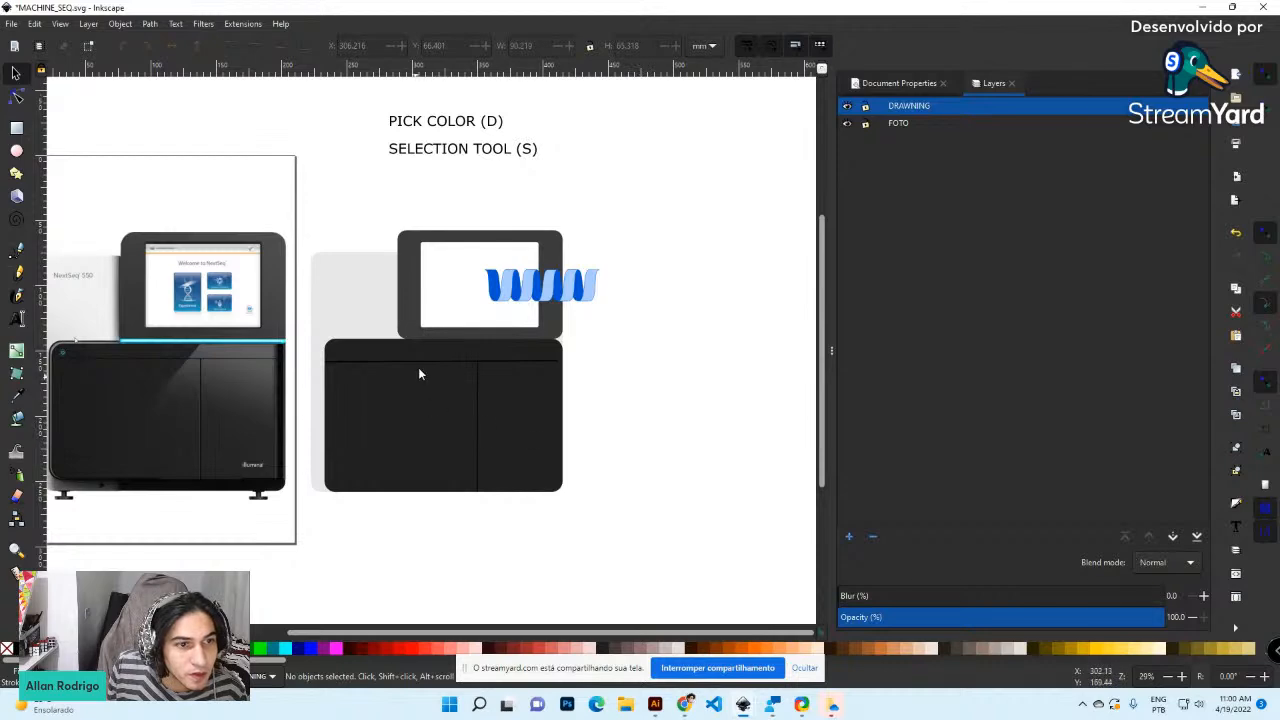
scroll(466, 364, "up", 1, "ctrl")
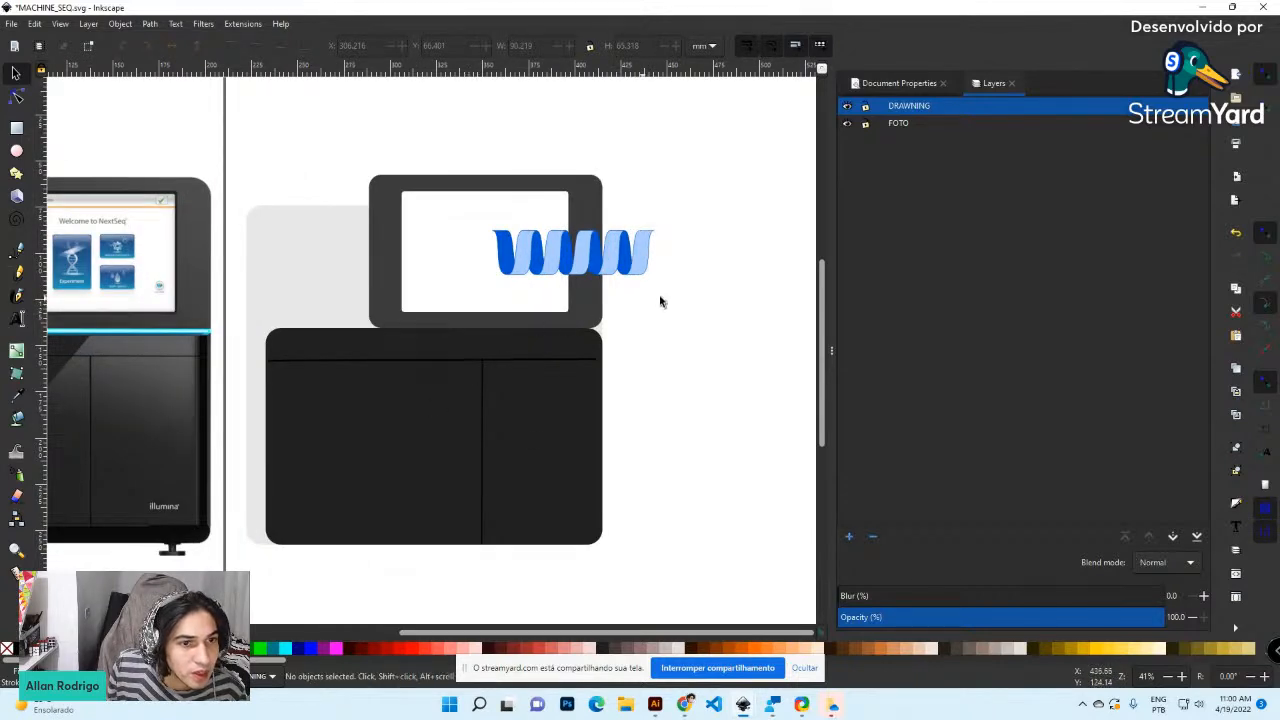
left_click_drag(571, 374, 640, 380)
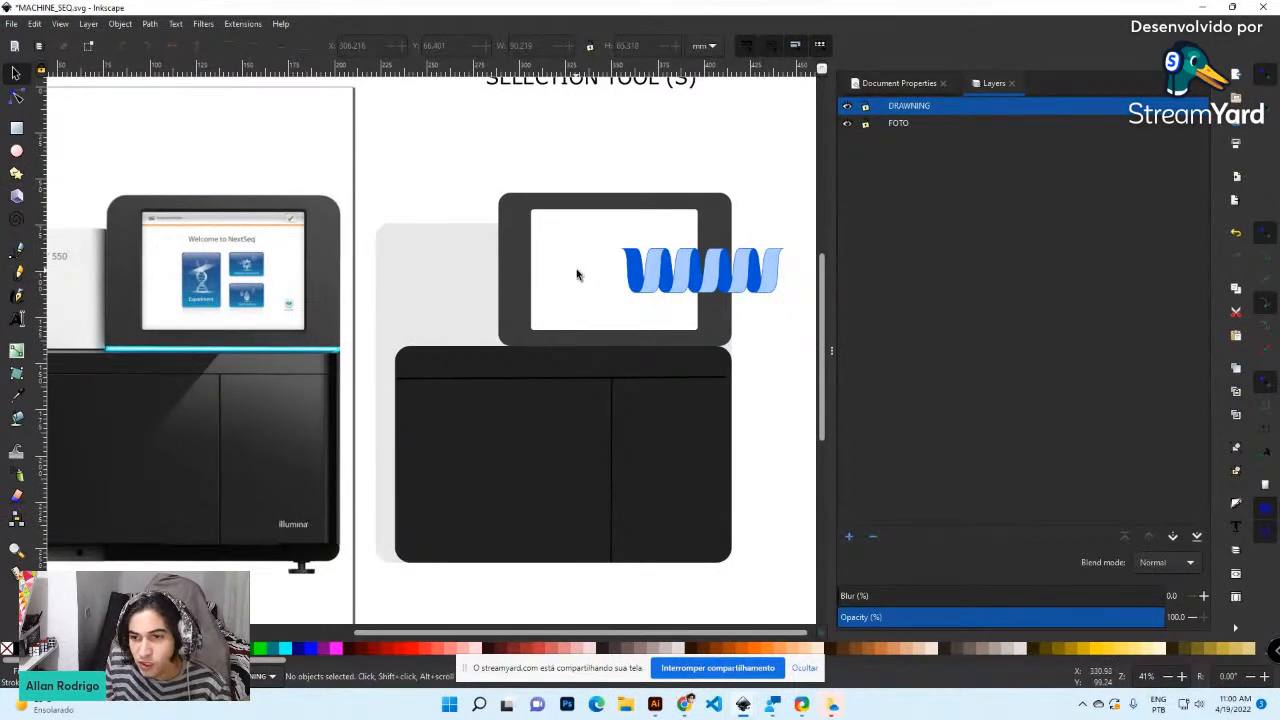